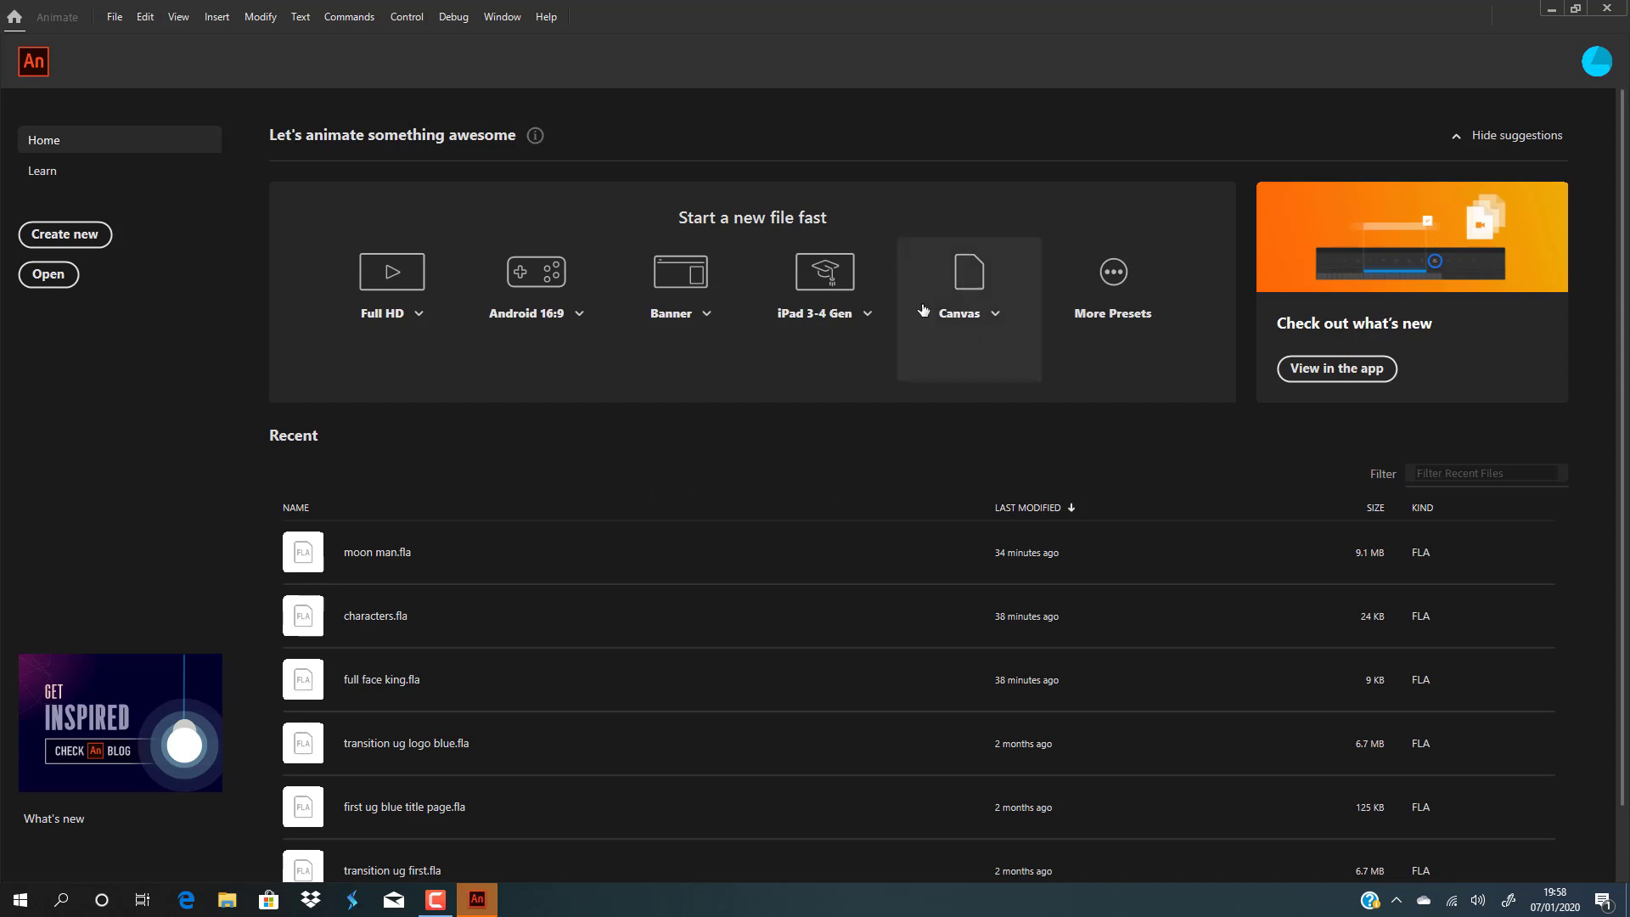
Create a new Full HD document and draw a large circle in the middle of the stage with the Oval tool.
{"action": "left_click", "coordinate": [393, 272]}
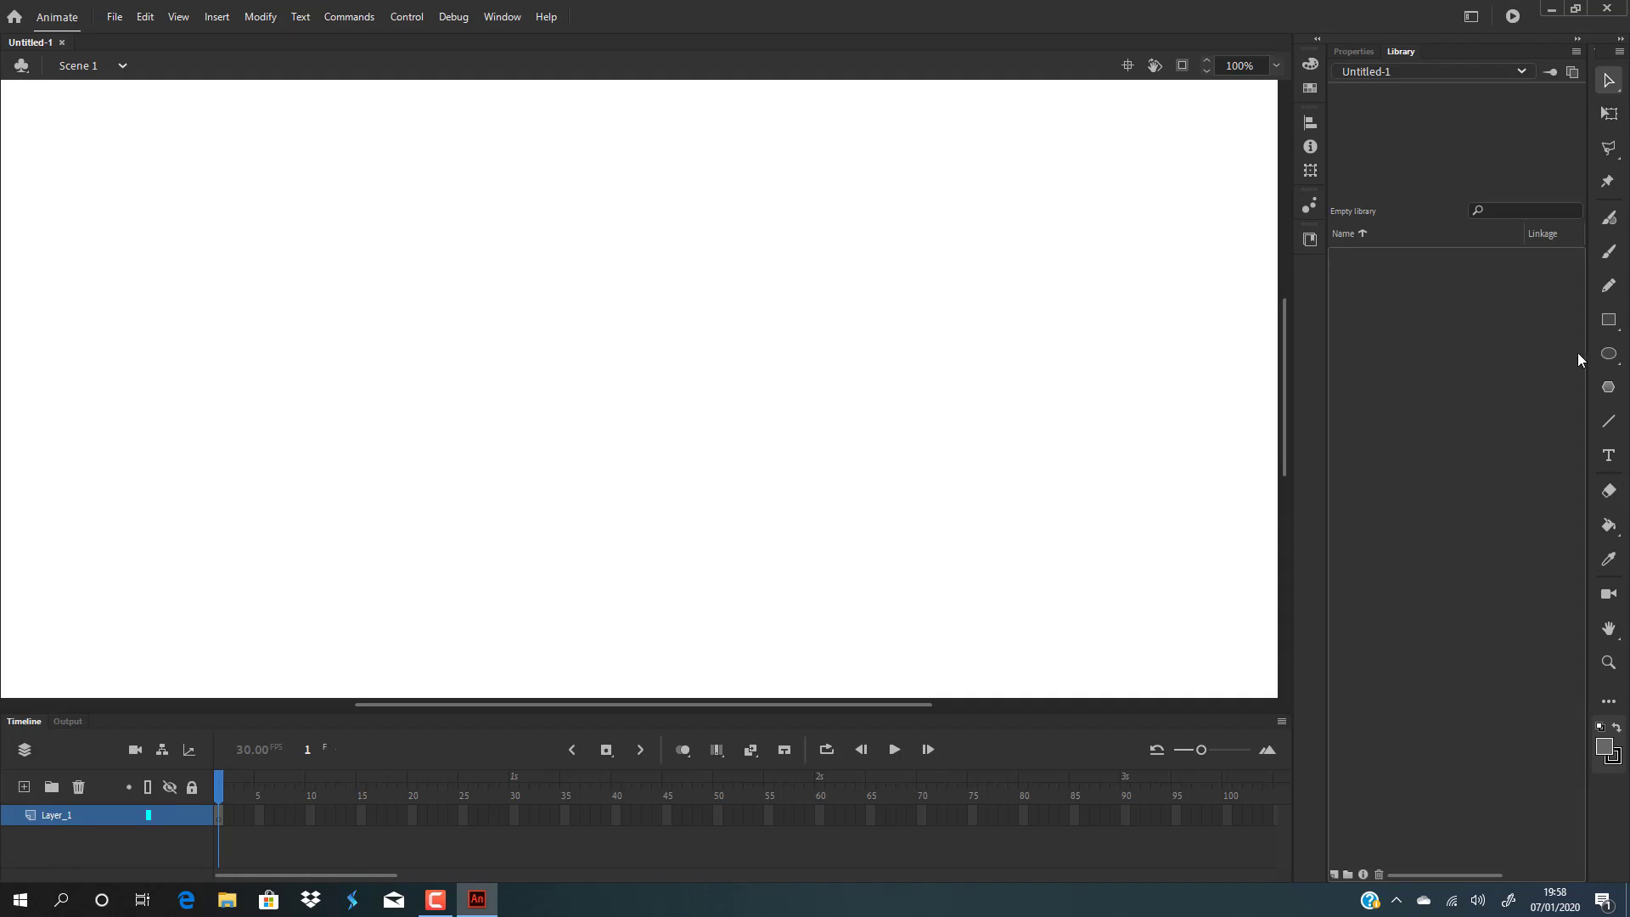
{"action": "left_click", "coordinate": [1609, 354]}
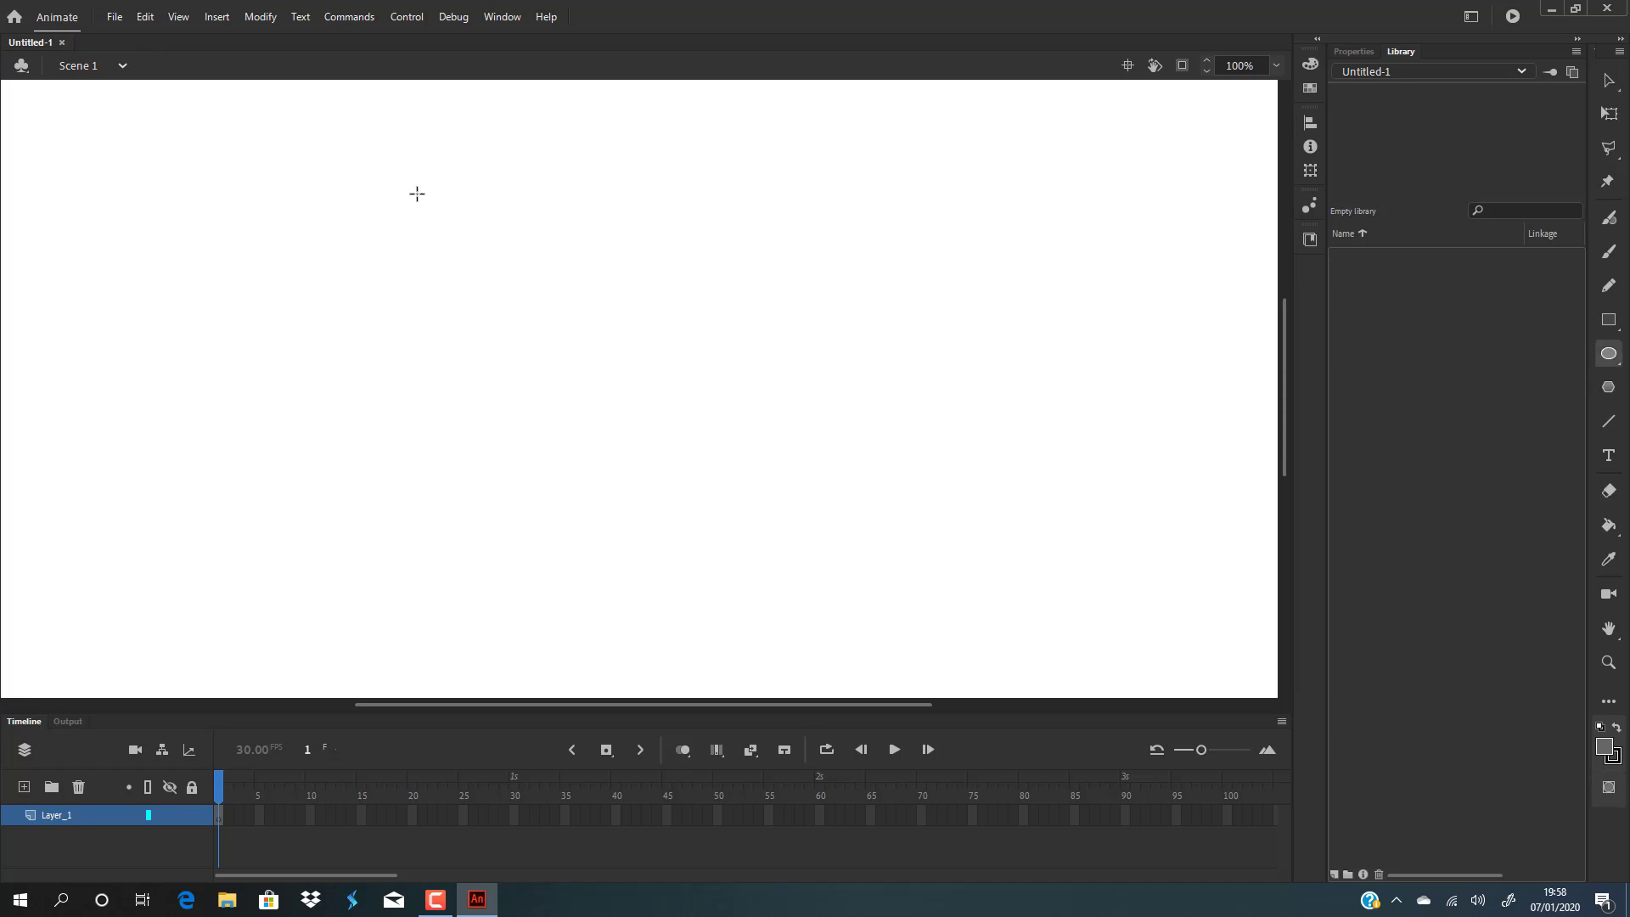
{"action": "left_click_drag", "start_coordinate": [400, 176], "coordinate": [873, 620]}
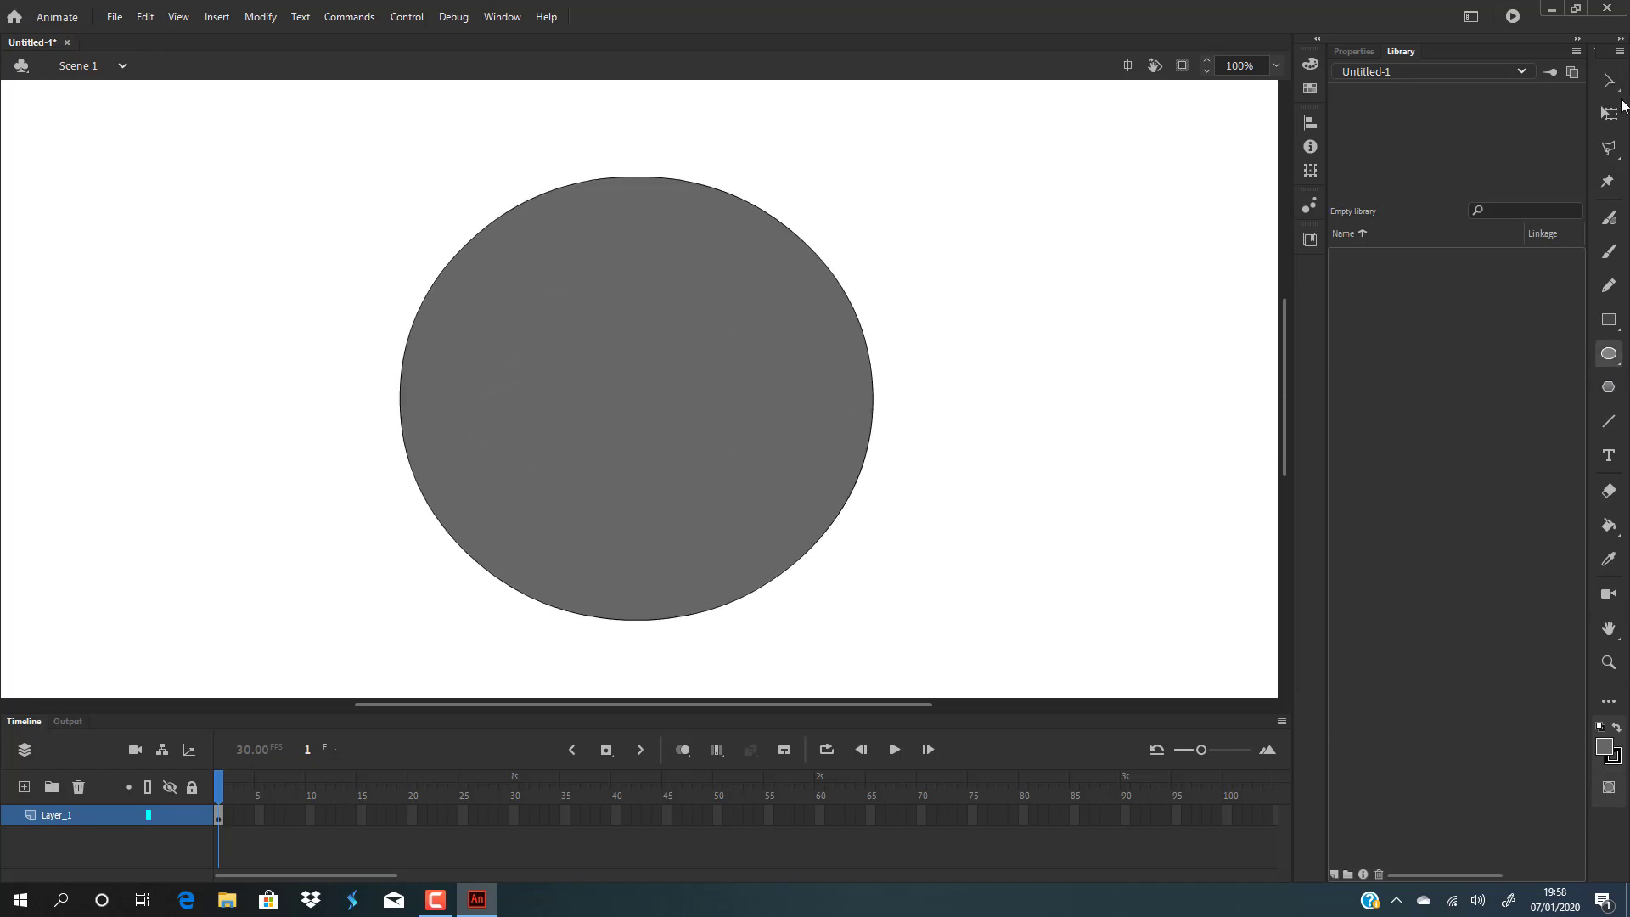
Convert the circle into a movie clip symbol named "head smile 1".
{"action": "left_click", "coordinate": [1608, 81]}
{"action": "left_click", "coordinate": [659, 379]}
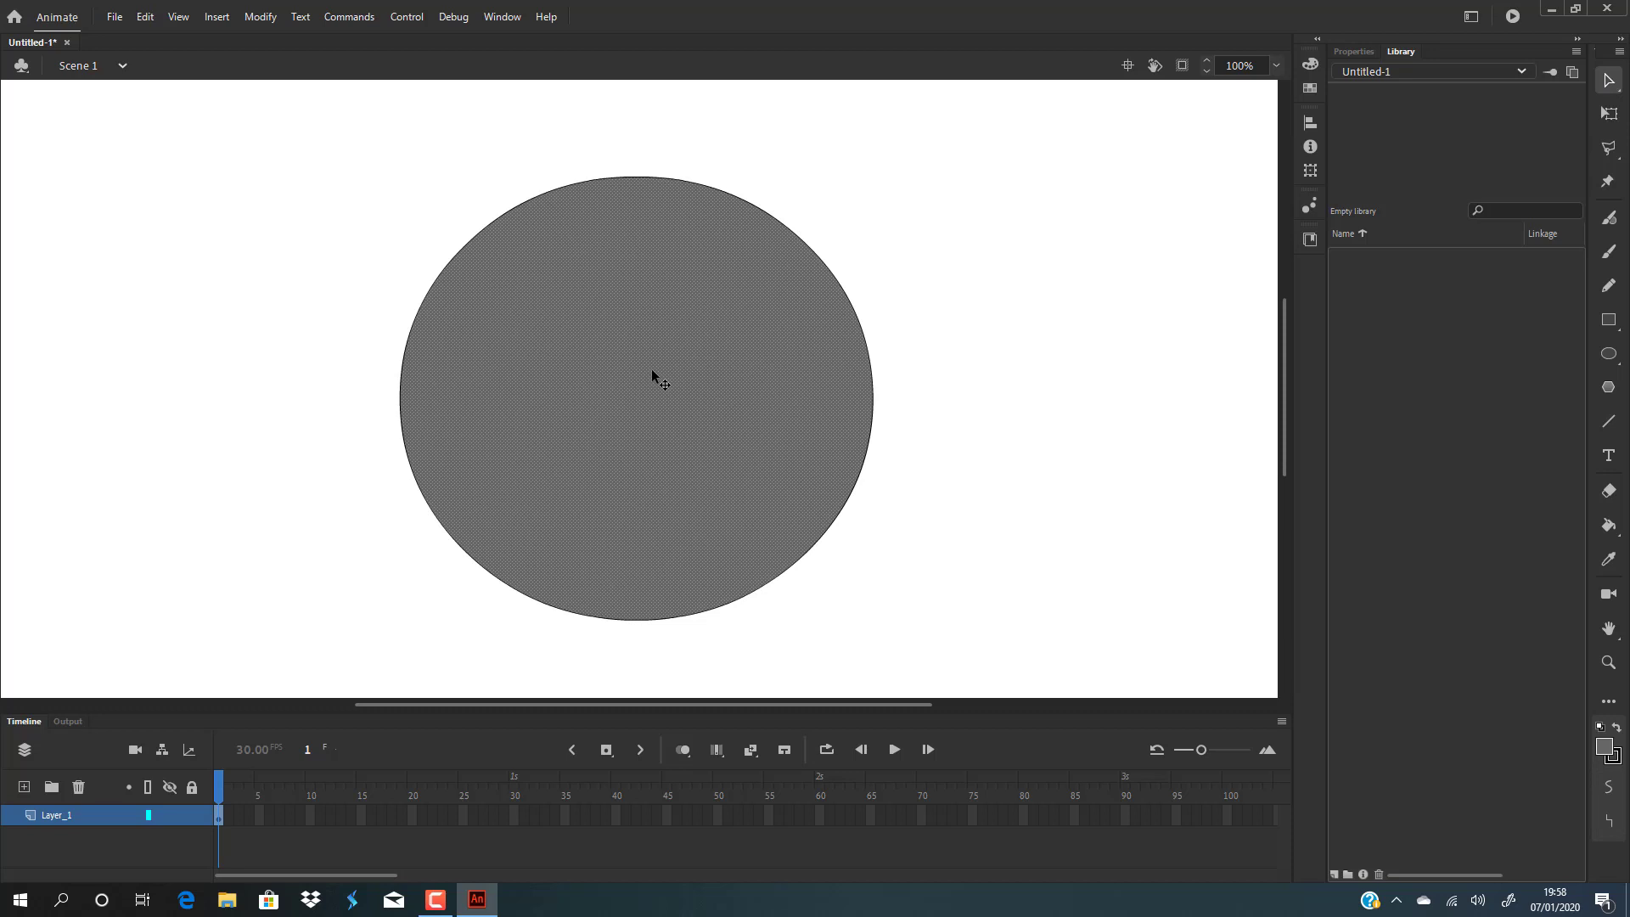
{"action": "key", "text": "F8"}
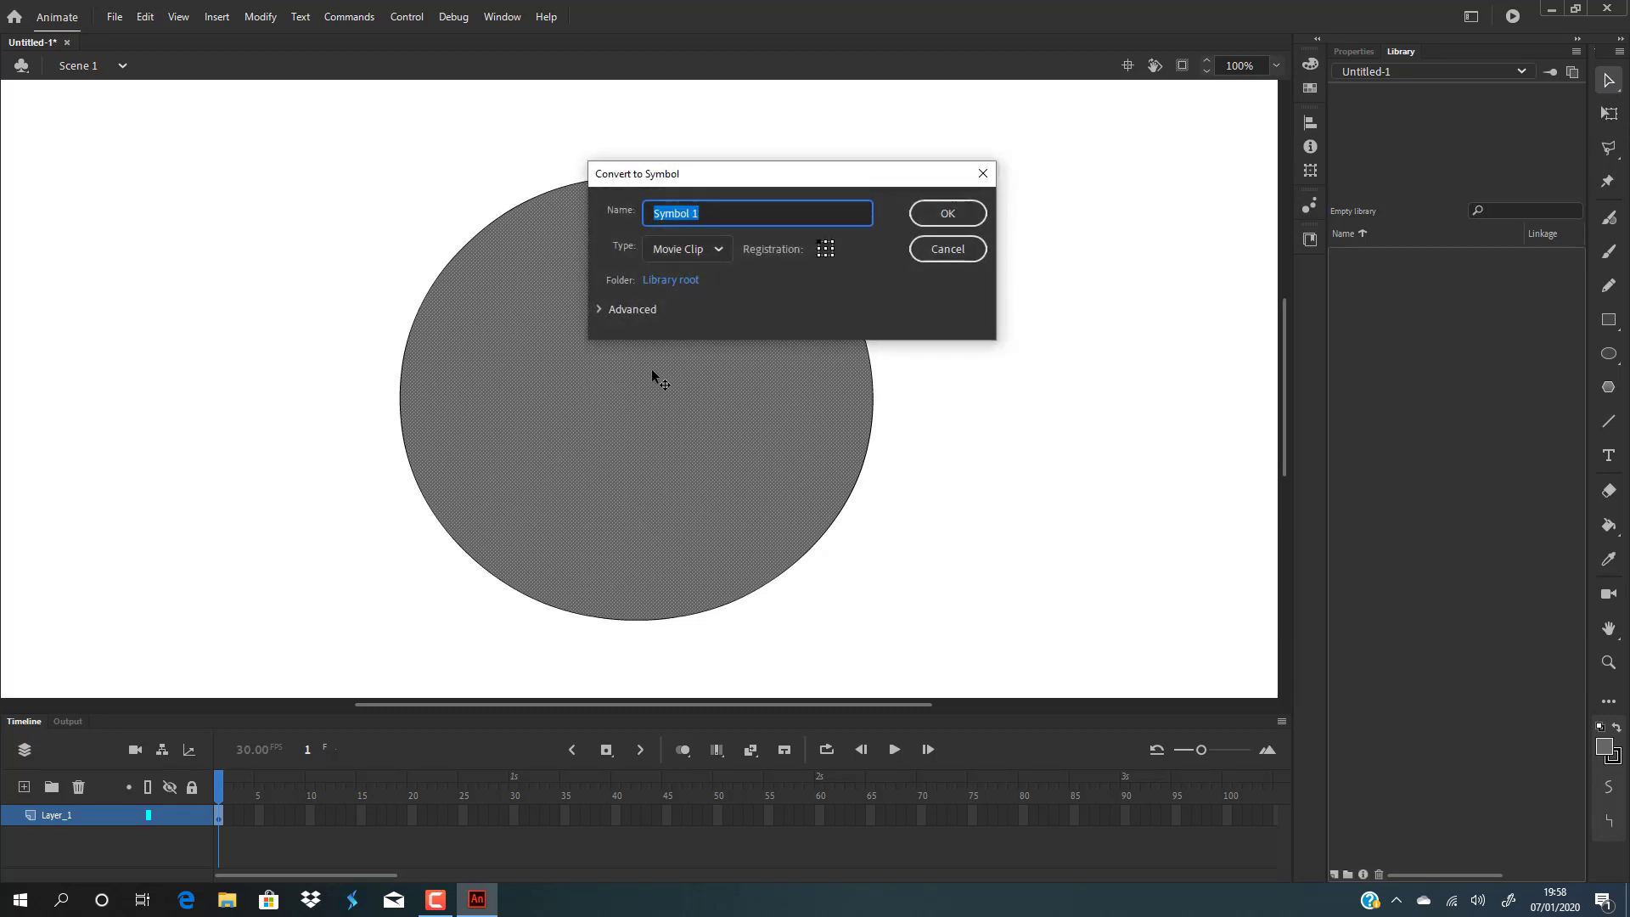
{"action": "key", "text": "BackSpace"}
{"action": "type", "text": "head smile 1"}
{"action": "key", "text": "Return"}
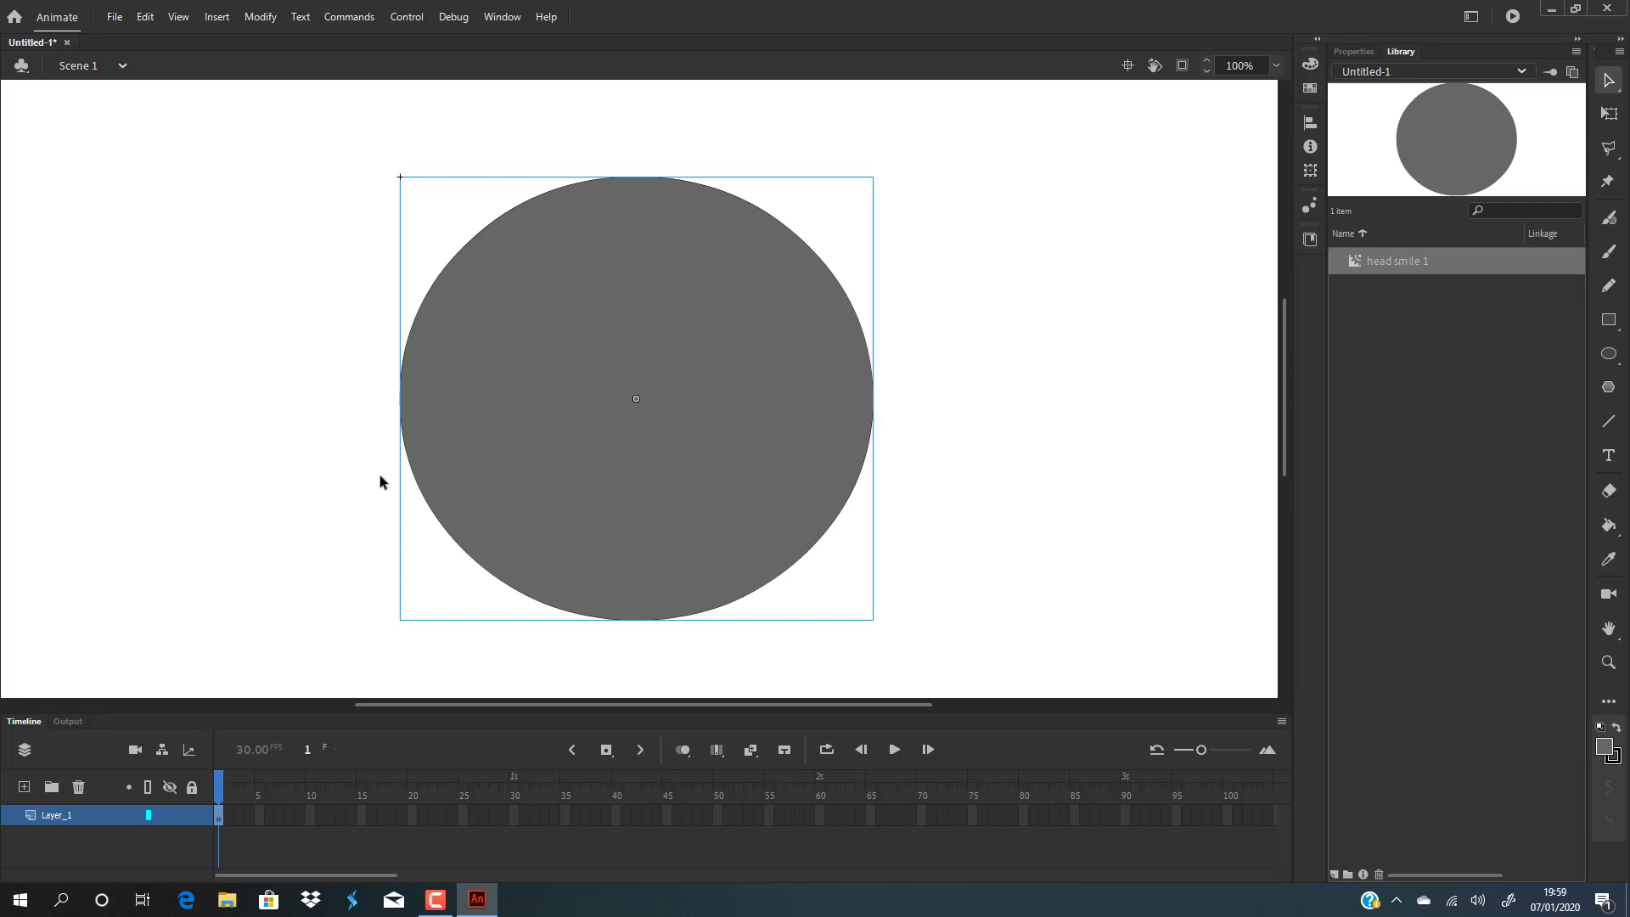
Open the symbol for editing, add two new layers, and select the bottom layer holding the circle.
{"action": "double_click", "coordinate": [654, 281]}
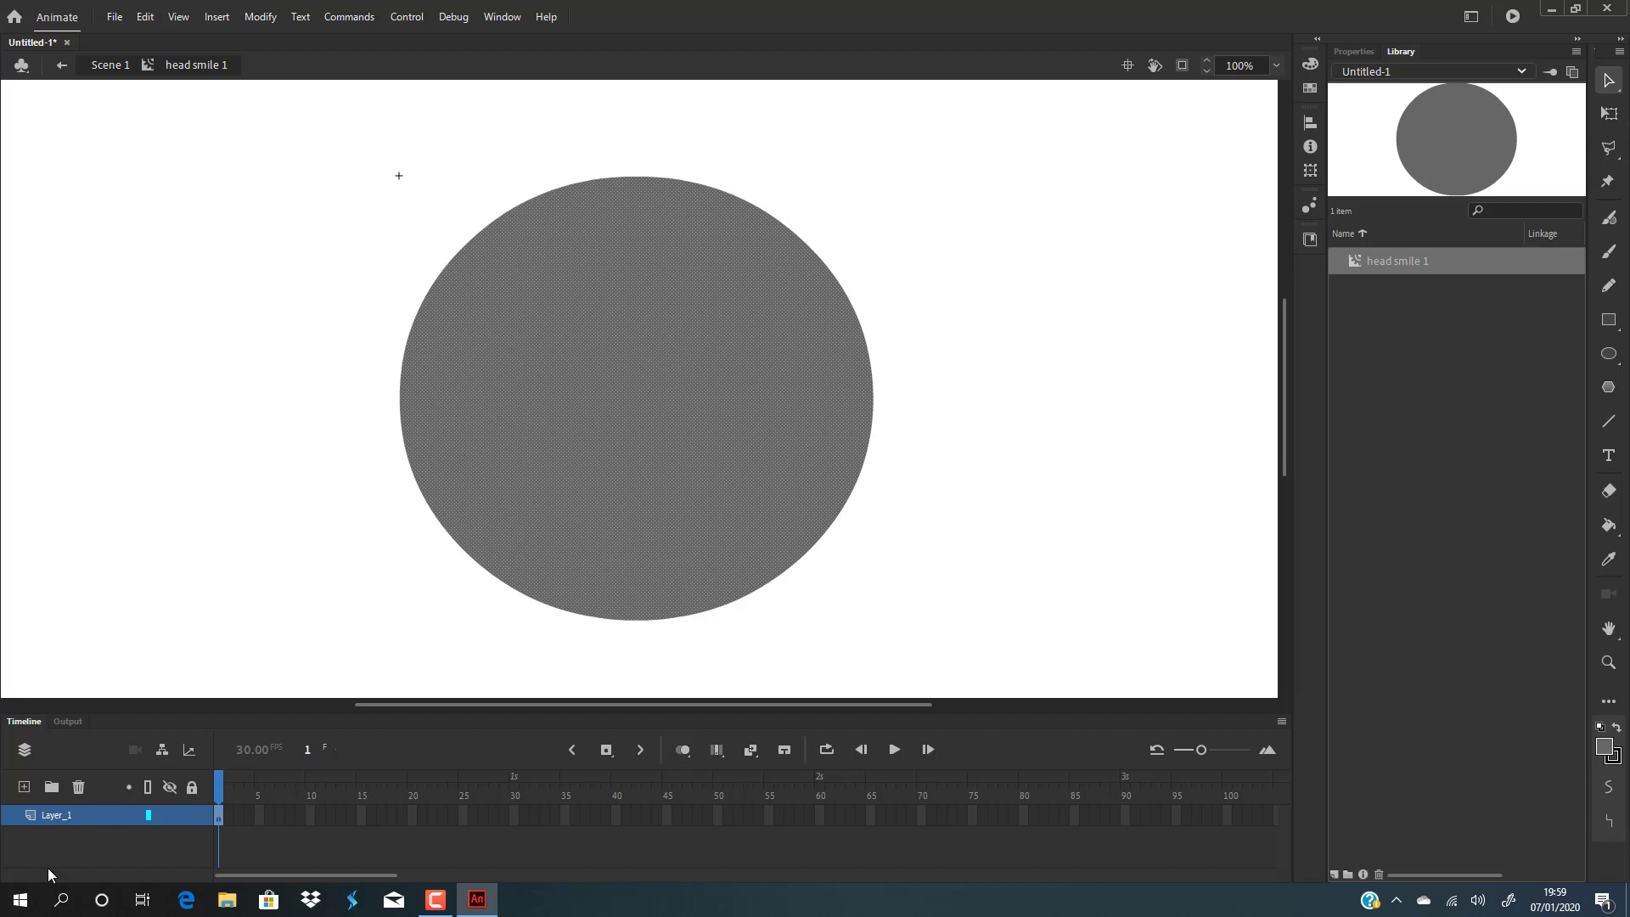
{"action": "left_click", "coordinate": [28, 788]}
{"action": "left_click", "coordinate": [28, 789]}
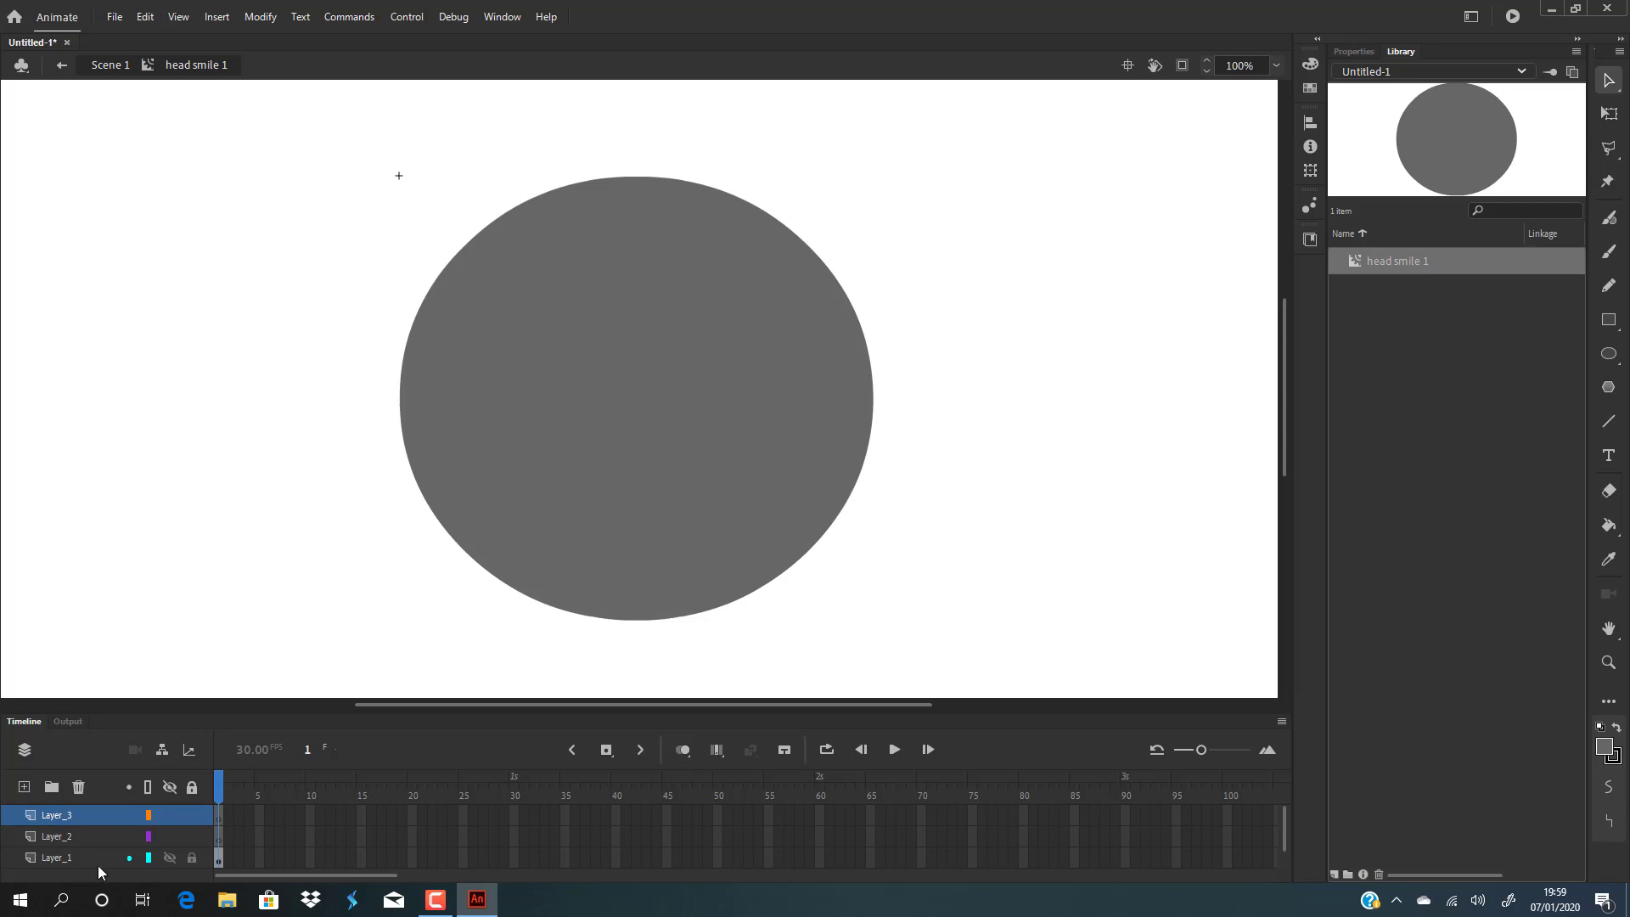
{"action": "left_click", "coordinate": [55, 858]}
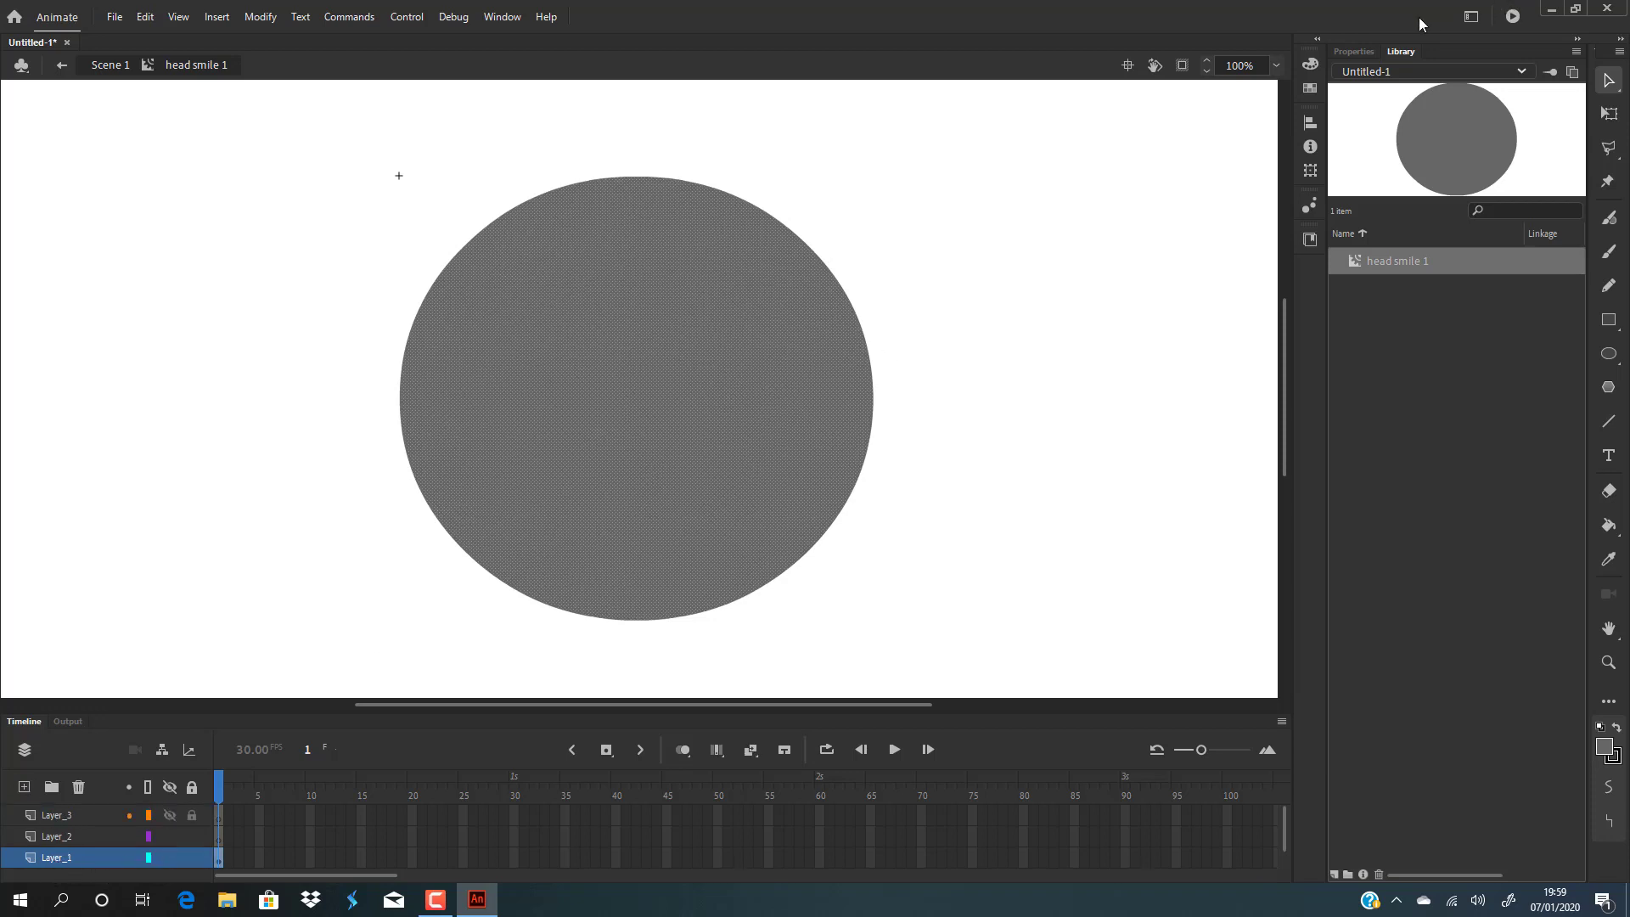
Change the circle's fill to a radial gradient and set its inner stop to yellow FFCC00.
{"action": "left_click", "coordinate": [1310, 65]}
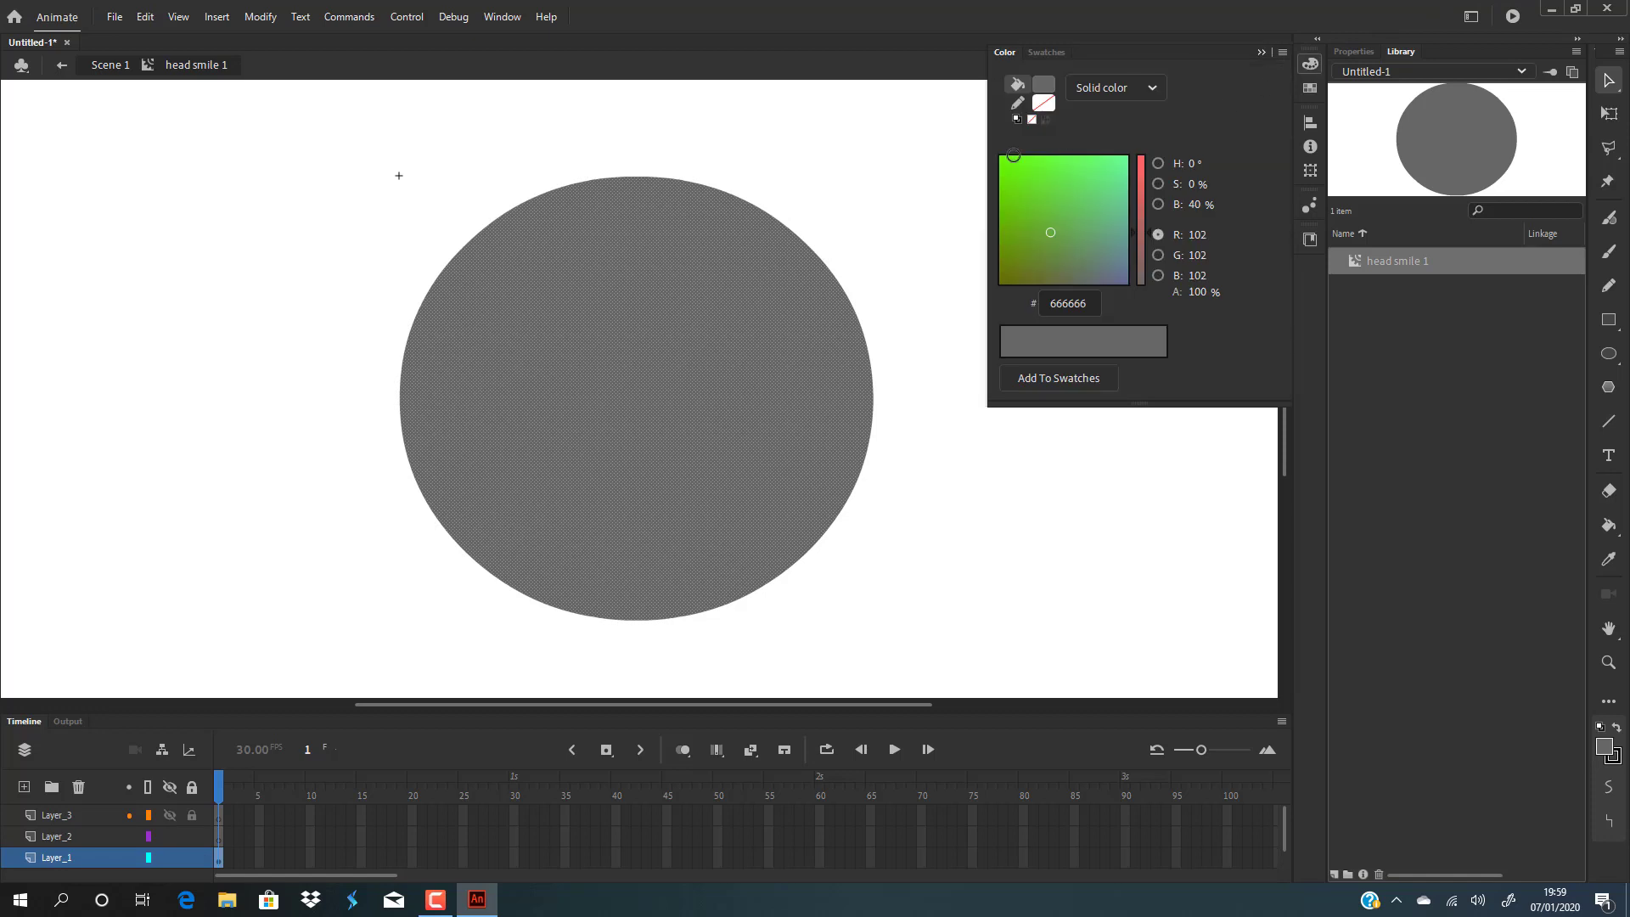
{"action": "left_click", "coordinate": [1152, 89]}
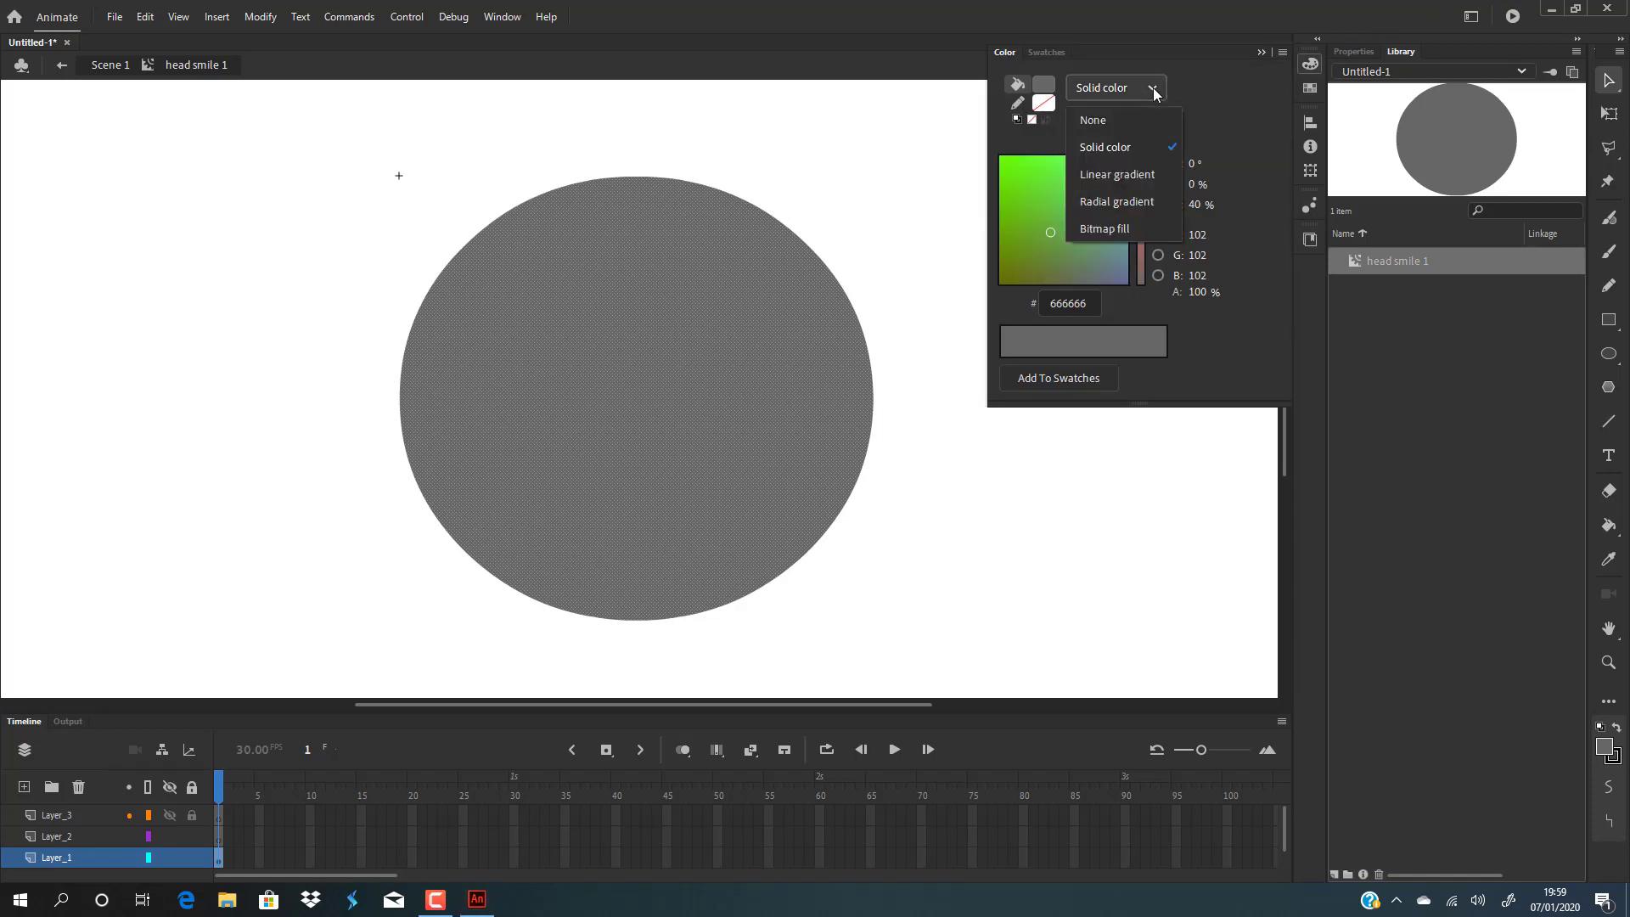
{"action": "left_click", "coordinate": [1139, 201]}
{"action": "left_click_drag", "start_coordinate": [1002, 354], "coordinate": [1100, 358]}
{"action": "left_click", "coordinate": [1008, 358]}
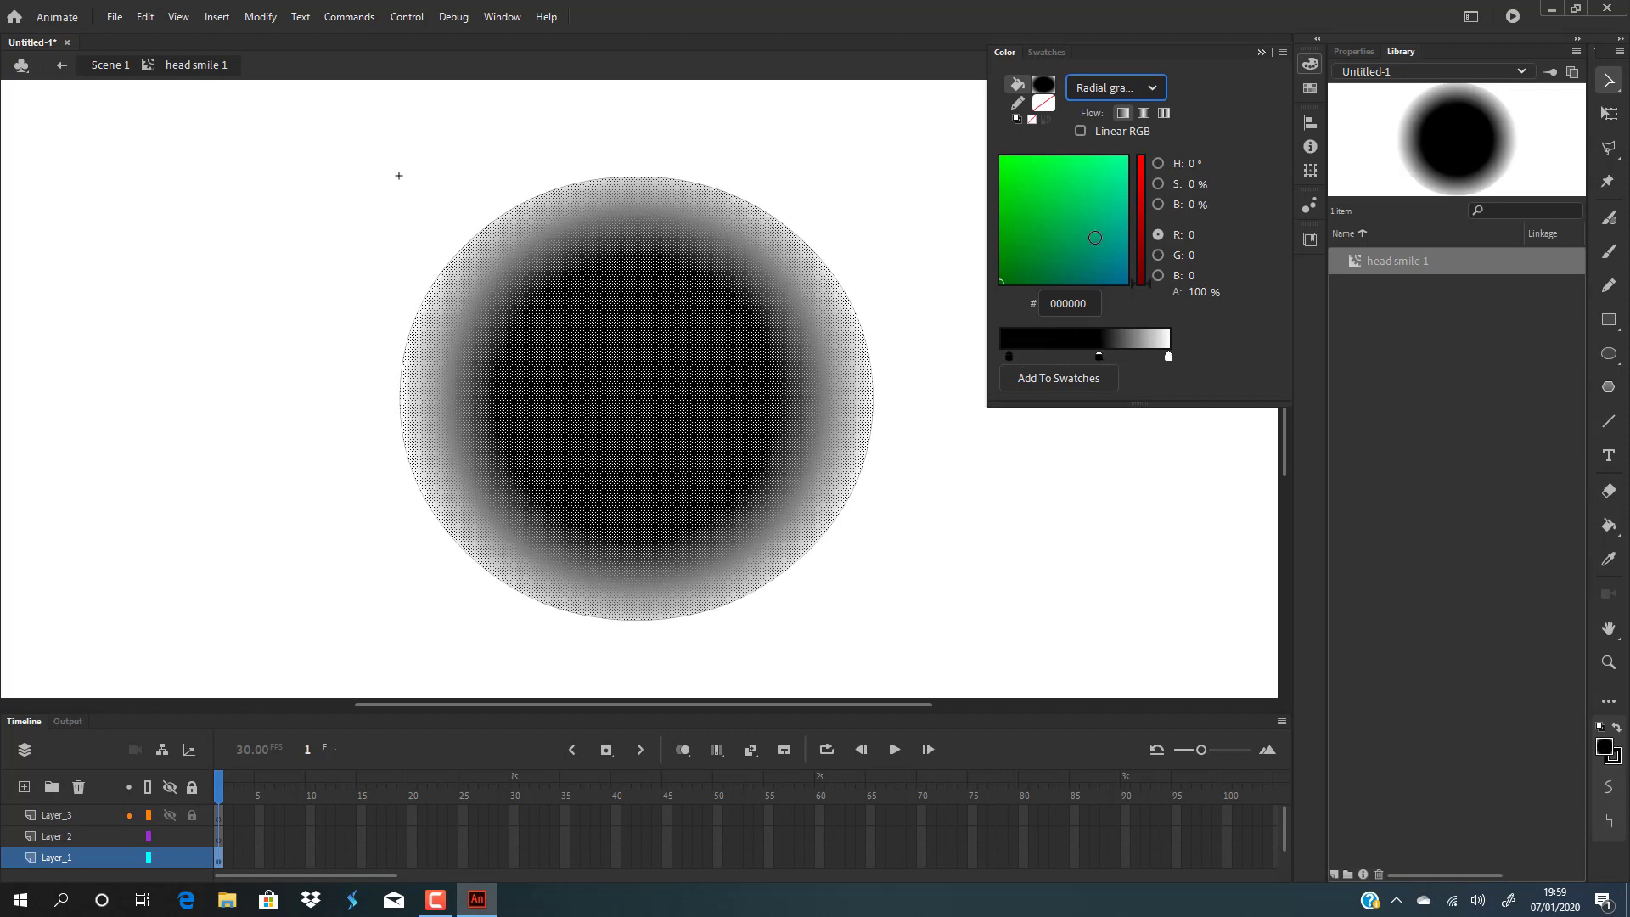
{"action": "left_click", "coordinate": [1009, 357]}
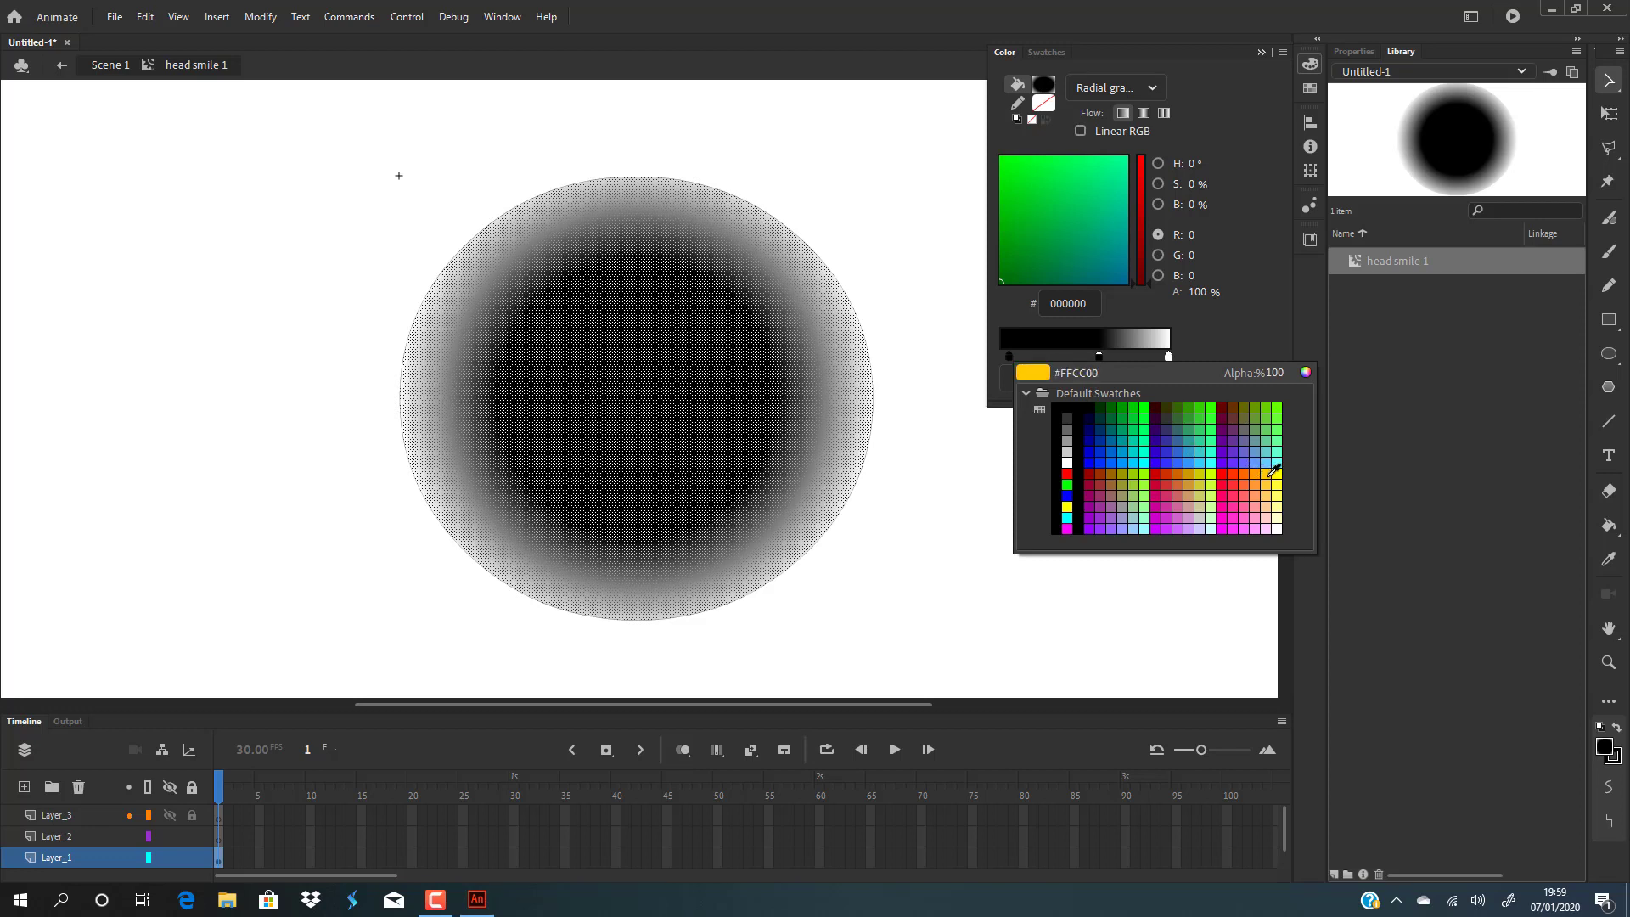
{"action": "left_click", "coordinate": [1269, 469]}
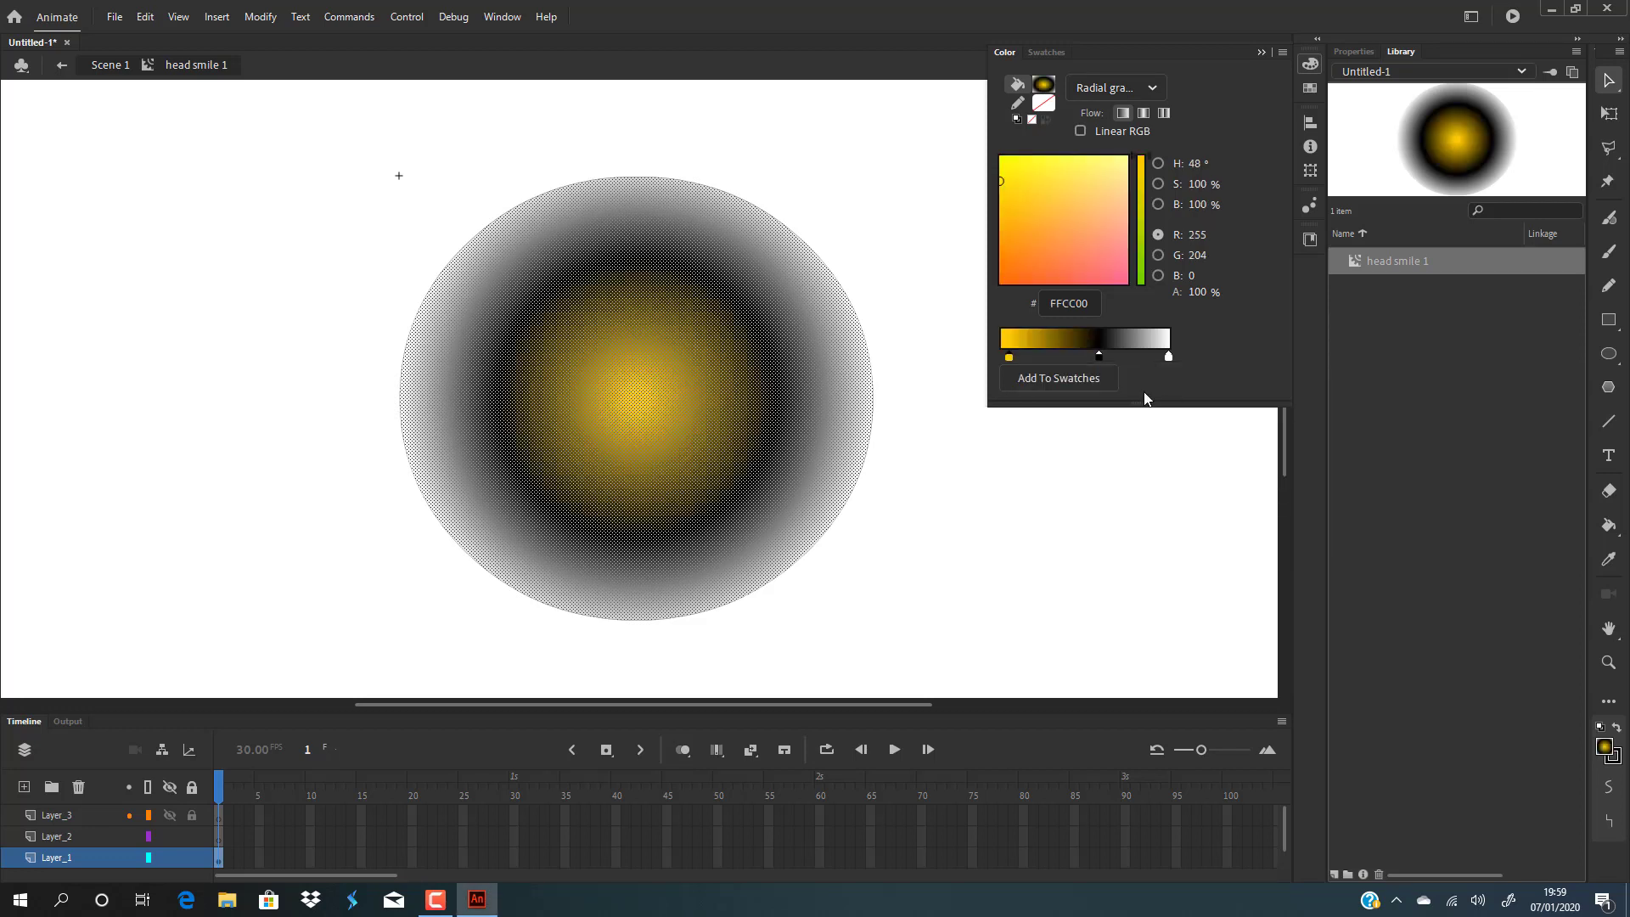
Set the middle gradient stop to orange FF6600 and the outer stop to pale yellow FFFF99.
{"action": "left_click", "coordinate": [1100, 355]}
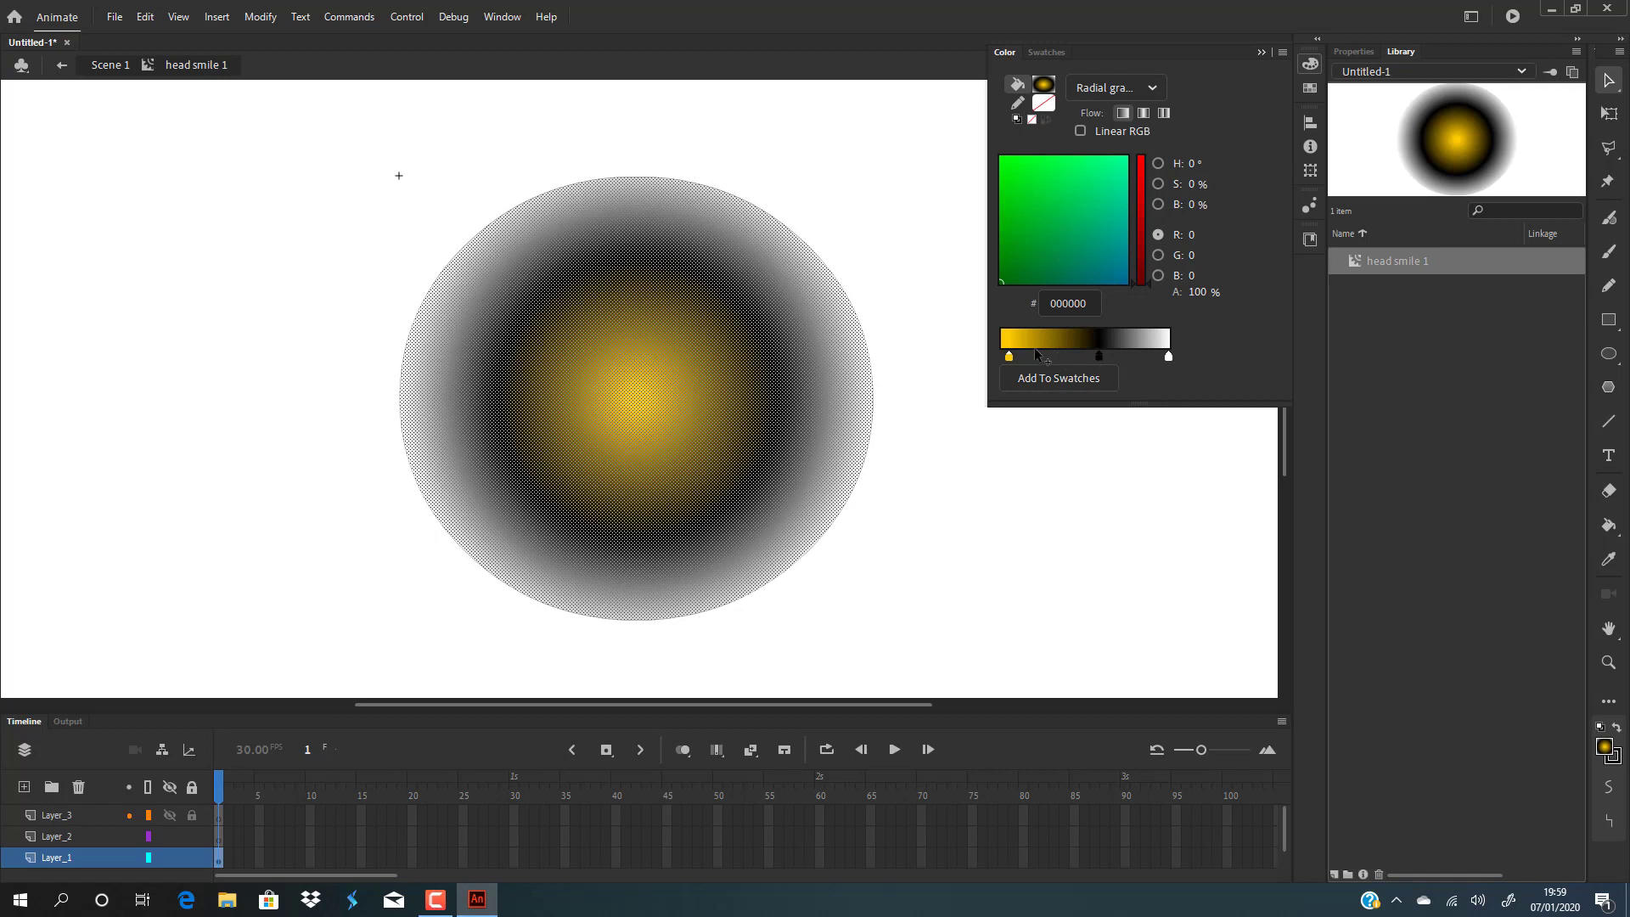
{"action": "left_click", "coordinate": [1099, 355]}
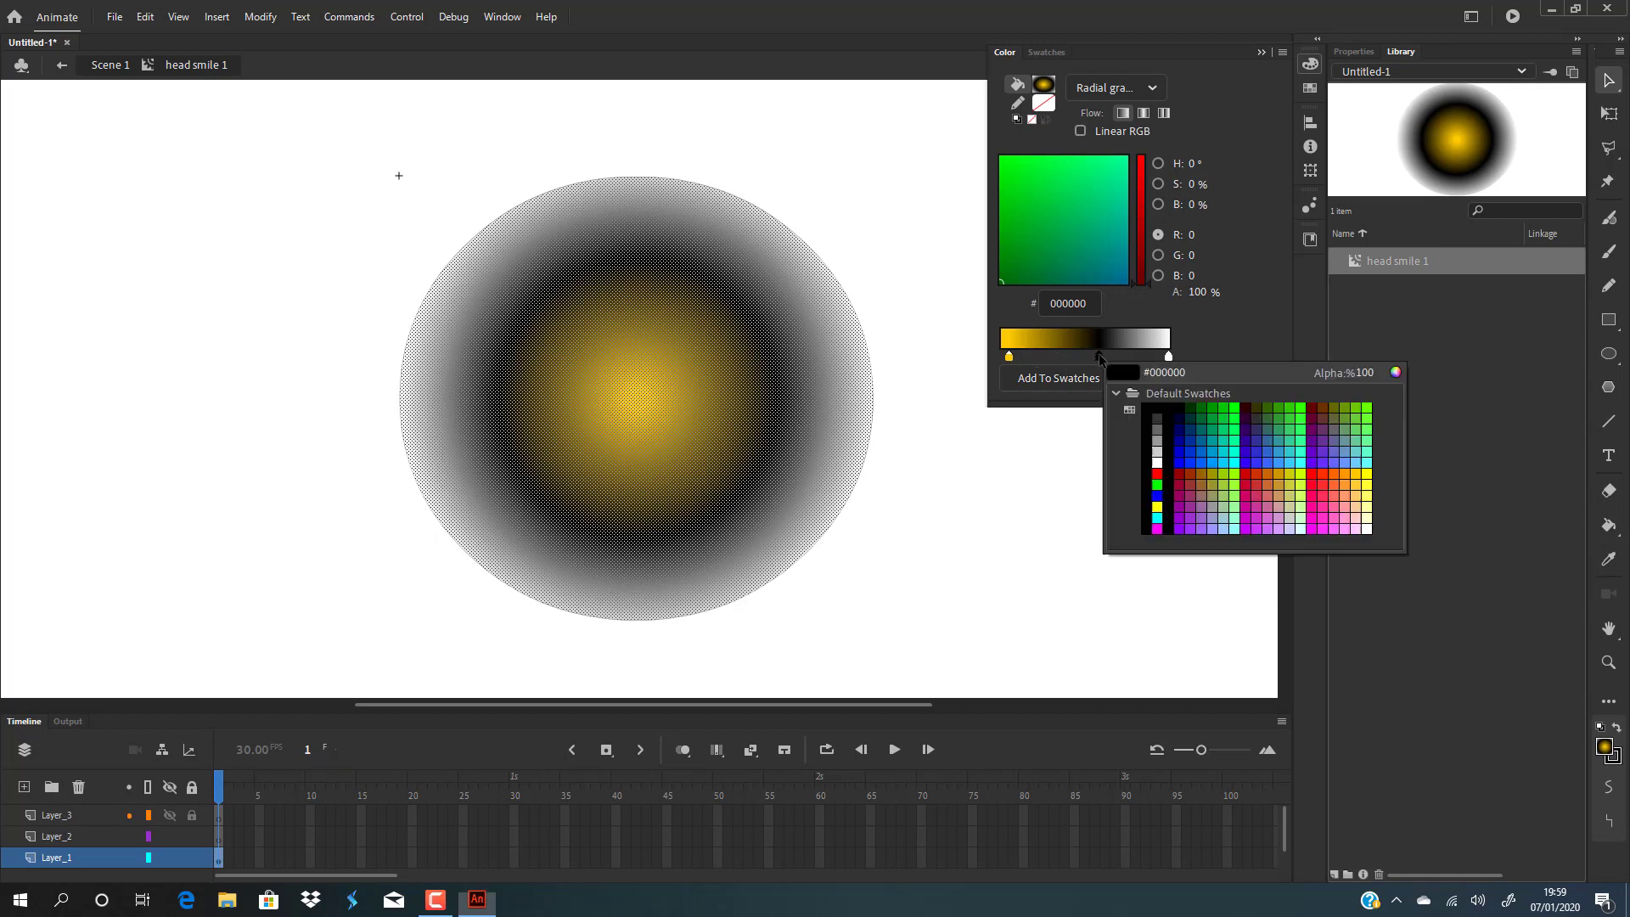
{"action": "left_click", "coordinate": [1337, 472]}
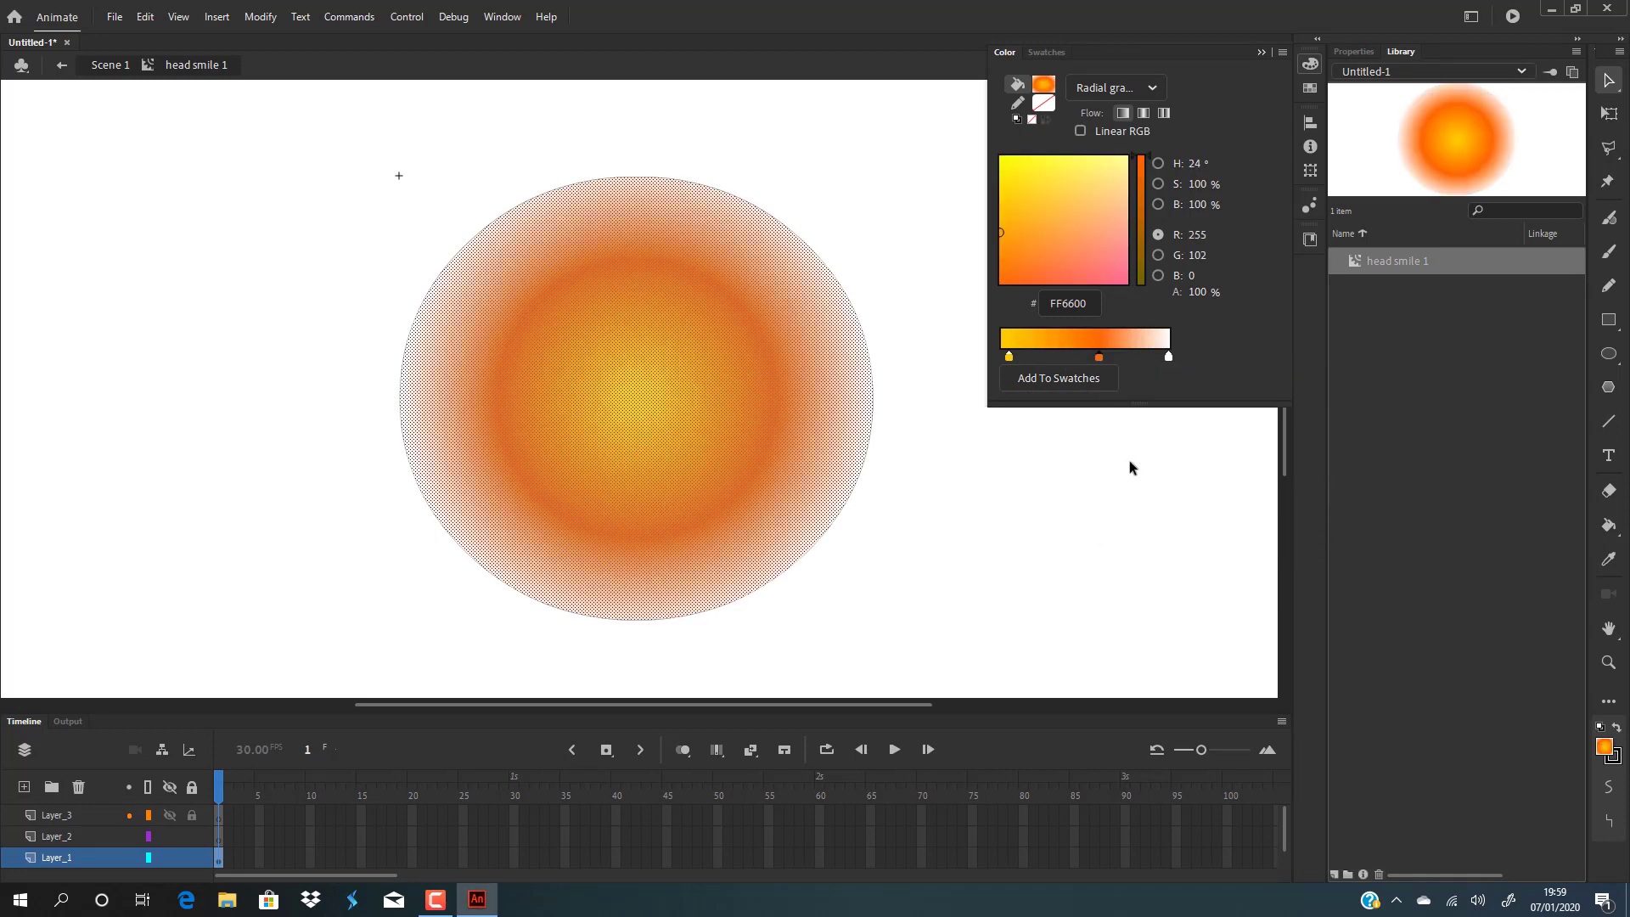
{"action": "left_click", "coordinate": [1169, 356]}
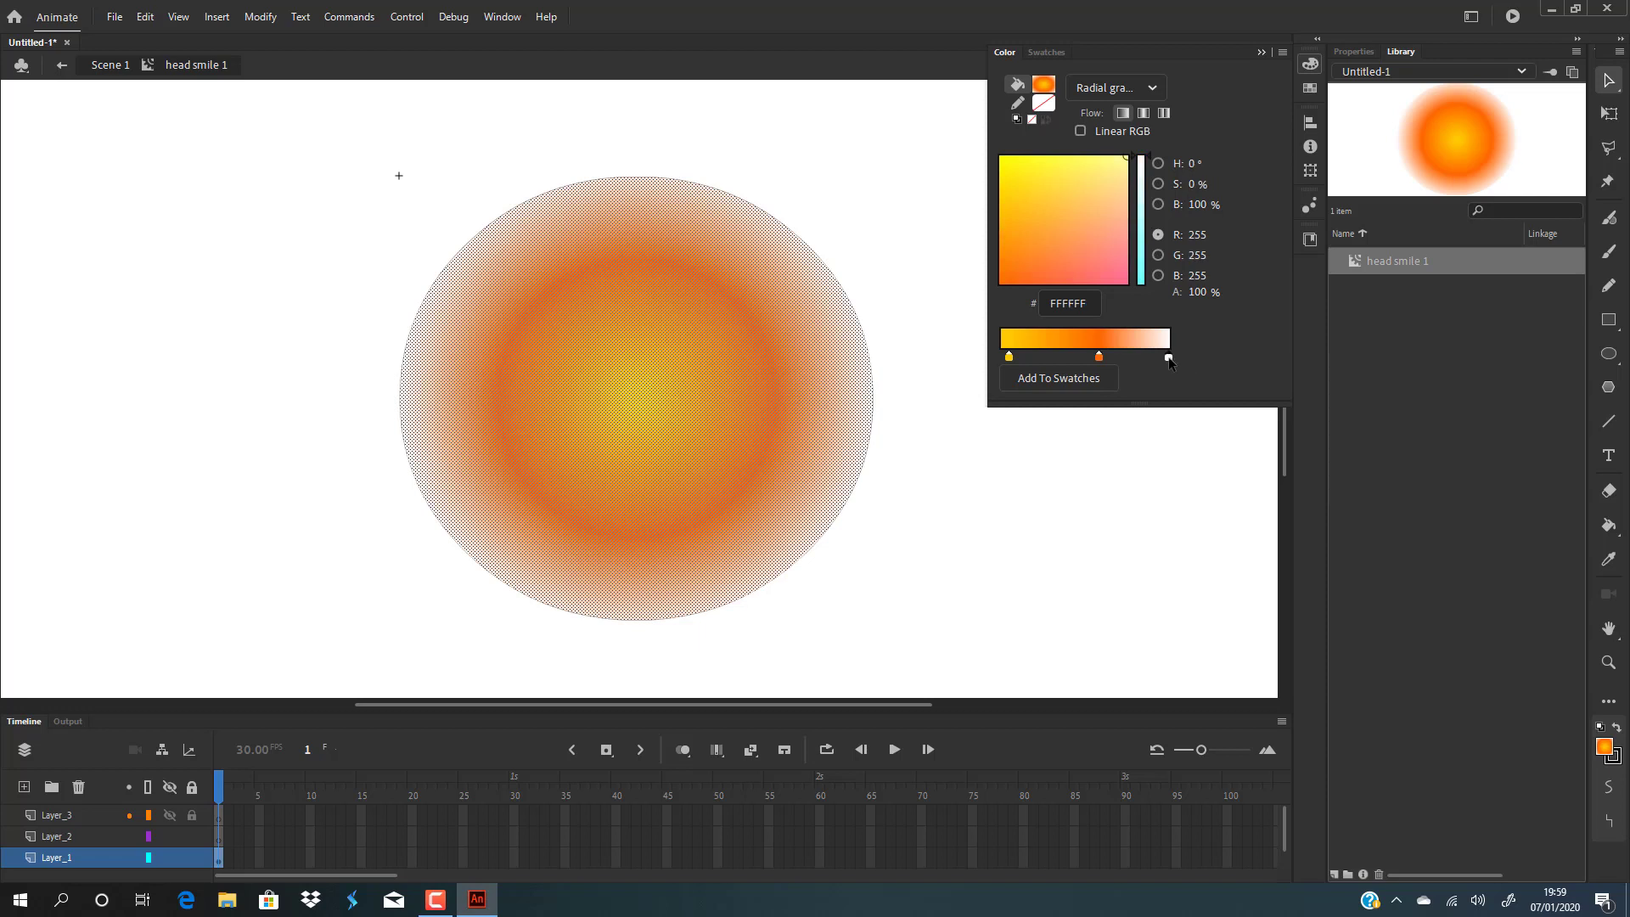
{"action": "left_click", "coordinate": [1169, 358]}
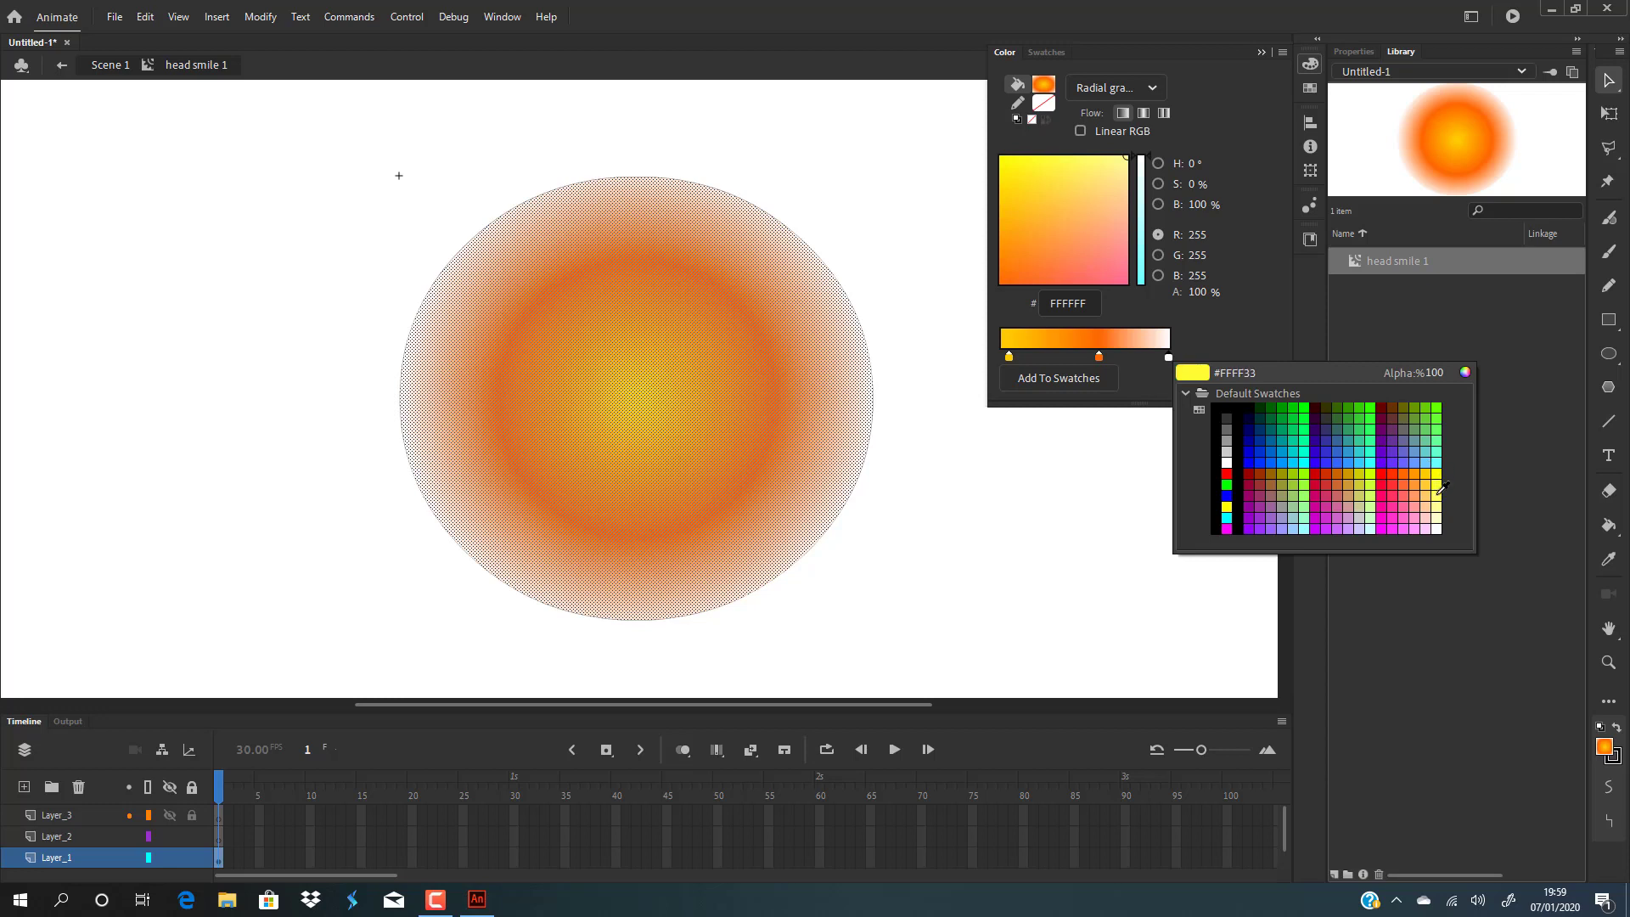
{"action": "left_click", "coordinate": [1444, 499]}
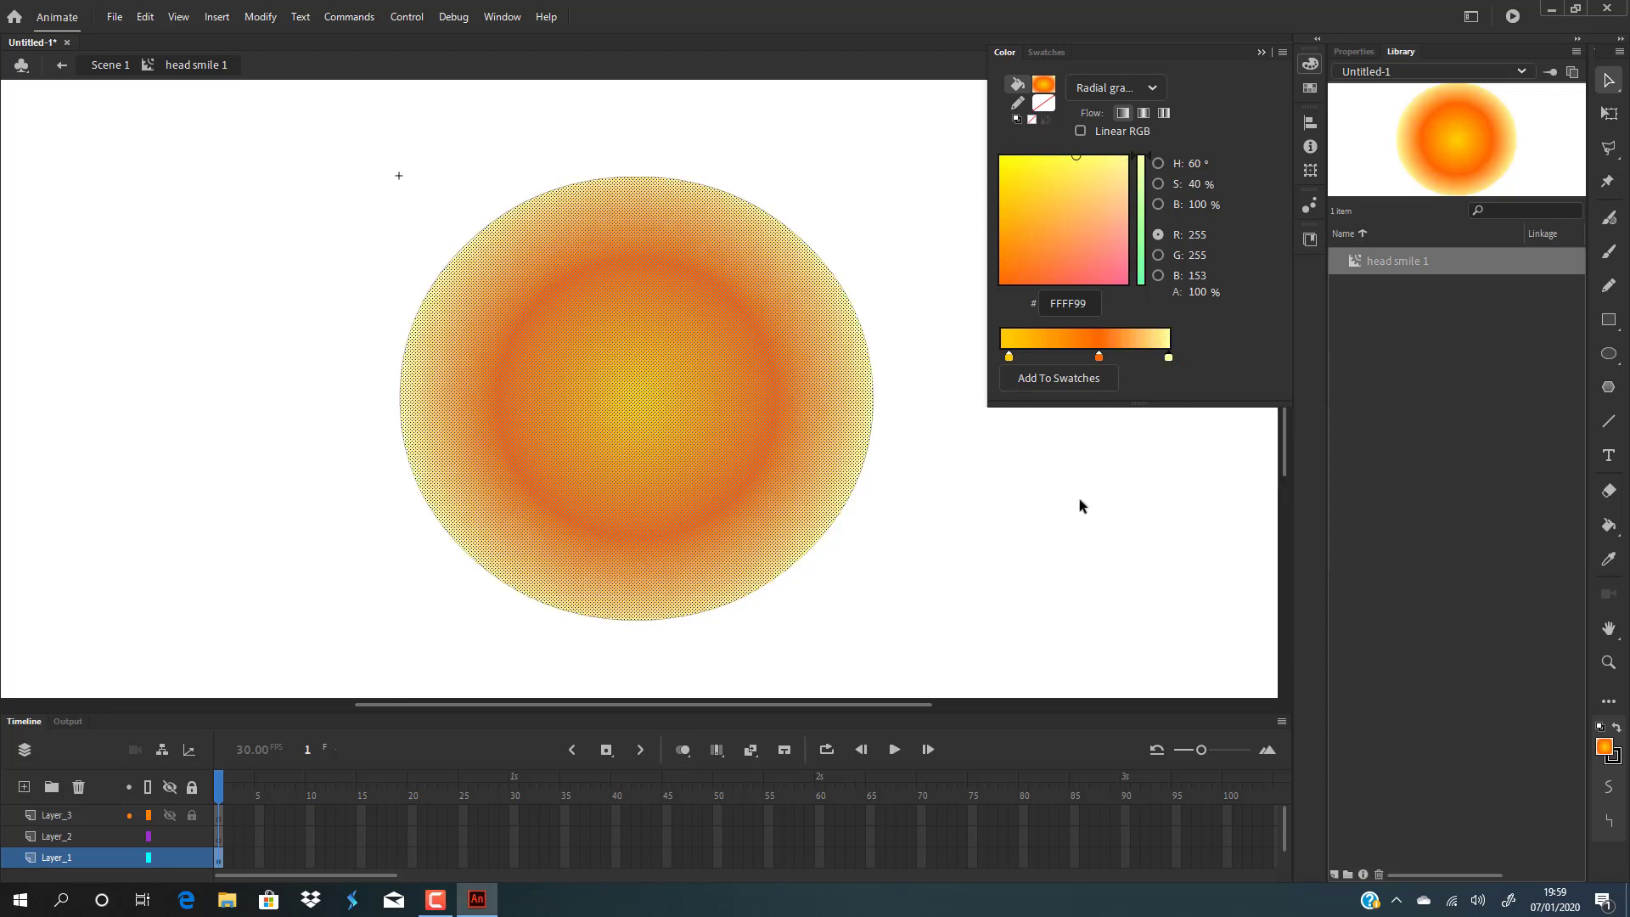
With the Gradient Transform tool, enlarge the circle's gradient and shift its centre up and to the right.
{"action": "left_click", "coordinate": [1034, 499]}
{"action": "key", "text": "f"}
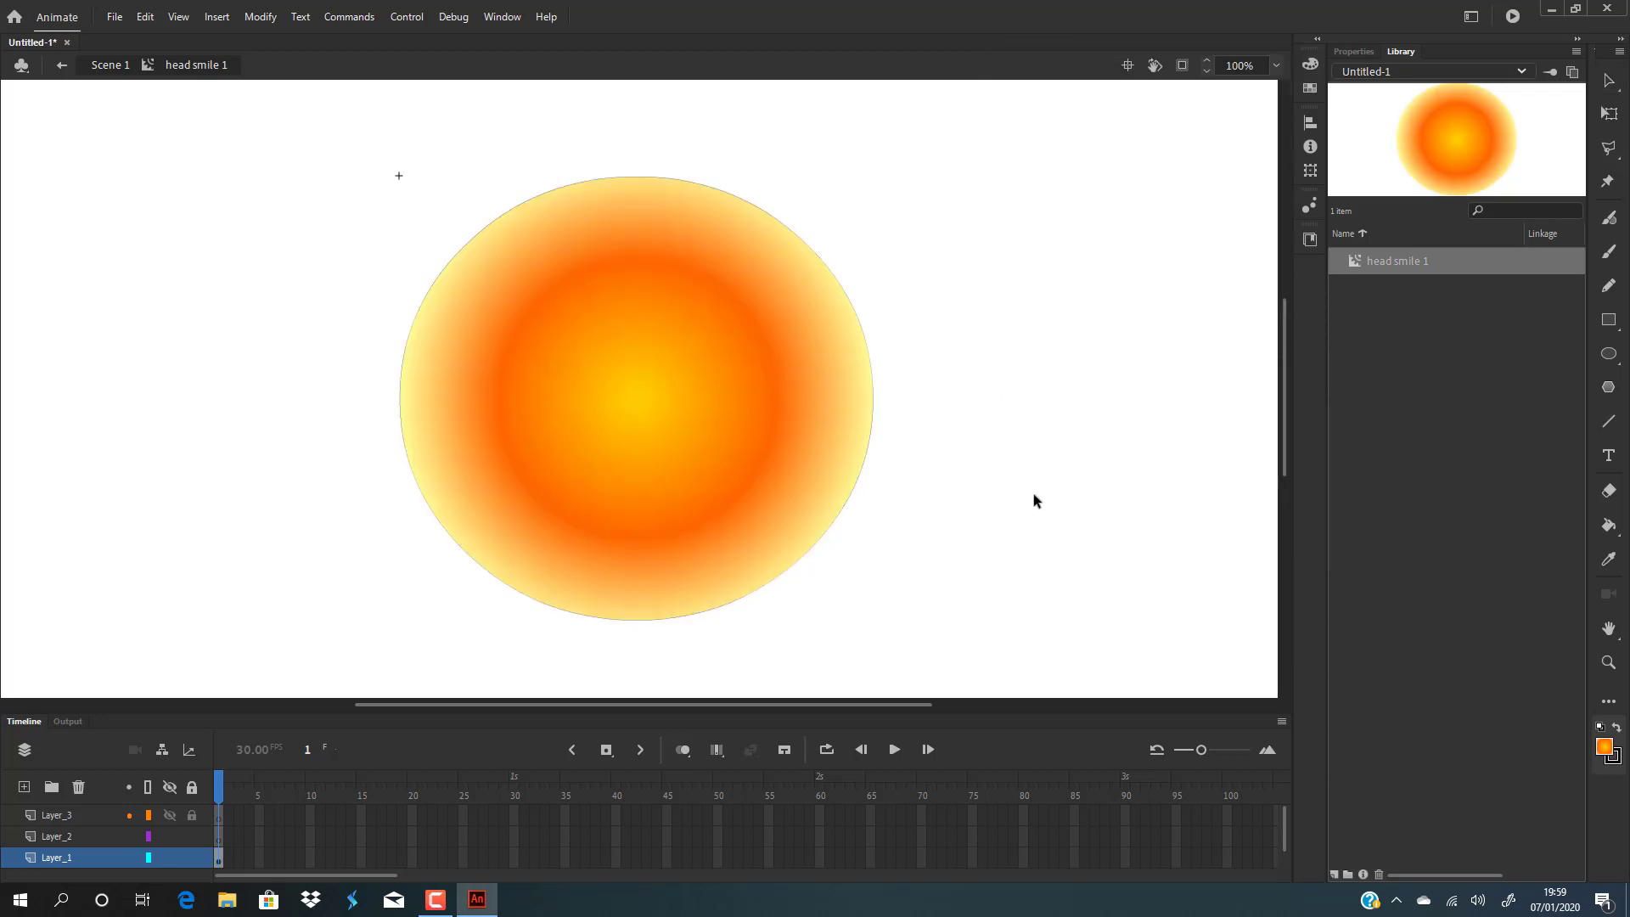
{"action": "left_click", "coordinate": [625, 330]}
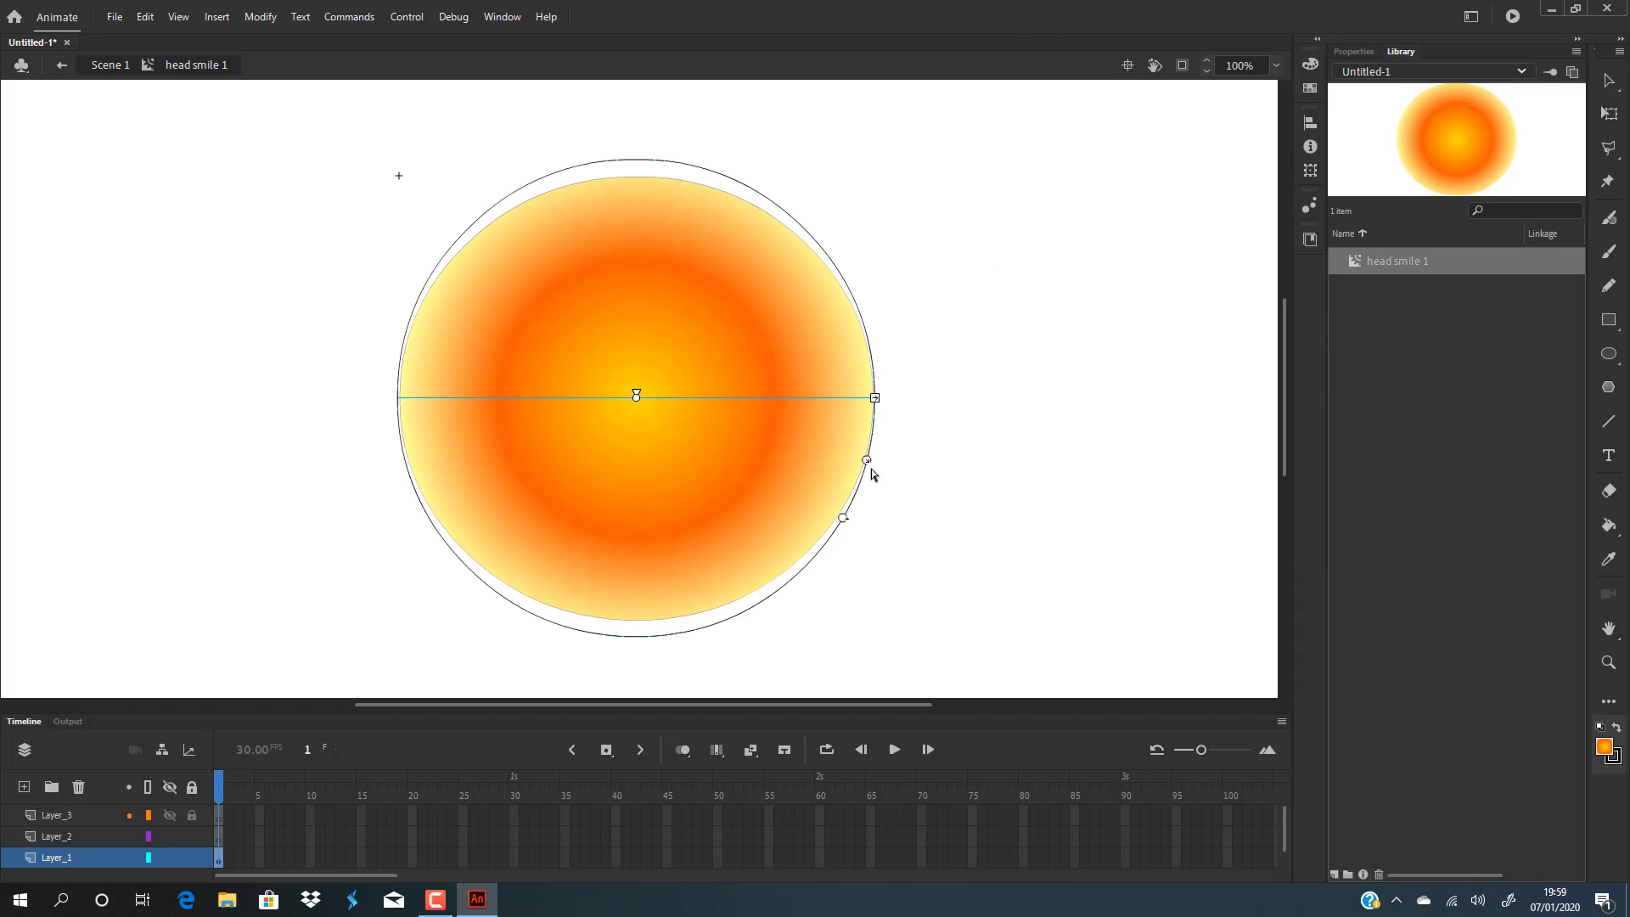
{"action": "left_click_drag", "start_coordinate": [866, 459], "coordinate": [953, 554]}
{"action": "left_click_drag", "start_coordinate": [635, 404], "coordinate": [677, 347]}
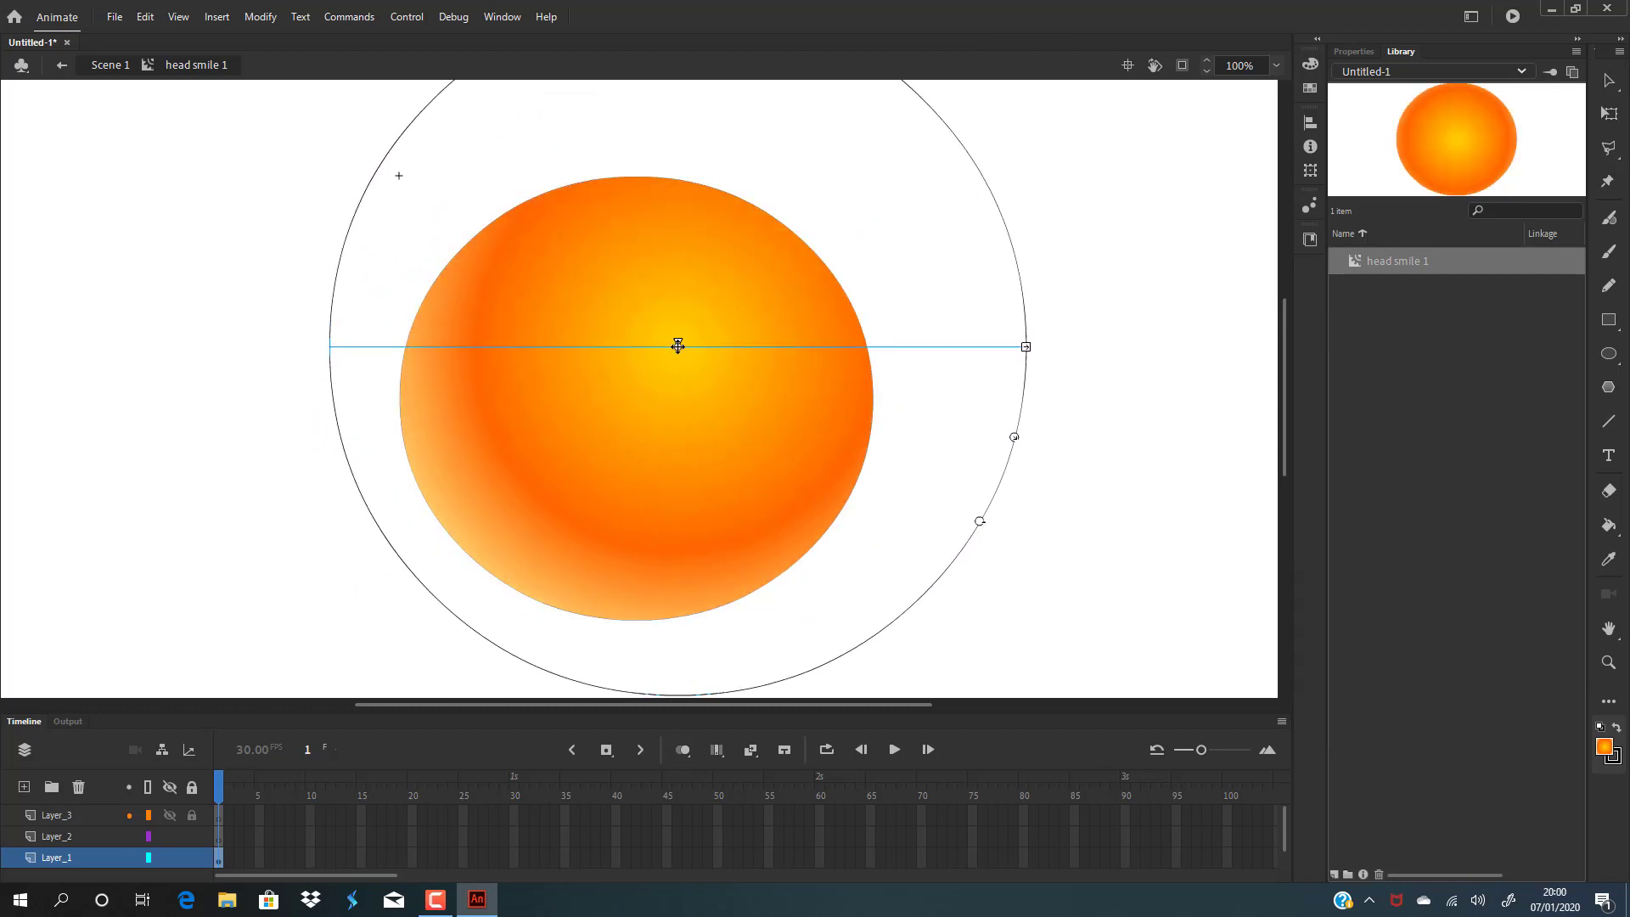
{"action": "left_click", "coordinate": [1606, 79]}
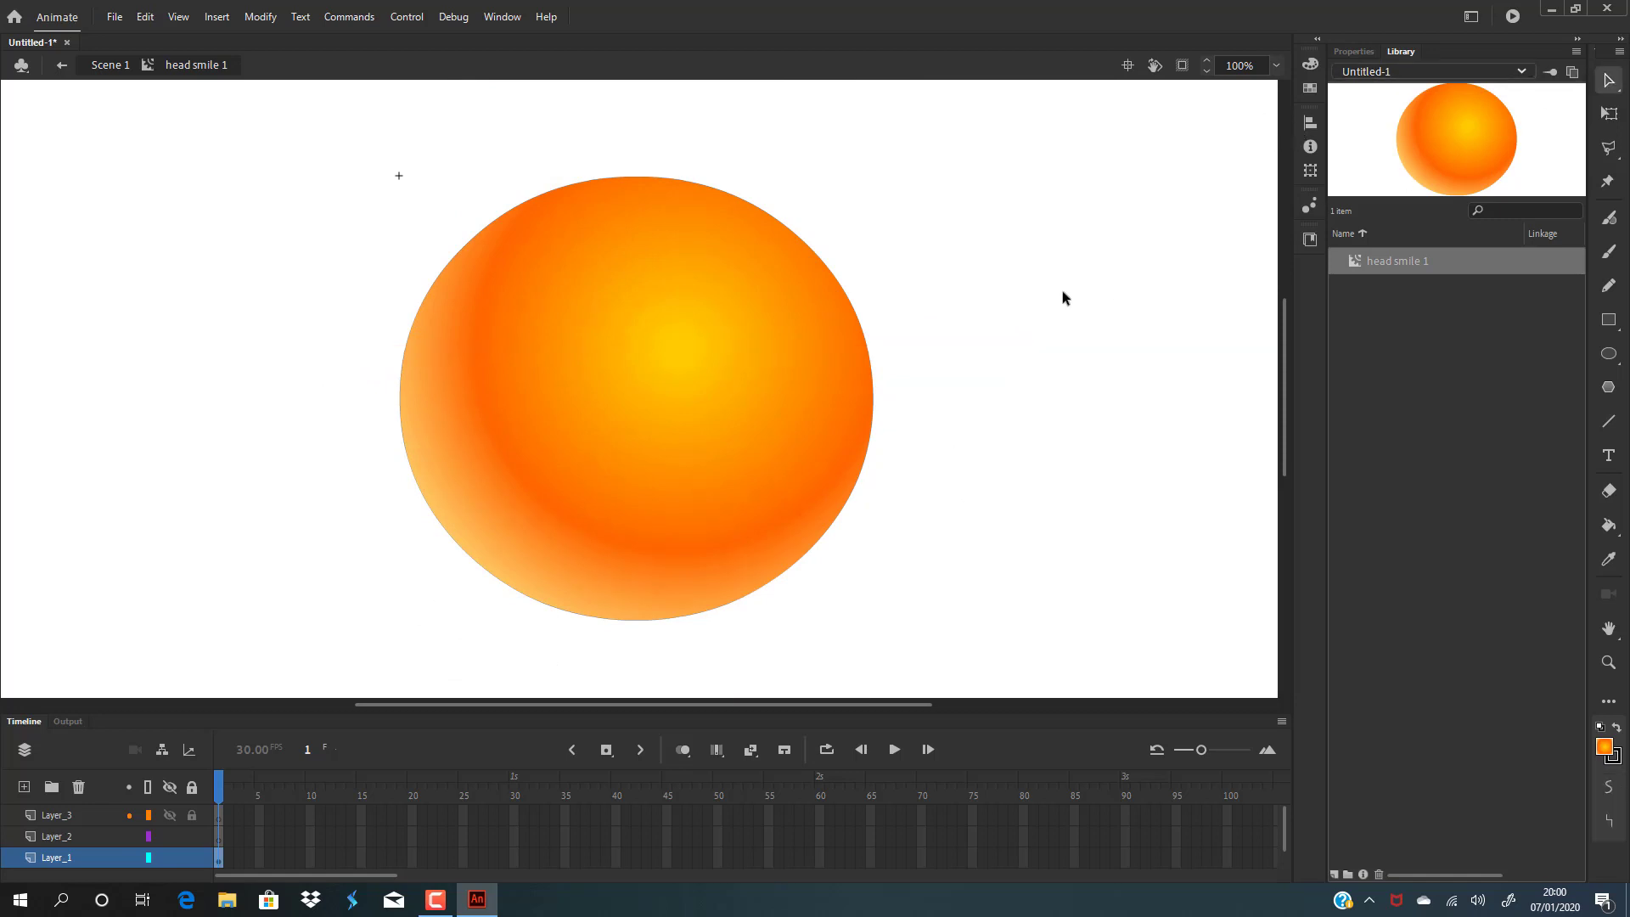
On Layer_2, draw an ellipse over the head's top filled with a white-to-fully-transparent radial gradient.
{"action": "left_click", "coordinate": [61, 837]}
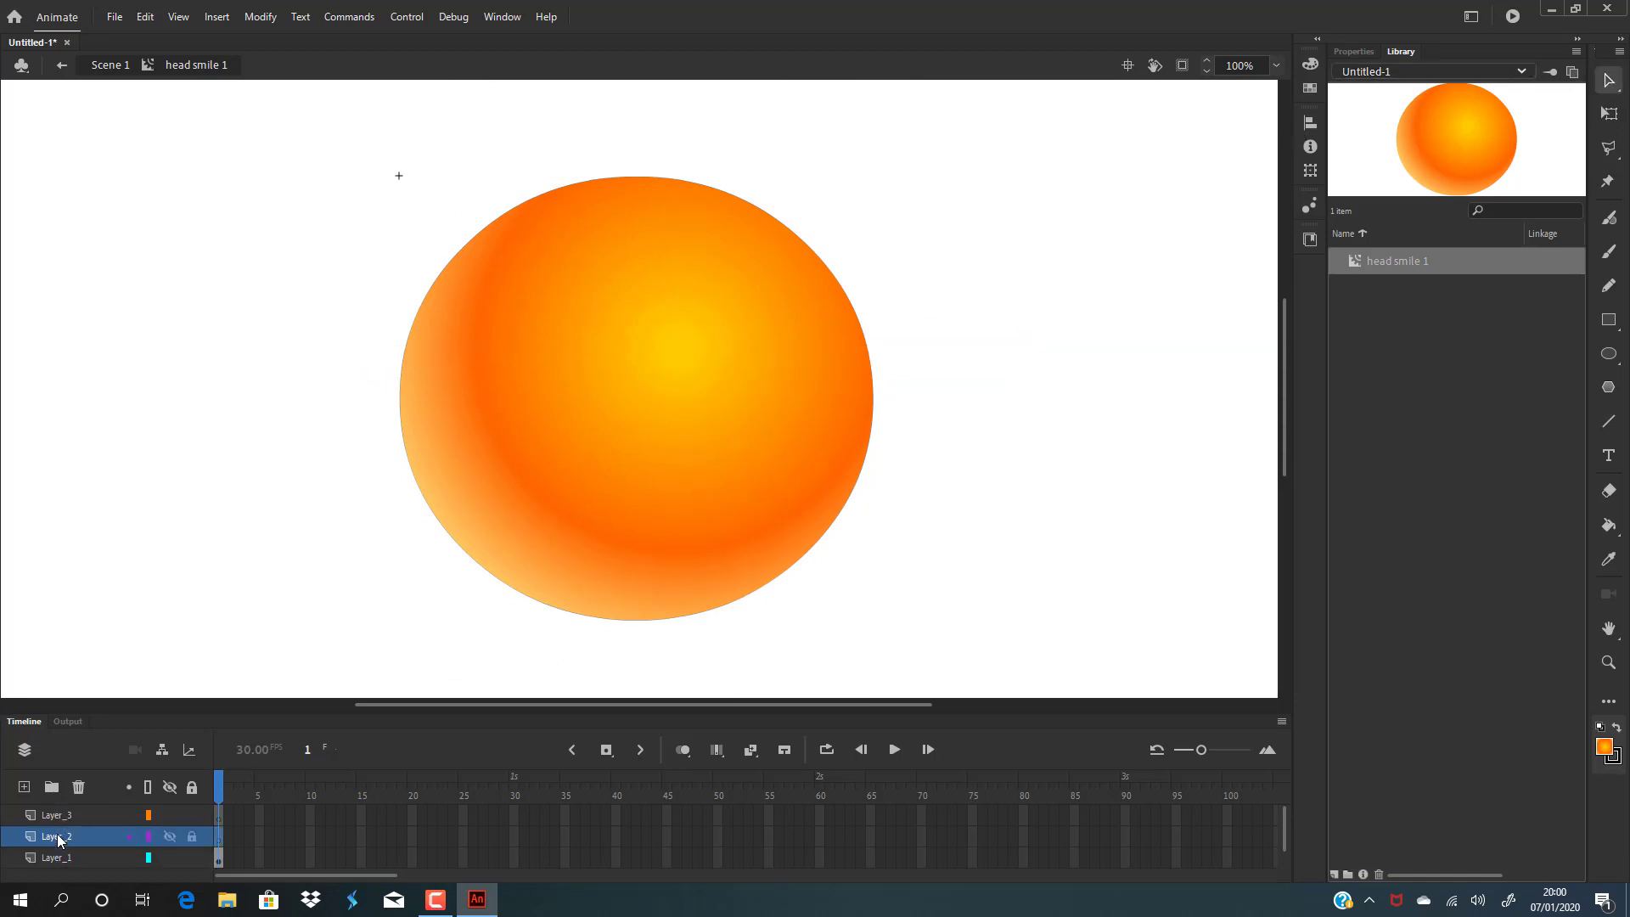
{"action": "left_click", "coordinate": [1609, 353]}
{"action": "left_click", "coordinate": [1310, 64]}
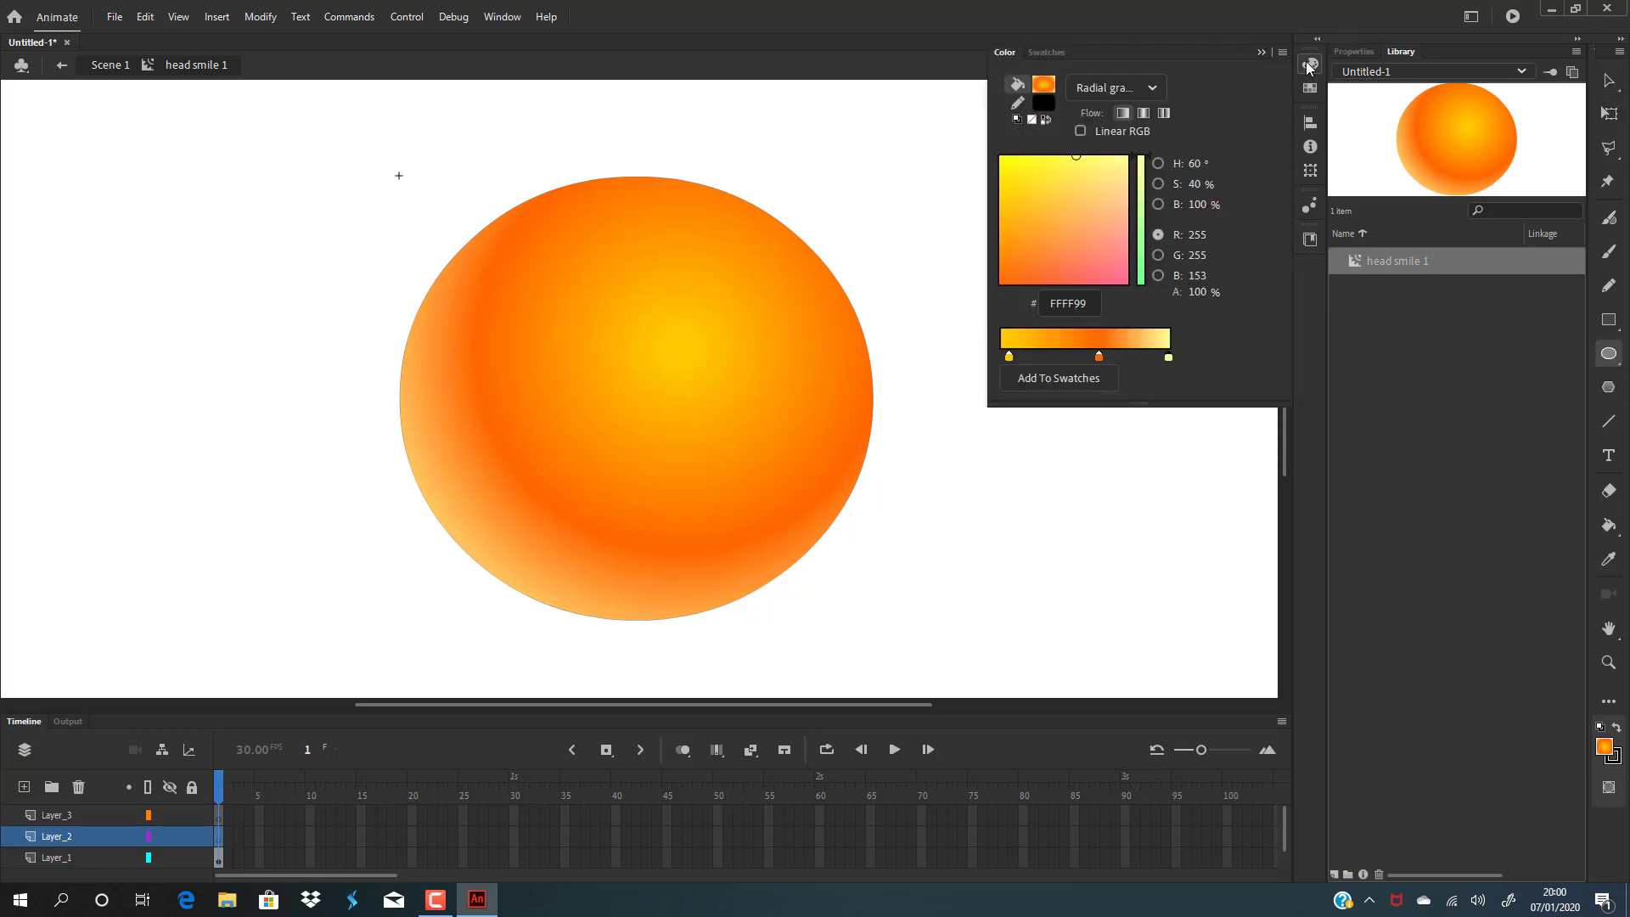
{"action": "left_click", "coordinate": [1044, 85]}
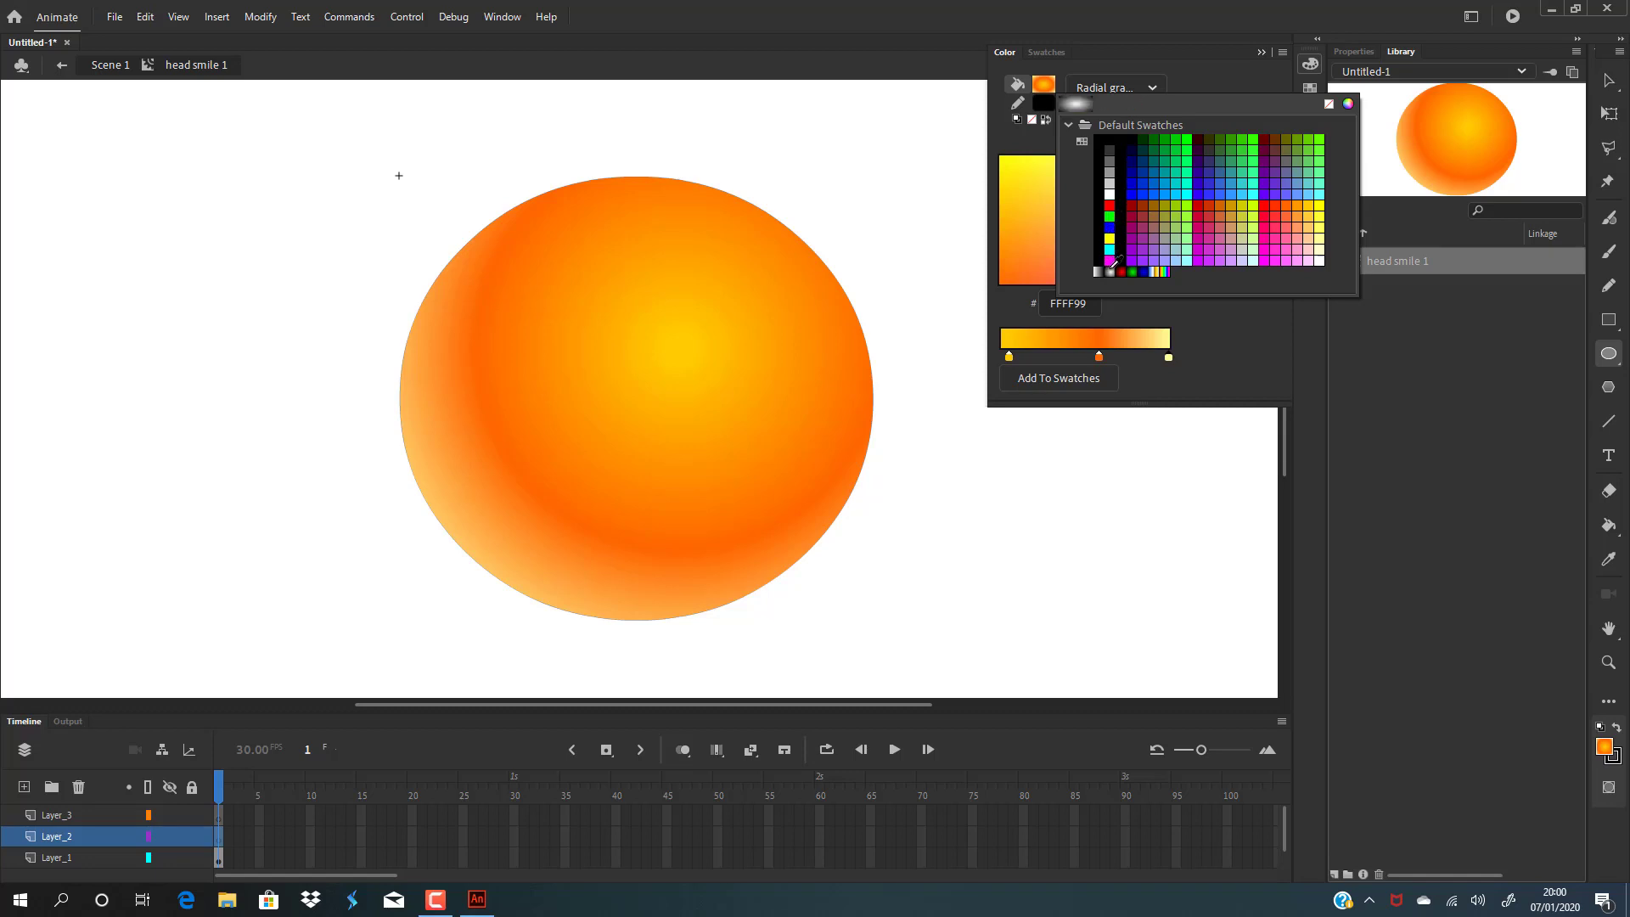
{"action": "left_click", "coordinate": [1110, 270]}
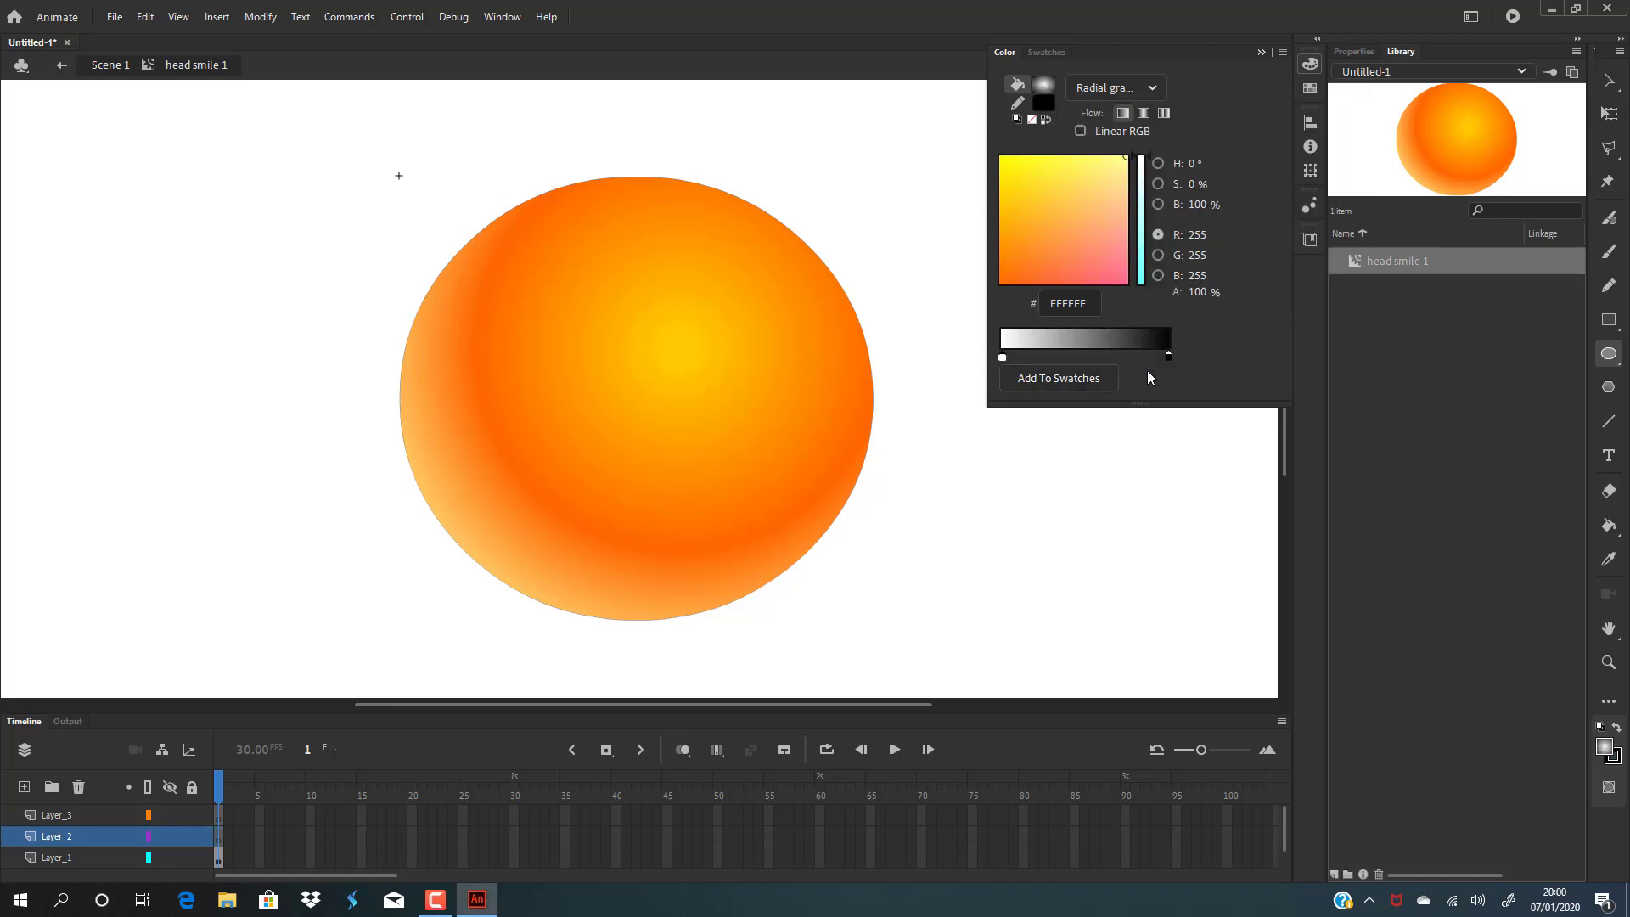
{"action": "left_click", "coordinate": [1169, 357]}
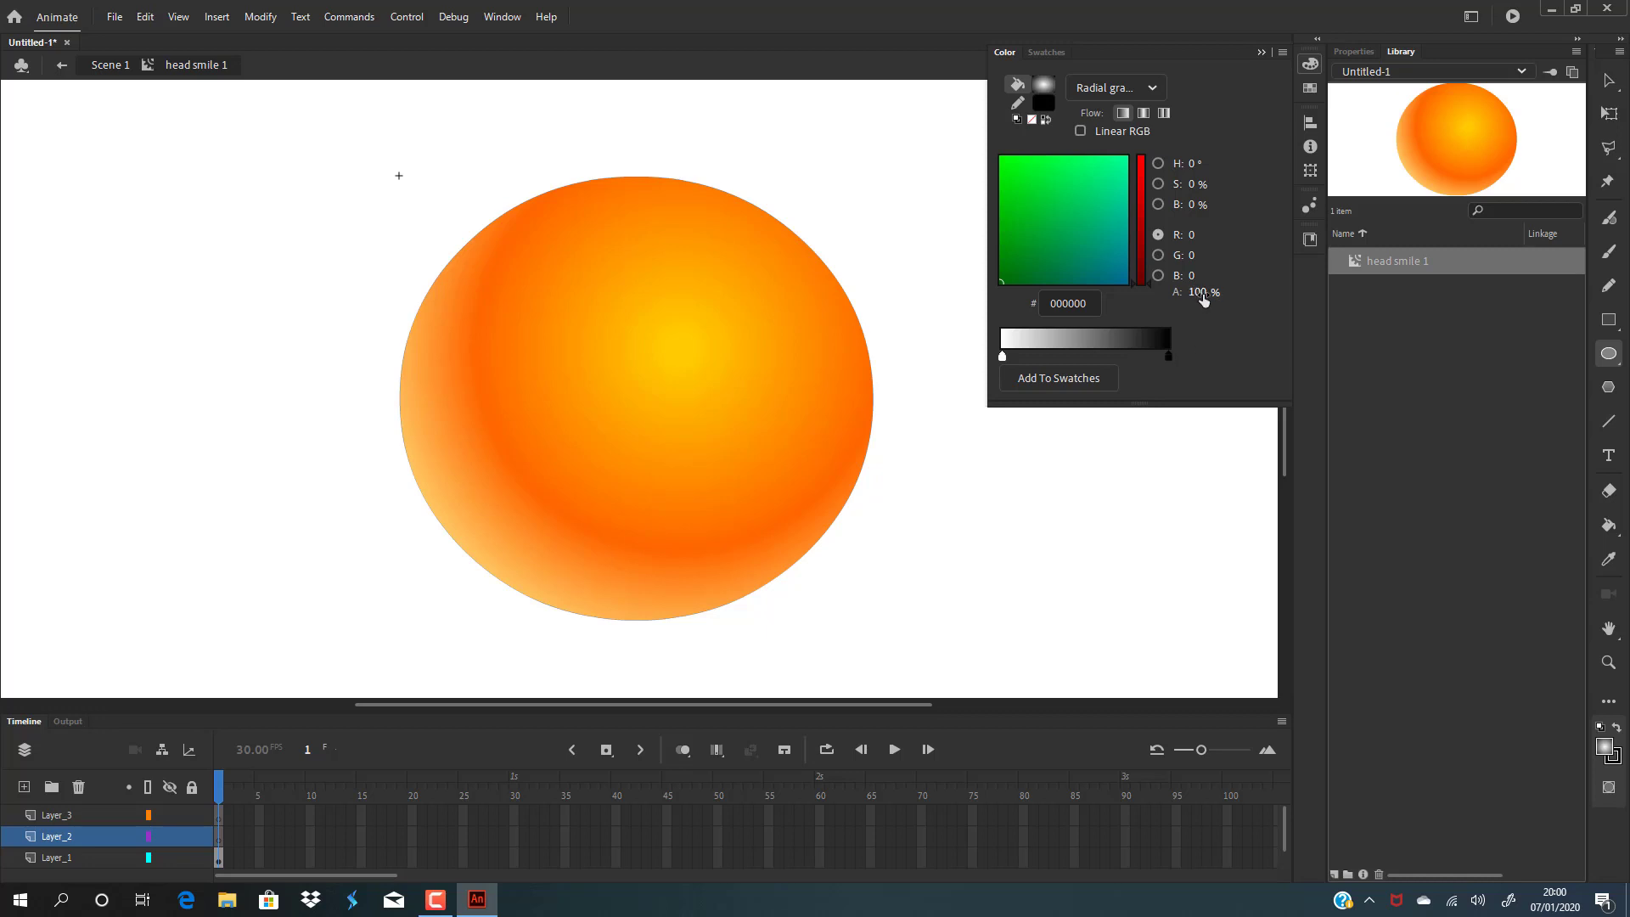
{"action": "left_click_drag", "start_coordinate": [1212, 292], "coordinate": [985, 296]}
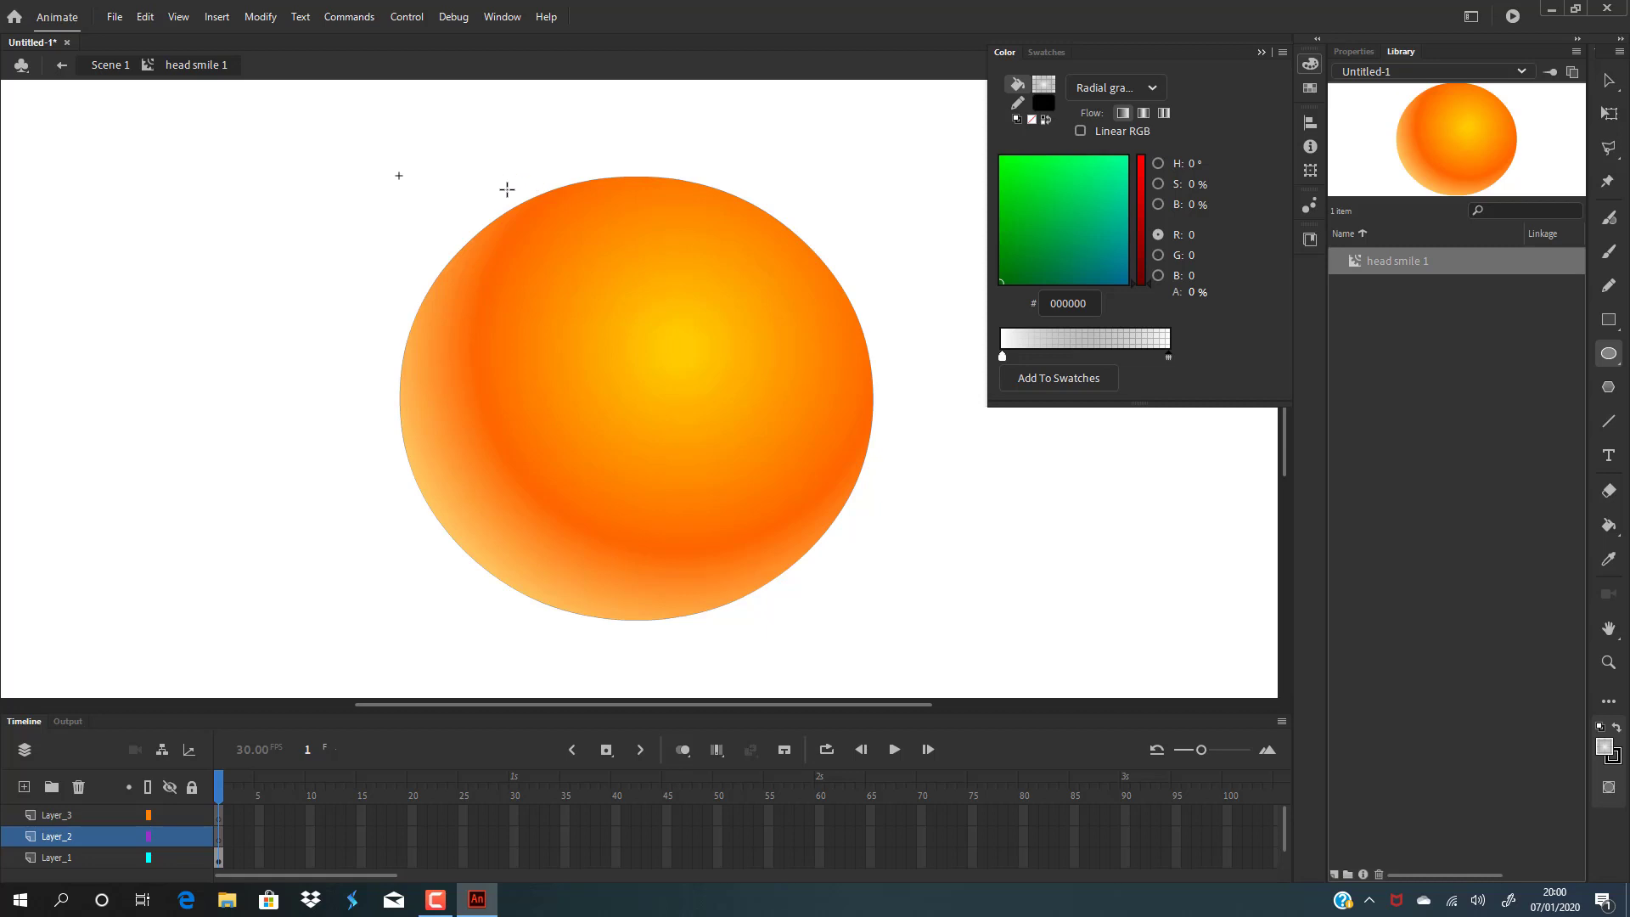
{"action": "mouse_move", "coordinate": [438, 109]}
{"action": "left_mouse_down"}
{"action": "mouse_move", "coordinate": [691, 291]}
{"action": "mouse_move", "coordinate": [831, 448]}
{"action": "left_mouse_up"}
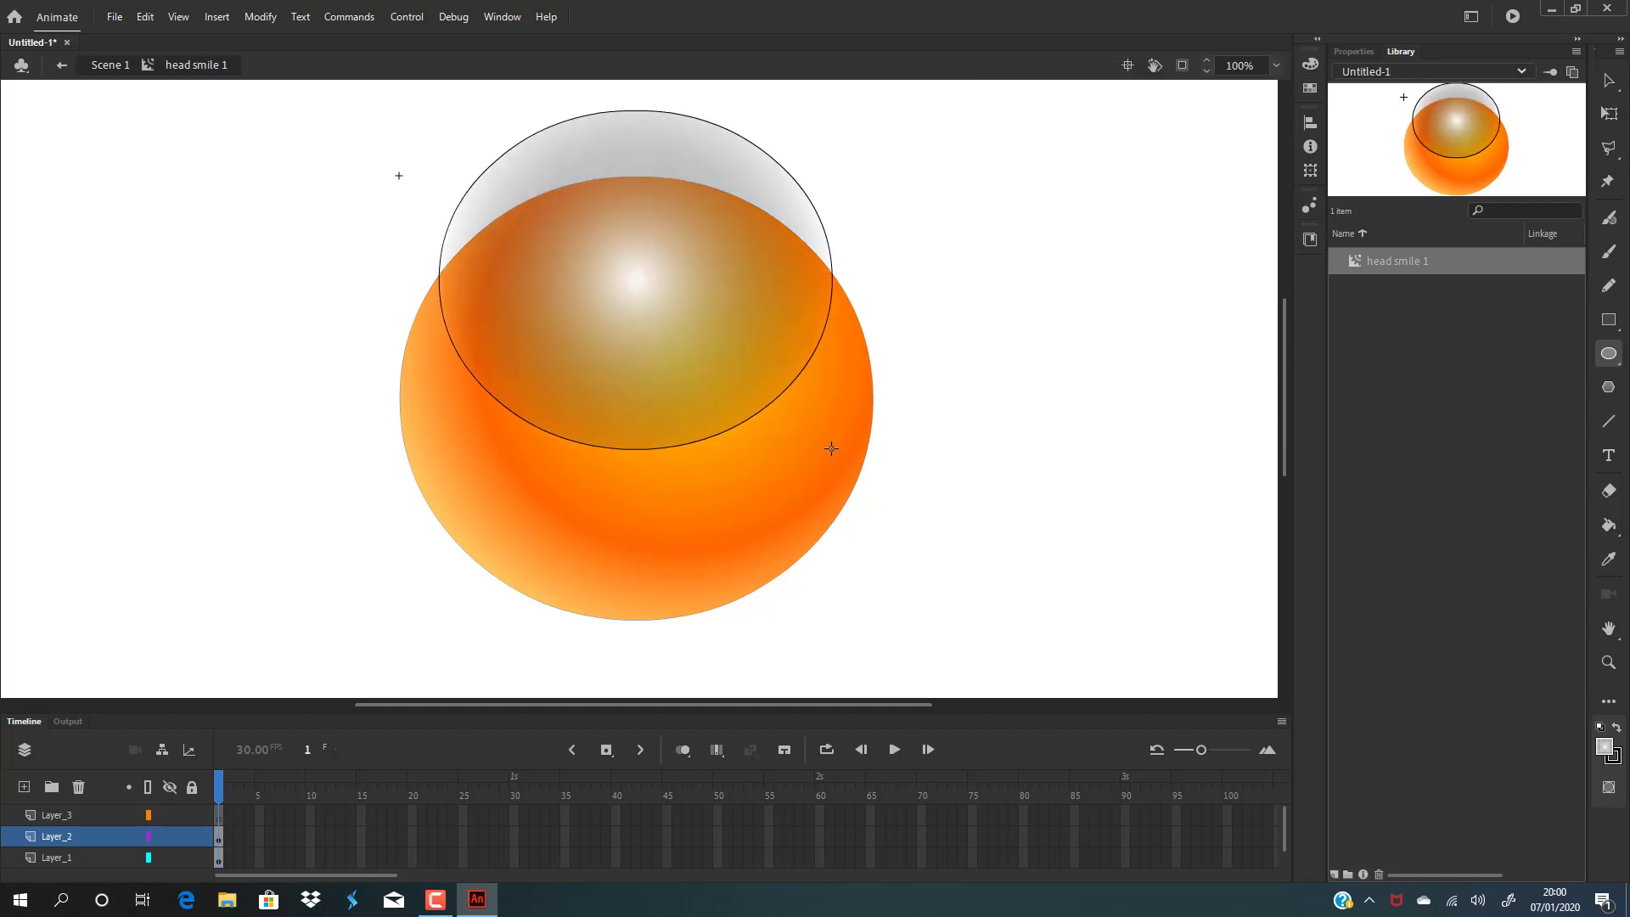
Delete the ellipse's outline and move the highlight ellipse down onto the head.
{"action": "left_click", "coordinate": [1609, 80]}
{"action": "left_click", "coordinate": [830, 246]}
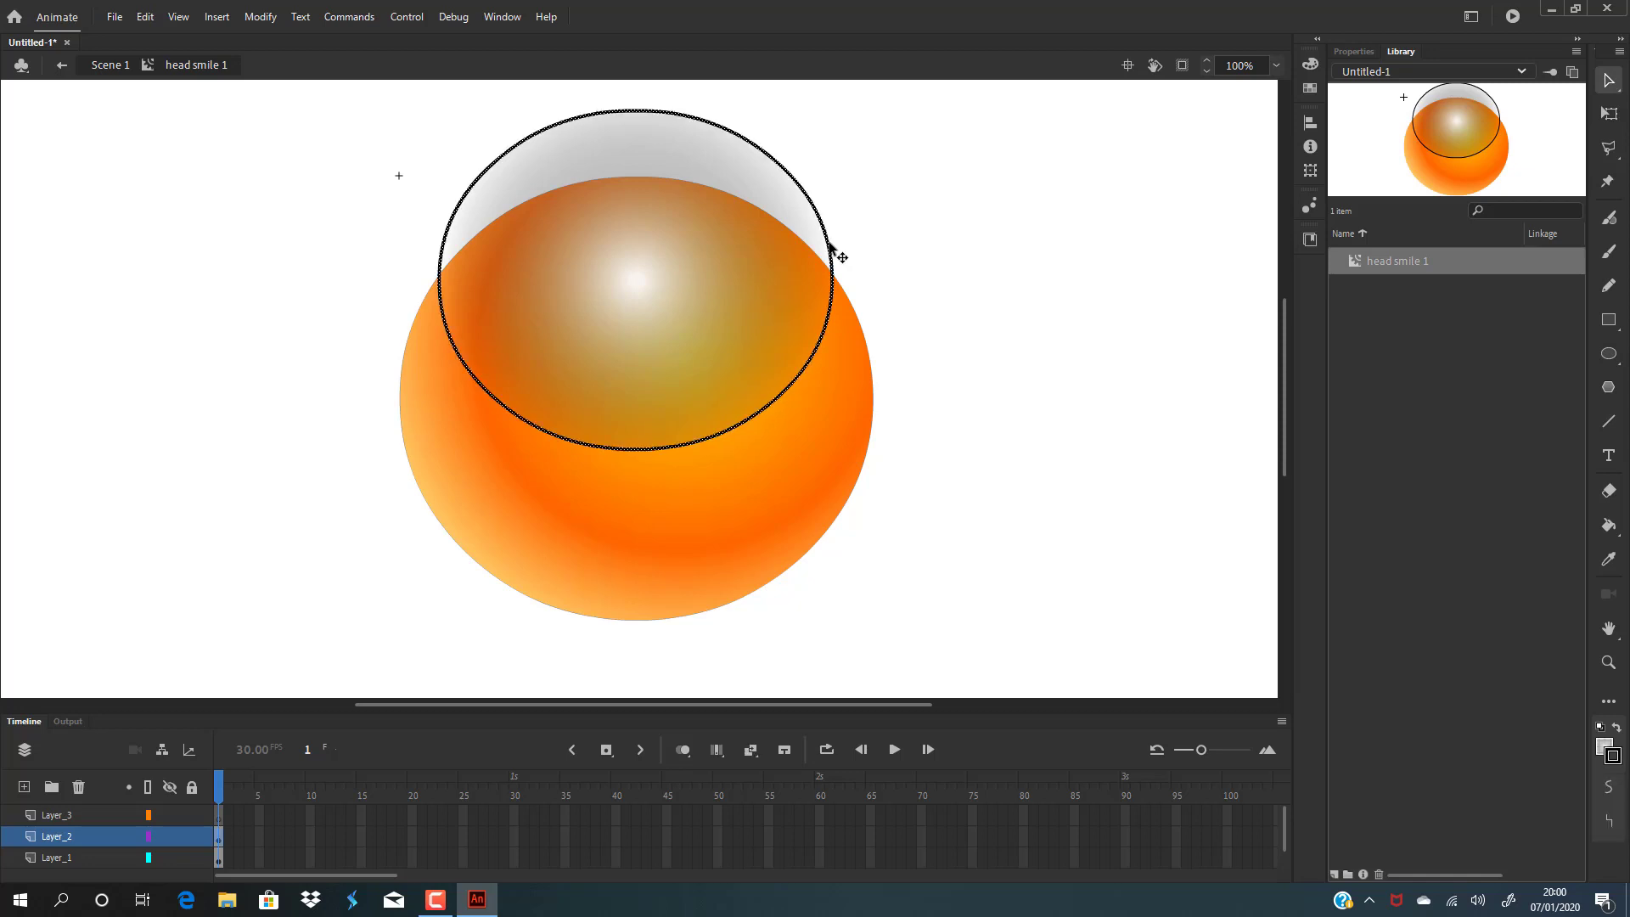
{"action": "key", "text": "Delete"}
{"action": "left_click", "coordinate": [693, 279]}
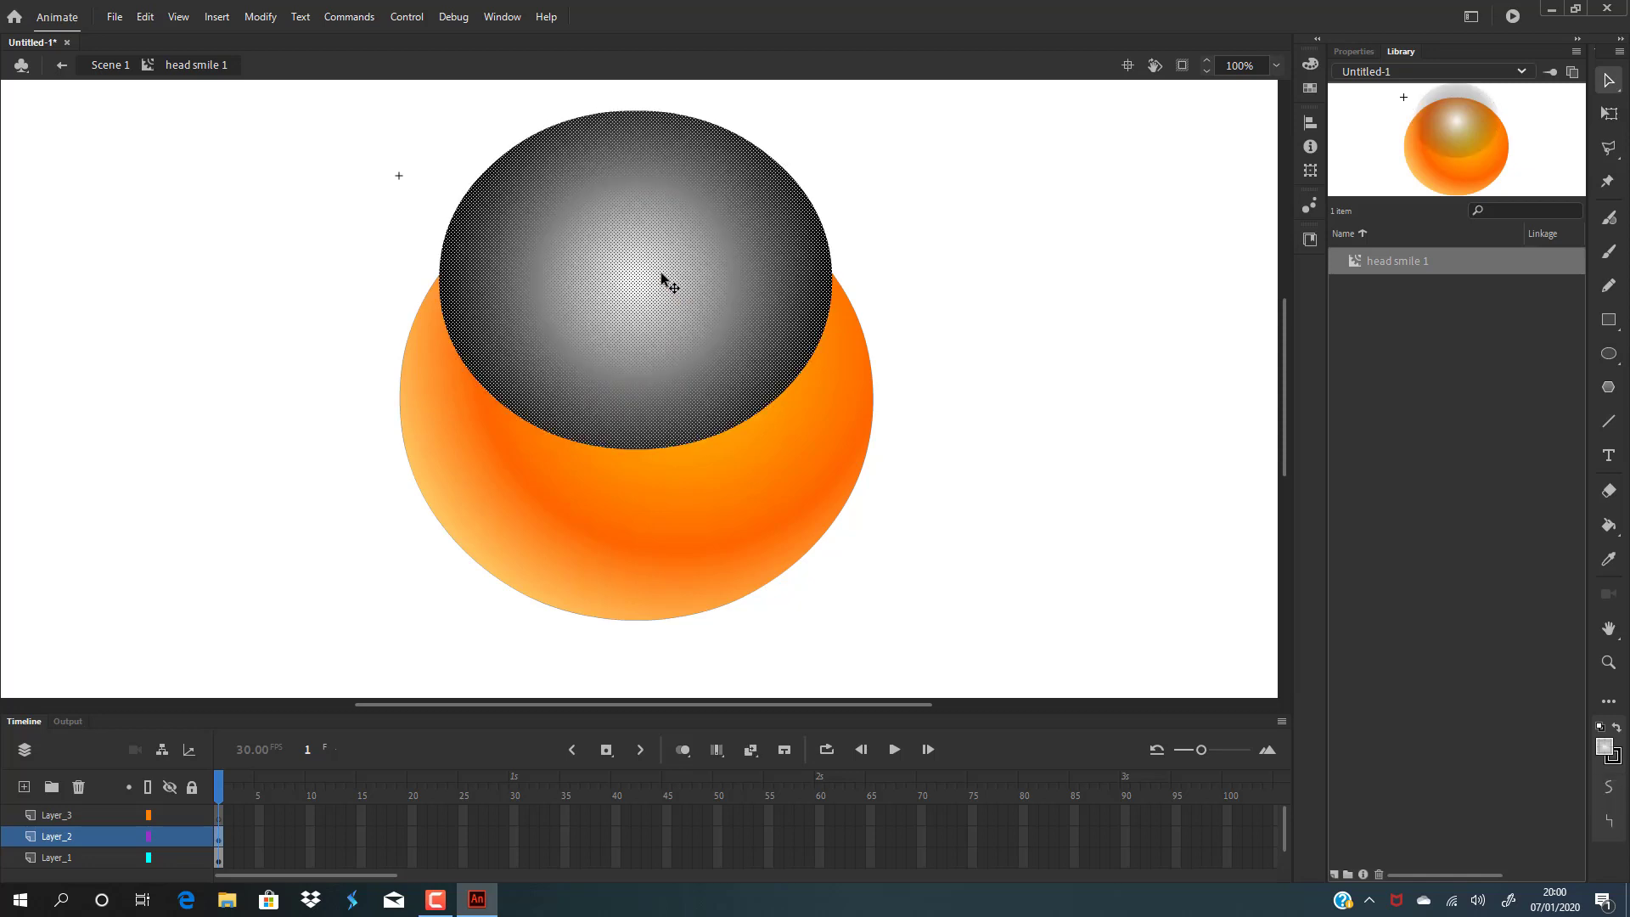
{"action": "left_click_drag", "start_coordinate": [666, 280], "coordinate": [662, 347]}
{"action": "left_click", "coordinate": [1016, 298]}
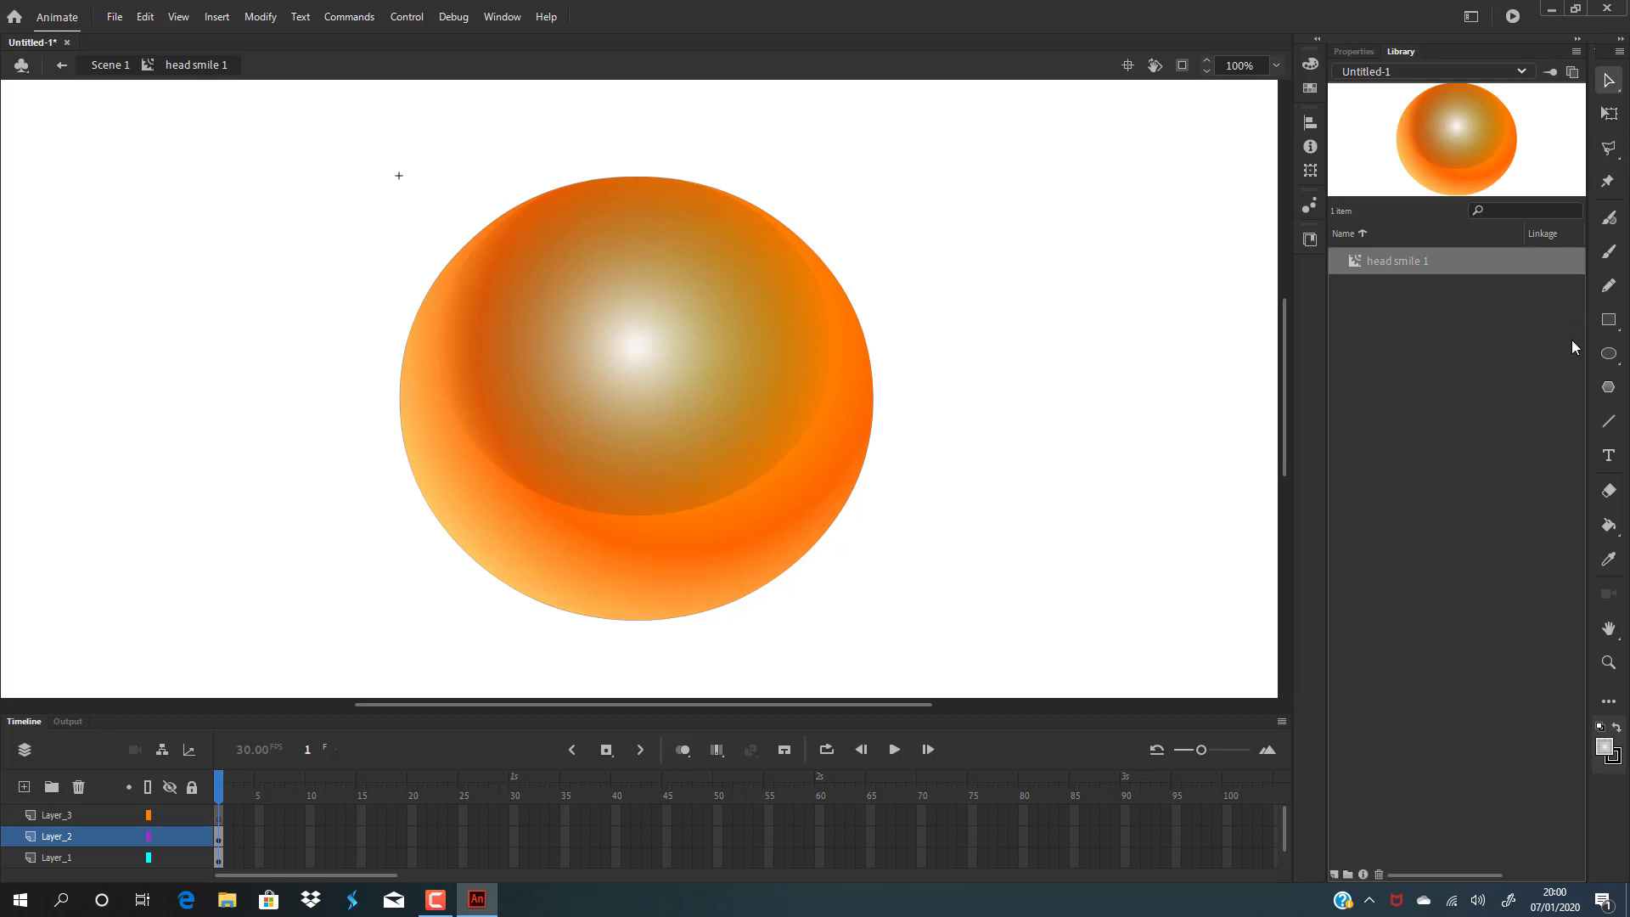
Draw a rectangle about 185 by 75 px beside the head using the same highlight gradient.
{"action": "left_click", "coordinate": [1607, 320]}
{"action": "mouse_move", "coordinate": [920, 197]}
{"action": "left_mouse_down"}
{"action": "mouse_move", "coordinate": [950, 320]}
{"action": "mouse_move", "coordinate": [1214, 315]}
{"action": "left_mouse_up"}
{"action": "key", "text": "v"}
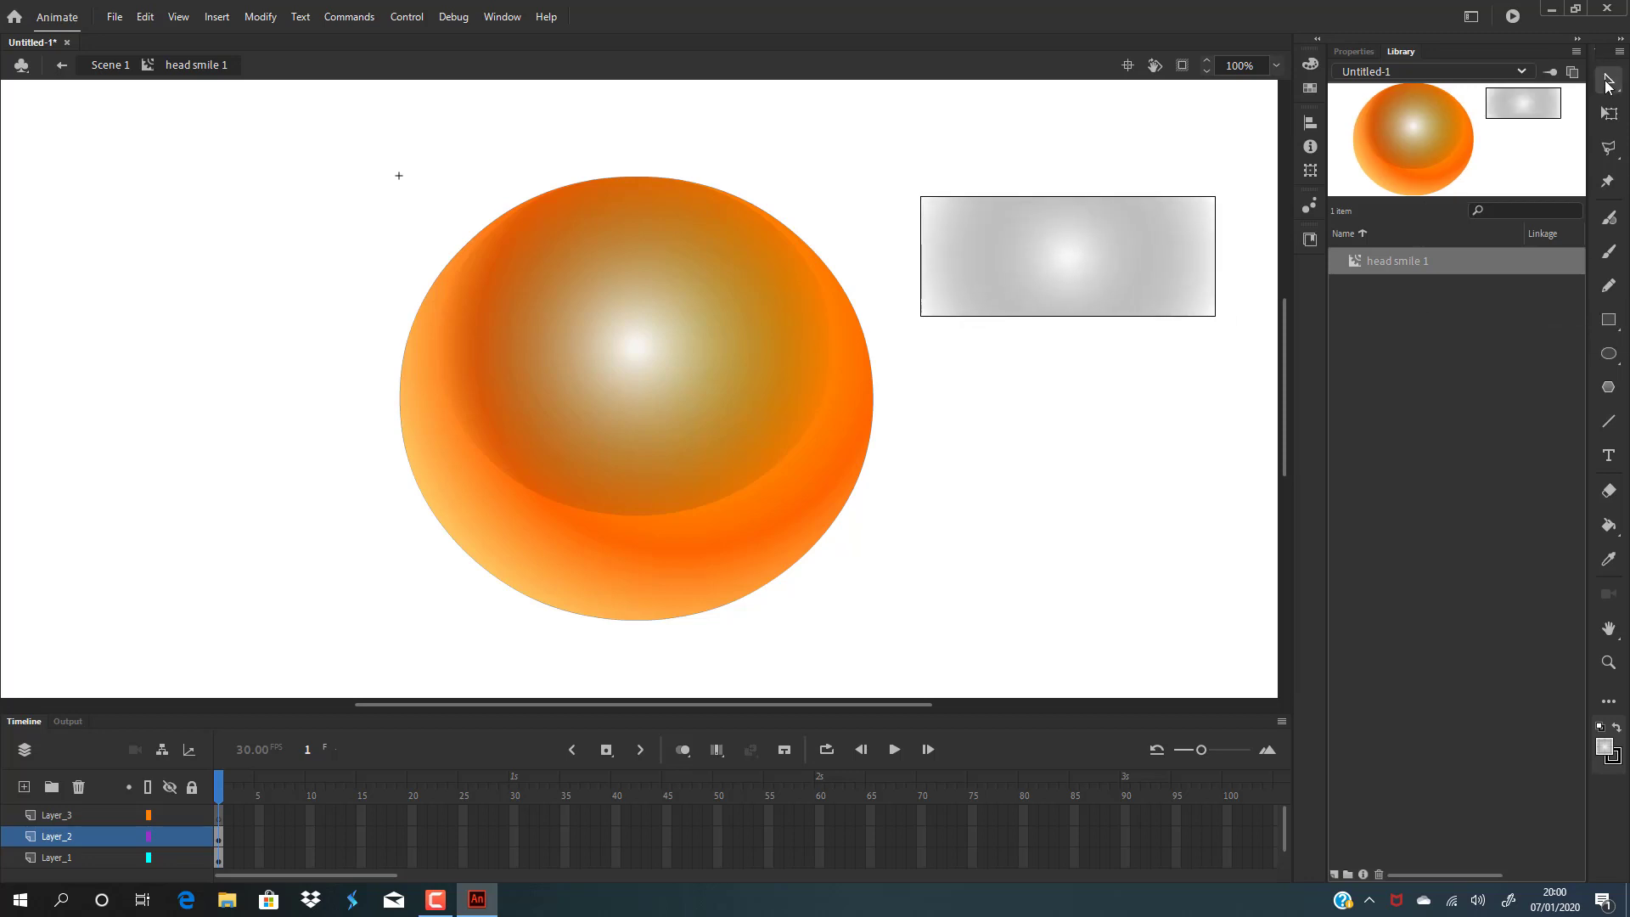
Reshape the highlight rectangle into a dome by bending its top edge upward and pulling both upper corners down.
{"action": "left_click_drag", "start_coordinate": [1081, 197], "coordinate": [1077, 151]}
{"action": "left_click_drag", "start_coordinate": [924, 198], "coordinate": [920, 316]}
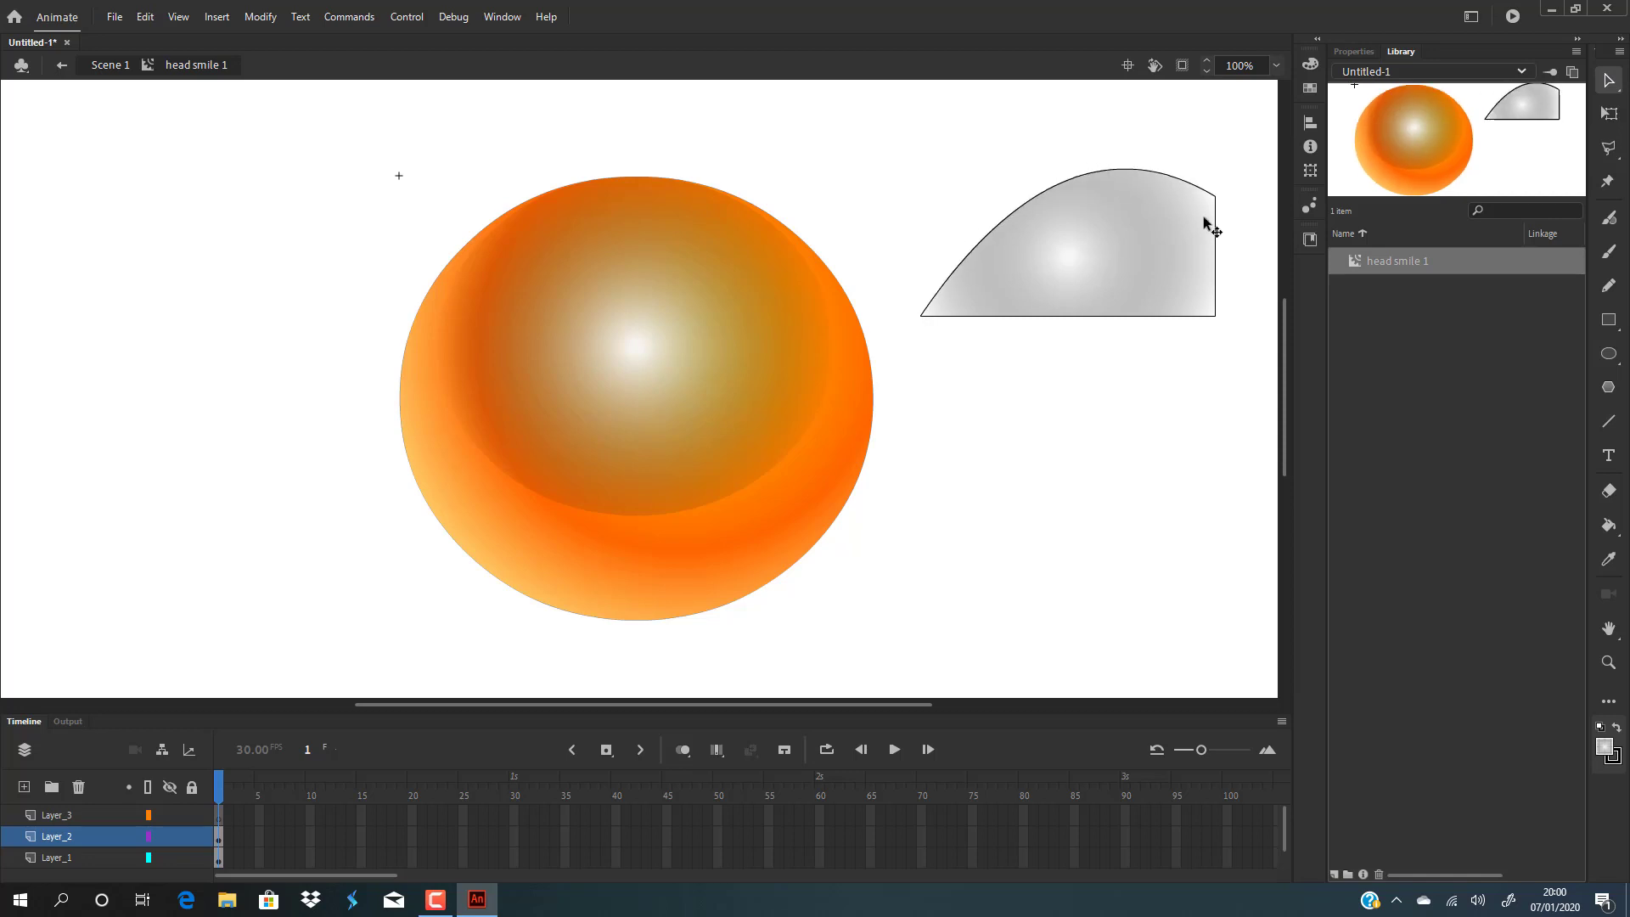
{"action": "left_click_drag", "start_coordinate": [1216, 202], "coordinate": [1216, 317]}
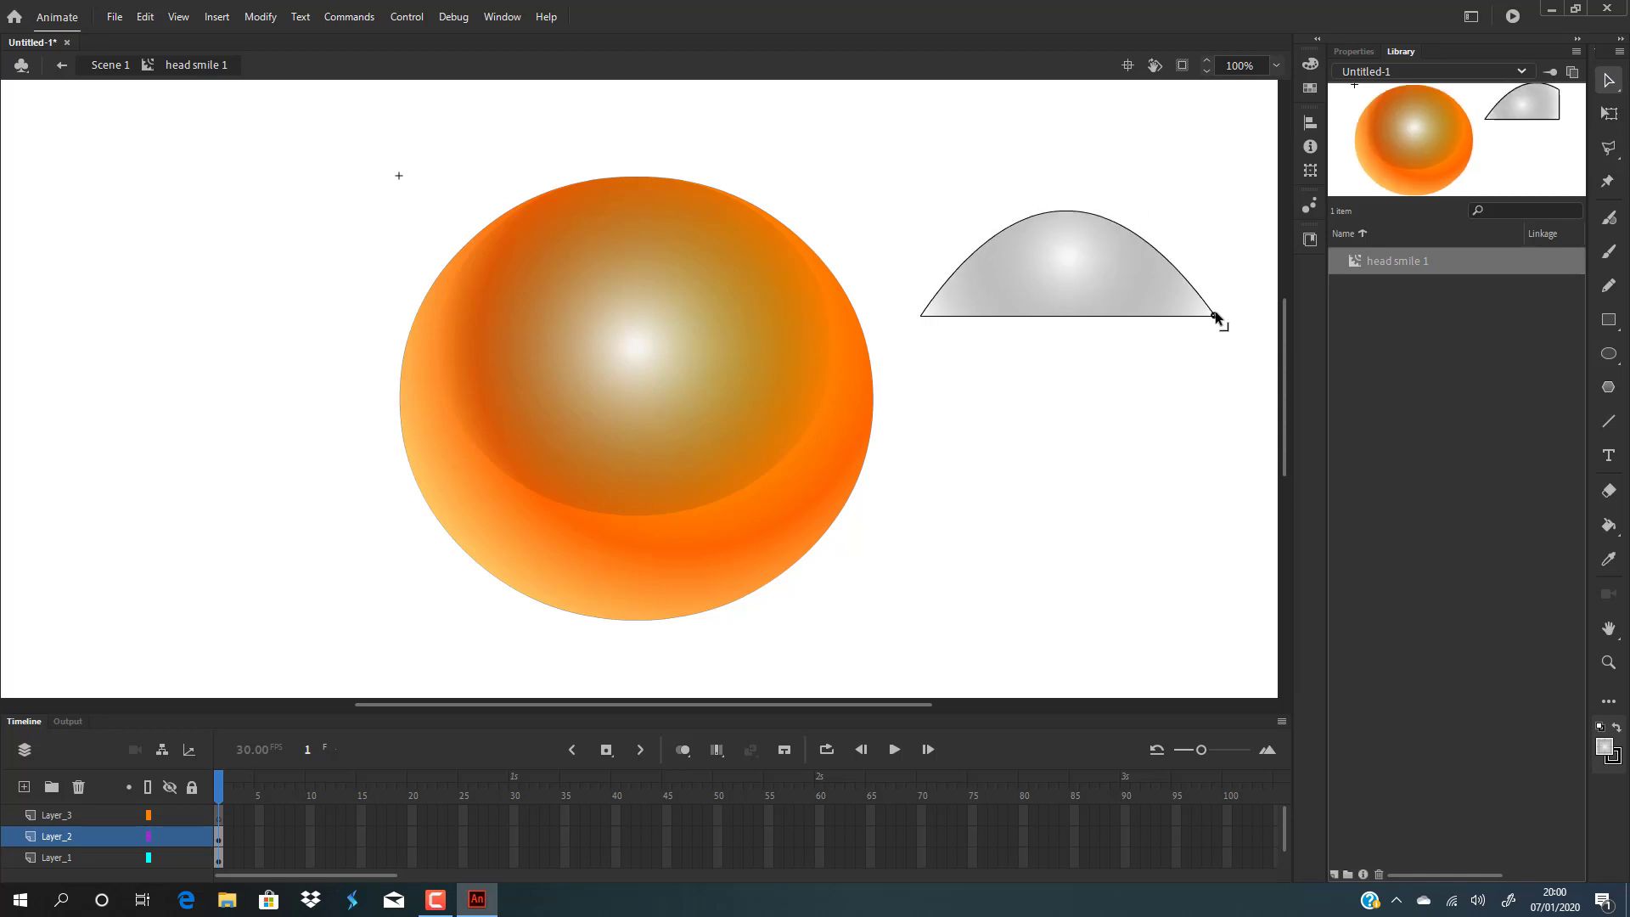
Delete the dome's outline and bend its bottom edge upward to form a crescent arc.
{"action": "double_click", "coordinate": [1139, 317]}
{"action": "key", "text": "Delete"}
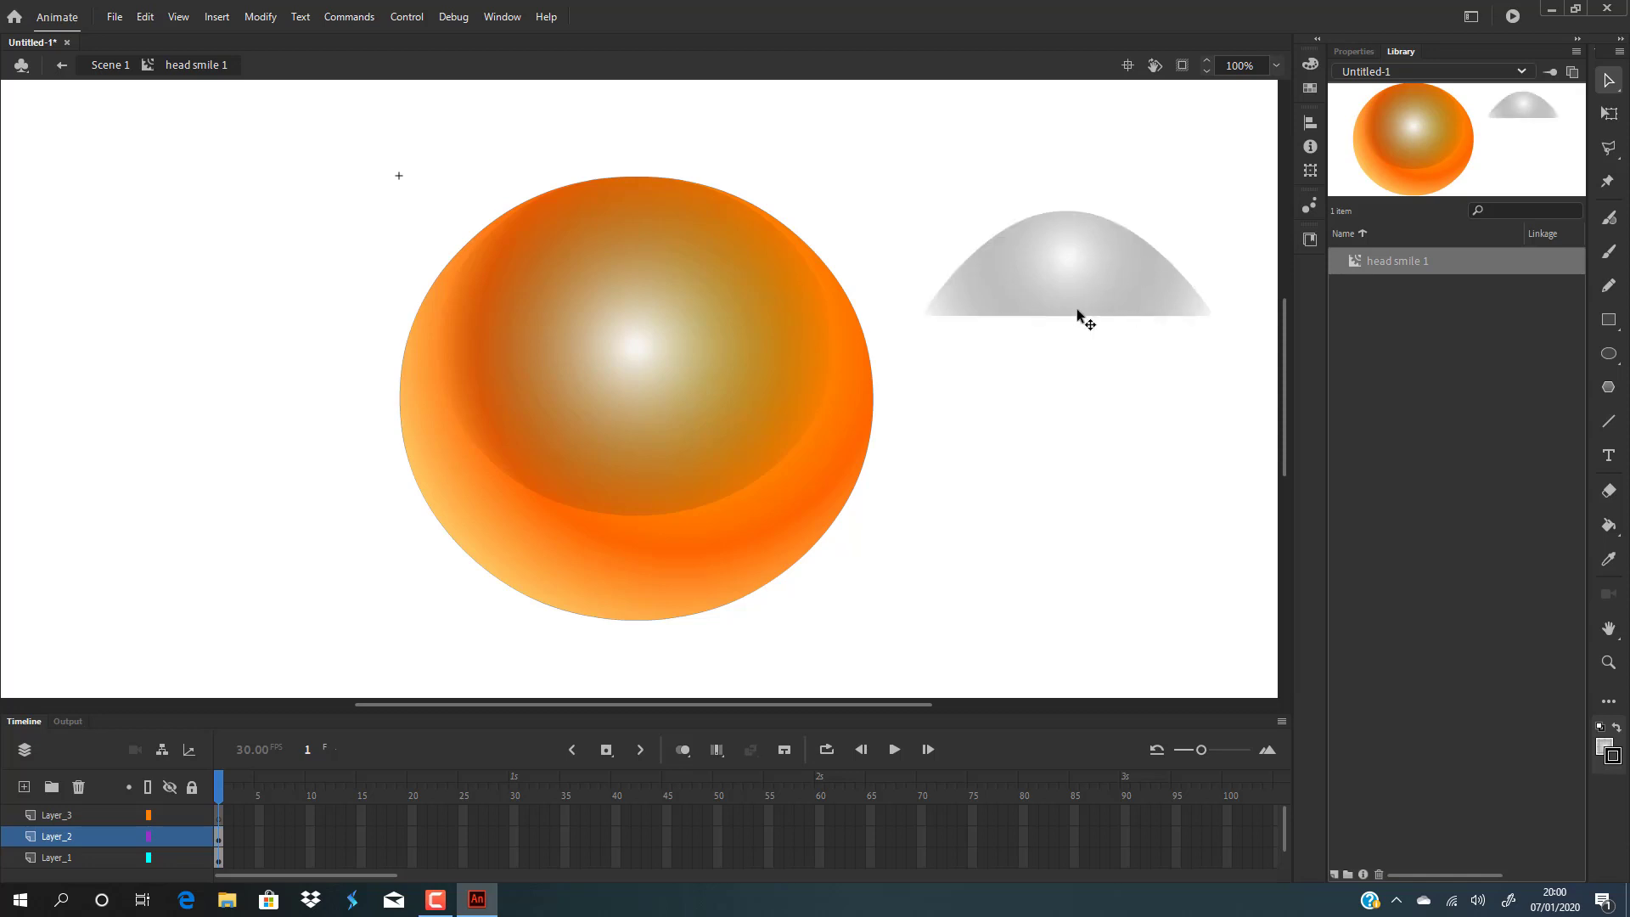
{"action": "left_click_drag", "start_coordinate": [1076, 313], "coordinate": [1076, 267]}
Convert the crescent arc into a movie clip symbol named shadow.
{"action": "left_click", "coordinate": [1069, 231]}
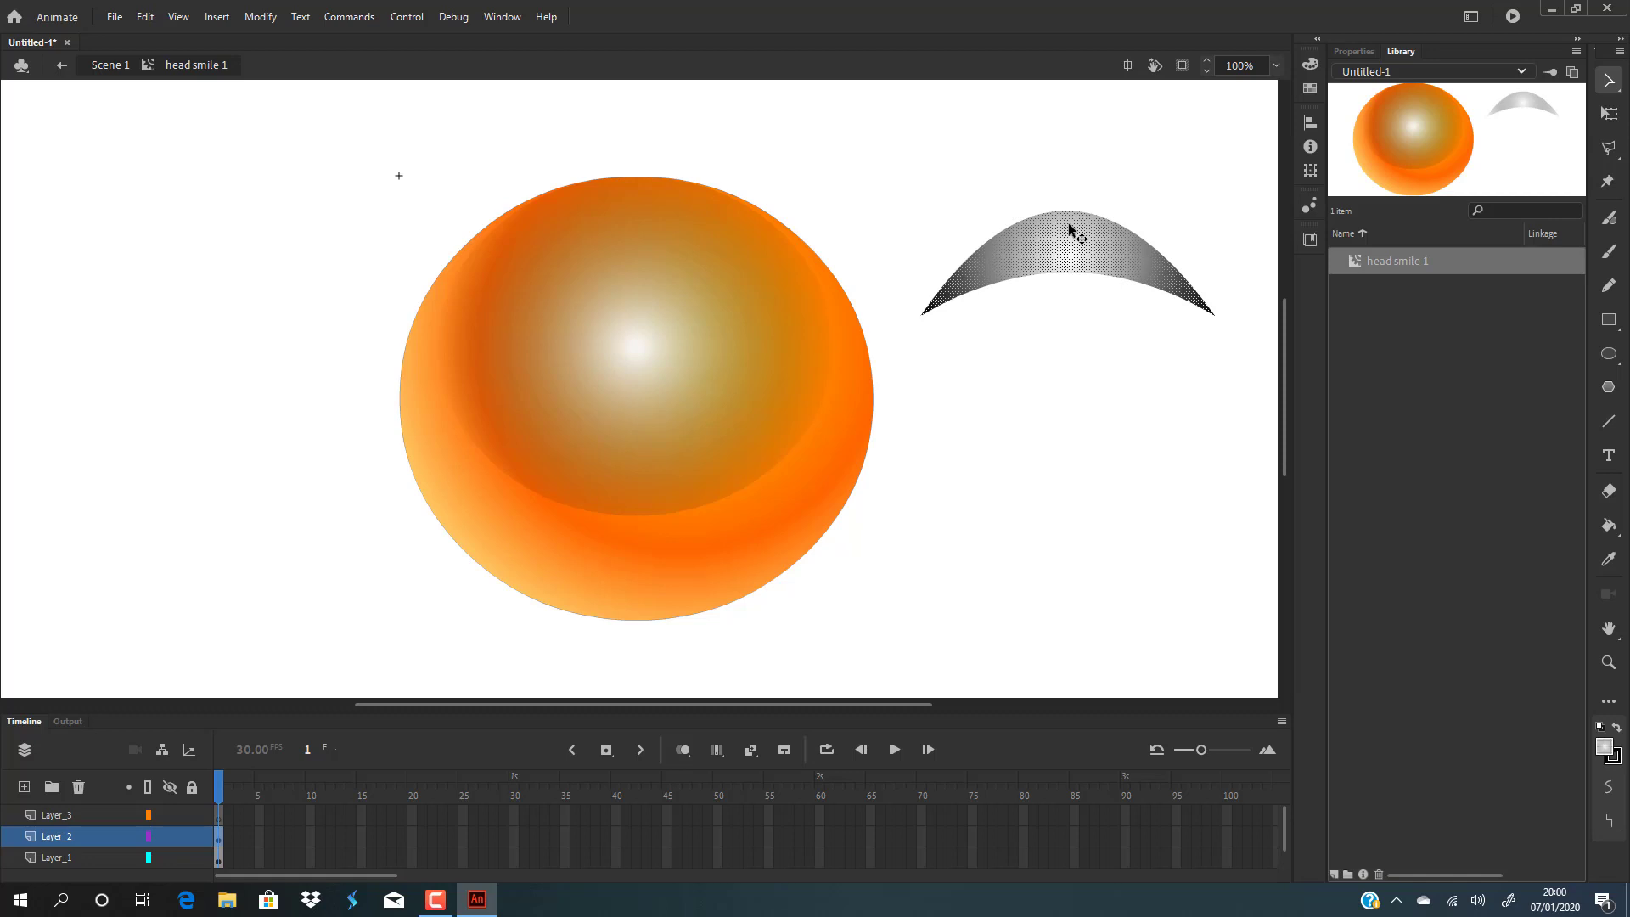
{"action": "key", "text": "F8"}
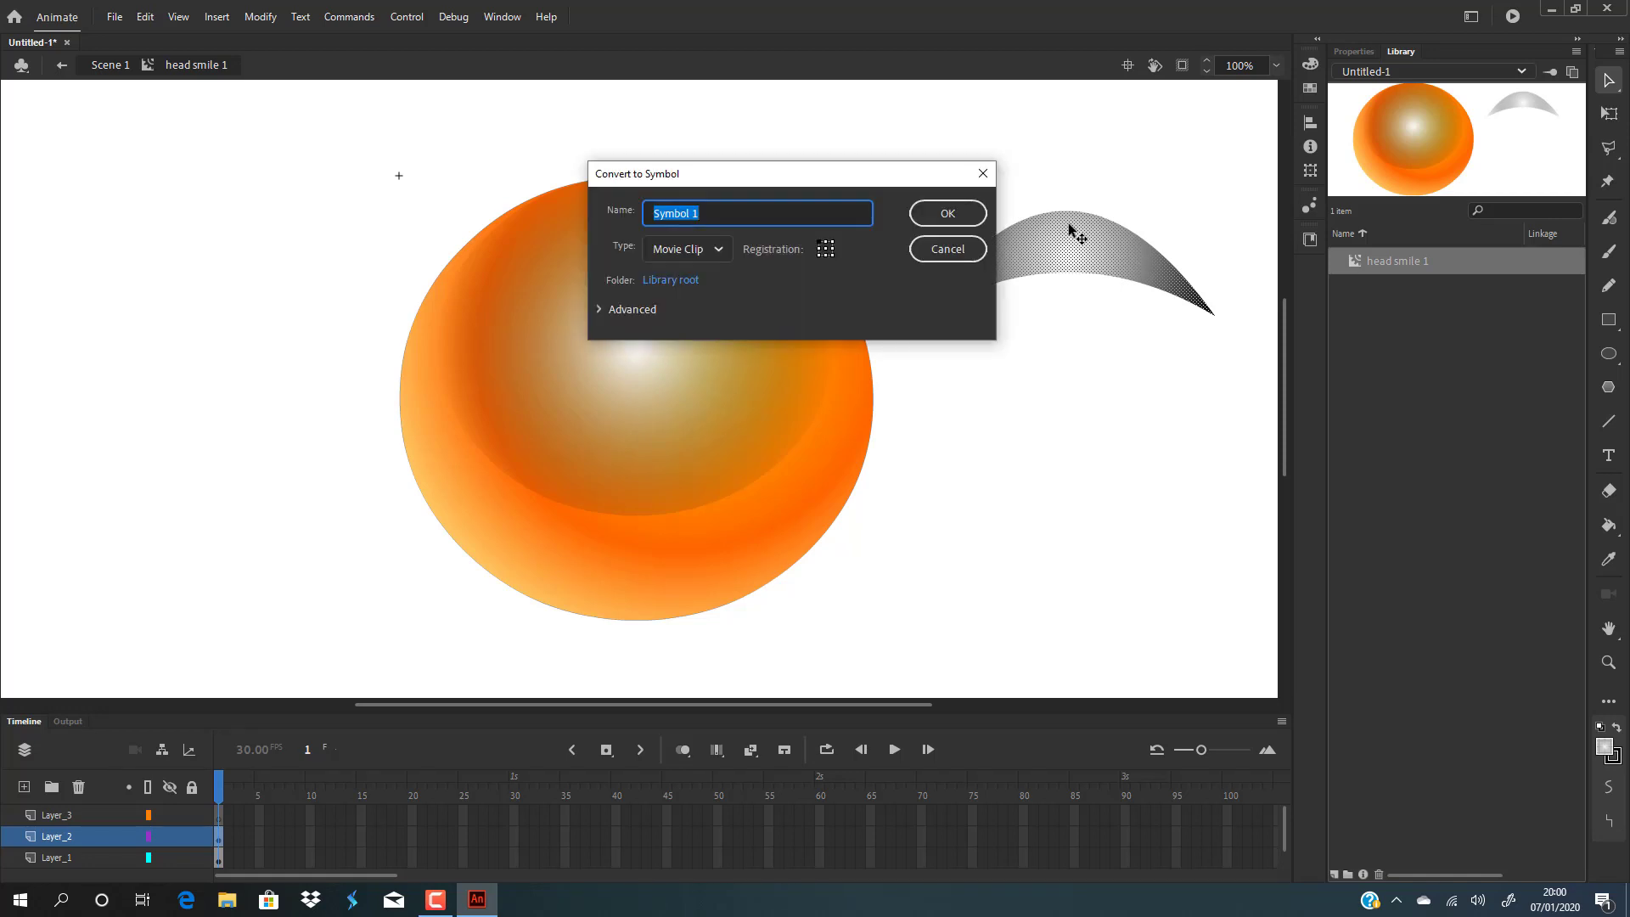
{"action": "type", "text": "shadow"}
{"action": "key", "text": "Return"}
Move the shadow symbol onto the top of the head.
{"action": "left_click_drag", "start_coordinate": [1099, 226], "coordinate": [670, 212]}
{"action": "left_click_drag", "start_coordinate": [666, 208], "coordinate": [664, 205]}
{"action": "left_click", "coordinate": [1076, 183]}
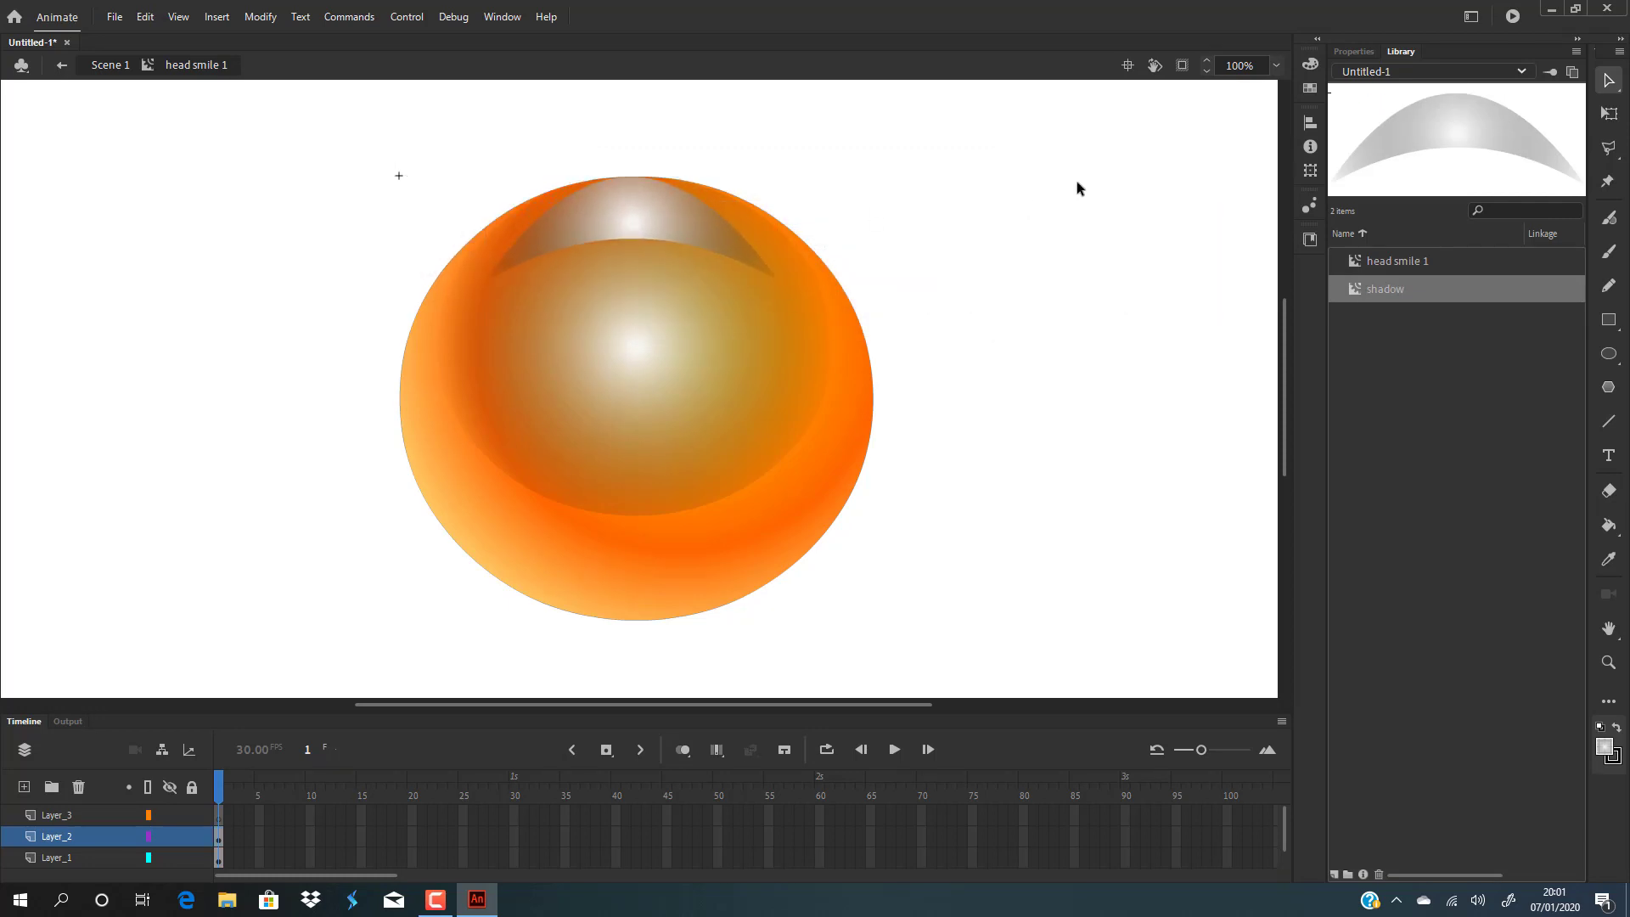
{"action": "left_click_drag", "start_coordinate": [619, 189], "coordinate": [689, 214]}
{"action": "left_click", "coordinate": [1059, 239]}
{"action": "left_click", "coordinate": [1093, 226]}
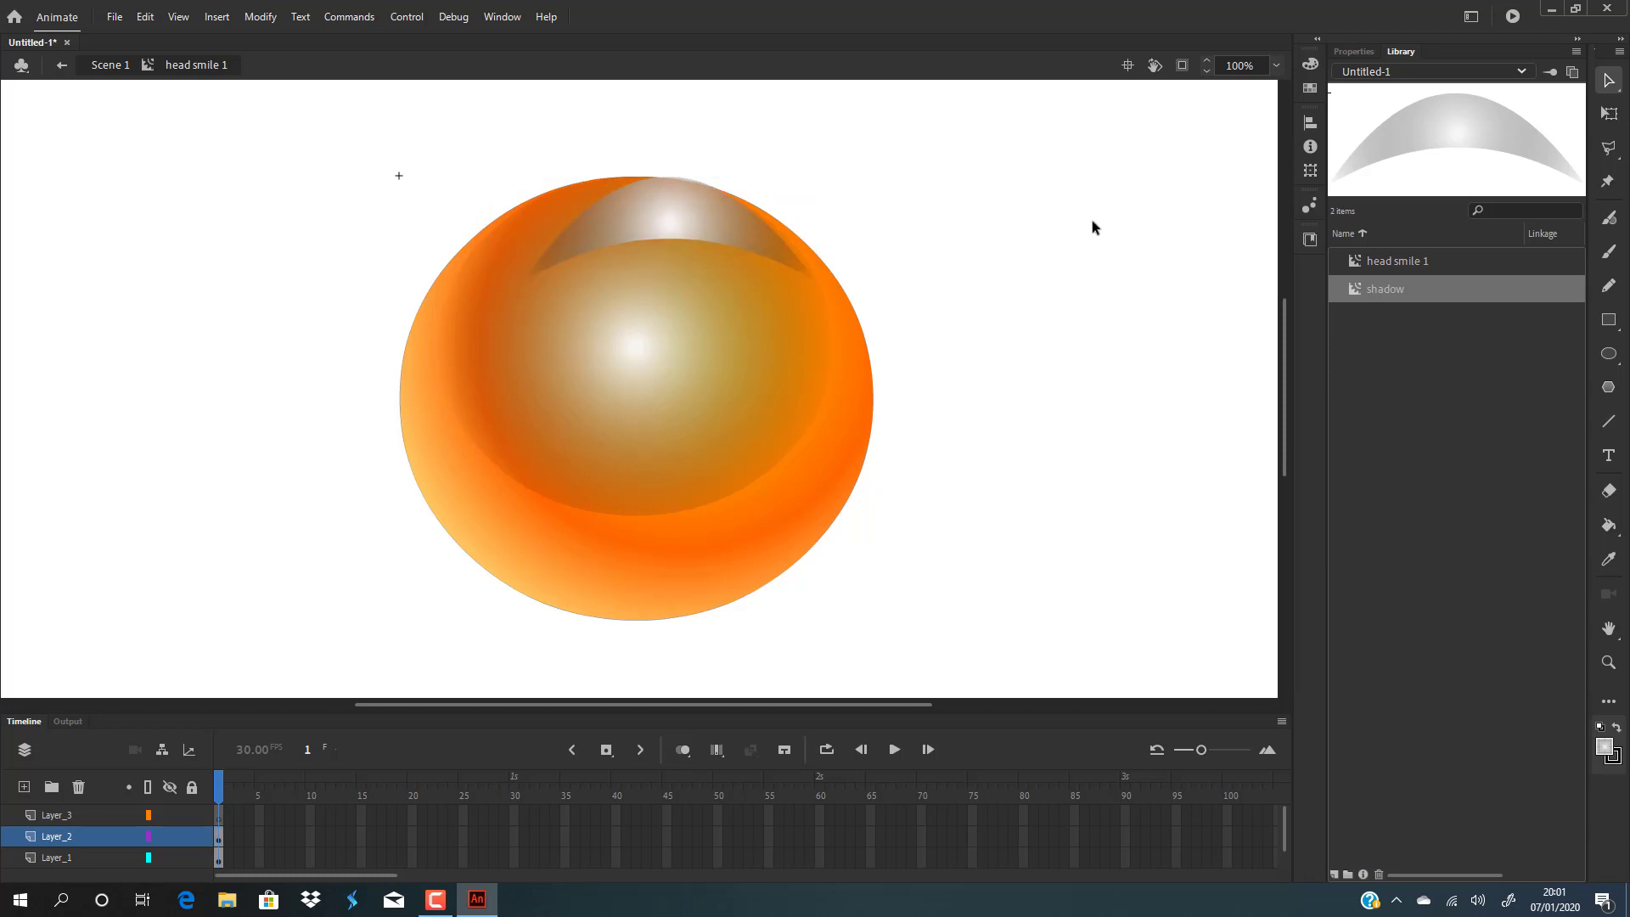
Scale the shadow symbol up with Free Transform so it spans the head's top edge.
{"action": "left_click", "coordinate": [684, 210]}
{"action": "key", "text": "q"}
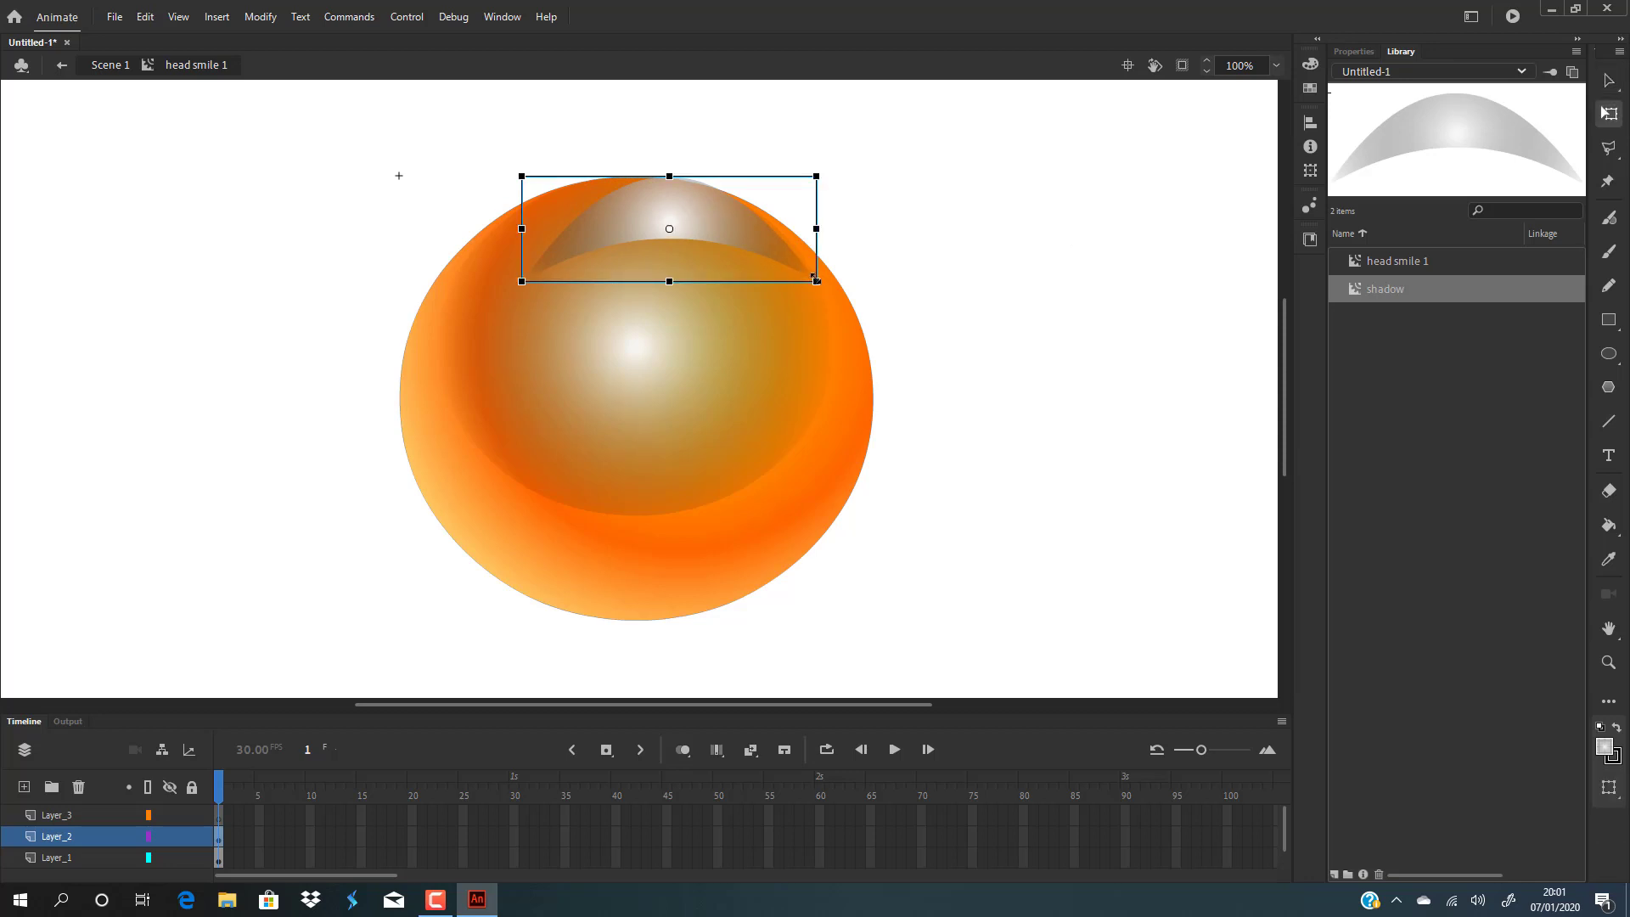
{"action": "left_click_drag", "start_coordinate": [819, 286], "coordinate": [858, 295]}
{"action": "mouse_move", "coordinate": [771, 255]}
{"action": "left_mouse_down"}
{"action": "mouse_move", "coordinate": [735, 244]}
{"action": "mouse_move", "coordinate": [749, 247]}
{"action": "left_mouse_up"}
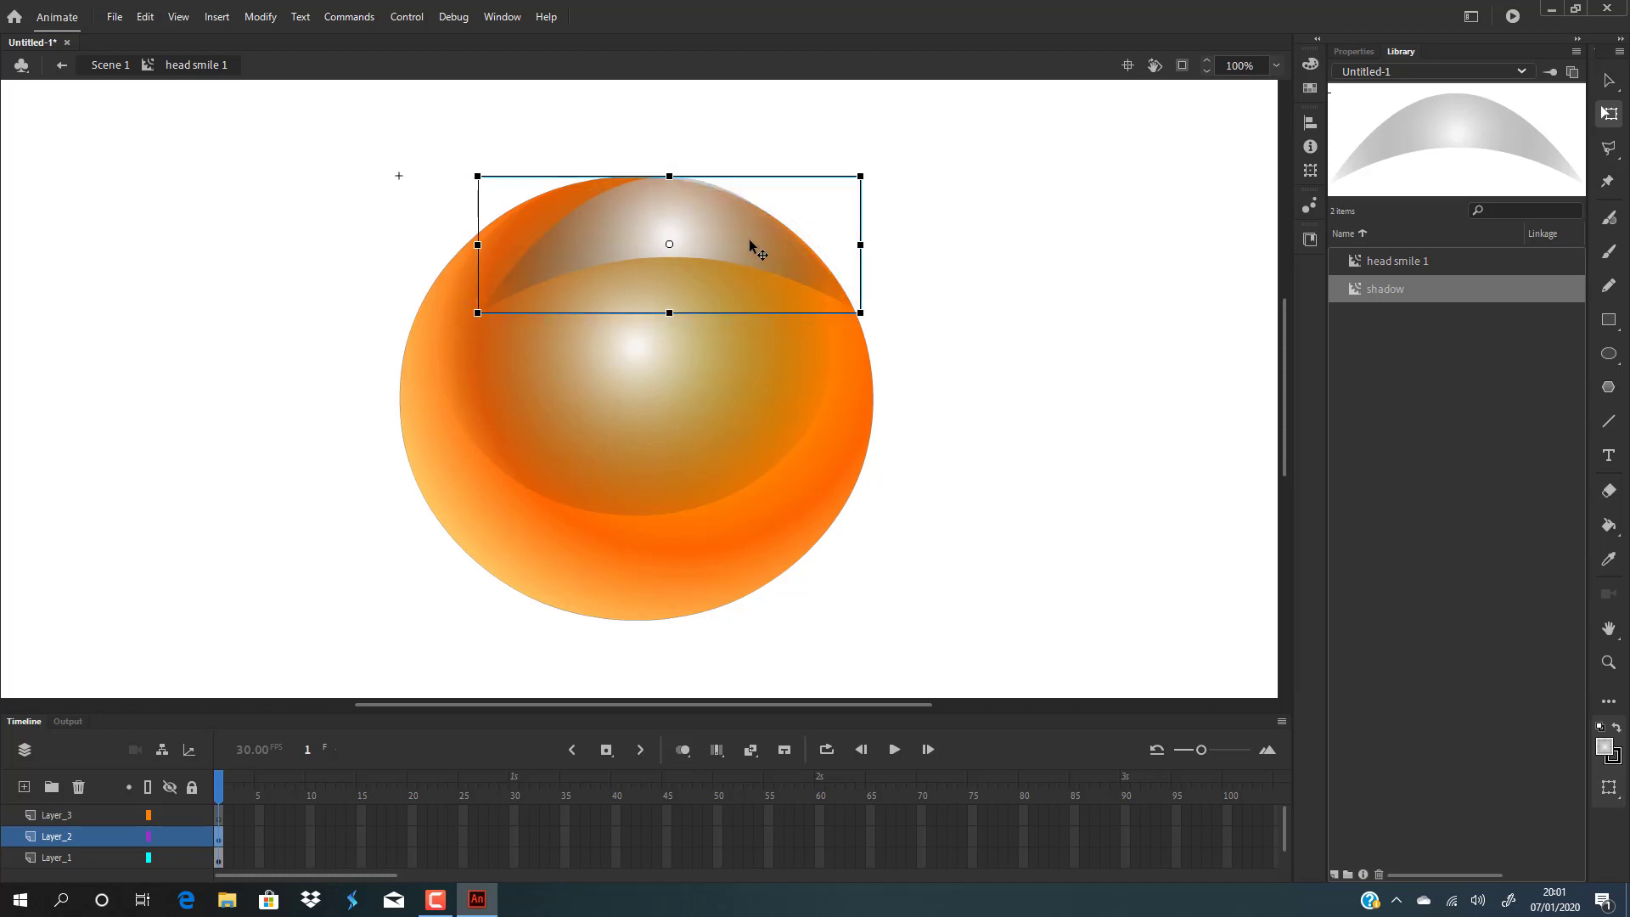
Inside the shadow symbol, enlarge its radial gradient and shift the gradient centre up and to the right.
{"action": "double_click", "coordinate": [719, 243]}
{"action": "left_click", "coordinate": [937, 284]}
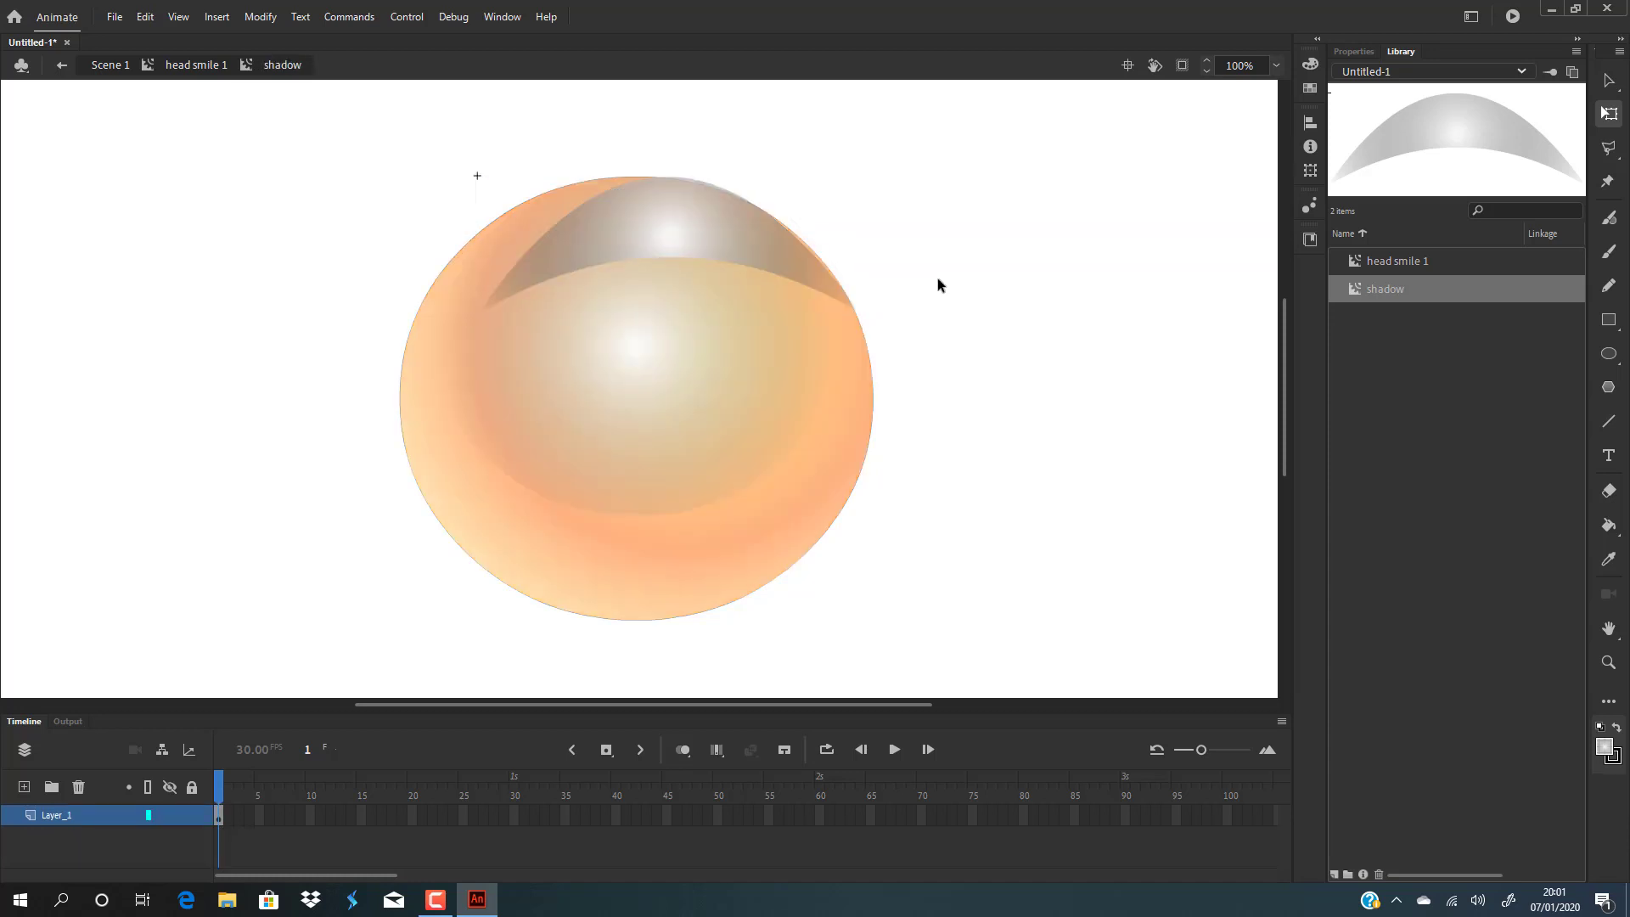
{"action": "key", "text": "f"}
{"action": "left_click", "coordinate": [691, 246]}
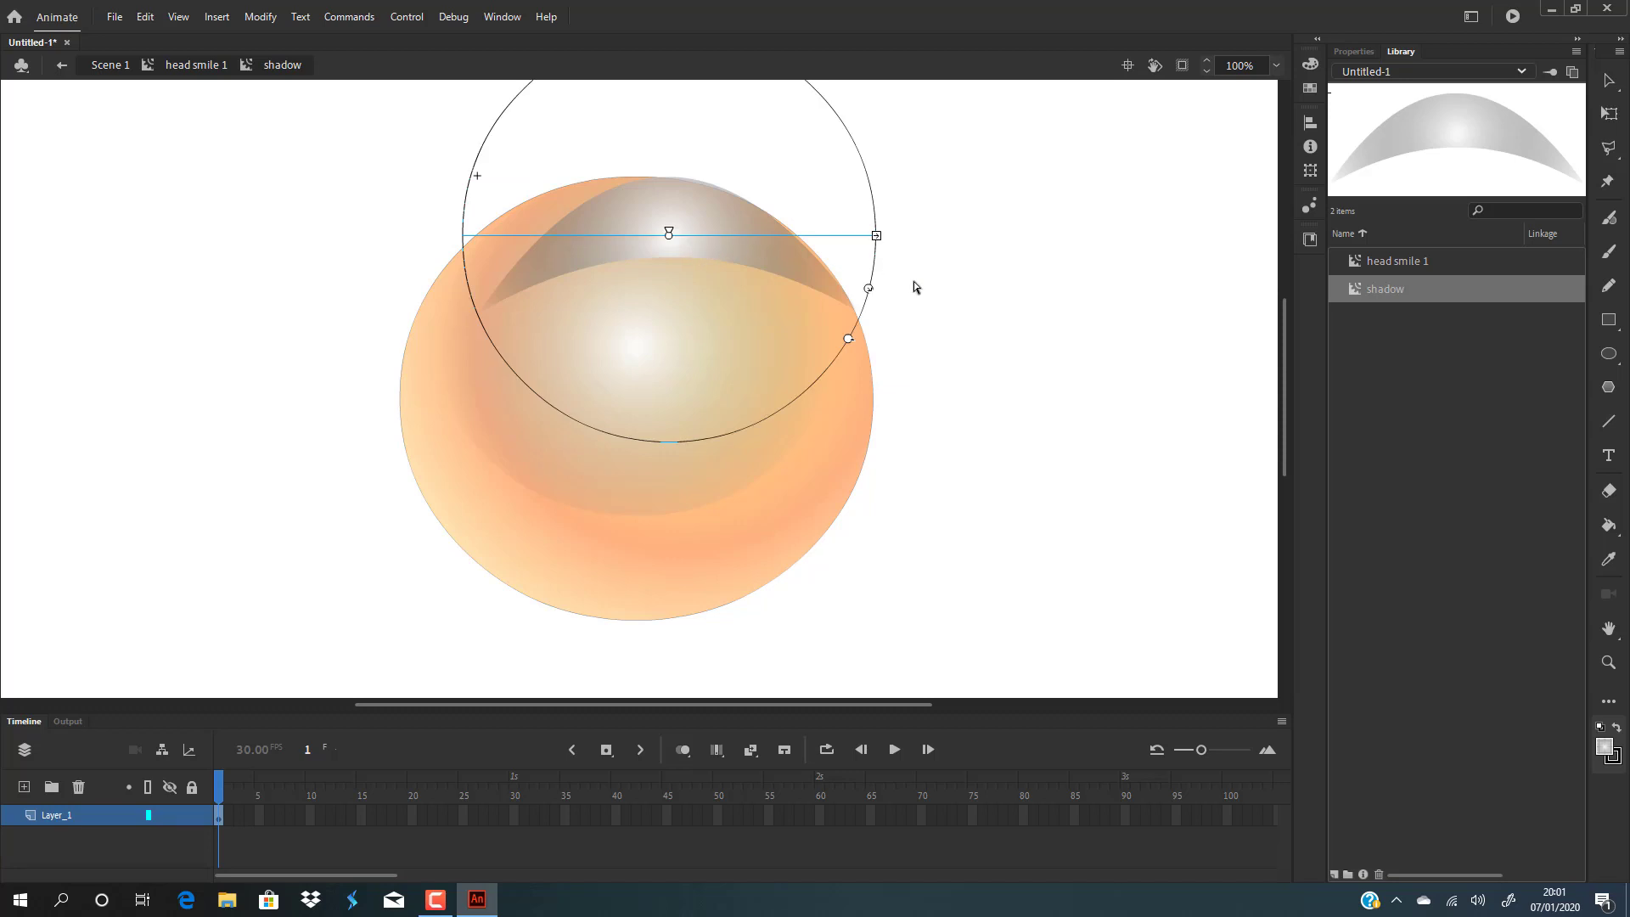
{"action": "left_click_drag", "start_coordinate": [866, 292], "coordinate": [958, 314]}
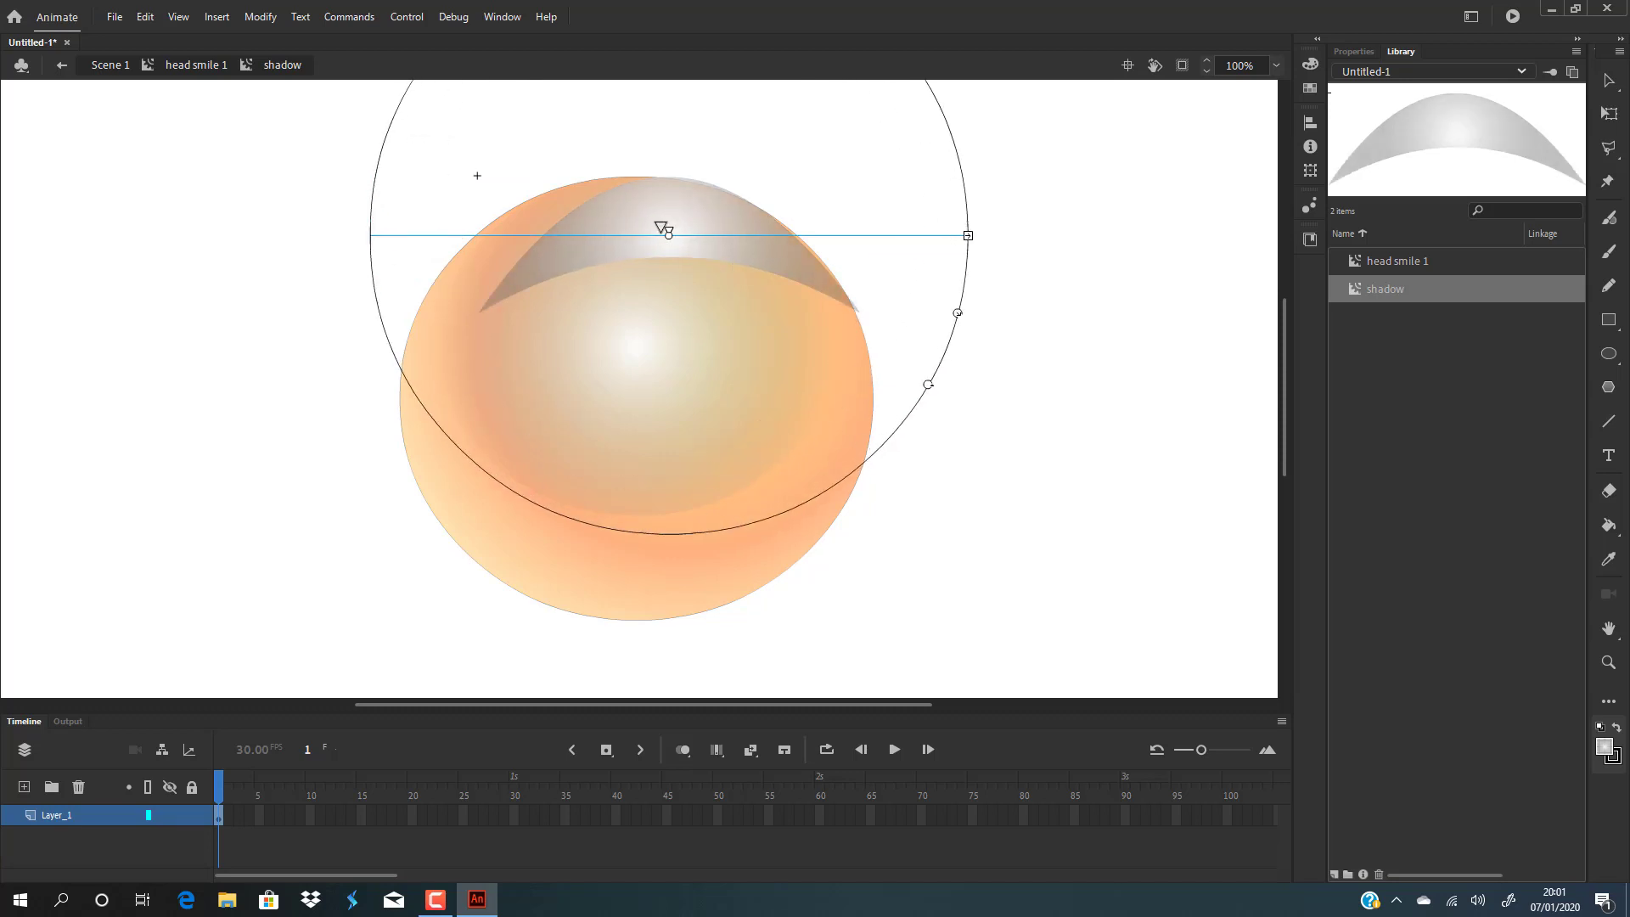
{"action": "mouse_move", "coordinate": [700, 207]}
{"action": "left_mouse_down"}
{"action": "mouse_move", "coordinate": [762, 141]}
{"action": "mouse_move", "coordinate": [787, 172]}
{"action": "left_mouse_up"}
{"action": "left_click", "coordinate": [1609, 82]}
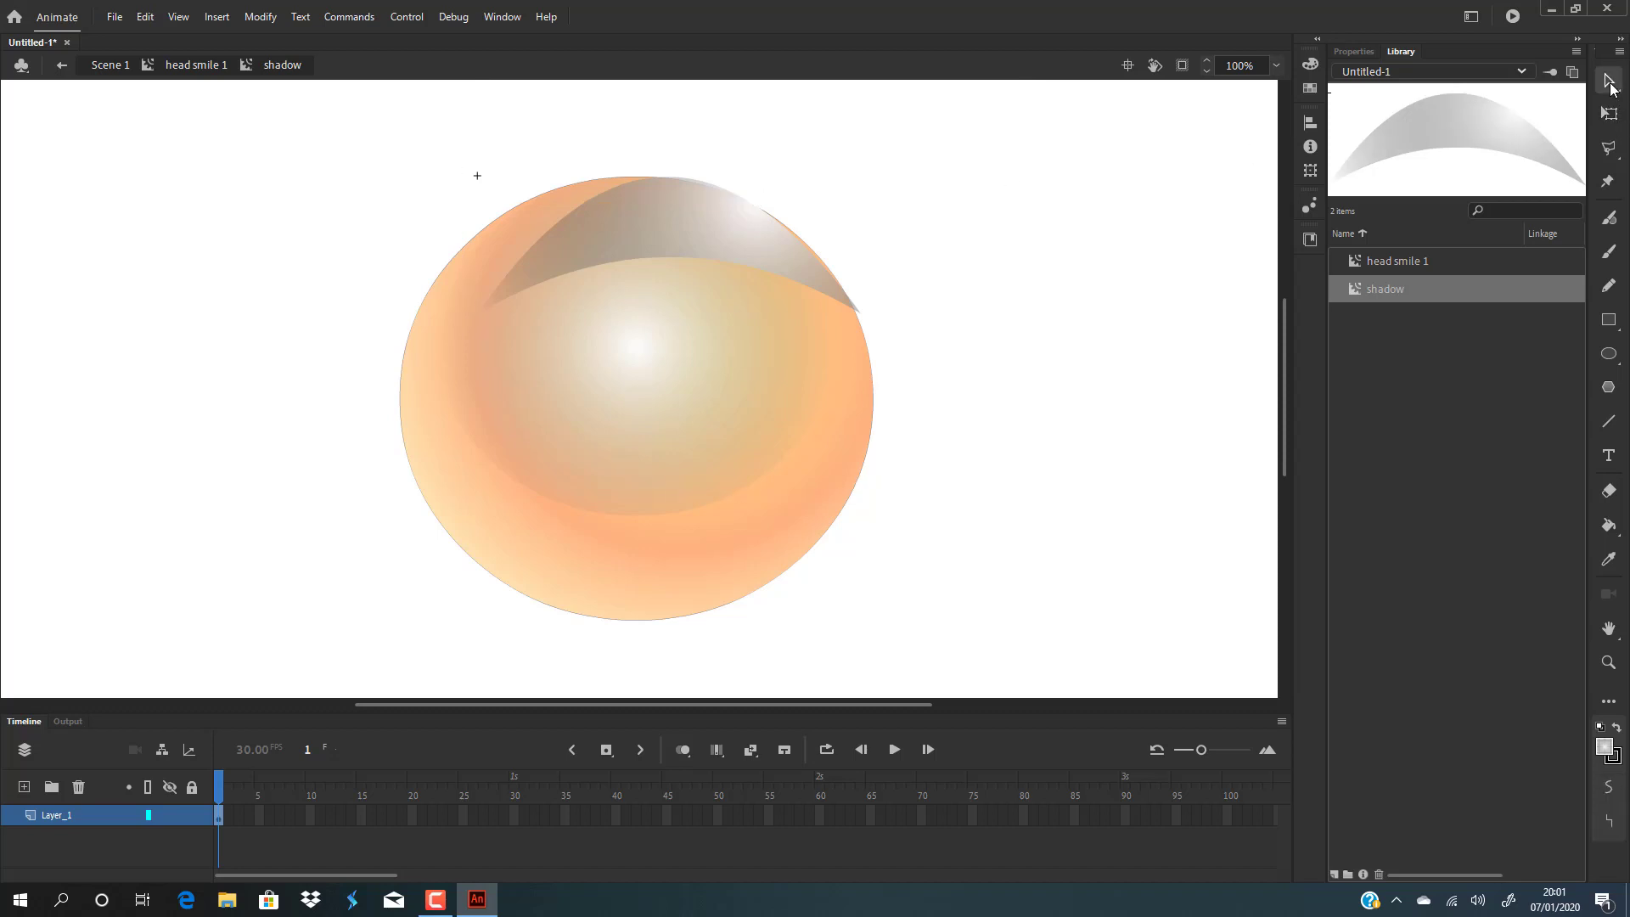
Back in head smile 1, nudge the shadow symbol slightly left so it sits centred on the head.
{"action": "double_click", "coordinate": [932, 304]}
{"action": "left_click_drag", "start_coordinate": [680, 225], "coordinate": [645, 225]}
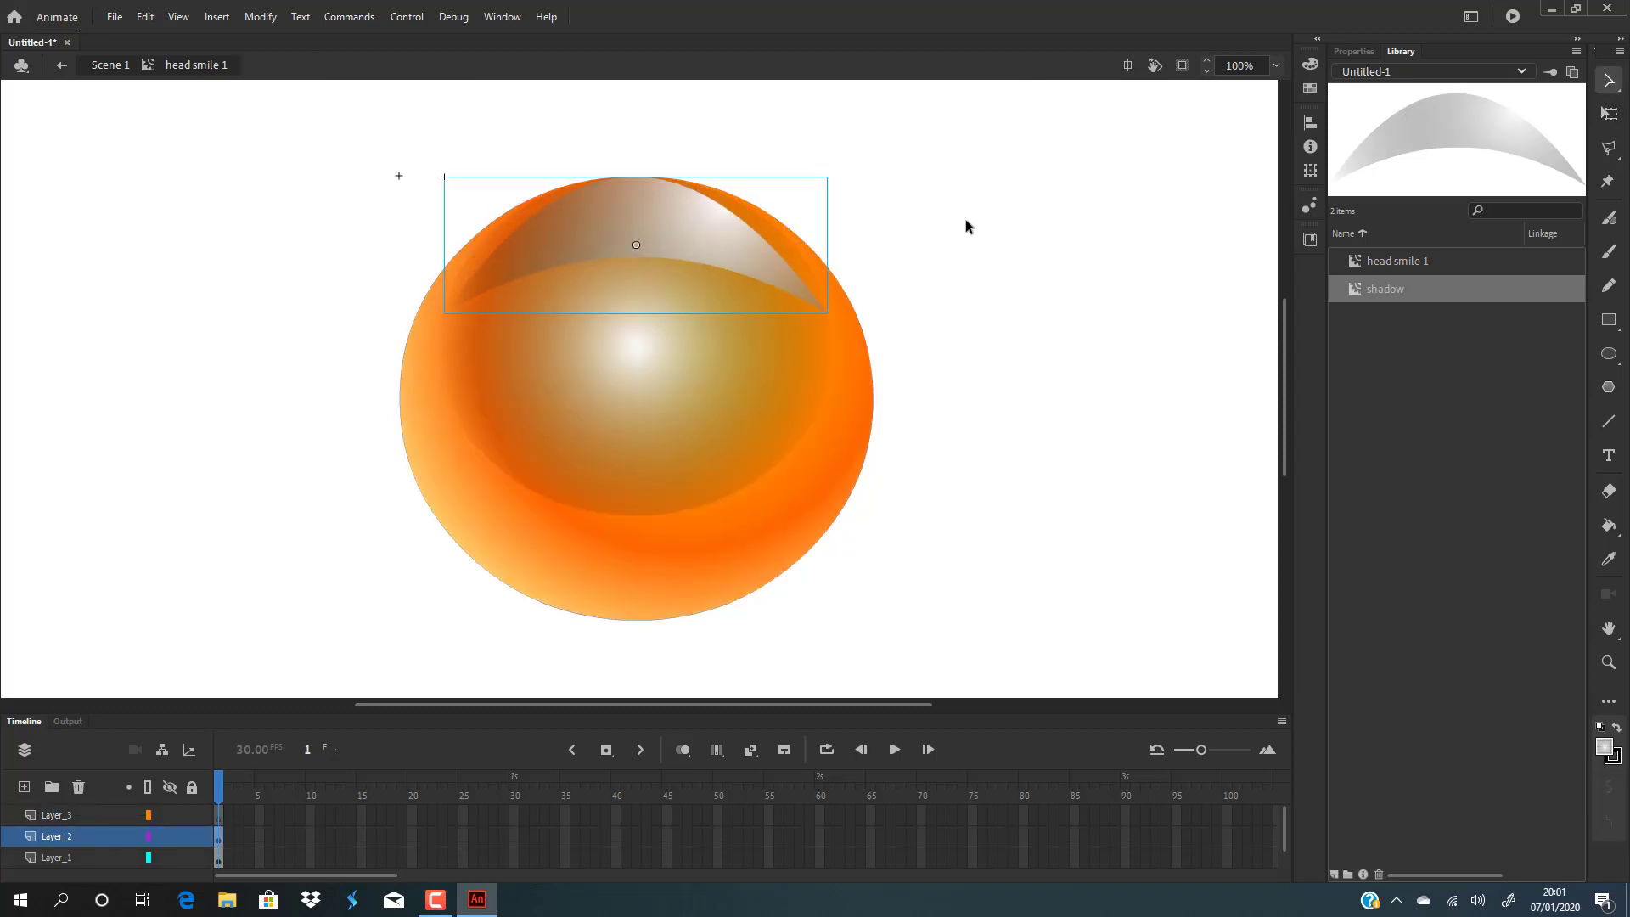
{"action": "left_click", "coordinate": [965, 222]}
Inside the shadow symbol, change the crescent's fill type to a linear gradient.
{"action": "double_click", "coordinate": [662, 232]}
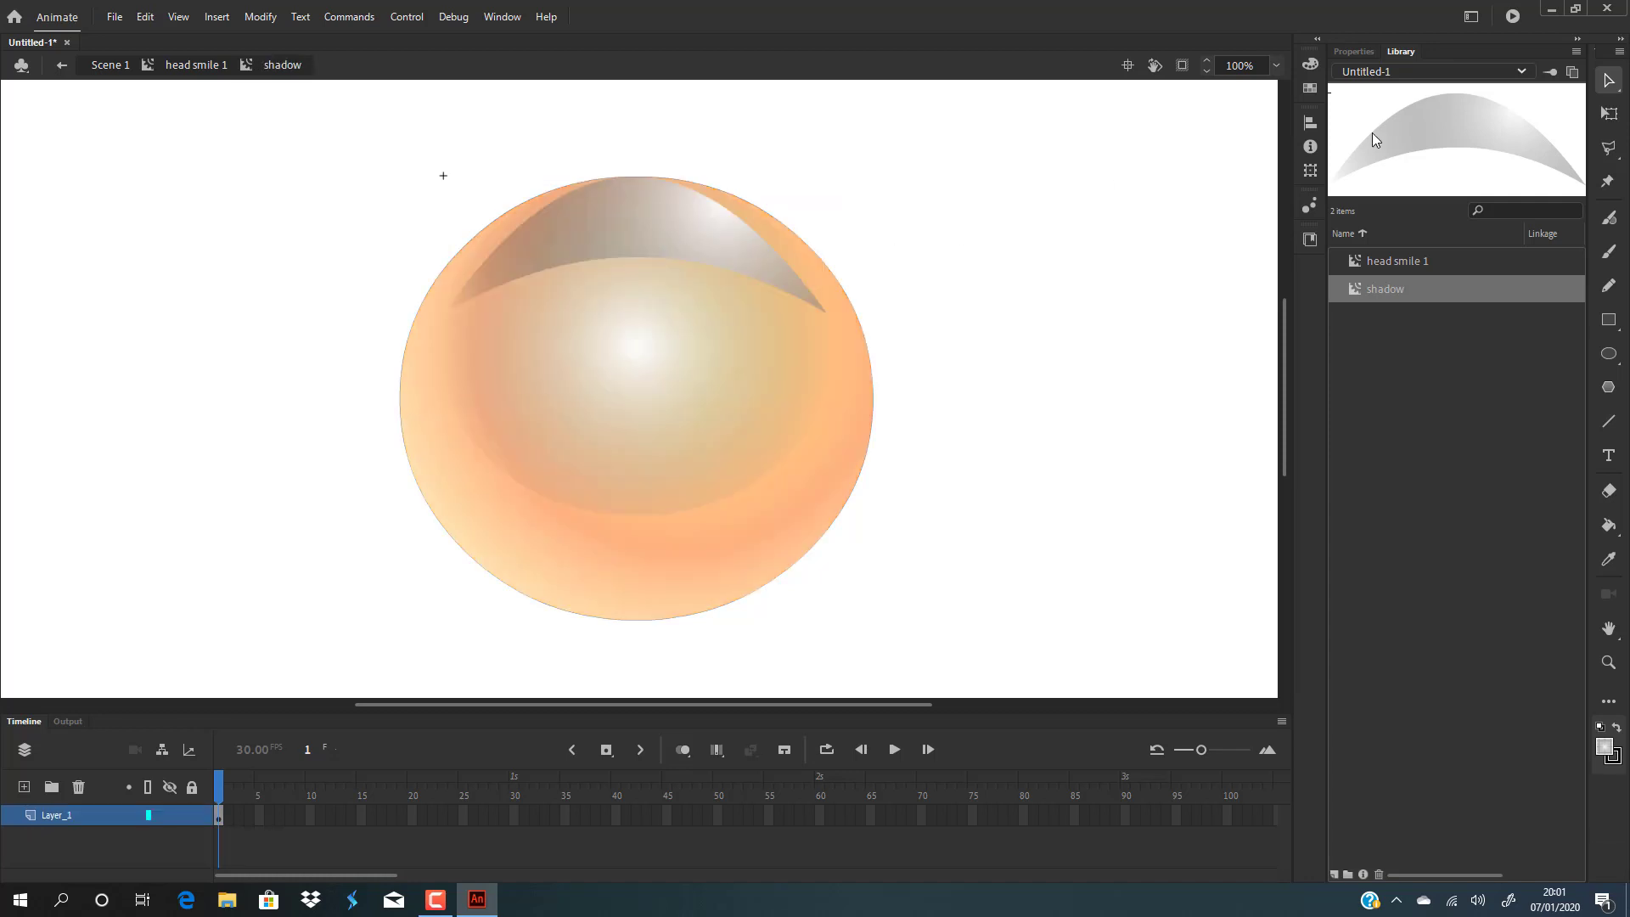
{"action": "left_click", "coordinate": [649, 253]}
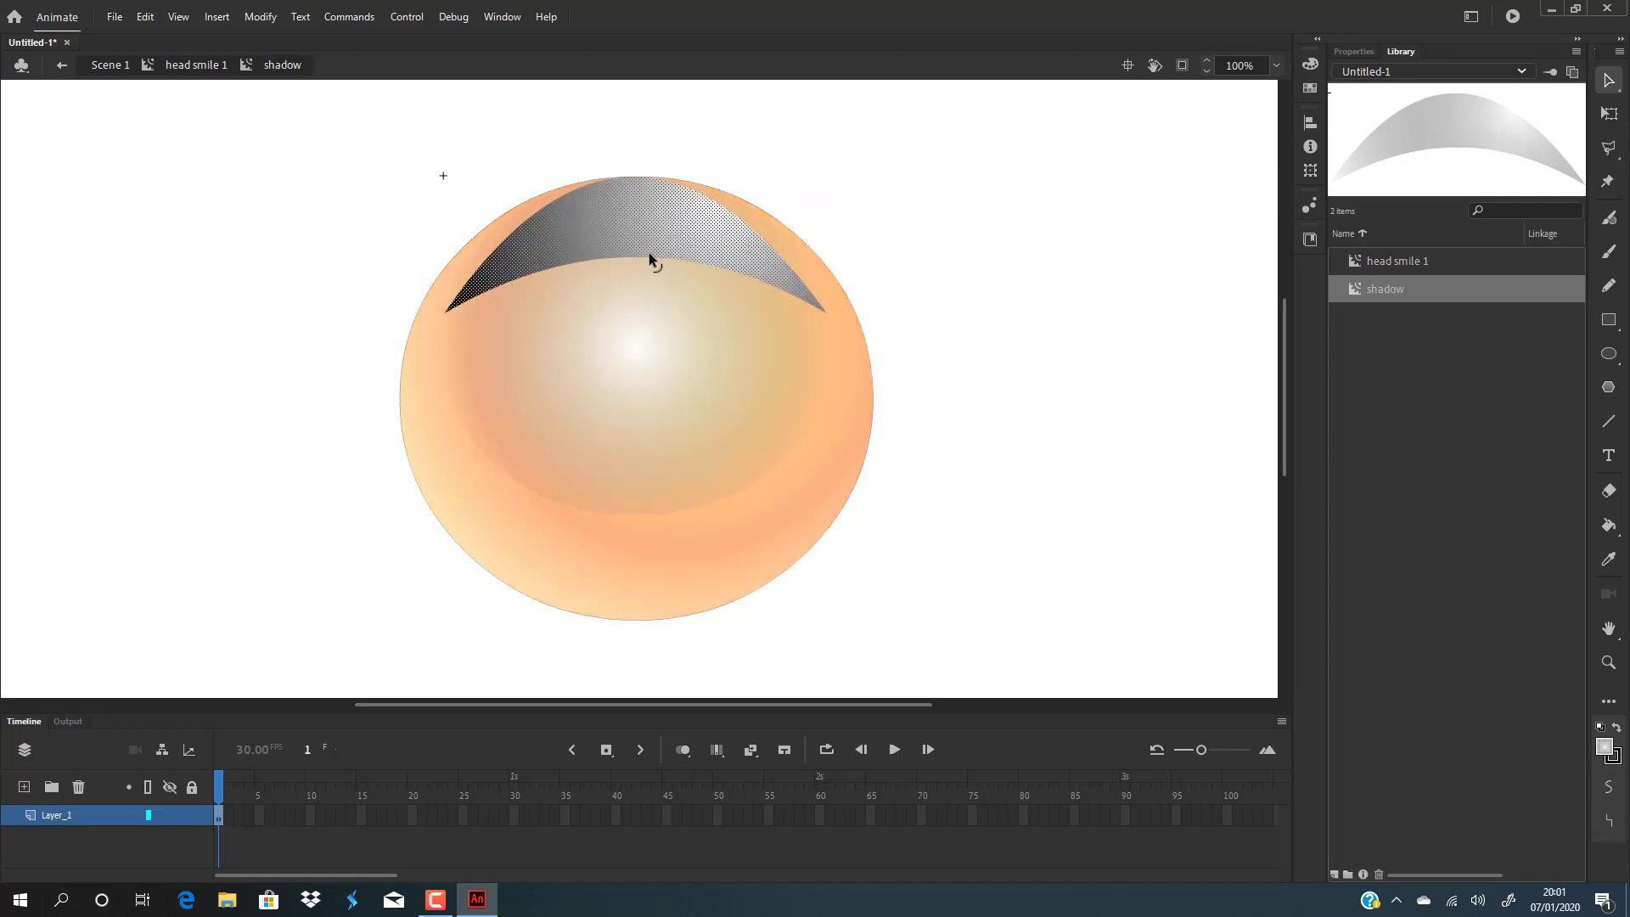
{"action": "left_click", "coordinate": [1310, 64]}
{"action": "left_click", "coordinate": [1158, 85]}
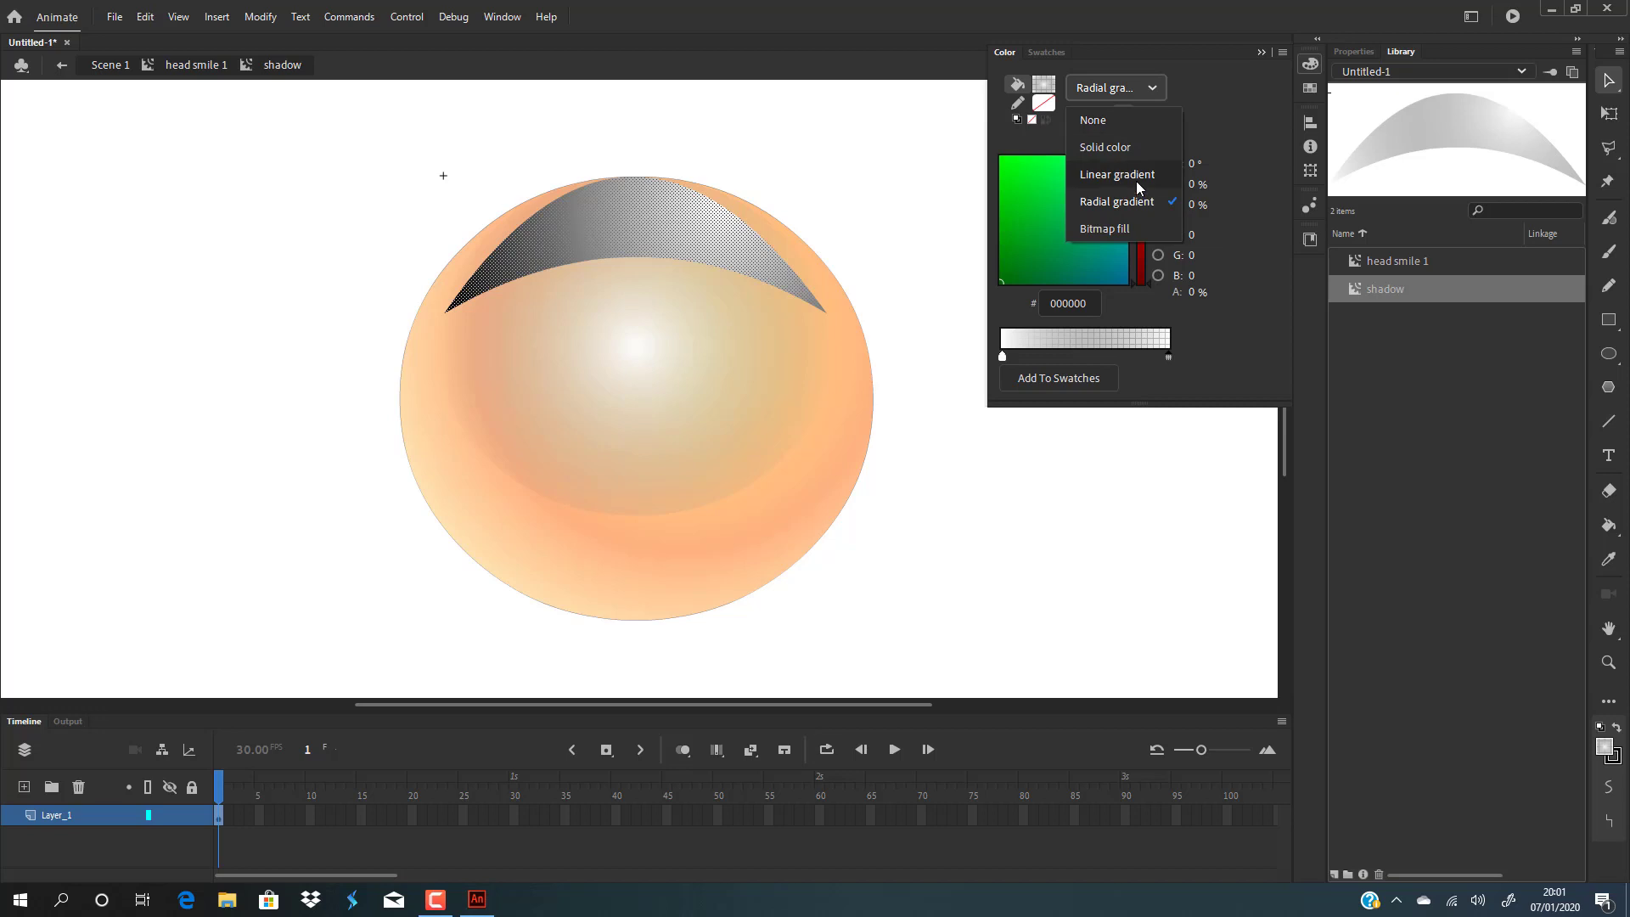
{"action": "left_click", "coordinate": [1137, 178]}
{"action": "left_click", "coordinate": [932, 419]}
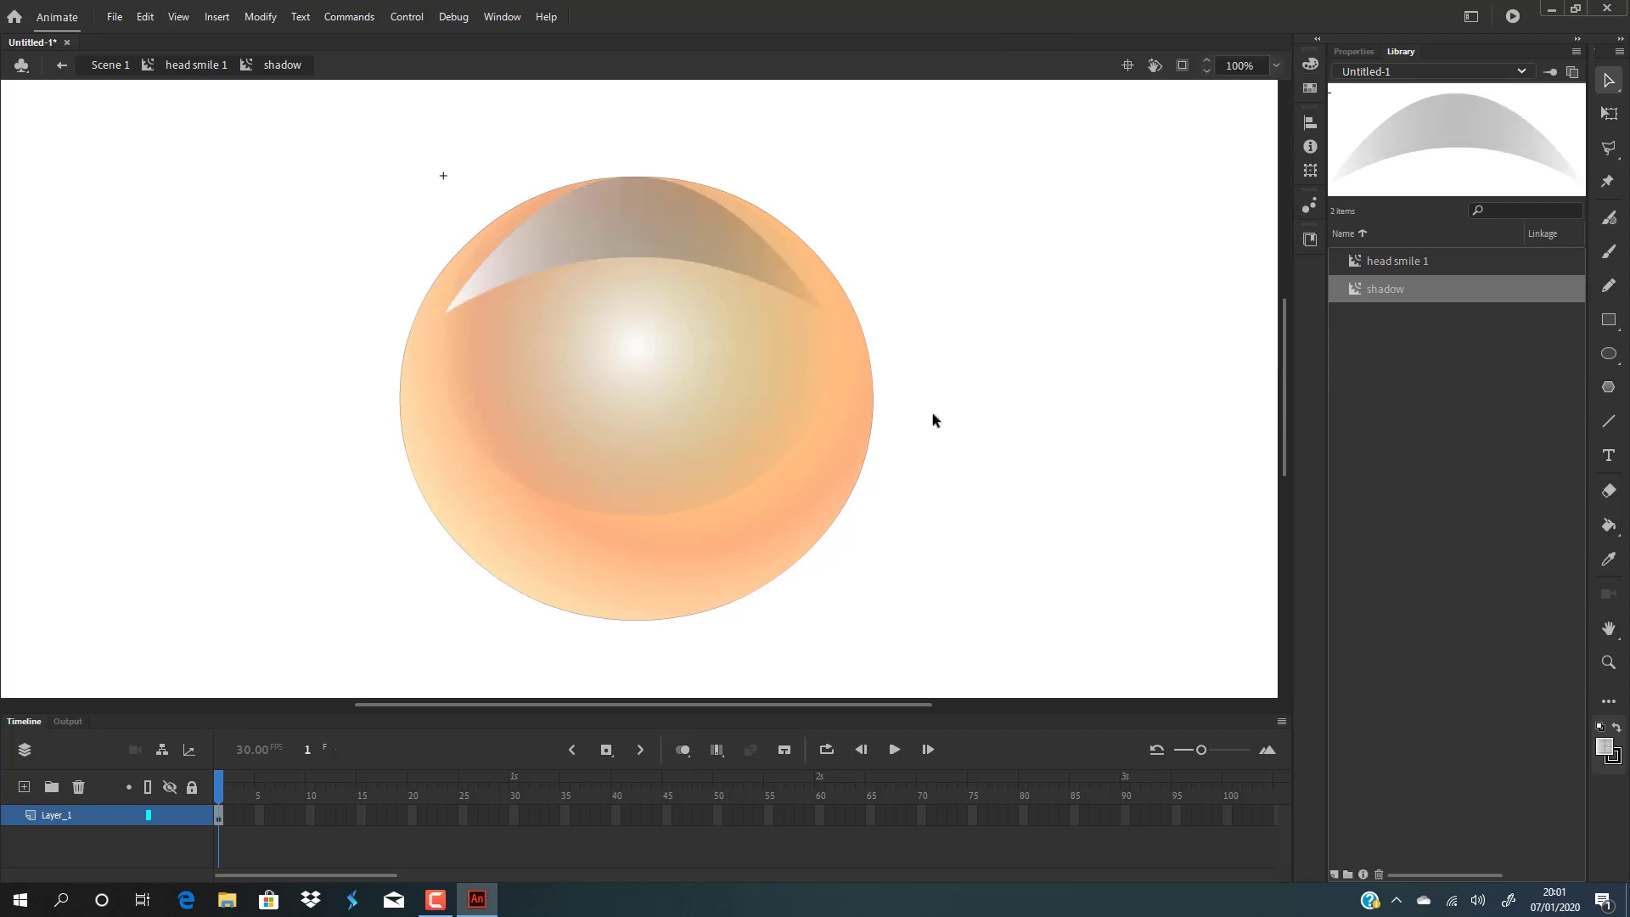
Rotate the linear gradient to run vertically and shift it with the Gradient Transform tool, then return to head smile 1.
{"action": "key", "text": "f"}
{"action": "left_click", "coordinate": [684, 239]}
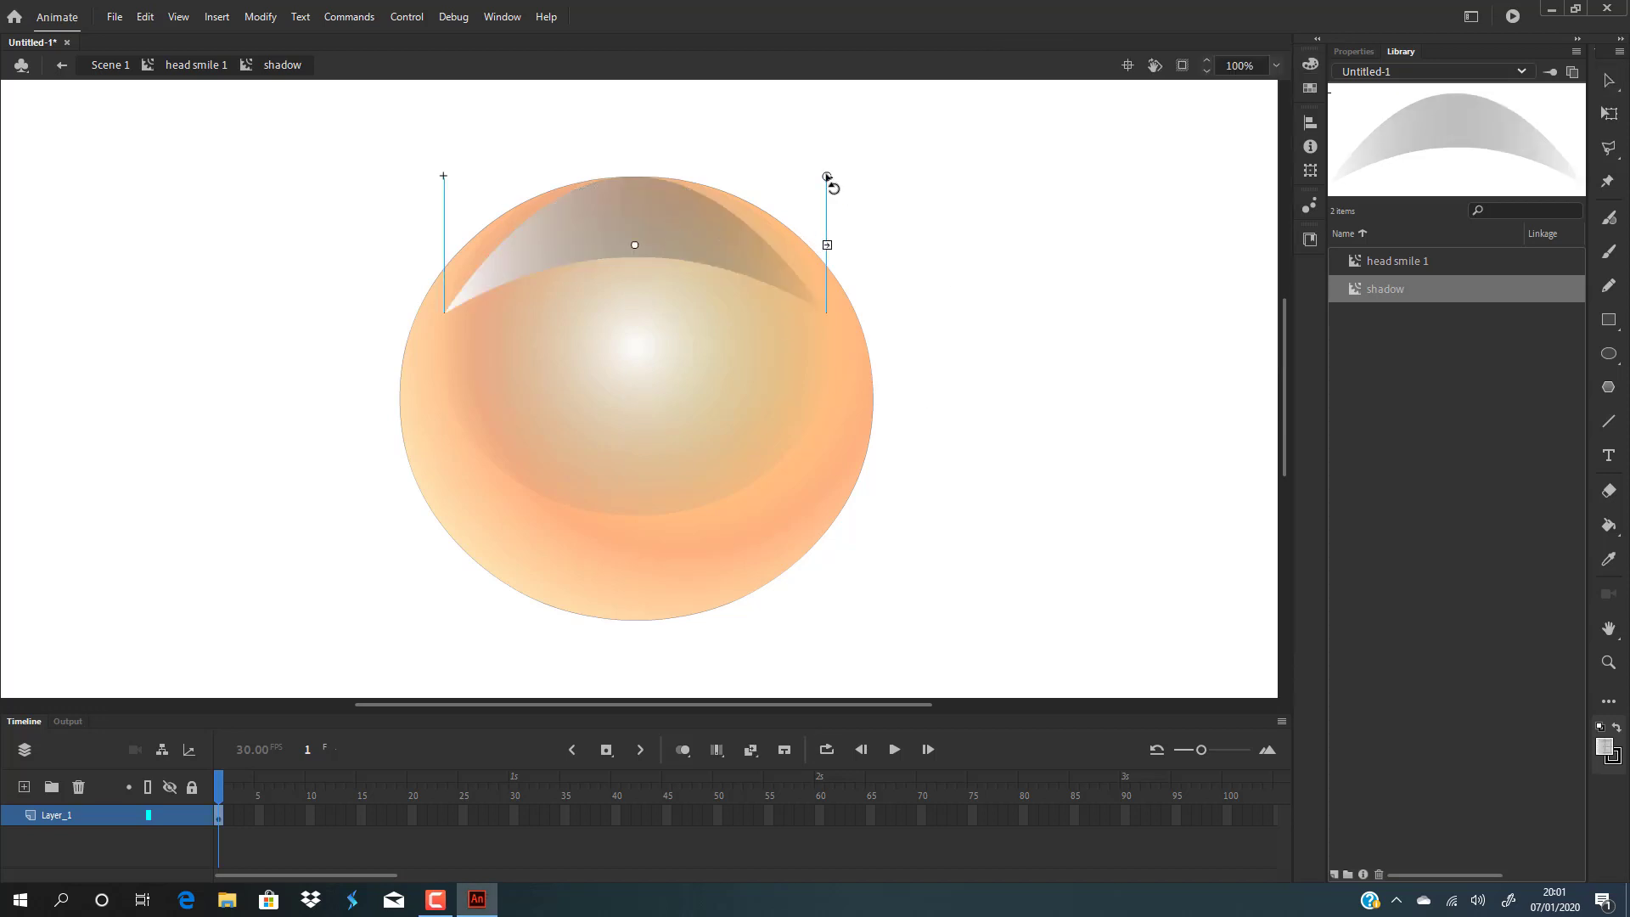
{"action": "left_click_drag", "start_coordinate": [827, 177], "coordinate": [636, 359]}
{"action": "left_click_drag", "start_coordinate": [637, 244], "coordinate": [637, 208]}
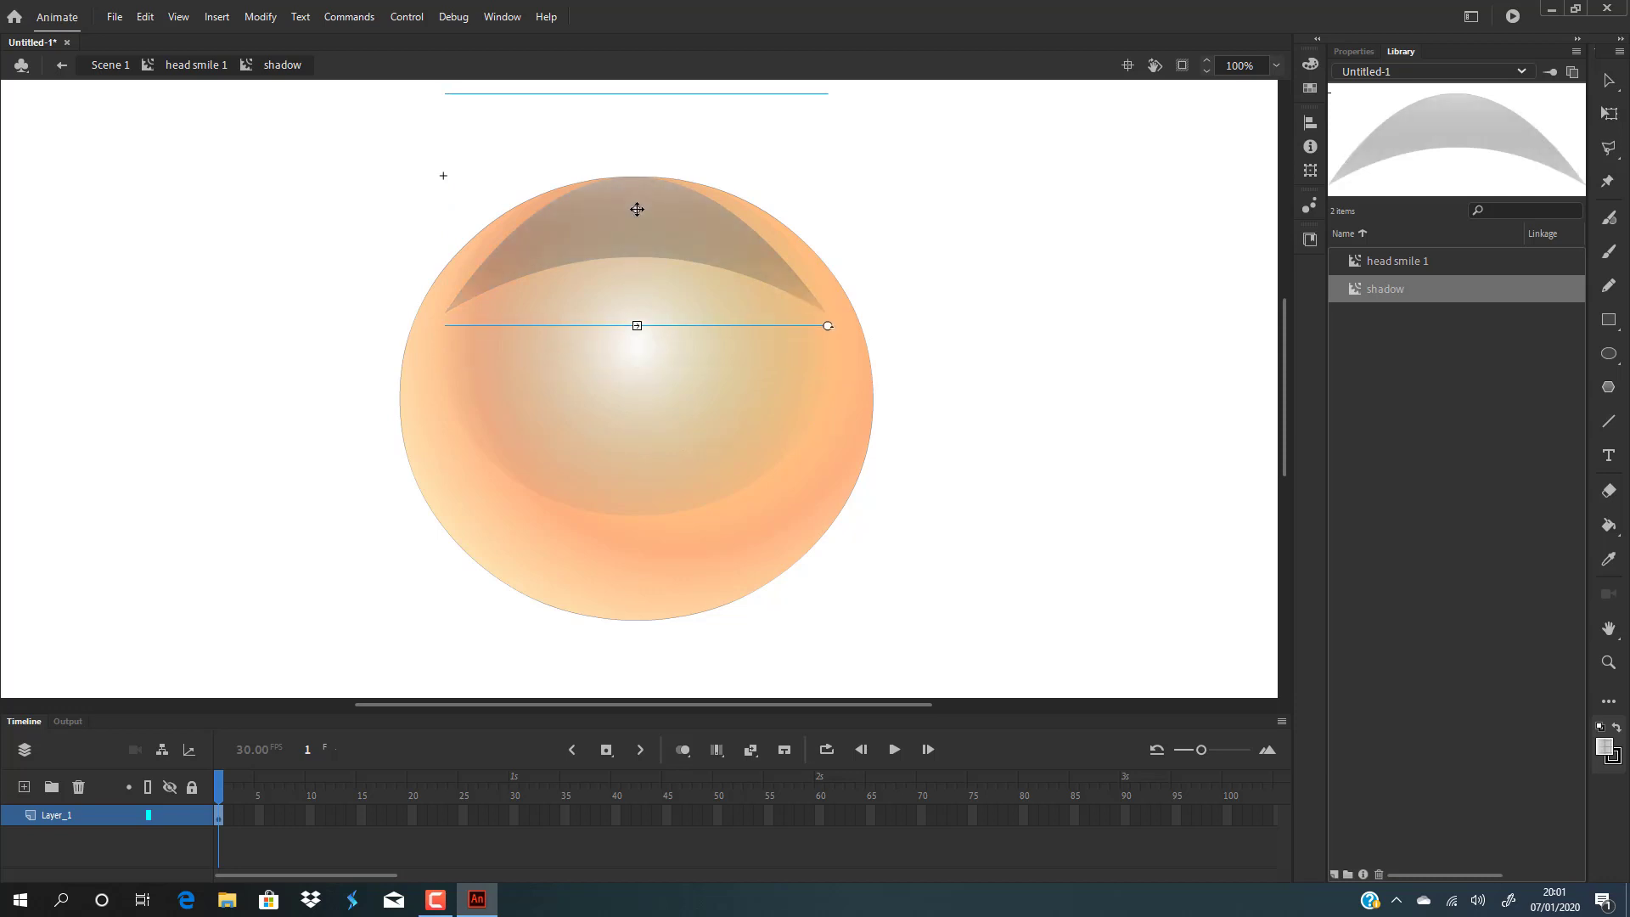
{"action": "left_click", "coordinate": [1310, 64]}
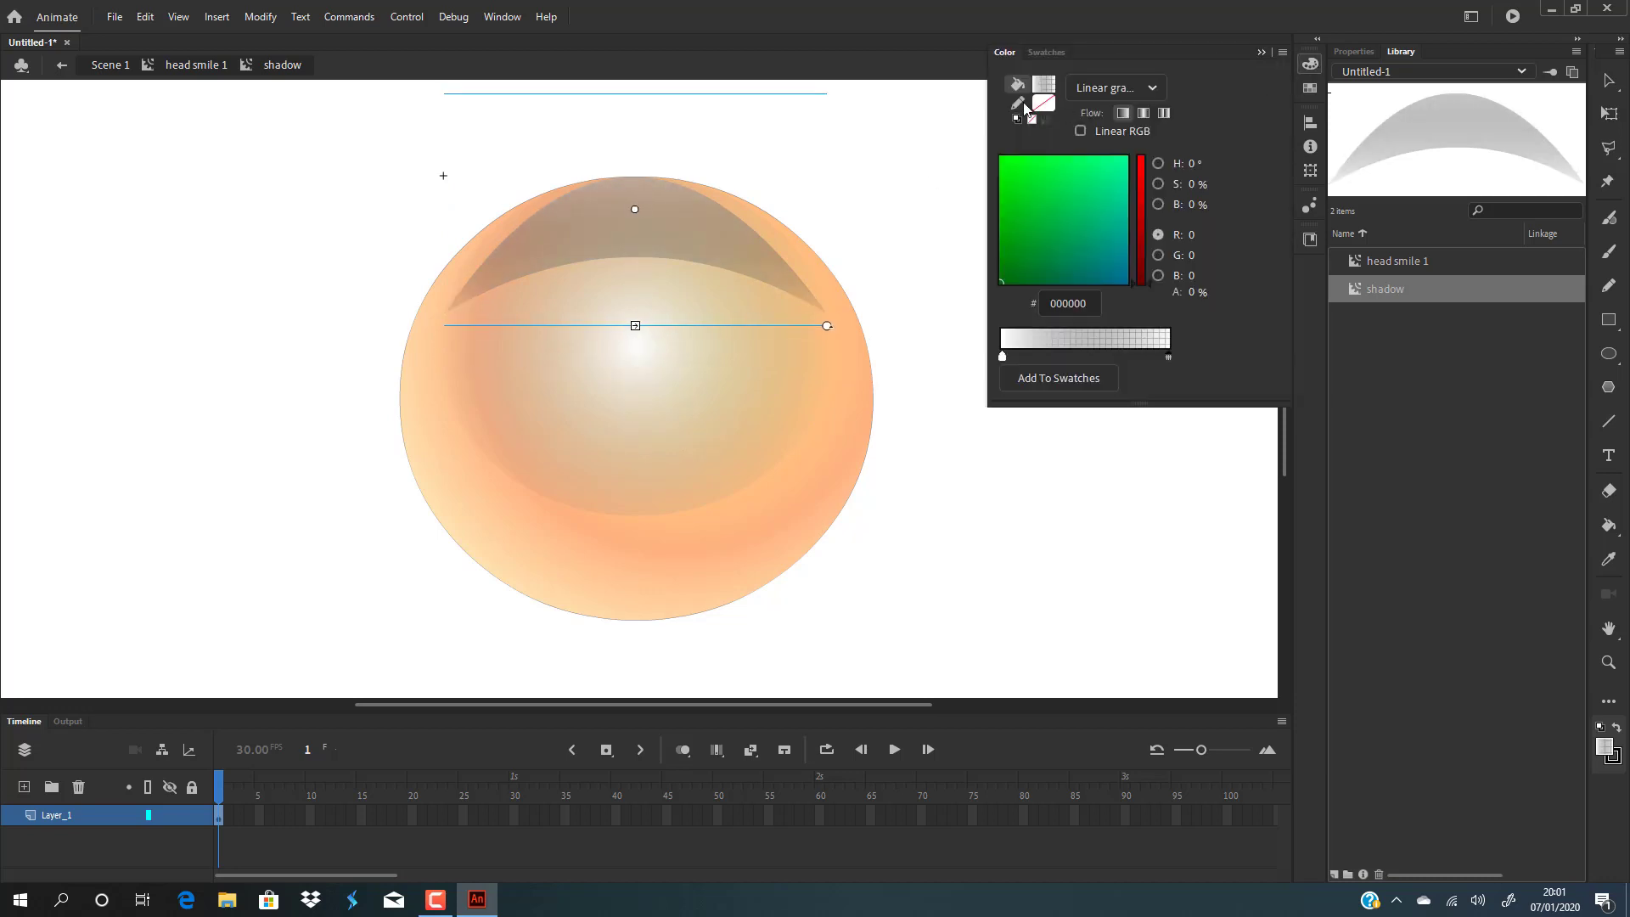
{"action": "key", "text": "v"}
{"action": "left_click", "coordinate": [979, 354]}
{"action": "double_click", "coordinate": [979, 353]}
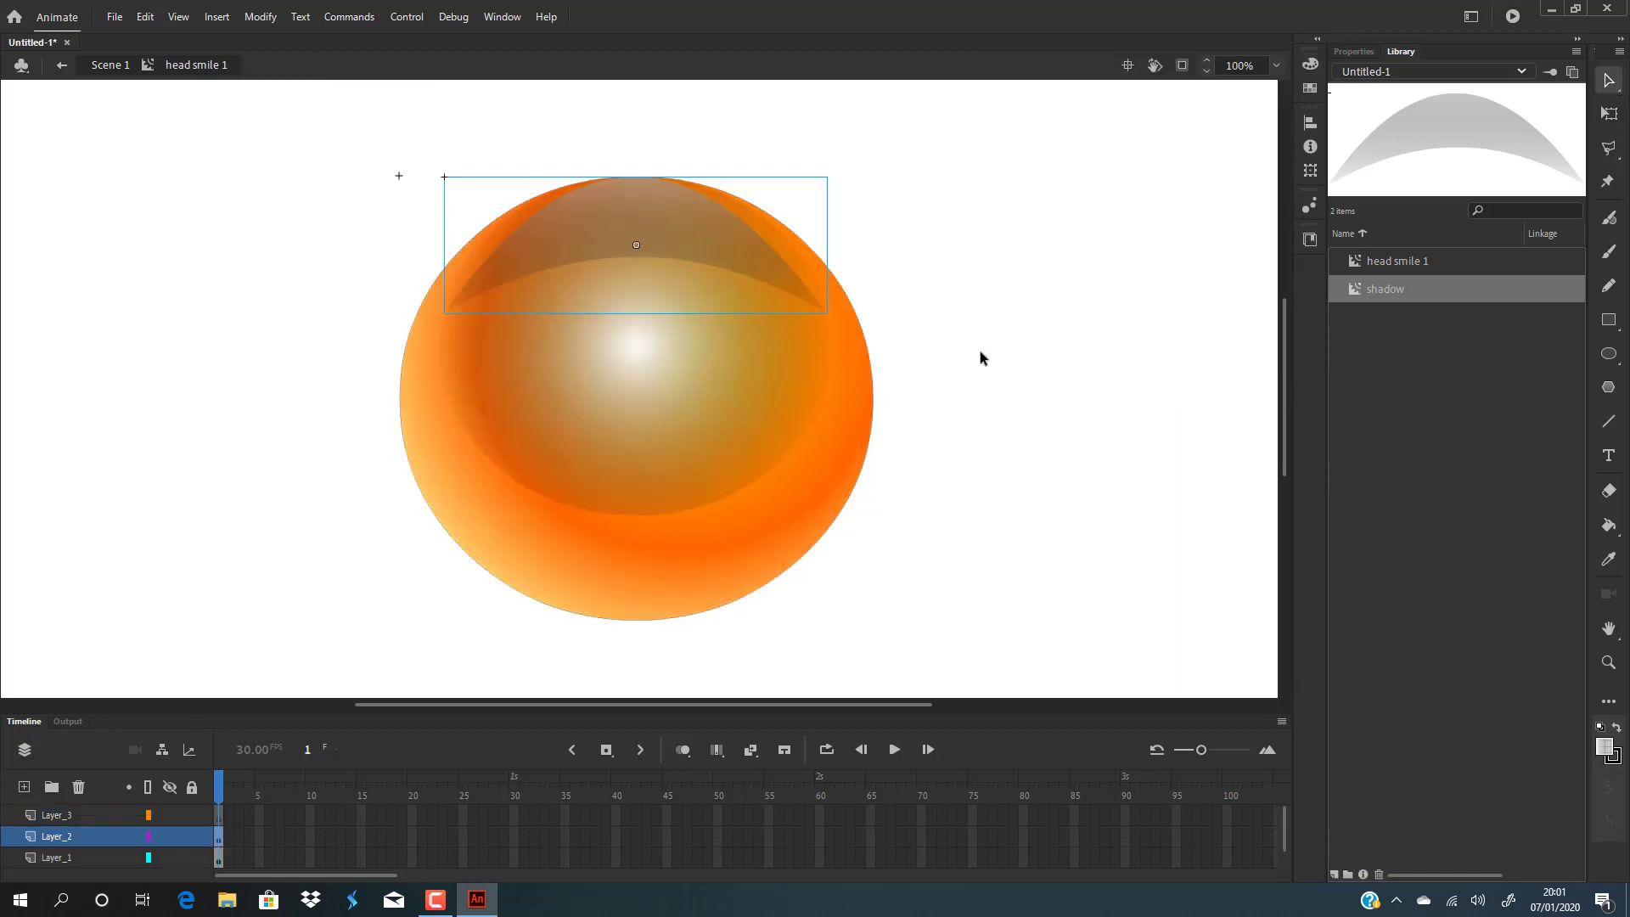
{"action": "left_click", "coordinate": [982, 354]}
Move the white highlight ellipse's gradient centre up toward the top of the head with the Gradient Transform tool.
{"action": "left_click", "coordinate": [702, 238]}
{"action": "left_click", "coordinate": [1012, 251]}
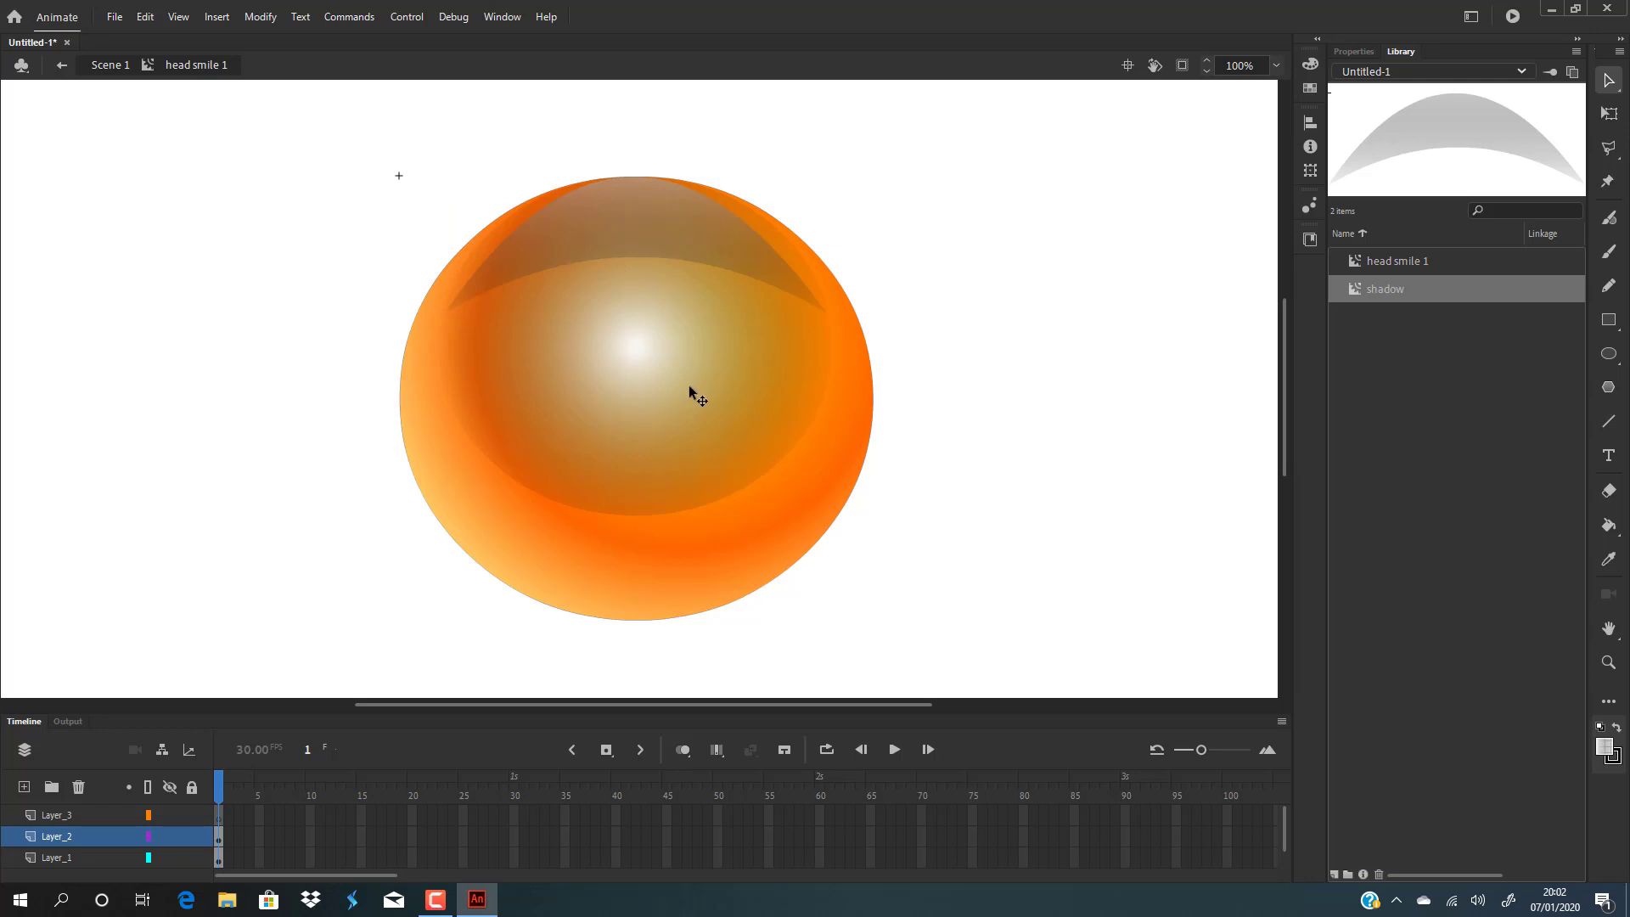
{"action": "left_click", "coordinate": [684, 363]}
{"action": "left_click", "coordinate": [1050, 347]}
{"action": "key", "text": "f"}
{"action": "left_click", "coordinate": [650, 362]}
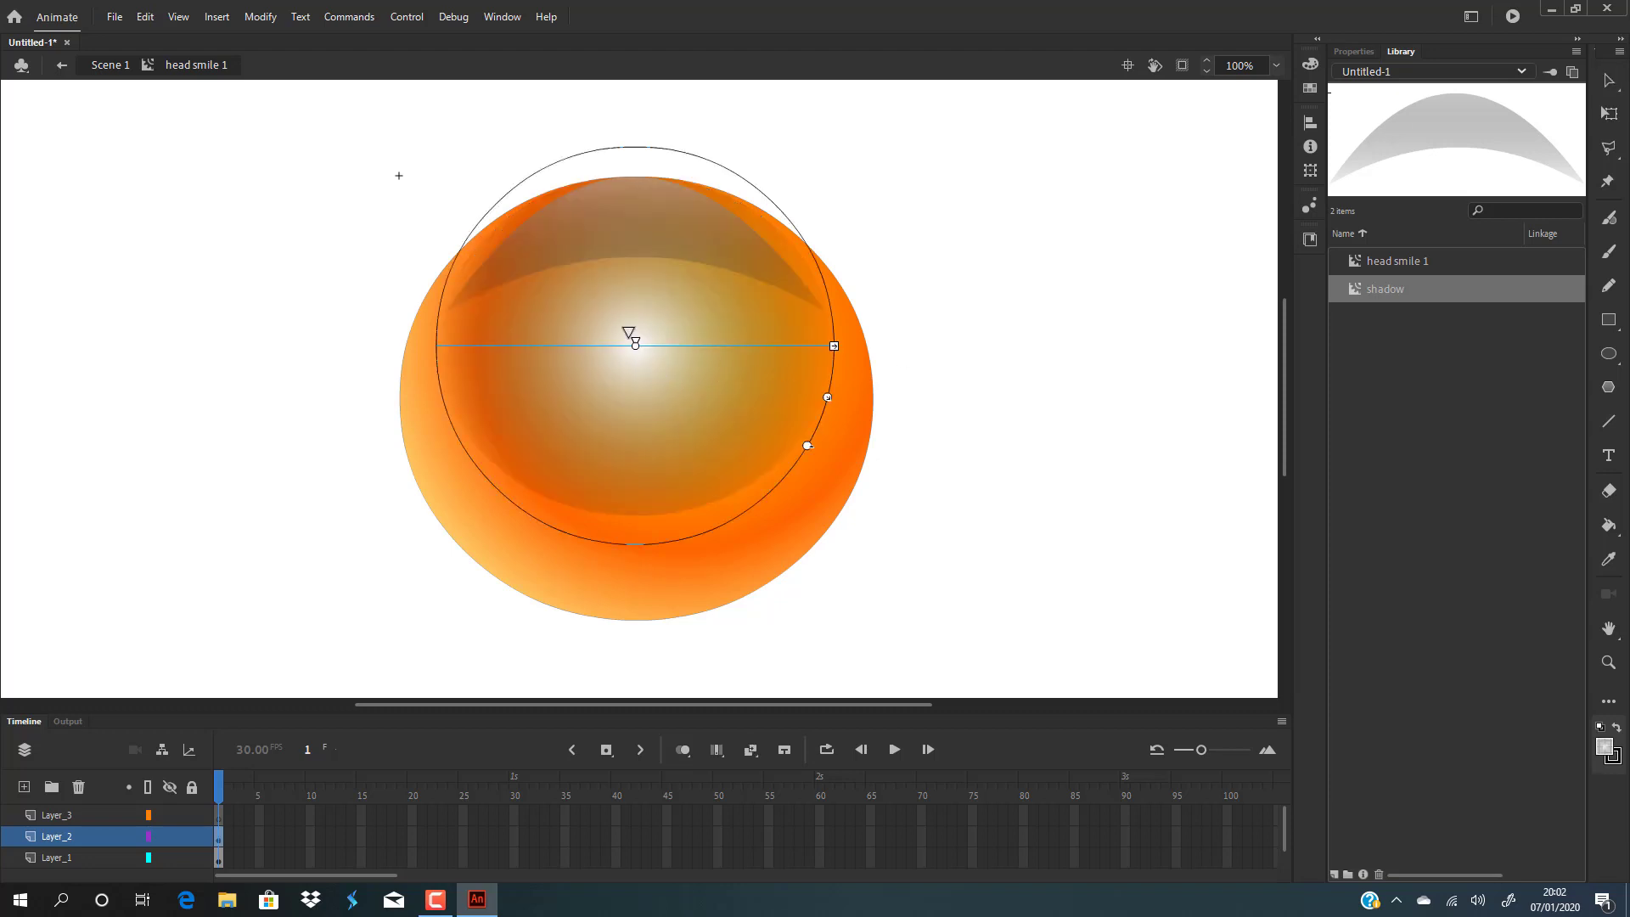
{"action": "left_click_drag", "start_coordinate": [636, 347], "coordinate": [636, 245]}
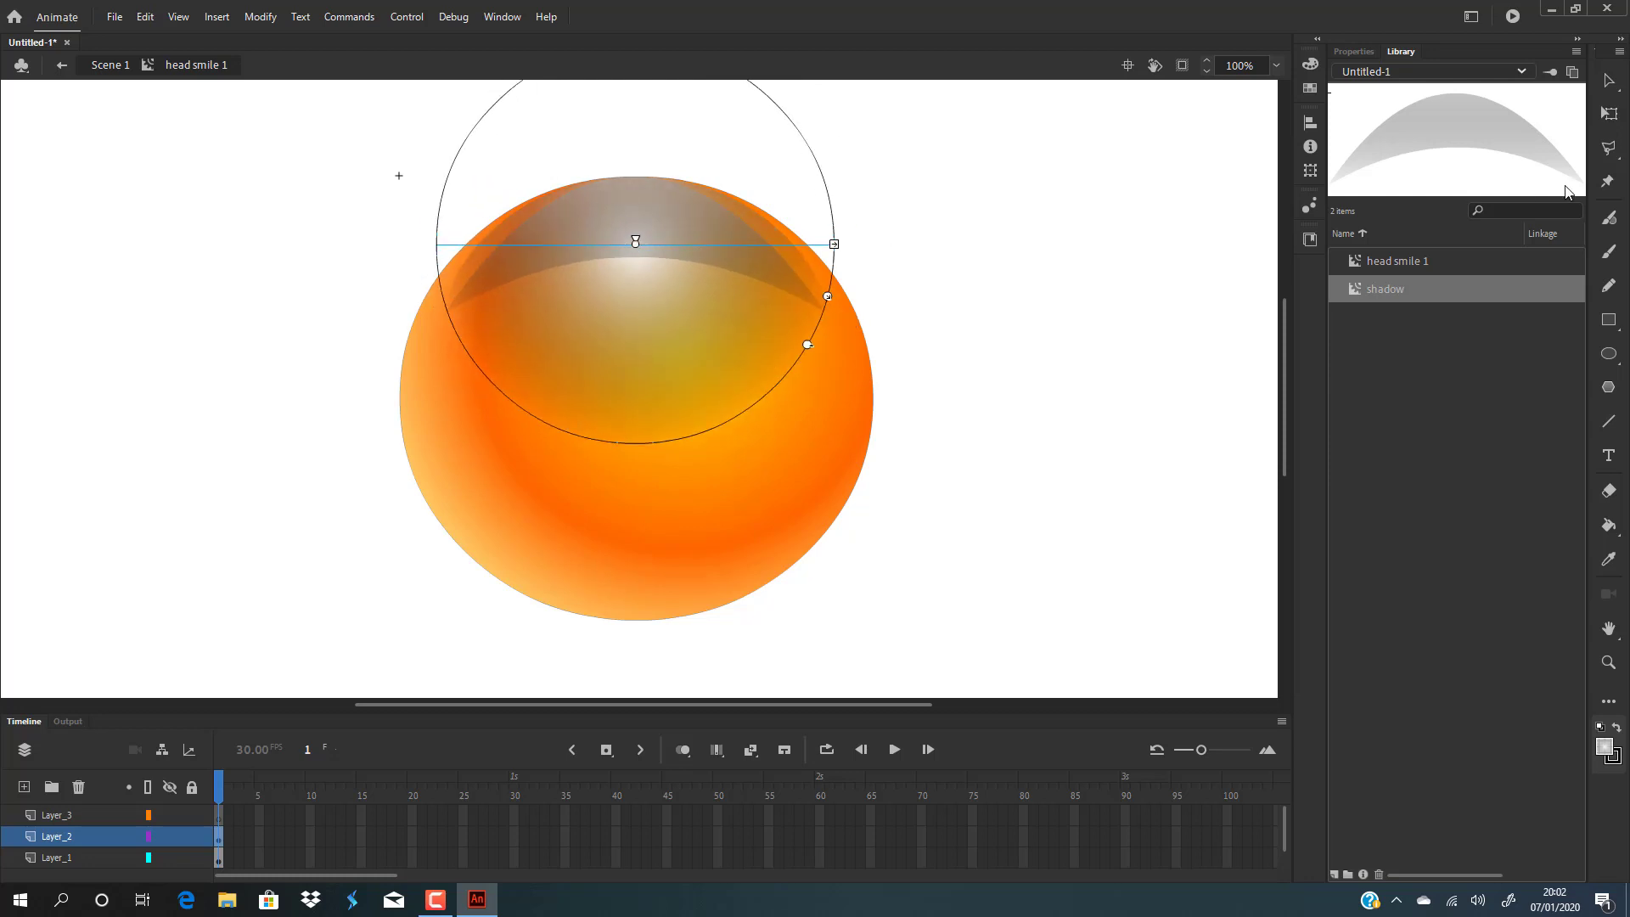
{"action": "left_click", "coordinate": [1608, 81]}
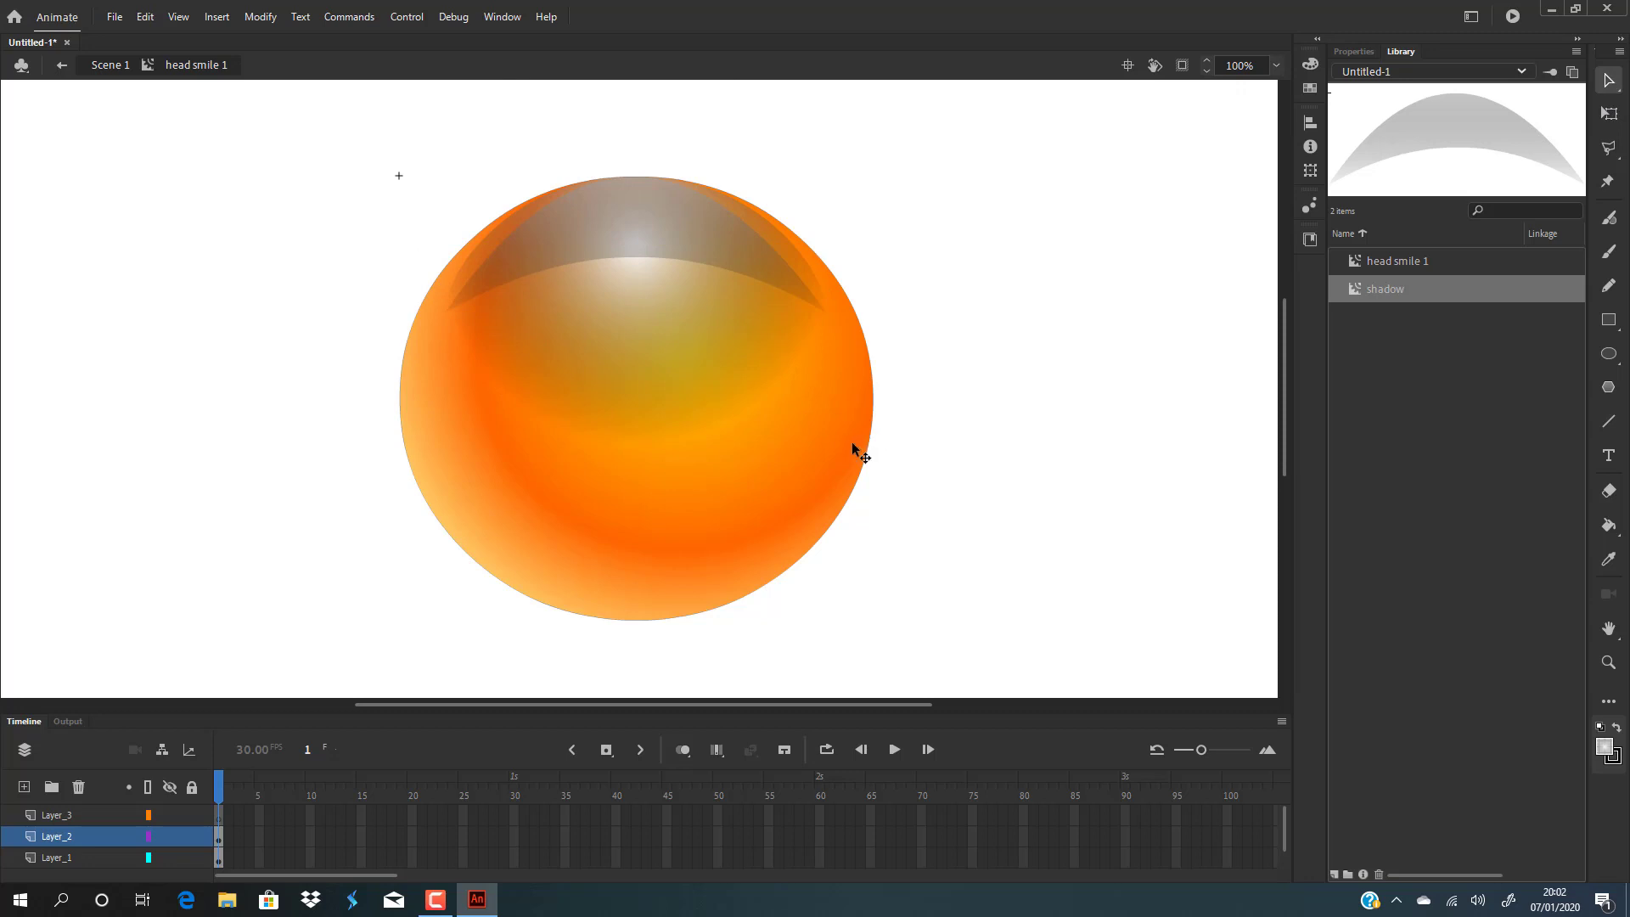
Move the head circle's orange gradient centre down toward the lower middle of the head.
{"action": "key", "text": "f"}
{"action": "left_click", "coordinate": [772, 462]}
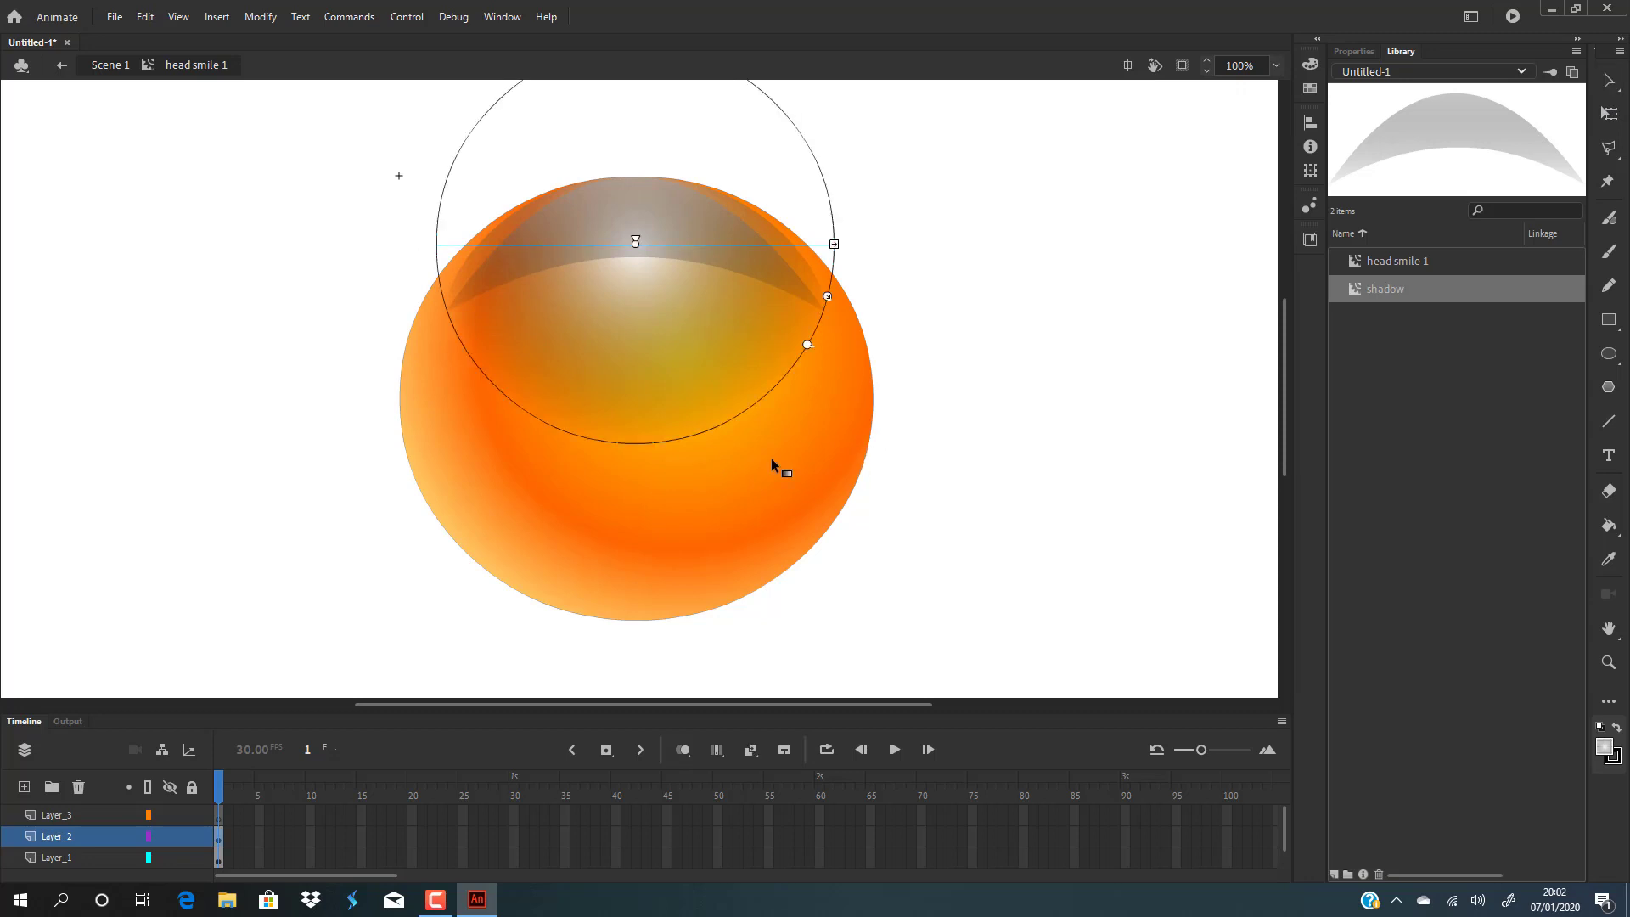
{"action": "left_click", "coordinate": [765, 521]}
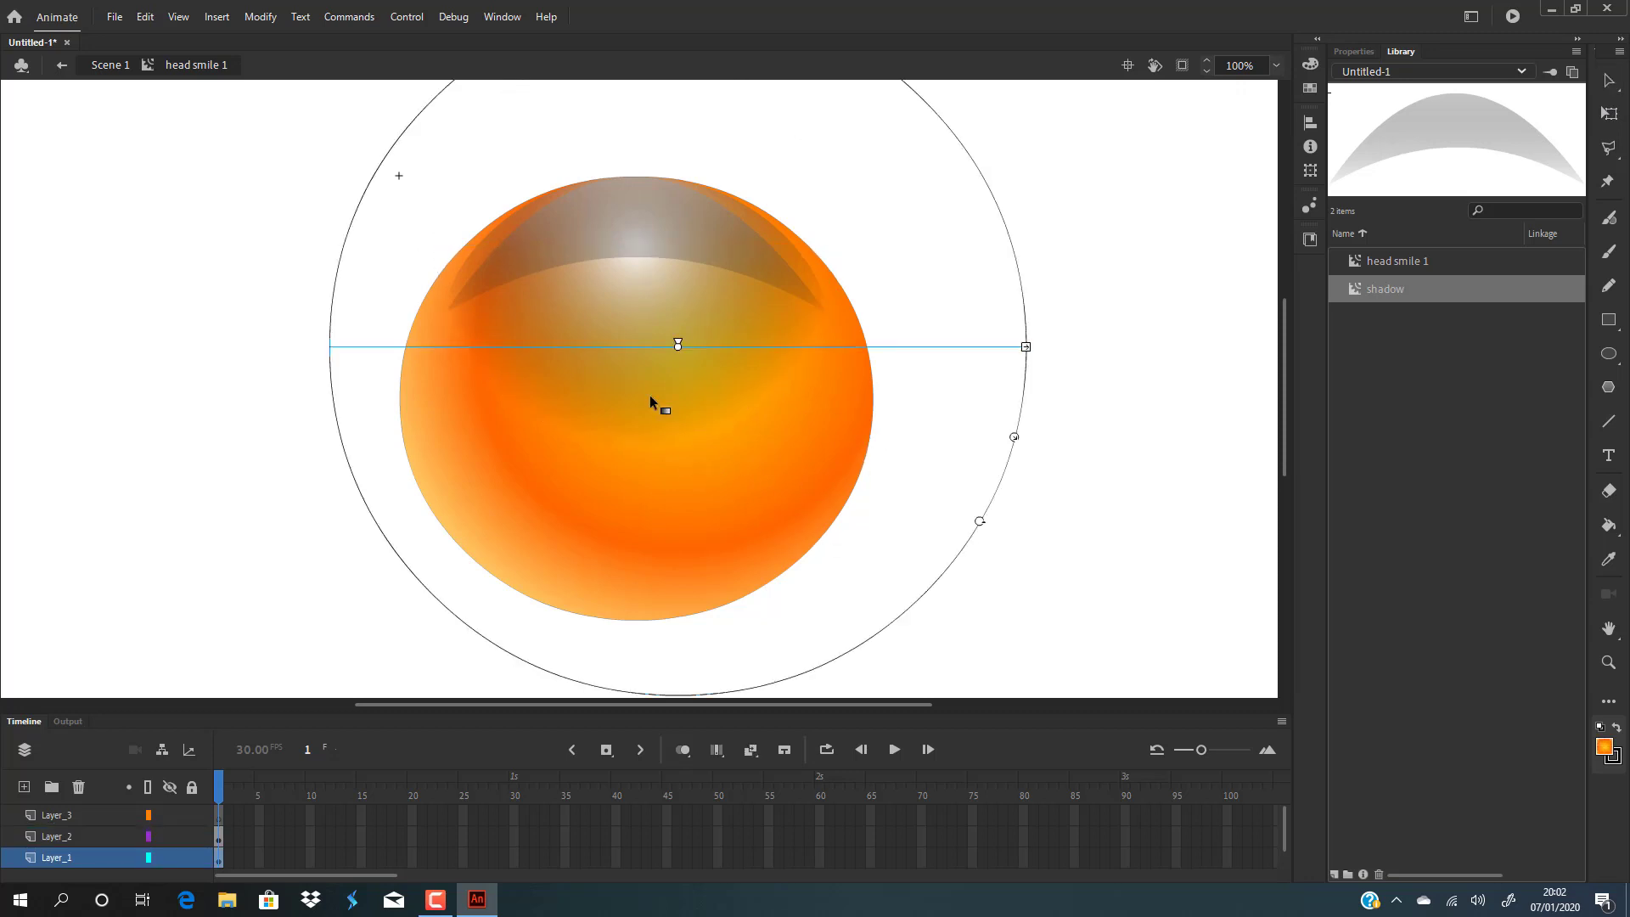
{"action": "left_click_drag", "start_coordinate": [679, 351], "coordinate": [634, 438]}
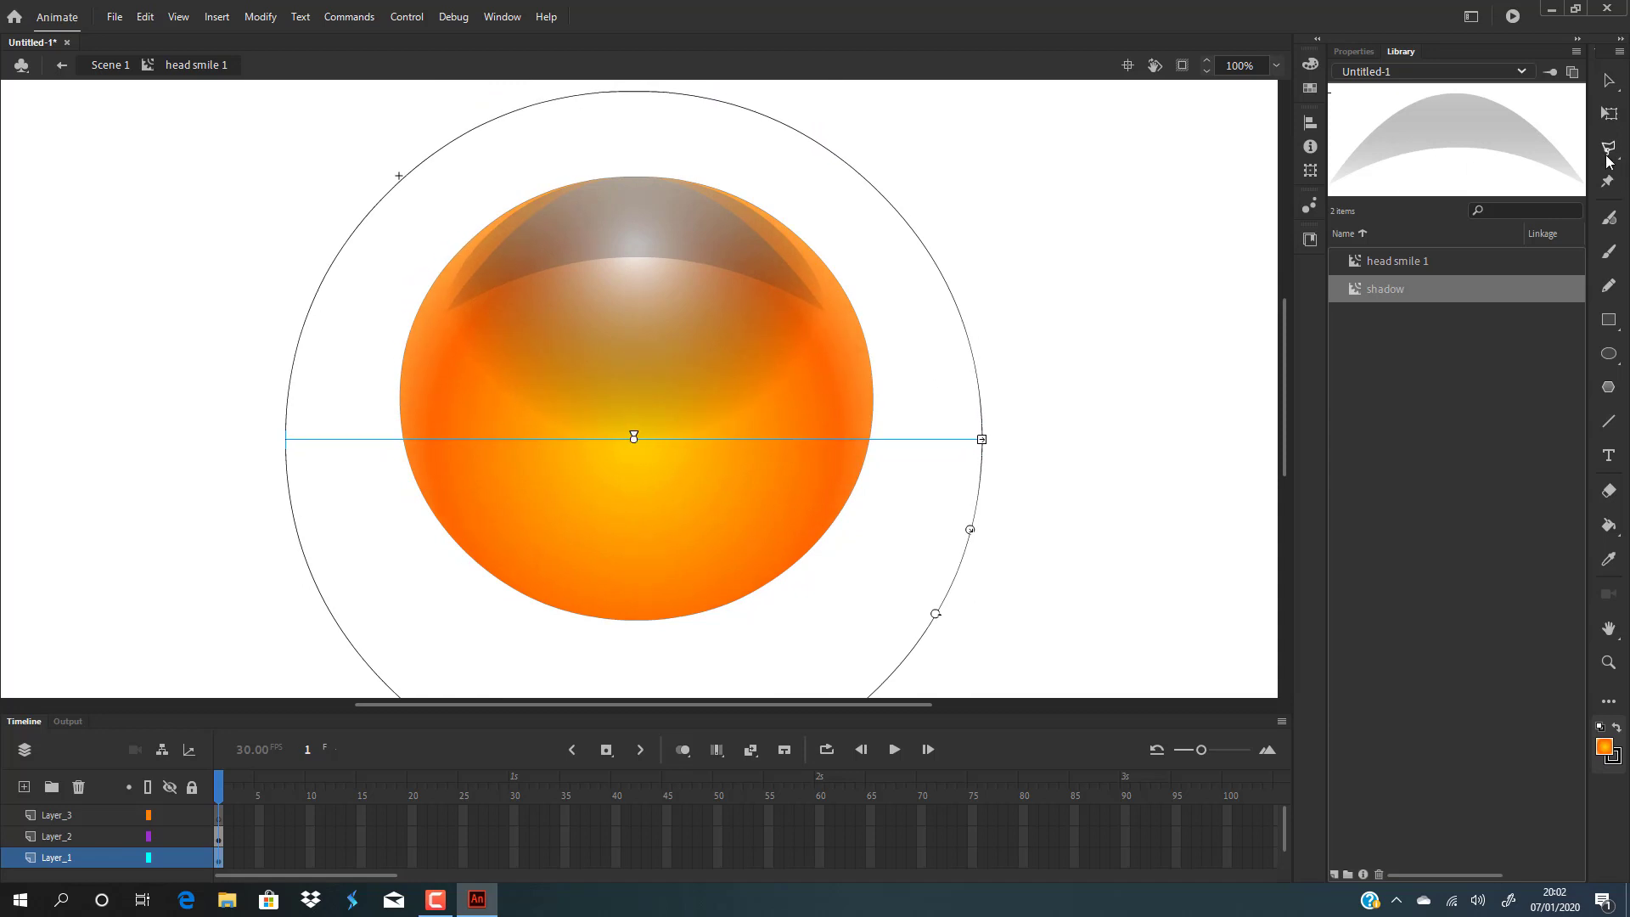
{"action": "left_click", "coordinate": [1609, 80]}
{"action": "left_click", "coordinate": [1163, 191]}
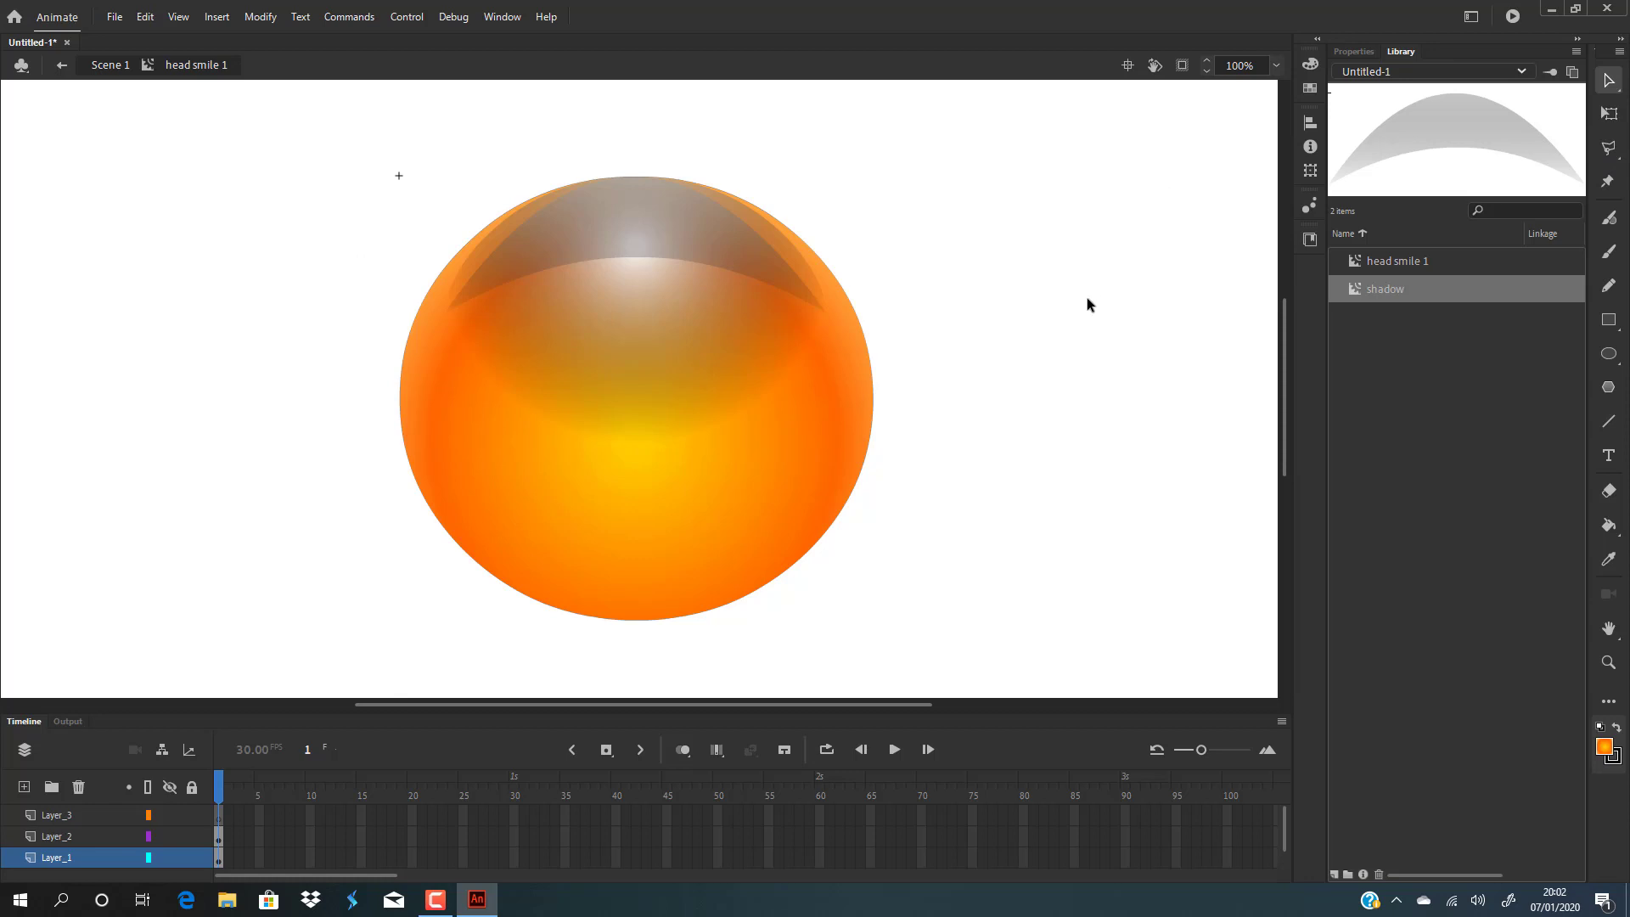
Inside the shadow symbol, slide the linear gradient's white colour stop inward along the gradient bar, then exit the symbol.
{"action": "left_click", "coordinate": [658, 241]}
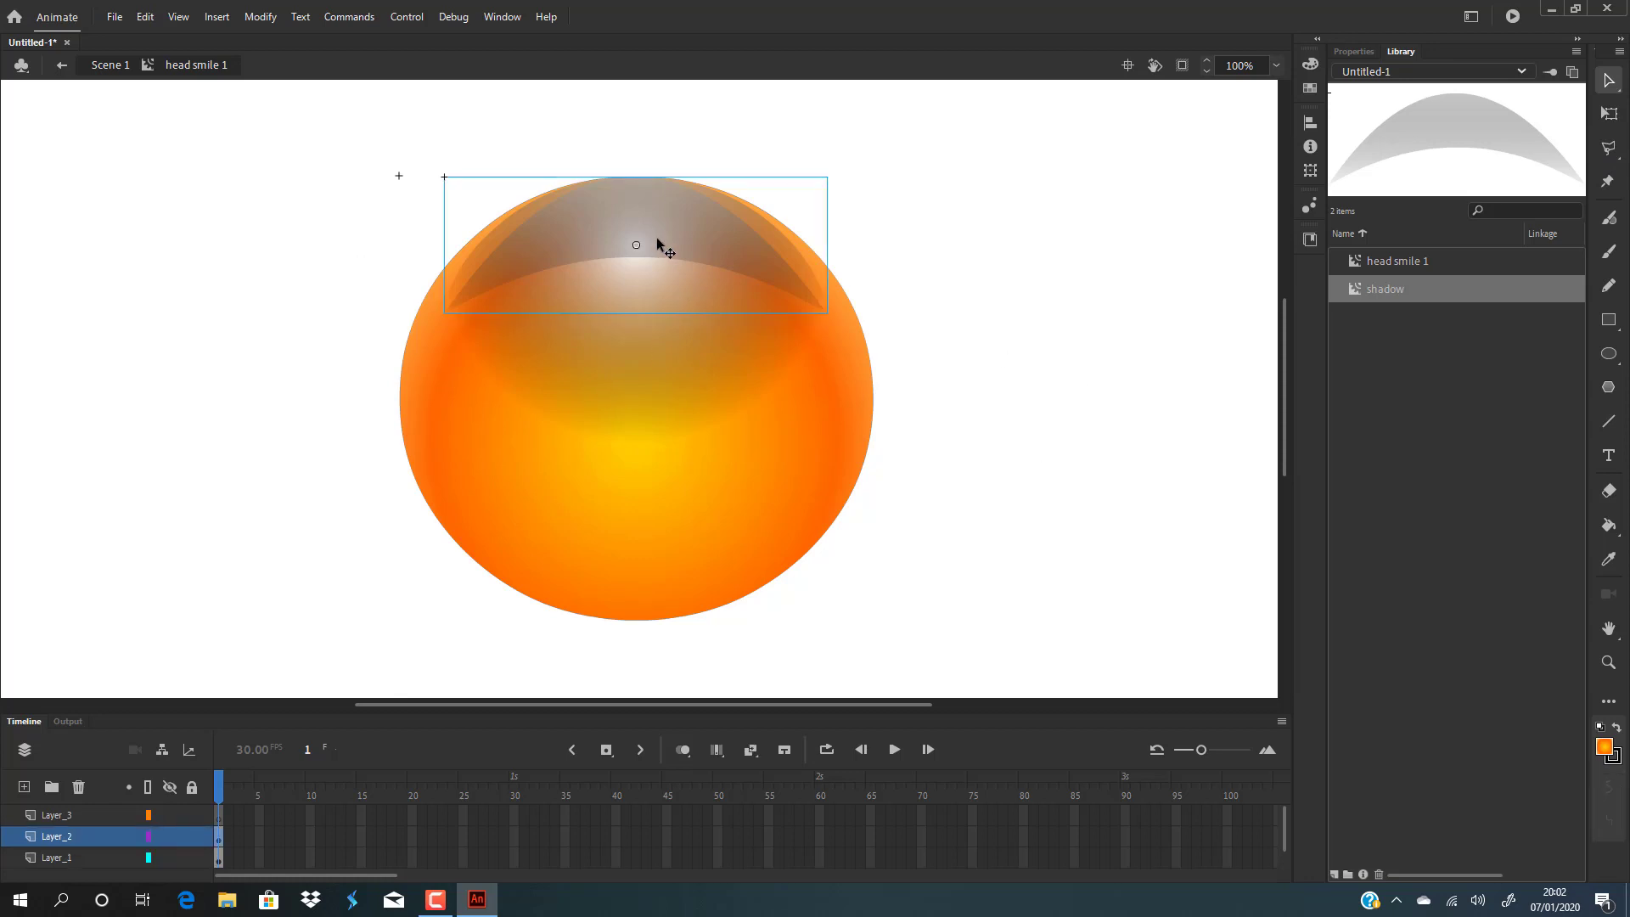
{"action": "double_click", "coordinate": [658, 244]}
{"action": "left_click", "coordinate": [659, 242]}
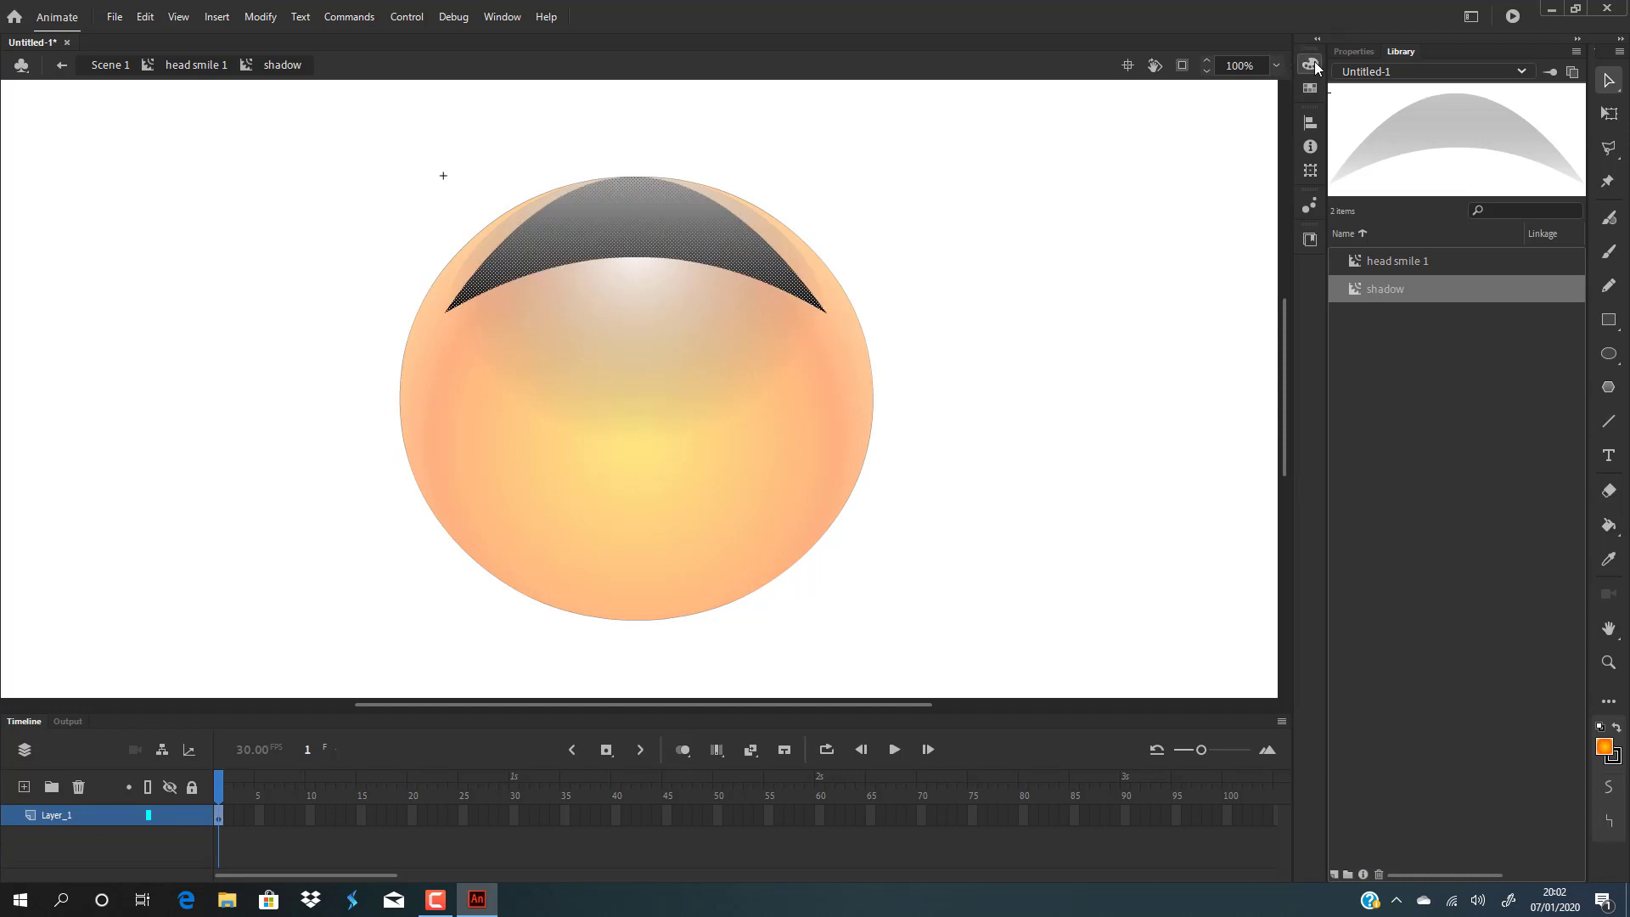
{"action": "left_click", "coordinate": [1311, 65]}
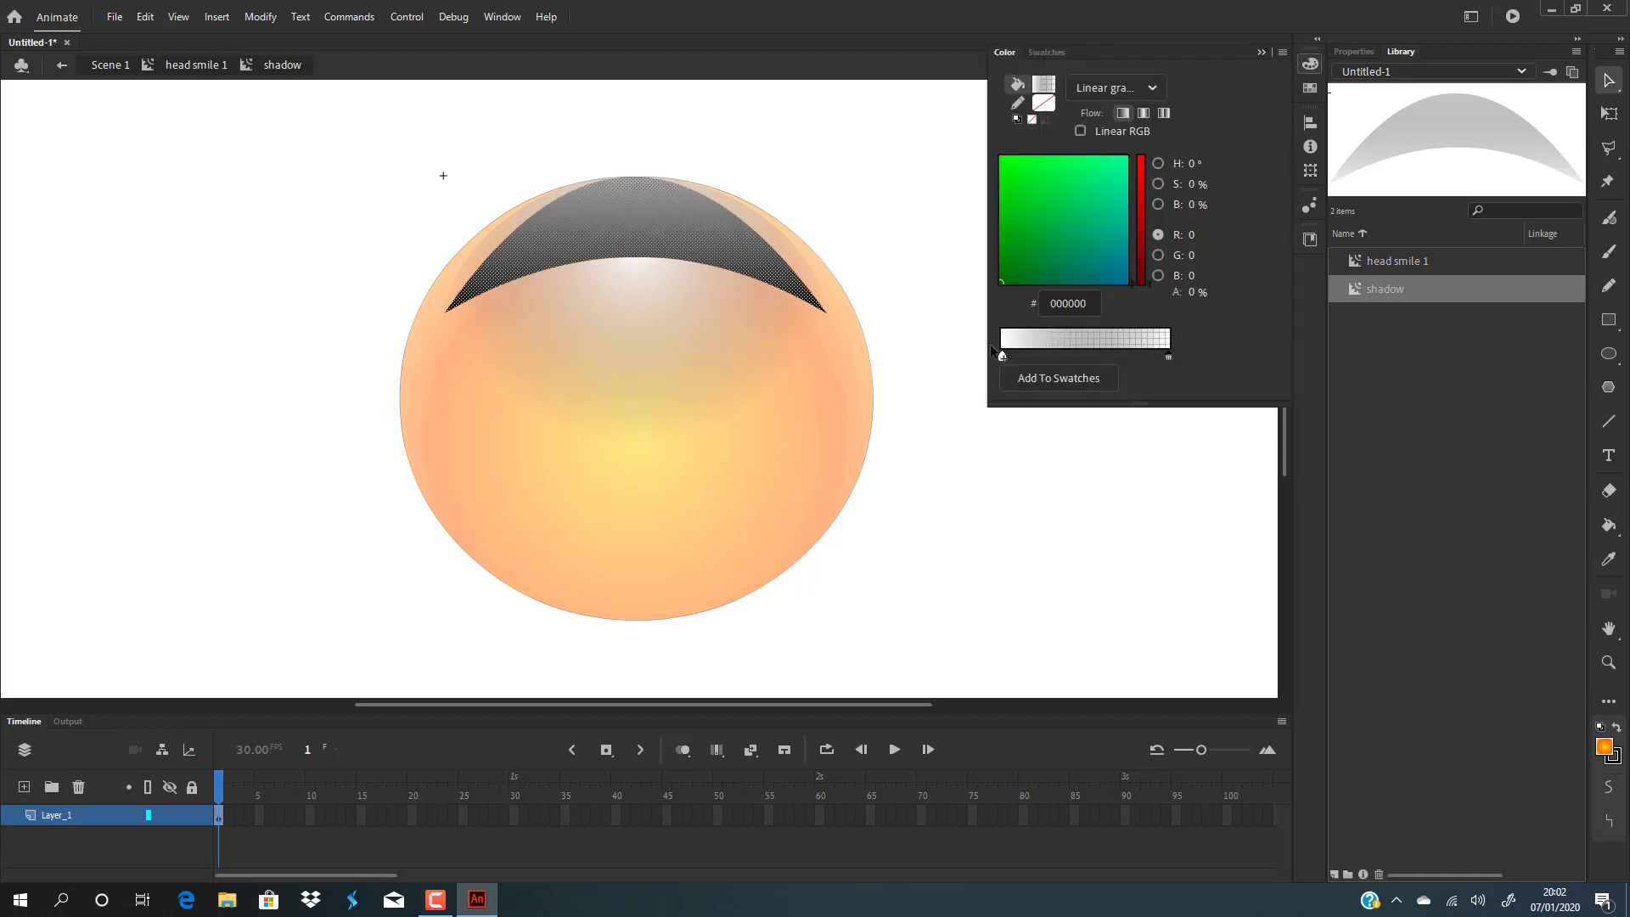
{"action": "left_click_drag", "start_coordinate": [1002, 357], "coordinate": [1061, 359]}
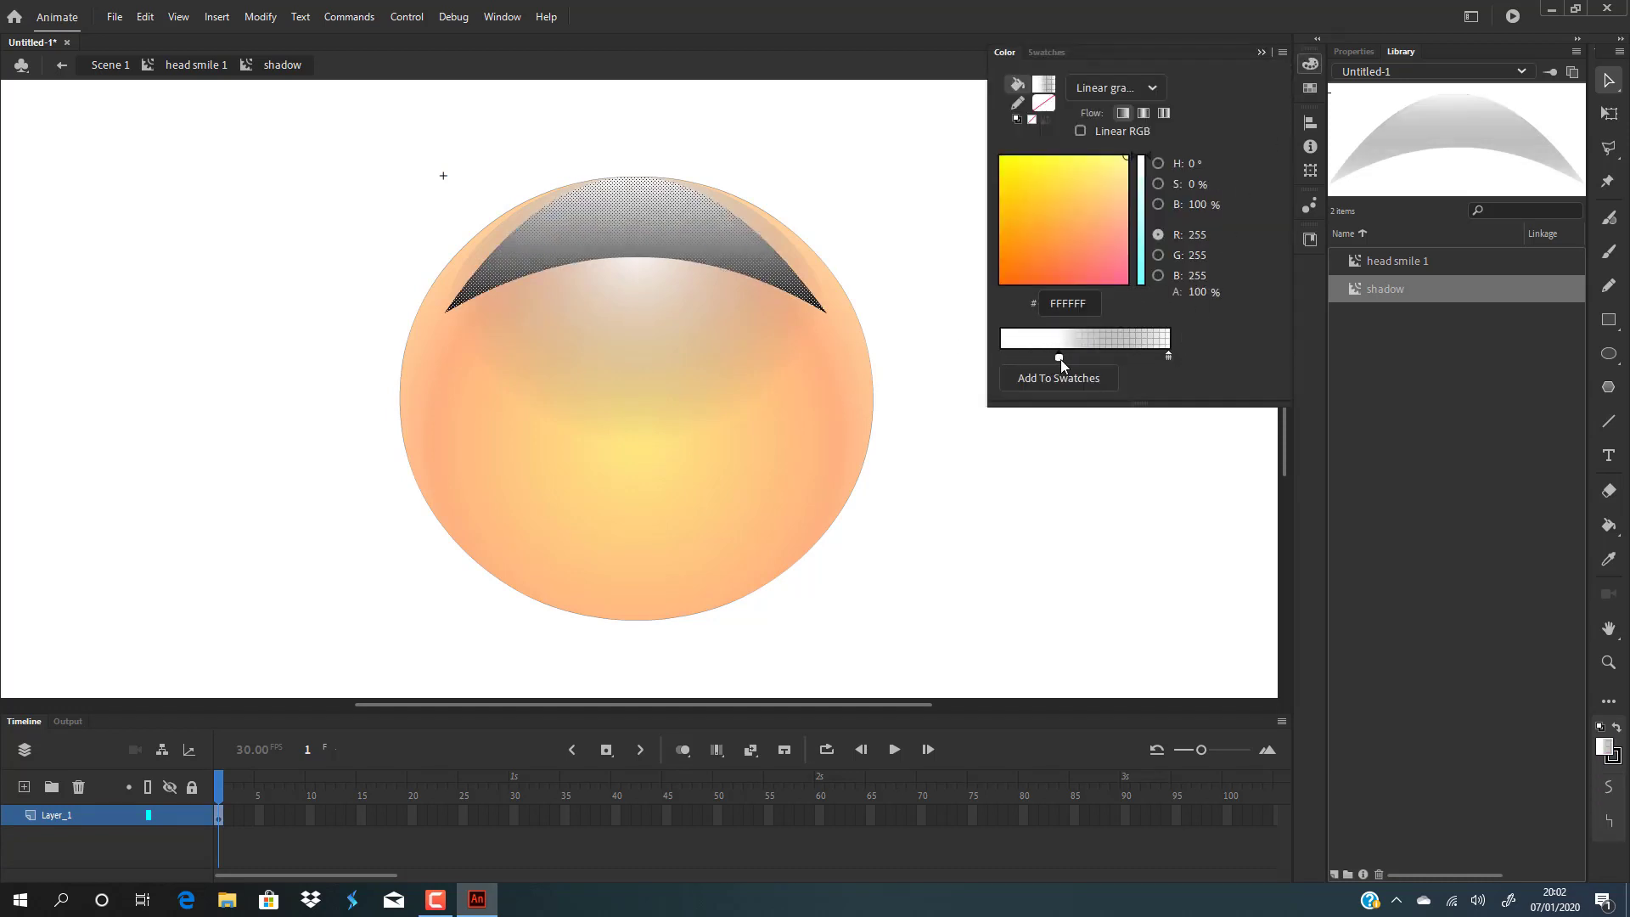
{"action": "left_click", "coordinate": [1047, 469]}
{"action": "double_click", "coordinate": [1047, 468]}
{"action": "left_click", "coordinate": [1047, 476]}
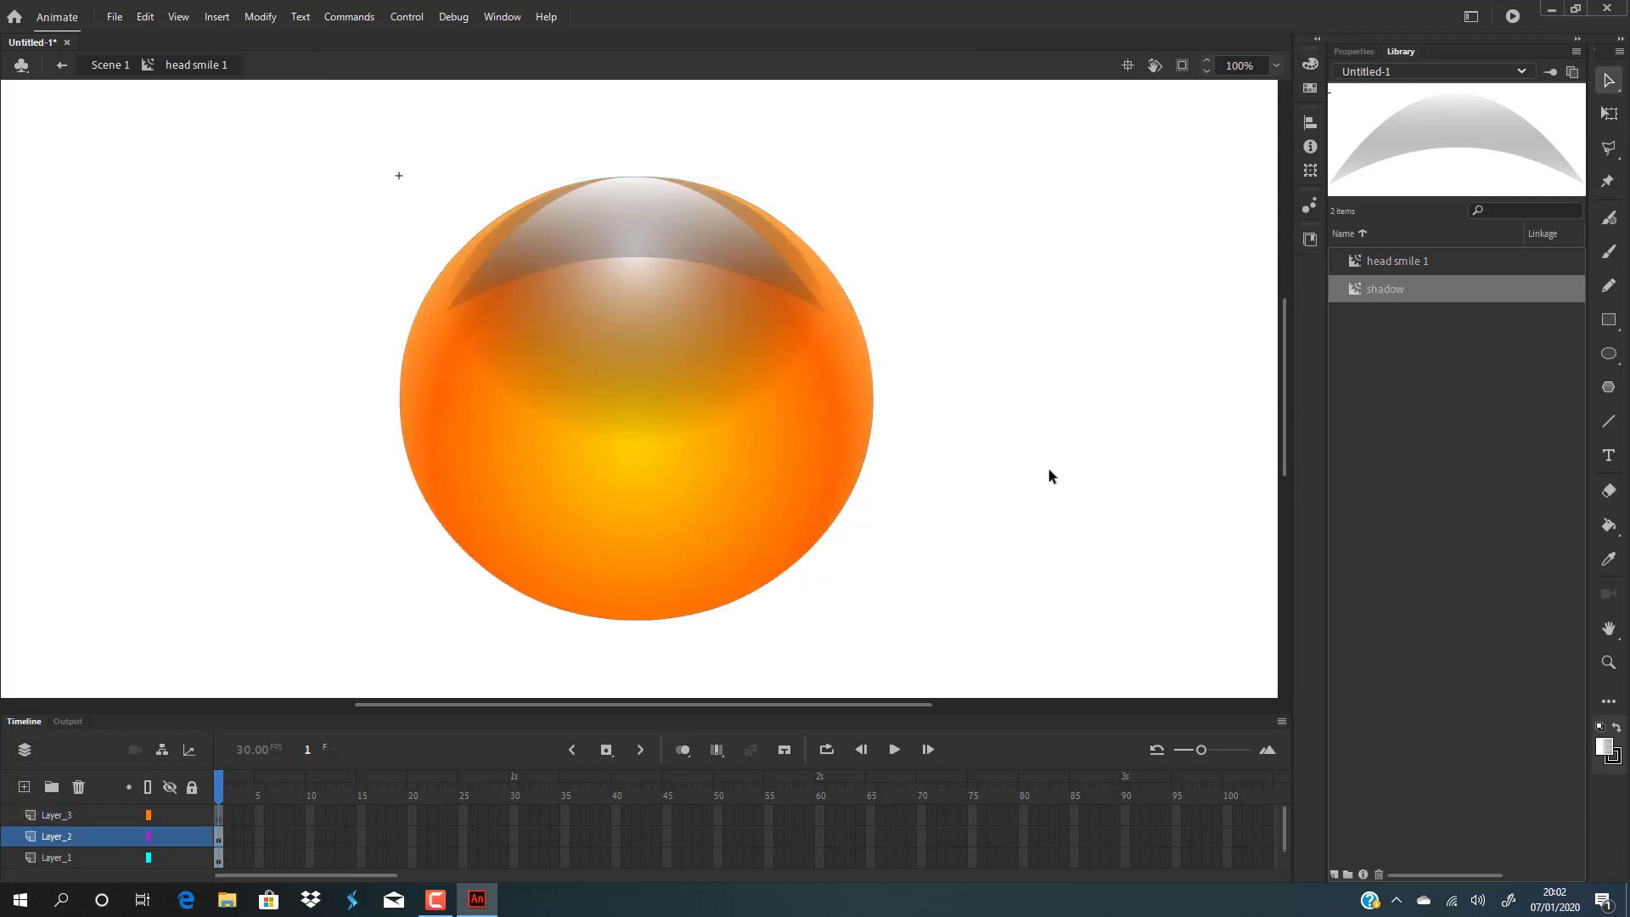
Draw an ellipse about 110 by 167 px beside the head and delete its outline.
{"action": "left_click", "coordinate": [650, 227]}
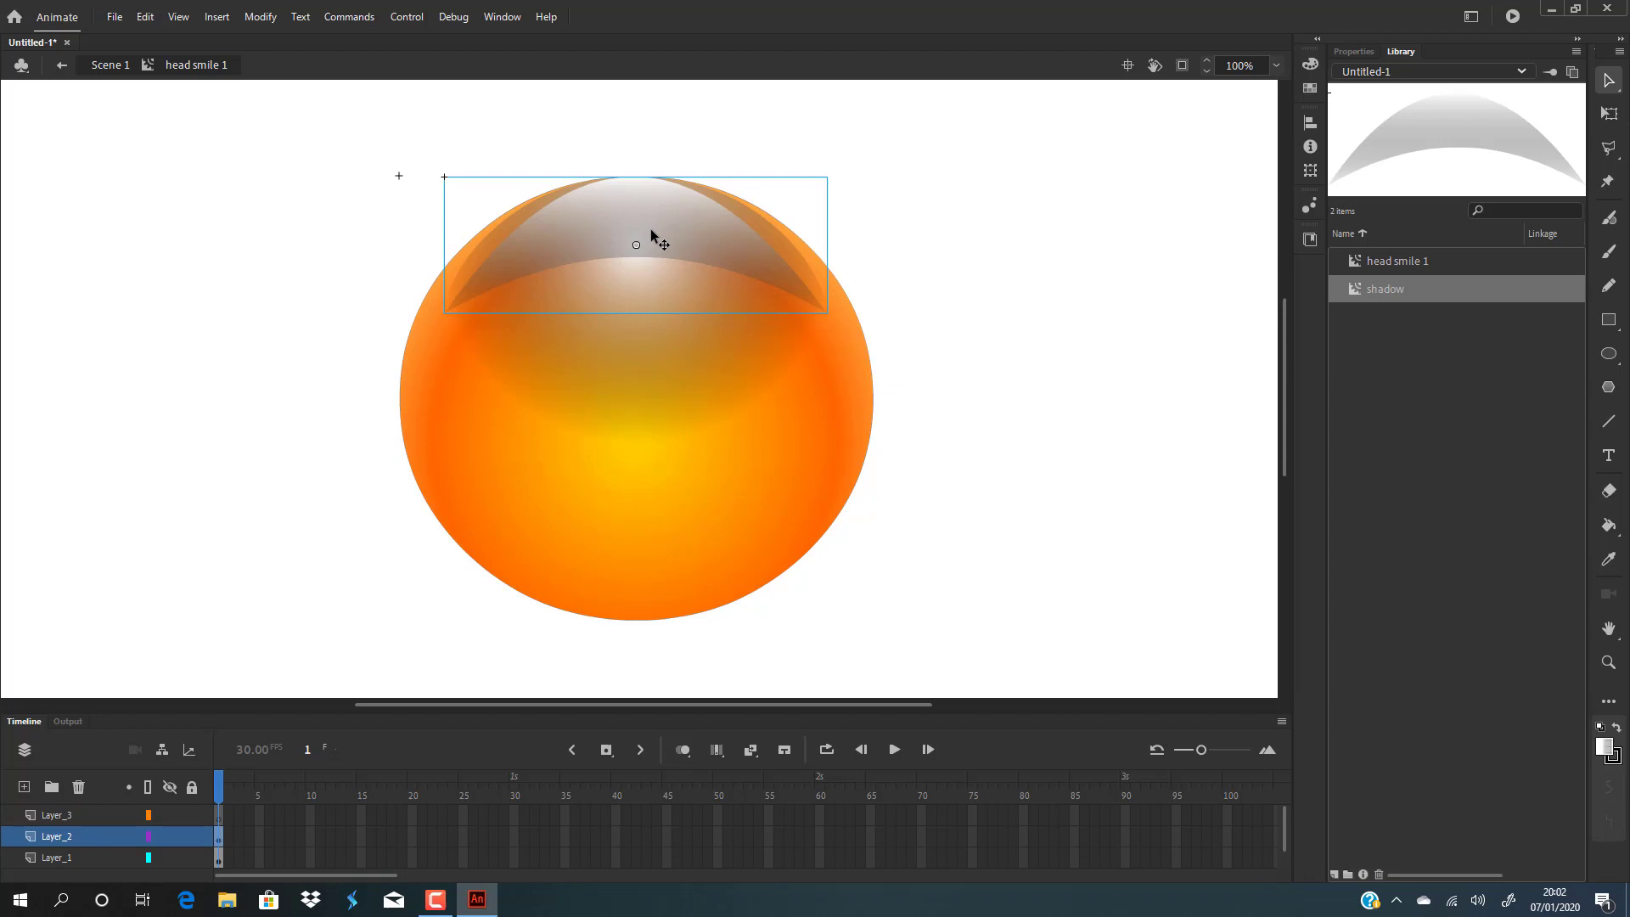
{"action": "left_click", "coordinate": [1061, 226]}
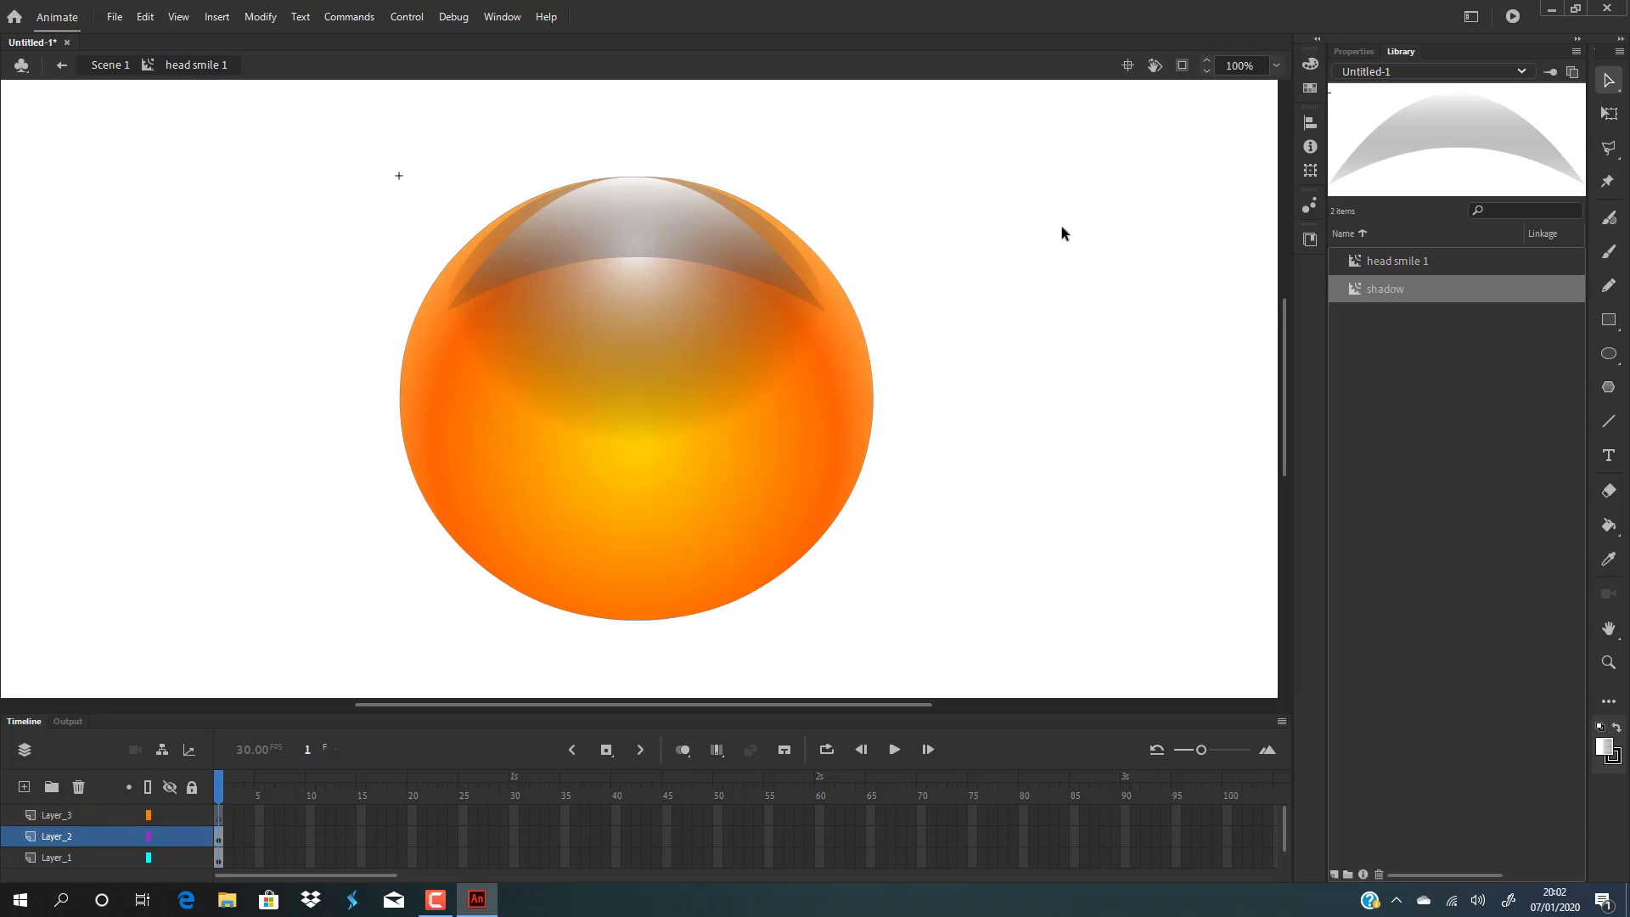
{"action": "left_click", "coordinate": [1609, 354]}
{"action": "left_click_drag", "start_coordinate": [971, 209], "coordinate": [1145, 477]}
{"action": "left_click", "coordinate": [1604, 82]}
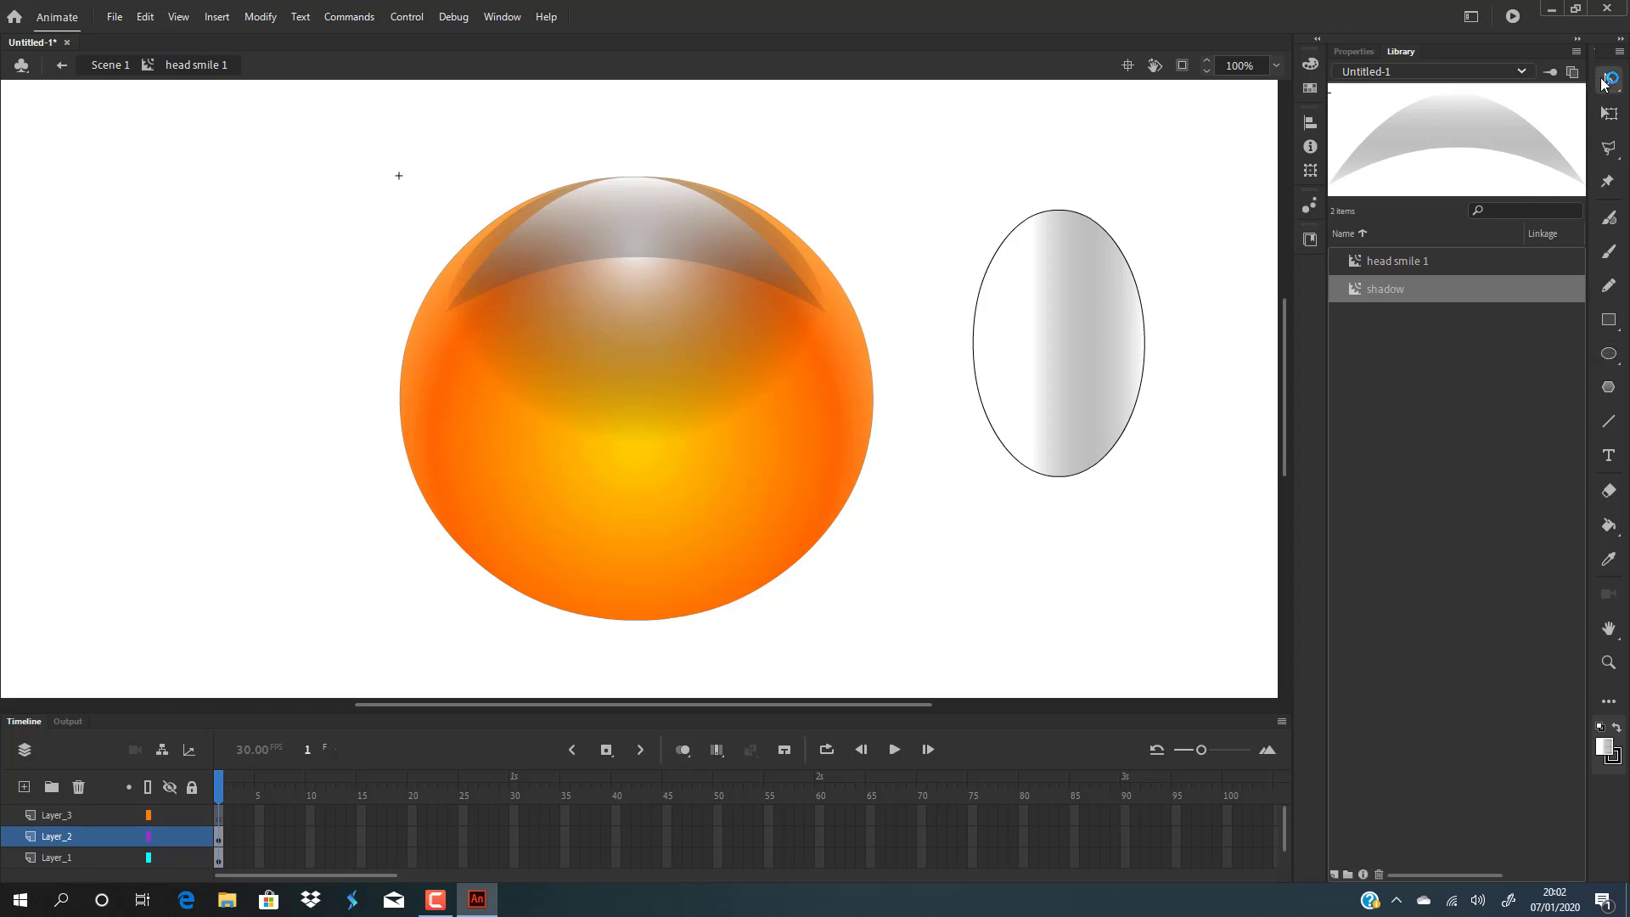
{"action": "left_click", "coordinate": [1115, 238]}
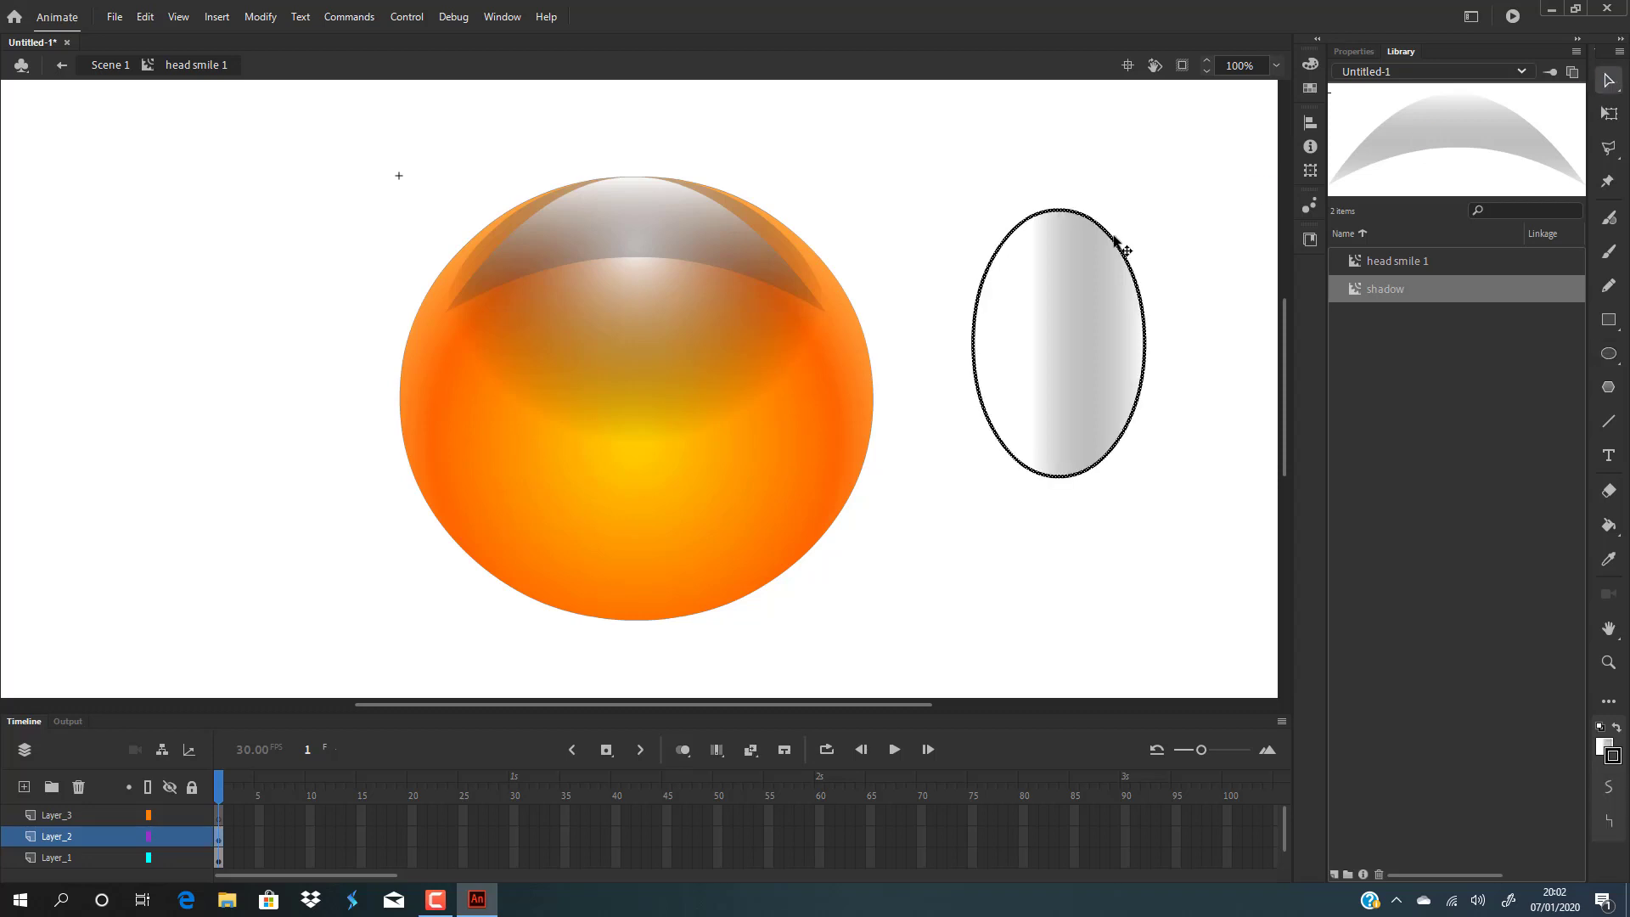
{"action": "key", "text": "Delete"}
Convert the ellipse fill into a movie clip symbol named eye.
{"action": "left_click", "coordinate": [1107, 326]}
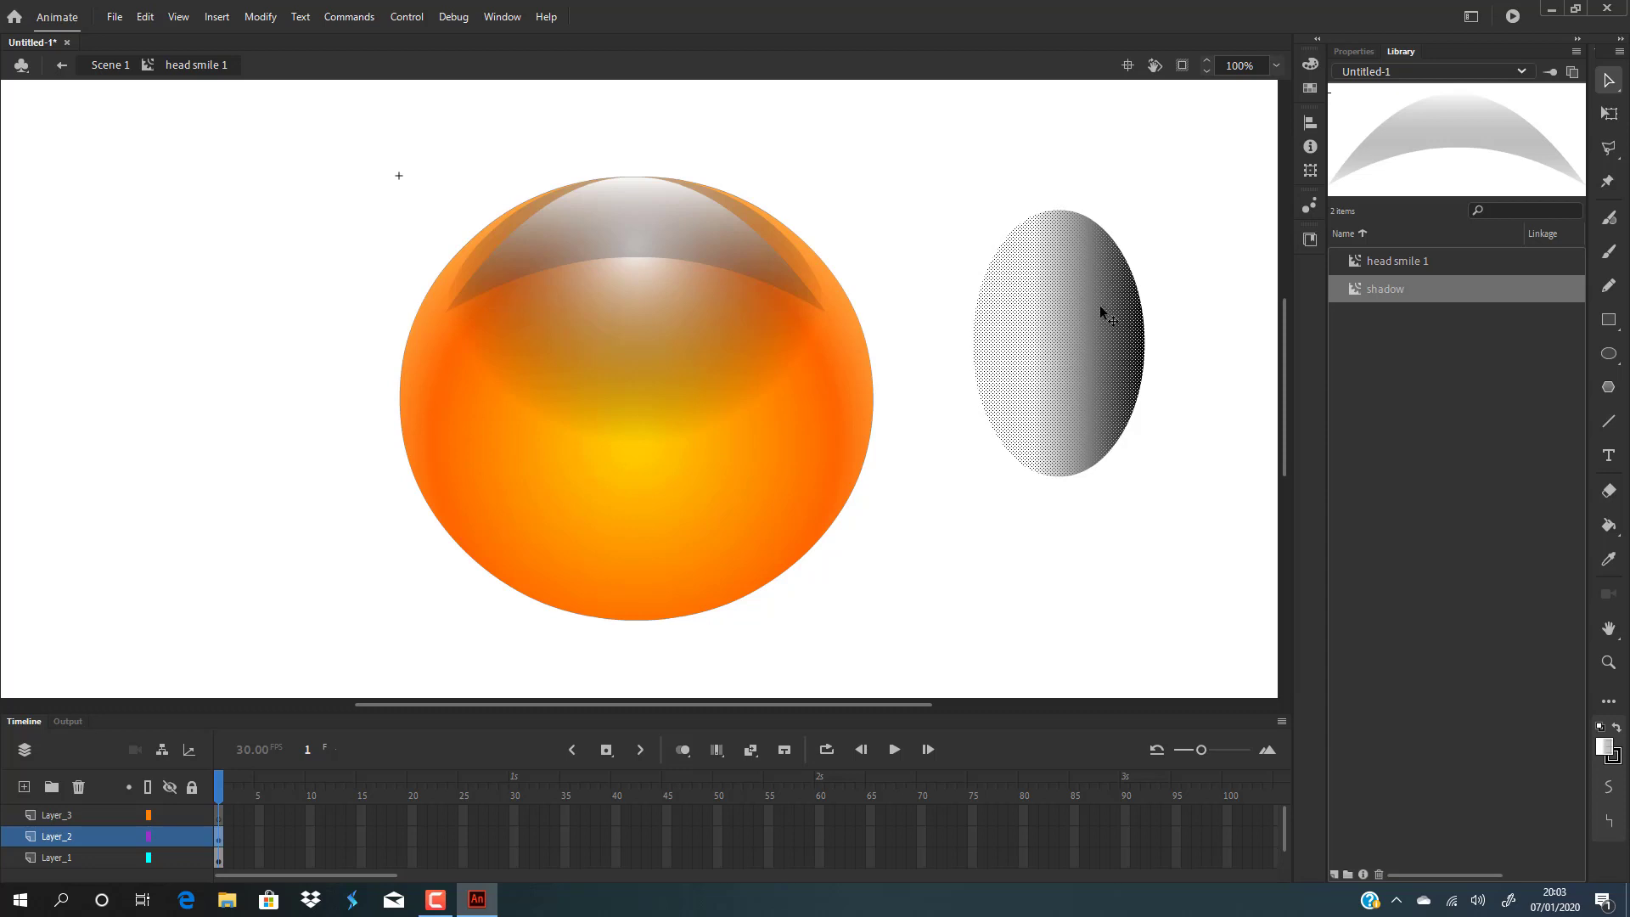
{"action": "left_click", "coordinate": [254, 18]}
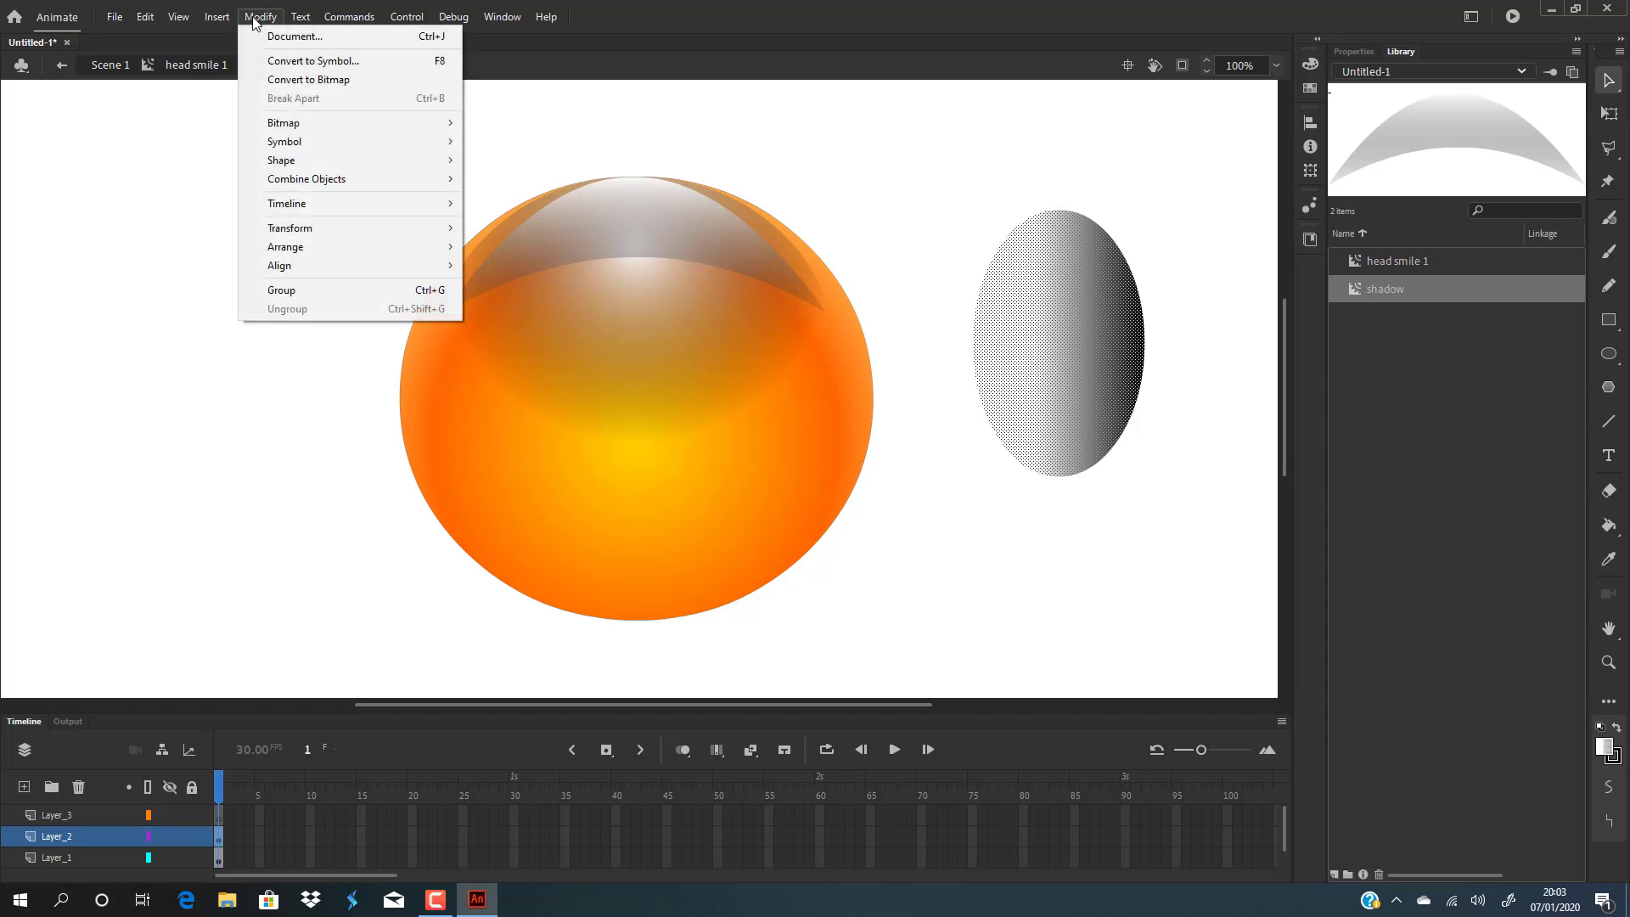
{"action": "left_click", "coordinate": [311, 61]}
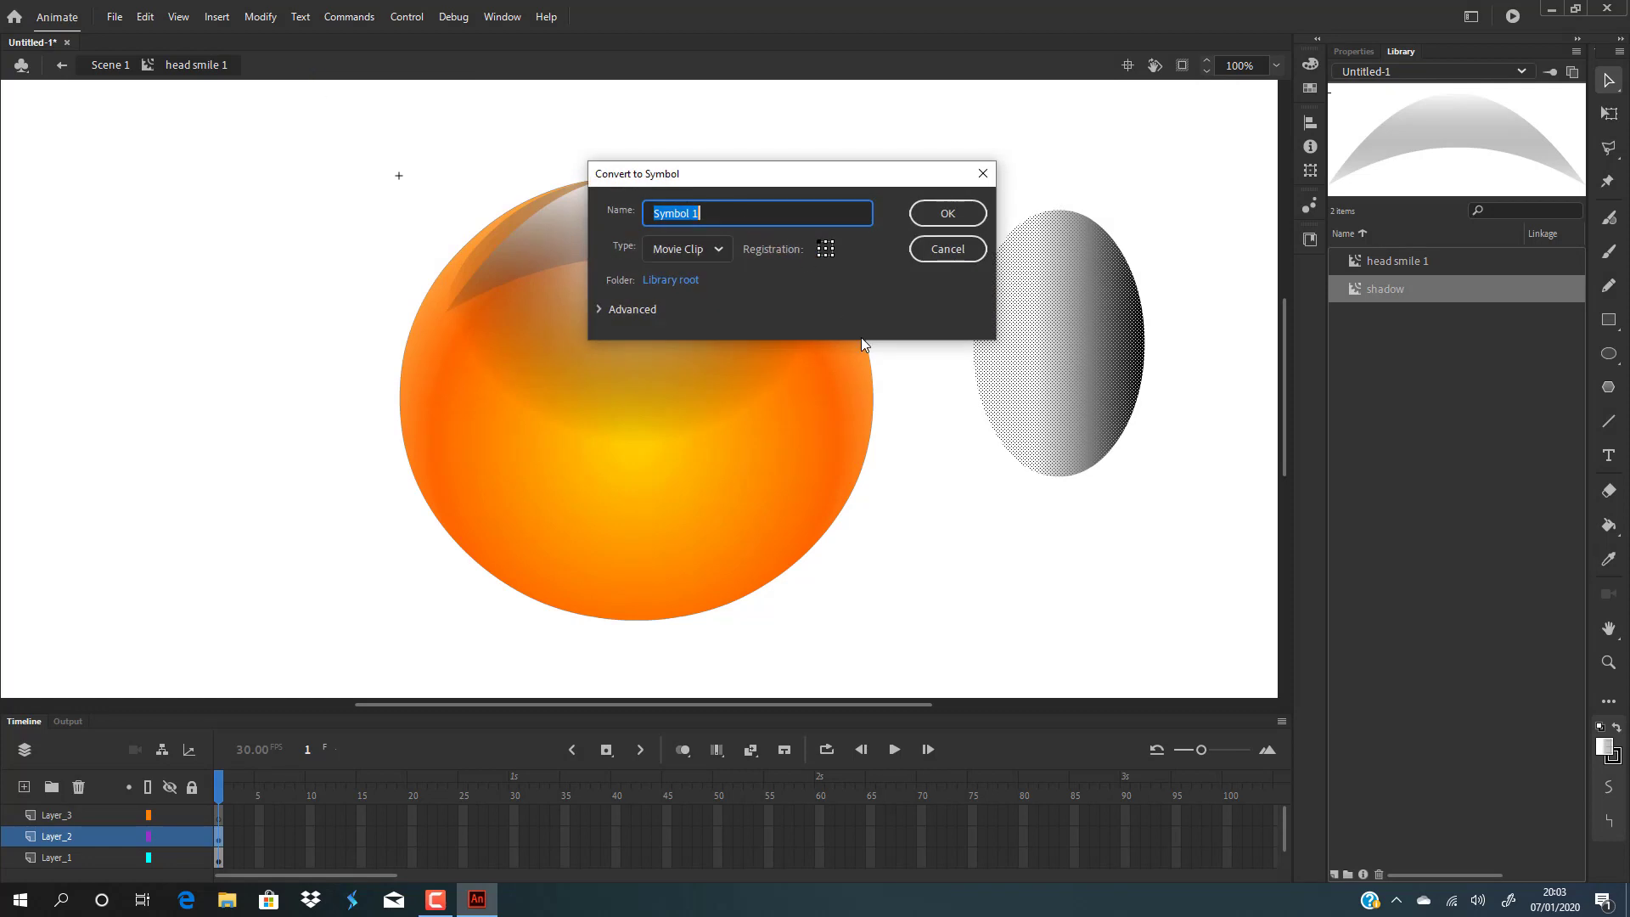
{"action": "type", "text": "eye"}
{"action": "key", "text": "Return"}
Enter the eye symbol and add a second layer above the ellipse layer.
{"action": "double_click", "coordinate": [1068, 317]}
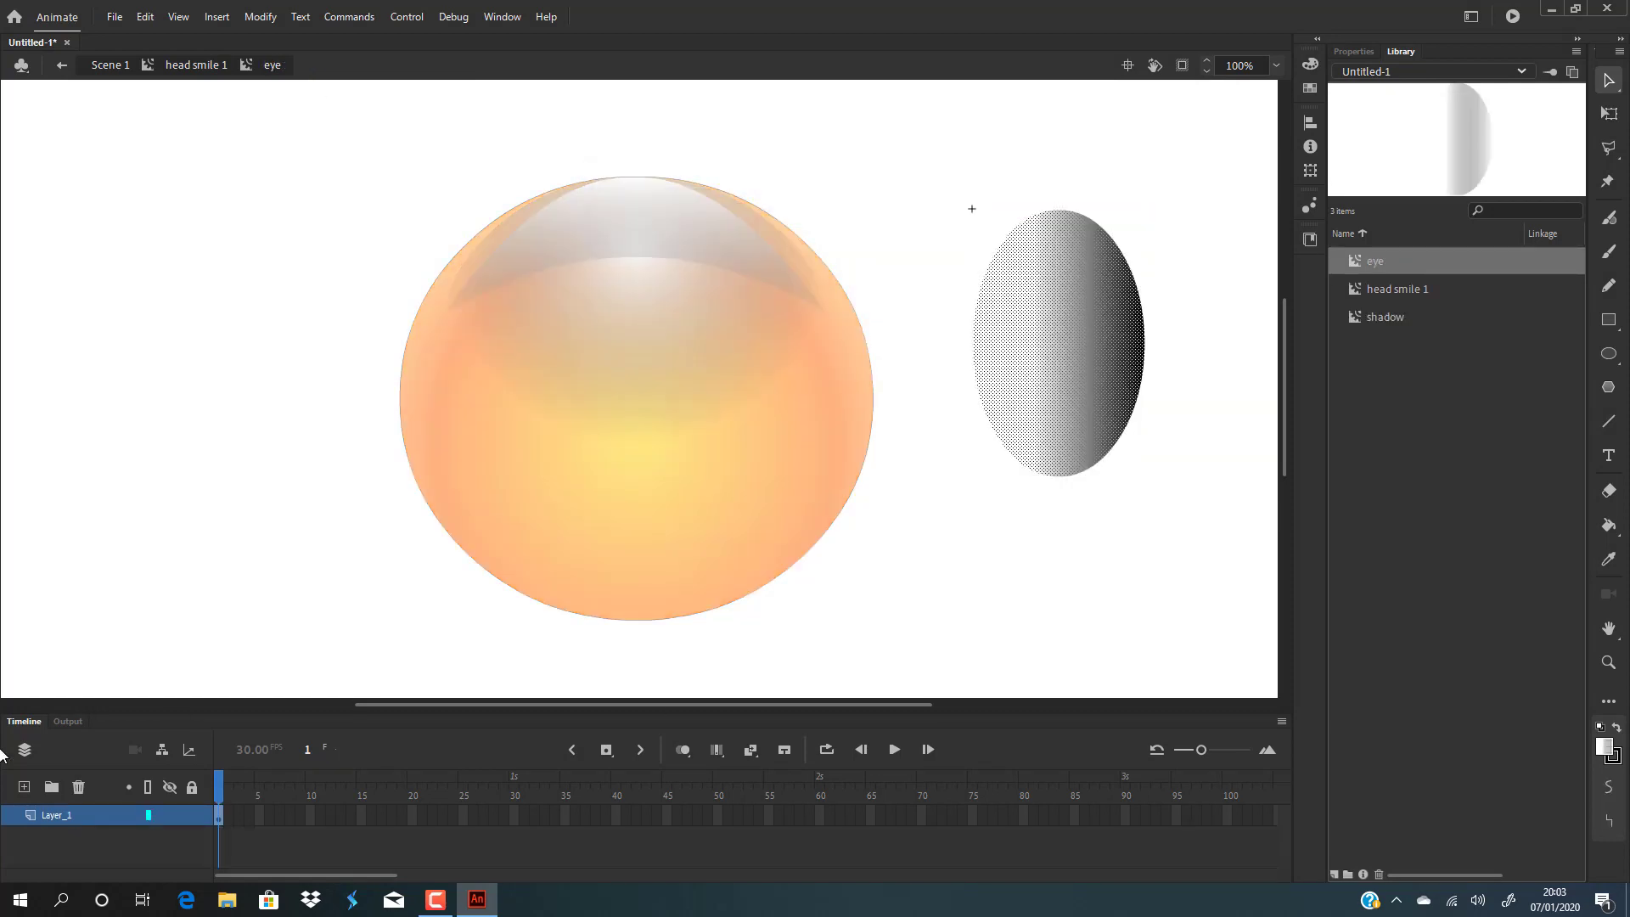
{"action": "left_click", "coordinate": [24, 787]}
{"action": "left_click", "coordinate": [24, 787]}
{"action": "left_click", "coordinate": [23, 787]}
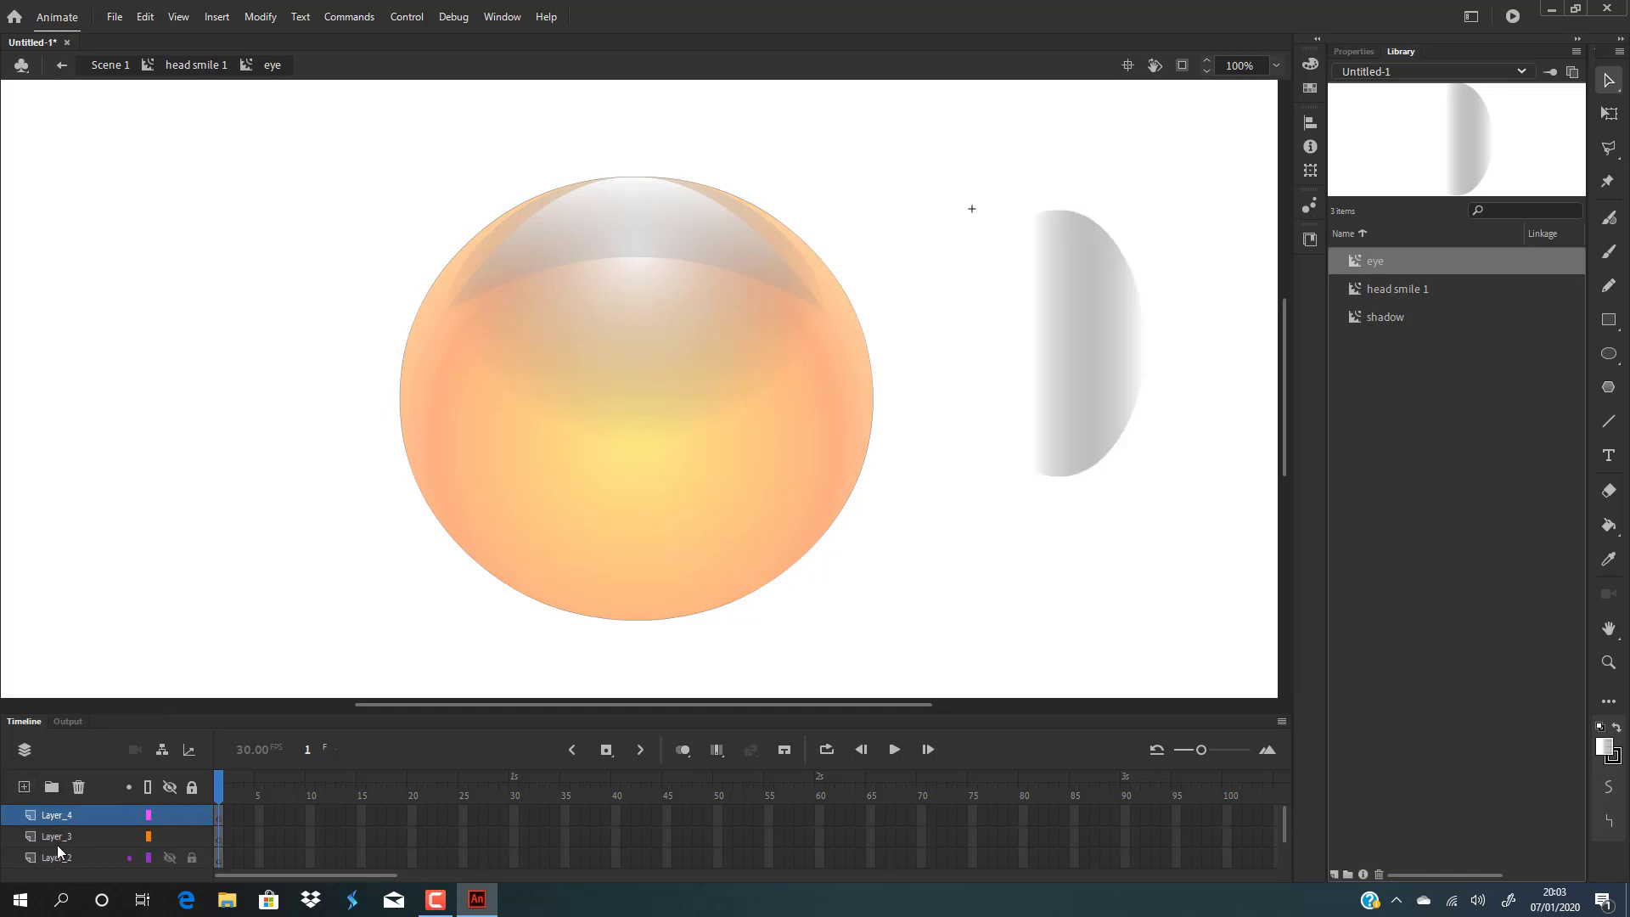
{"action": "scroll", "coordinate": [58, 846], "scroll_direction": "down", "scroll_amount": 2}
{"action": "left_click", "coordinate": [59, 815]}
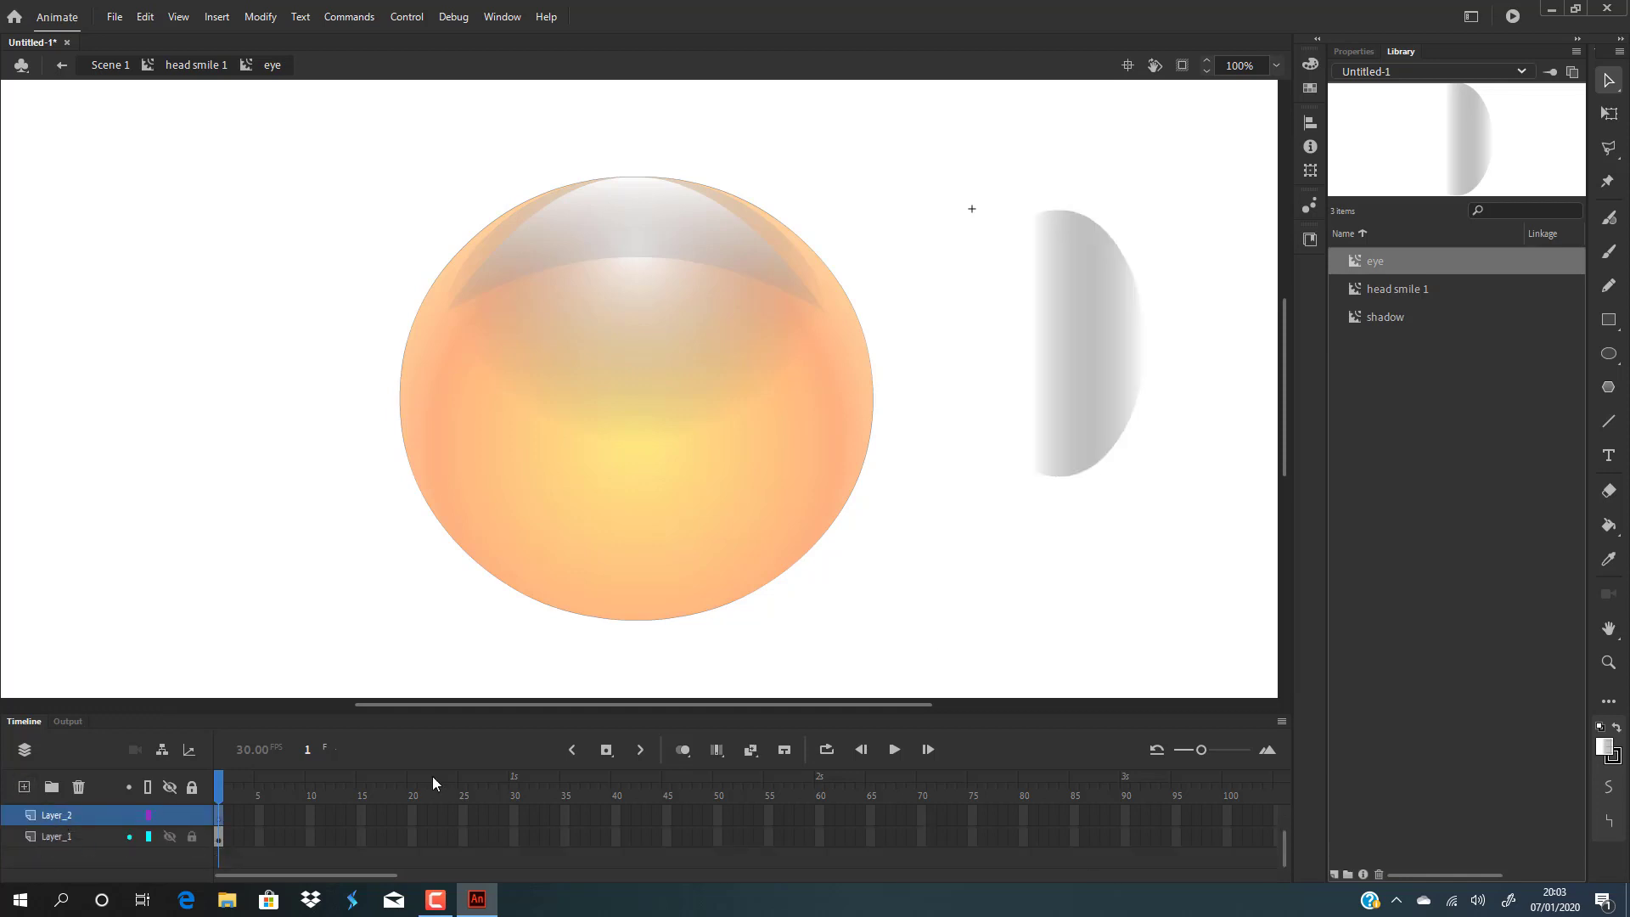
Fill the eye ellipse with solid white and move it onto the left side of the head.
{"action": "left_click", "coordinate": [1098, 381]}
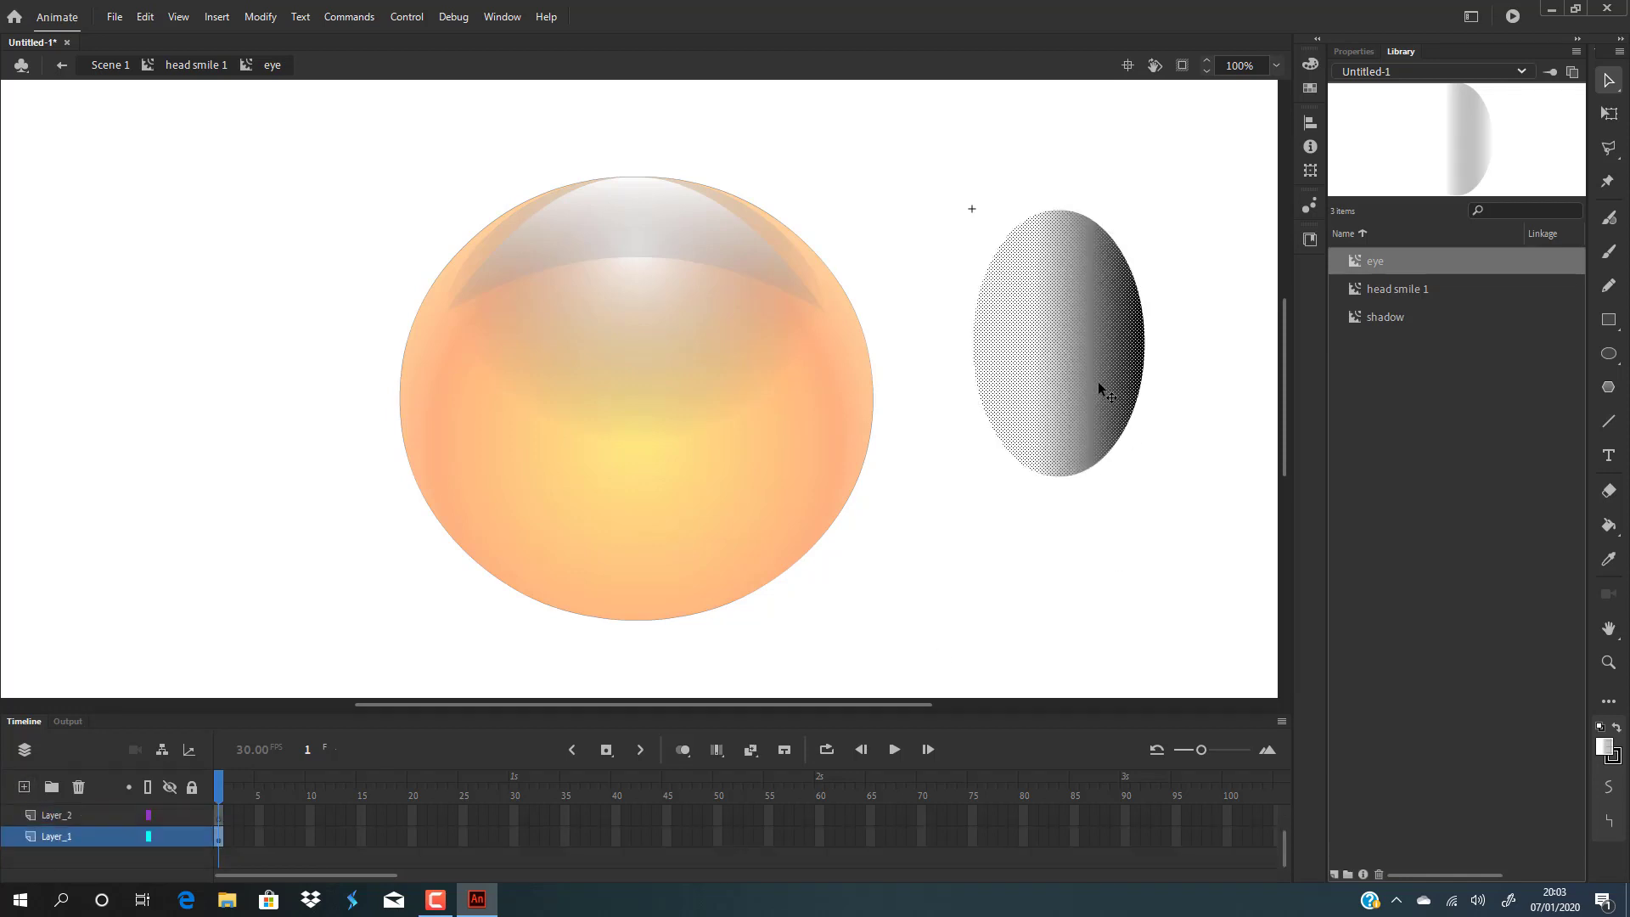
{"action": "left_click", "coordinate": [1309, 66]}
{"action": "left_click", "coordinate": [1048, 87]}
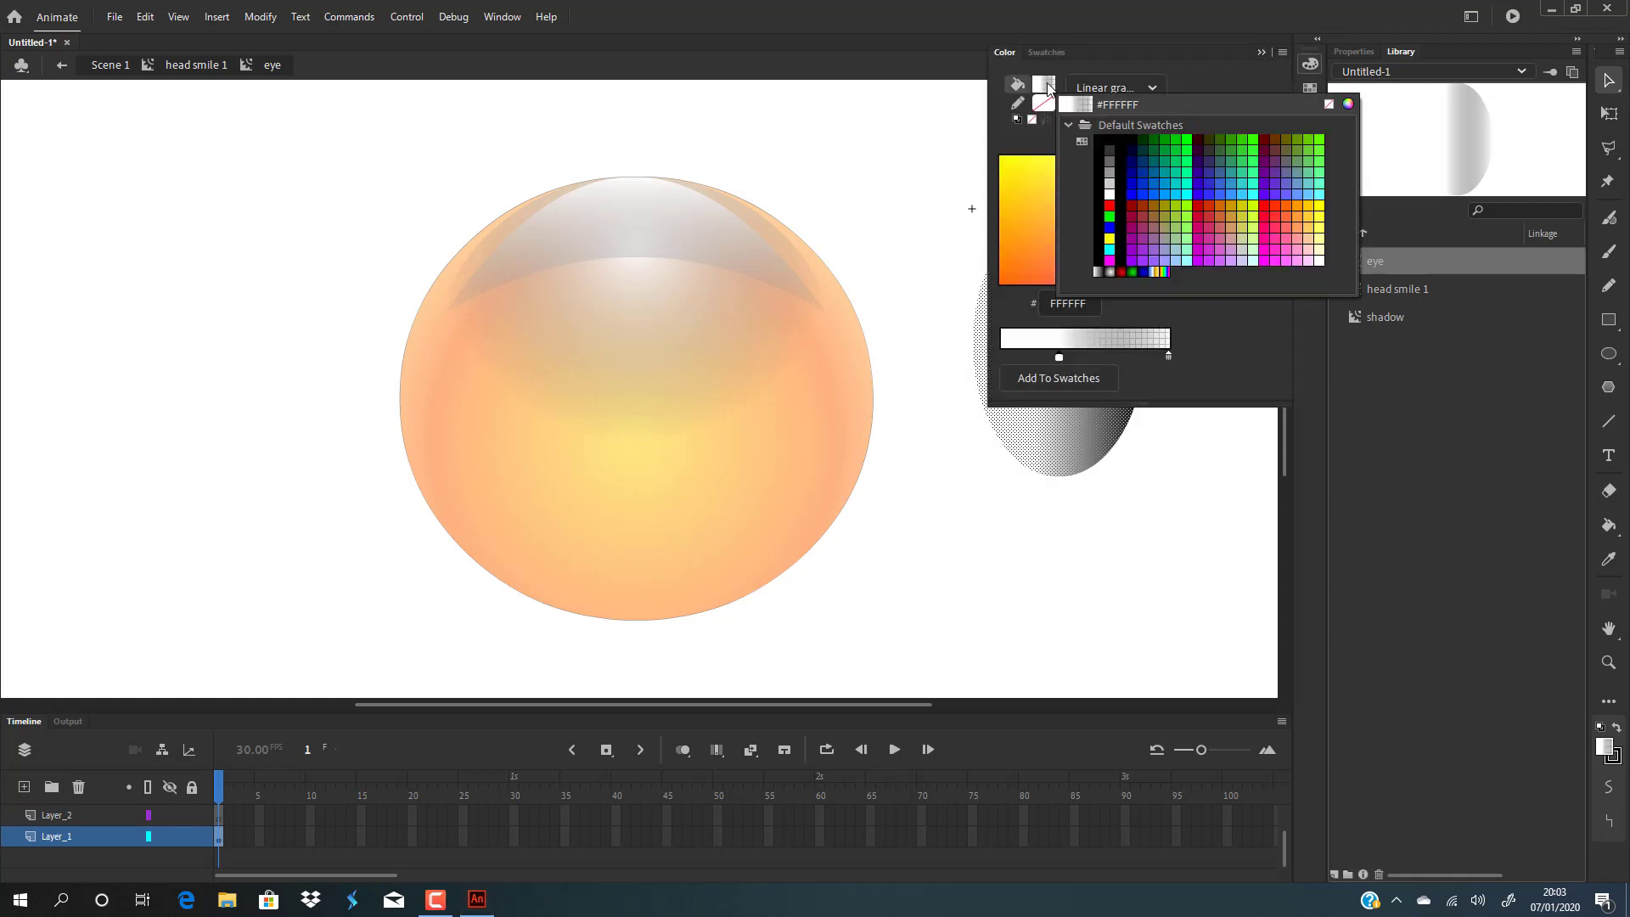
{"action": "left_click", "coordinate": [1112, 195]}
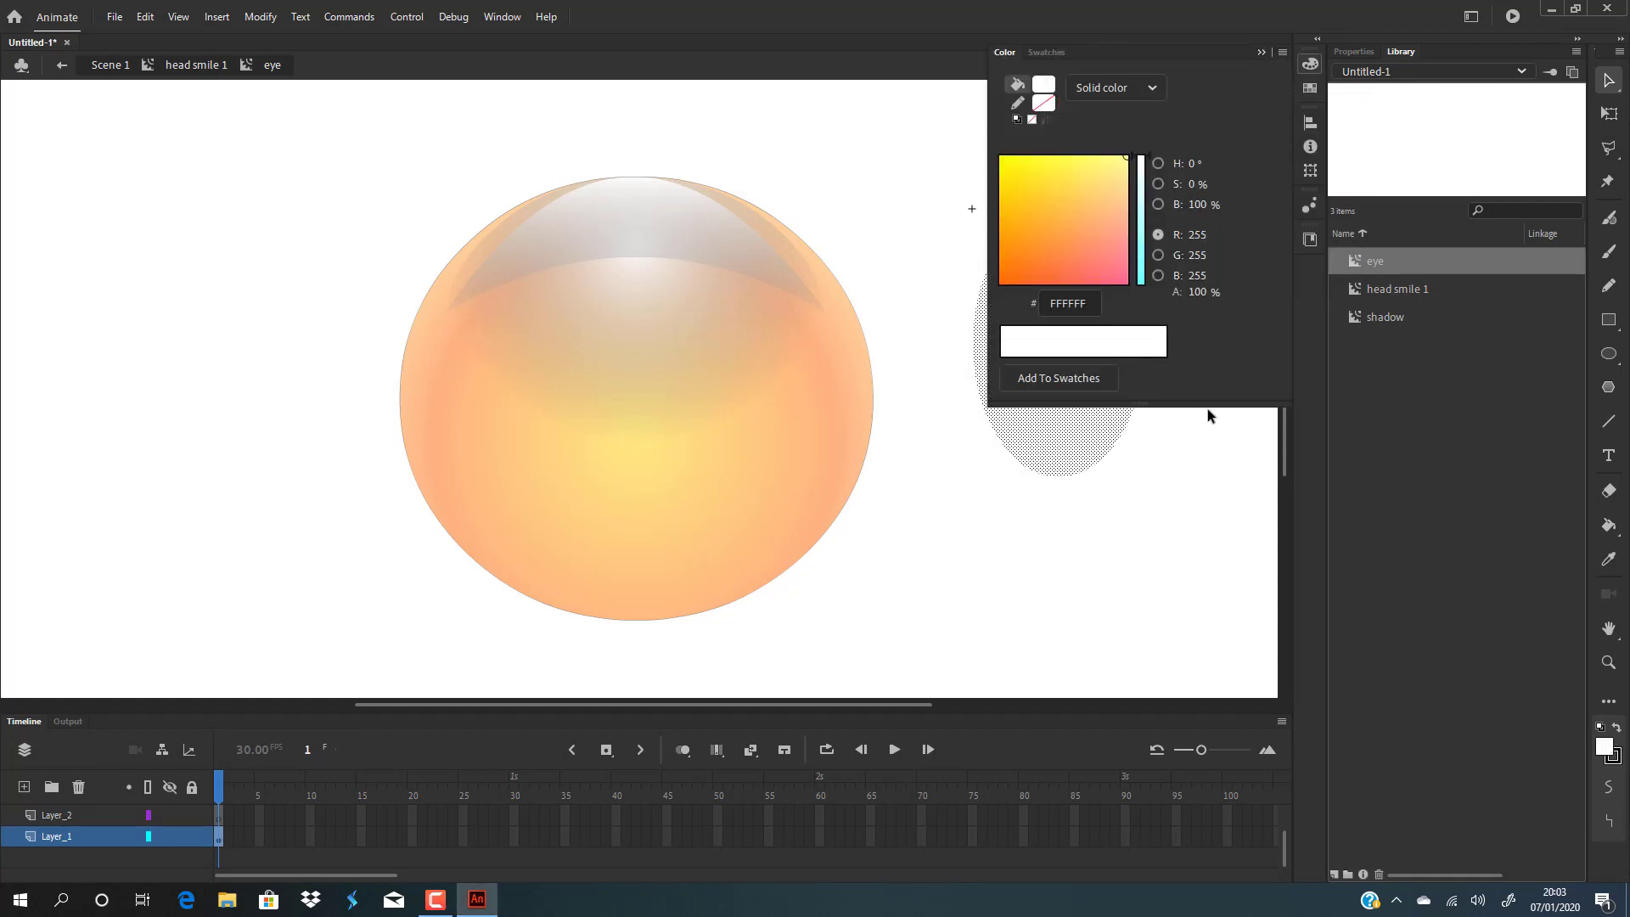
{"action": "left_click", "coordinate": [1055, 353]}
{"action": "left_click_drag", "start_coordinate": [1070, 331], "coordinate": [586, 338]}
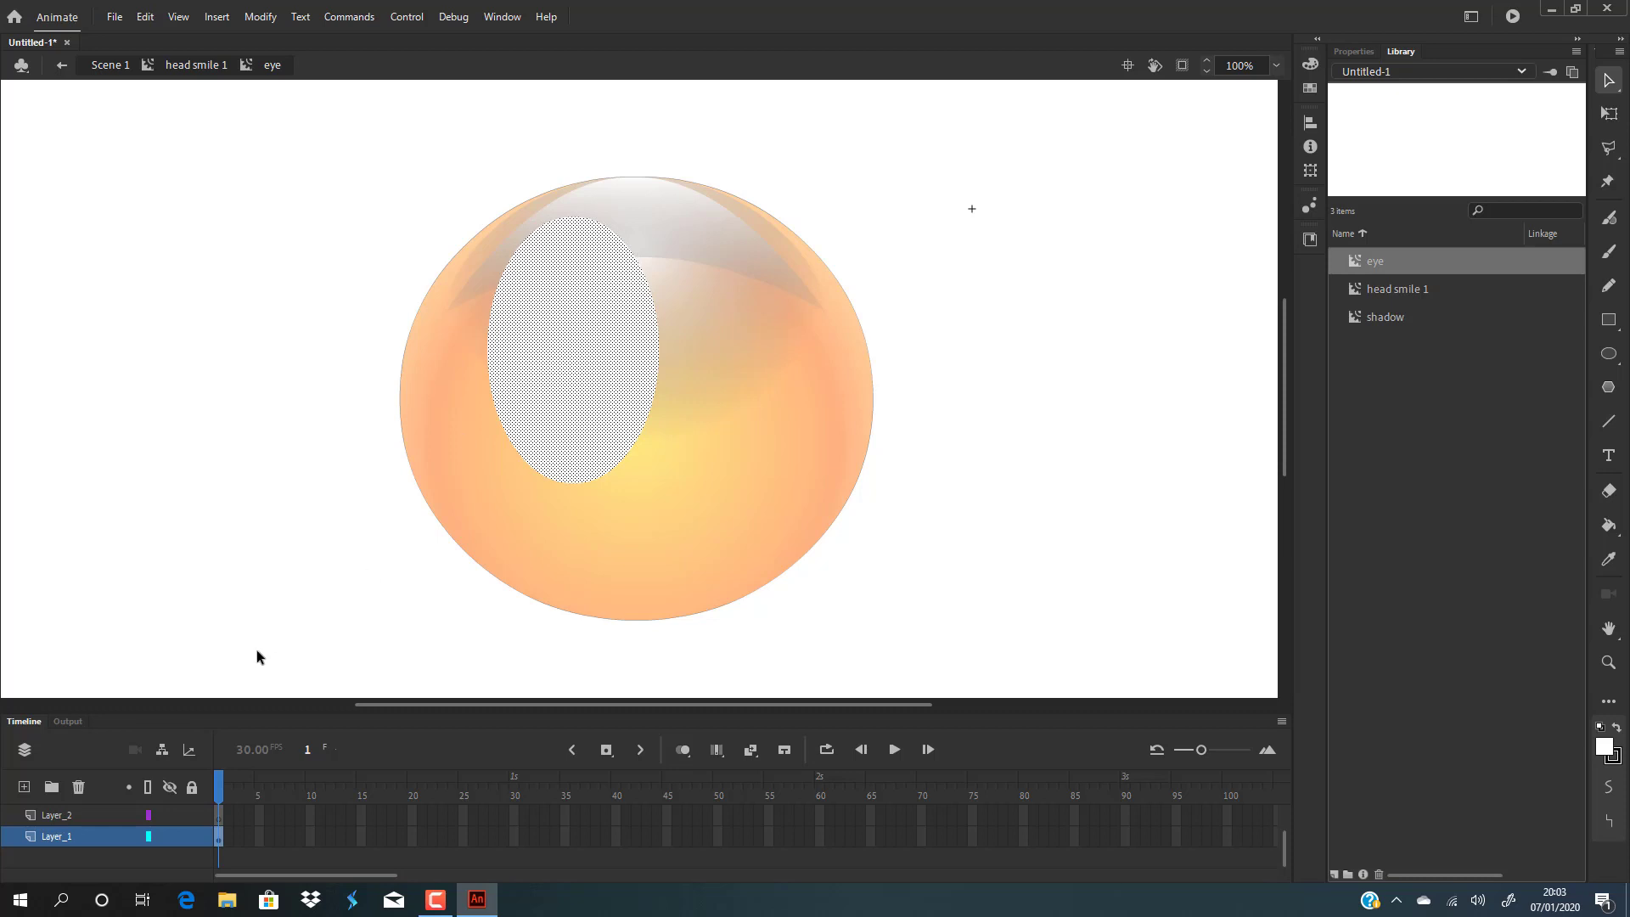
Lock Layer_1 and cut away the lower part of the Layer_2 eye shape, leaving a curved upper lid.
{"action": "left_click", "coordinate": [75, 817]}
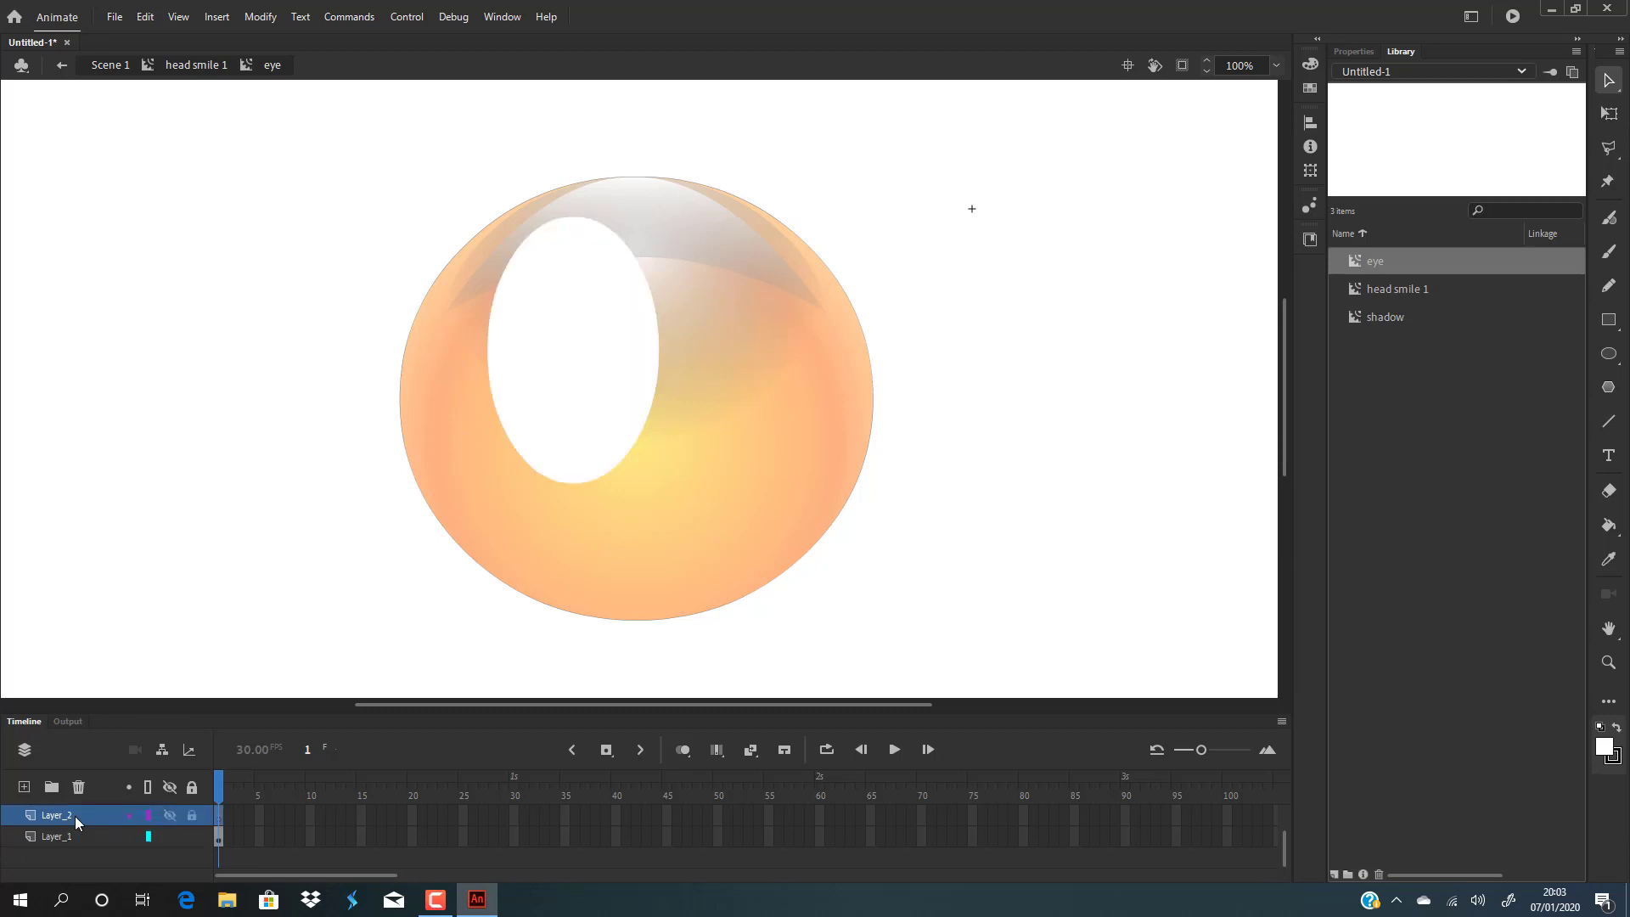
{"action": "left_click", "coordinate": [75, 816]}
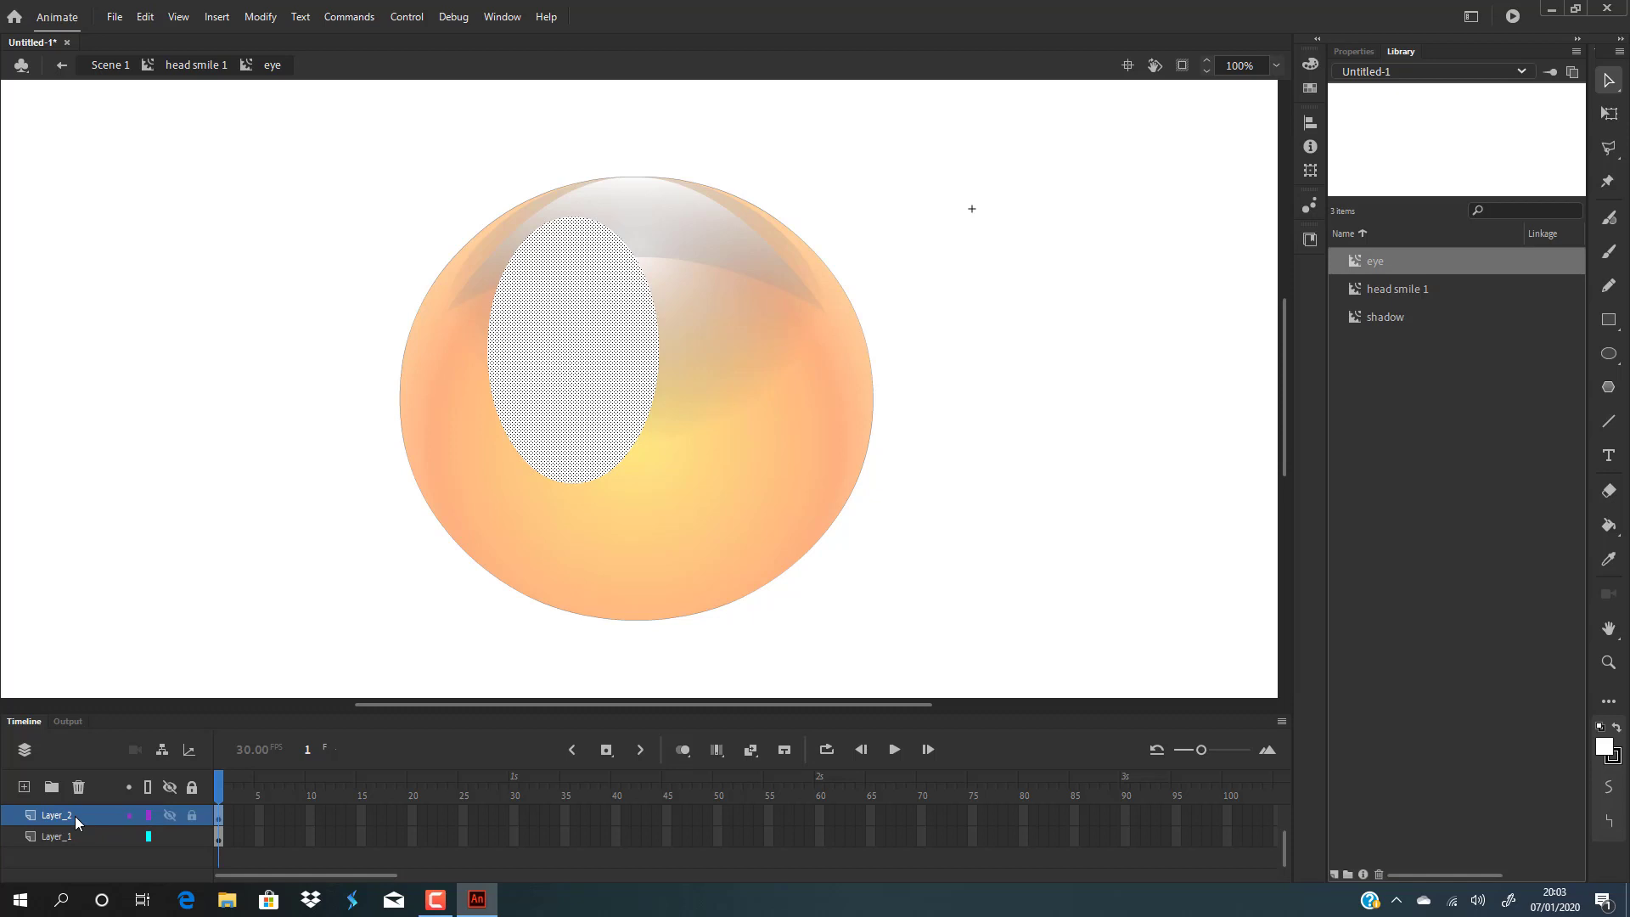
{"action": "left_click", "coordinate": [192, 836]}
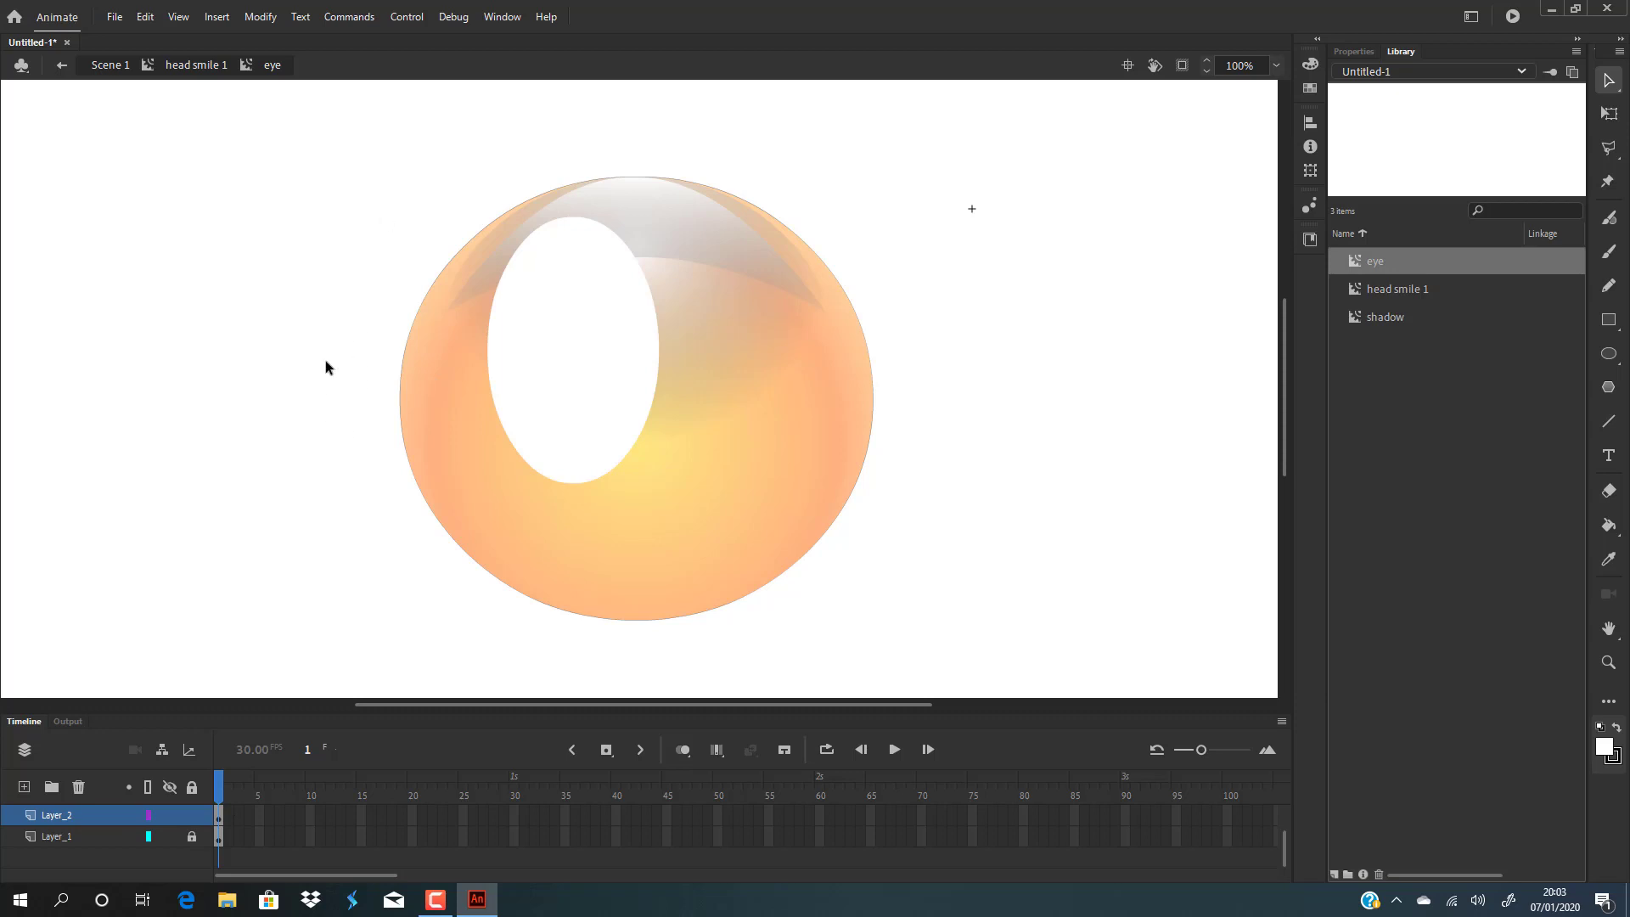
{"action": "left_click_drag", "start_coordinate": [324, 362], "coordinate": [829, 500]}
{"action": "left_click", "coordinate": [828, 496]}
{"action": "left_click", "coordinate": [73, 813]}
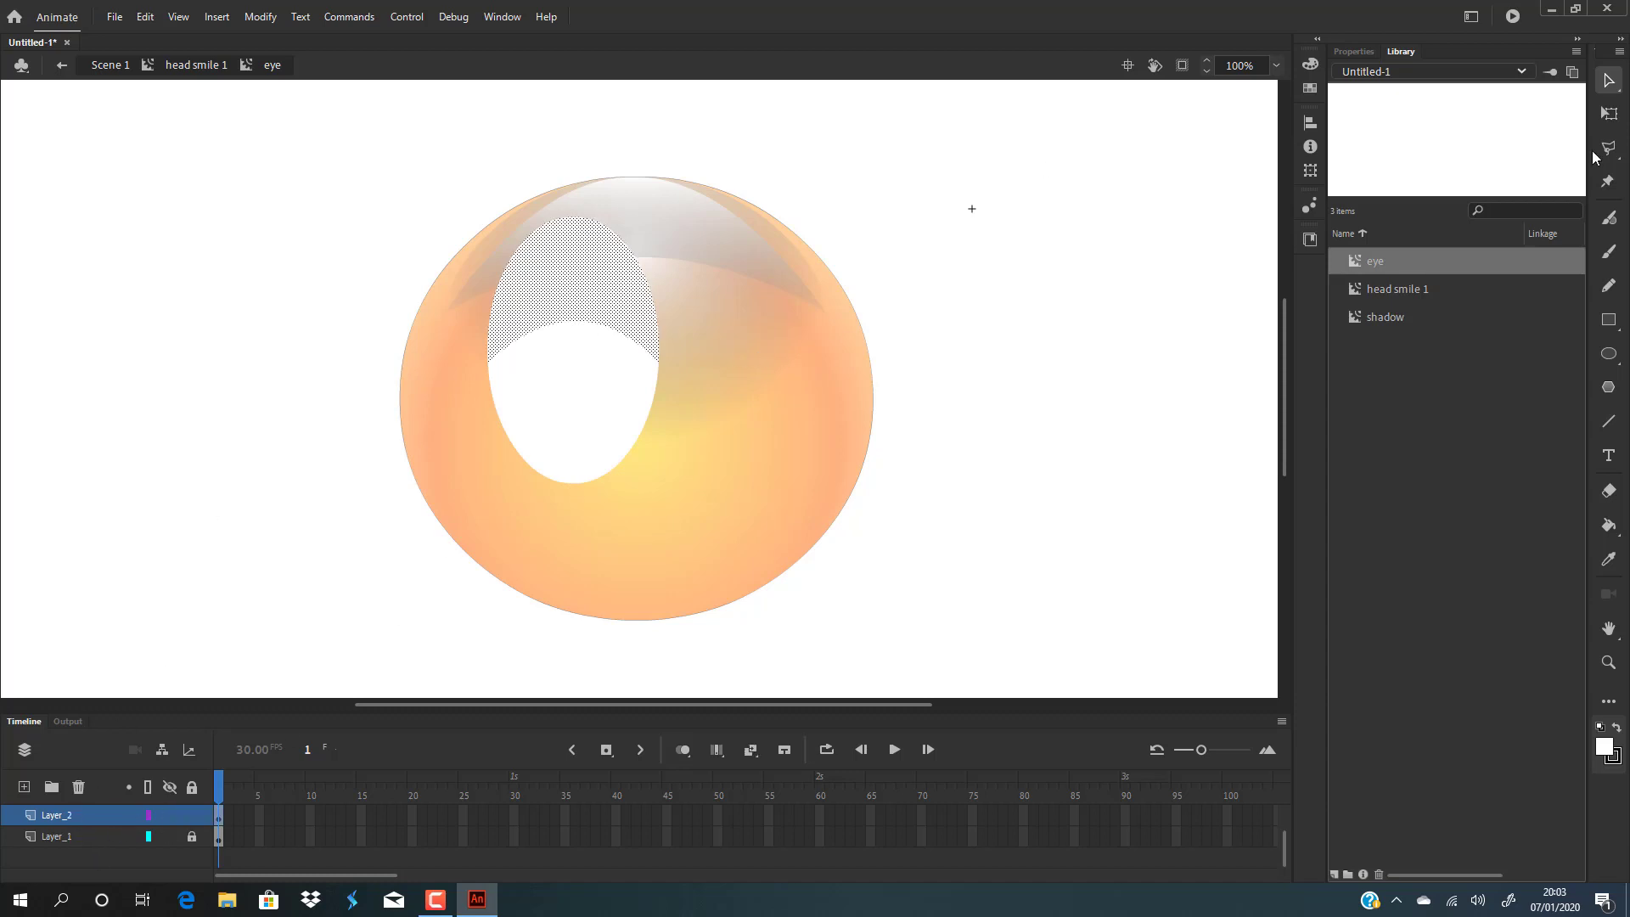
Fill the lid shape with a radial gradient from light orange FFCA71 to yellow FFFF00.
{"action": "left_click", "coordinate": [1311, 64]}
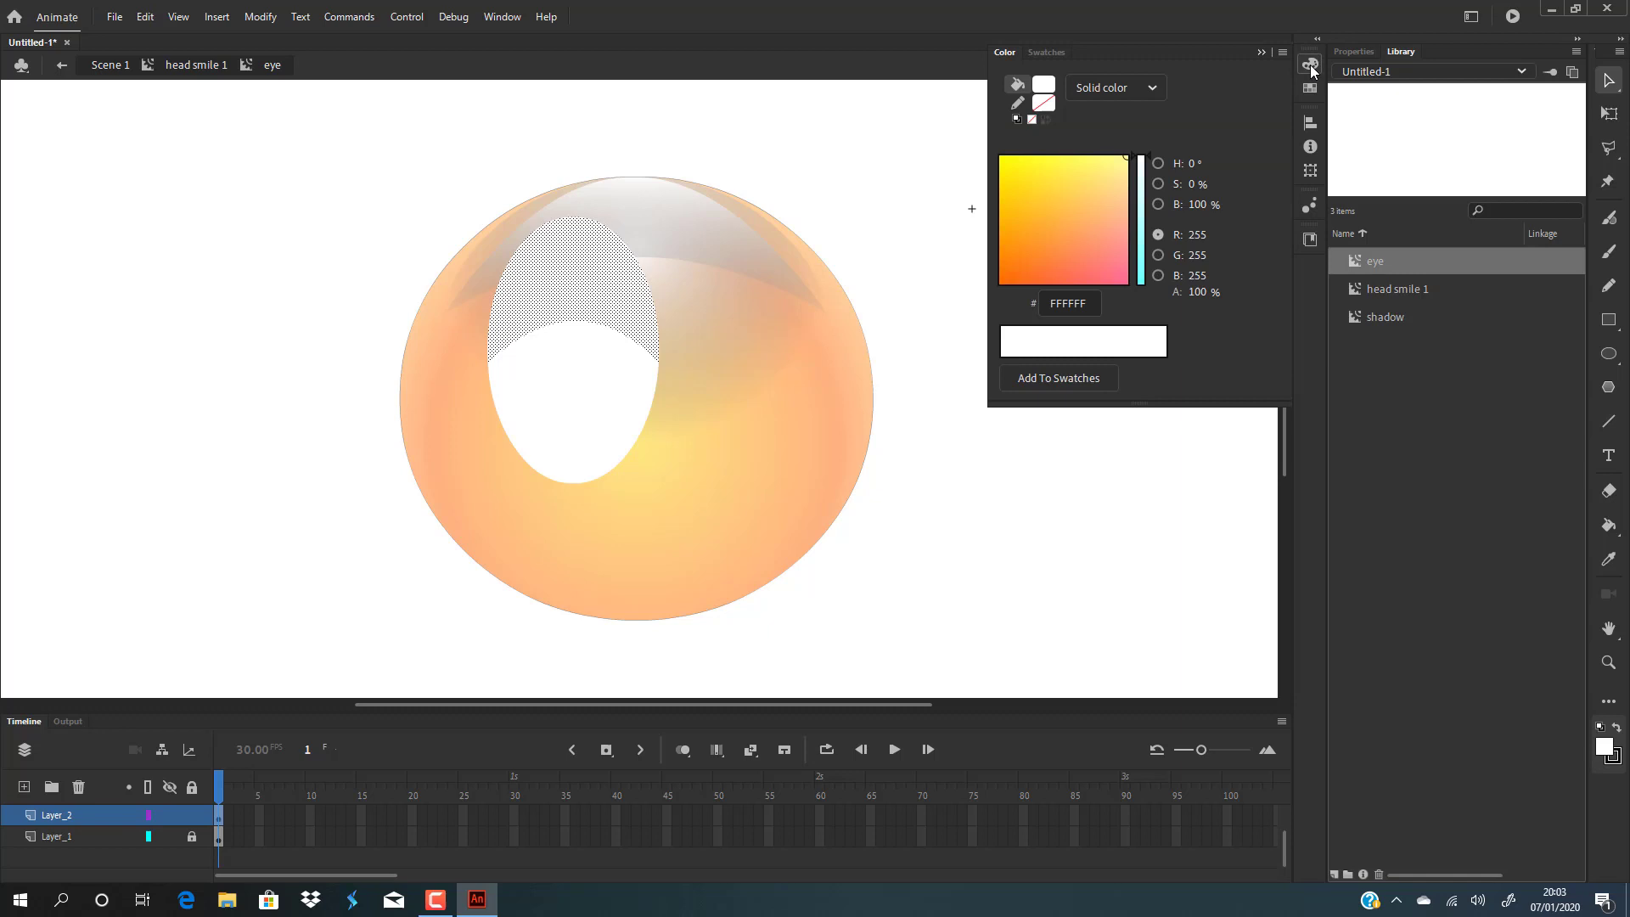
{"action": "left_click", "coordinate": [1159, 86]}
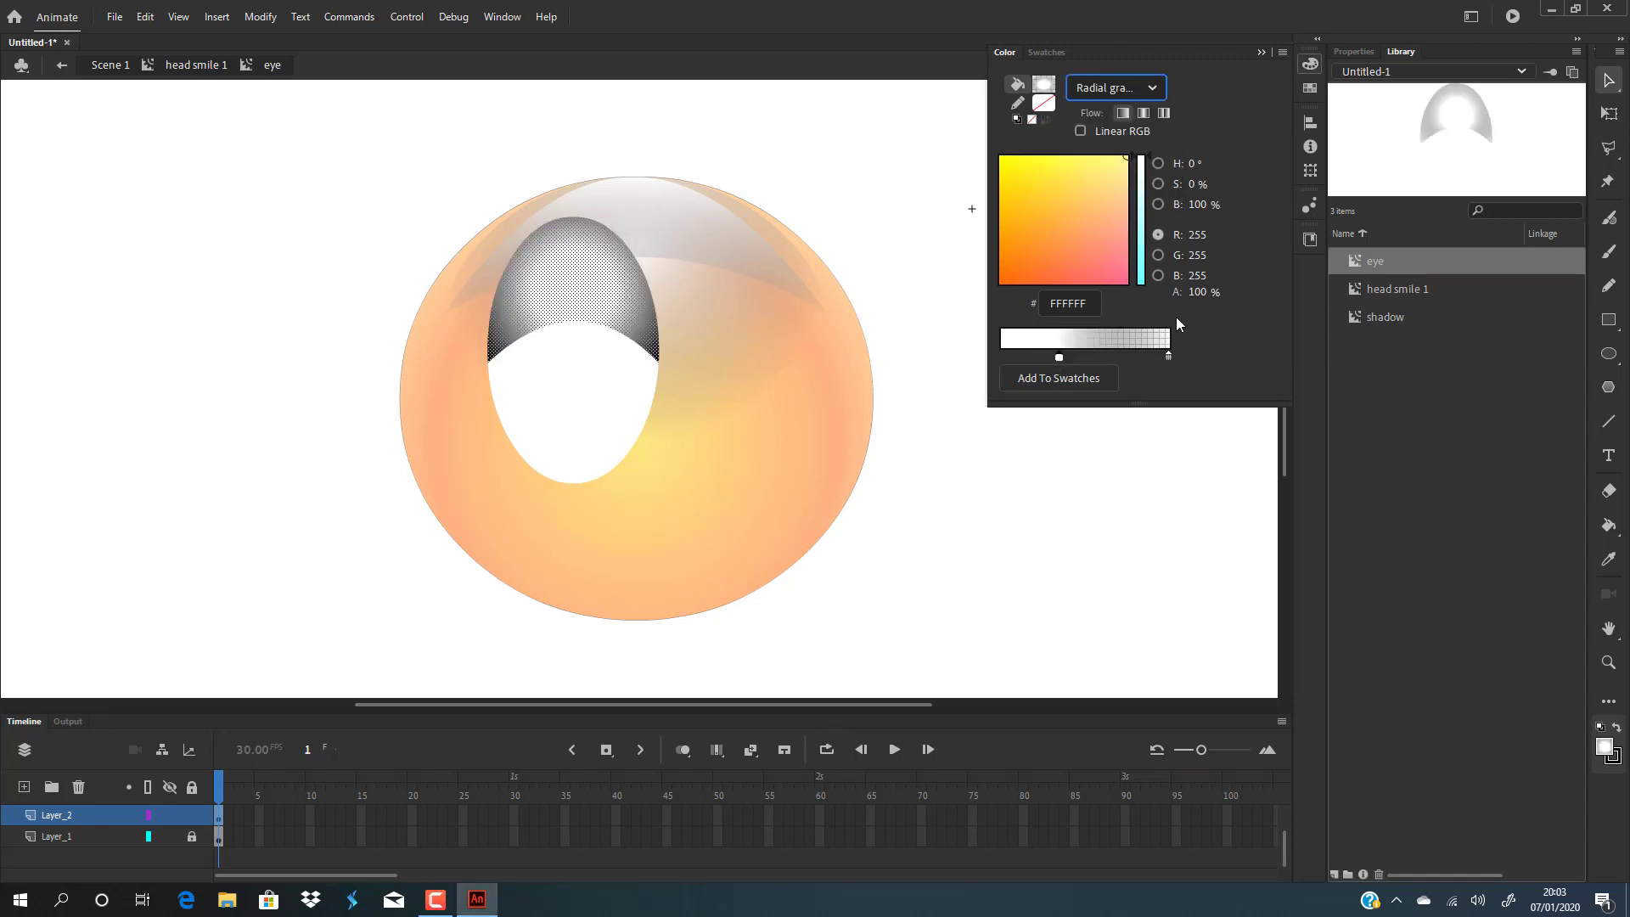
{"action": "left_click", "coordinate": [1055, 181]}
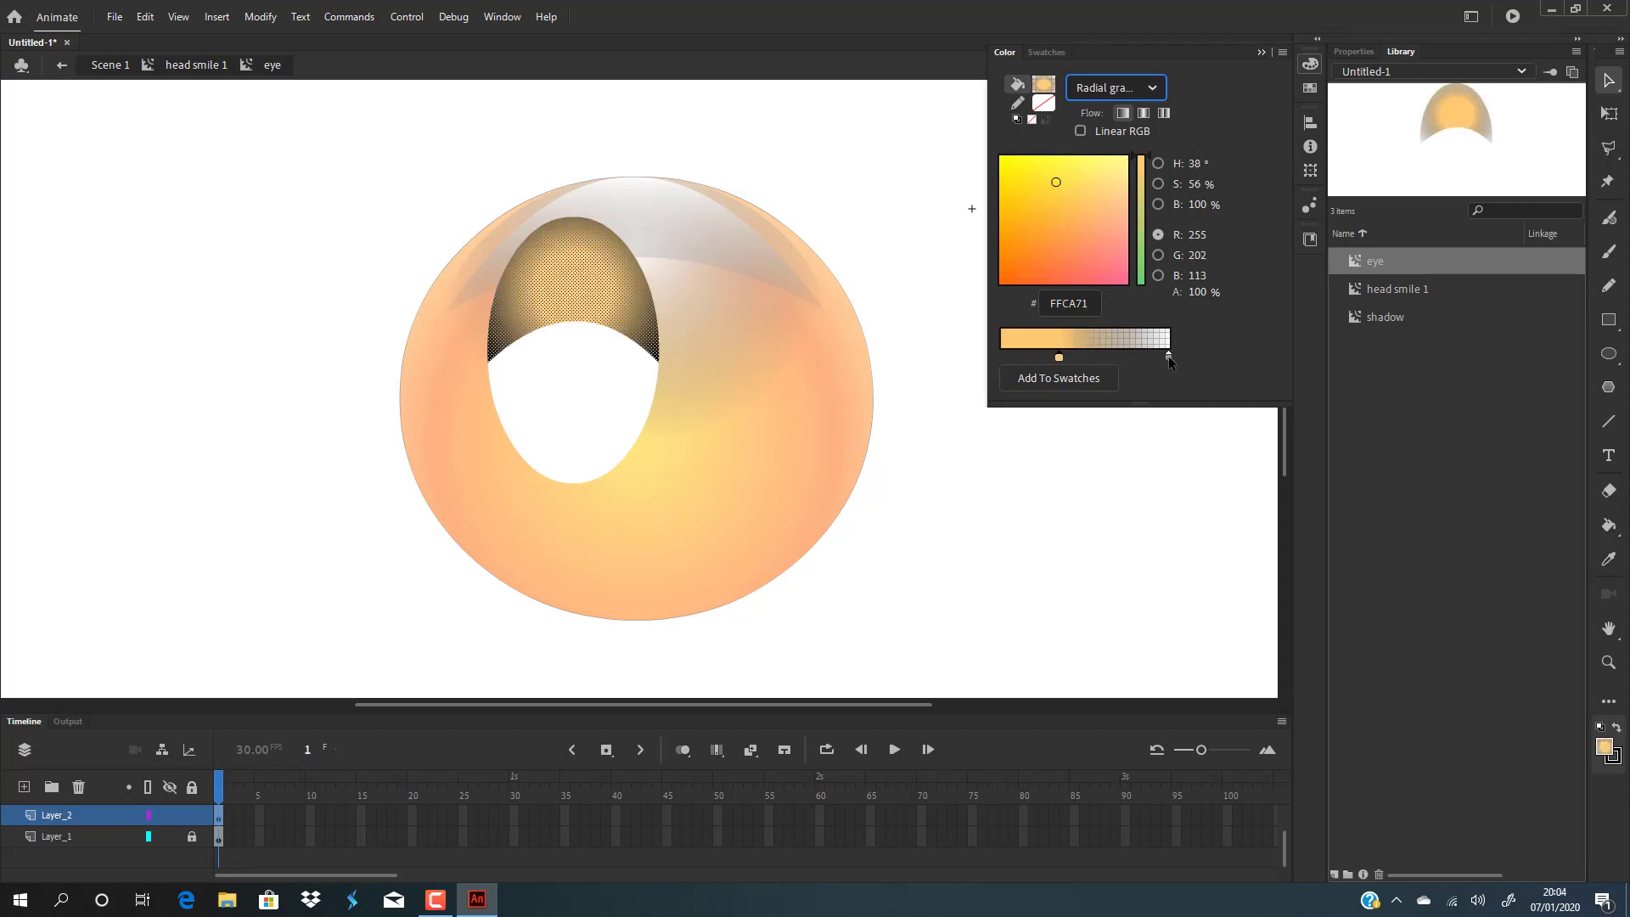
{"action": "left_click", "coordinate": [1168, 355]}
{"action": "left_click_drag", "start_coordinate": [1197, 292], "coordinate": [1368, 286]}
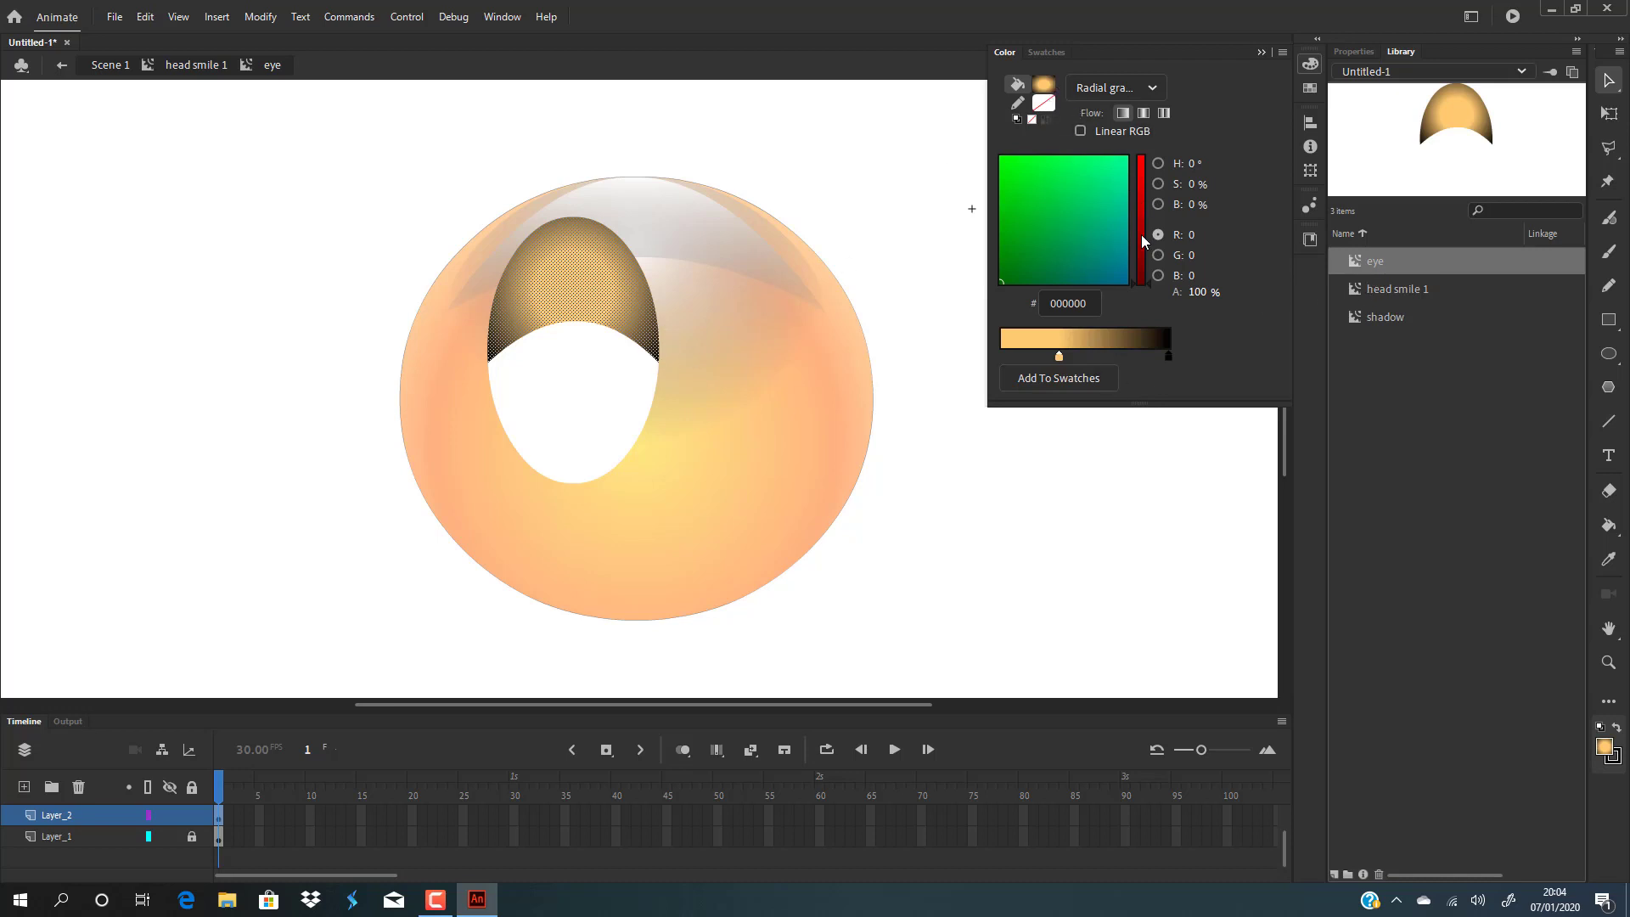
{"action": "double_click", "coordinate": [1169, 357]}
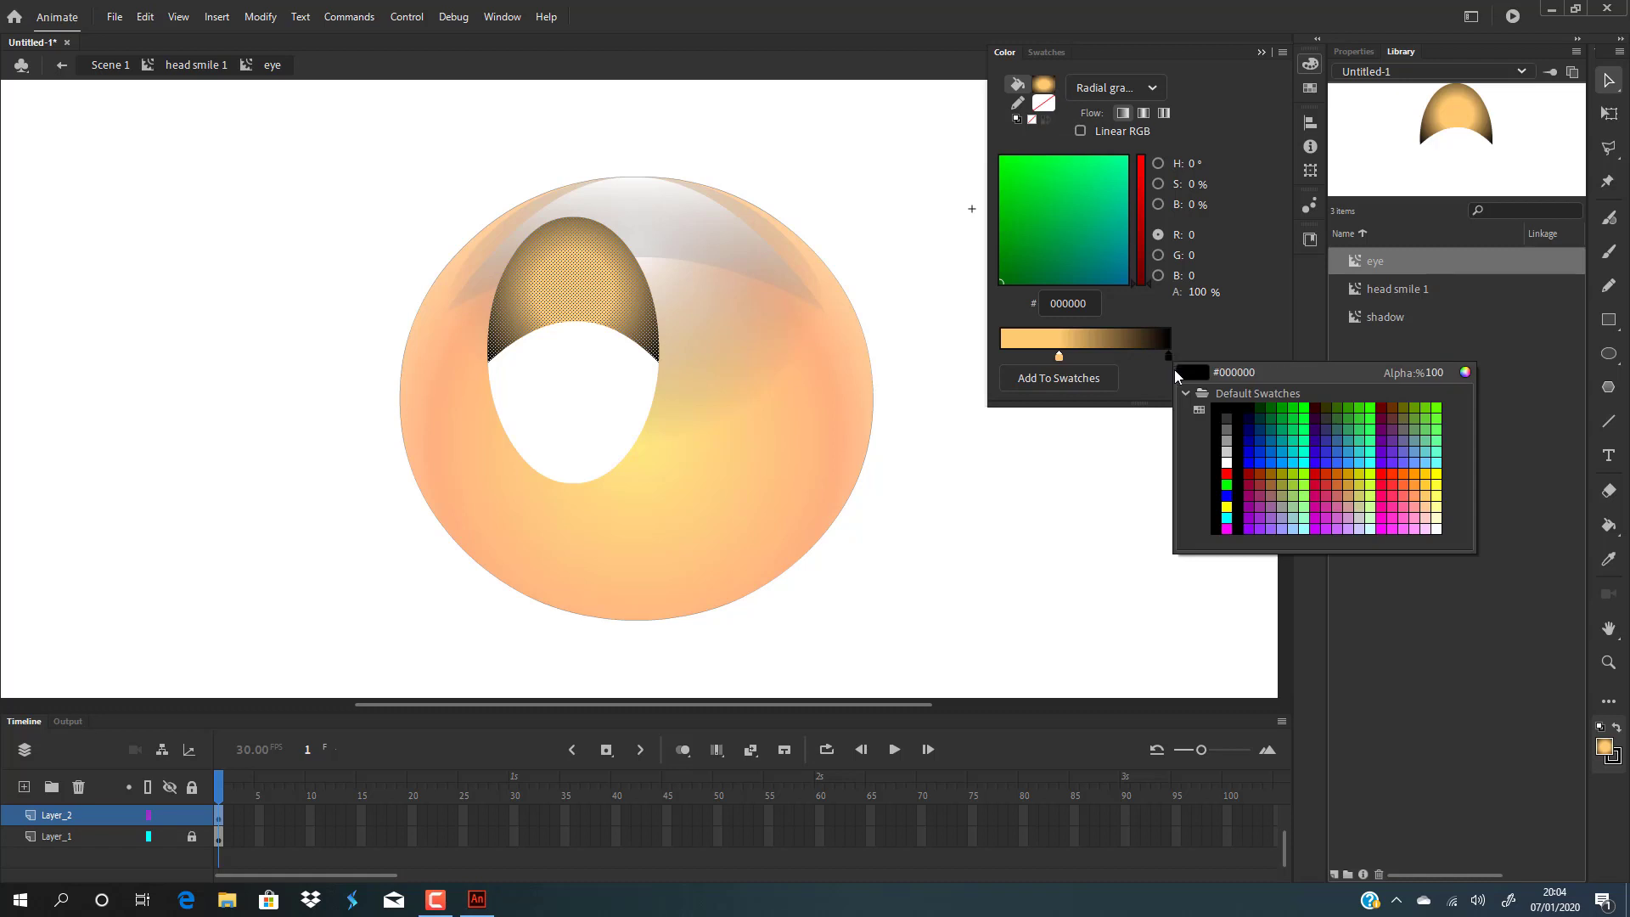
{"action": "left_click", "coordinate": [1439, 478]}
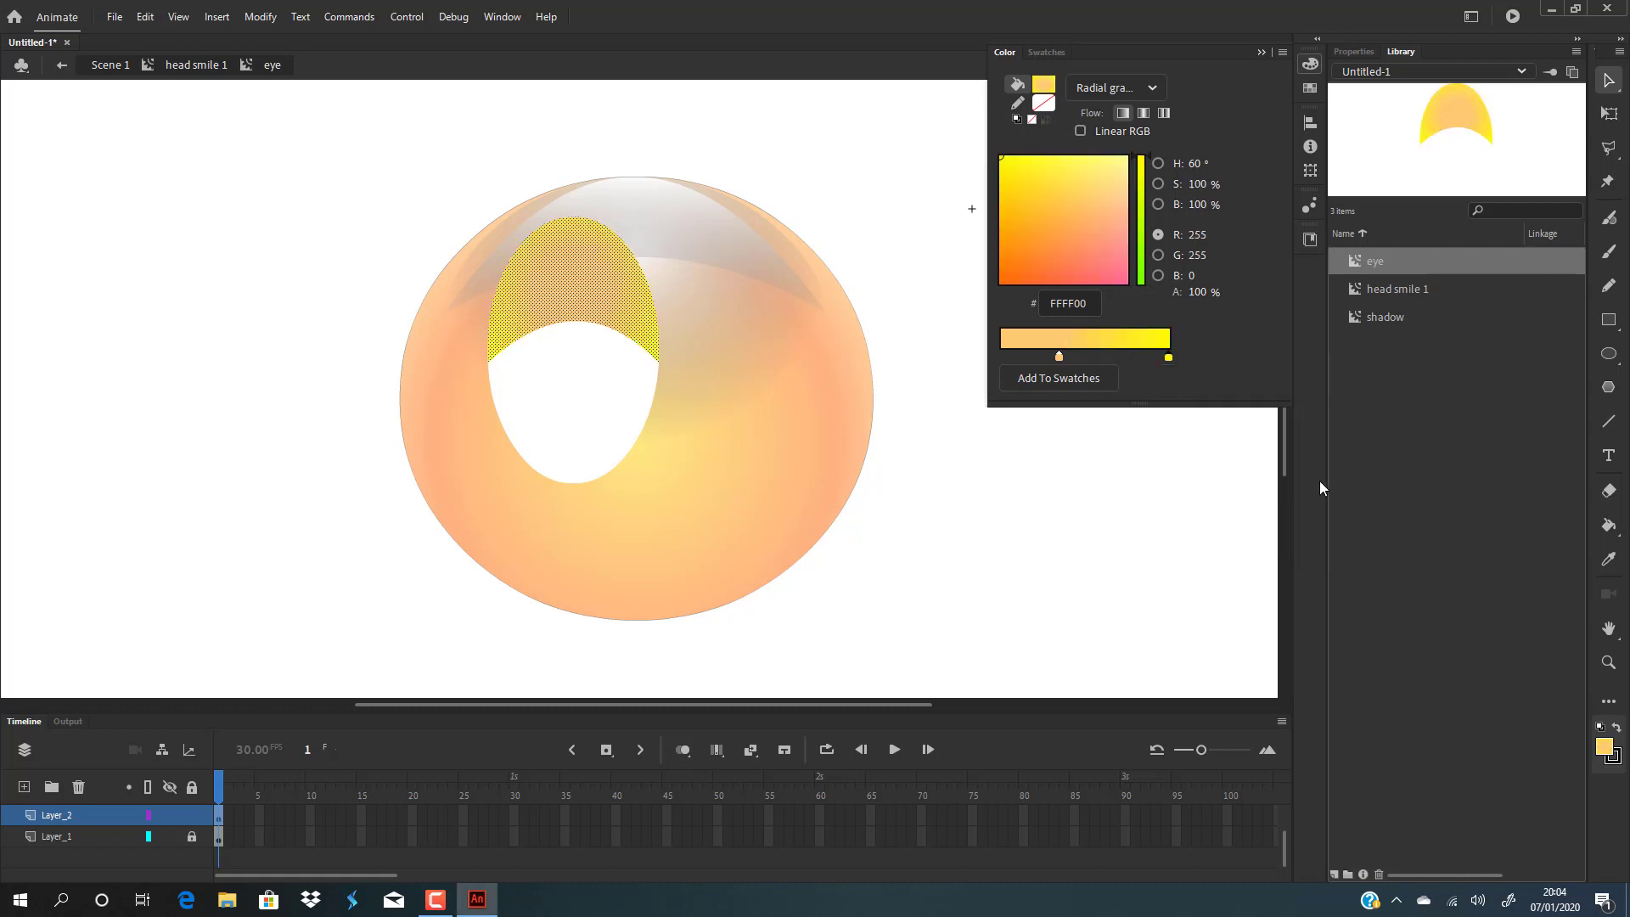
{"action": "left_click", "coordinate": [908, 508]}
Edit the lid gradient: set the inner stop to orange FF6600, add a pink FFBEE5 centre stop, and slide the orange stop outward.
{"action": "left_click", "coordinate": [608, 284]}
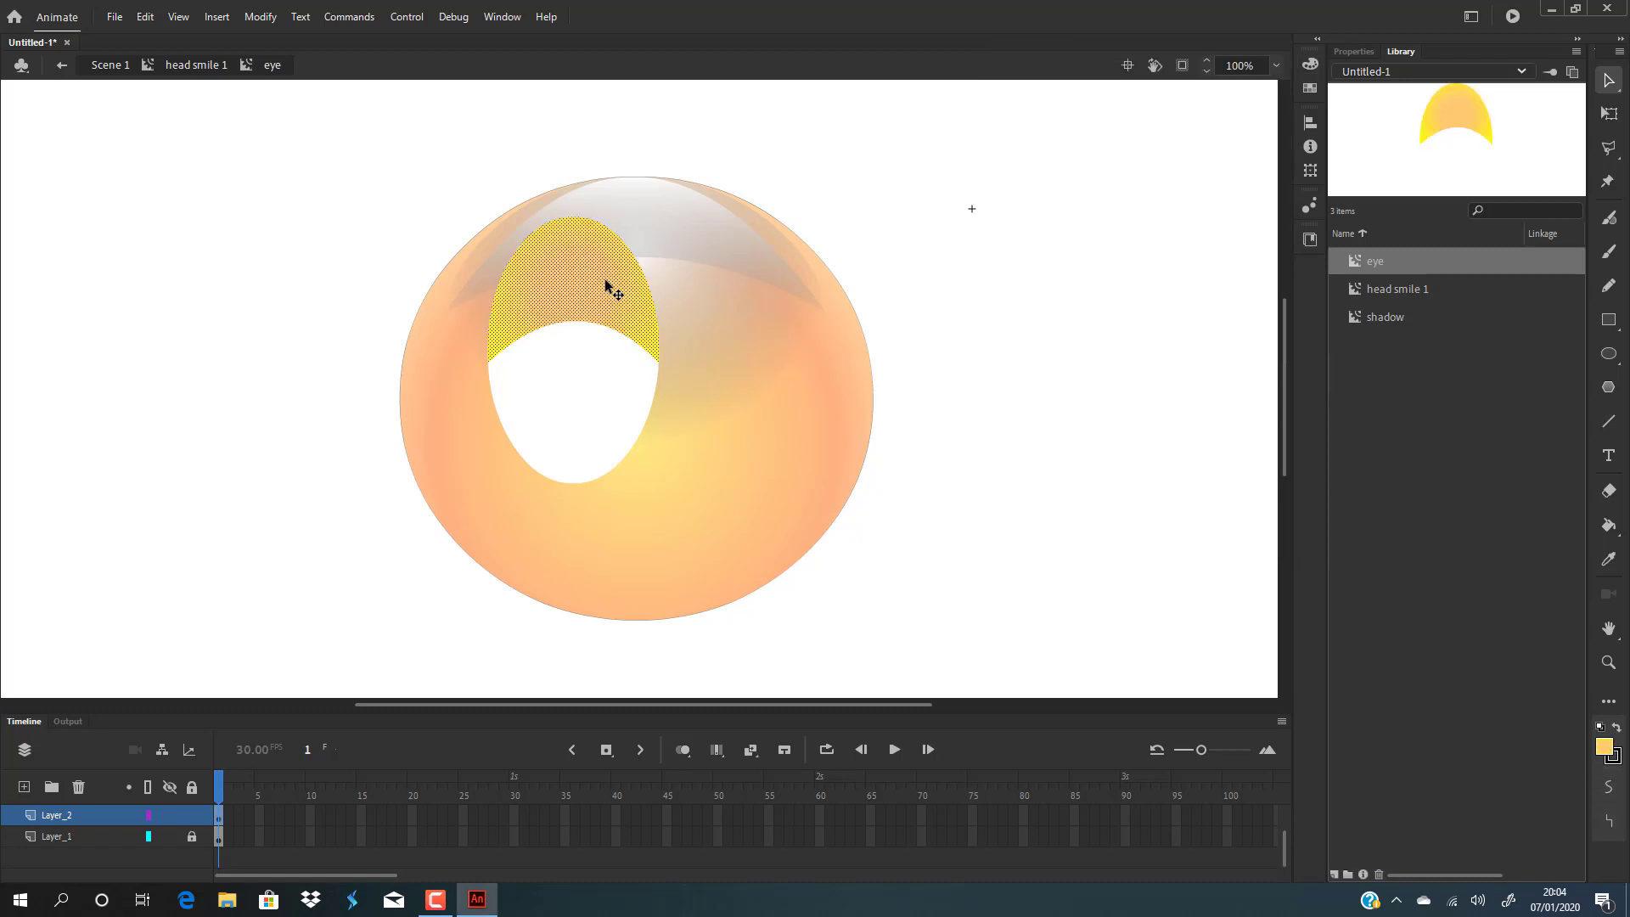
{"action": "left_click", "coordinate": [1310, 64]}
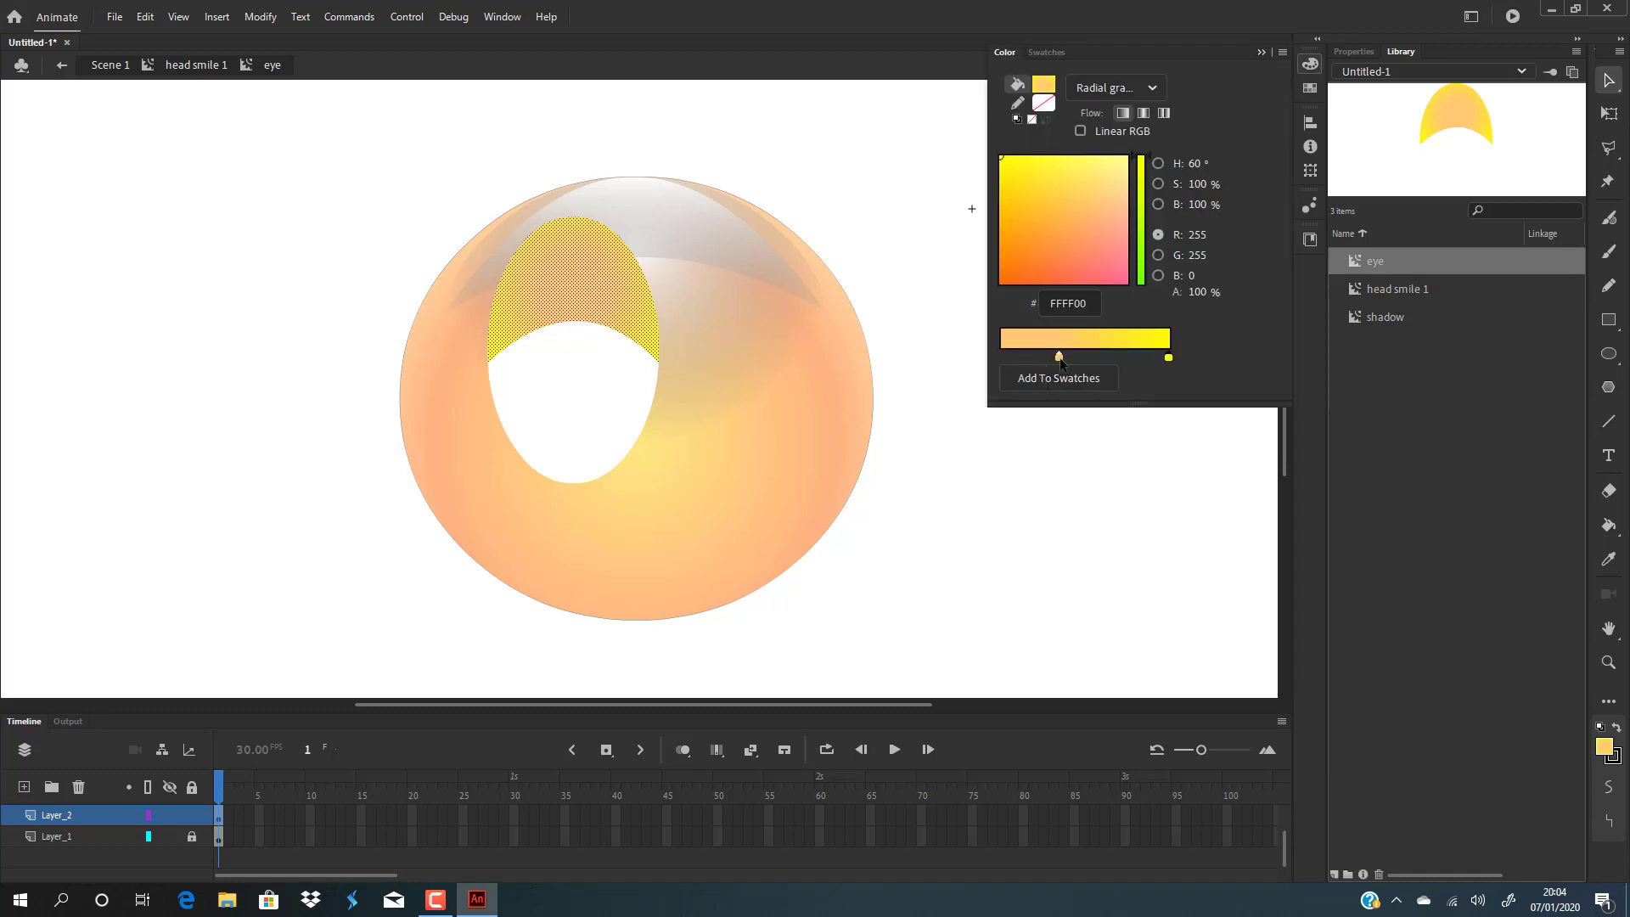
{"action": "double_click", "coordinate": [1060, 358]}
{"action": "left_click", "coordinate": [1289, 474]}
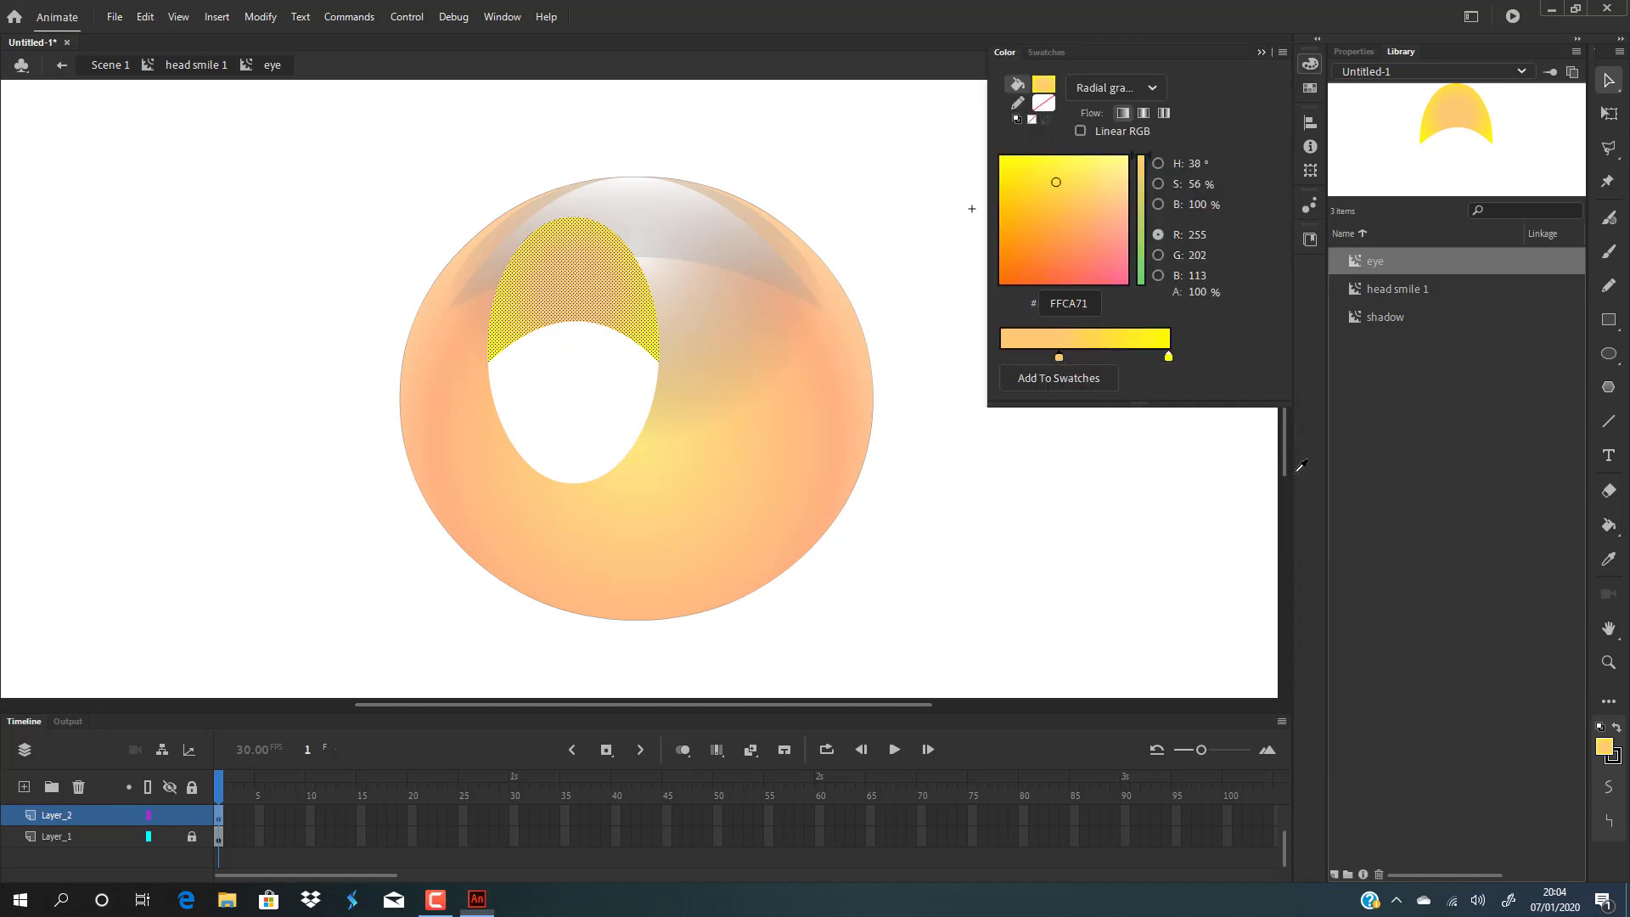
{"action": "mouse_move", "coordinate": [1060, 358]}
{"action": "left_mouse_down"}
{"action": "mouse_move", "coordinate": [1088, 359]}
{"action": "mouse_move", "coordinate": [1071, 359]}
{"action": "left_mouse_up"}
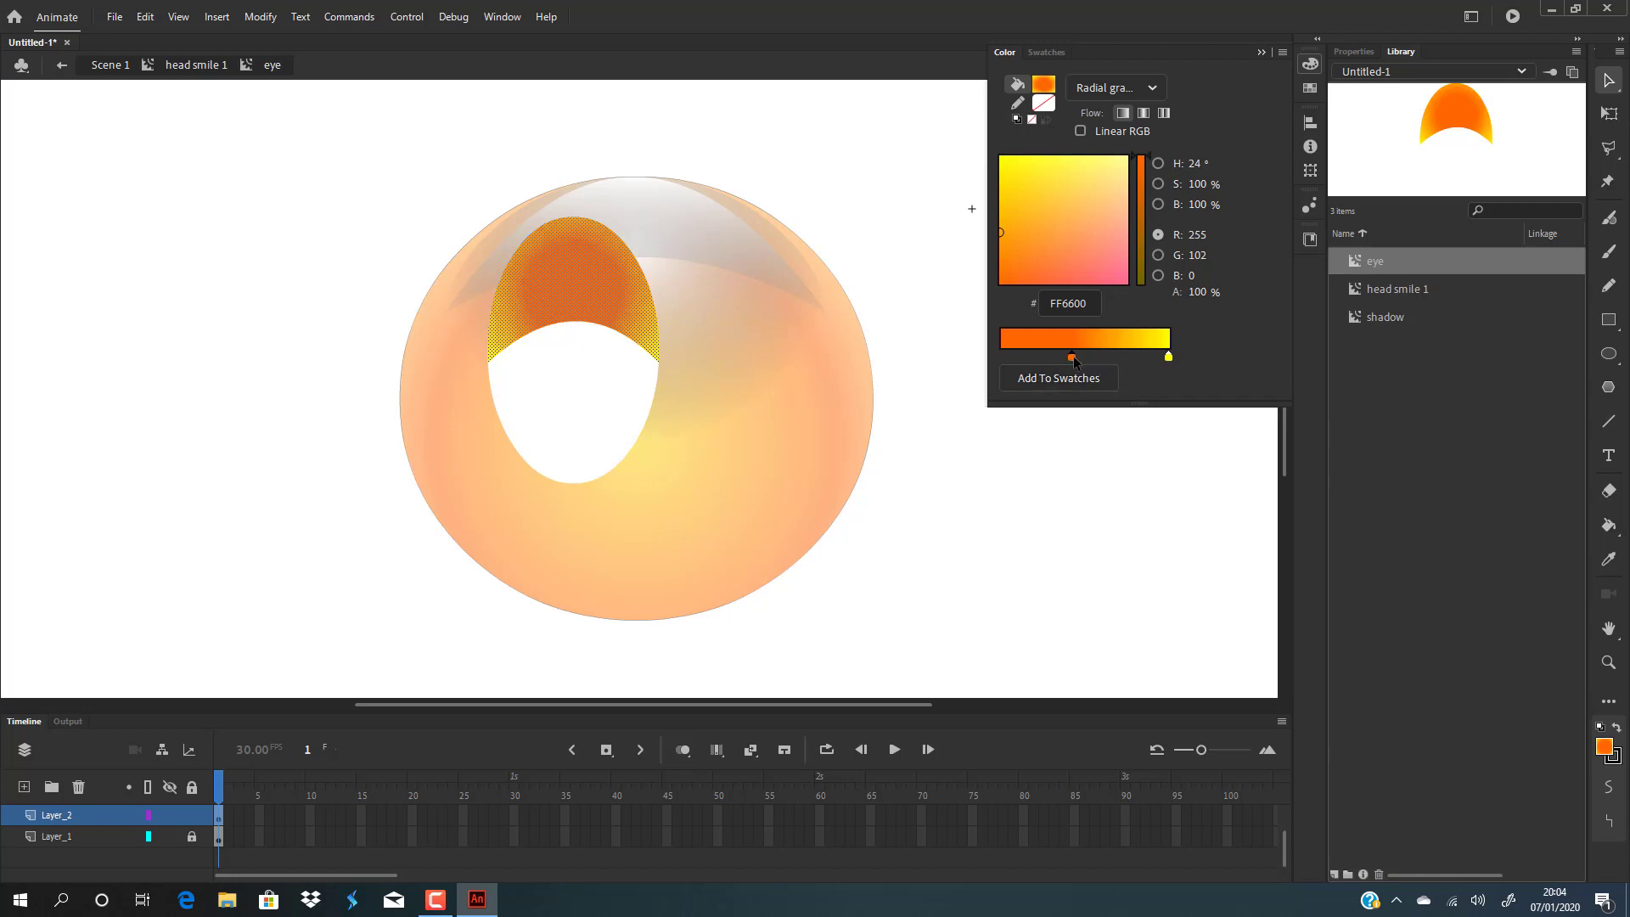
{"action": "left_click", "coordinate": [1021, 357]}
{"action": "left_click_drag", "start_coordinate": [1115, 277], "coordinate": [1122, 250]}
{"action": "left_click_drag", "start_coordinate": [1117, 221], "coordinate": [1114, 188]}
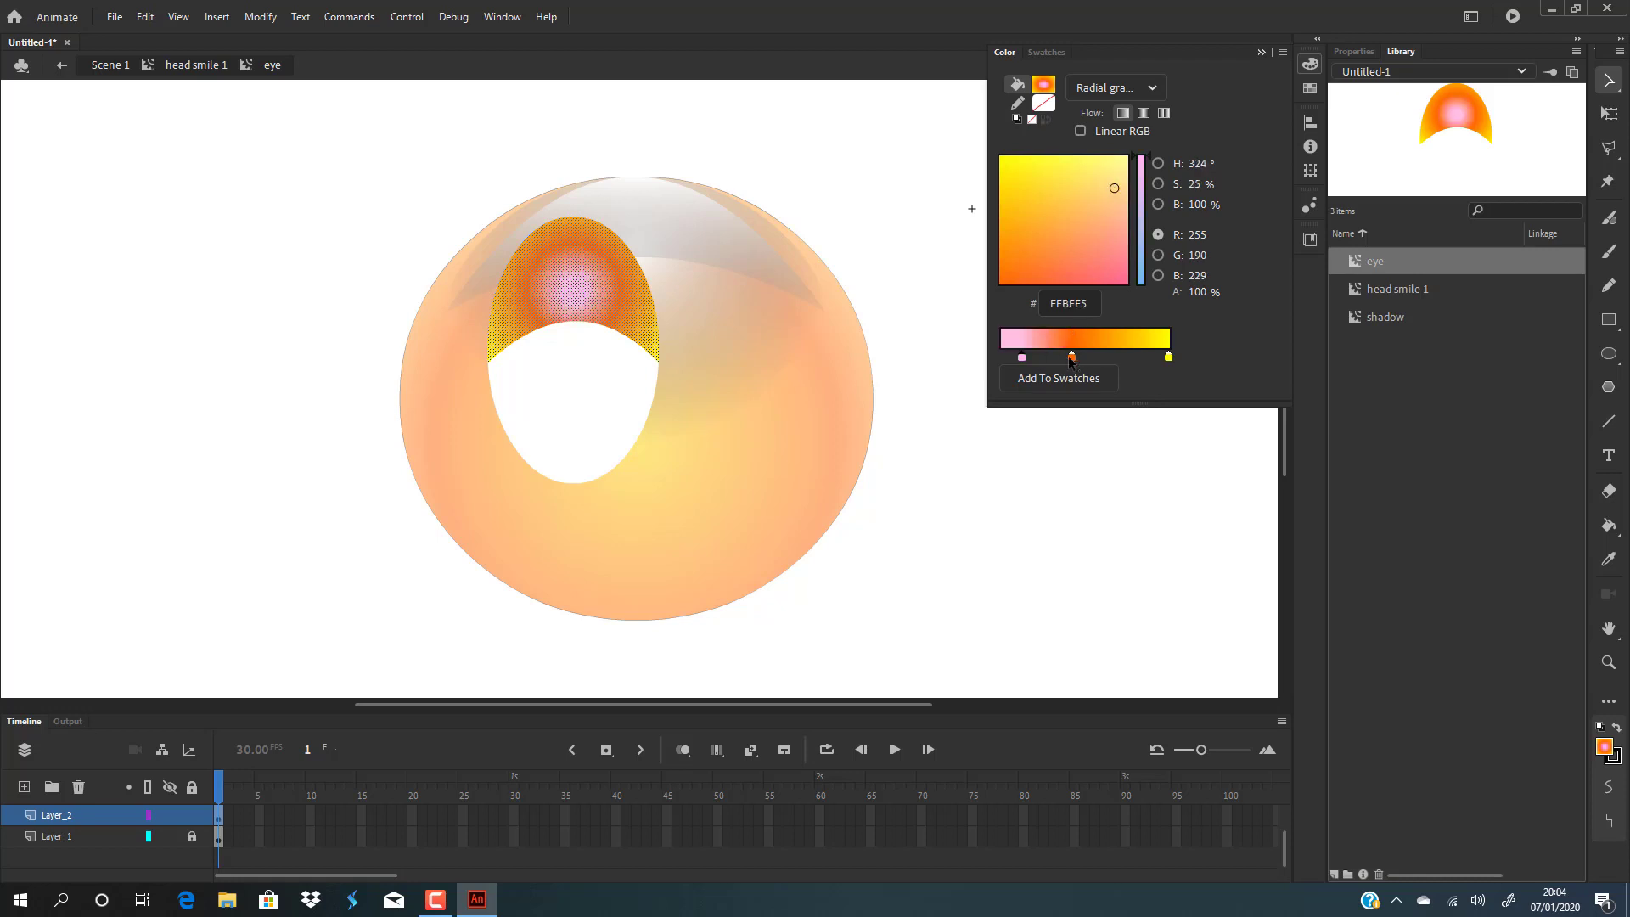
{"action": "left_click_drag", "start_coordinate": [1071, 361], "coordinate": [1109, 358]}
{"action": "left_click", "coordinate": [1056, 507]}
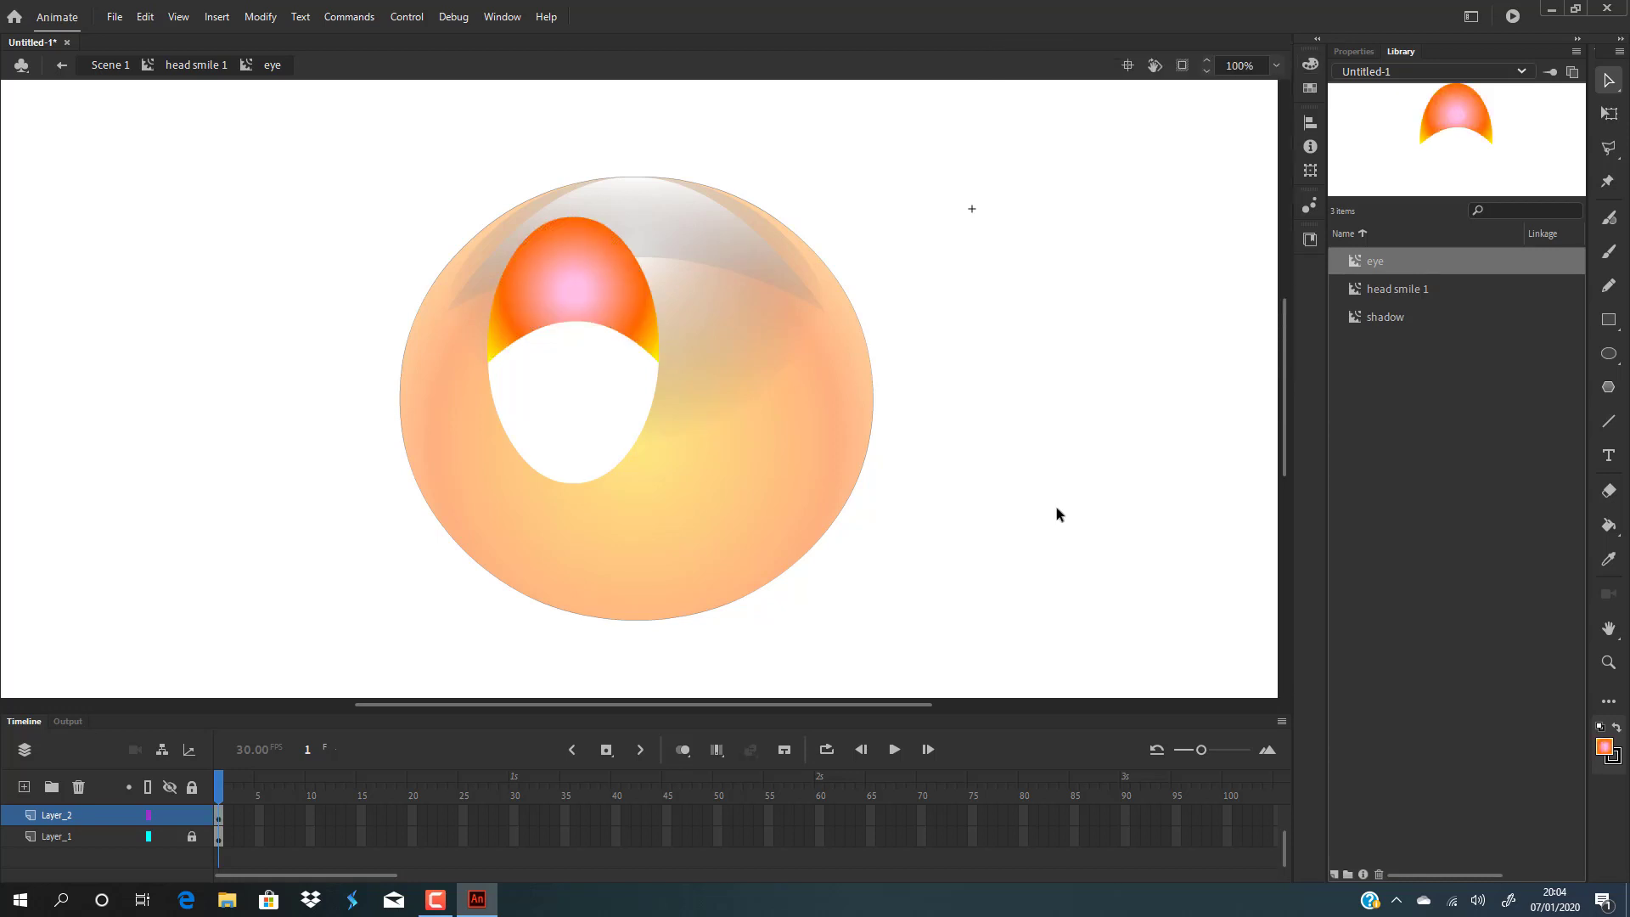
Shrink the lid's radial gradient and lower its centre slightly with the Gradient Transform tool.
{"action": "left_click", "coordinate": [540, 276]}
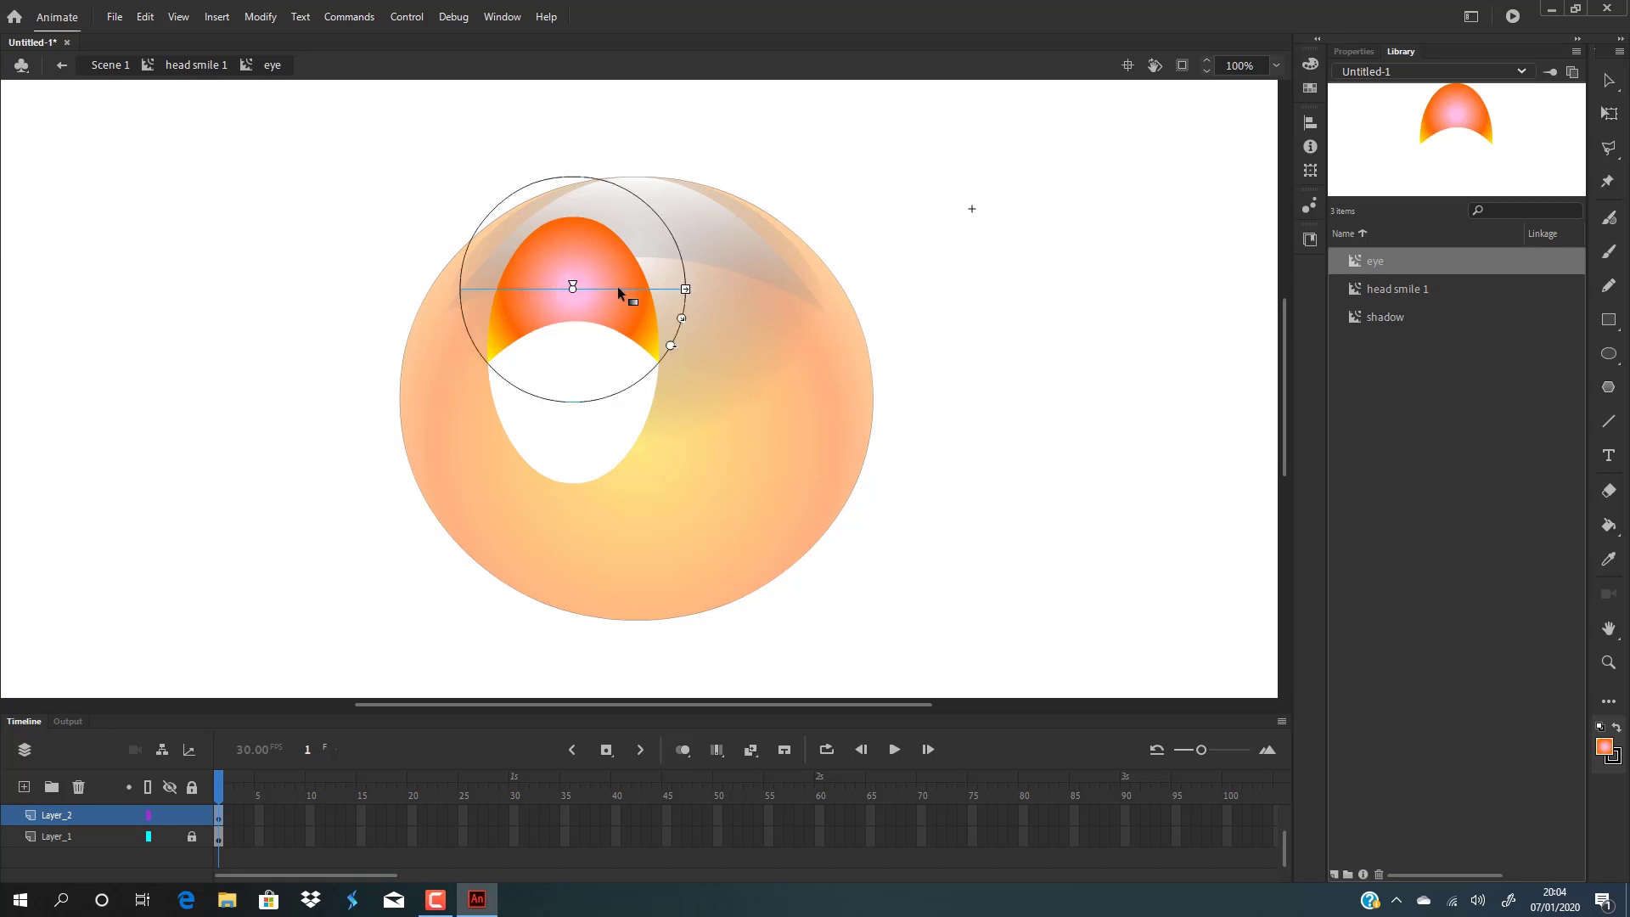
{"action": "mouse_move", "coordinate": [677, 327]}
{"action": "left_mouse_down"}
{"action": "mouse_move", "coordinate": [660, 300]}
{"action": "mouse_move", "coordinate": [680, 346]}
{"action": "mouse_move", "coordinate": [664, 342]}
{"action": "left_mouse_up"}
{"action": "mouse_move", "coordinate": [568, 292]}
{"action": "left_mouse_down"}
{"action": "mouse_move", "coordinate": [568, 262]}
{"action": "mouse_move", "coordinate": [549, 273]}
{"action": "mouse_move", "coordinate": [573, 305]}
{"action": "left_mouse_up"}
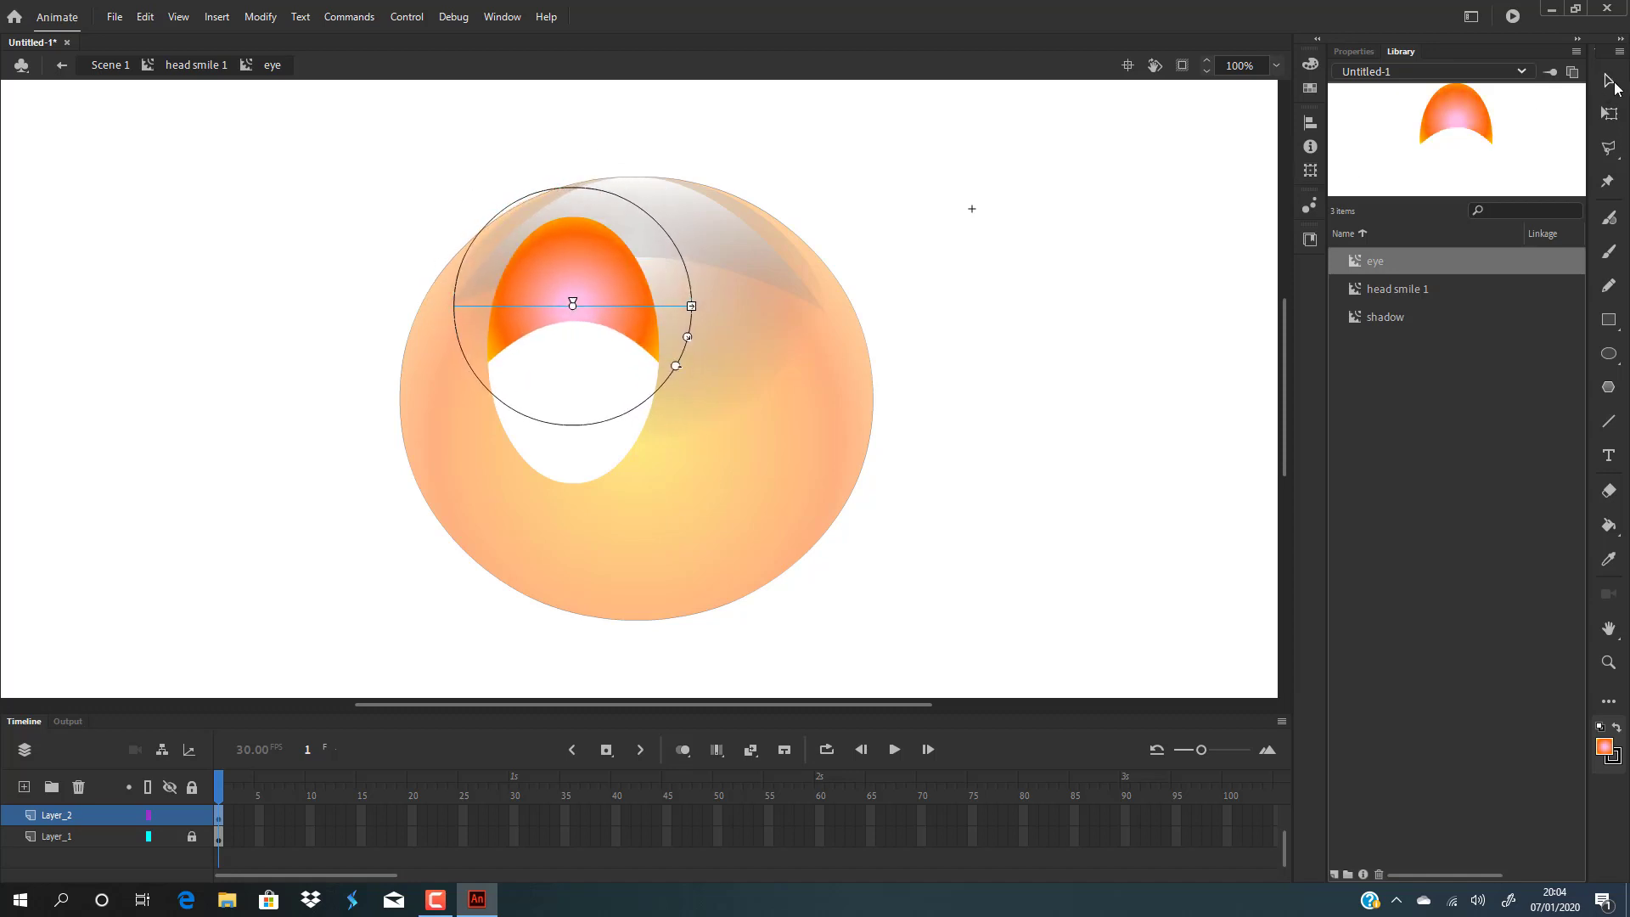
{"action": "left_click", "coordinate": [1608, 81]}
Add a new layer above Layer_1 and paste the copied shape in place onto it.
{"action": "left_click", "coordinate": [552, 300]}
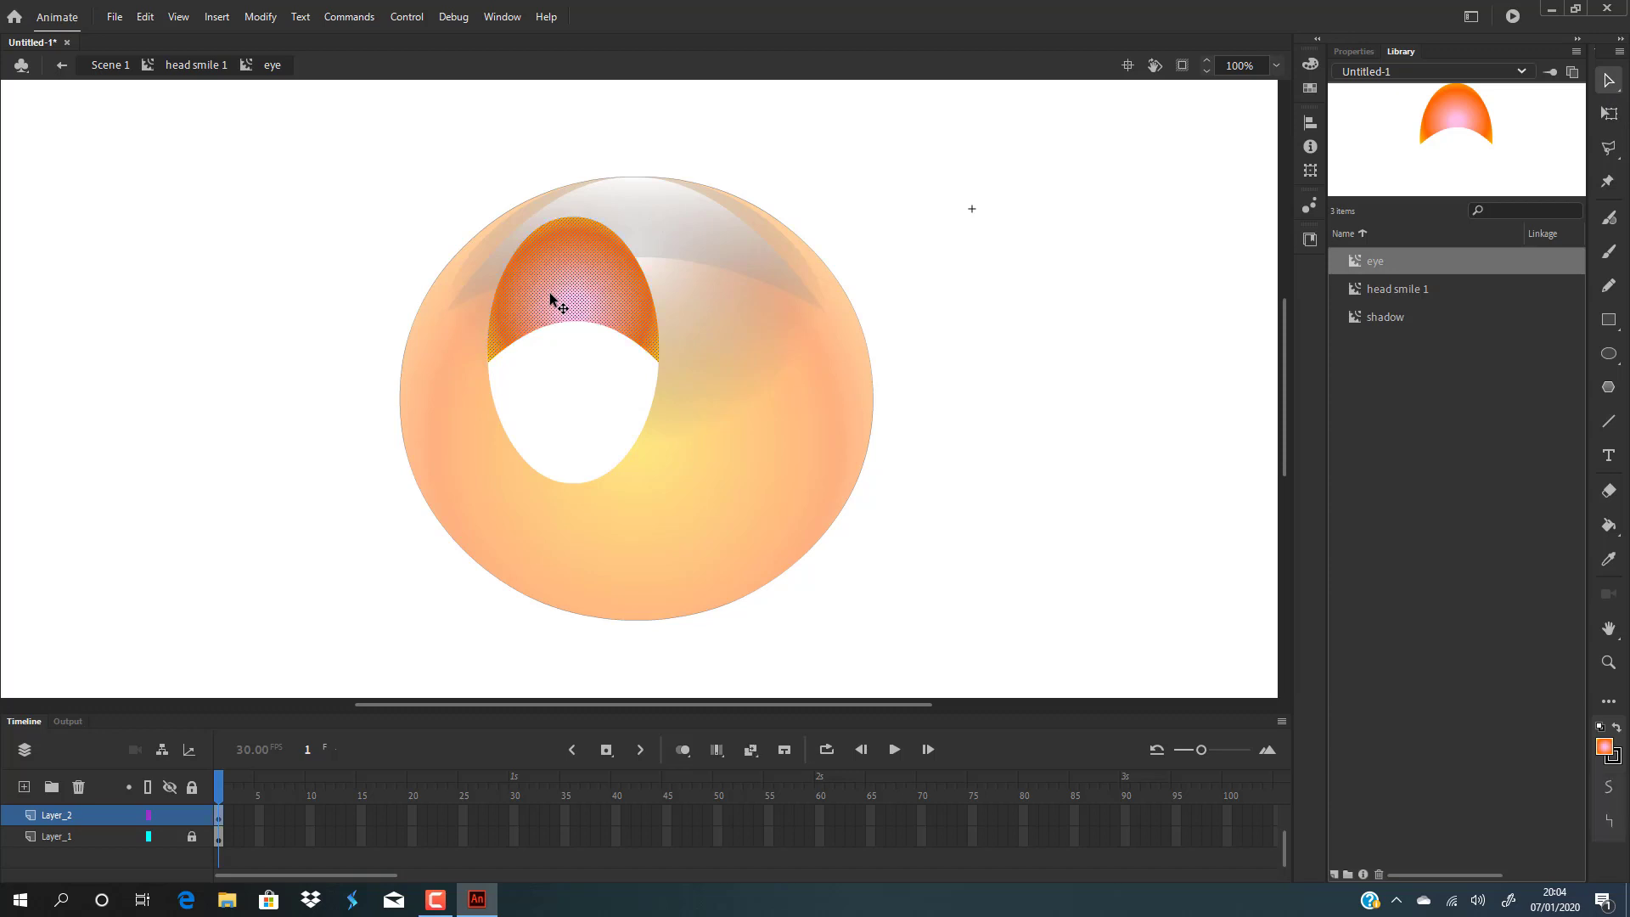
{"action": "left_click", "coordinate": [66, 839]}
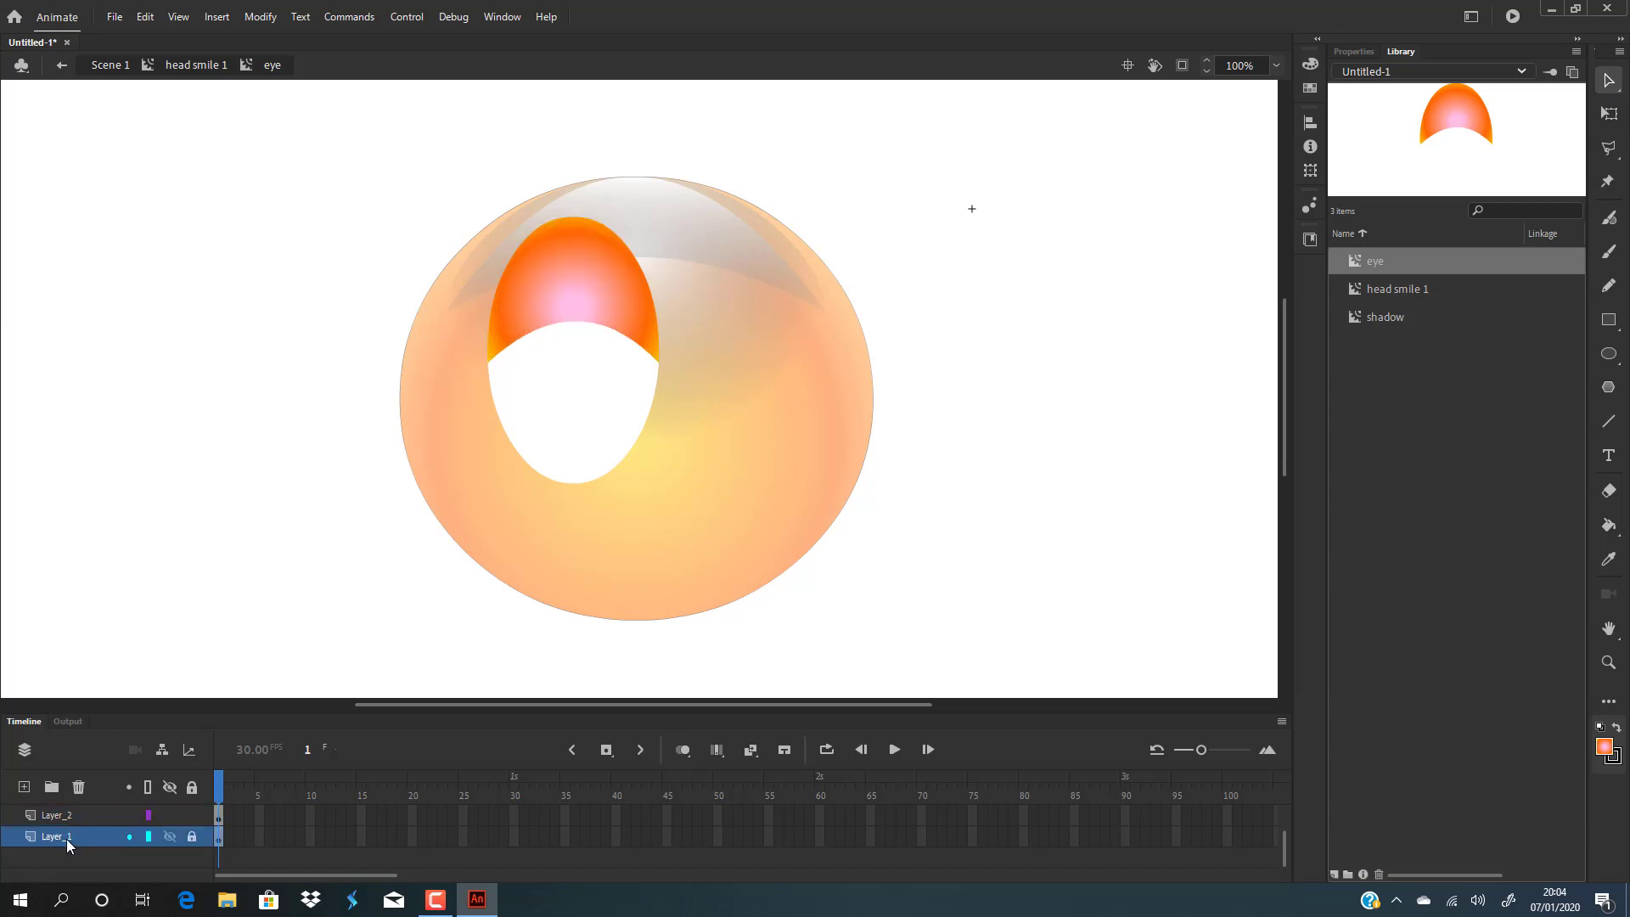
{"action": "left_click", "coordinate": [20, 789]}
{"action": "key", "text": "ctrl+shift+v"}
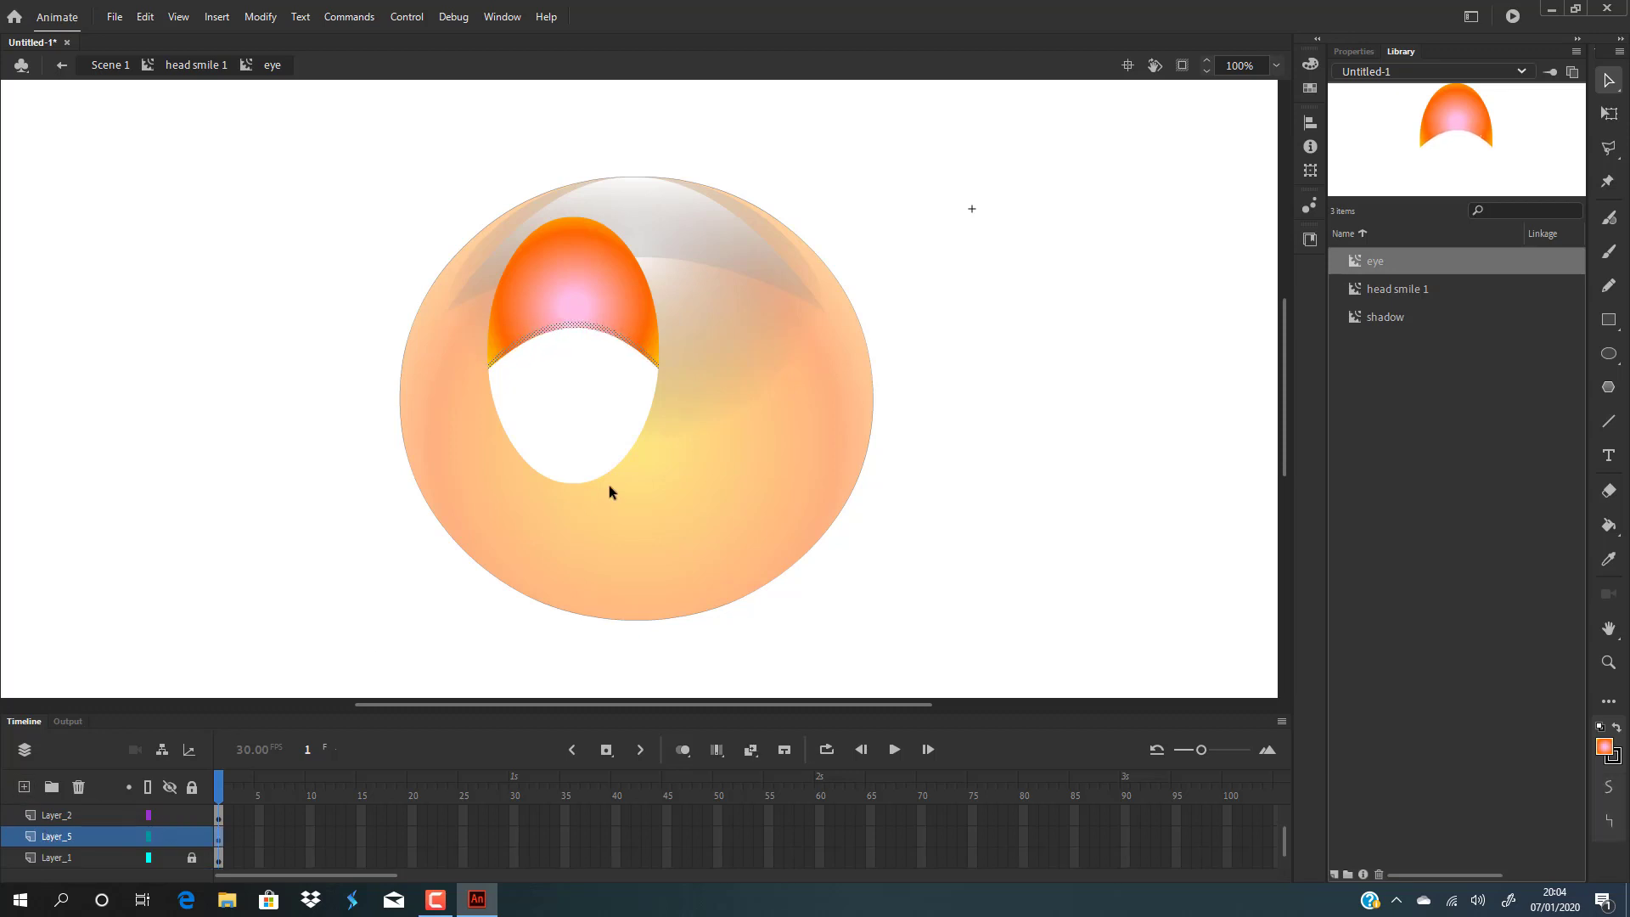
Set the fill colour to a solid pink swatch, FF9999.
{"action": "left_click", "coordinate": [1311, 65]}
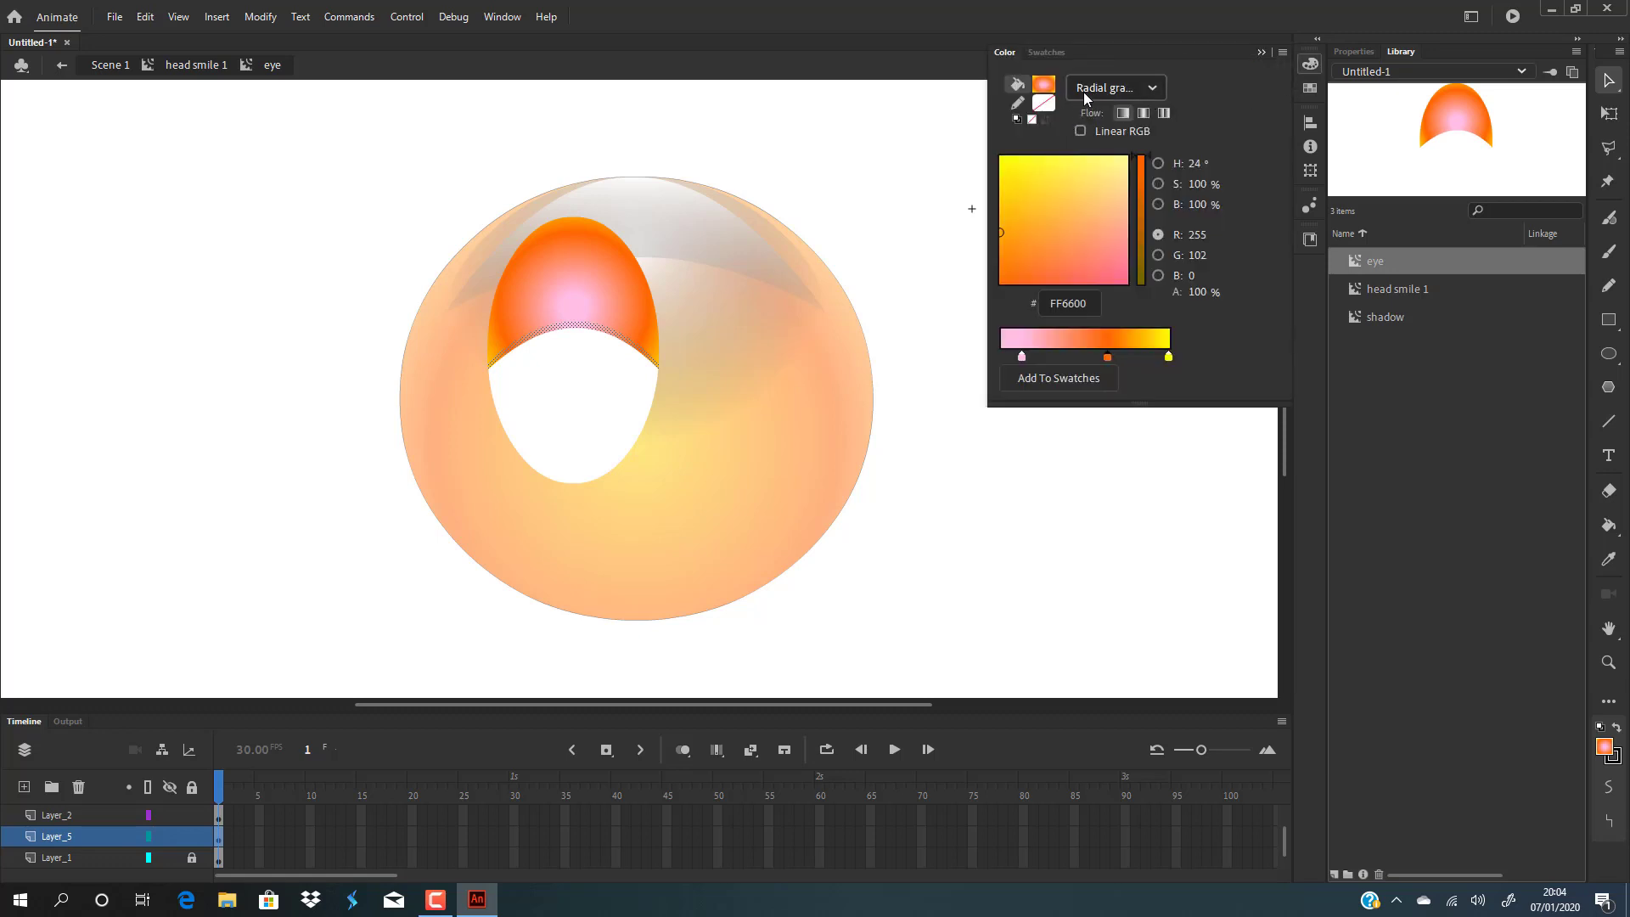
{"action": "left_click", "coordinate": [1051, 85]}
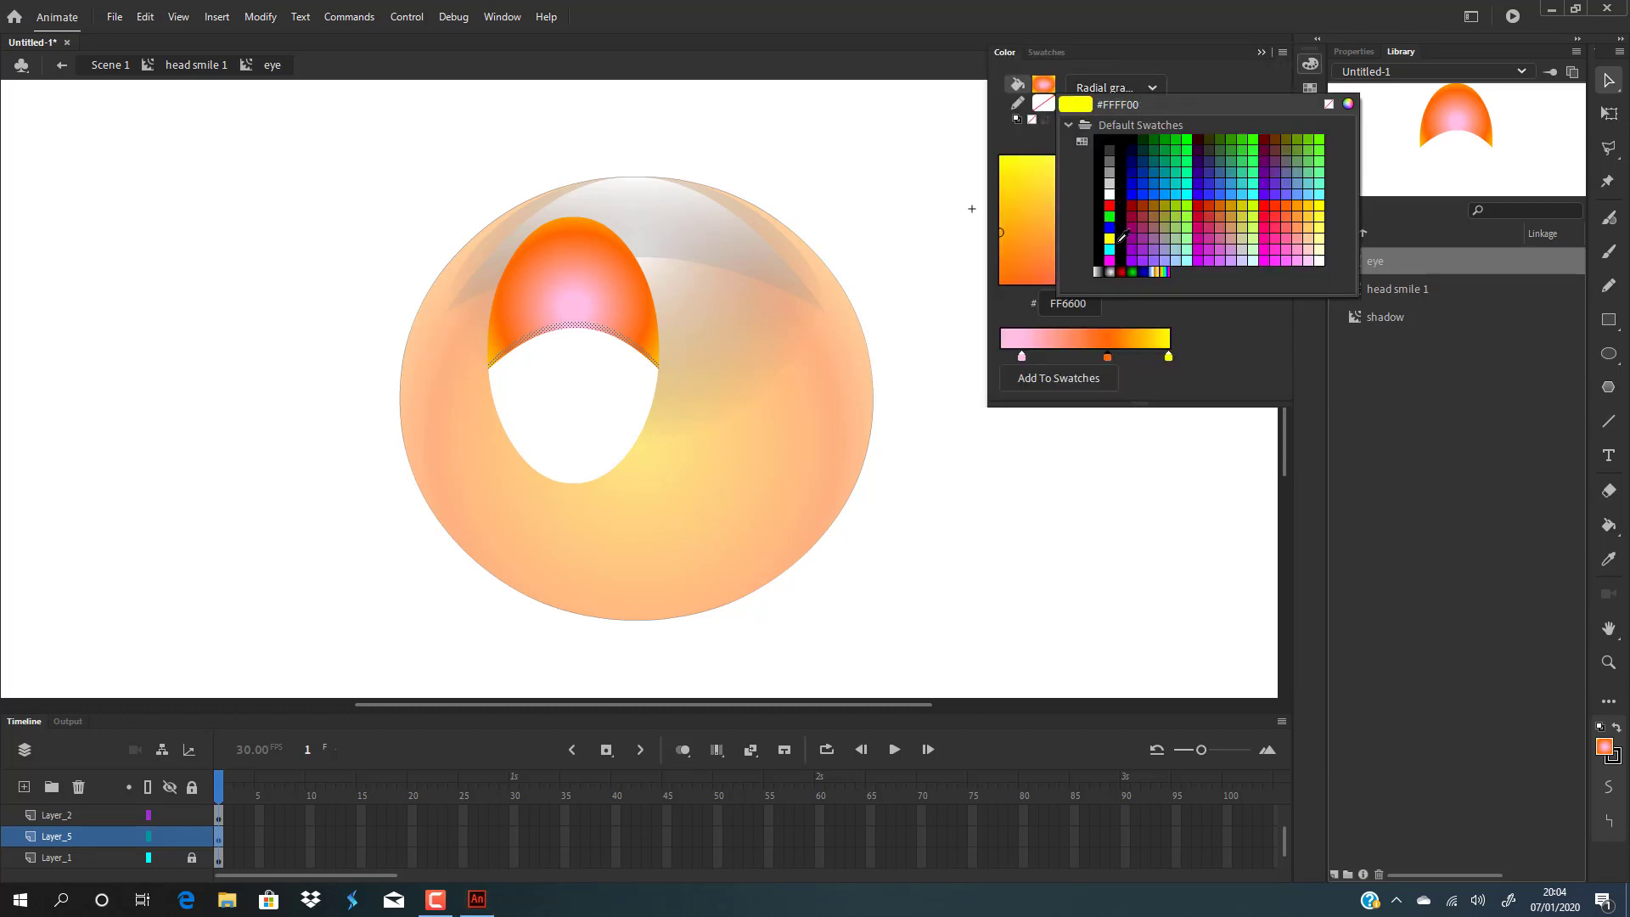
{"action": "left_click", "coordinate": [1298, 228]}
{"action": "left_click", "coordinate": [976, 450]}
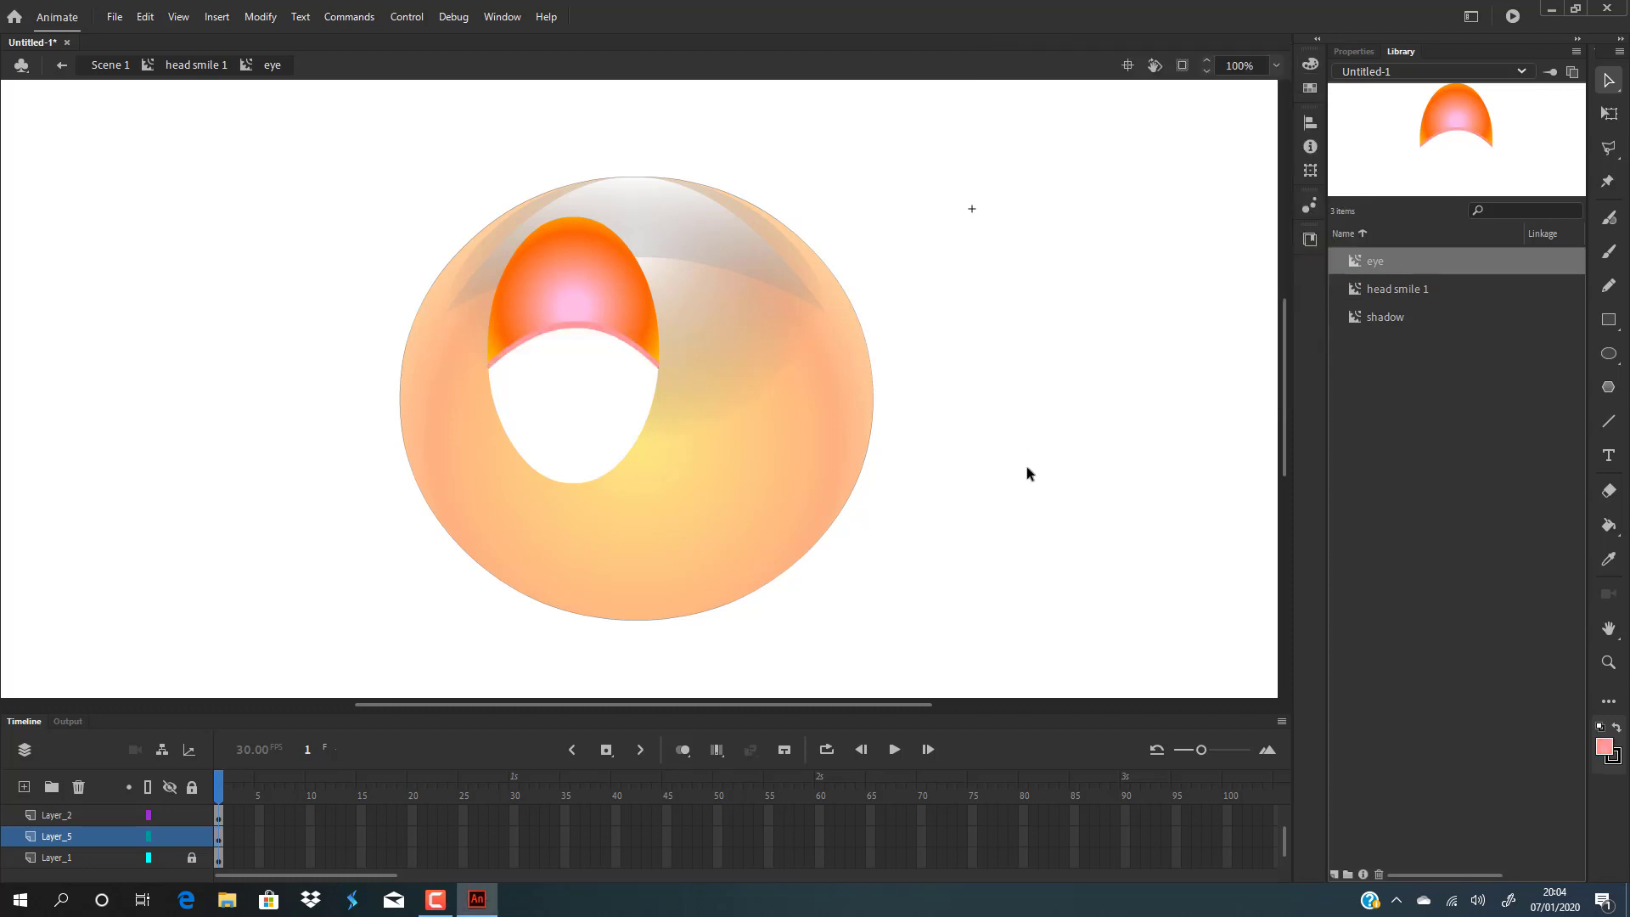
Return to the head smile 1 symbol and duplicate the eye instance to the right side of the head.
{"action": "double_click", "coordinate": [1000, 428]}
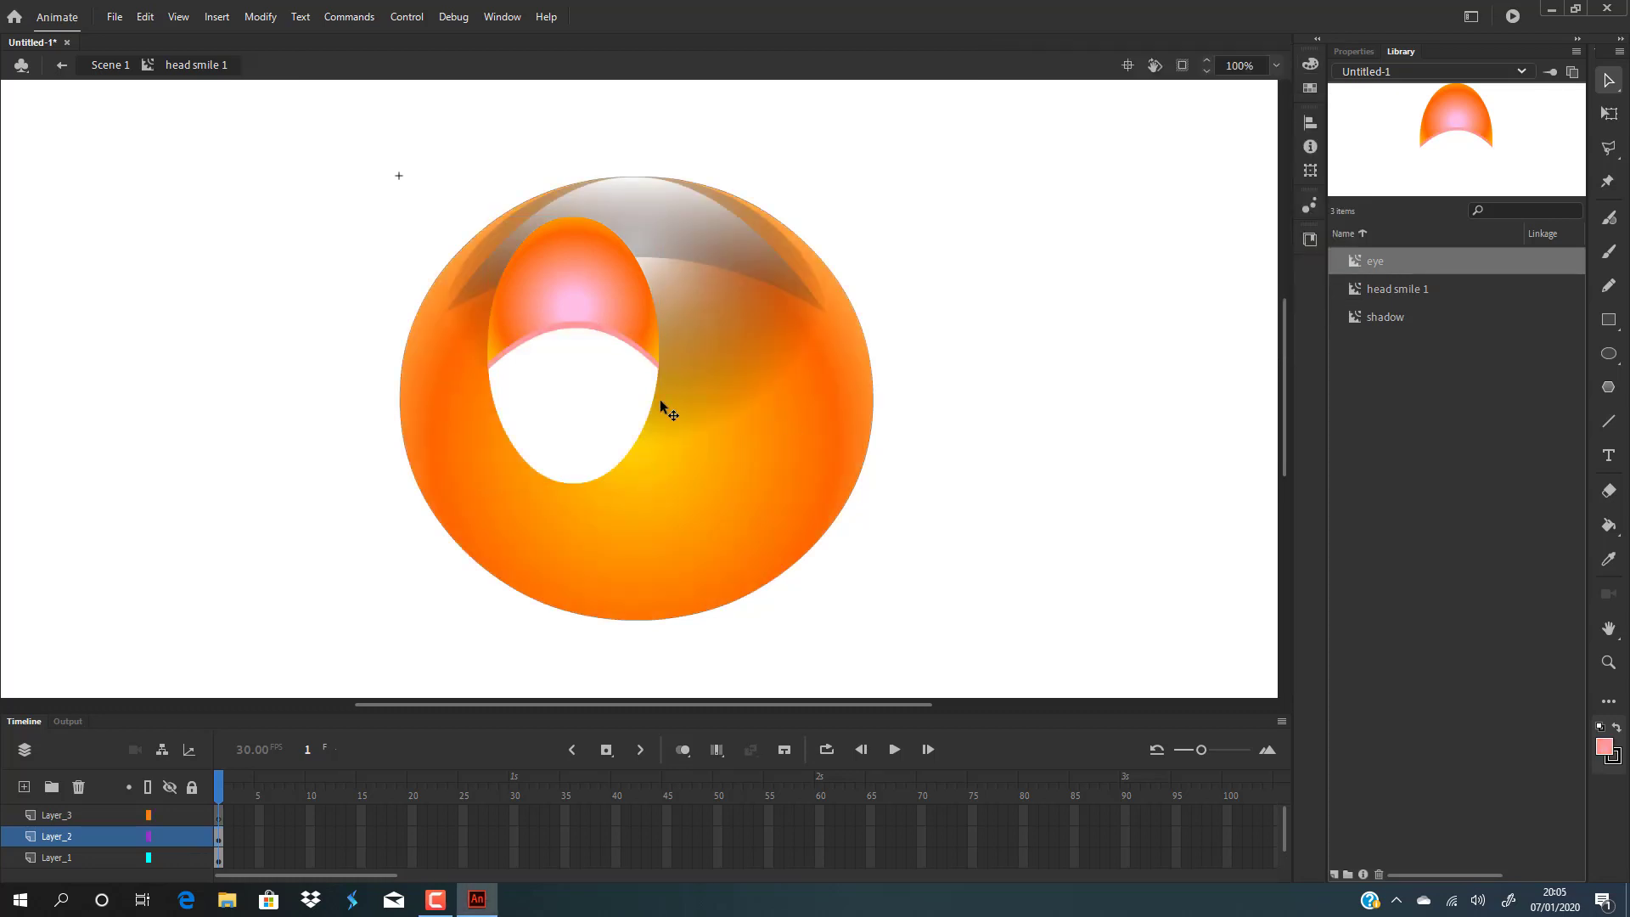
{"action": "left_click", "coordinate": [608, 303]}
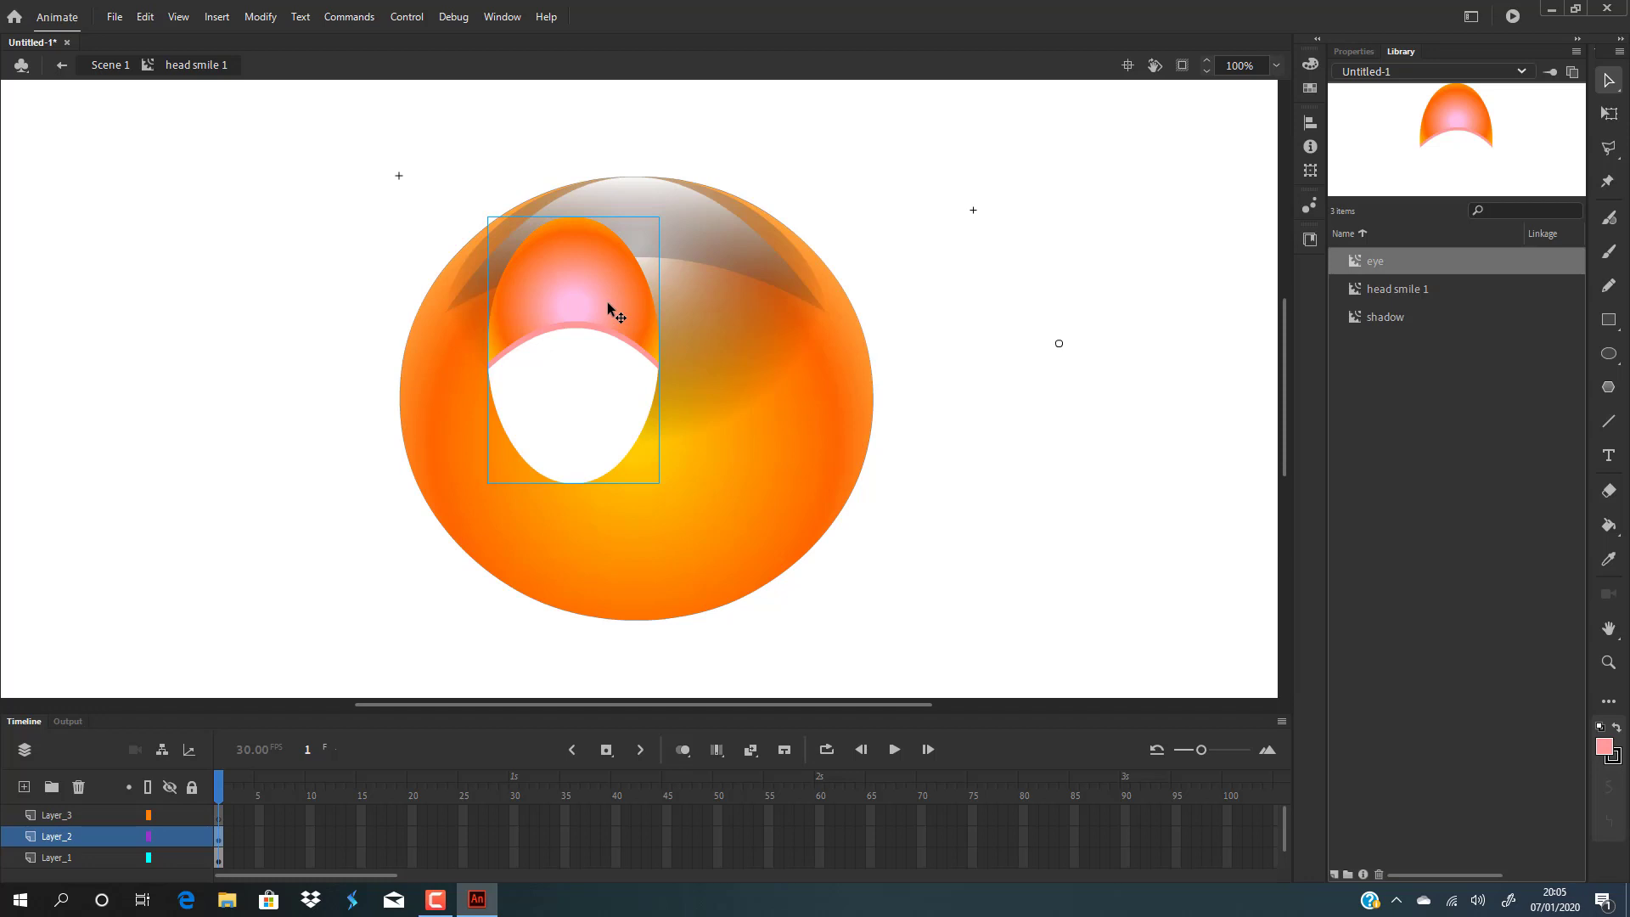
{"action": "left_click_drag", "start_coordinate": [608, 302], "coordinate": [787, 302], "text": "alt"}
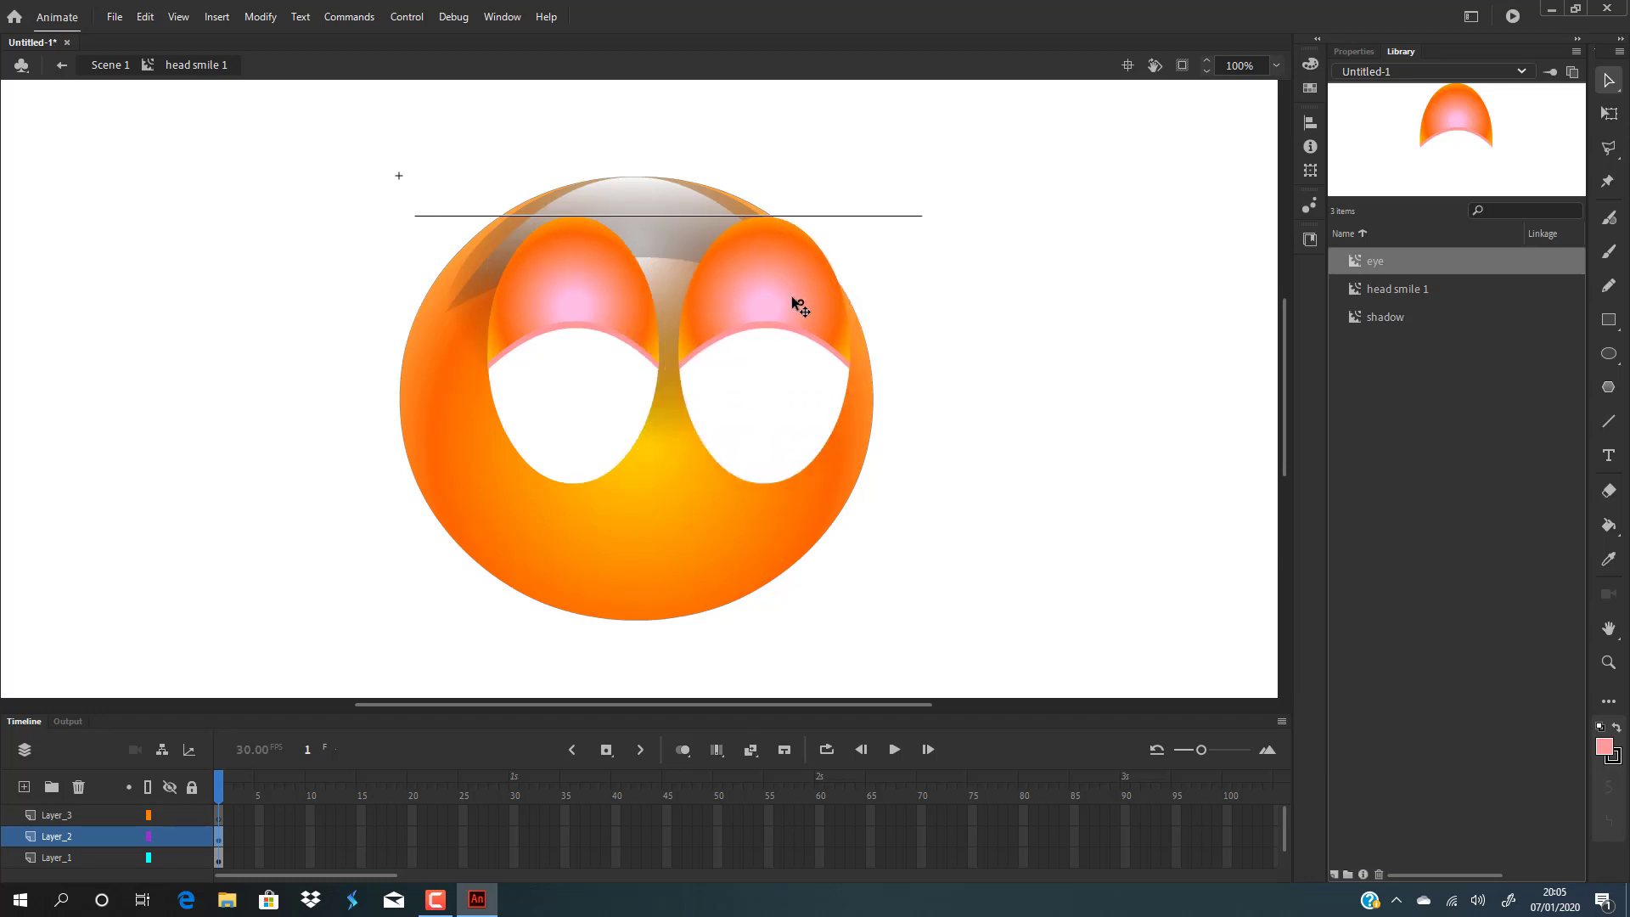
Nudge both eye instances slightly left so they sit side by side.
{"action": "left_click_drag", "start_coordinate": [608, 298], "coordinate": [595, 293]}
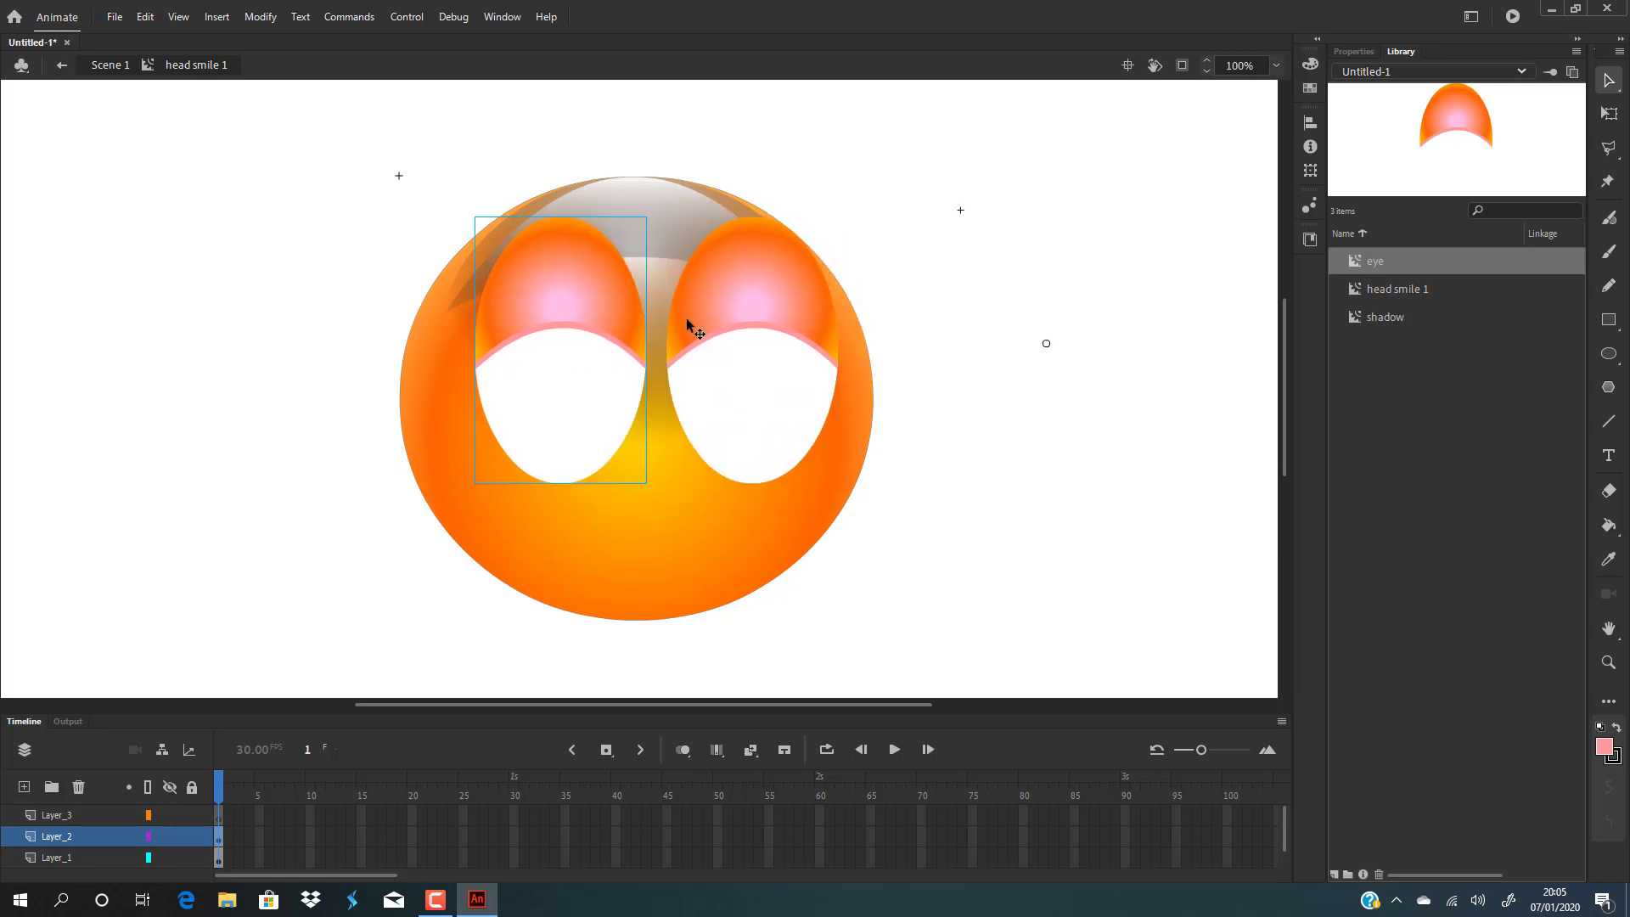
{"action": "left_click", "coordinate": [769, 304]}
{"action": "left_click_drag", "start_coordinate": [769, 303], "coordinate": [744, 294]}
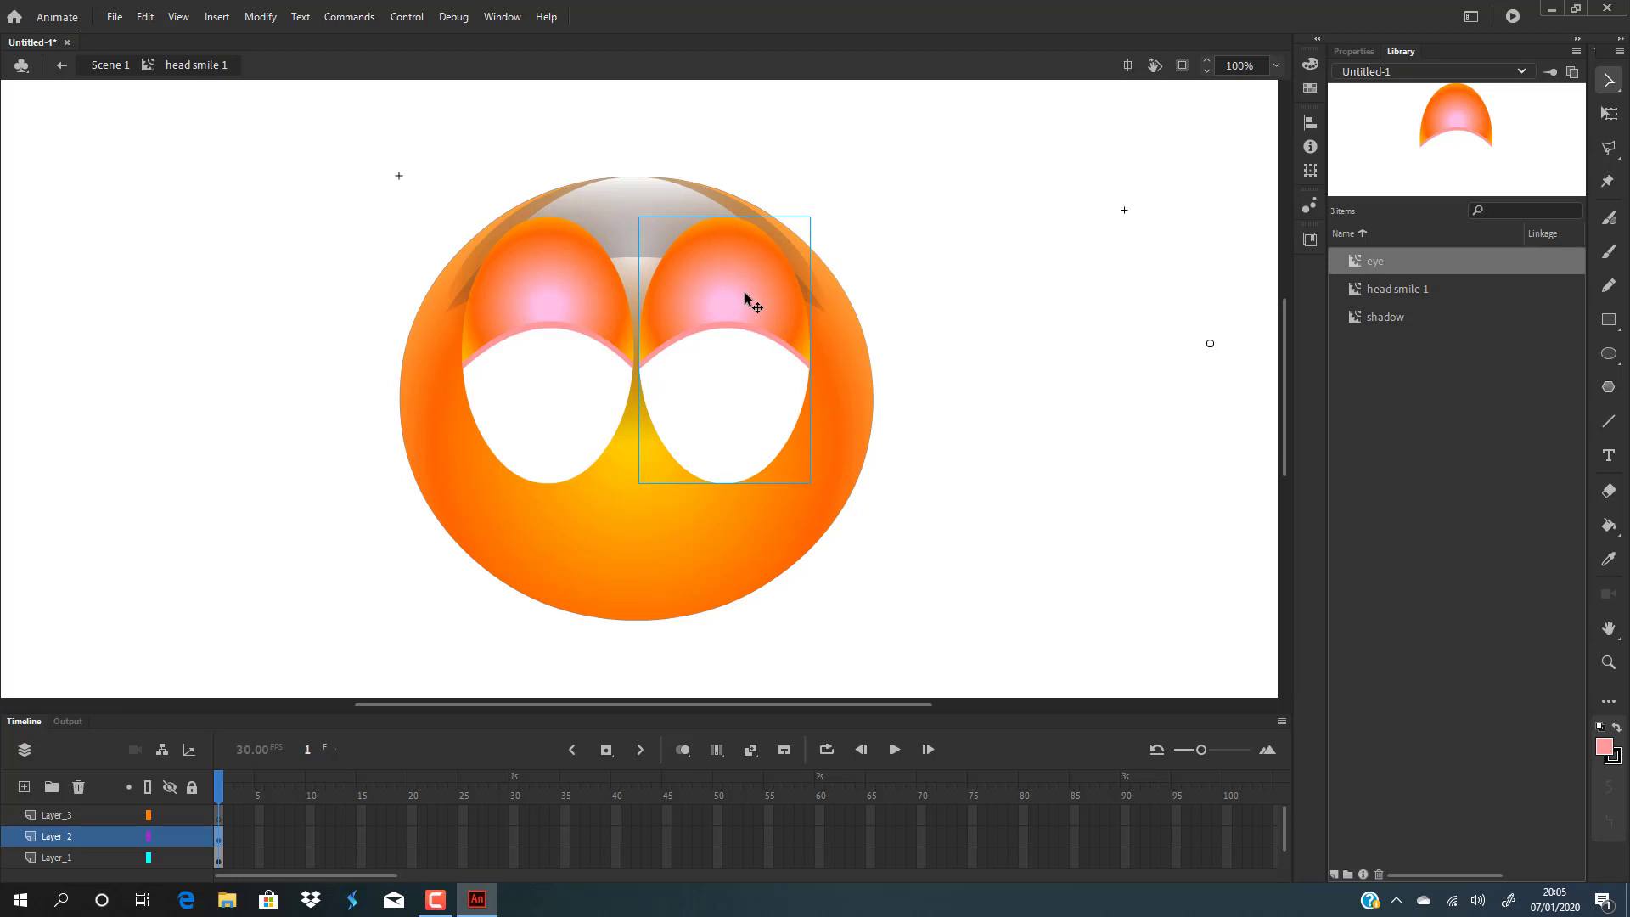
Select both eyes and scale them down slightly with Free Transform, then reposition them.
{"action": "left_click", "coordinate": [590, 304], "text": "shift"}
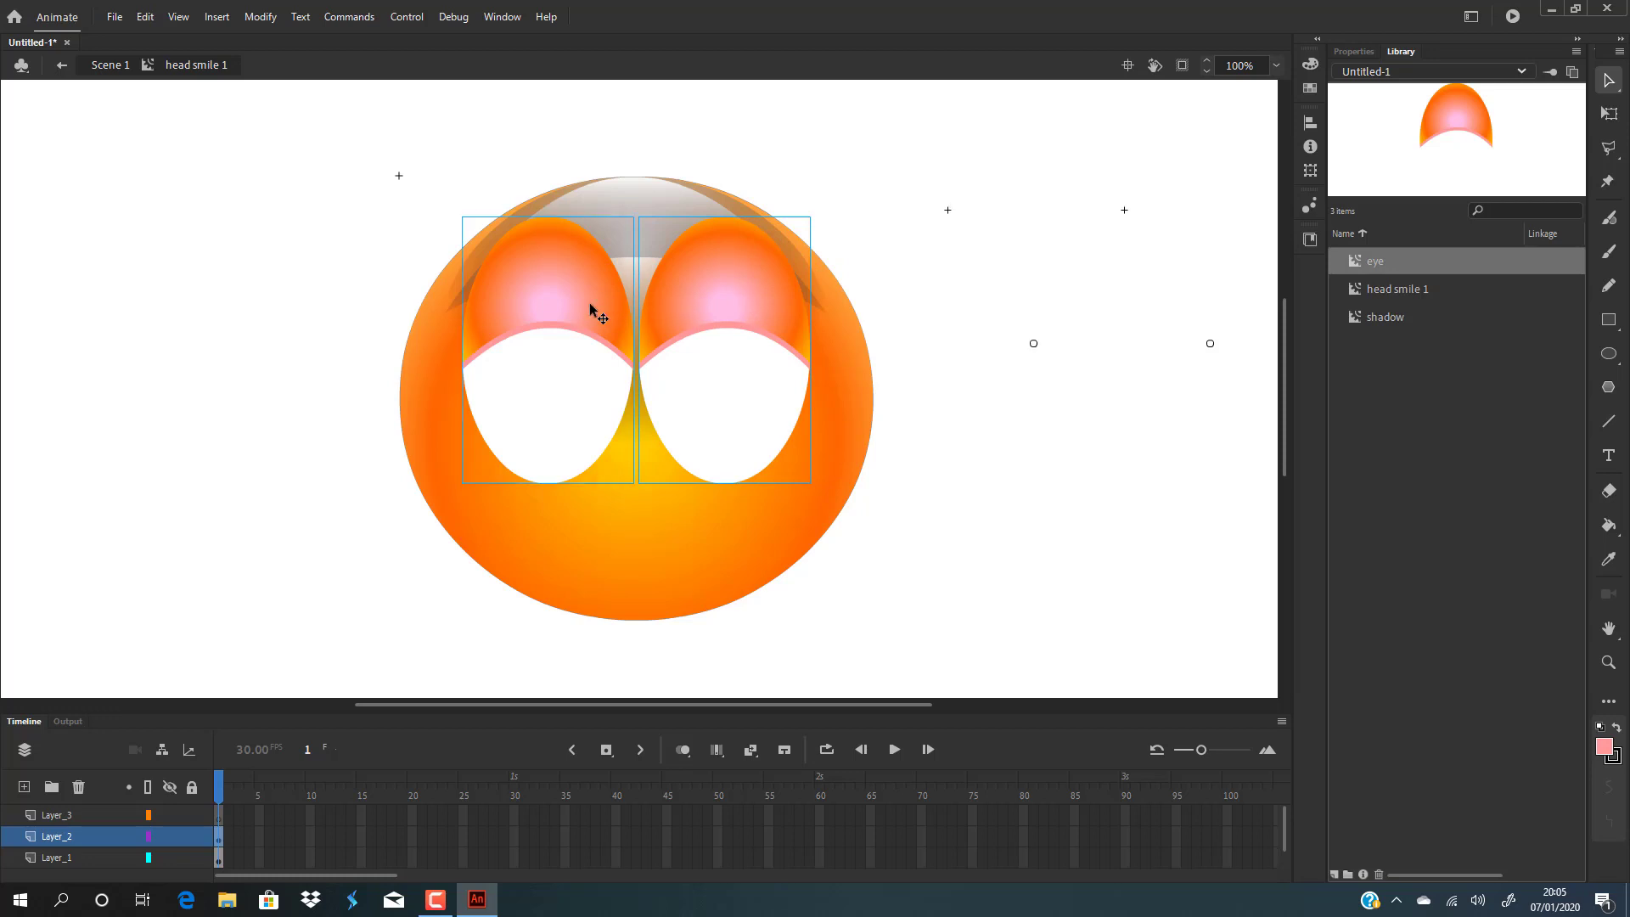
{"action": "key", "text": "q"}
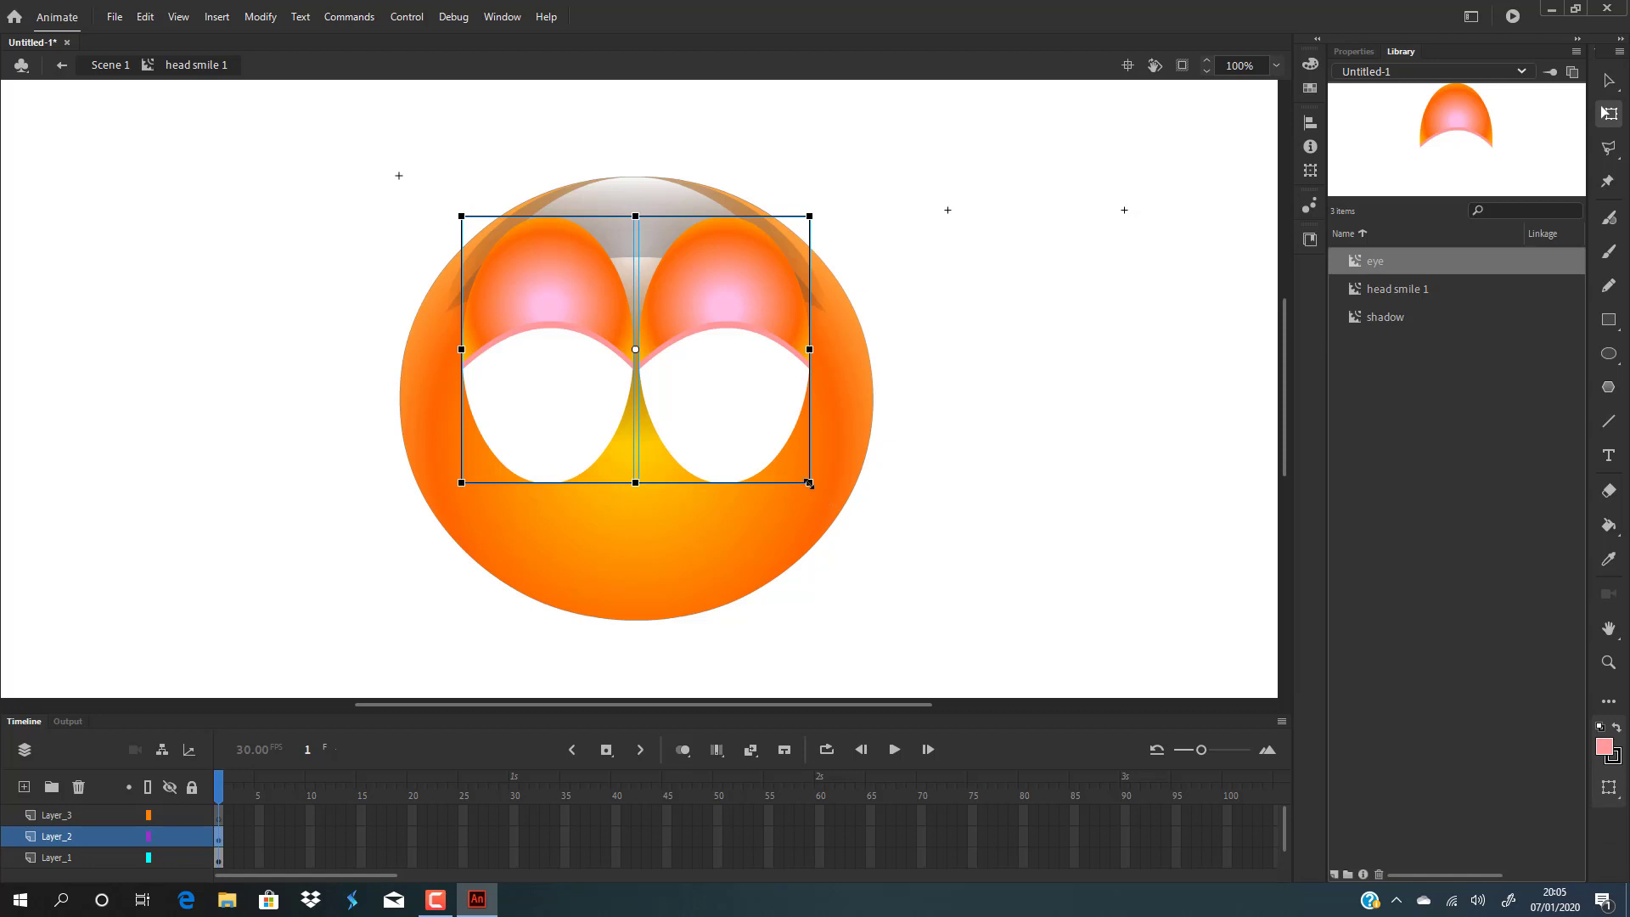
{"action": "left_click_drag", "start_coordinate": [809, 483], "coordinate": [786, 464]}
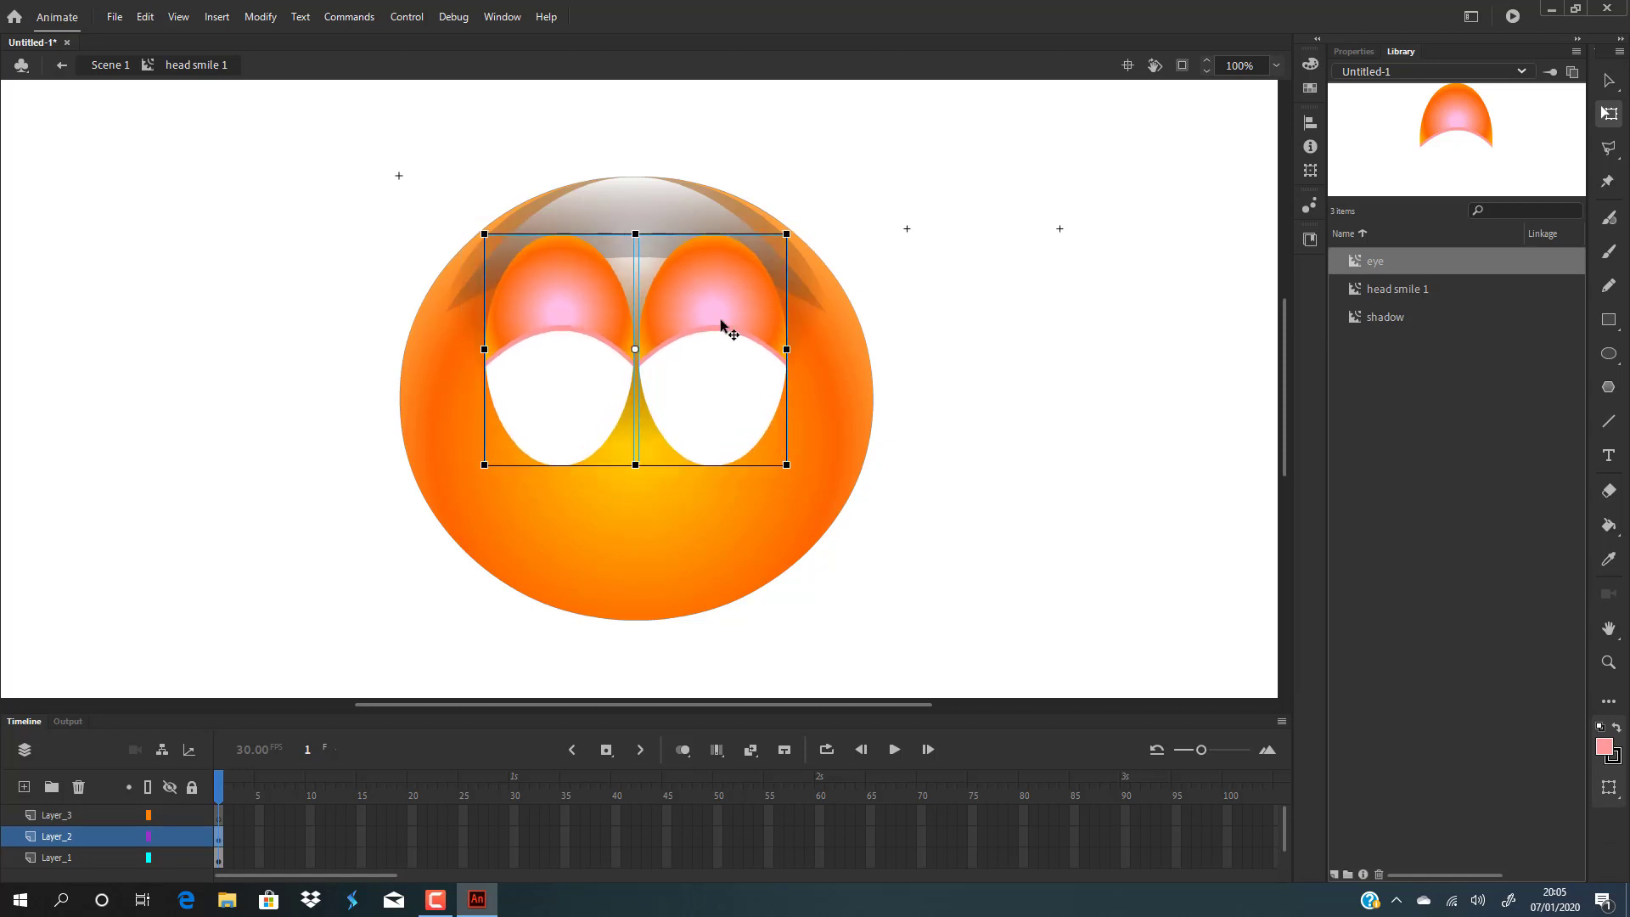
{"action": "mouse_move", "coordinate": [720, 318]}
{"action": "left_mouse_down"}
{"action": "mouse_move", "coordinate": [713, 331]}
{"action": "mouse_move", "coordinate": [715, 315]}
{"action": "left_mouse_up"}
{"action": "left_click", "coordinate": [1029, 298]}
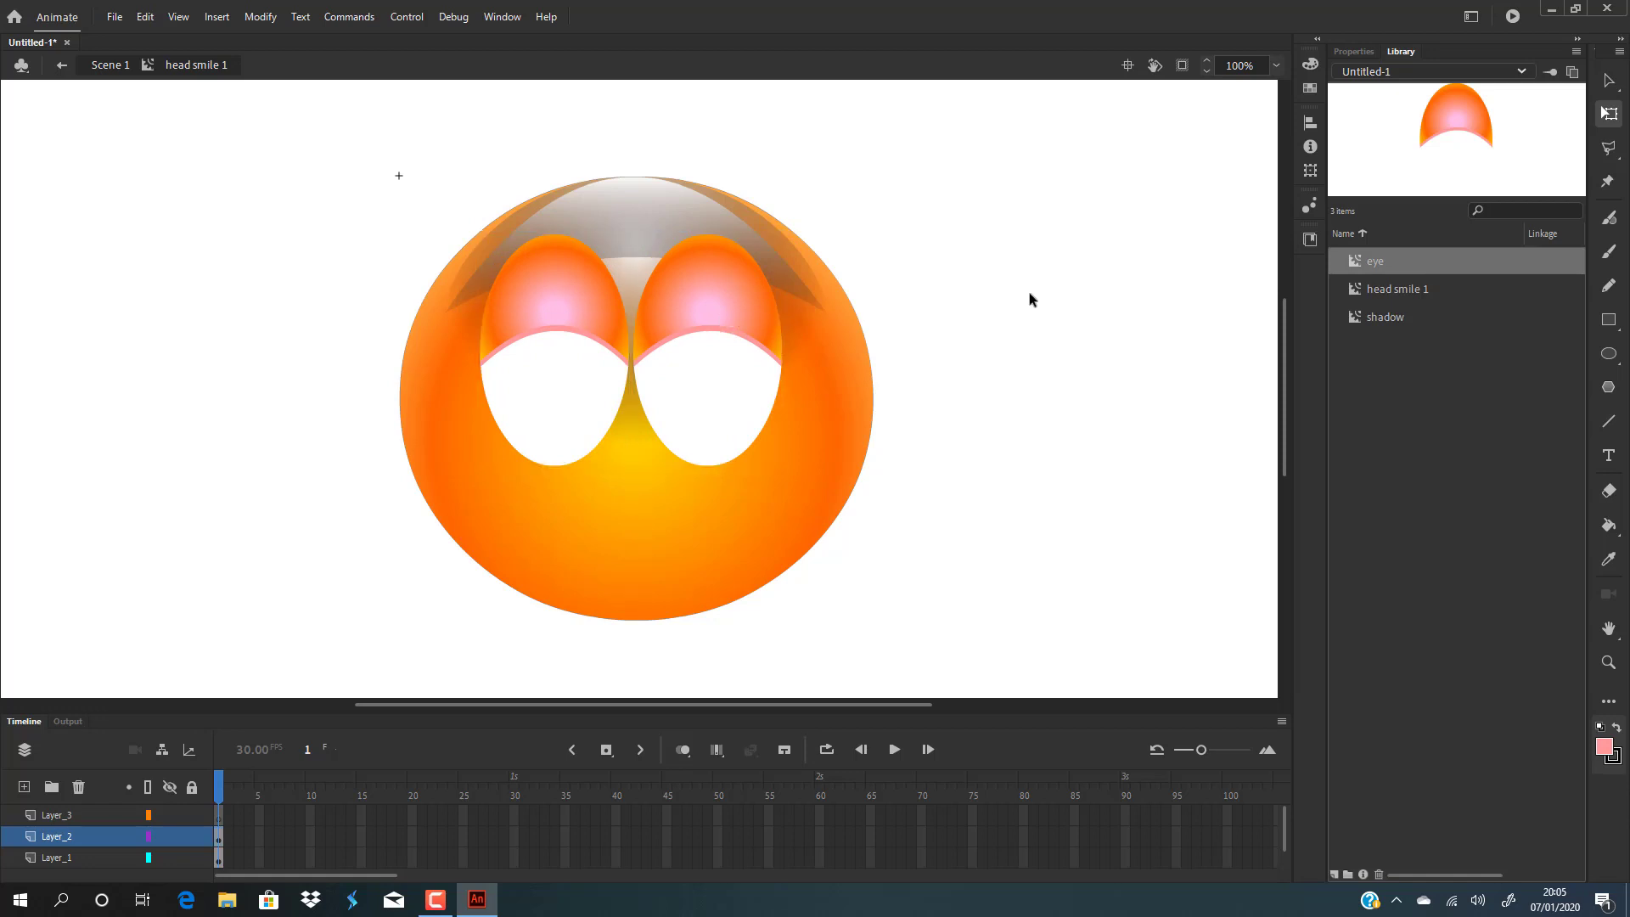
Enter the eye symbol for editing and add a new layer at the top of its timeline.
{"action": "double_click", "coordinate": [735, 303]}
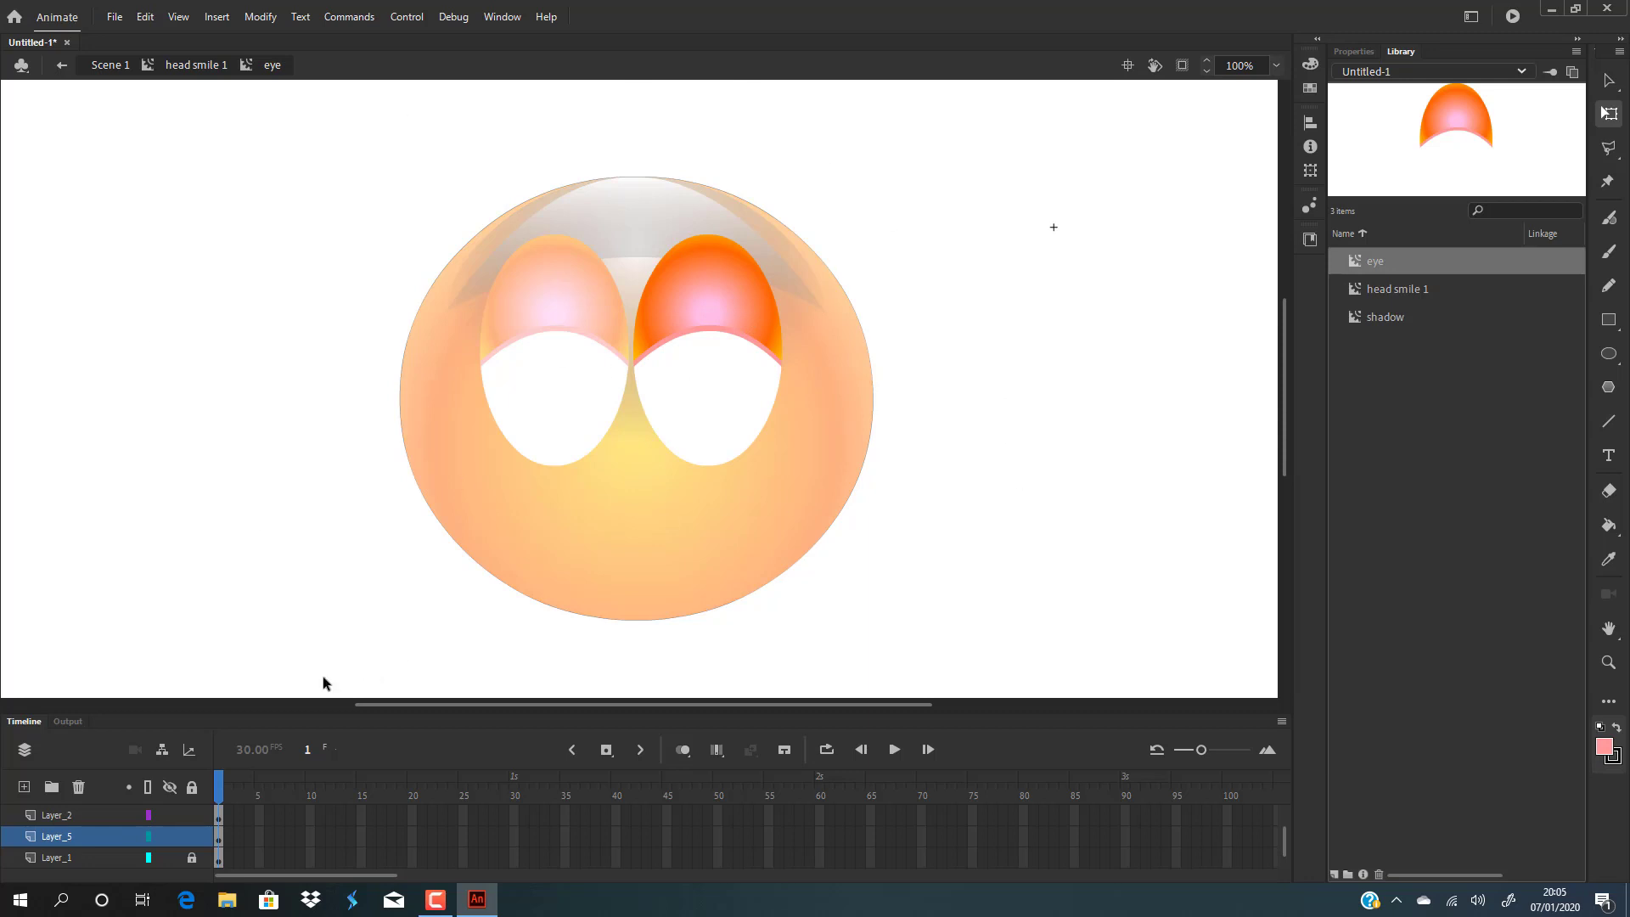
{"action": "scroll", "coordinate": [89, 829], "scroll_direction": "up", "scroll_amount": 2}
{"action": "scroll", "coordinate": [90, 828], "scroll_direction": "down", "scroll_amount": 3}
{"action": "scroll", "coordinate": [91, 828], "scroll_direction": "up", "scroll_amount": 1}
{"action": "scroll", "coordinate": [91, 828], "scroll_direction": "up", "scroll_amount": 1}
{"action": "left_click", "coordinate": [63, 815]}
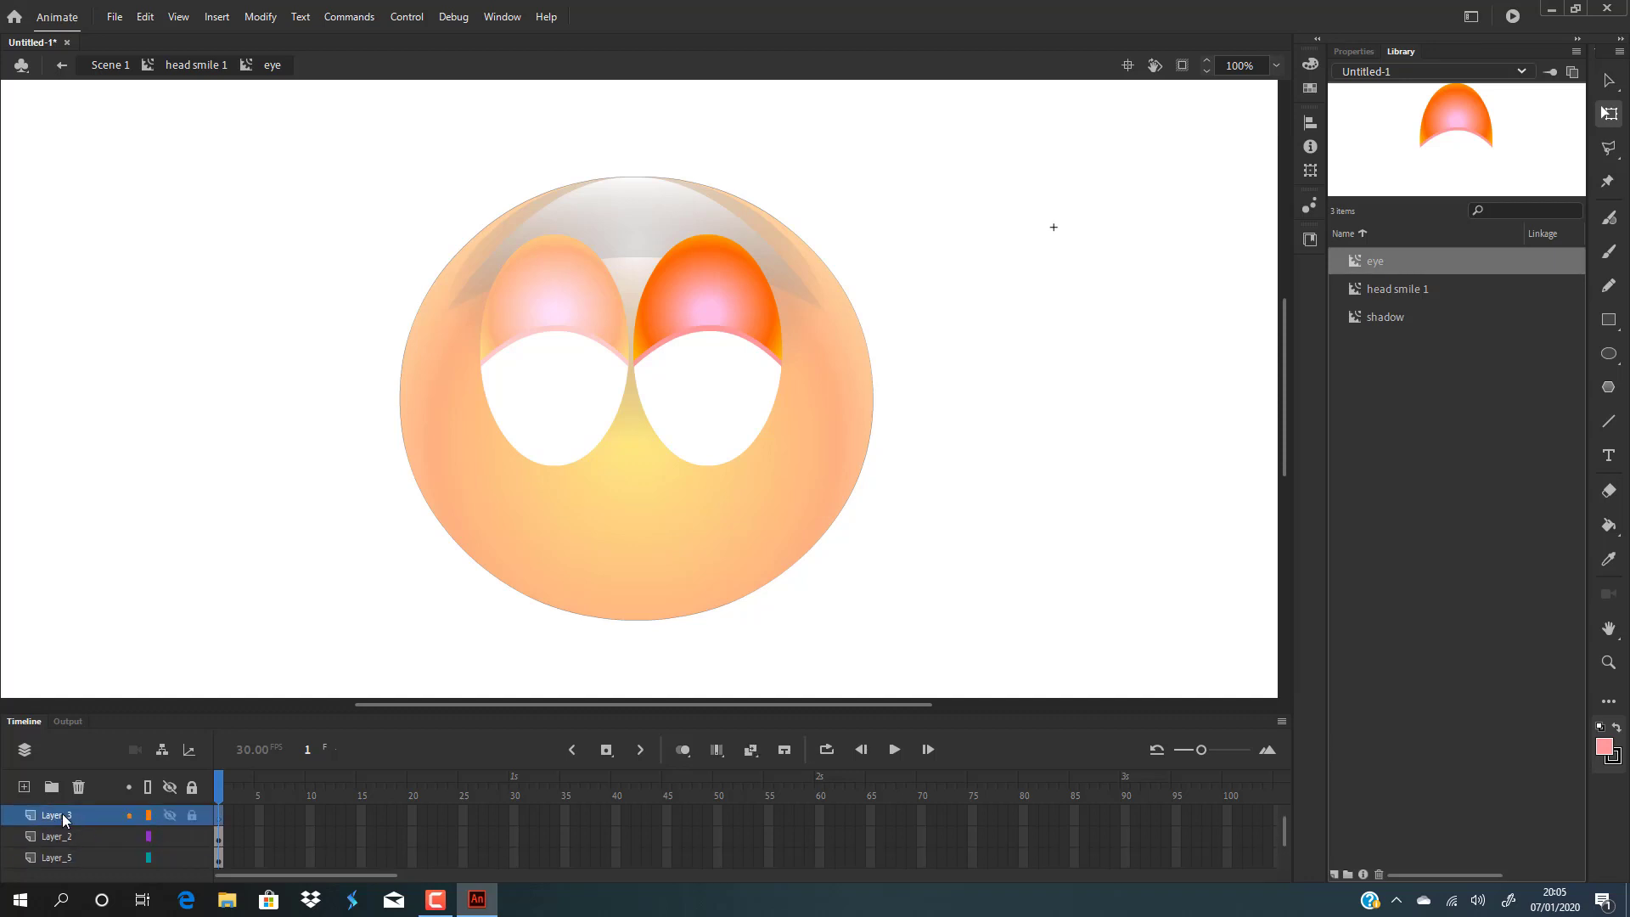
{"action": "scroll", "coordinate": [66, 823], "scroll_direction": "down", "scroll_amount": 2}
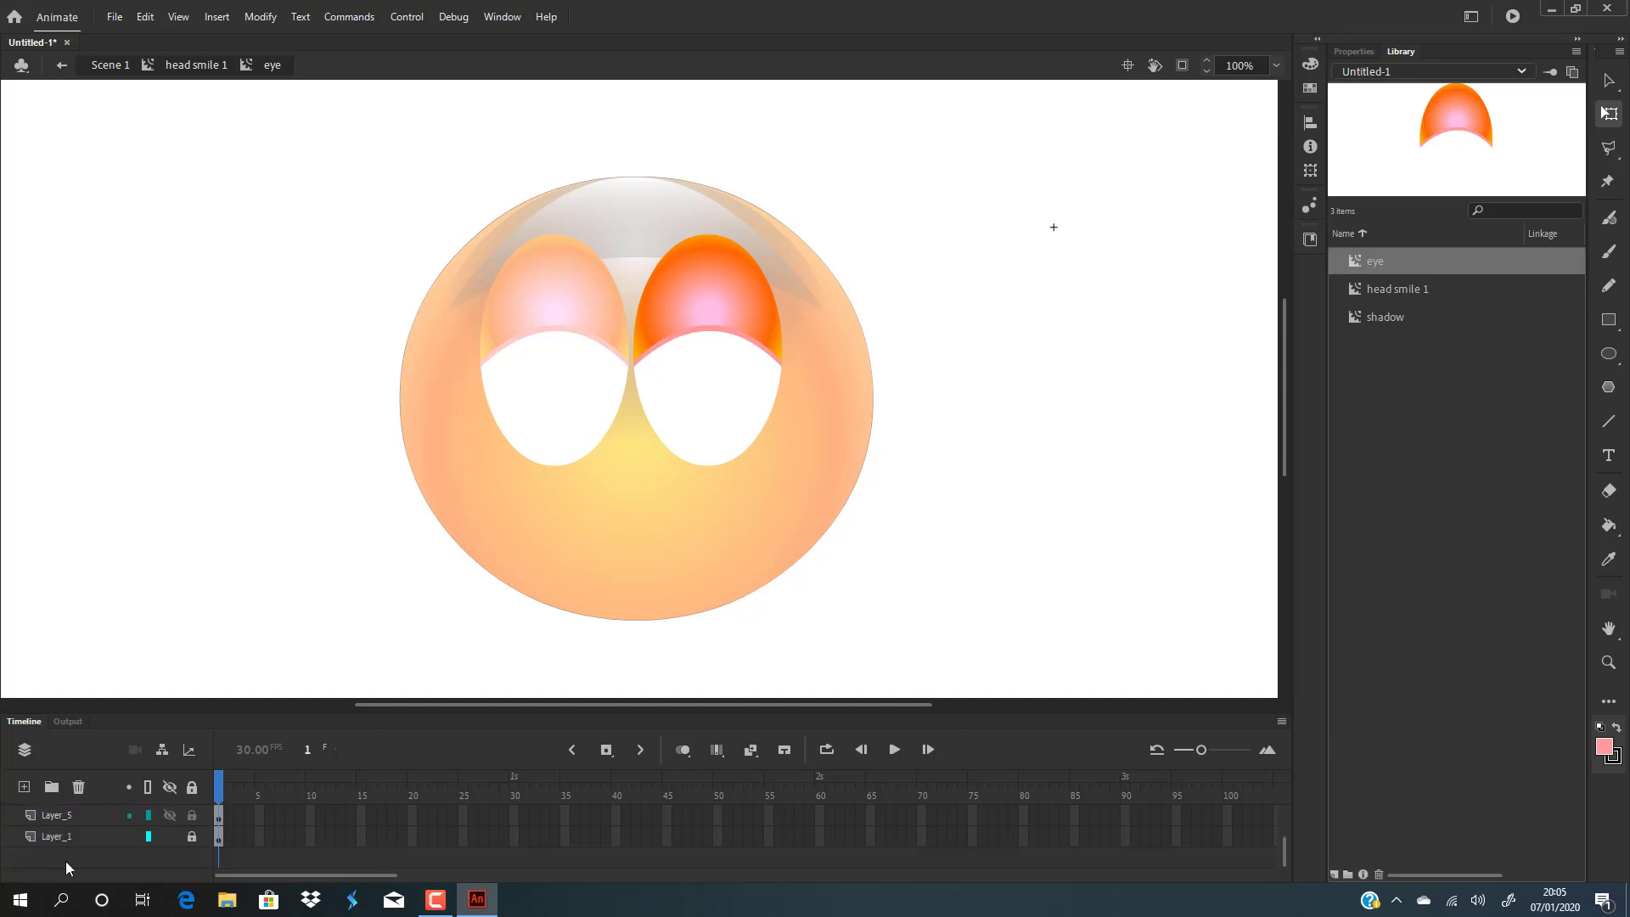
{"action": "left_click", "coordinate": [61, 815]}
{"action": "left_click", "coordinate": [23, 786]}
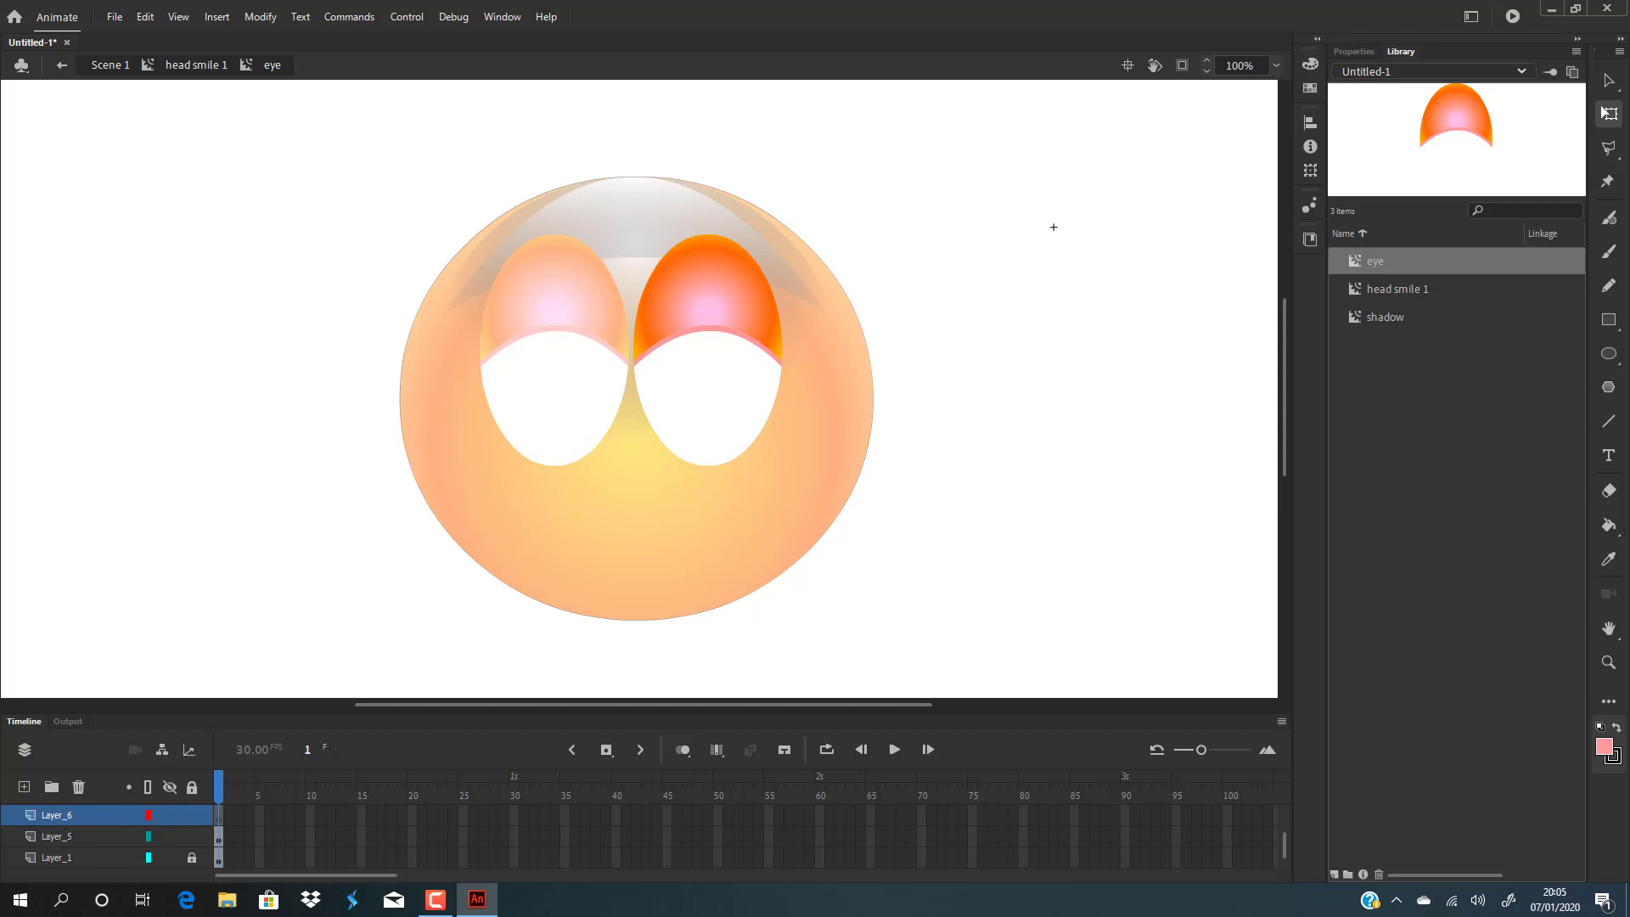
Draw a pink circle over the eye opening for the iris and delete its outline stroke.
{"action": "left_click", "coordinate": [1609, 353]}
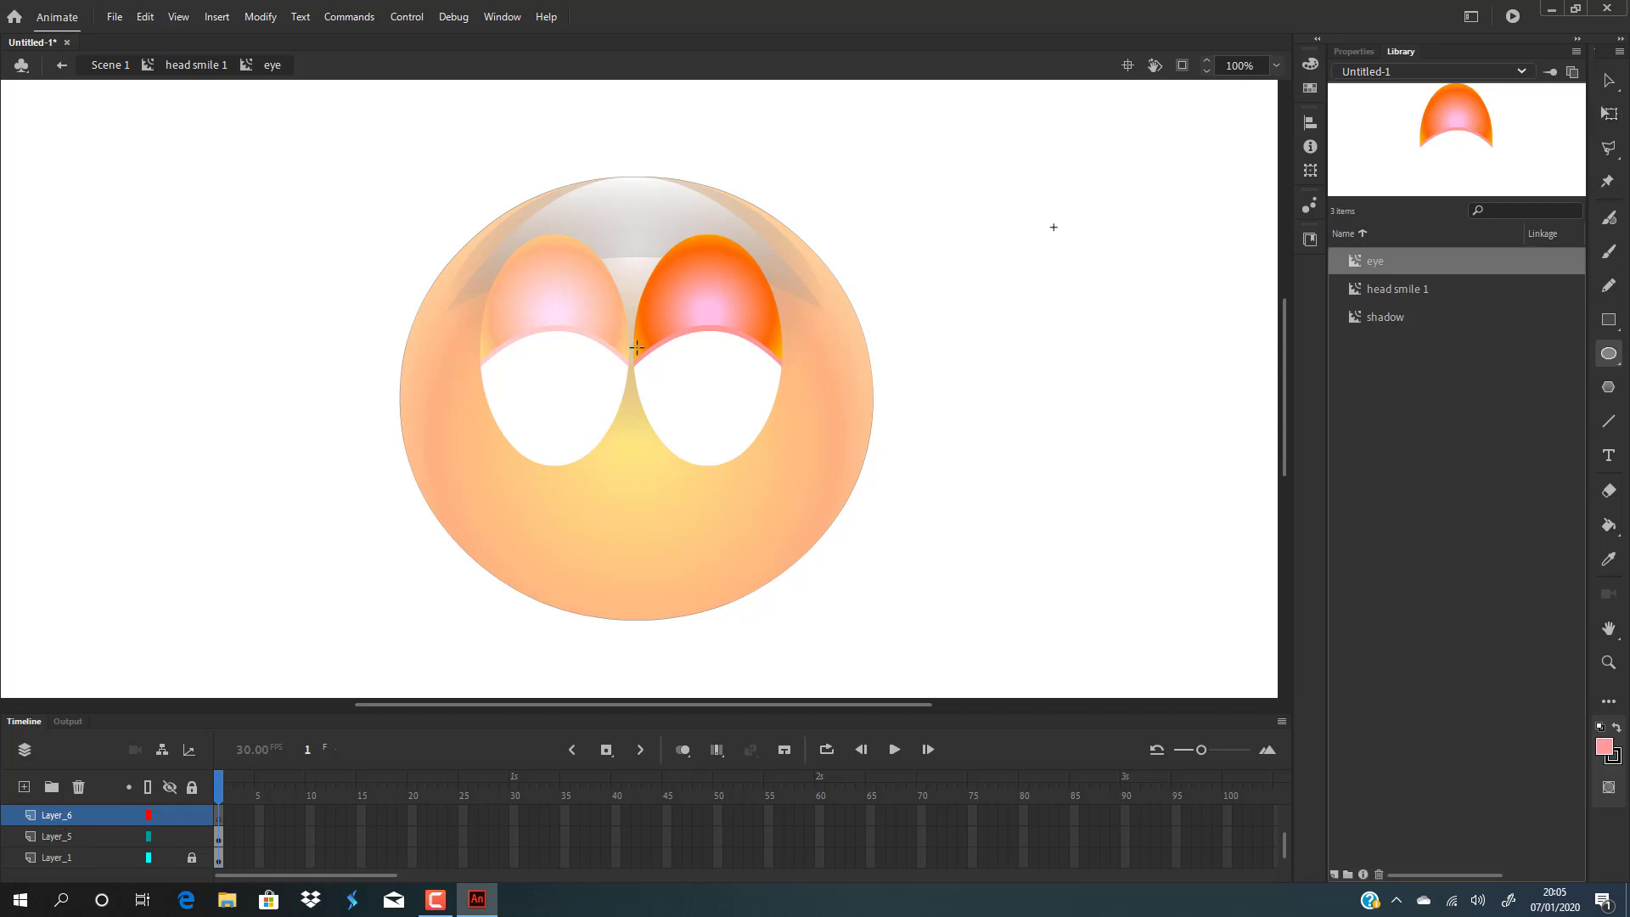
{"action": "left_click_drag", "start_coordinate": [663, 326], "coordinate": [777, 423]}
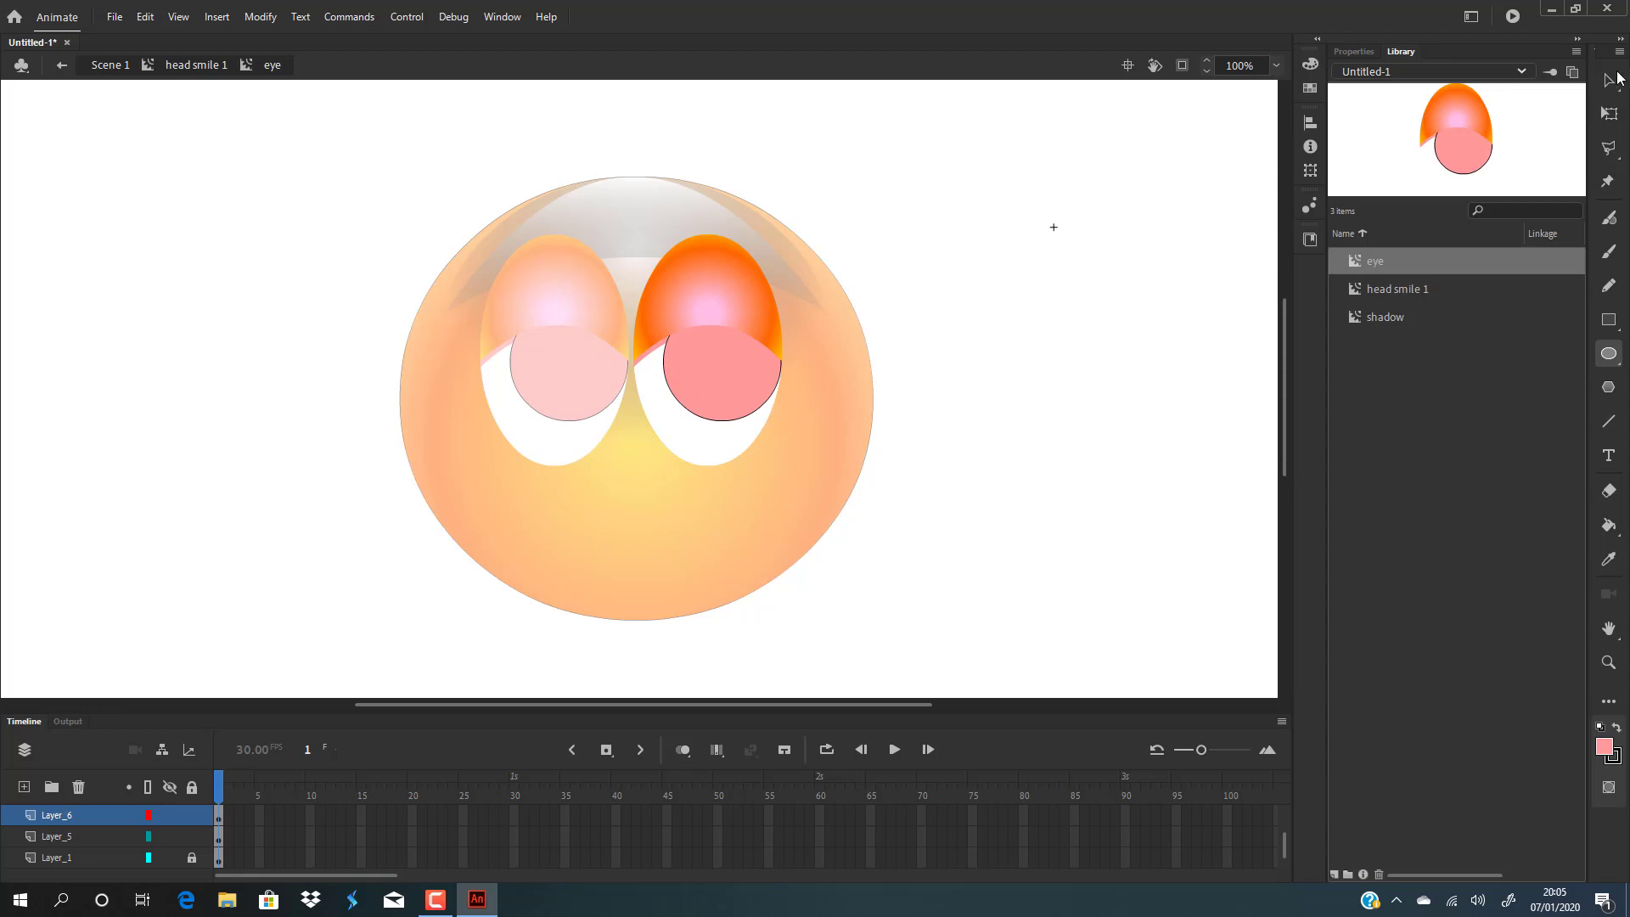
{"action": "left_click", "coordinate": [1608, 80]}
{"action": "left_click", "coordinate": [732, 382]}
{"action": "left_click_drag", "start_coordinate": [732, 382], "coordinate": [715, 392]}
{"action": "left_click", "coordinate": [770, 399]}
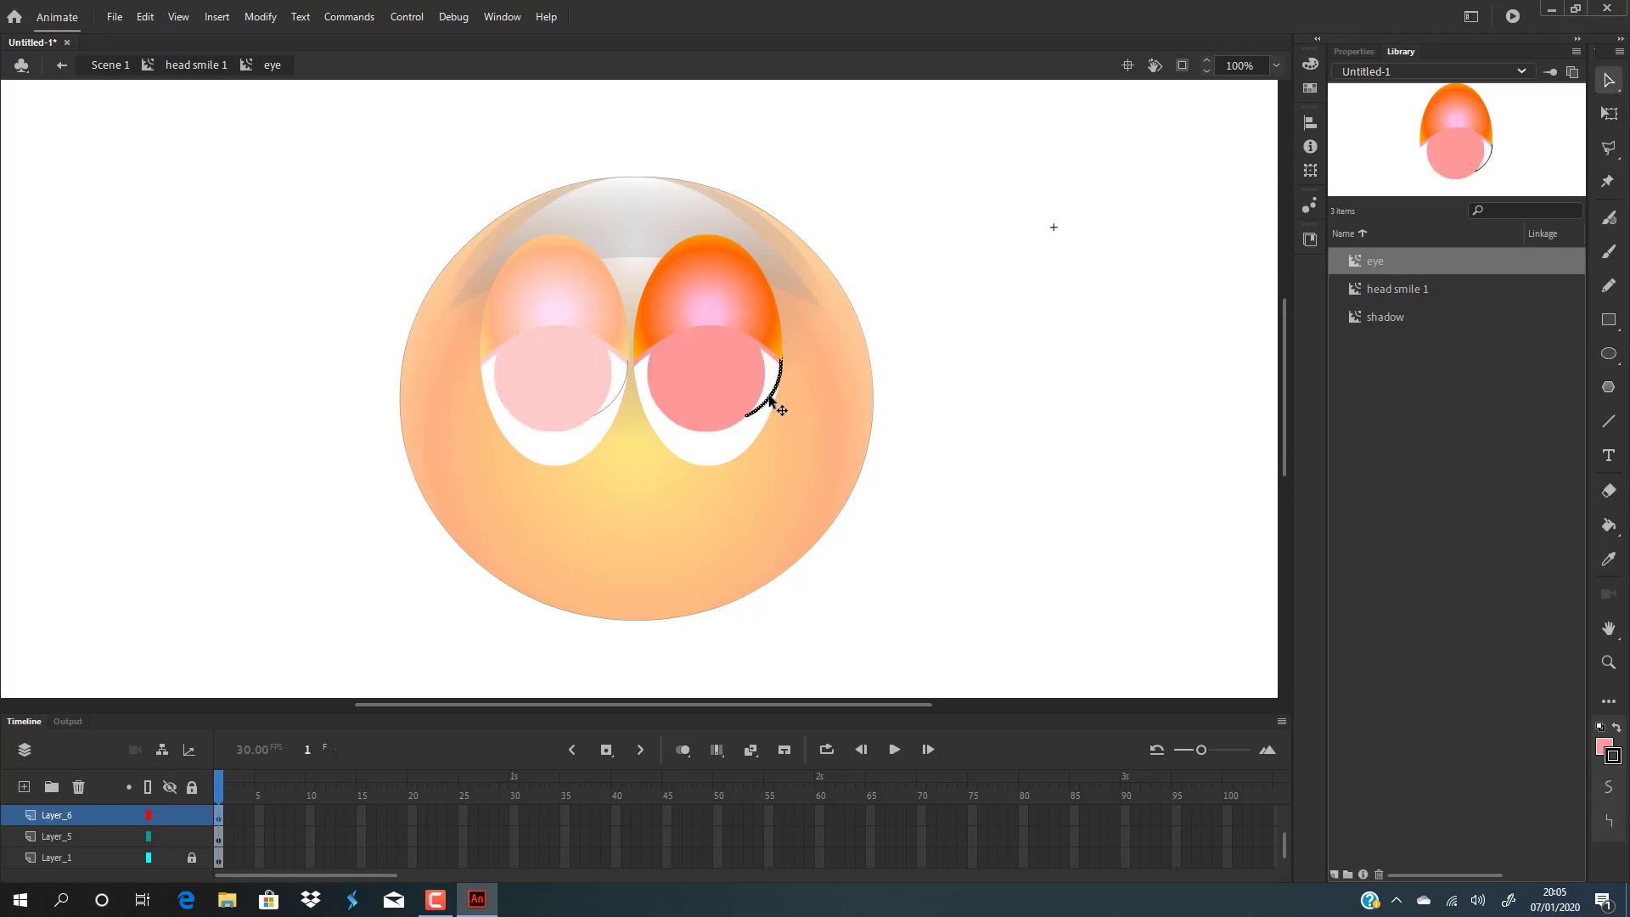
{"action": "key", "text": "Delete"}
Fill the iris with a radial gradient and set its middle stop to cyan 00CCFF.
{"action": "left_click", "coordinate": [706, 382]}
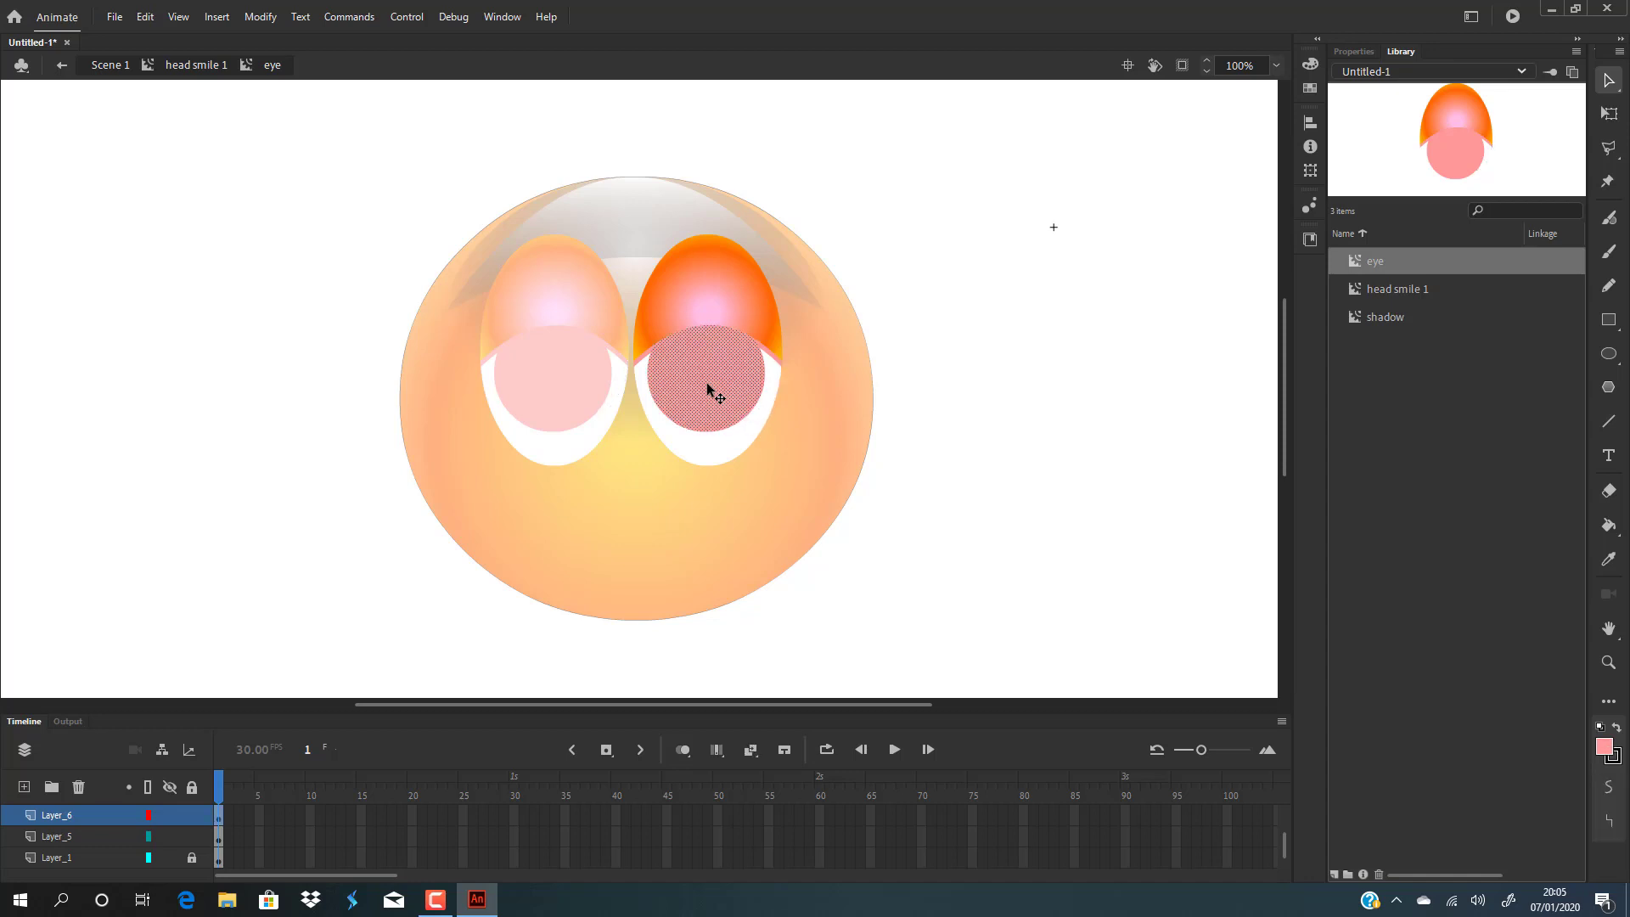
{"action": "left_click", "coordinate": [1310, 64]}
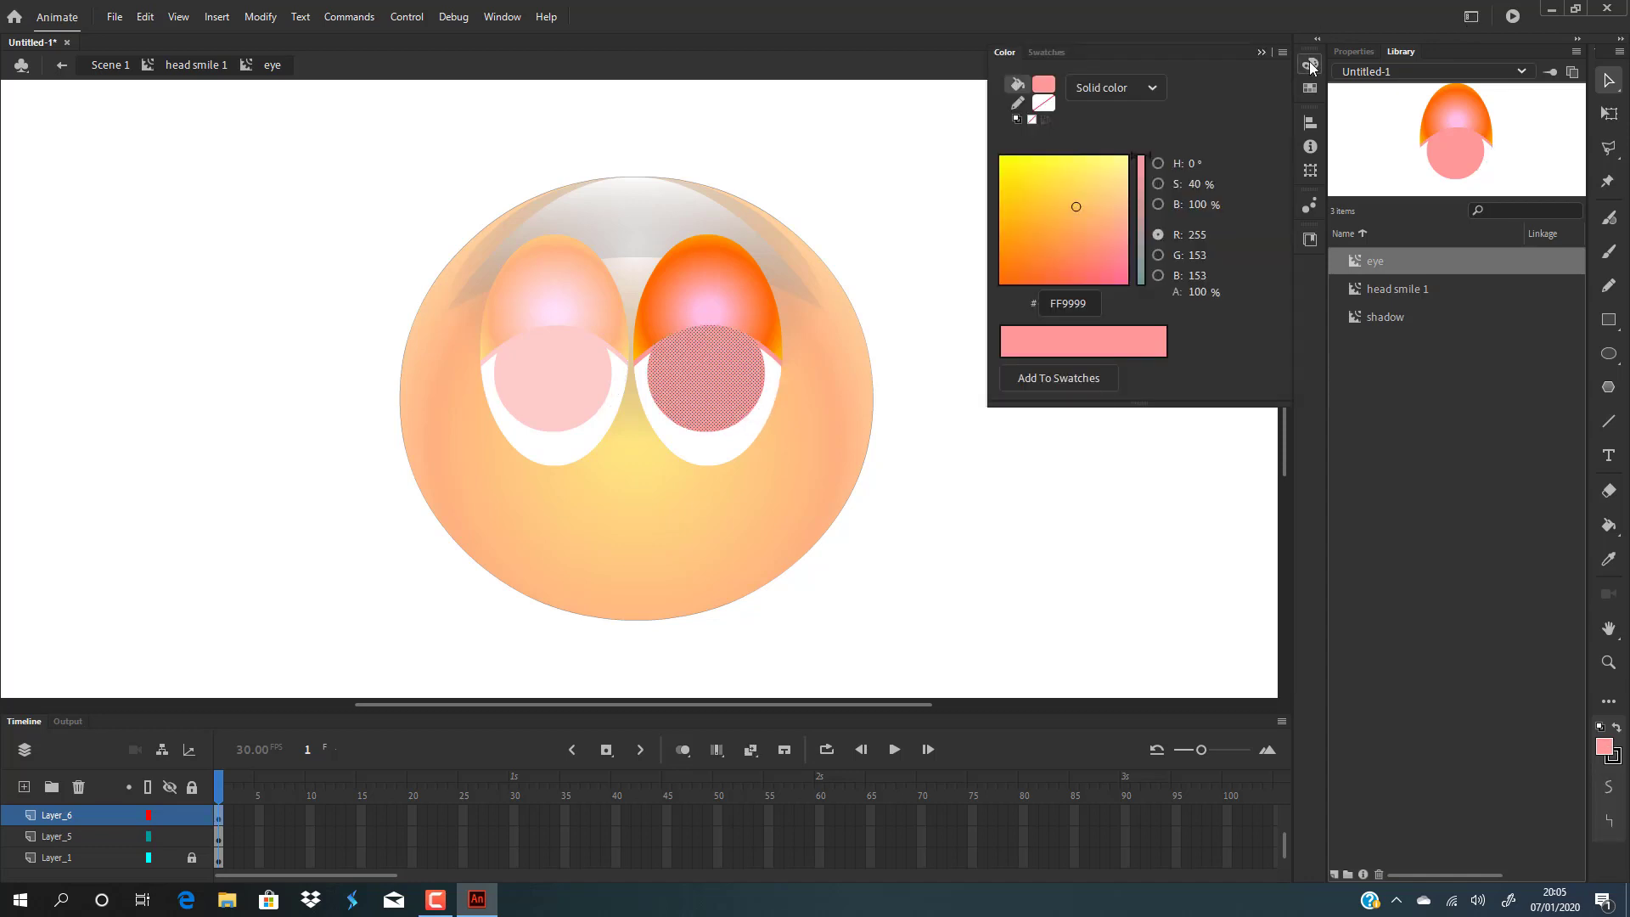
{"action": "left_click", "coordinate": [1147, 89]}
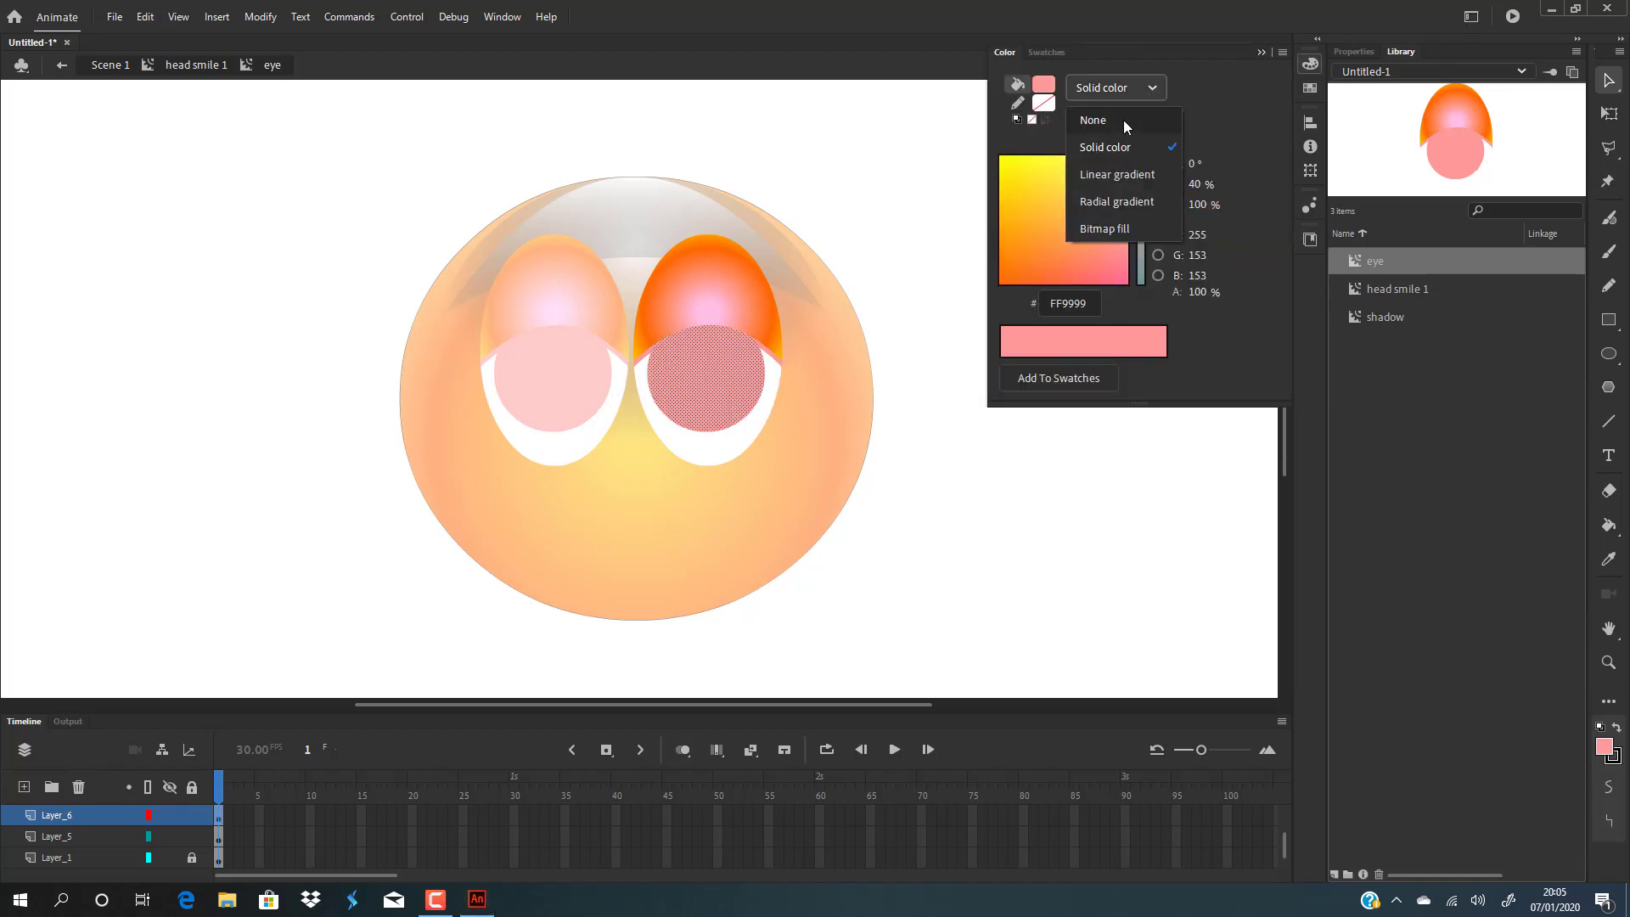
{"action": "left_click", "coordinate": [1129, 201]}
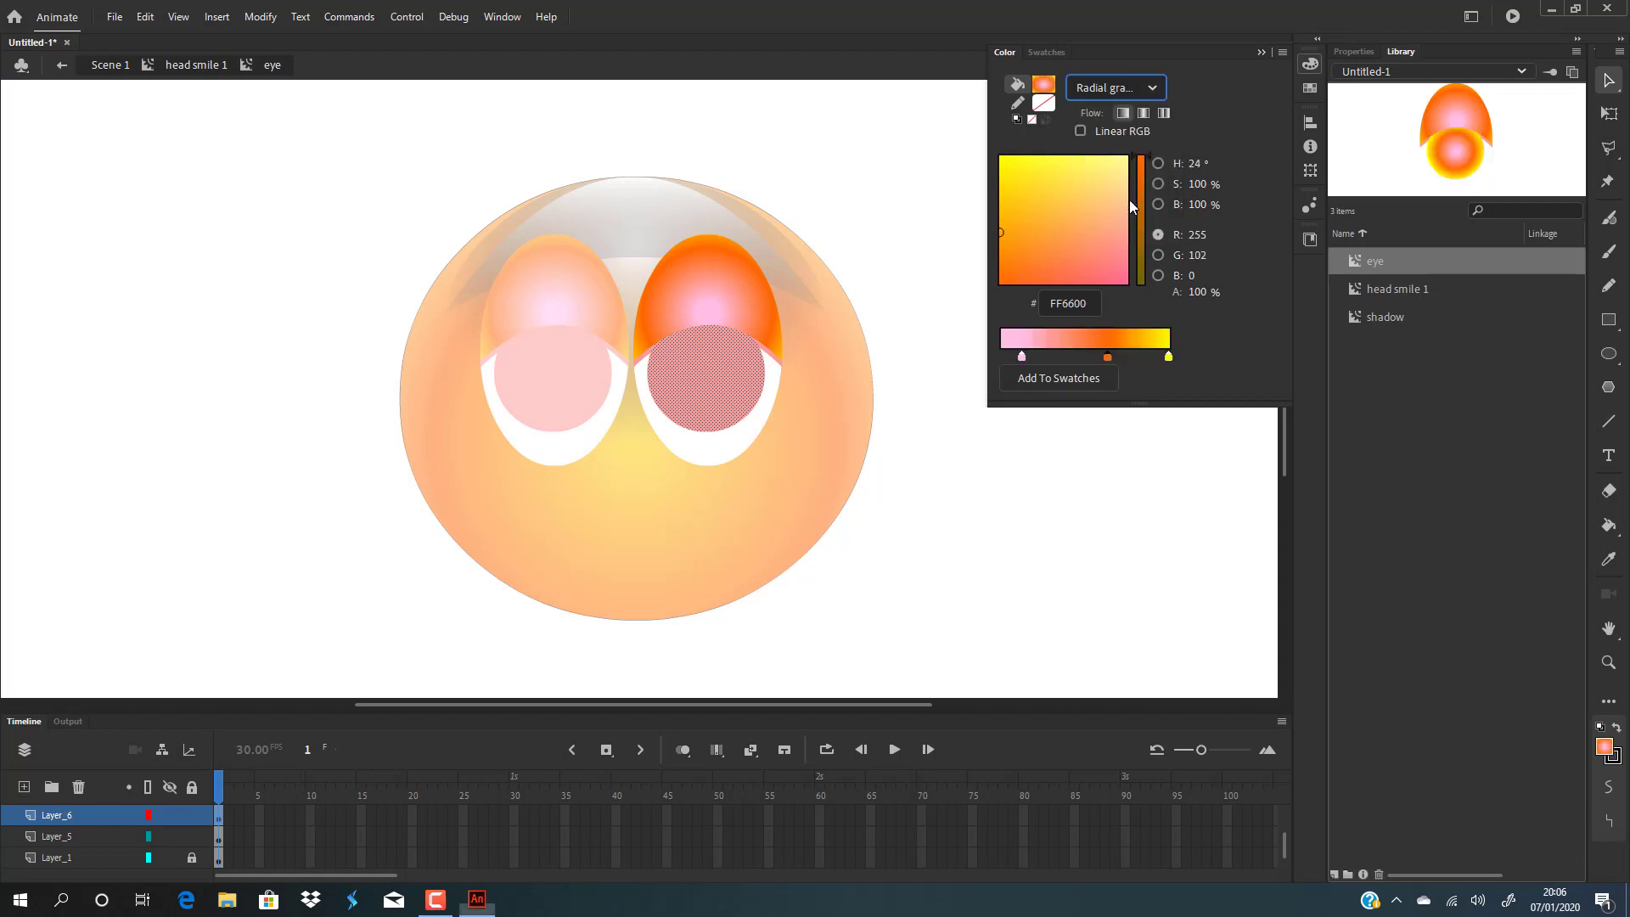
{"action": "double_click", "coordinate": [1109, 357]}
{"action": "left_click", "coordinate": [1237, 456]}
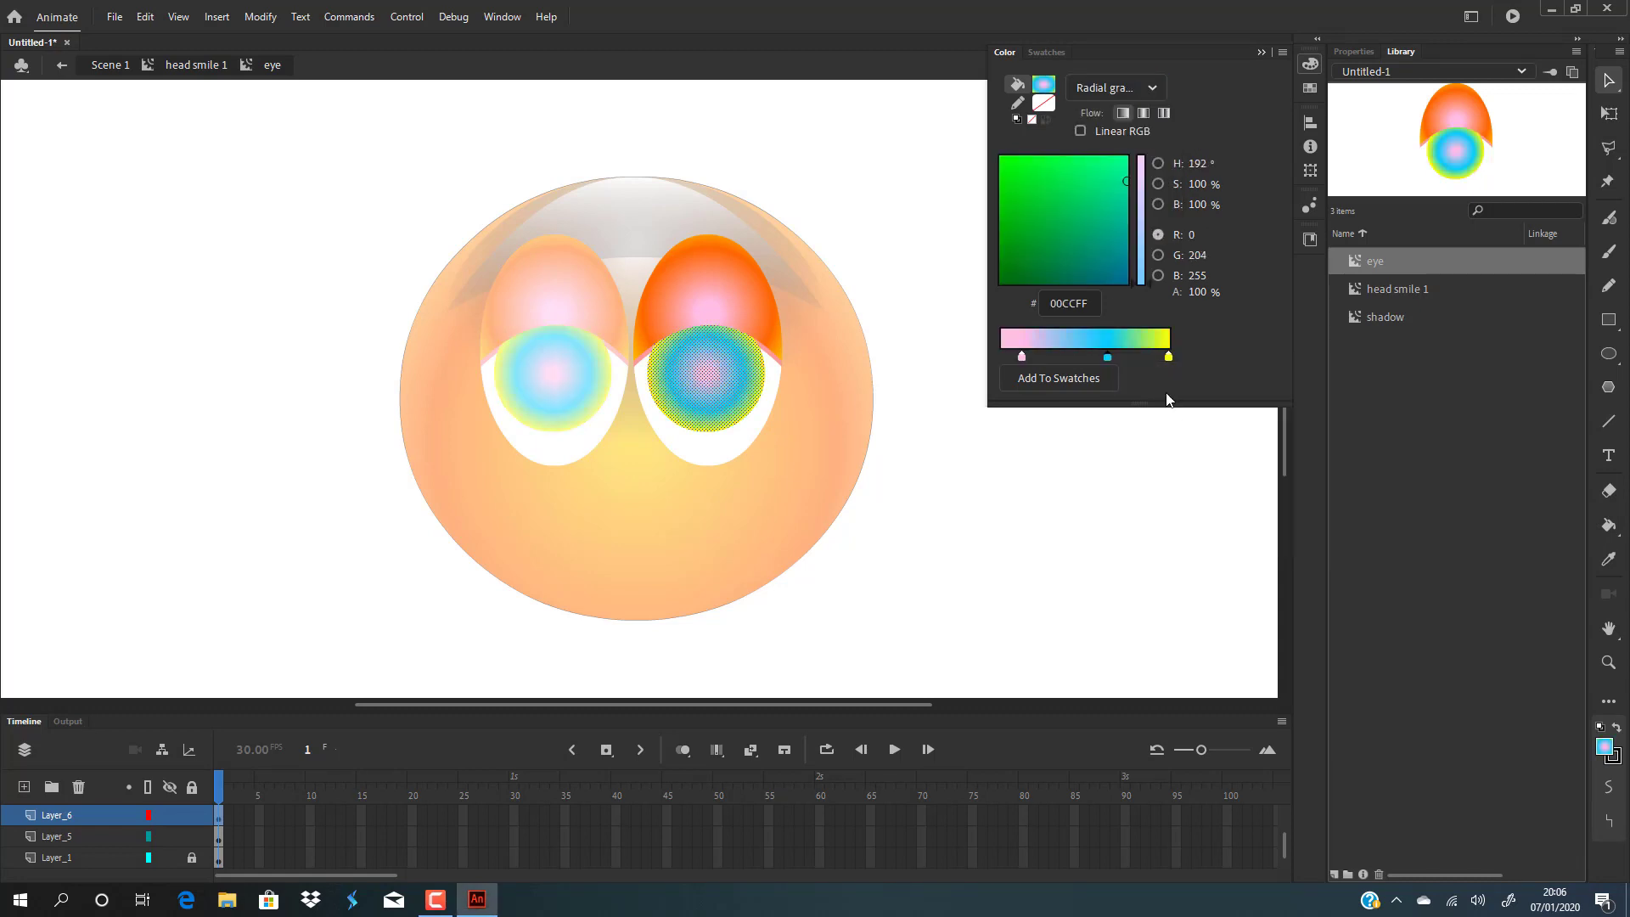
Set the iris gradient's outer stop to dark blue 3333CC.
{"action": "left_click", "coordinate": [1167, 357]}
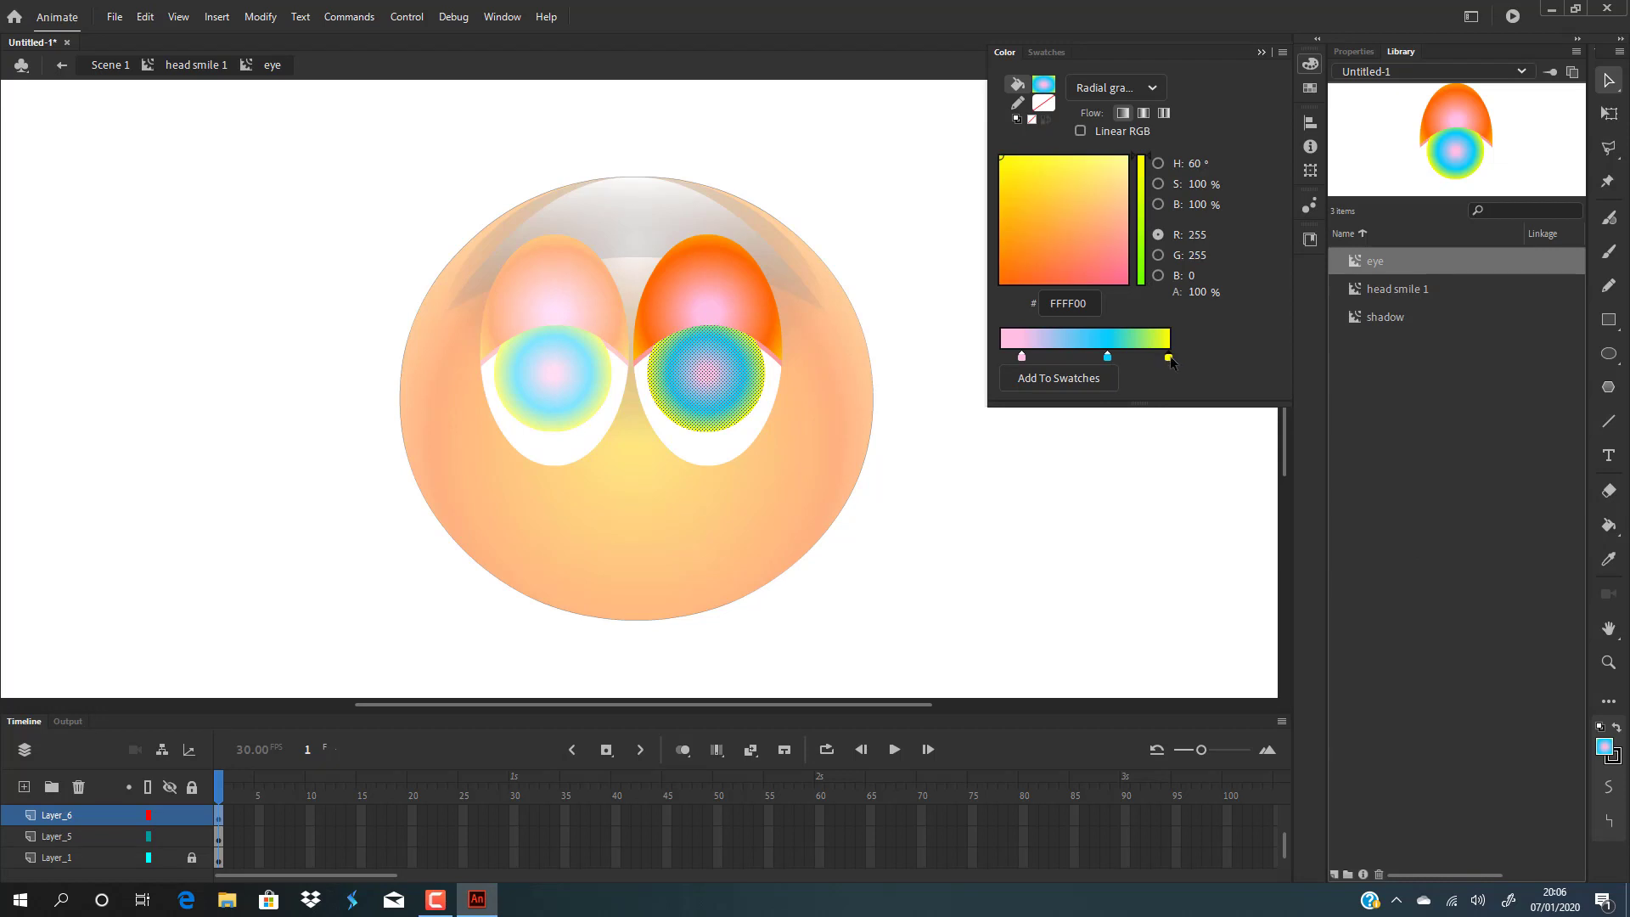
{"action": "double_click", "coordinate": [1169, 358]}
{"action": "left_click", "coordinate": [1328, 450]}
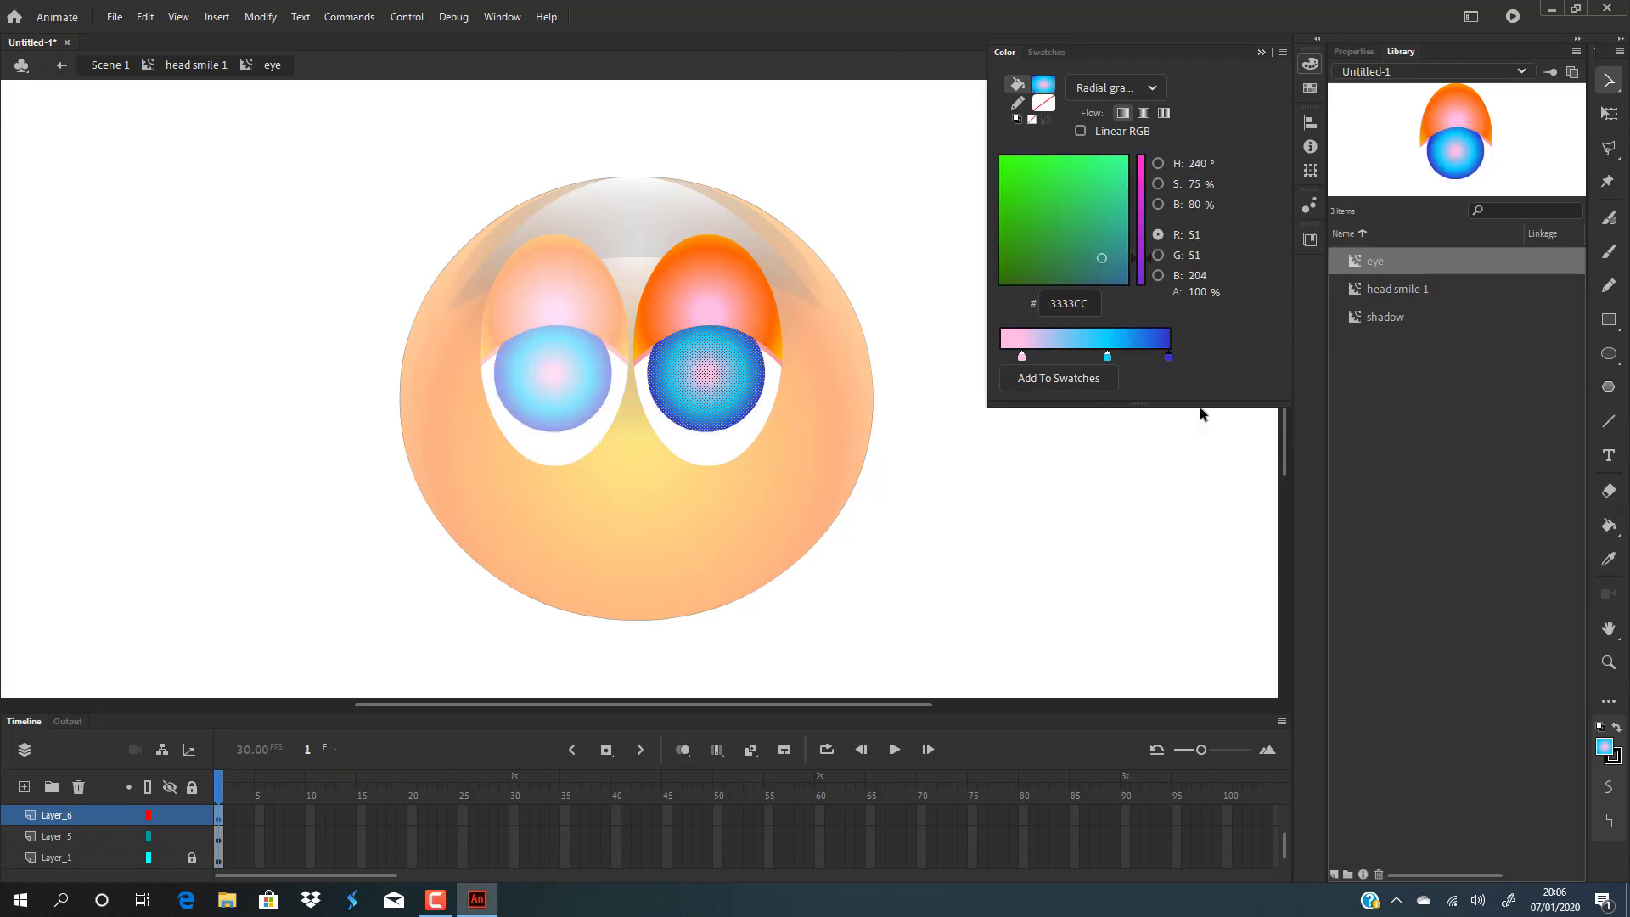
Recolour the iris gradient's inner stop to a darker blue swatch.
{"action": "left_click", "coordinate": [1022, 356]}
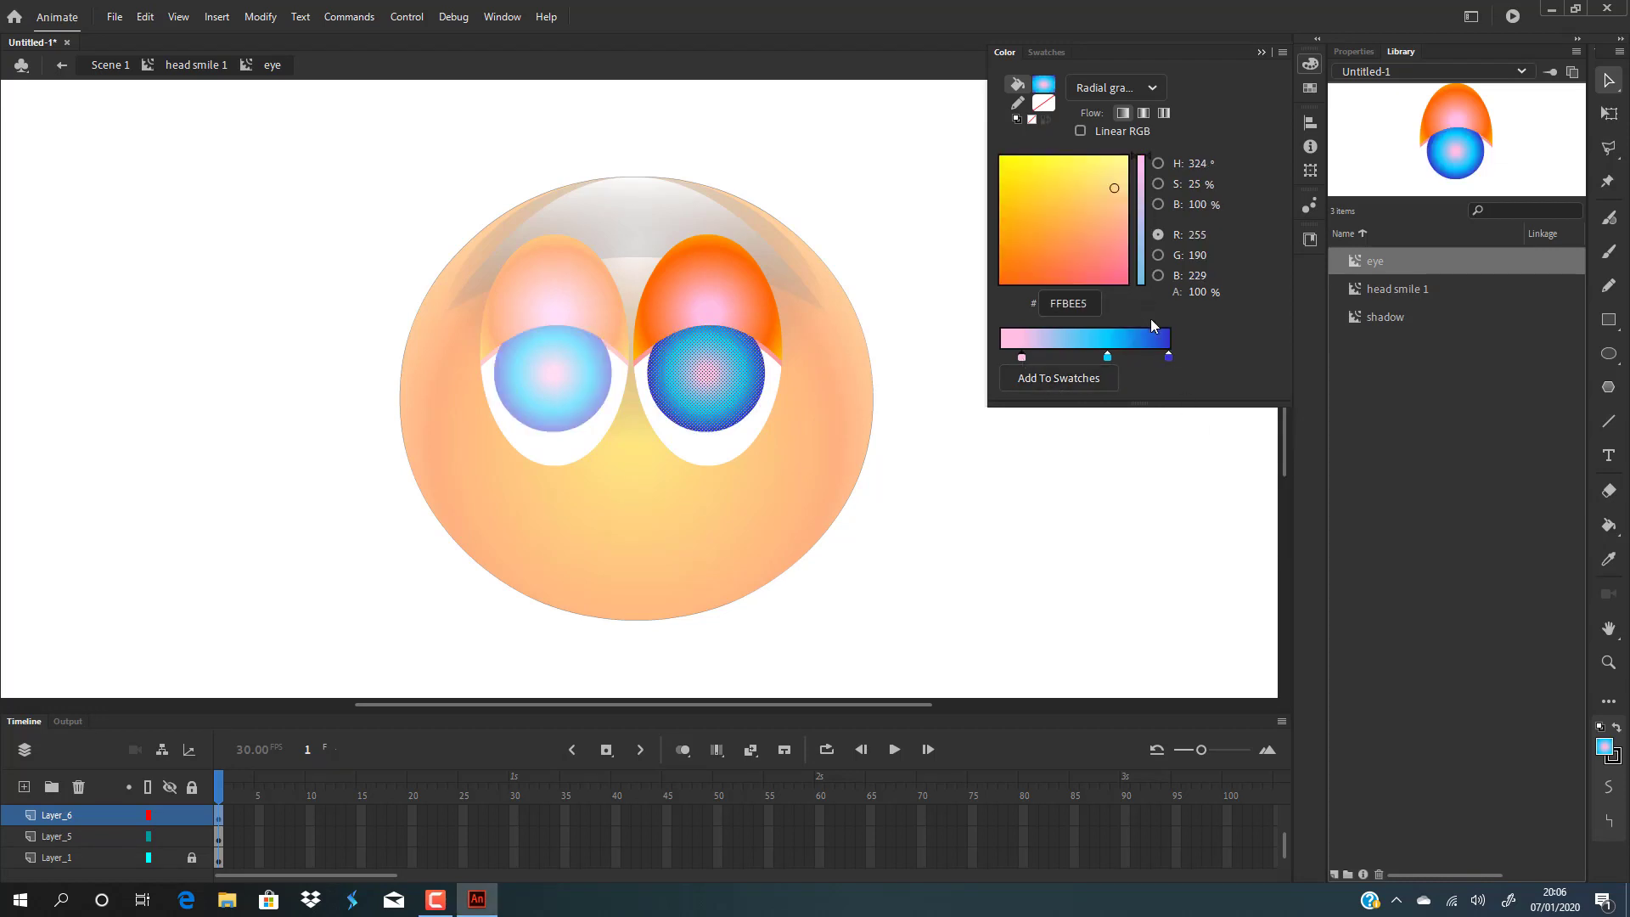
{"action": "double_click", "coordinate": [1021, 356]}
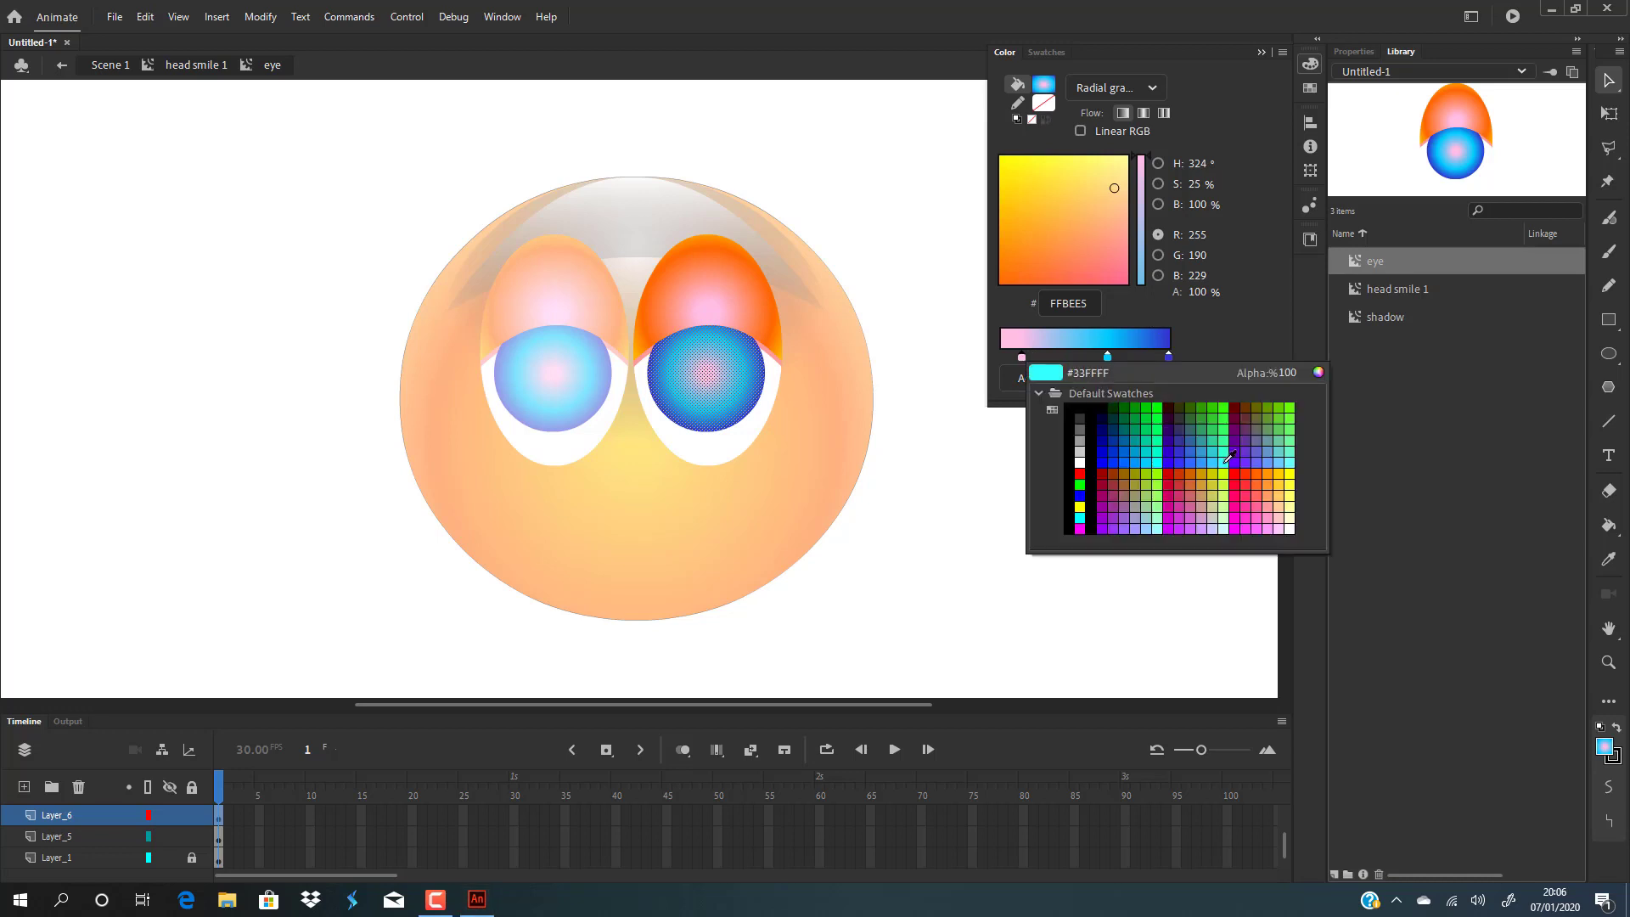
{"action": "left_click", "coordinate": [1217, 460]}
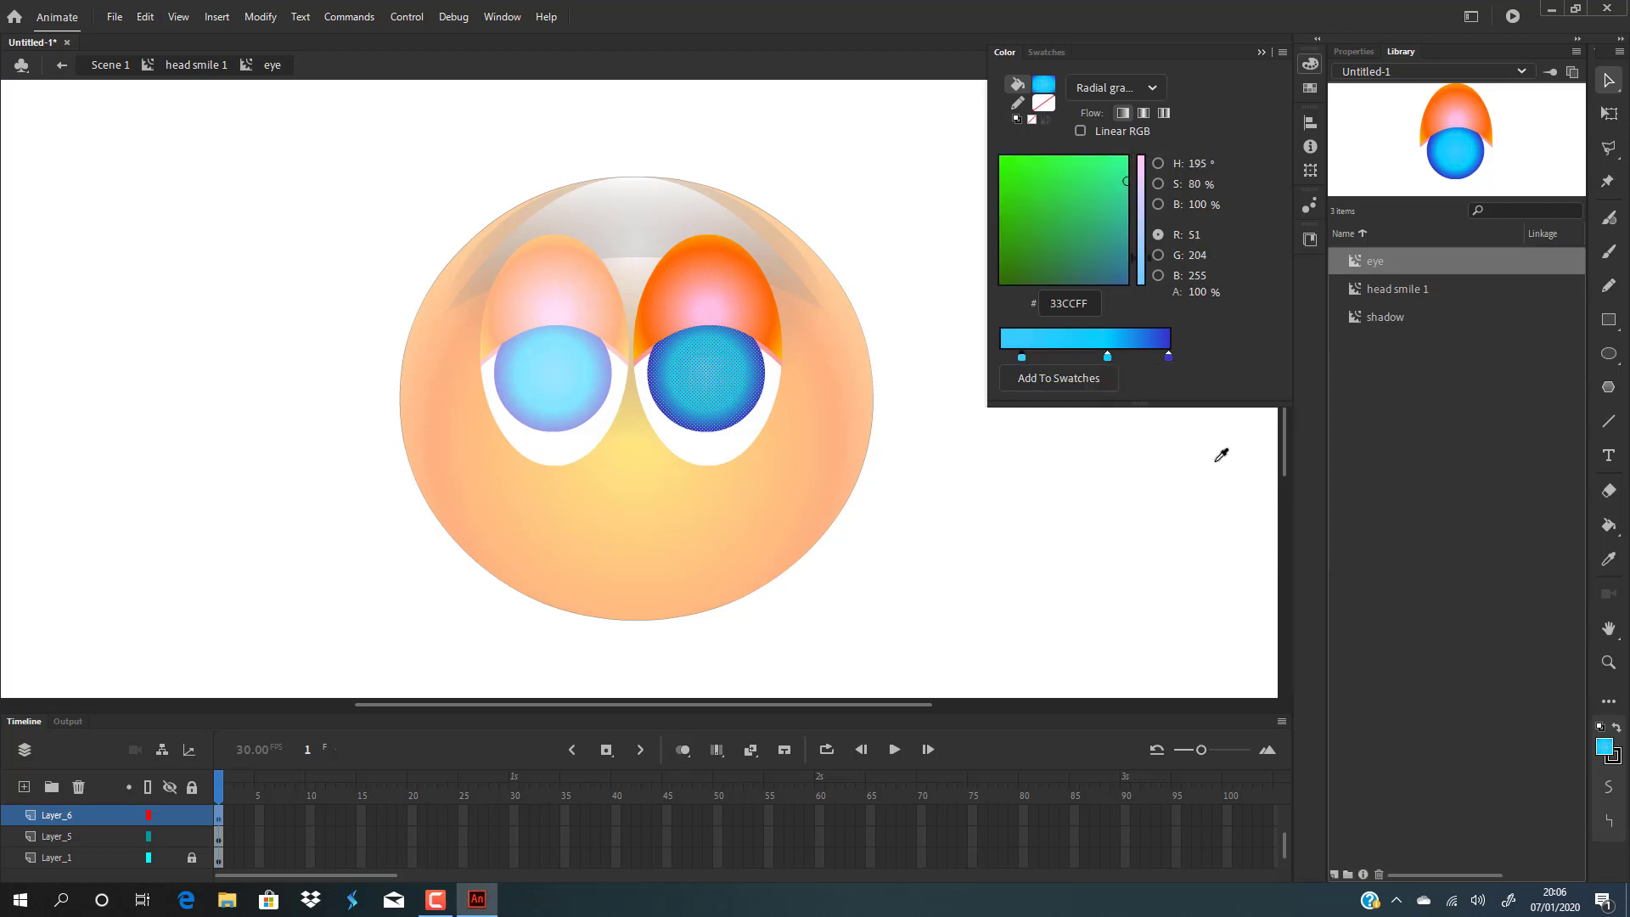
{"action": "double_click", "coordinate": [1022, 357]}
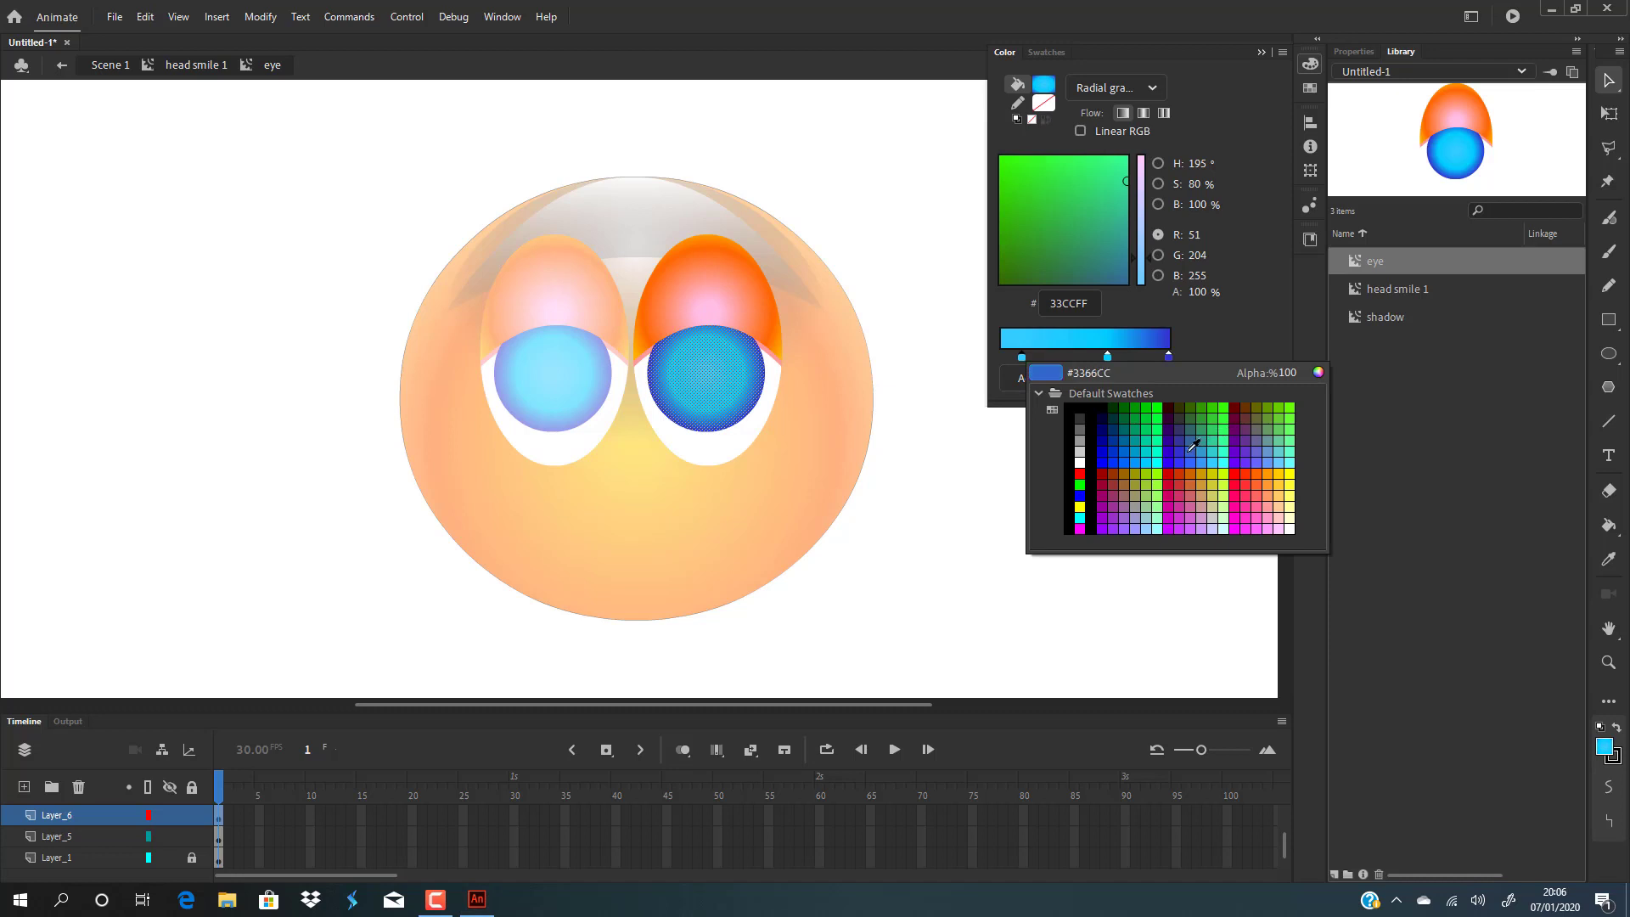
{"action": "left_click", "coordinate": [1149, 453]}
{"action": "left_click", "coordinate": [985, 477]}
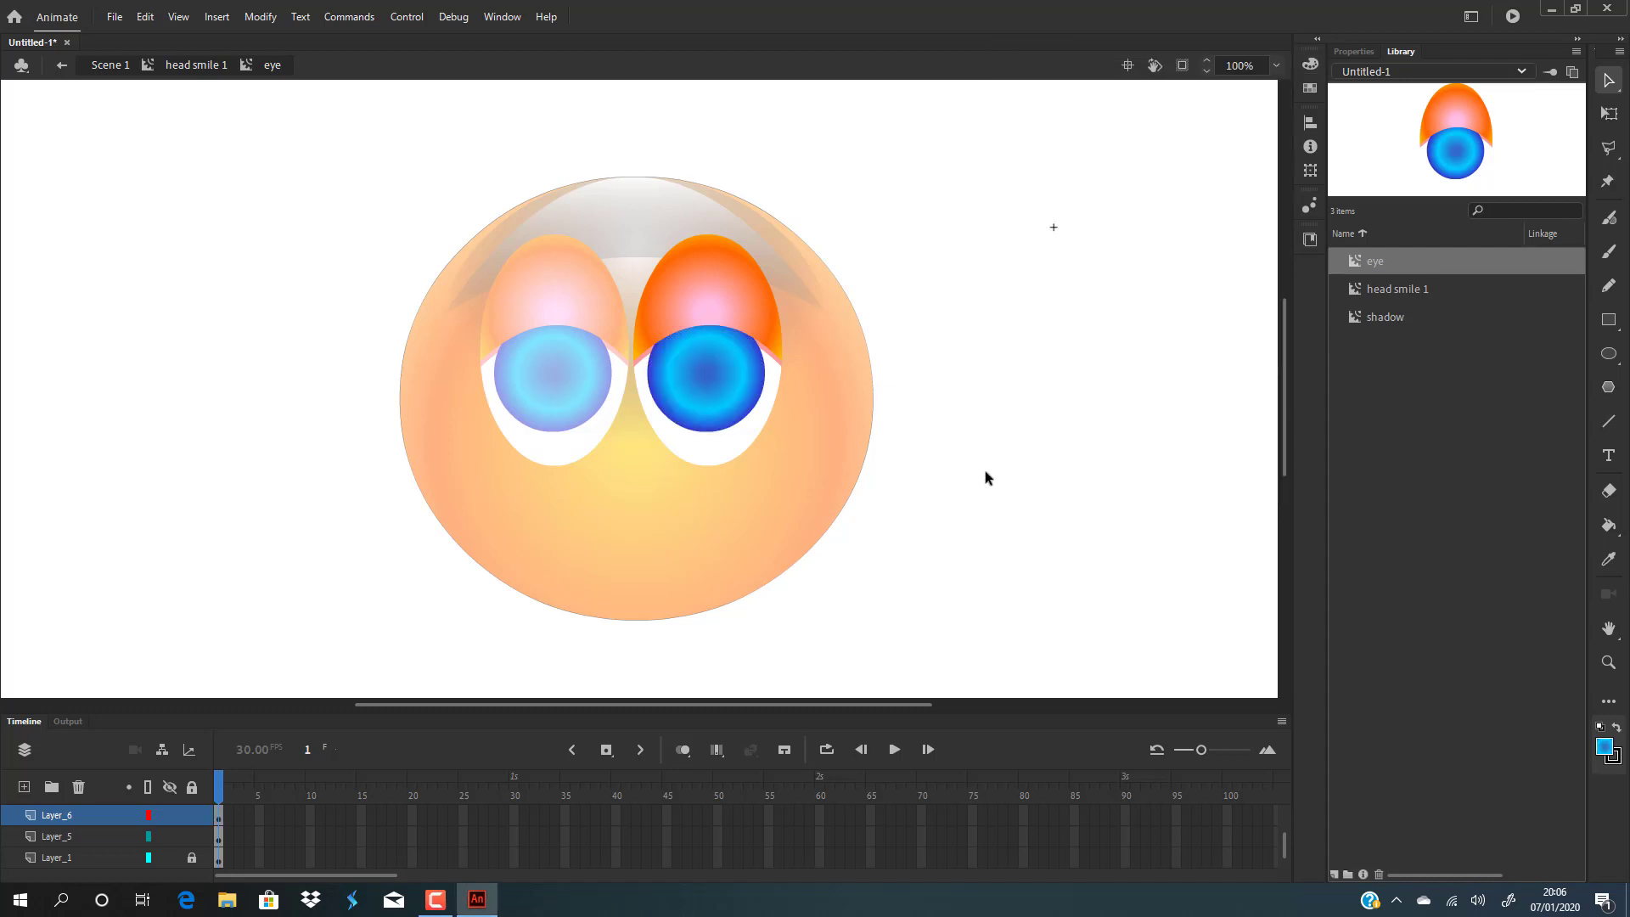
Enlarge the iris's radial gradient and shift its centre slightly up with the Gradient Transform tool.
{"action": "key", "text": "ctrl"}
{"action": "left_click", "coordinate": [658, 367]}
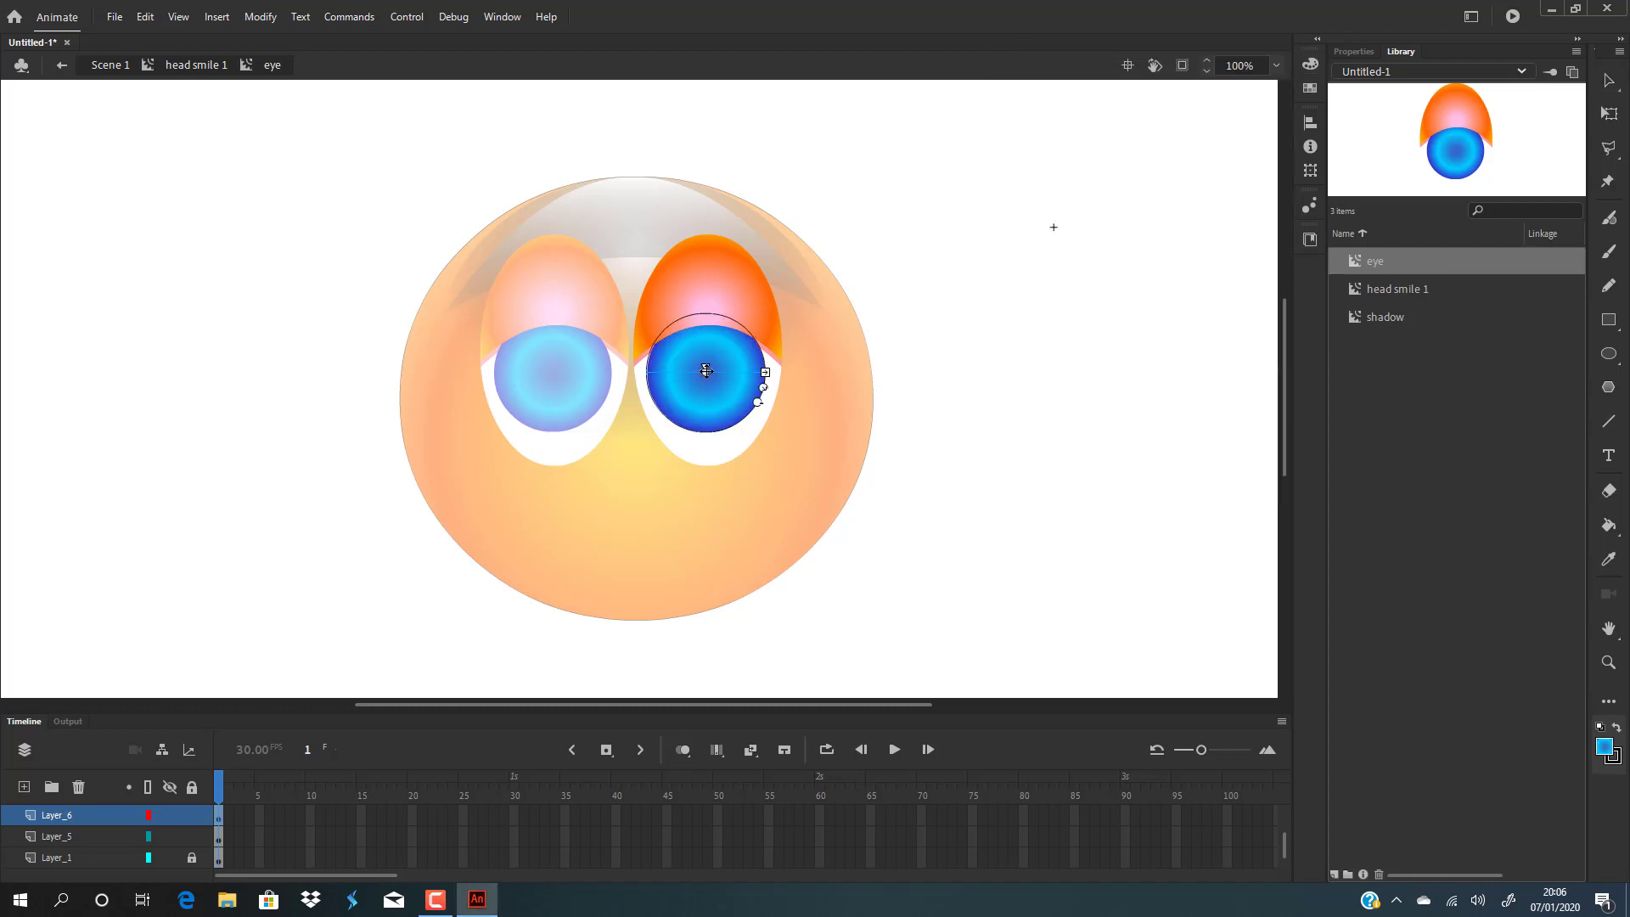
{"action": "left_click_drag", "start_coordinate": [706, 377], "coordinate": [795, 407]}
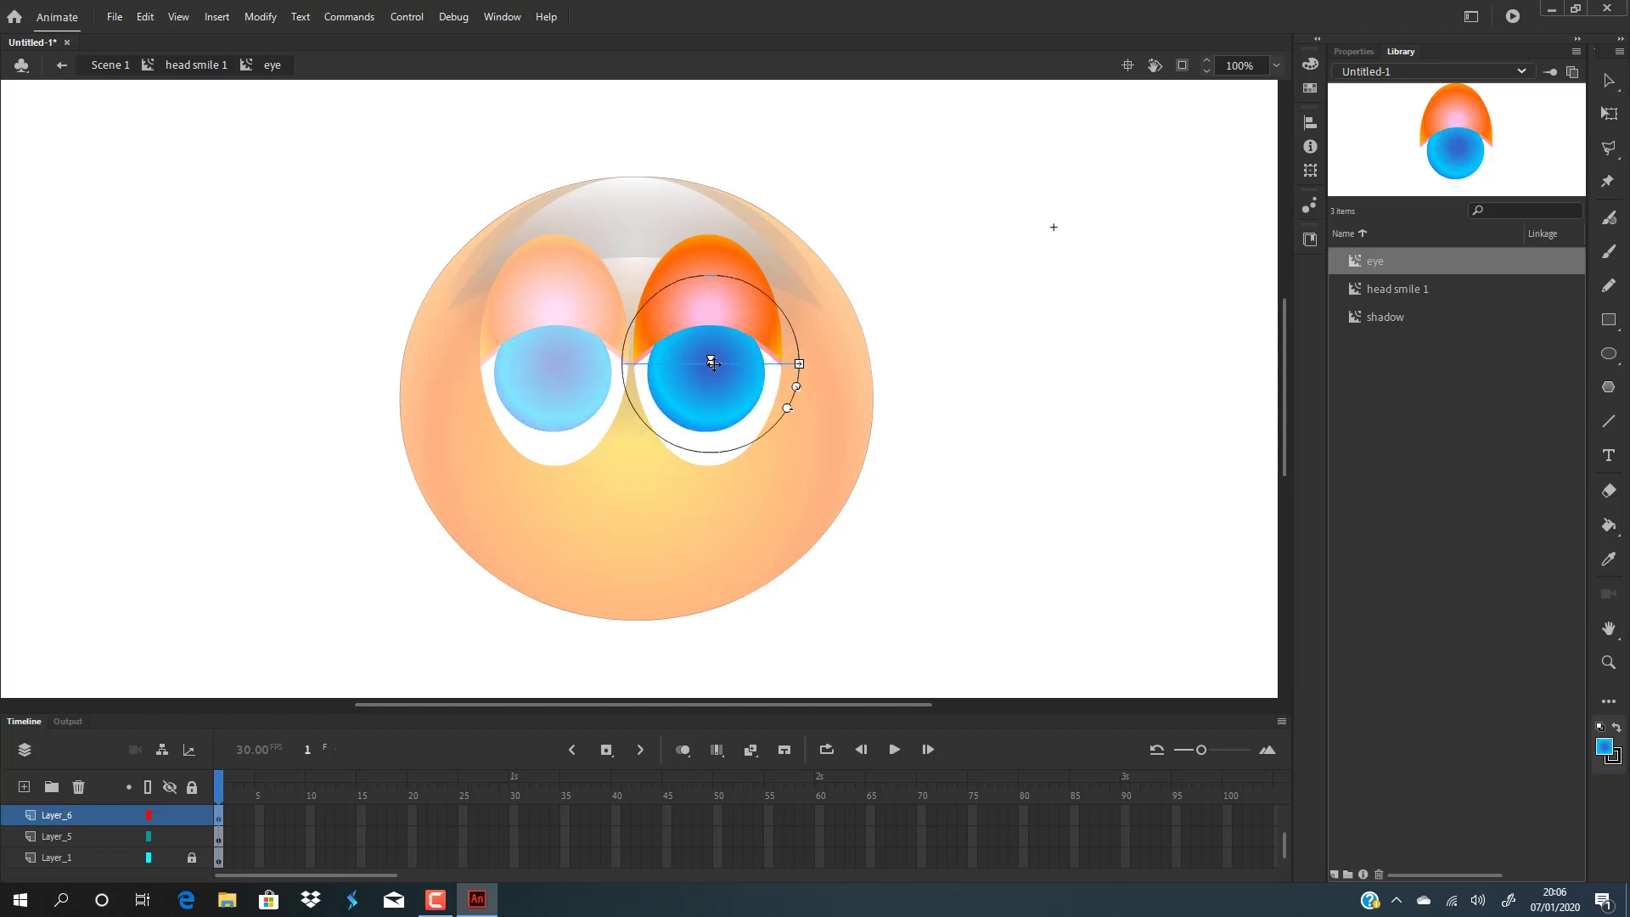
{"action": "mouse_move", "coordinate": [713, 363]}
{"action": "left_mouse_down"}
{"action": "mouse_move", "coordinate": [694, 355]}
{"action": "mouse_move", "coordinate": [709, 360]}
{"action": "left_mouse_up"}
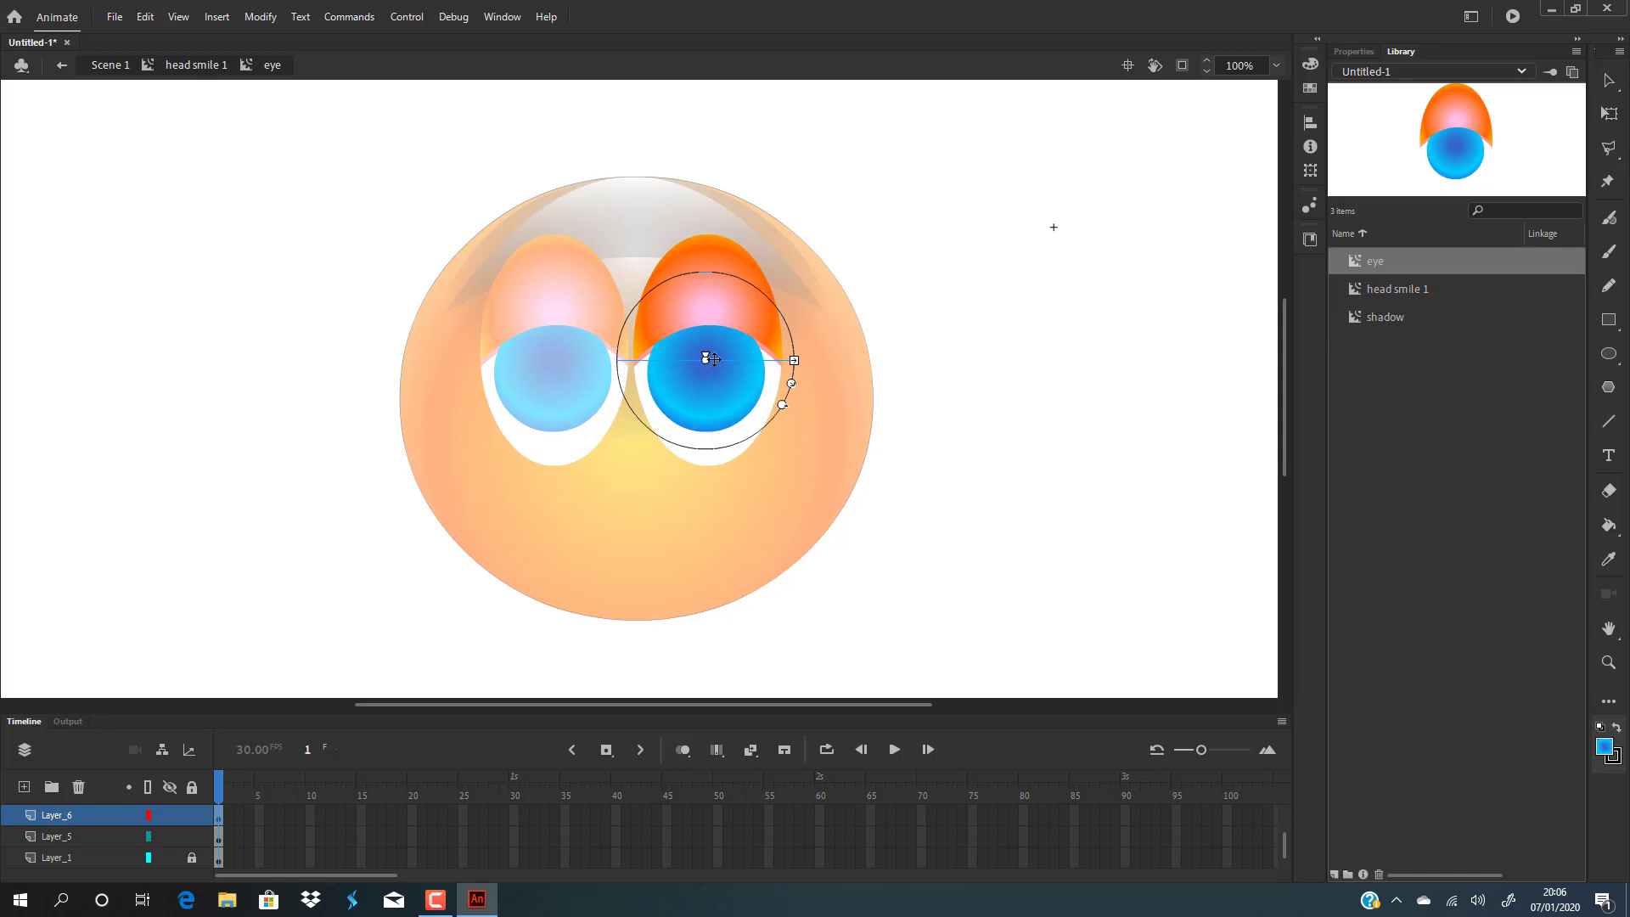
{"action": "left_click", "coordinate": [936, 337]}
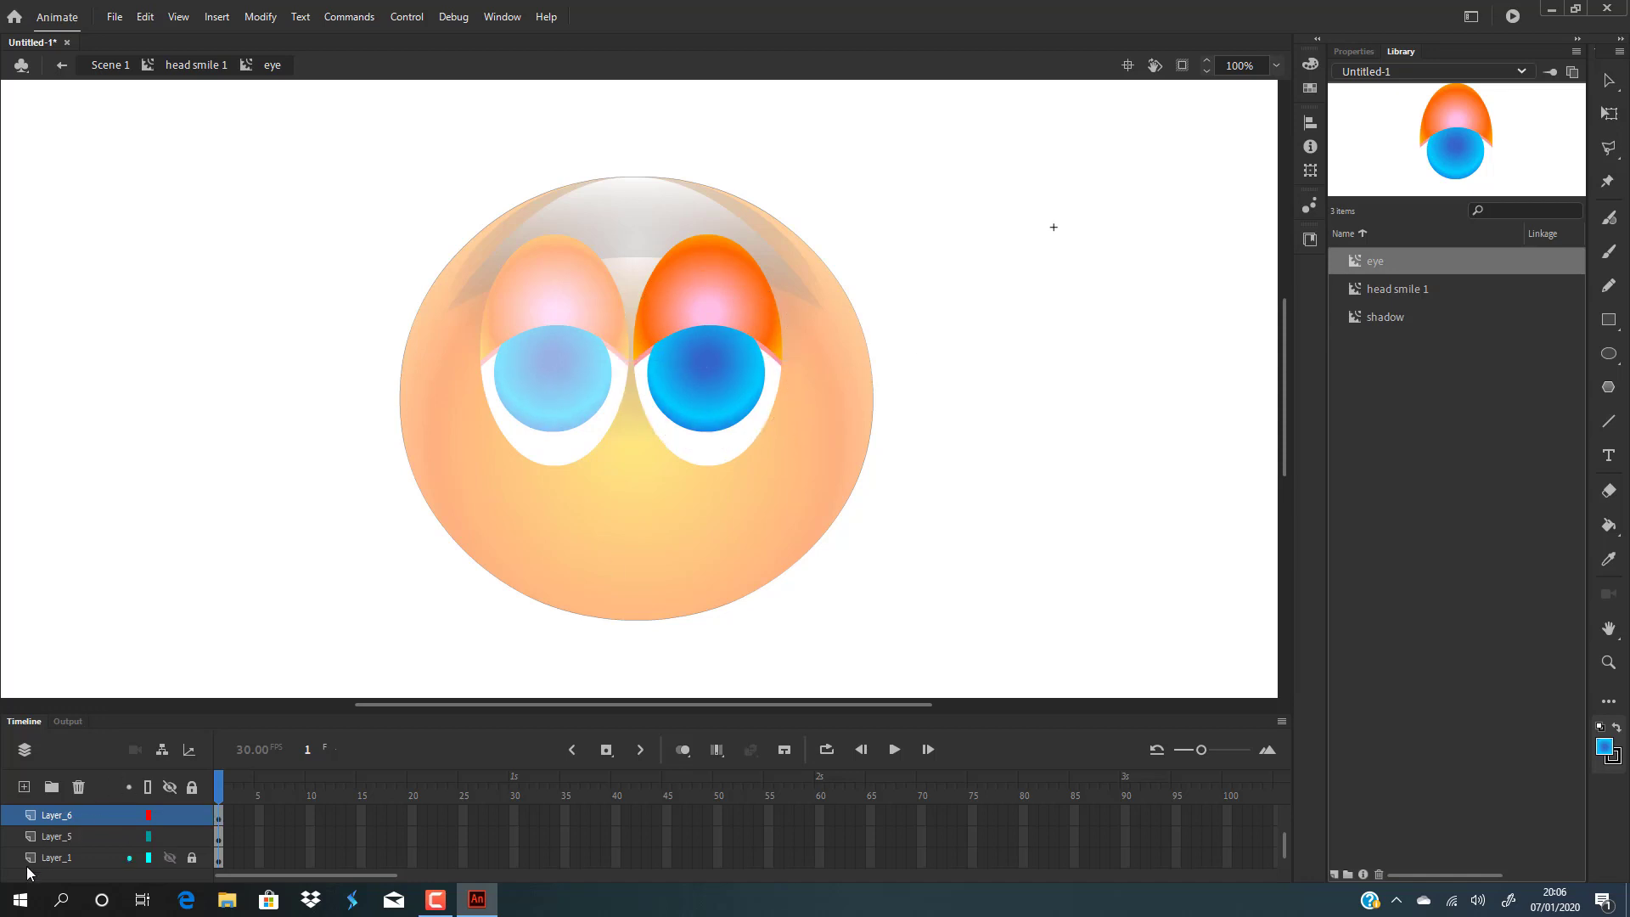
Add a new layer in the eye symbol and draw a black-filled circle over the iris for the pupil.
{"action": "left_click", "coordinate": [24, 787]}
{"action": "left_click", "coordinate": [1609, 353]}
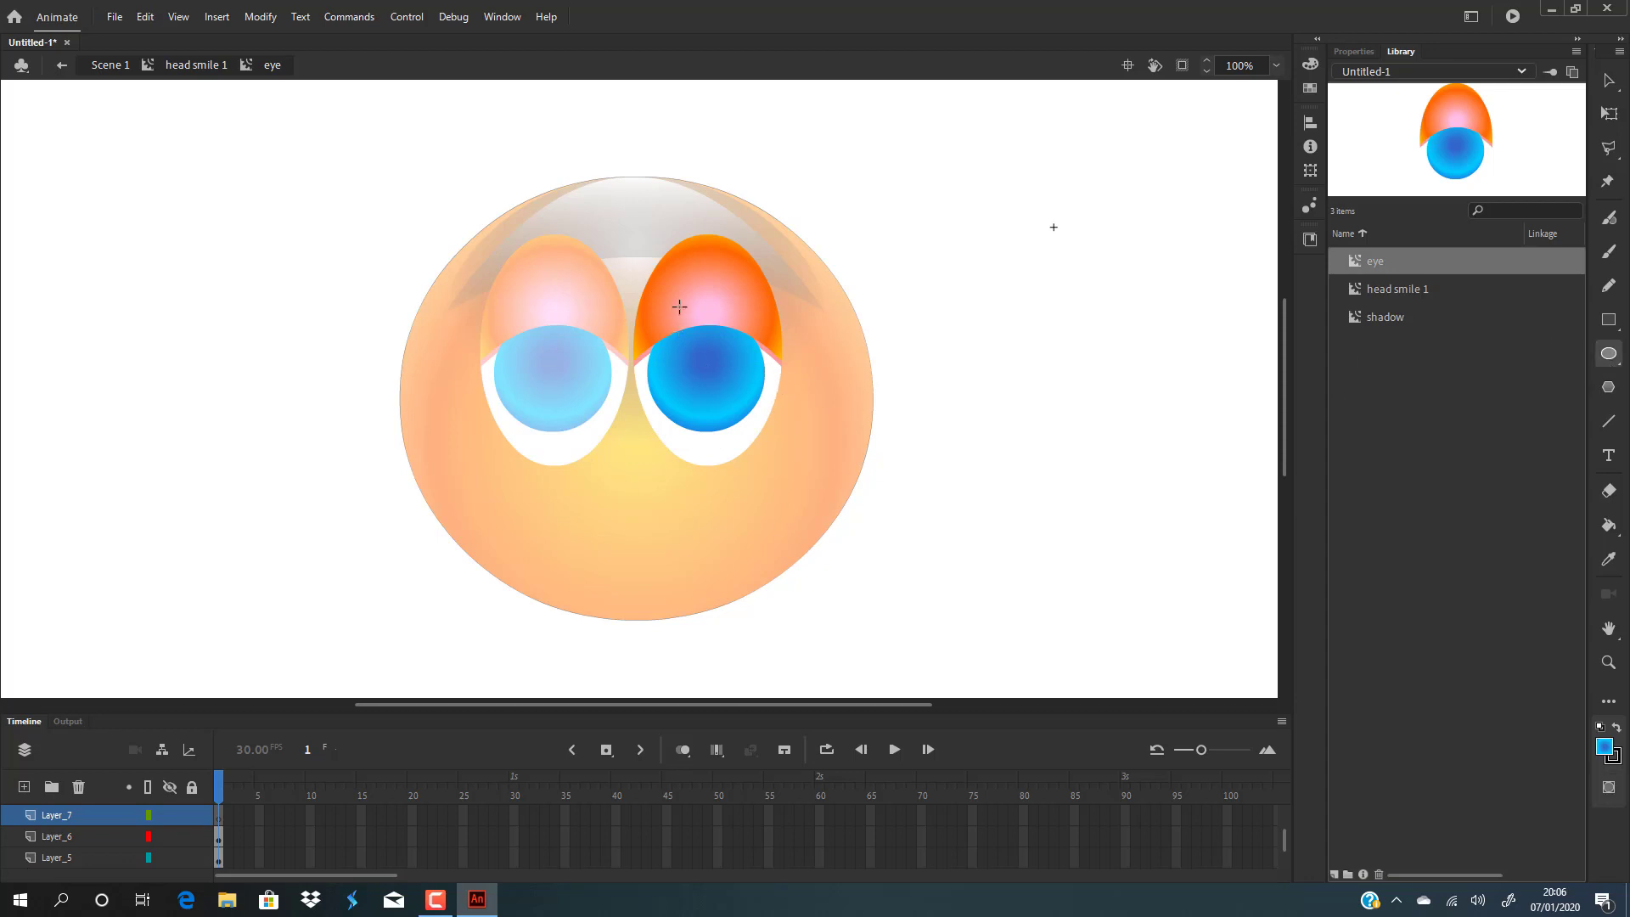
{"action": "left_click_drag", "start_coordinate": [677, 324], "coordinate": [762, 392]}
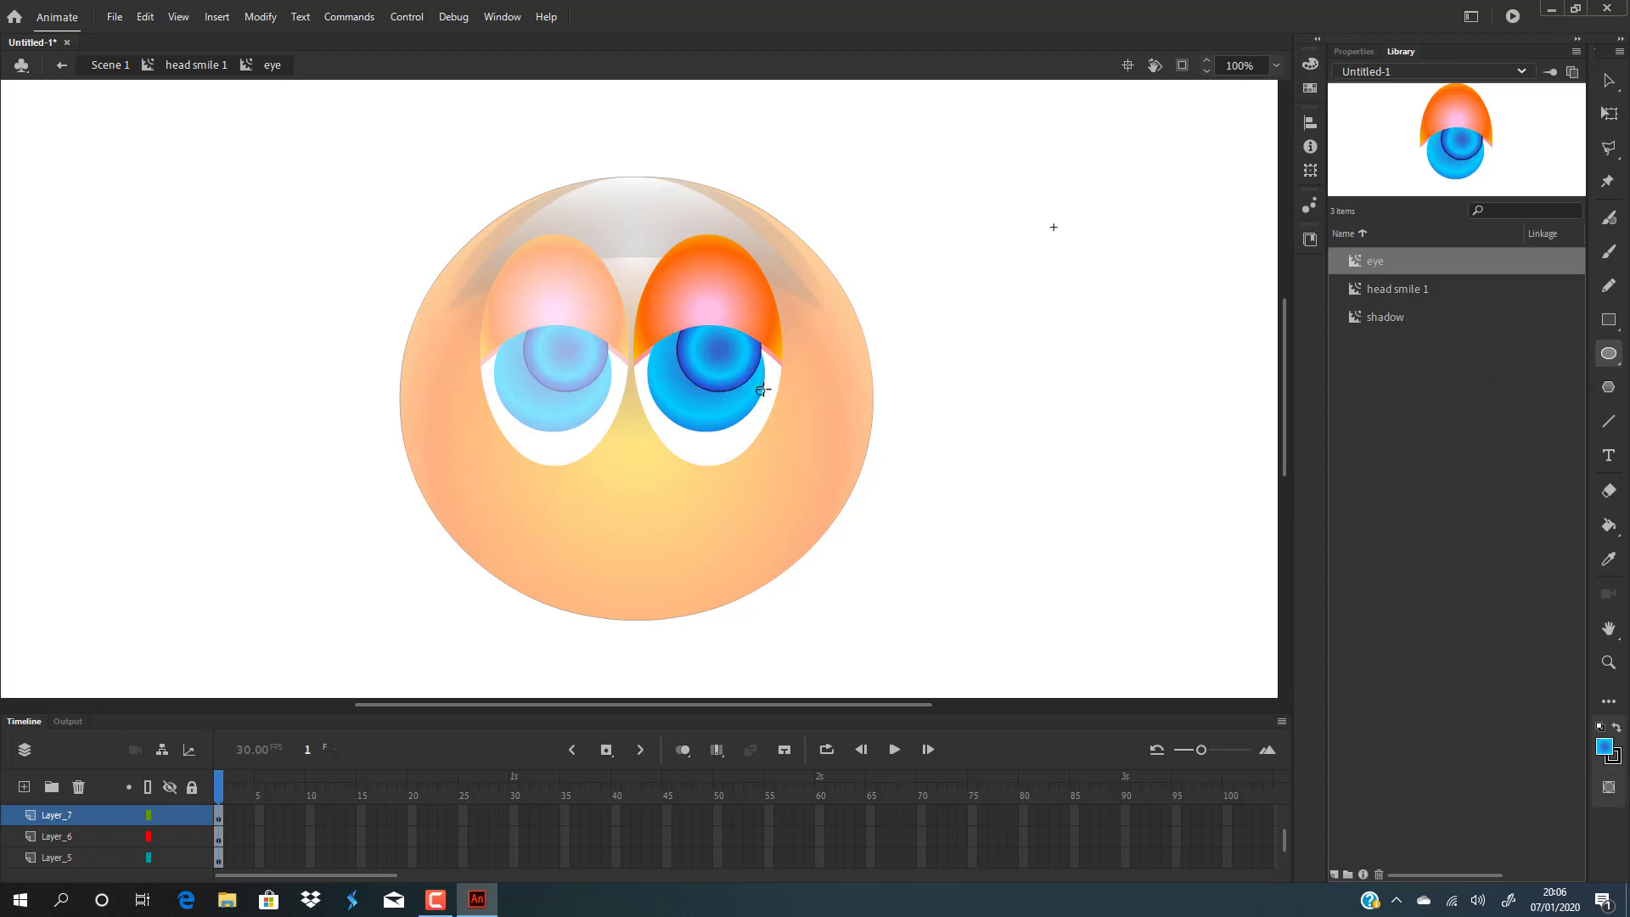
{"action": "left_click", "coordinate": [1609, 80]}
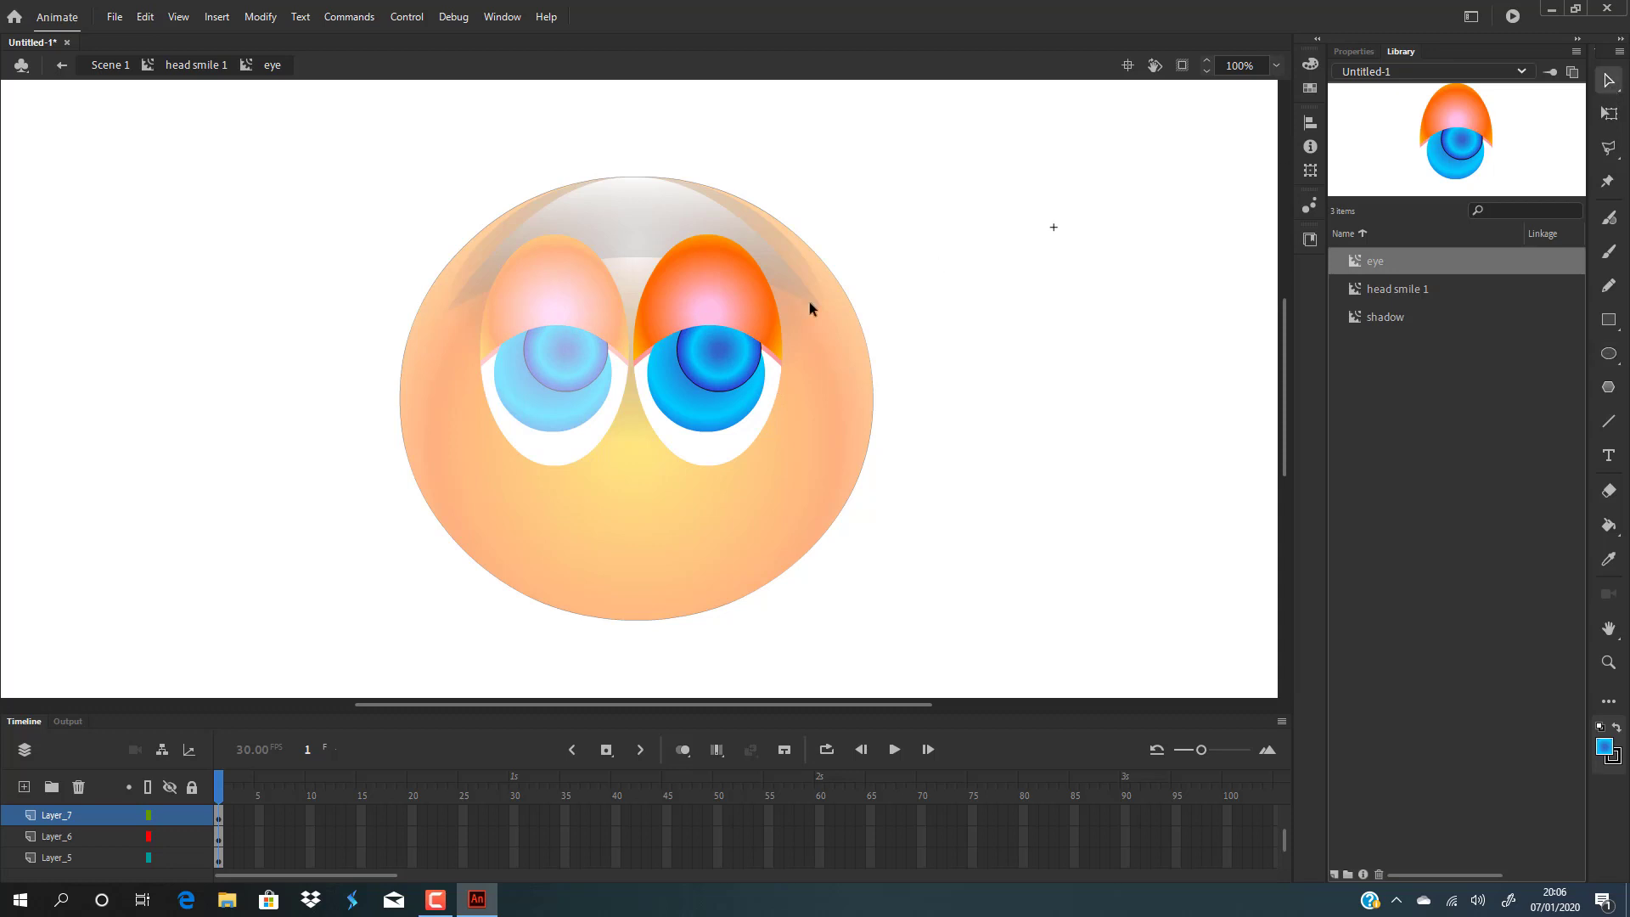
{"action": "left_click", "coordinate": [742, 358]}
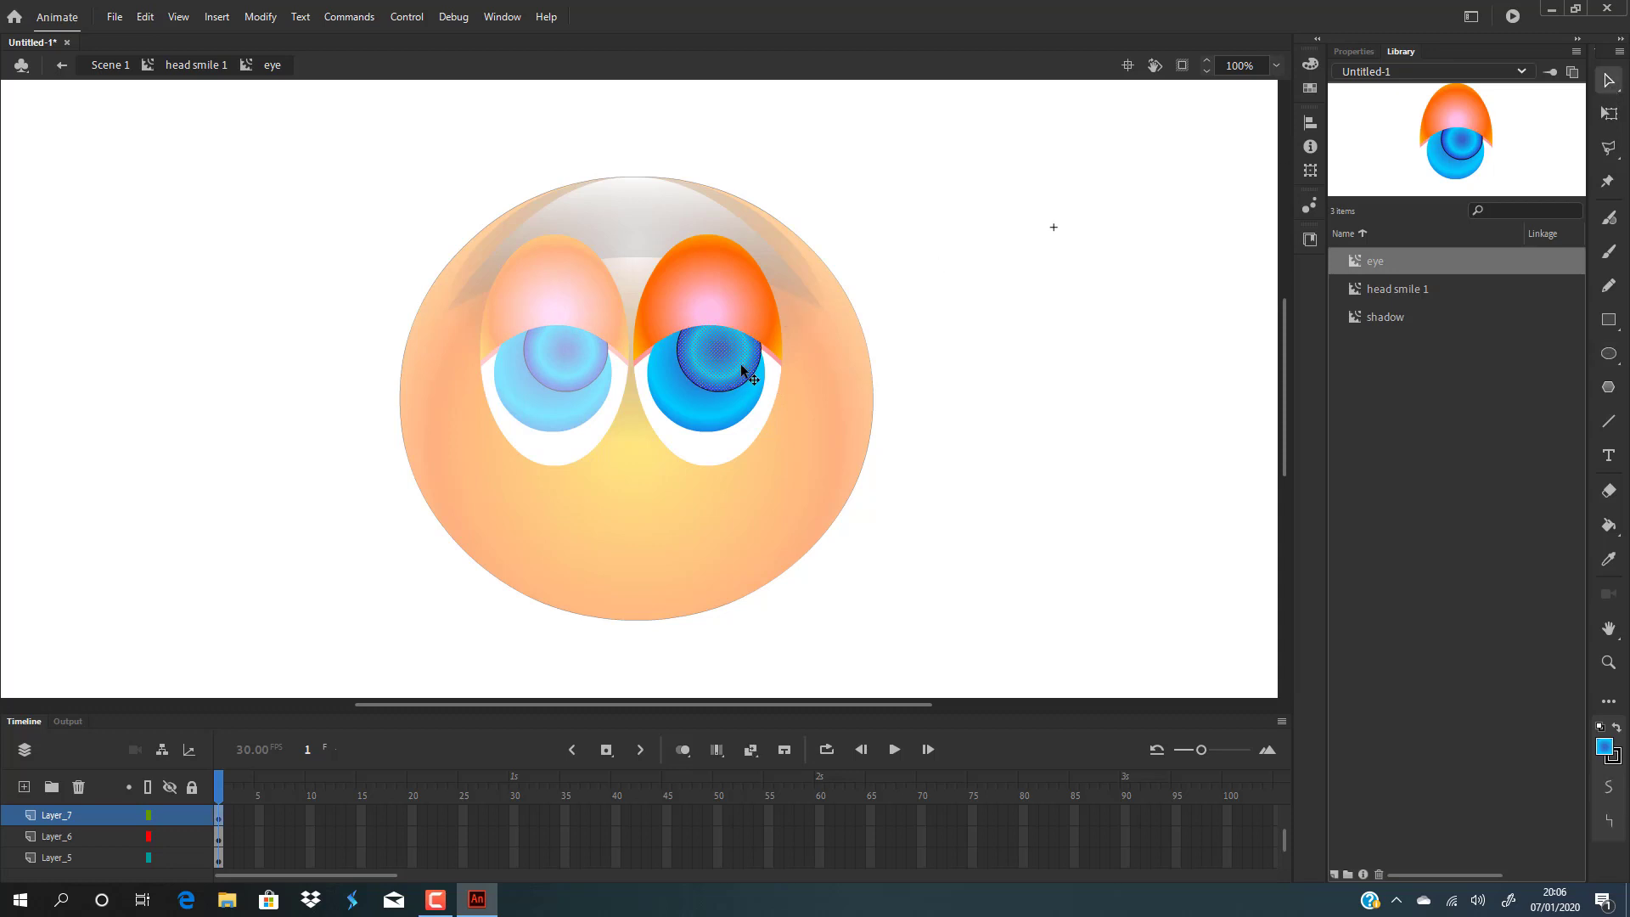
{"action": "left_click", "coordinate": [1310, 64]}
{"action": "left_click", "coordinate": [1044, 83]}
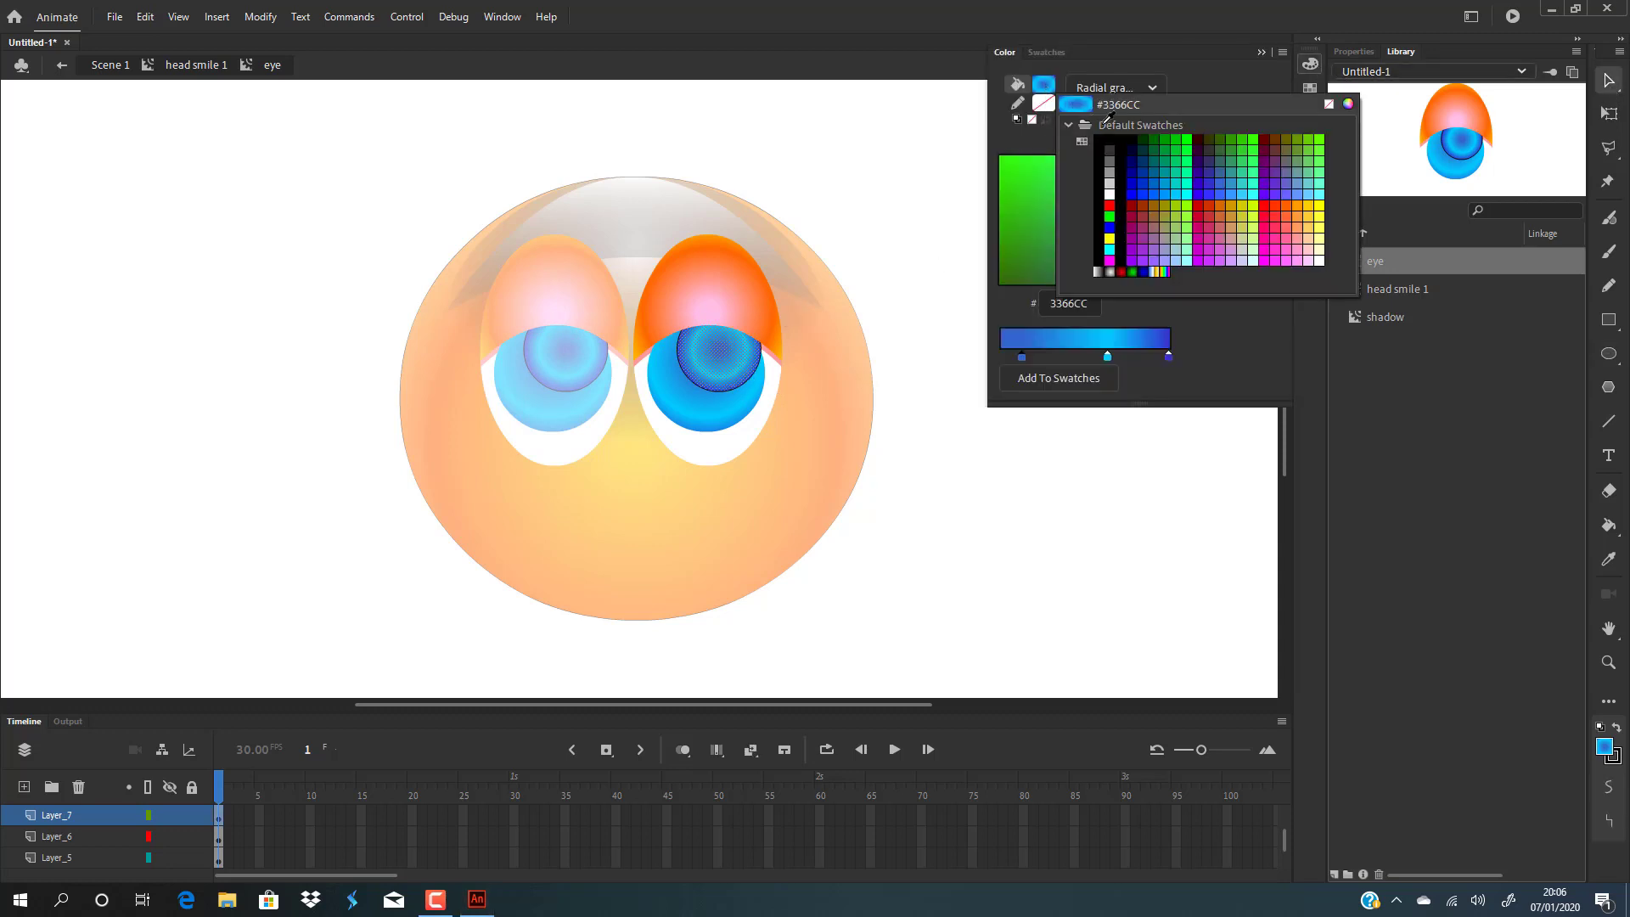
{"action": "left_click", "coordinate": [1071, 129]}
{"action": "left_click", "coordinate": [931, 412]}
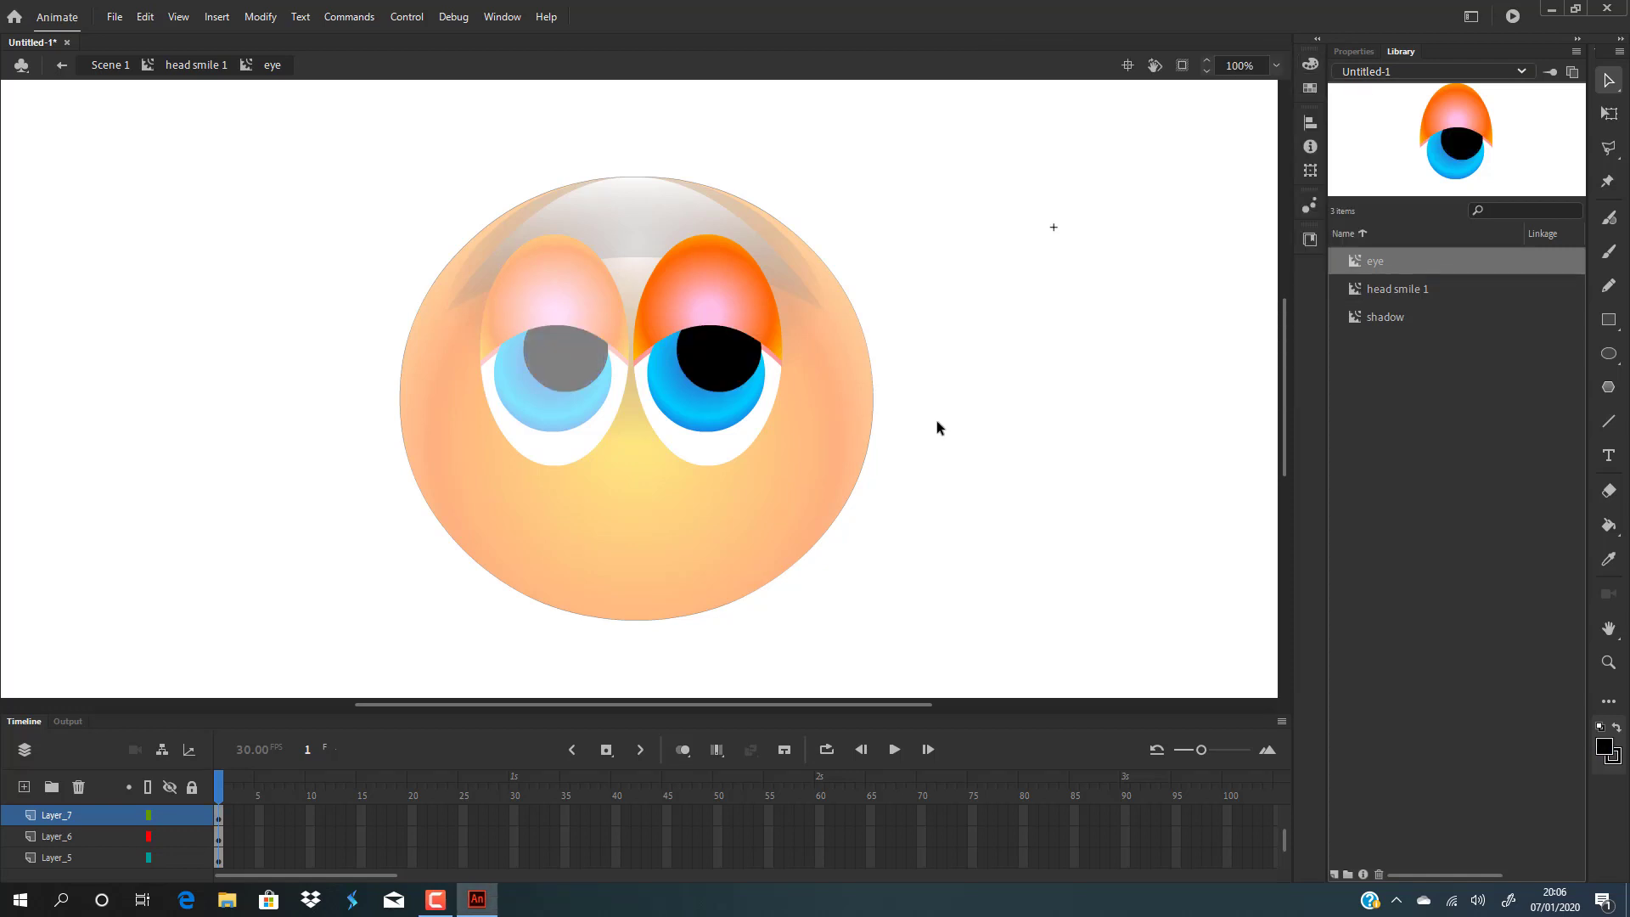
Move the black pupil circle slightly down and left so it sits centred on the iris.
{"action": "left_click", "coordinate": [735, 368]}
{"action": "left_click_drag", "start_coordinate": [735, 368], "coordinate": [722, 377]}
{"action": "left_click", "coordinate": [960, 363]}
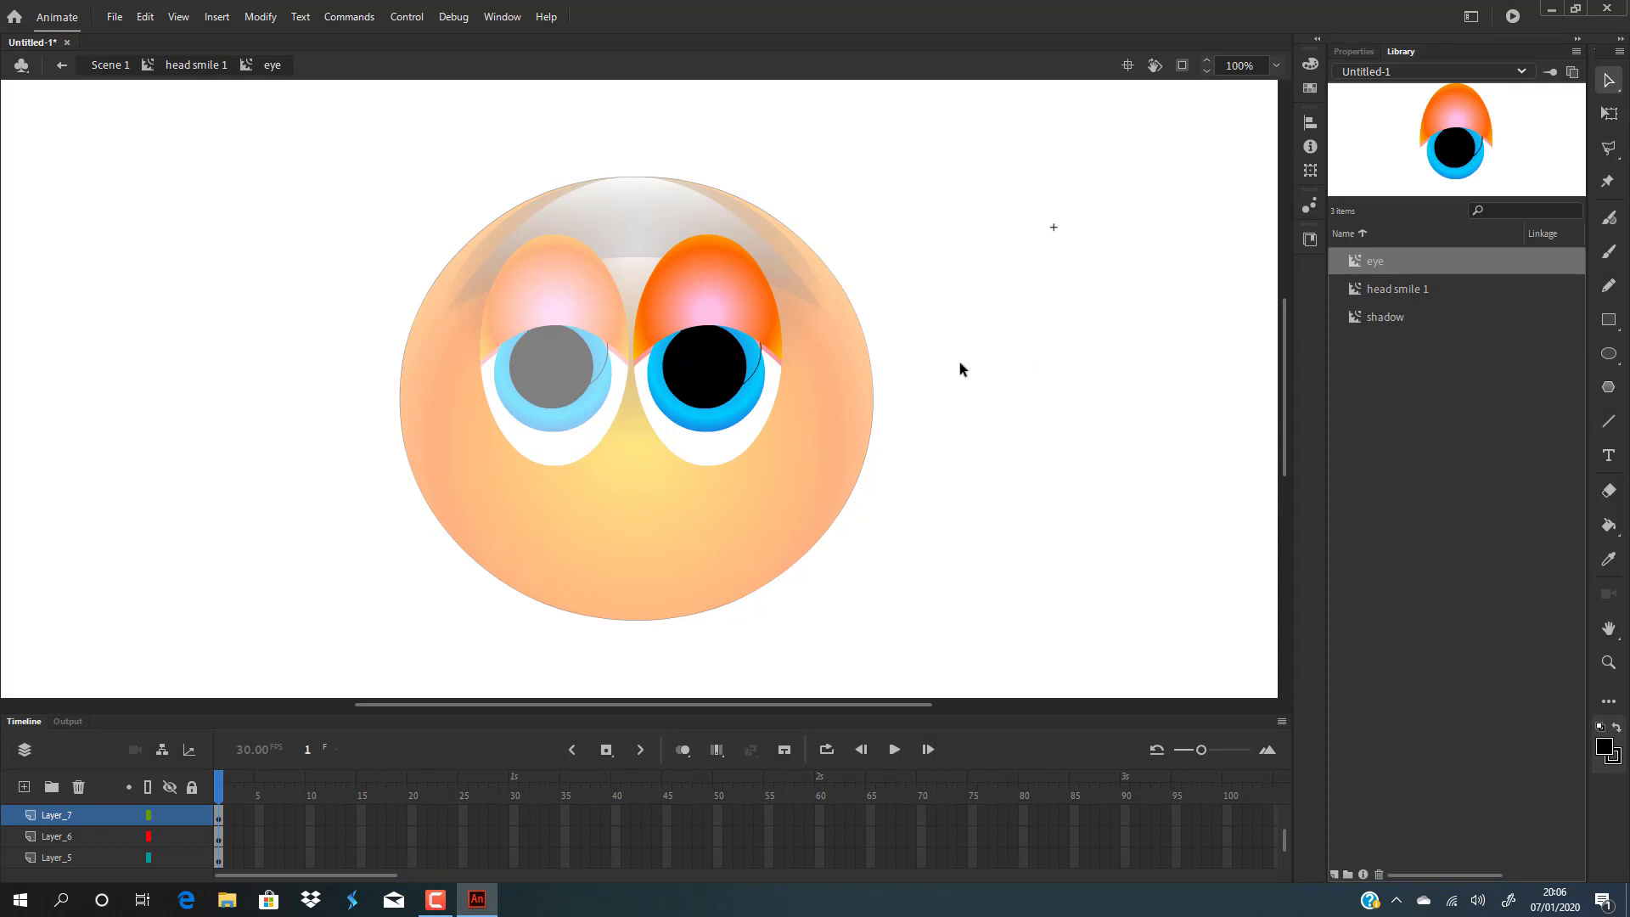
{"action": "left_click", "coordinate": [762, 366]}
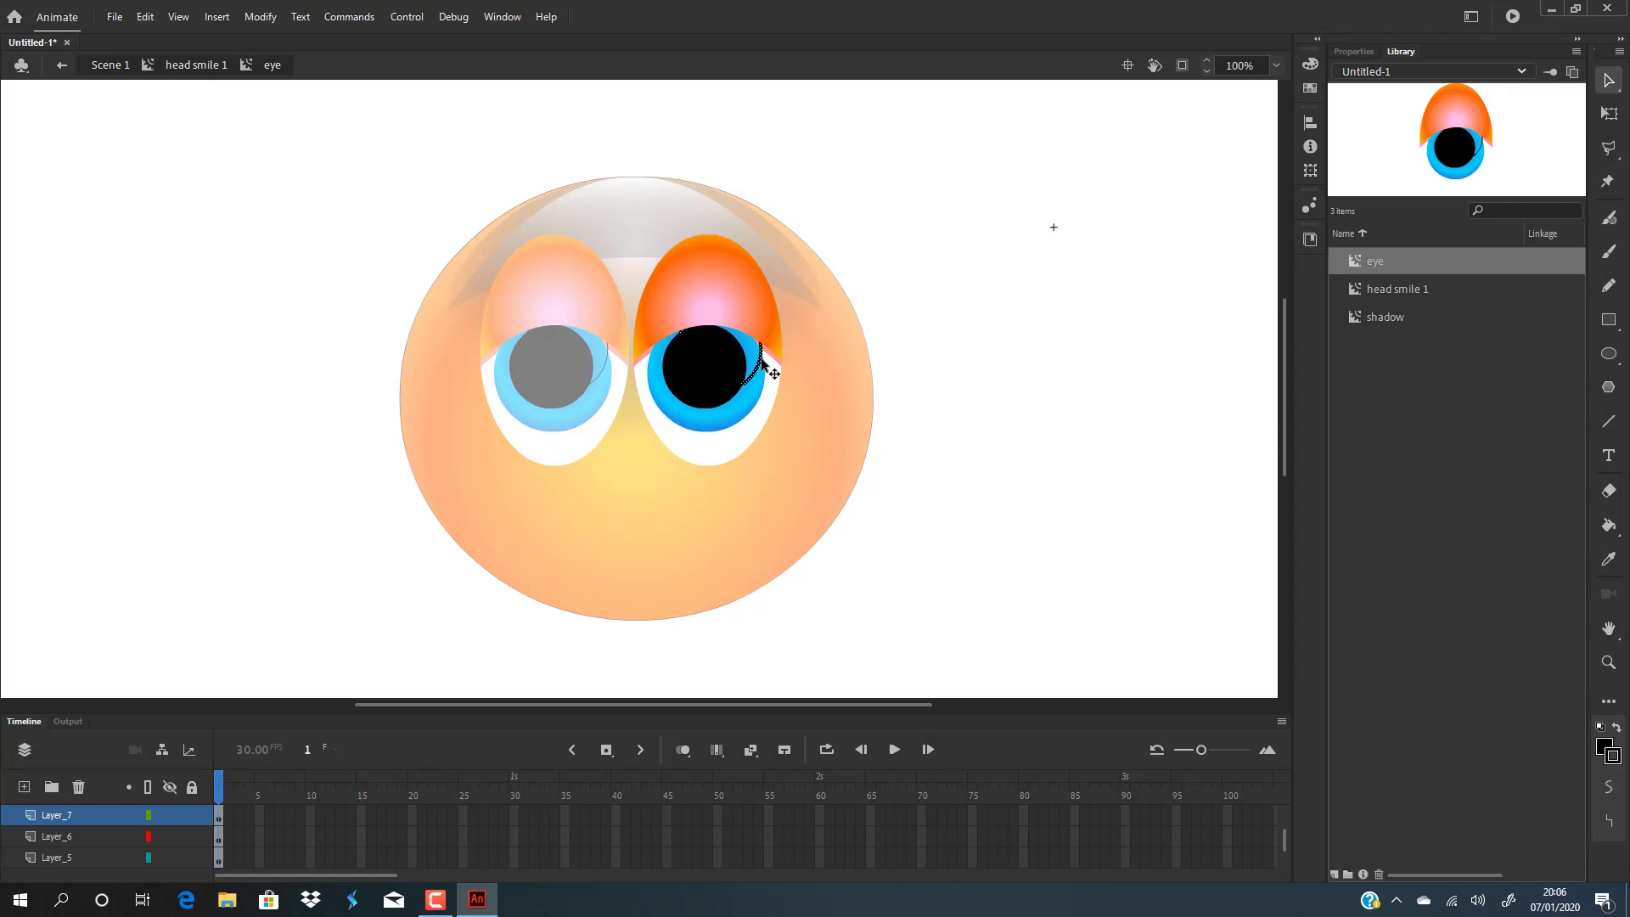
{"action": "left_click_drag", "start_coordinate": [729, 389], "coordinate": [721, 380]}
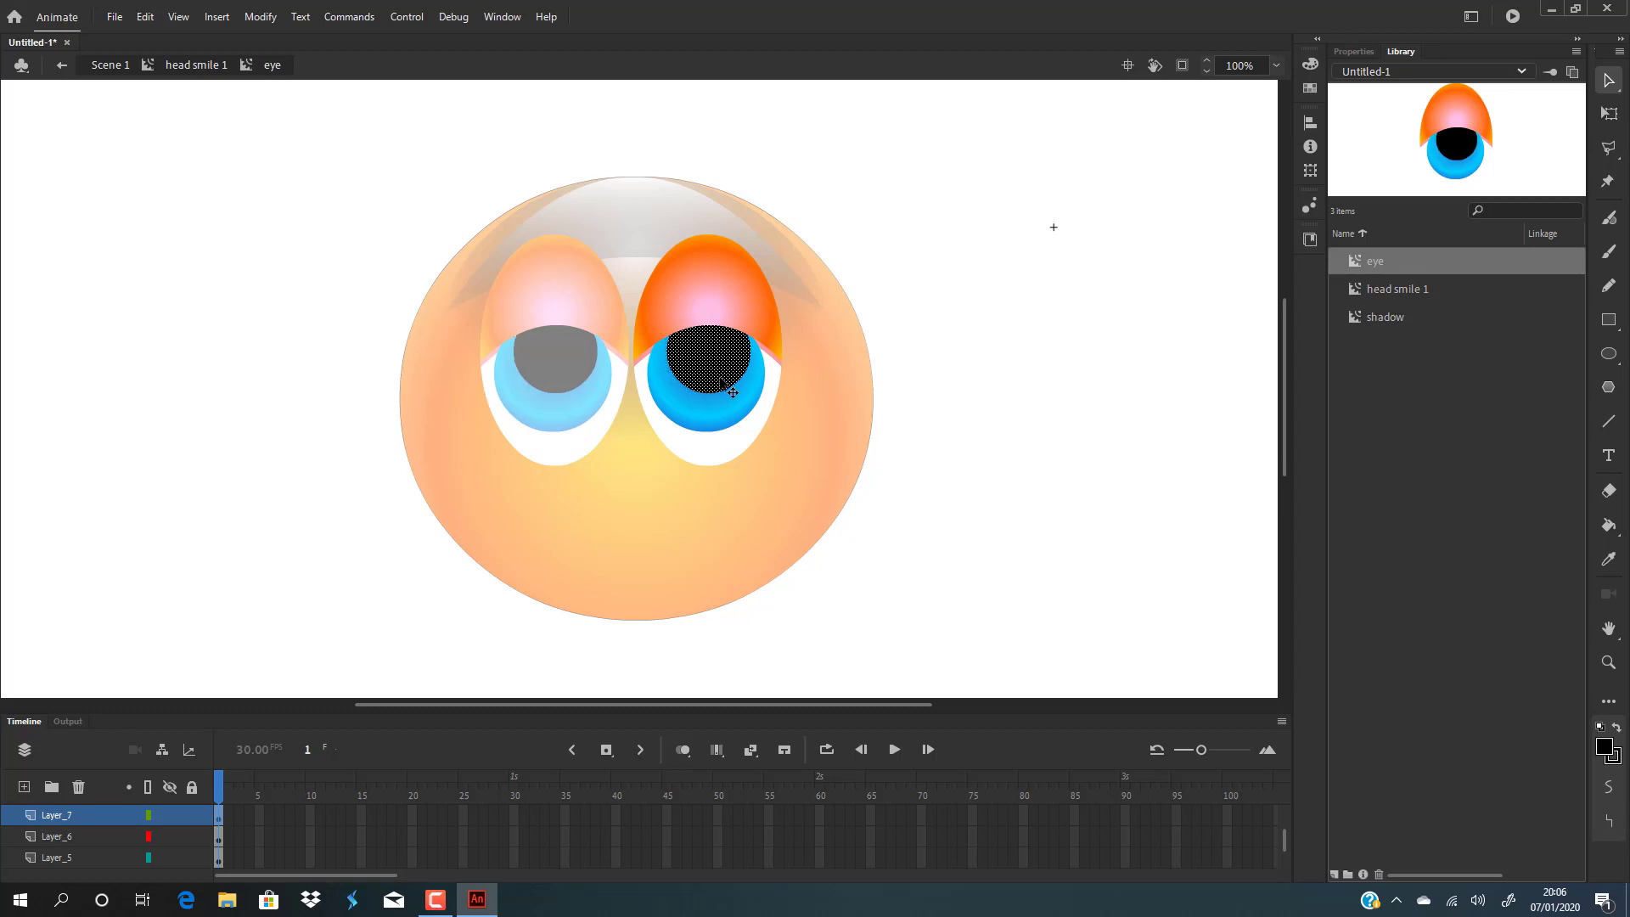
{"action": "left_click", "coordinate": [937, 365]}
Convert the pupil circle to a movie clip symbol named pupil.
{"action": "left_click", "coordinate": [715, 356]}
{"action": "key", "text": "F8"}
{"action": "key", "text": "BackSpace"}
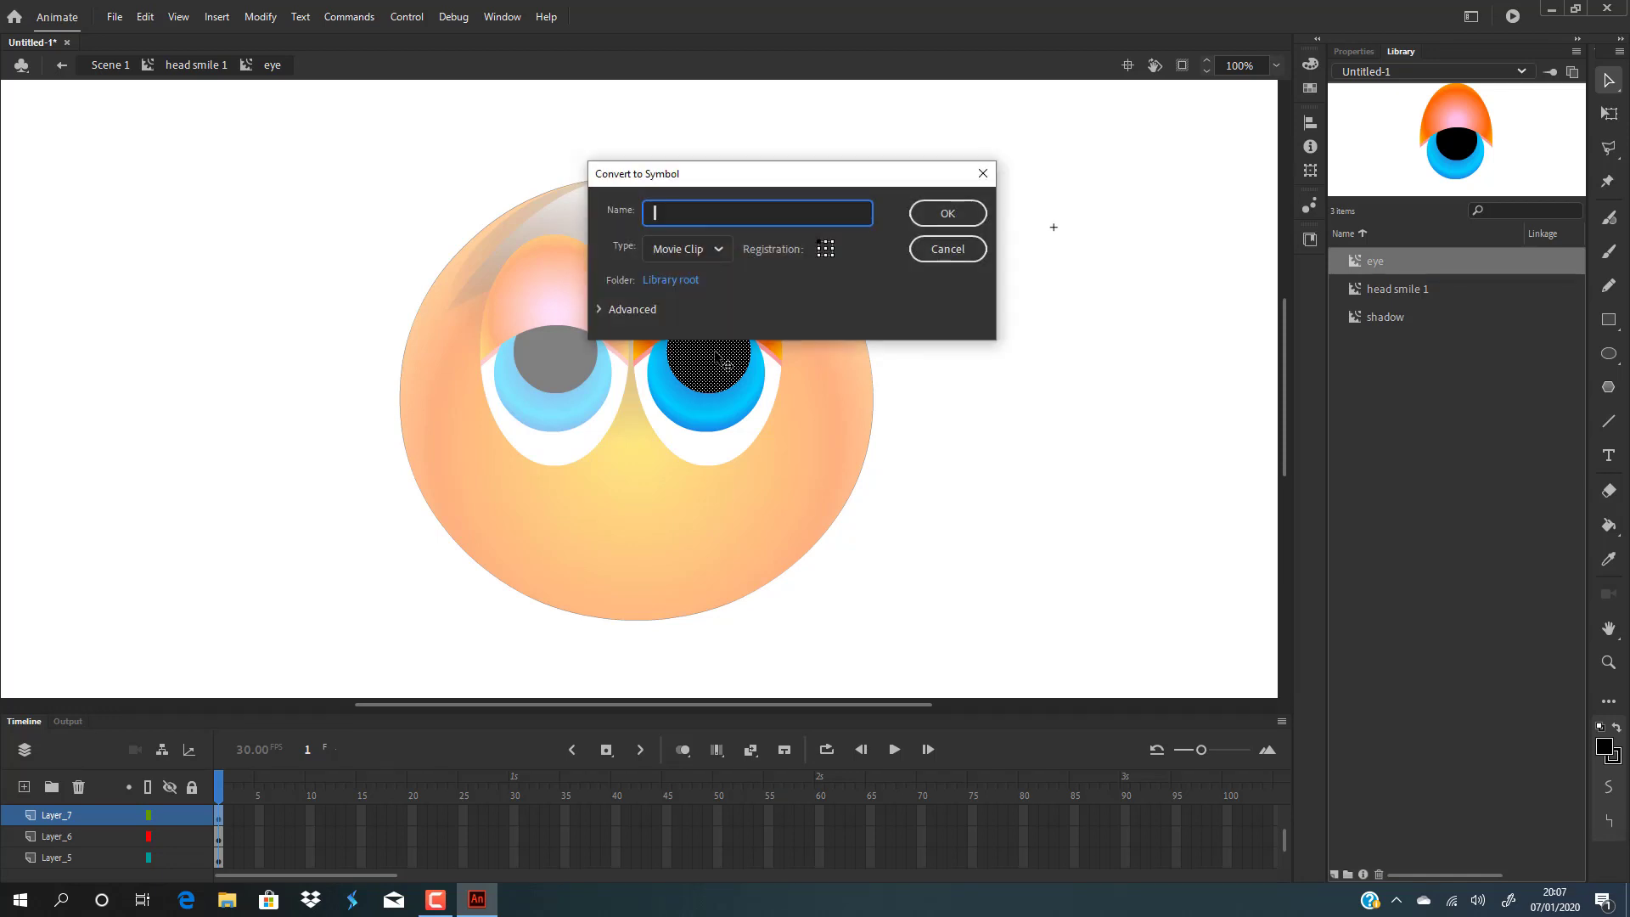
{"action": "type", "text": "pupil"}
{"action": "key", "text": "Return"}
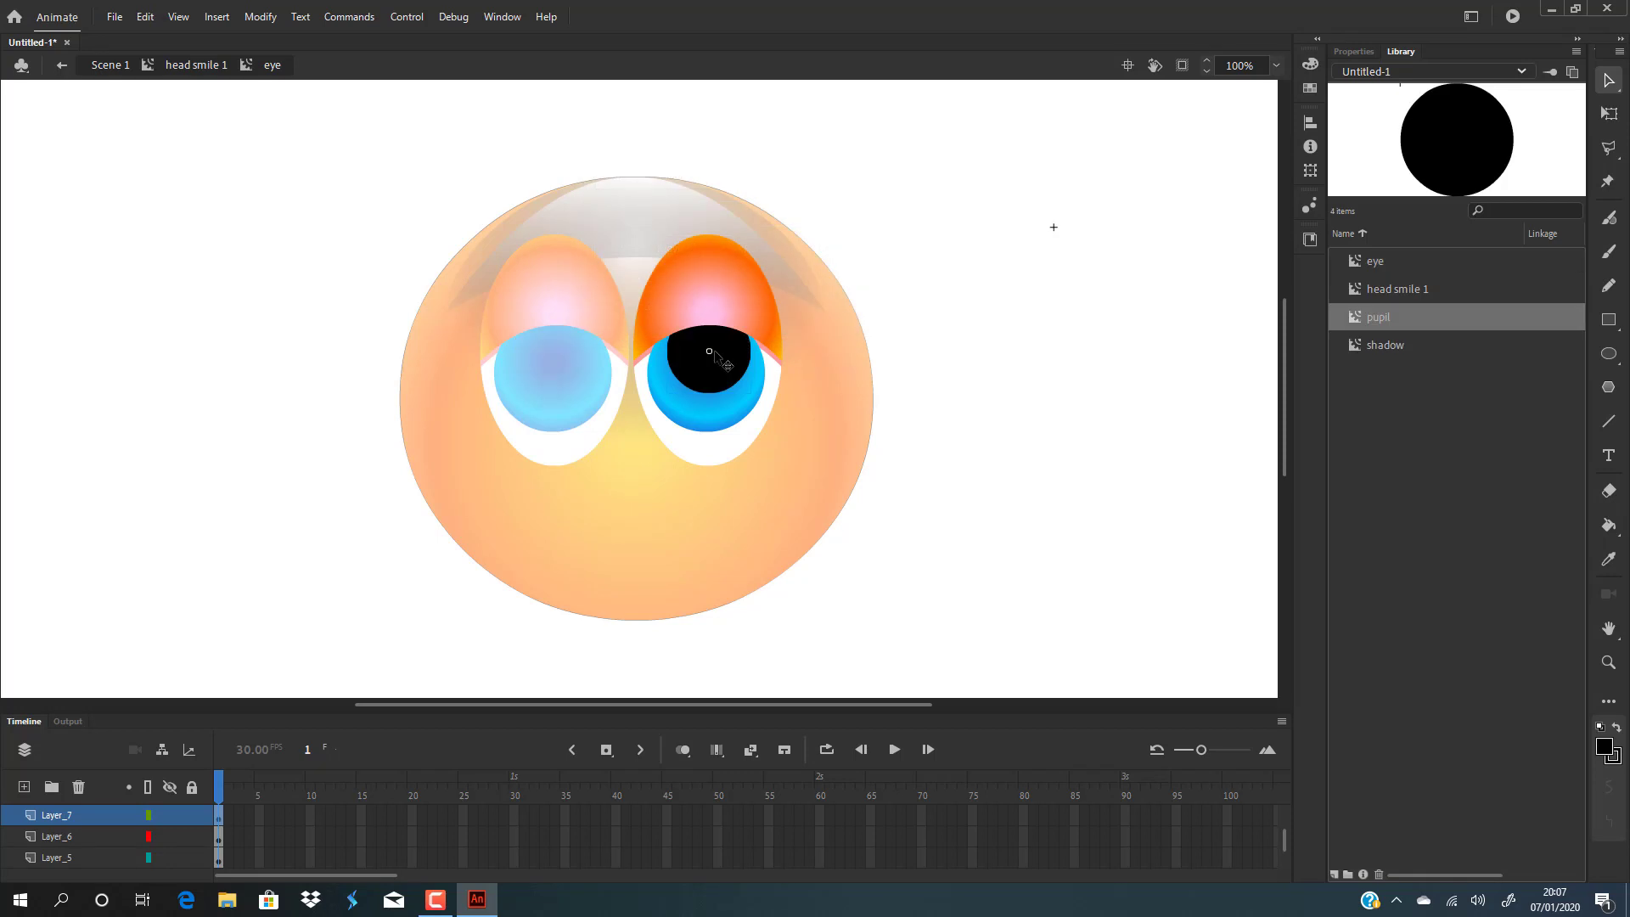
Inside the pupil symbol, add a new layer and draw a small white highlight circle at the pupil's upper right.
{"action": "double_click", "coordinate": [715, 353]}
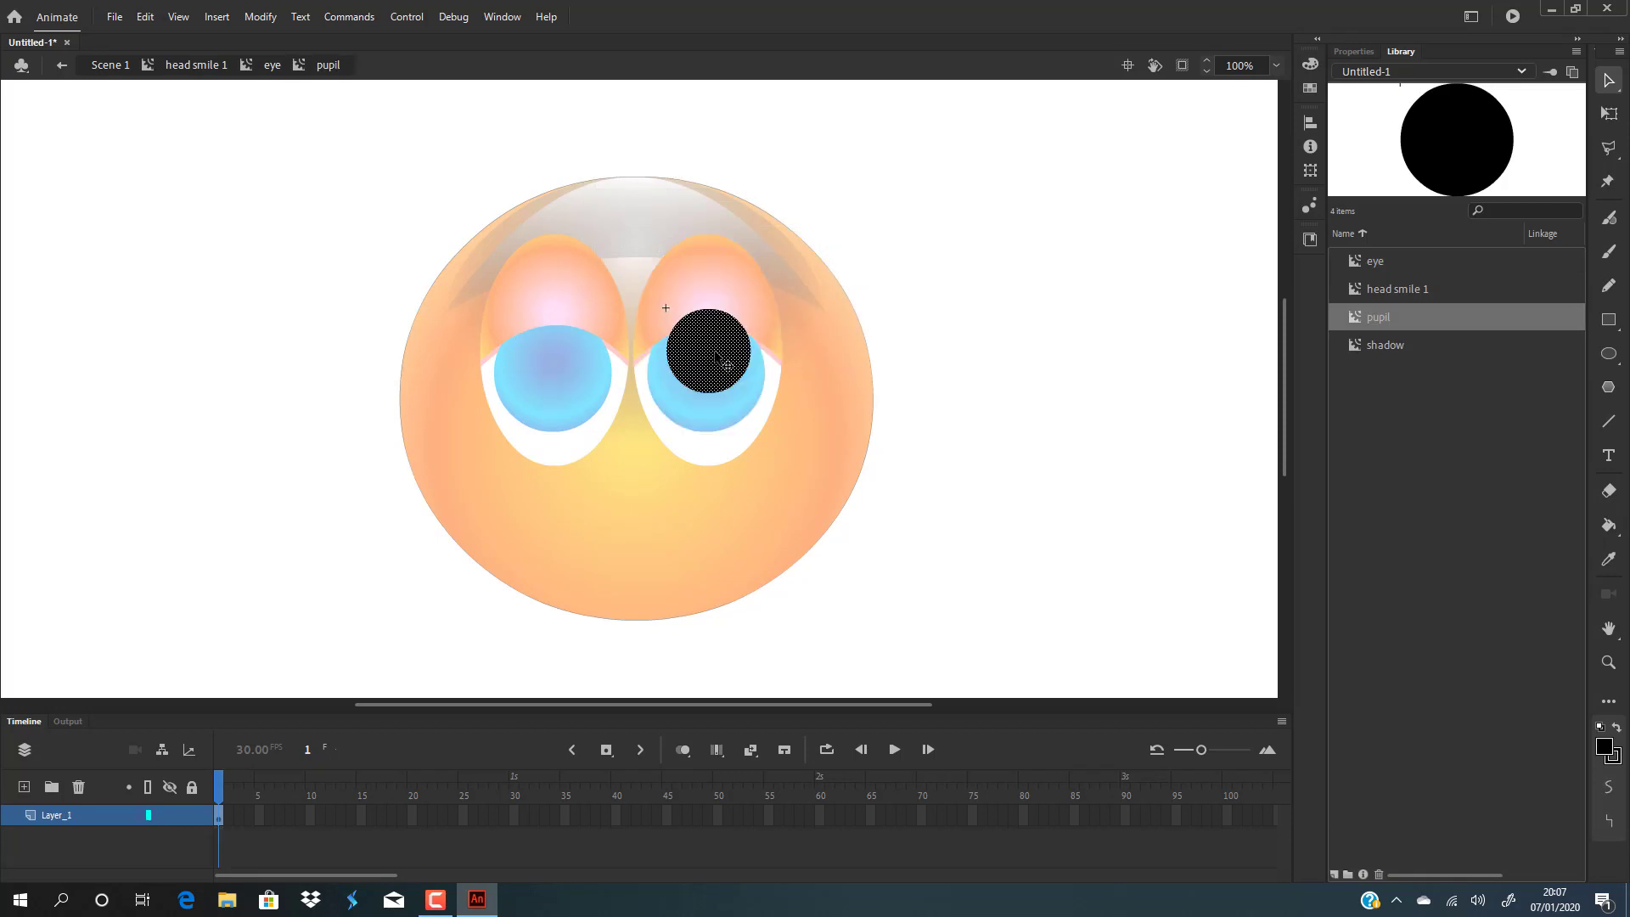
{"action": "left_click", "coordinate": [24, 787]}
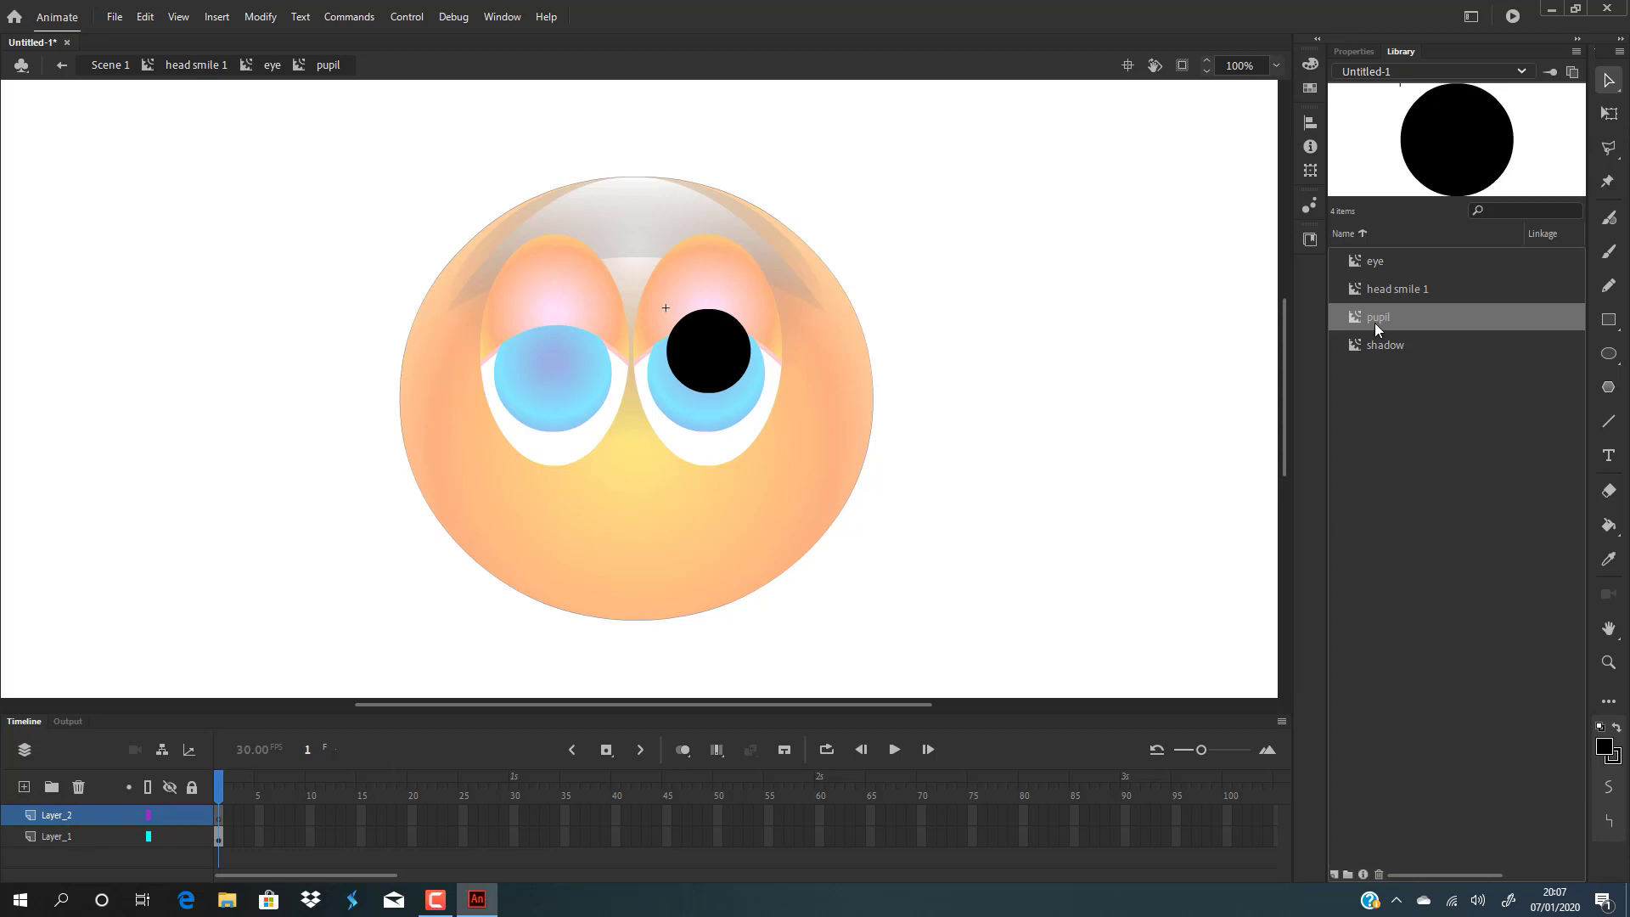
{"action": "left_click", "coordinate": [1607, 353]}
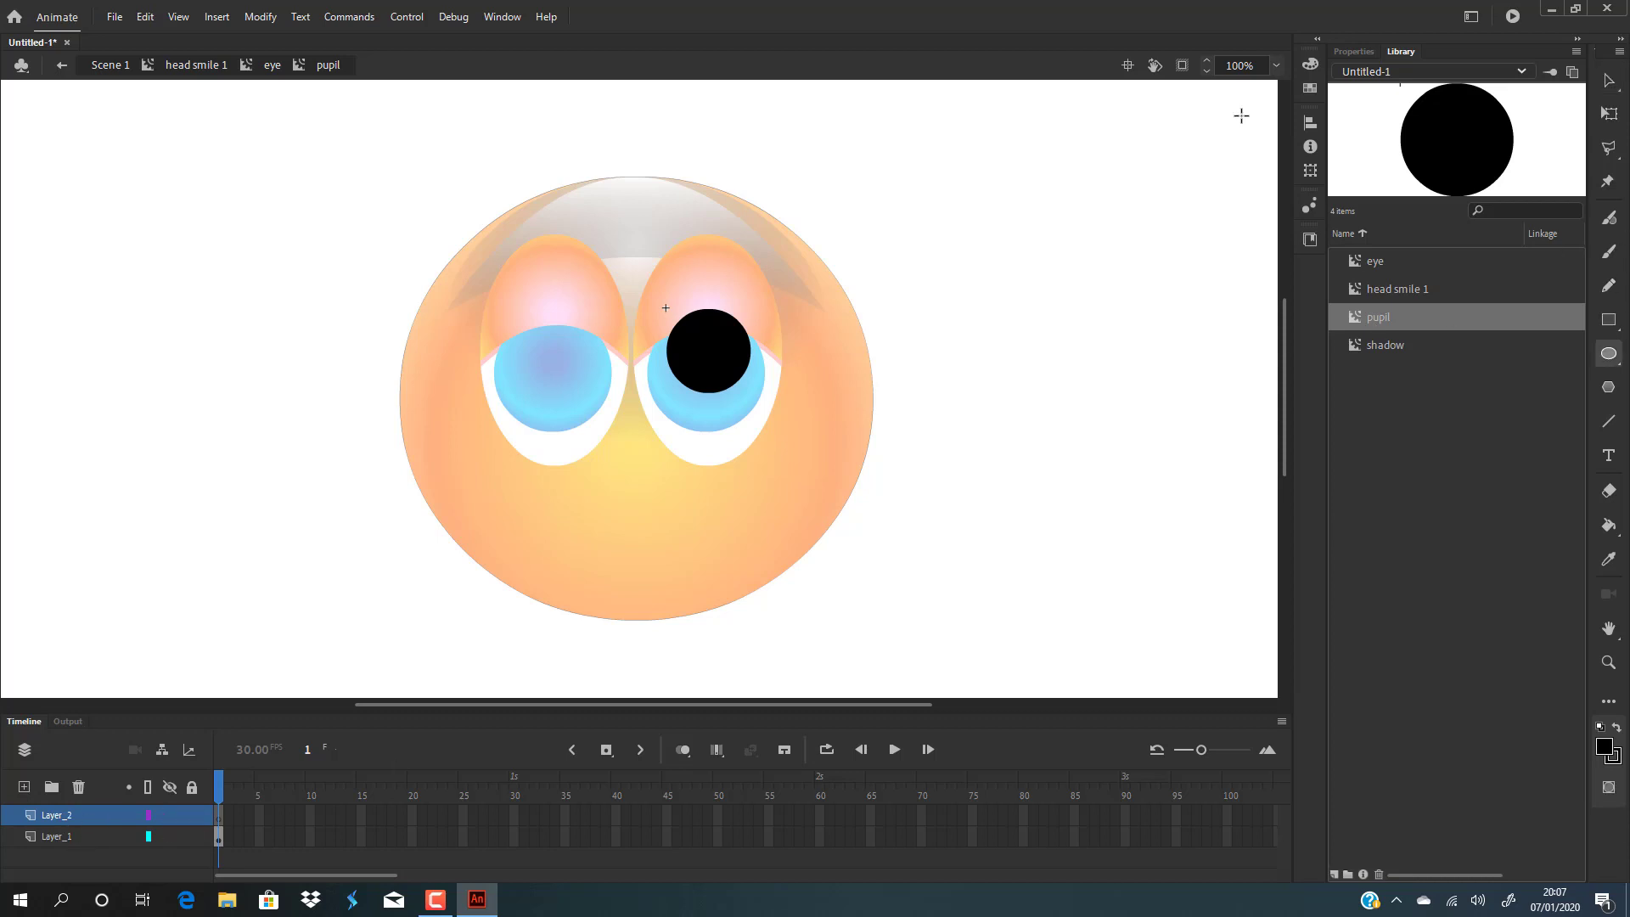
{"action": "left_click", "coordinate": [1311, 64]}
{"action": "left_click", "coordinate": [1047, 90]}
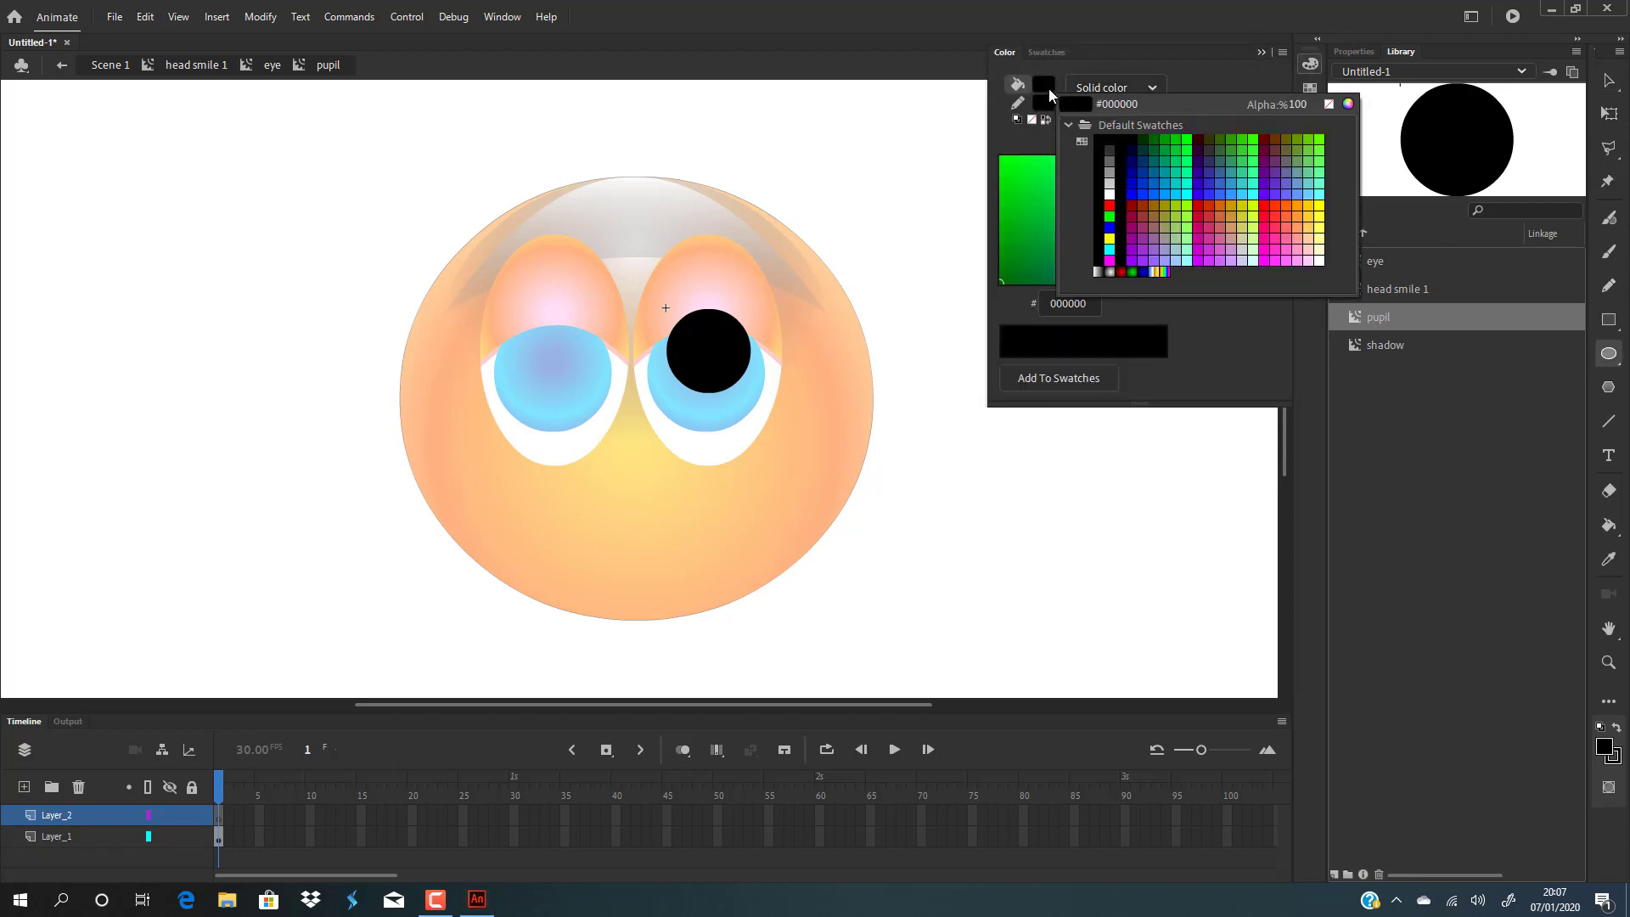
{"action": "left_click", "coordinate": [1117, 212]}
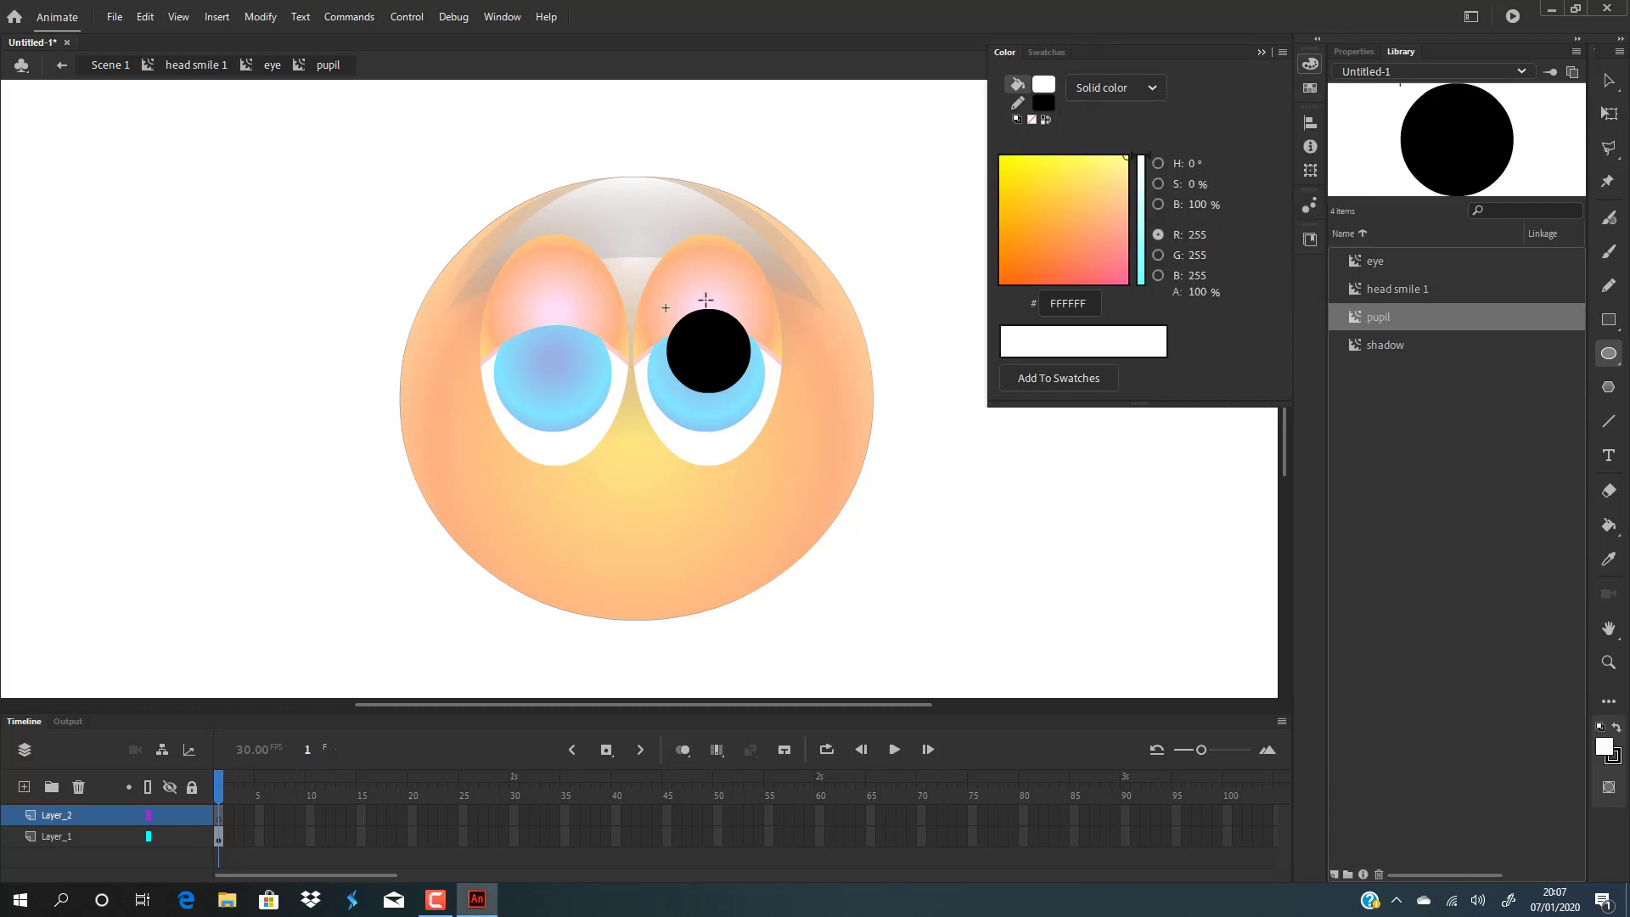
{"action": "left_click_drag", "start_coordinate": [703, 293], "coordinate": [753, 344]}
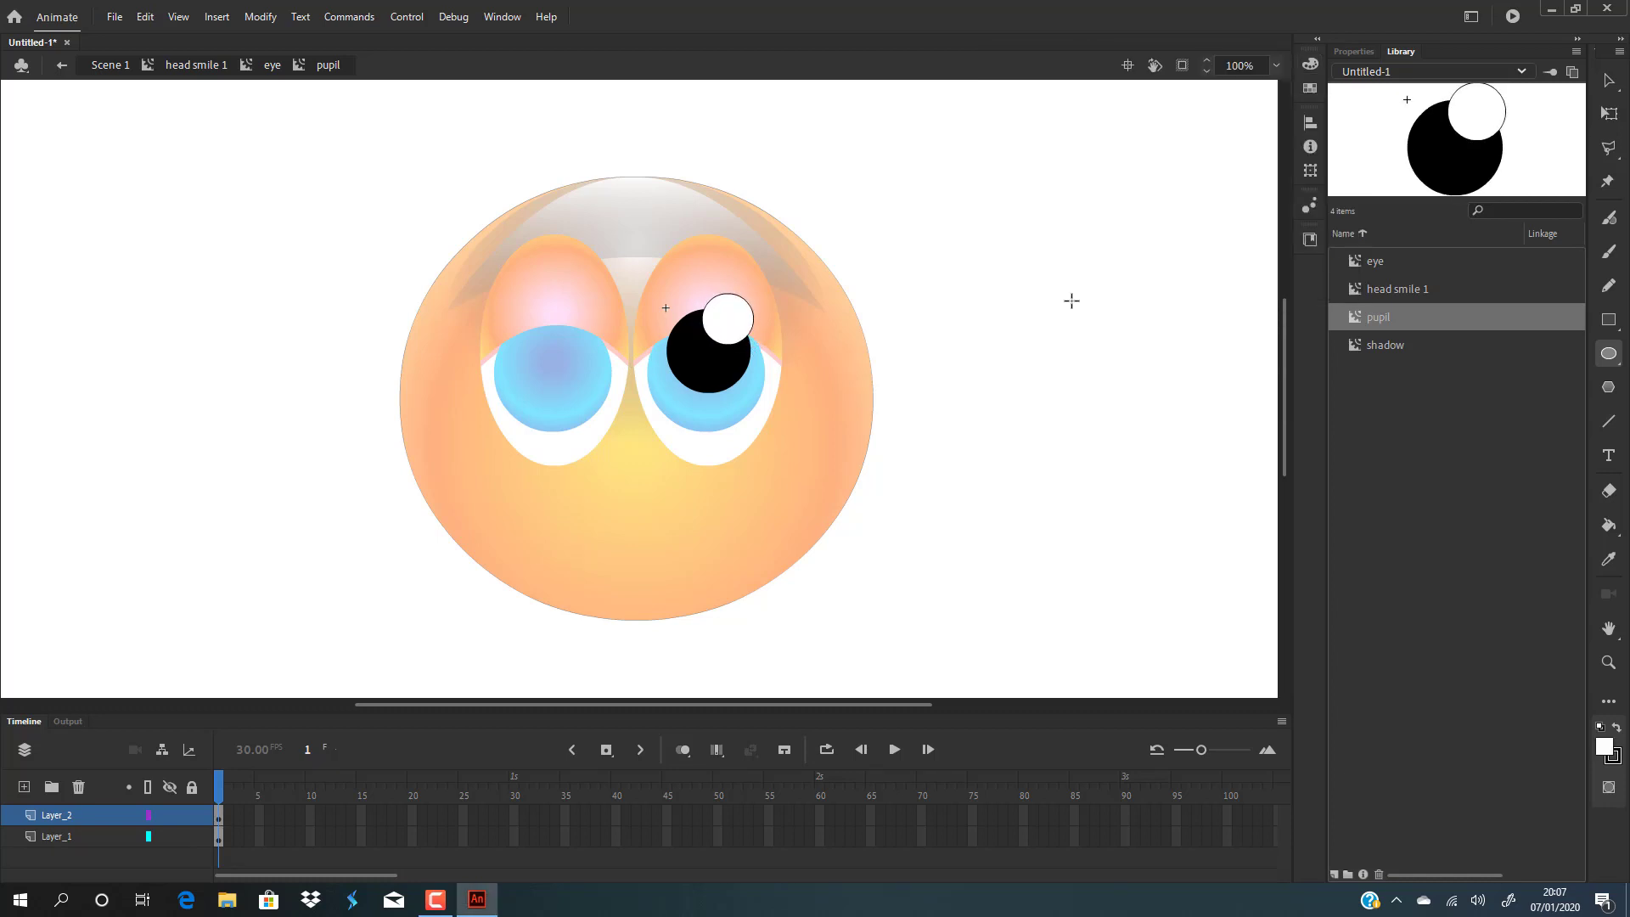
Move the white highlight circle lower so it overlaps the pupil's upper right inside the pupil symbol.
{"action": "left_click", "coordinate": [1609, 81]}
{"action": "left_click", "coordinate": [753, 315]}
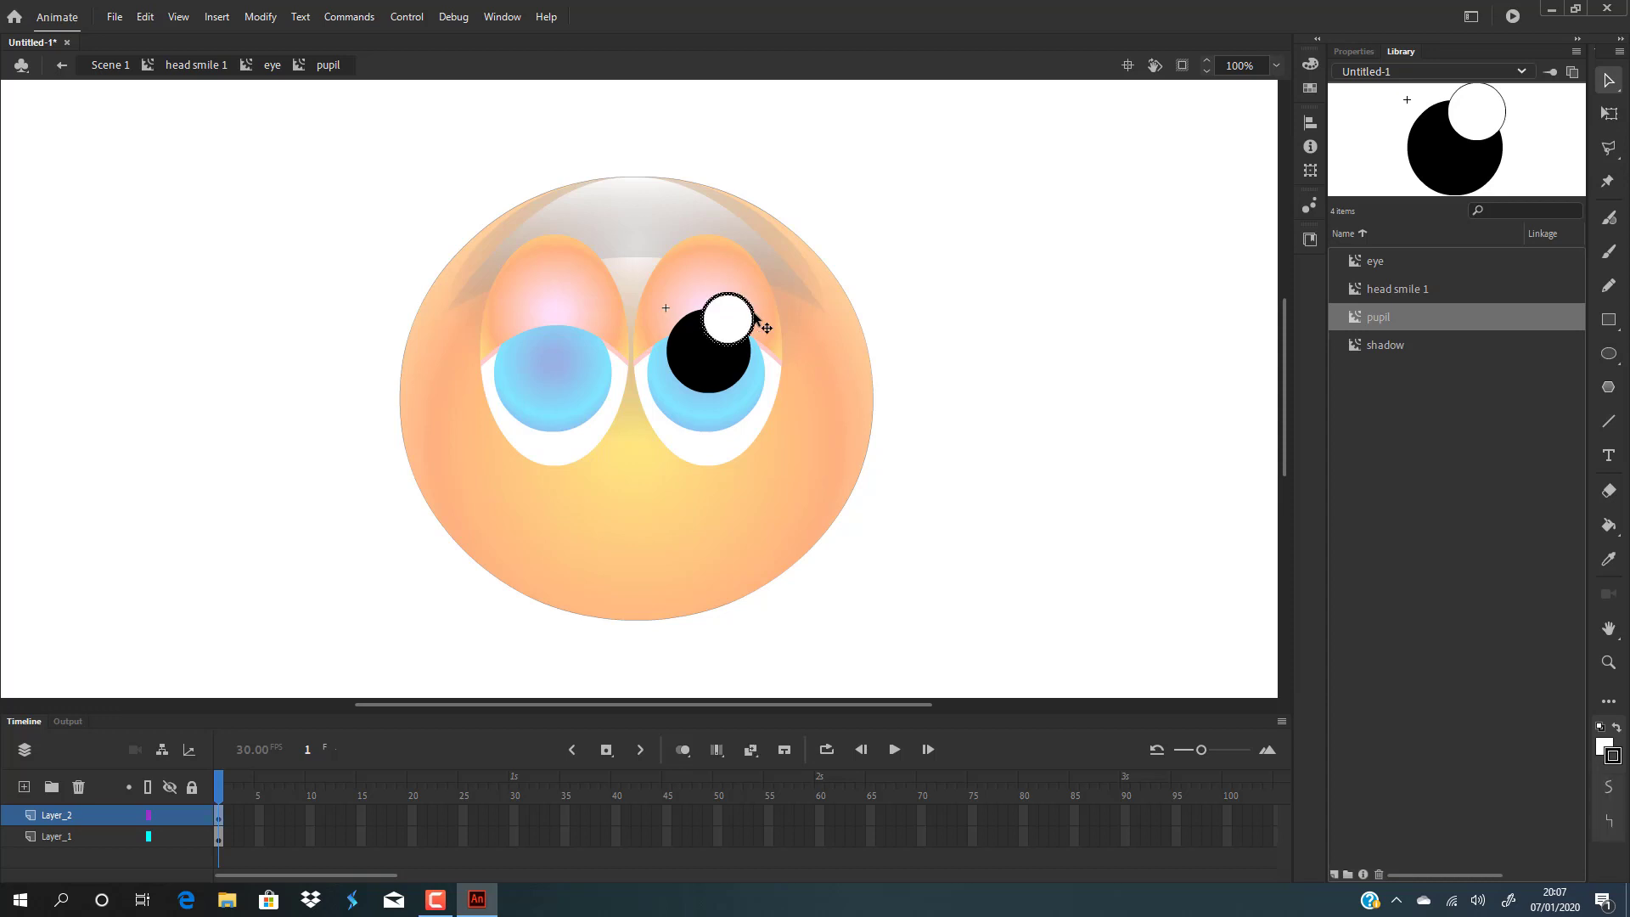
{"action": "key", "text": "Escape"}
{"action": "double_click", "coordinate": [949, 348]}
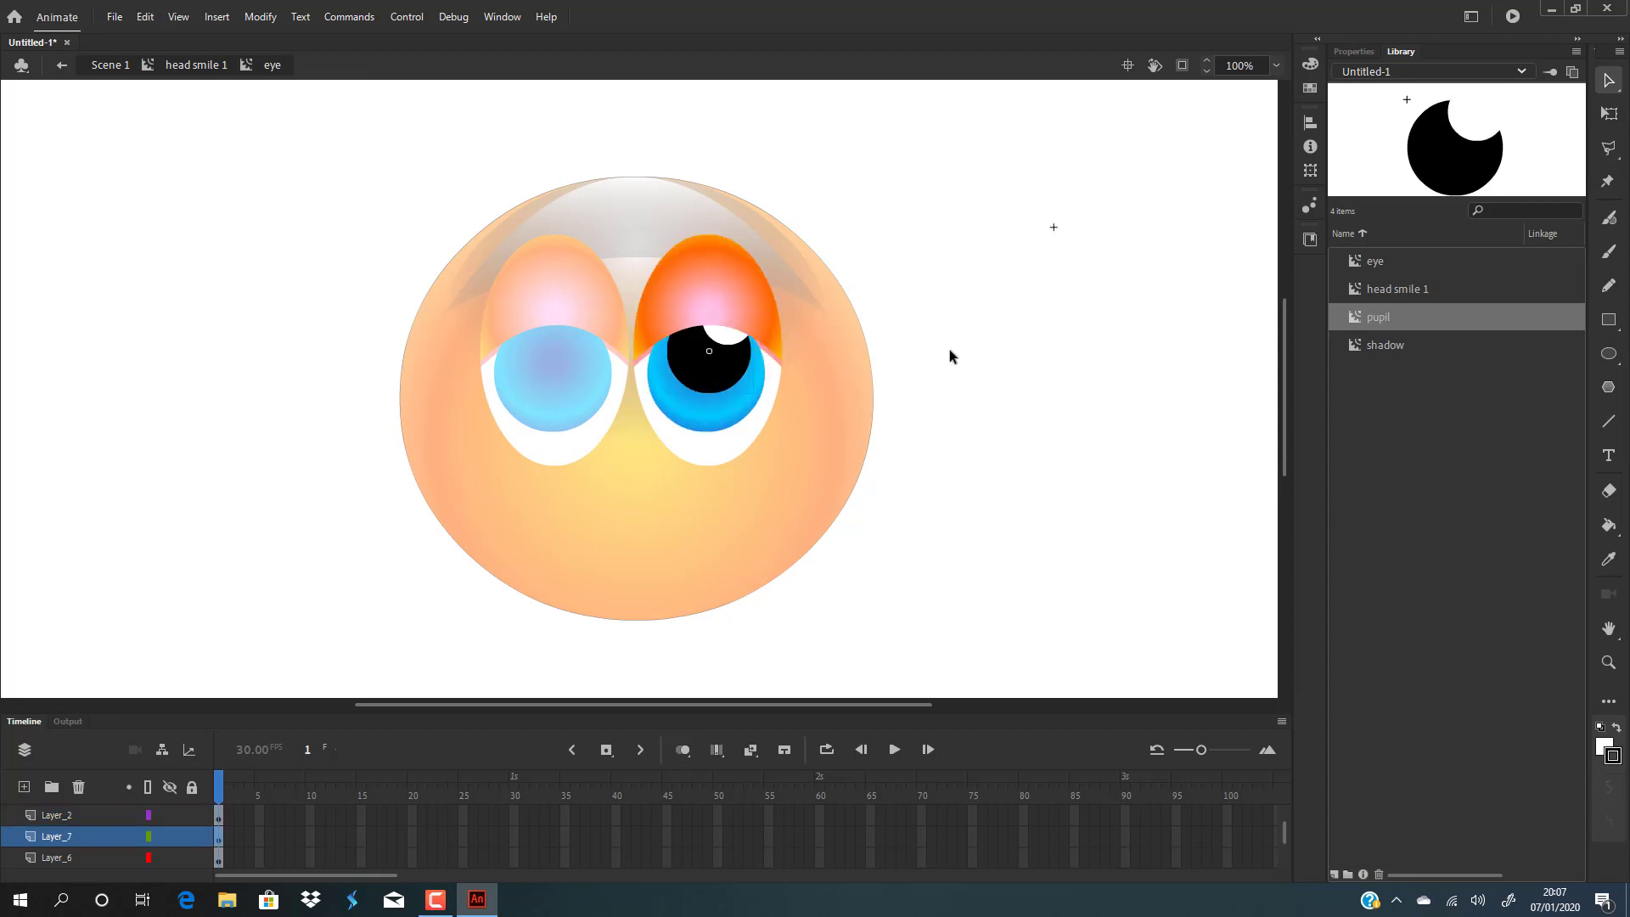
{"action": "double_click", "coordinate": [726, 358]}
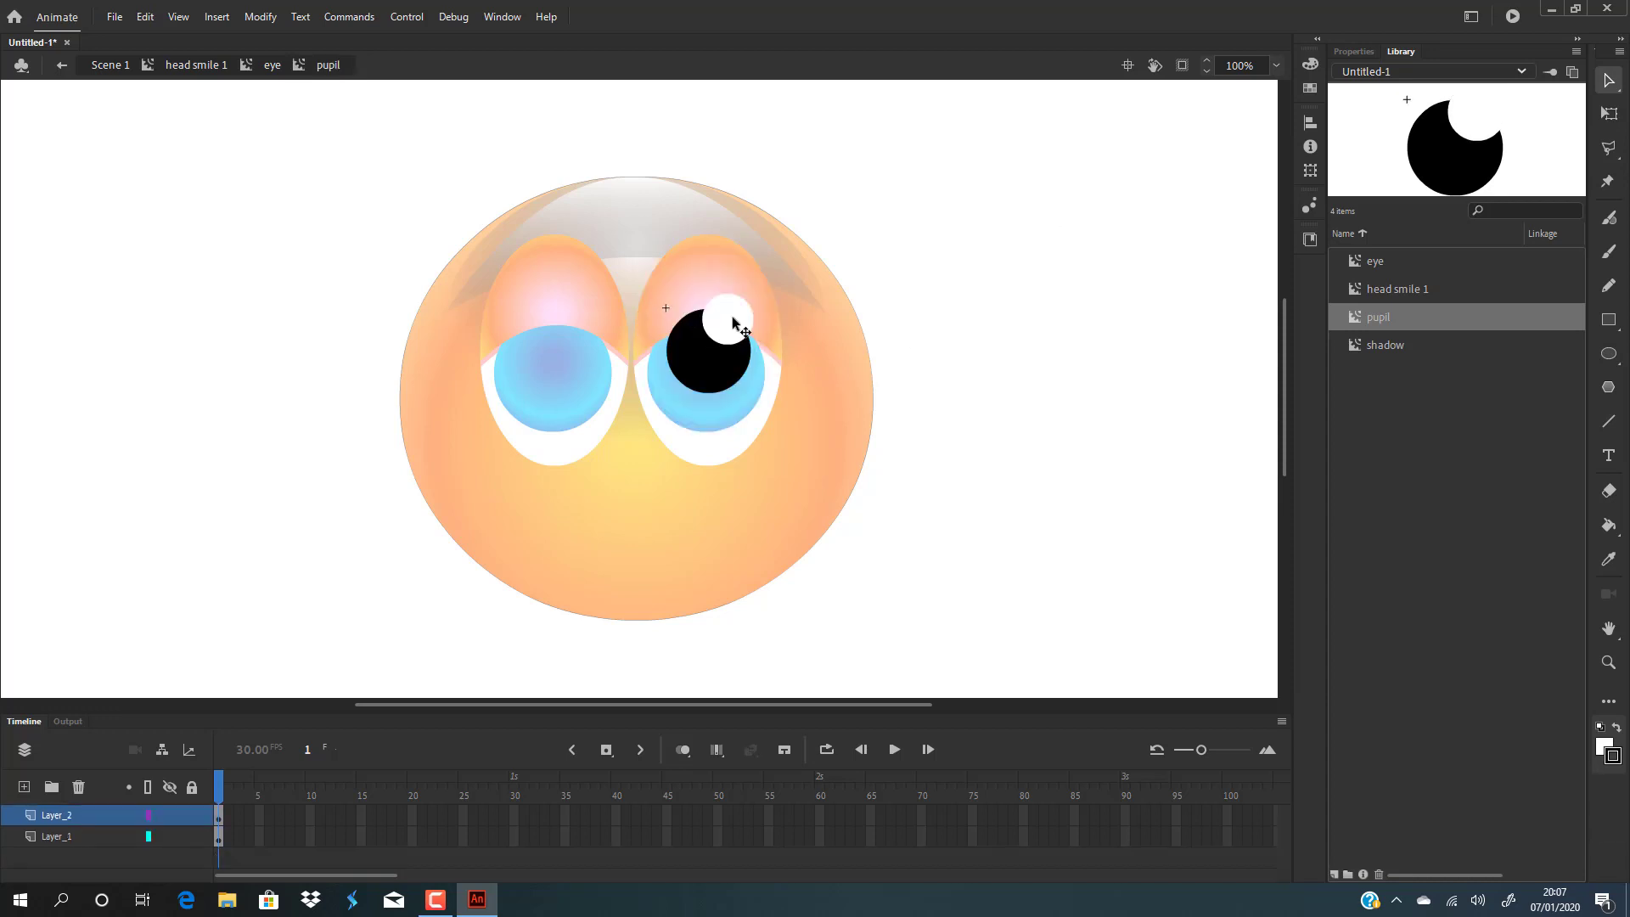
{"action": "left_click_drag", "start_coordinate": [744, 321], "coordinate": [732, 342]}
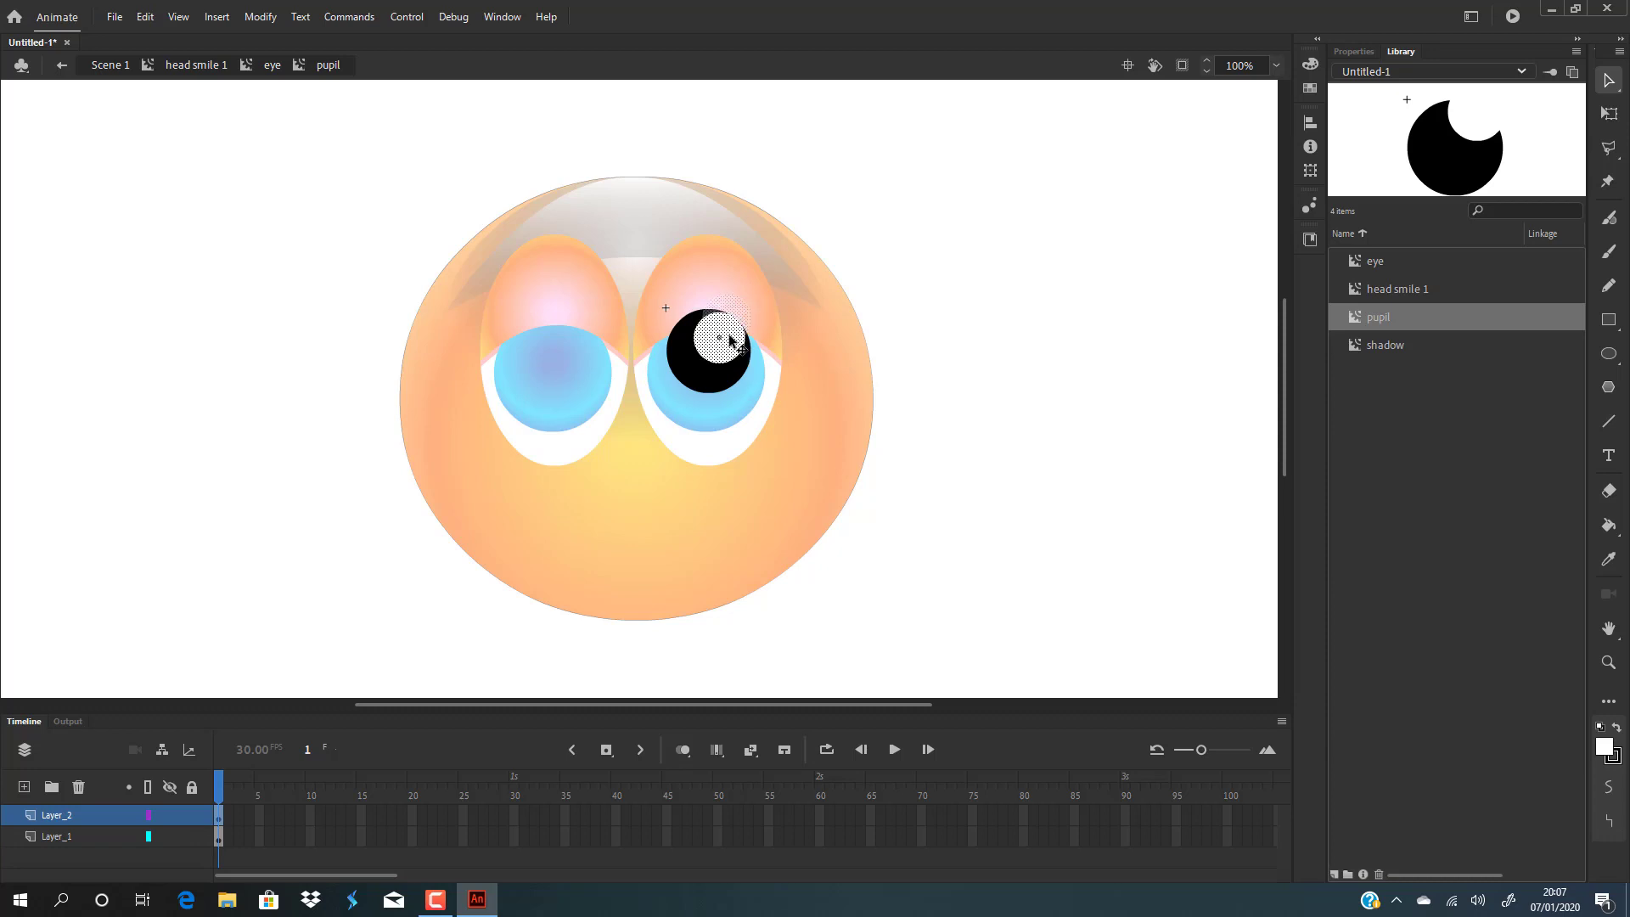
Back in head smile 1, delete the left eye and duplicate the right eye into its place, nudging both eyes into position.
{"action": "double_click", "coordinate": [973, 338]}
{"action": "double_click", "coordinate": [968, 391]}
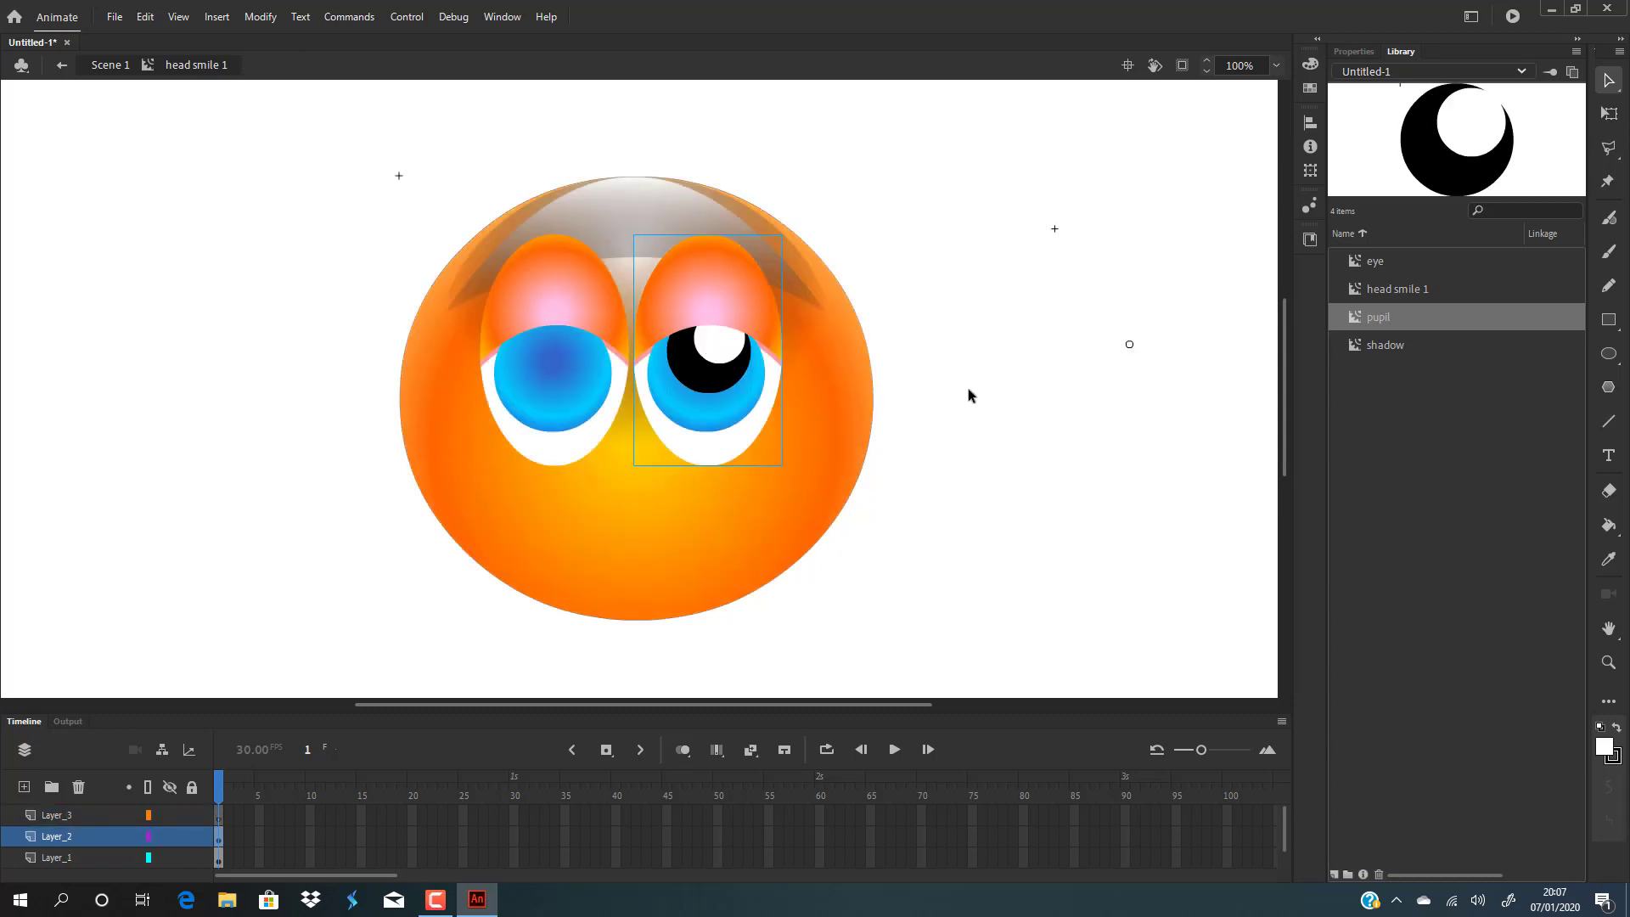
{"action": "left_click", "coordinate": [597, 361]}
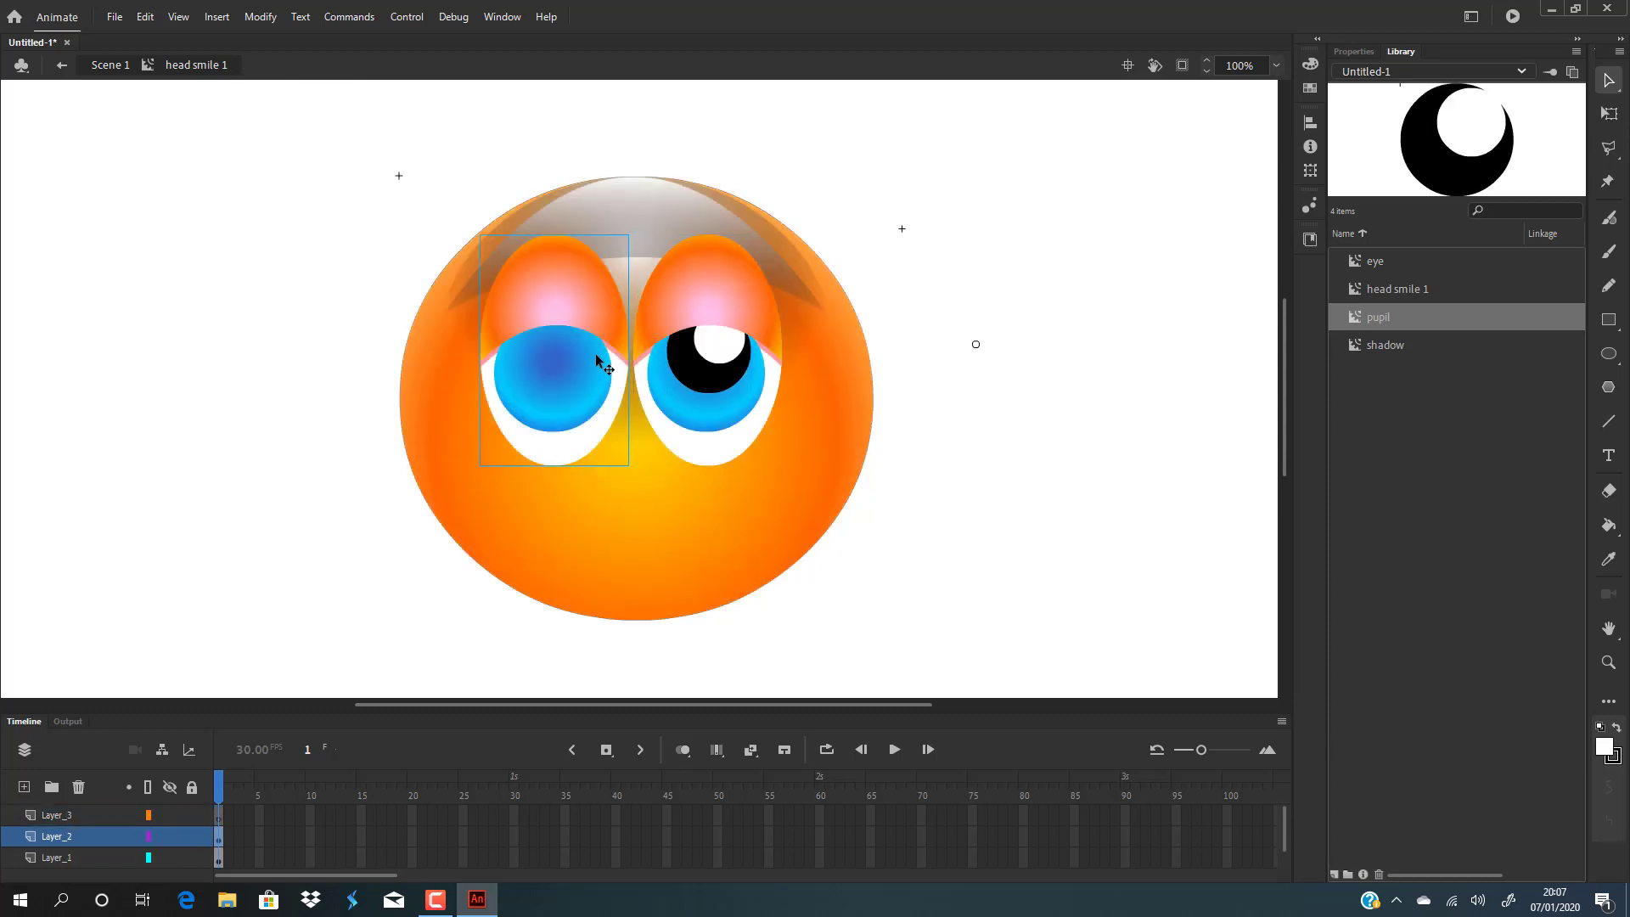
{"action": "key", "text": "Delete"}
{"action": "left_click", "coordinate": [737, 321]}
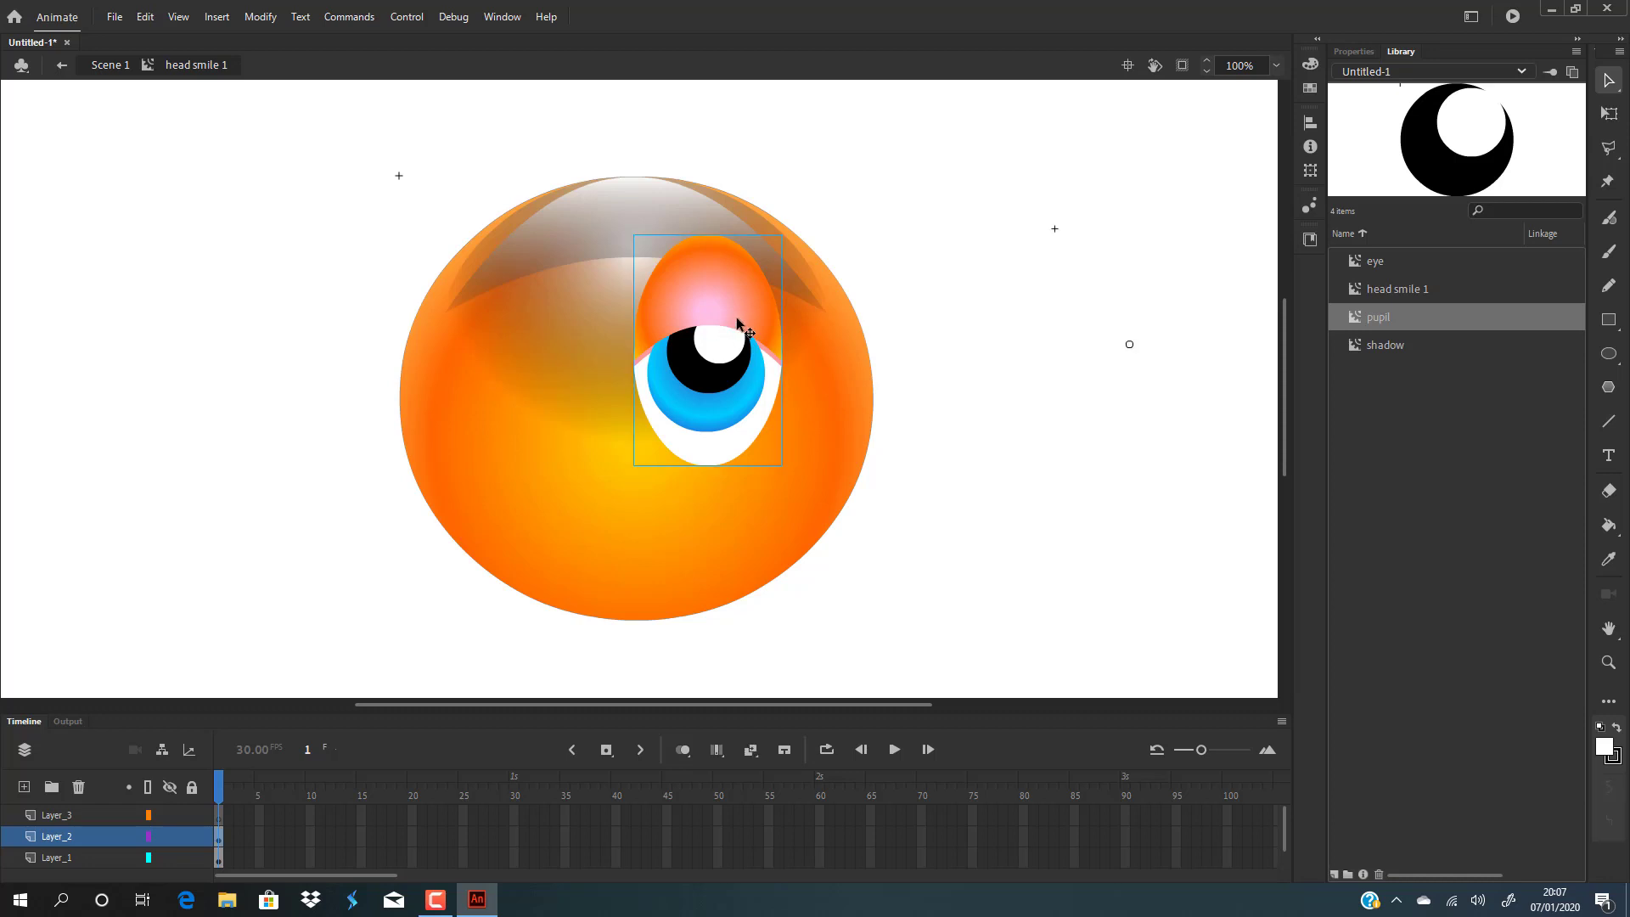
{"action": "left_click_drag", "start_coordinate": [737, 321], "coordinate": [592, 304], "text": "alt"}
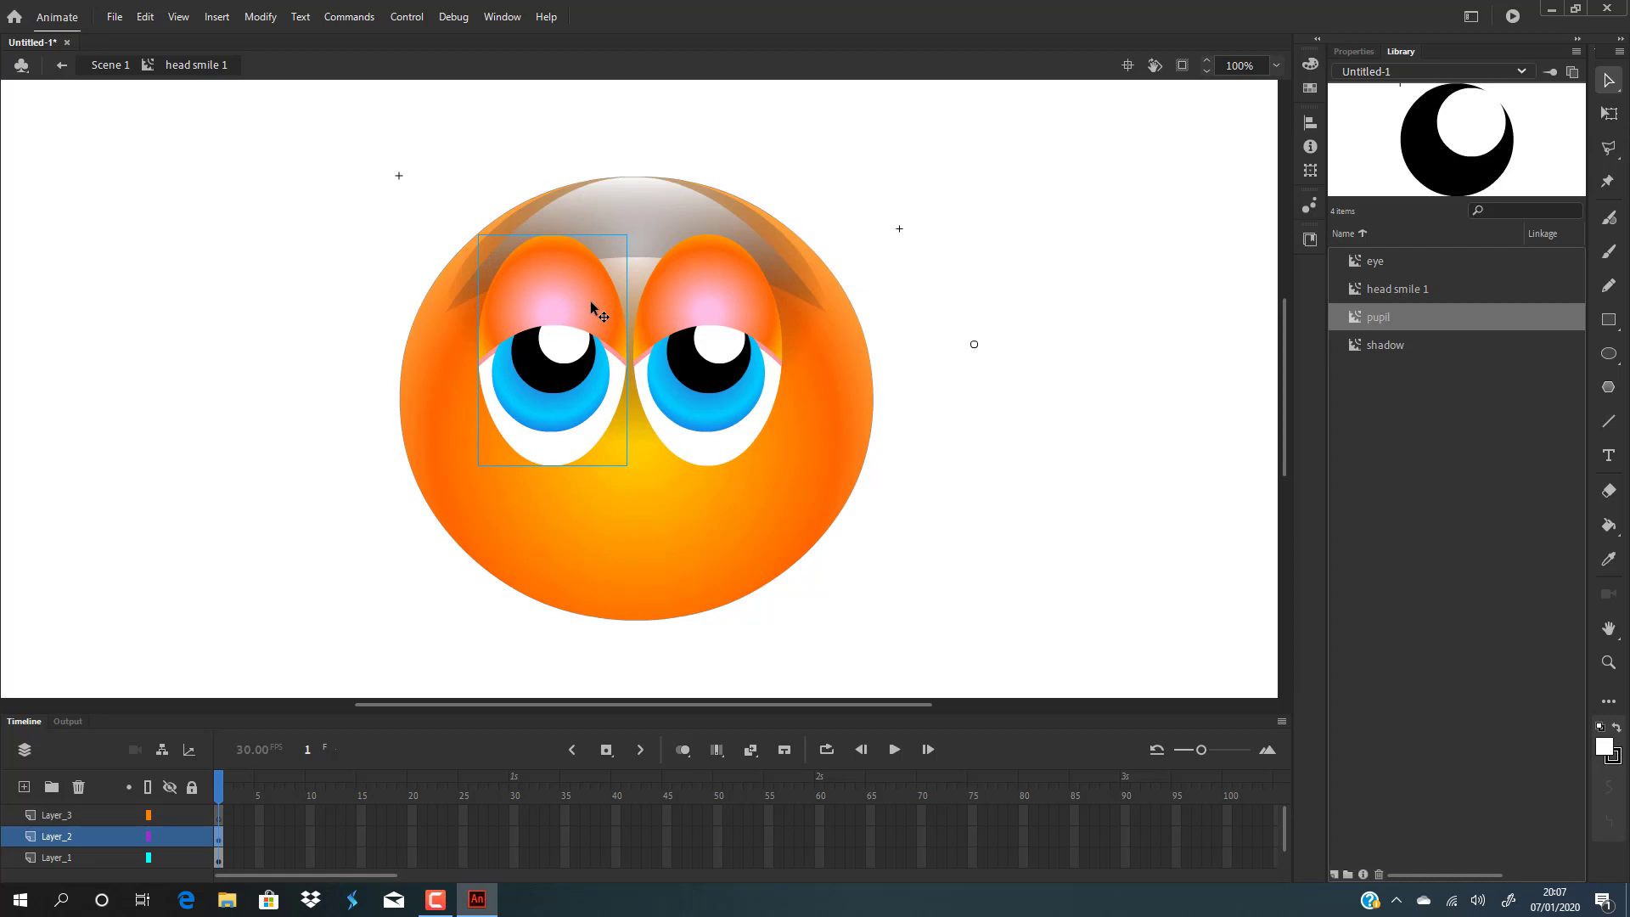
{"action": "left_click_drag", "start_coordinate": [692, 302], "coordinate": [700, 308]}
{"action": "left_click_drag", "start_coordinate": [540, 299], "coordinate": [545, 299]}
{"action": "left_click", "coordinate": [1168, 347]}
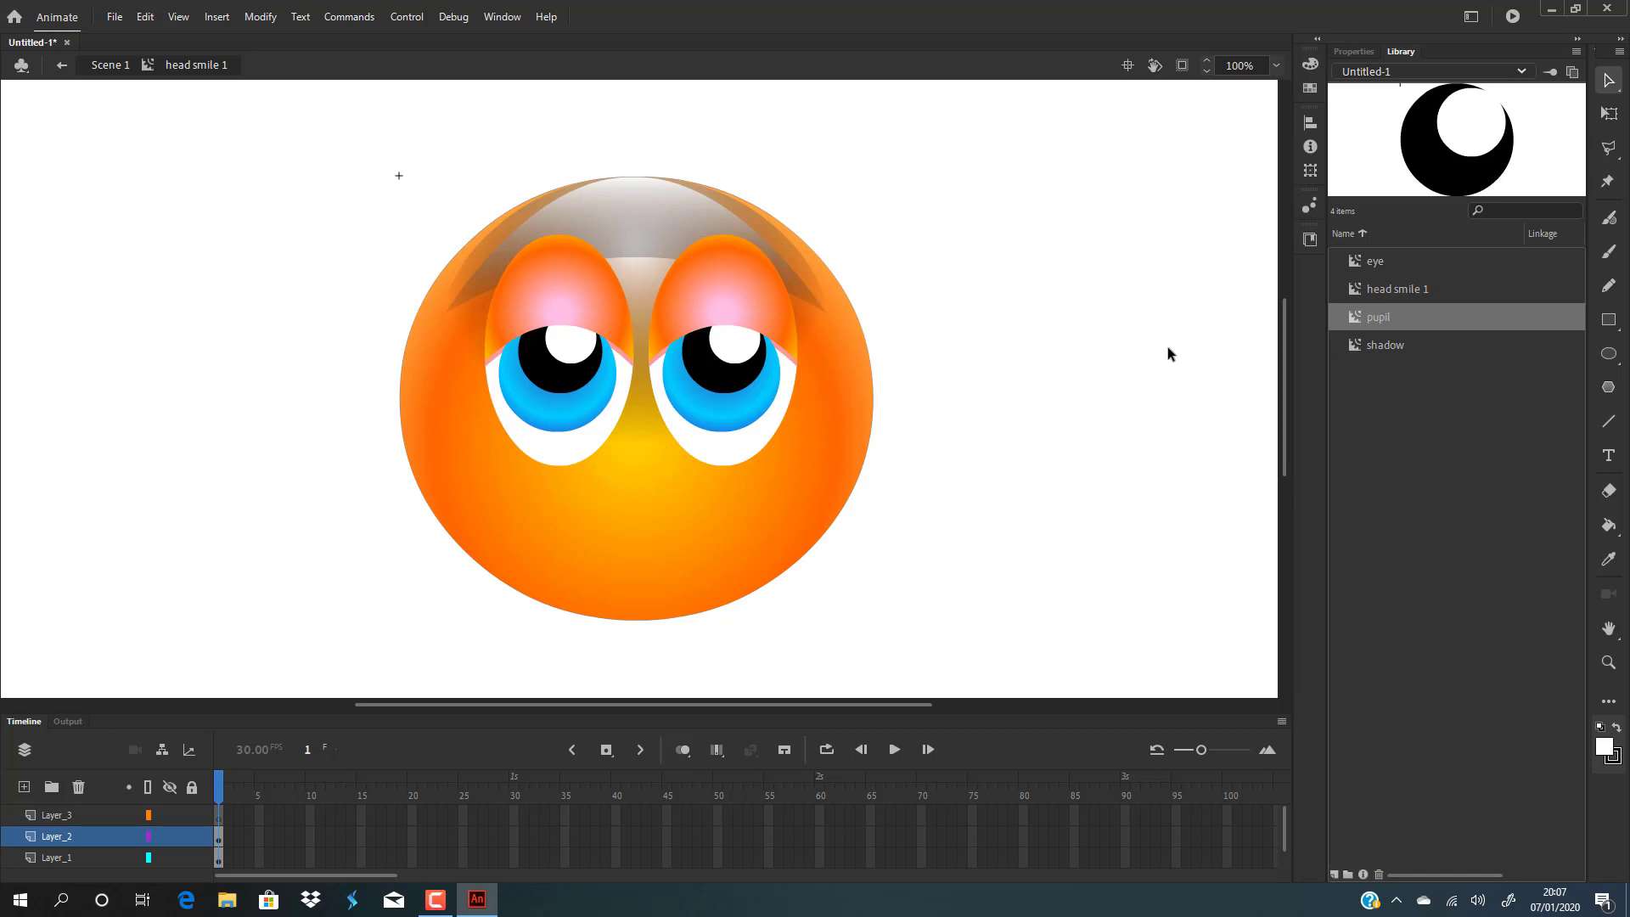
Open the eye symbol and add a new layer placed beneath Layer_1.
{"action": "double_click", "coordinate": [697, 304]}
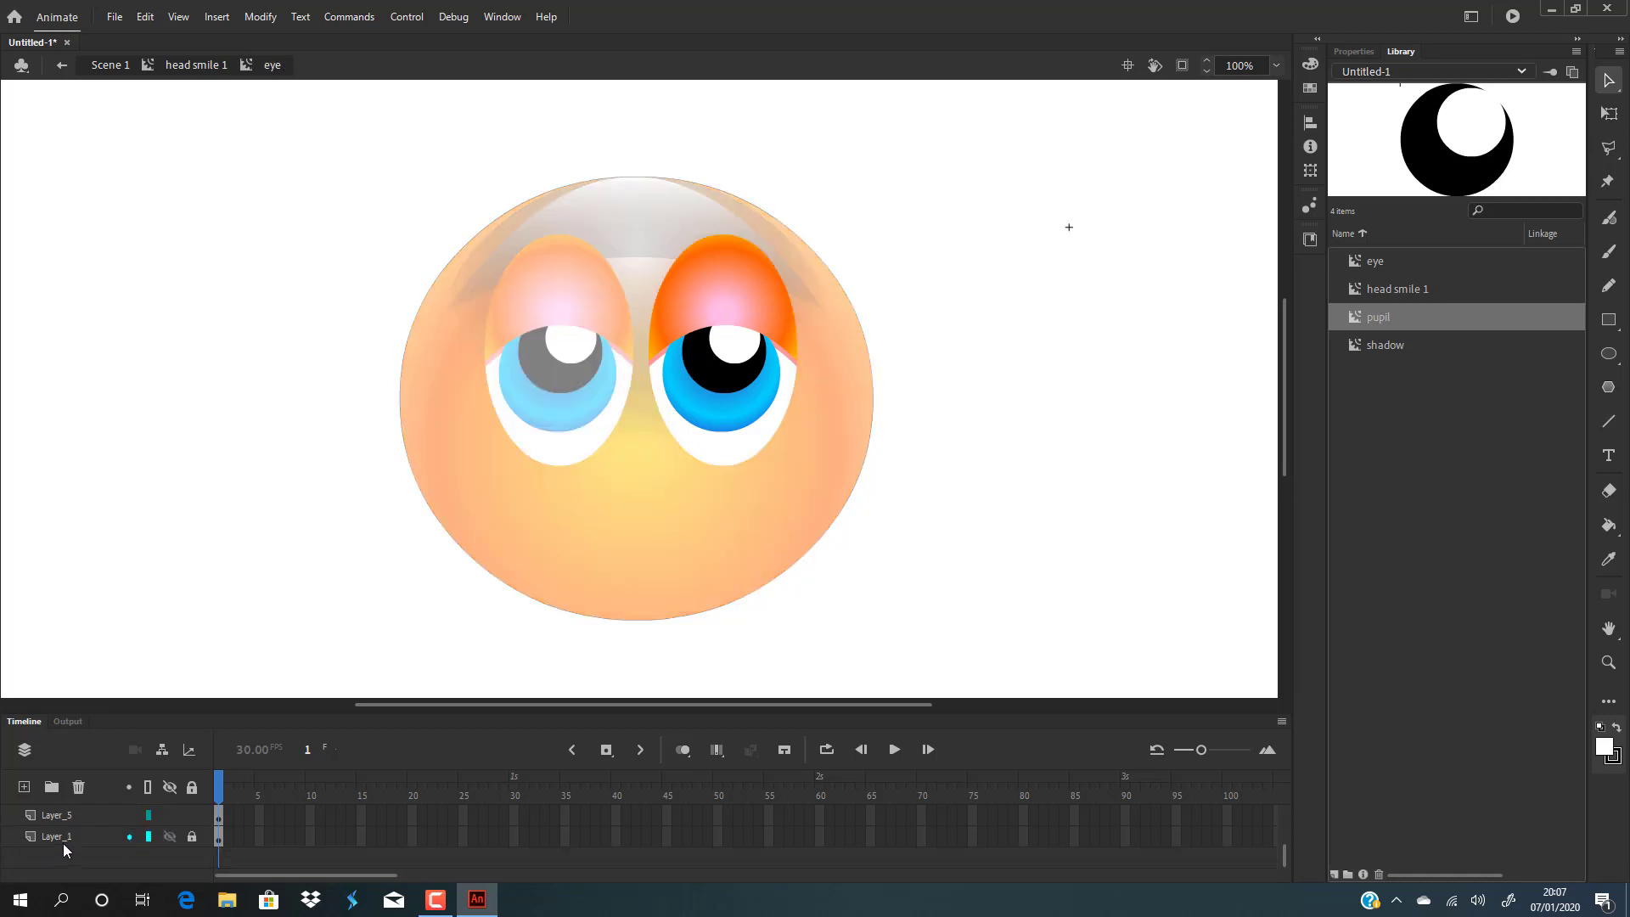
{"action": "left_click", "coordinate": [63, 840]}
{"action": "left_click", "coordinate": [24, 787]}
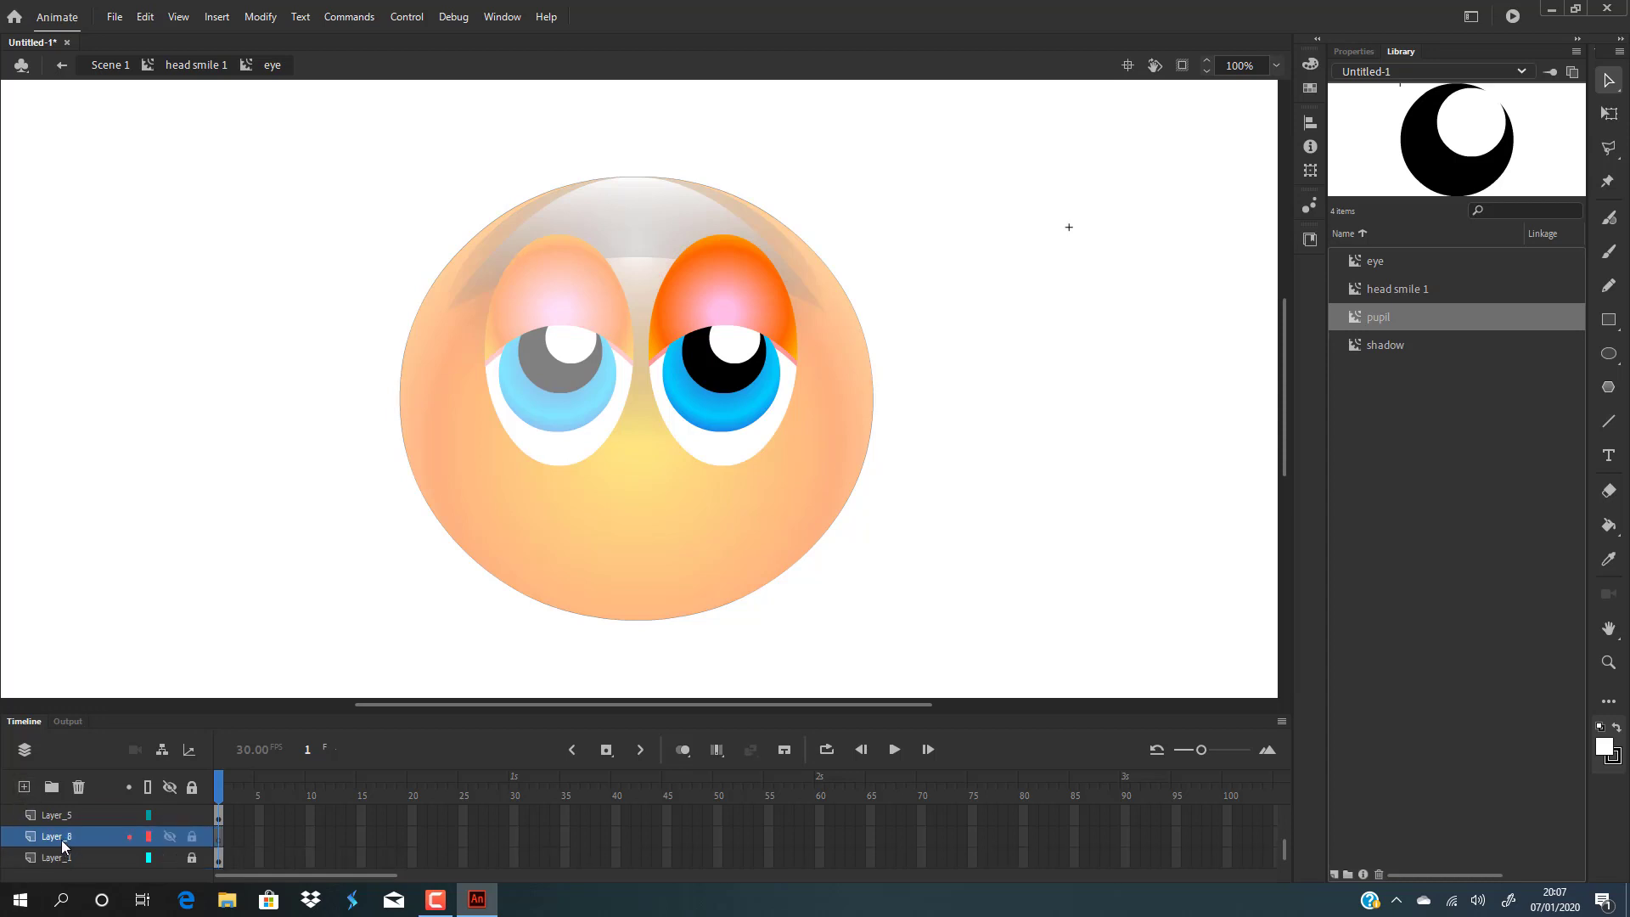
{"action": "left_click_drag", "start_coordinate": [61, 839], "coordinate": [61, 879]}
Draw a tall ellipse below the eye filled with black at 43% alpha on the new bottom layer.
{"action": "left_click", "coordinate": [1608, 353]}
{"action": "left_click", "coordinate": [1311, 65]}
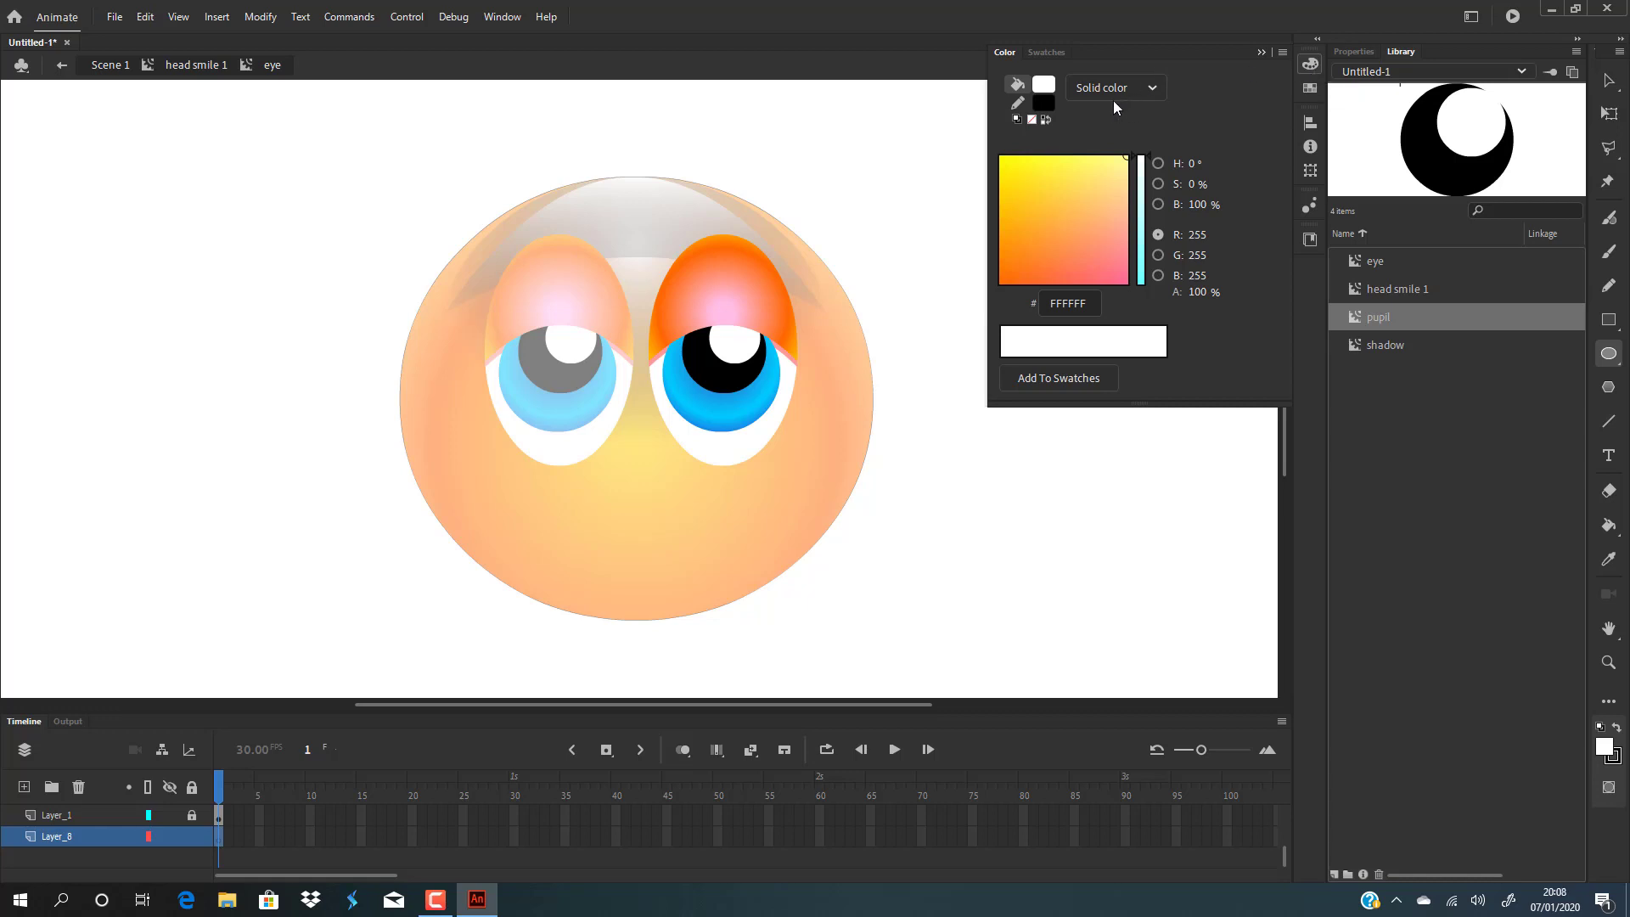
{"action": "left_click", "coordinate": [1044, 83]}
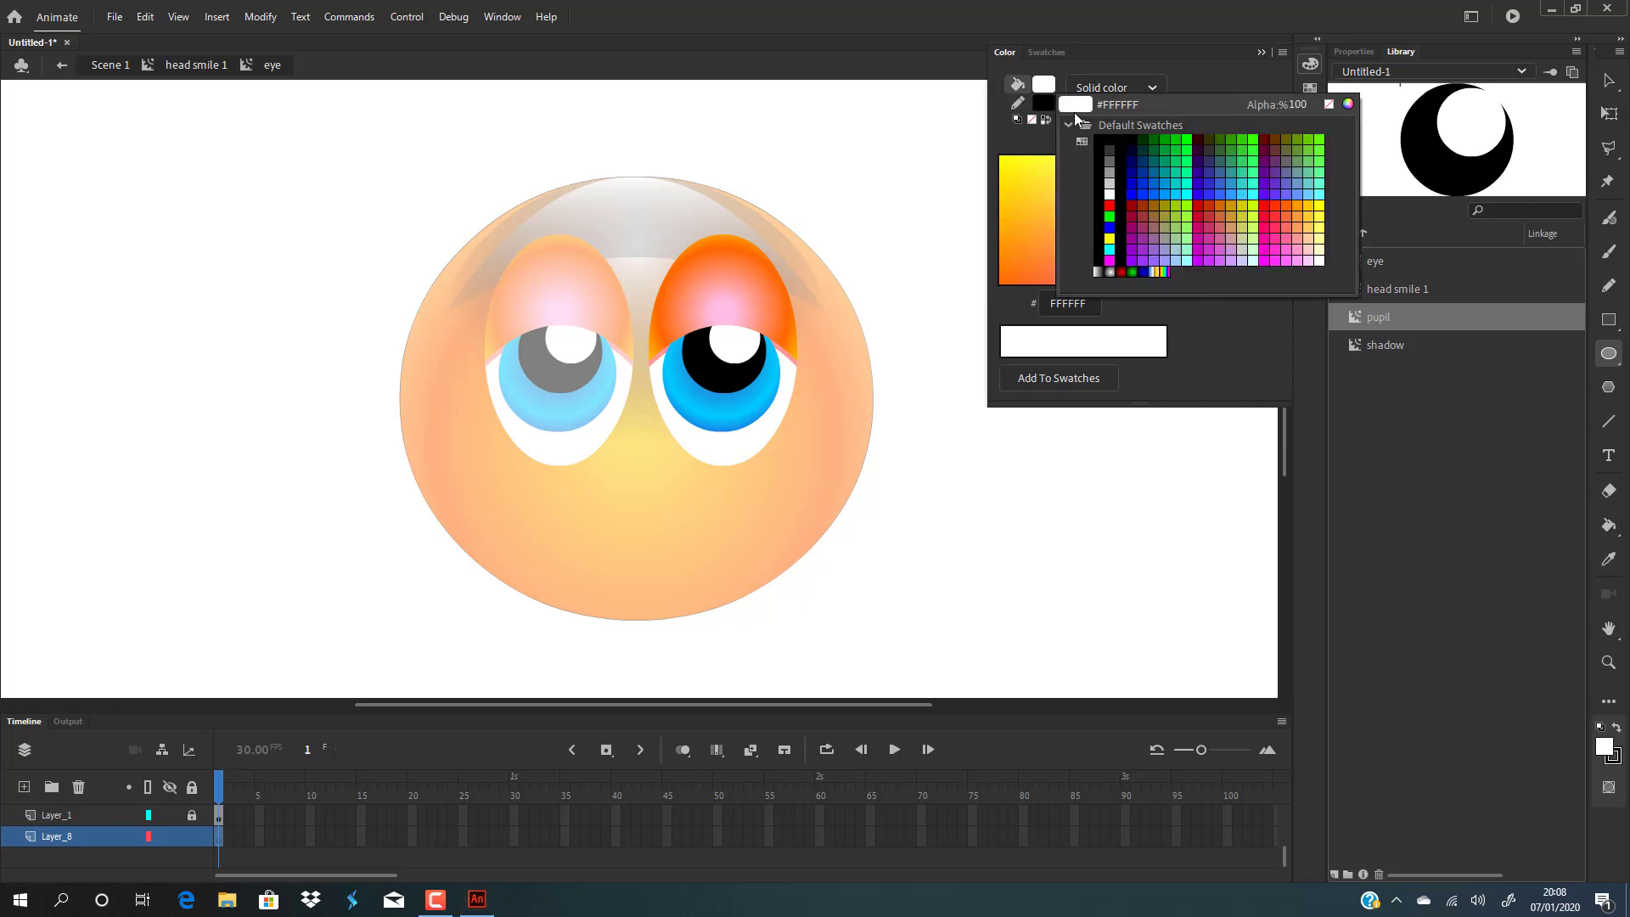
{"action": "left_click", "coordinate": [1109, 130]}
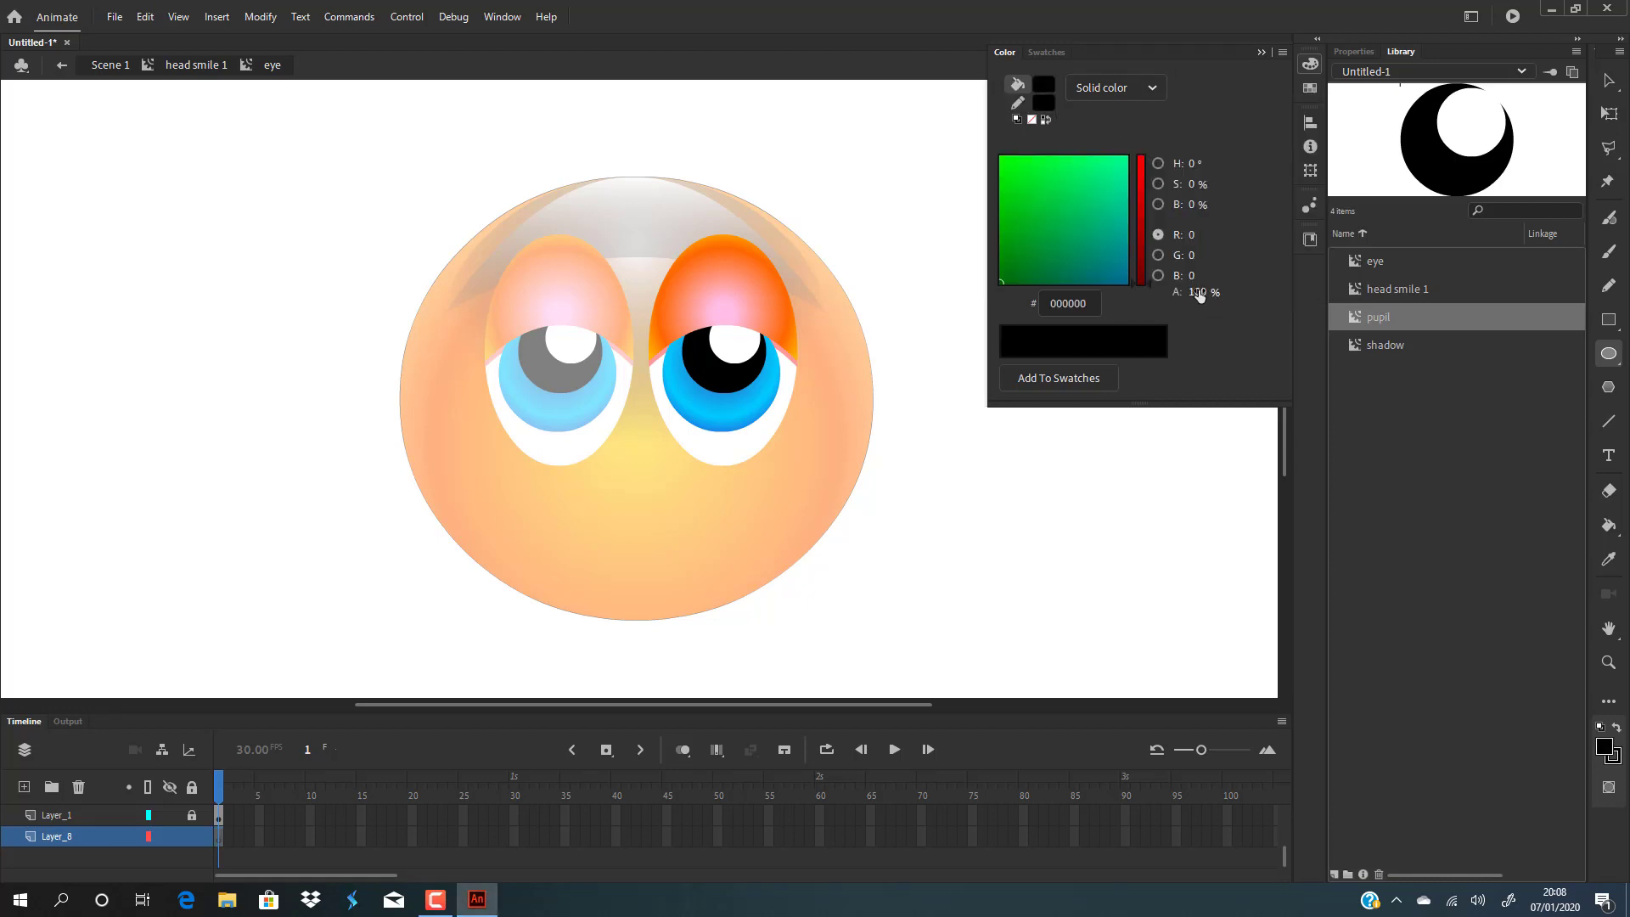
{"action": "left_click_drag", "start_coordinate": [1196, 291], "coordinate": [1147, 294]}
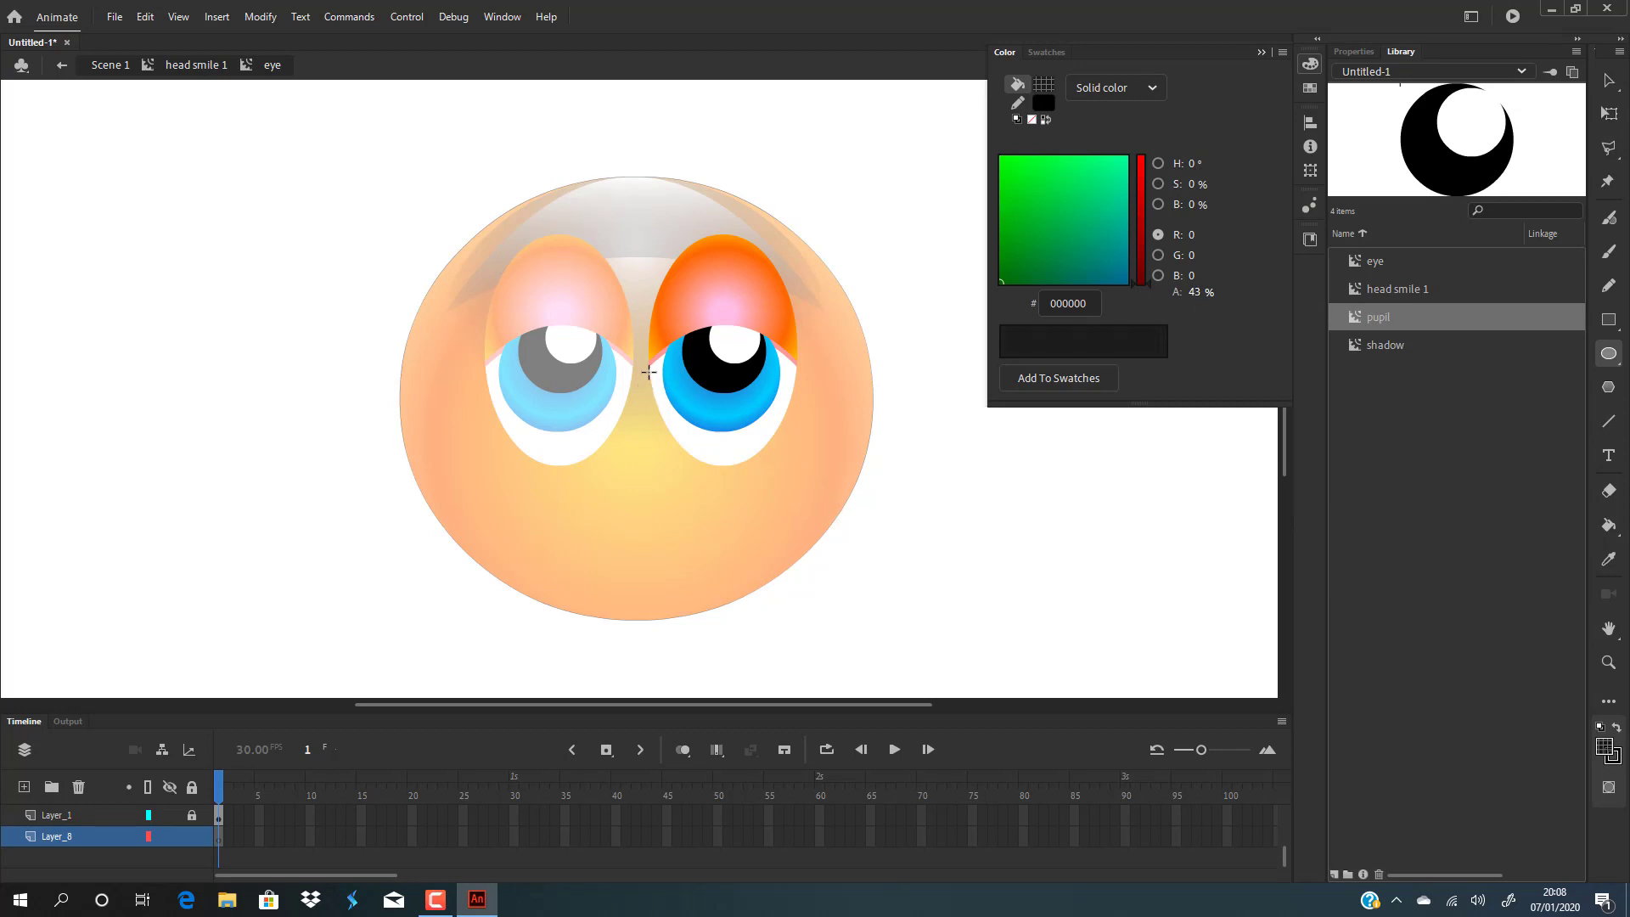
{"action": "mouse_move", "coordinate": [648, 366]}
{"action": "left_mouse_down"}
{"action": "mouse_move", "coordinate": [789, 519]}
{"action": "mouse_move", "coordinate": [793, 476]}
{"action": "mouse_move", "coordinate": [792, 572]}
{"action": "left_mouse_up"}
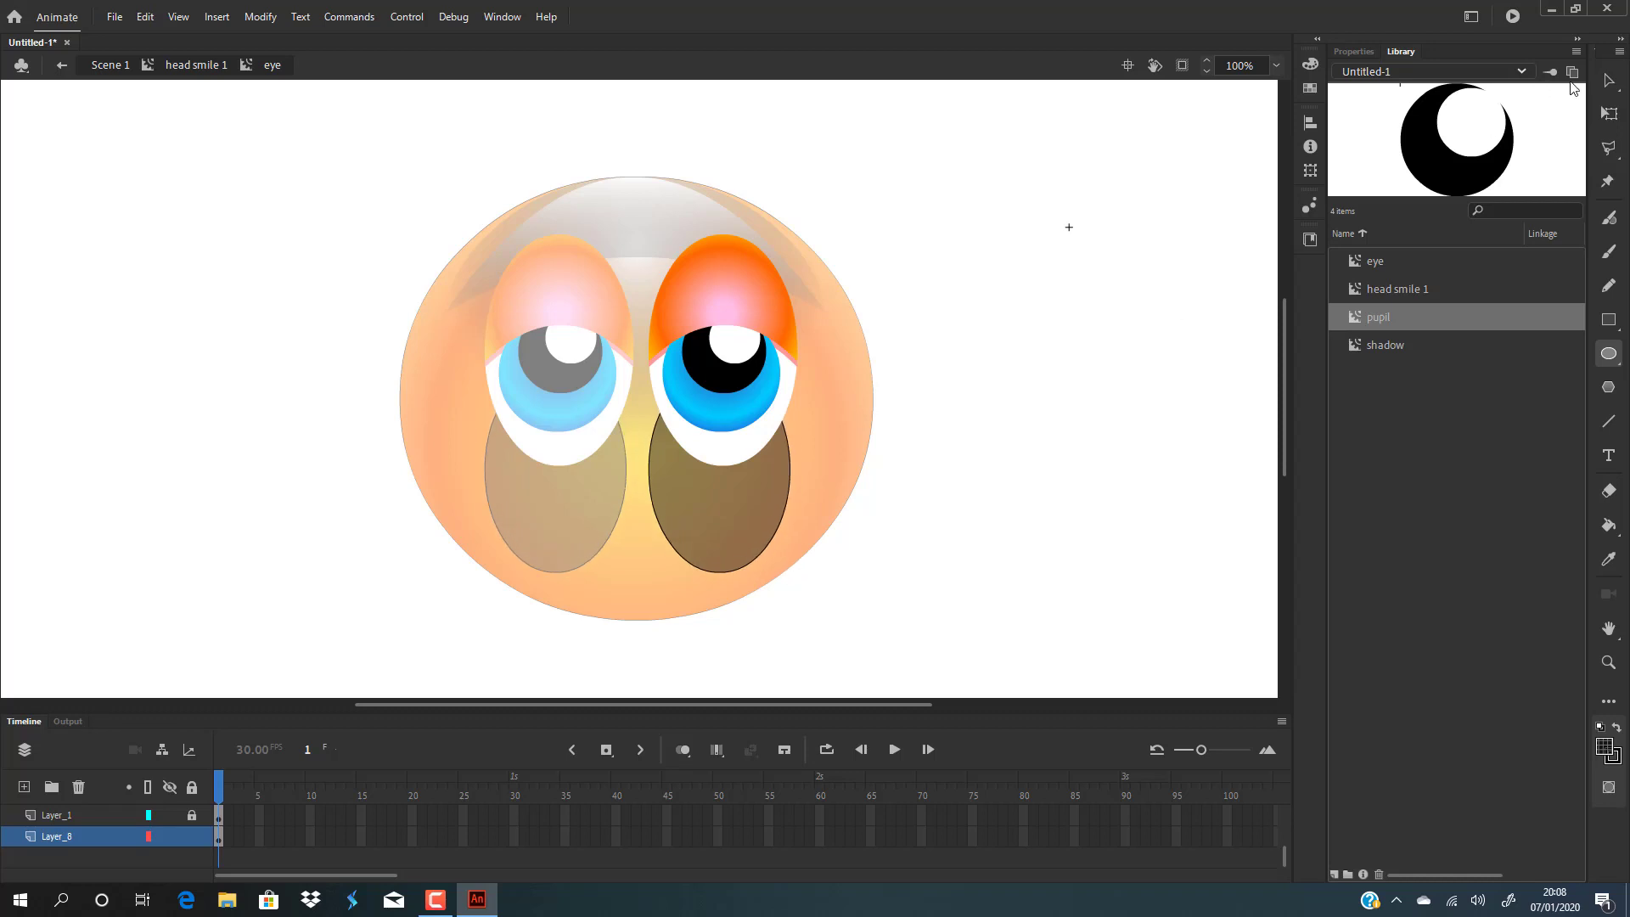
Move the translucent shadow ellipse up behind the lower eye and nudge it slightly left.
{"action": "key", "text": "v"}
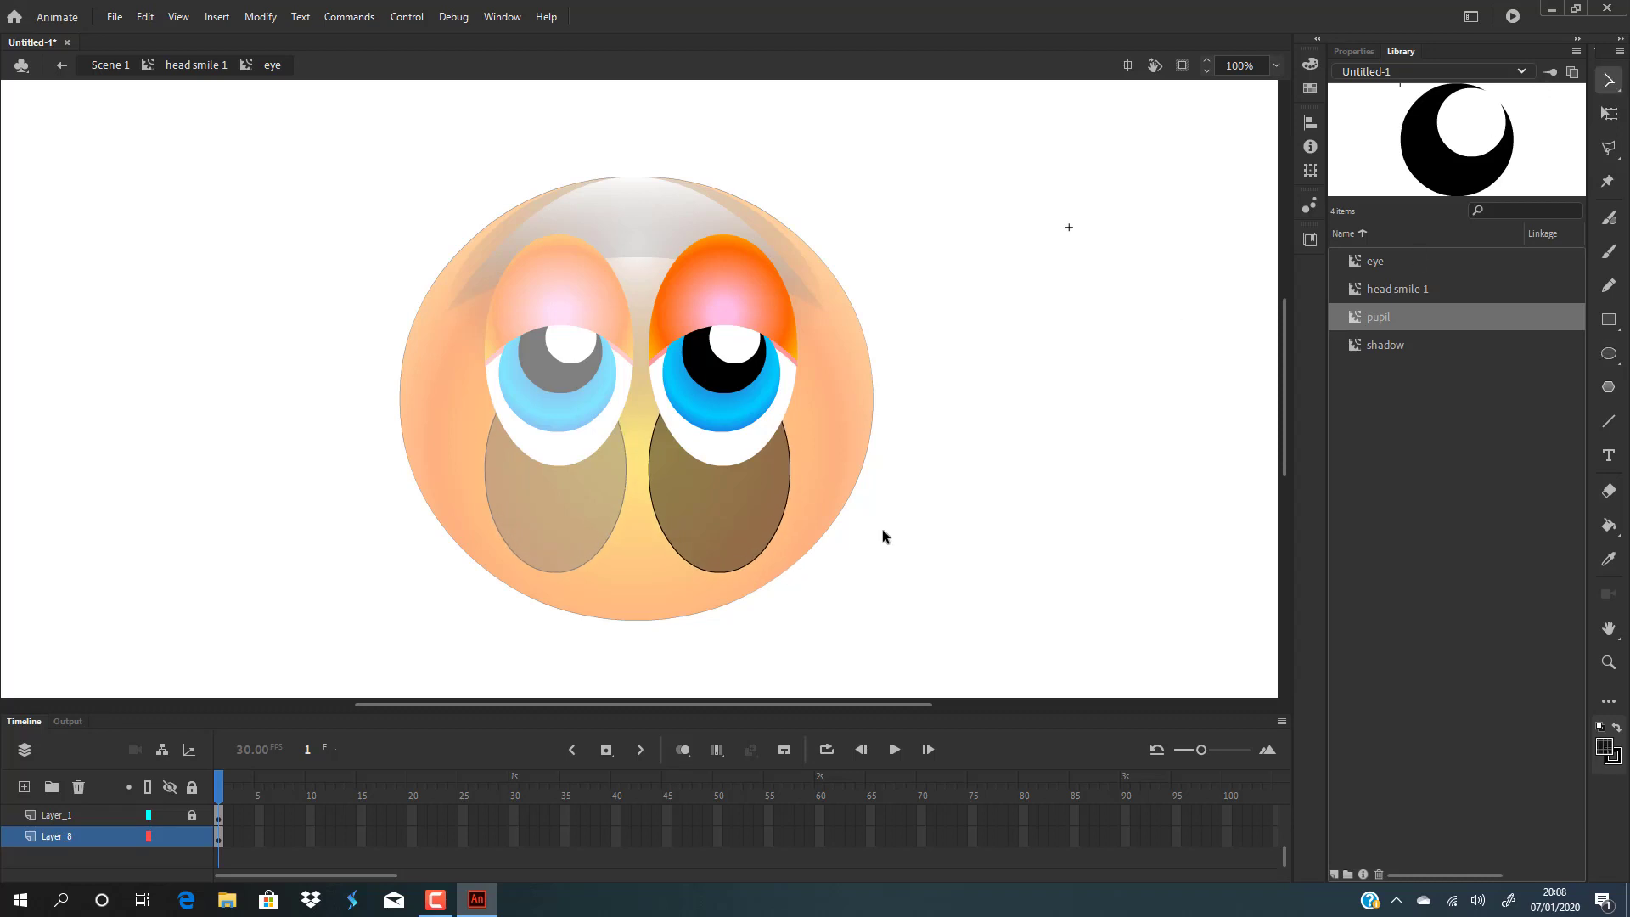
{"action": "left_click", "coordinate": [789, 493]}
{"action": "left_click", "coordinate": [796, 484]}
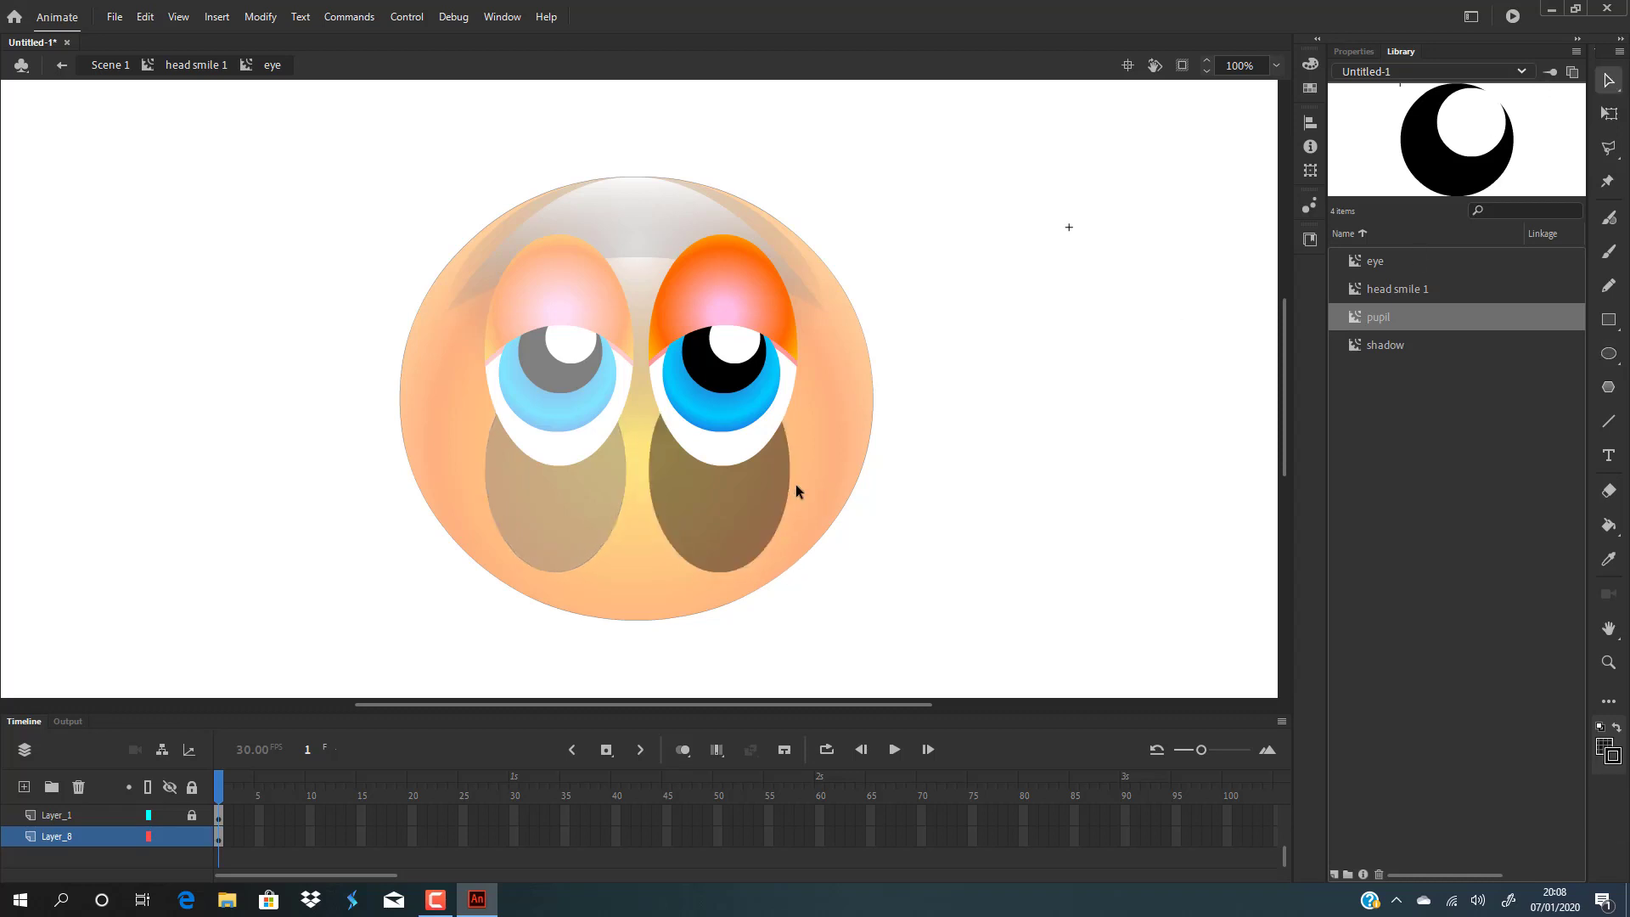
{"action": "left_click", "coordinate": [717, 509]}
{"action": "left_click_drag", "start_coordinate": [738, 550], "coordinate": [752, 482]}
{"action": "left_click", "coordinate": [1022, 381]}
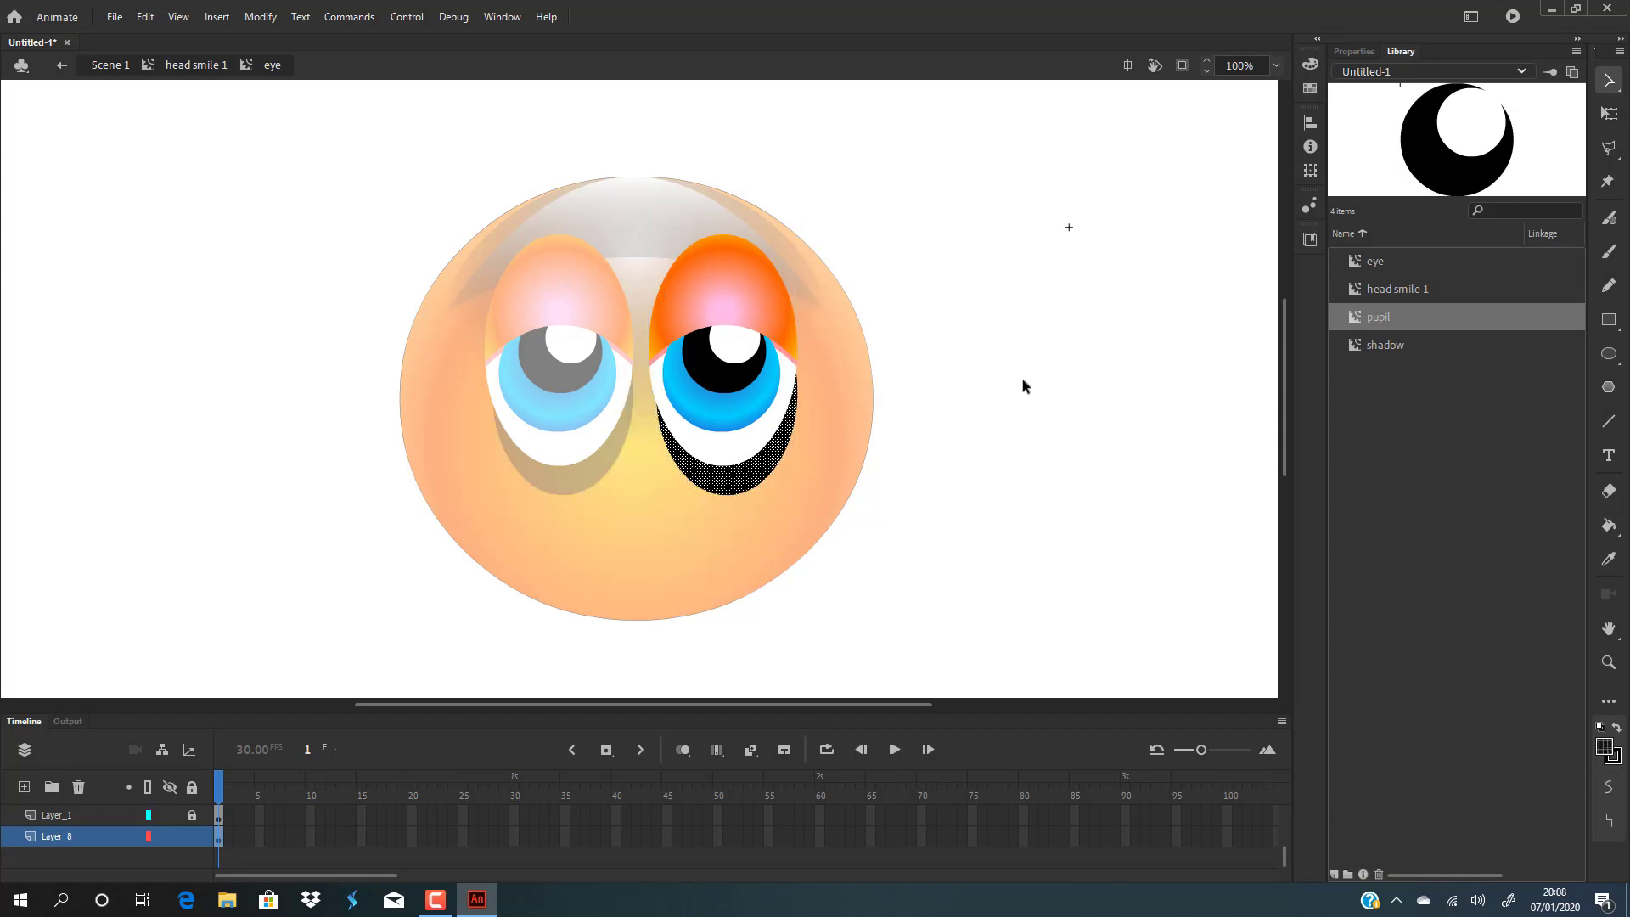
{"action": "left_click", "coordinate": [749, 486]}
{"action": "key", "text": "Left"}
{"action": "key", "text": "Left"}
{"action": "key", "text": "Left"}
{"action": "key", "text": "Left"}
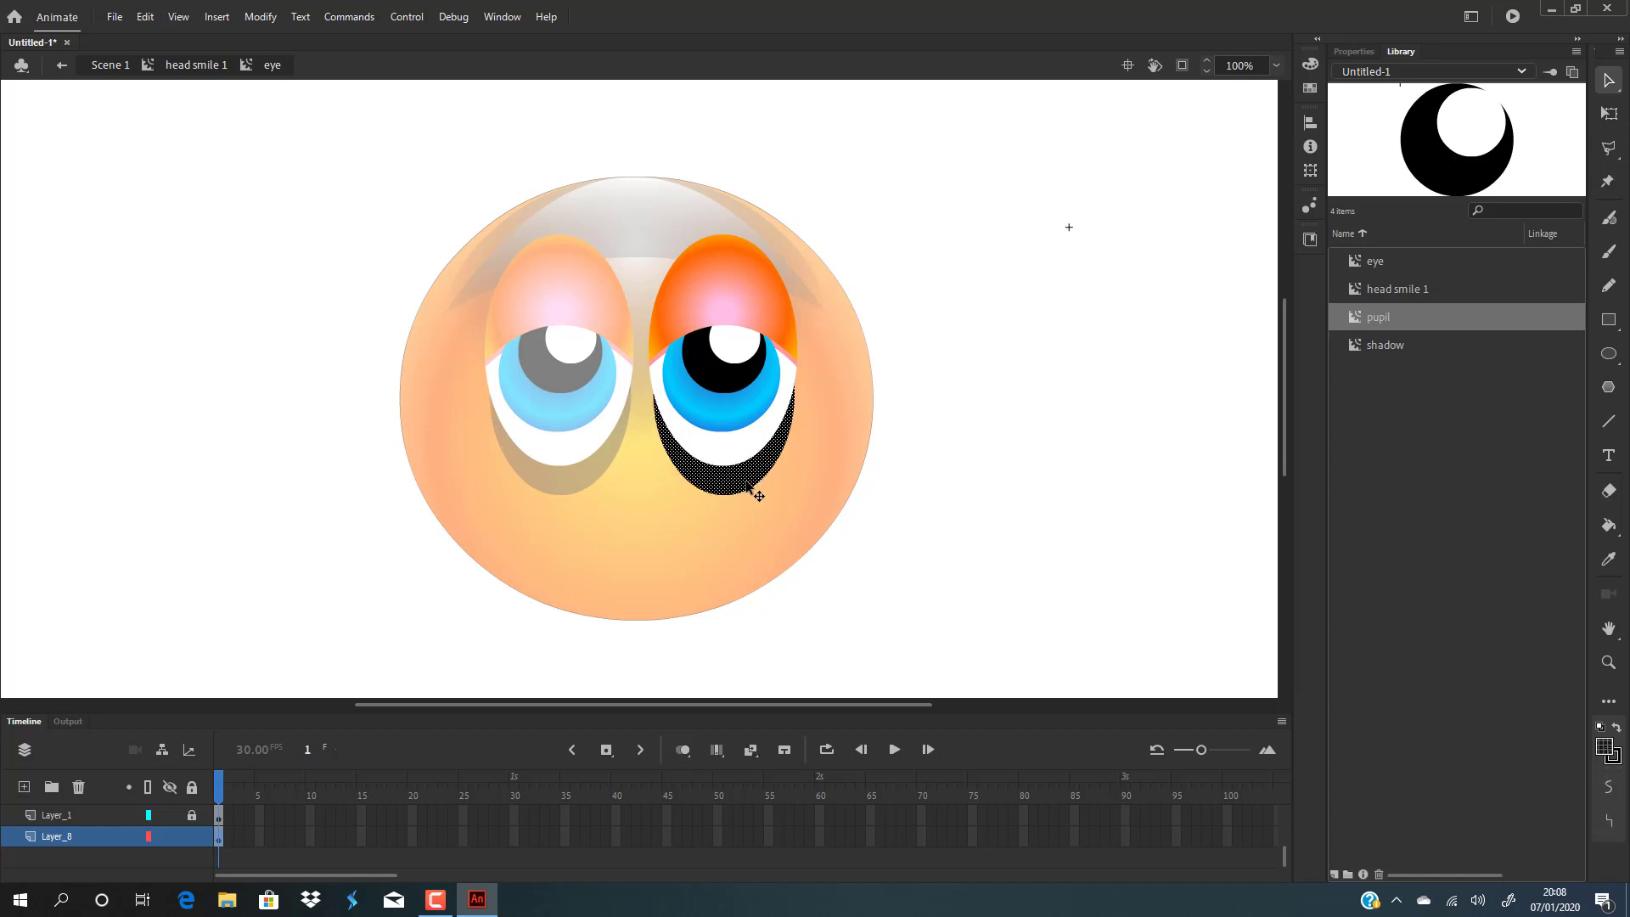
Re-enter the eye symbol and draw a small rectangle over the upper eyelid on Layer_3.
{"action": "left_click", "coordinate": [1093, 391]}
{"action": "double_click", "coordinate": [1094, 390]}
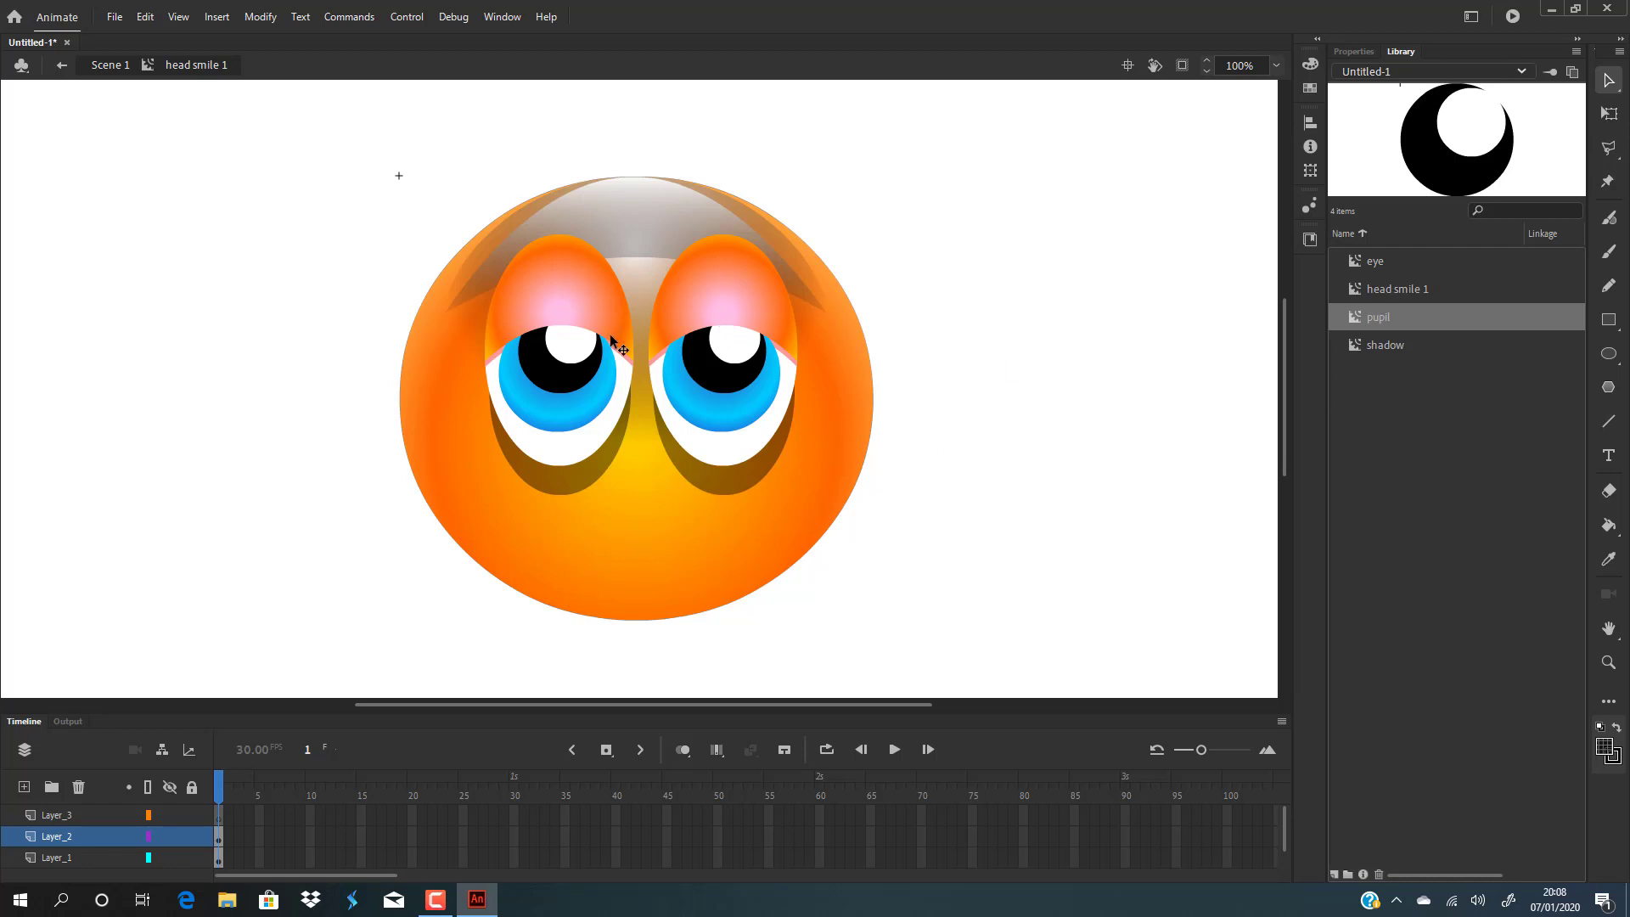
{"action": "double_click", "coordinate": [730, 273]}
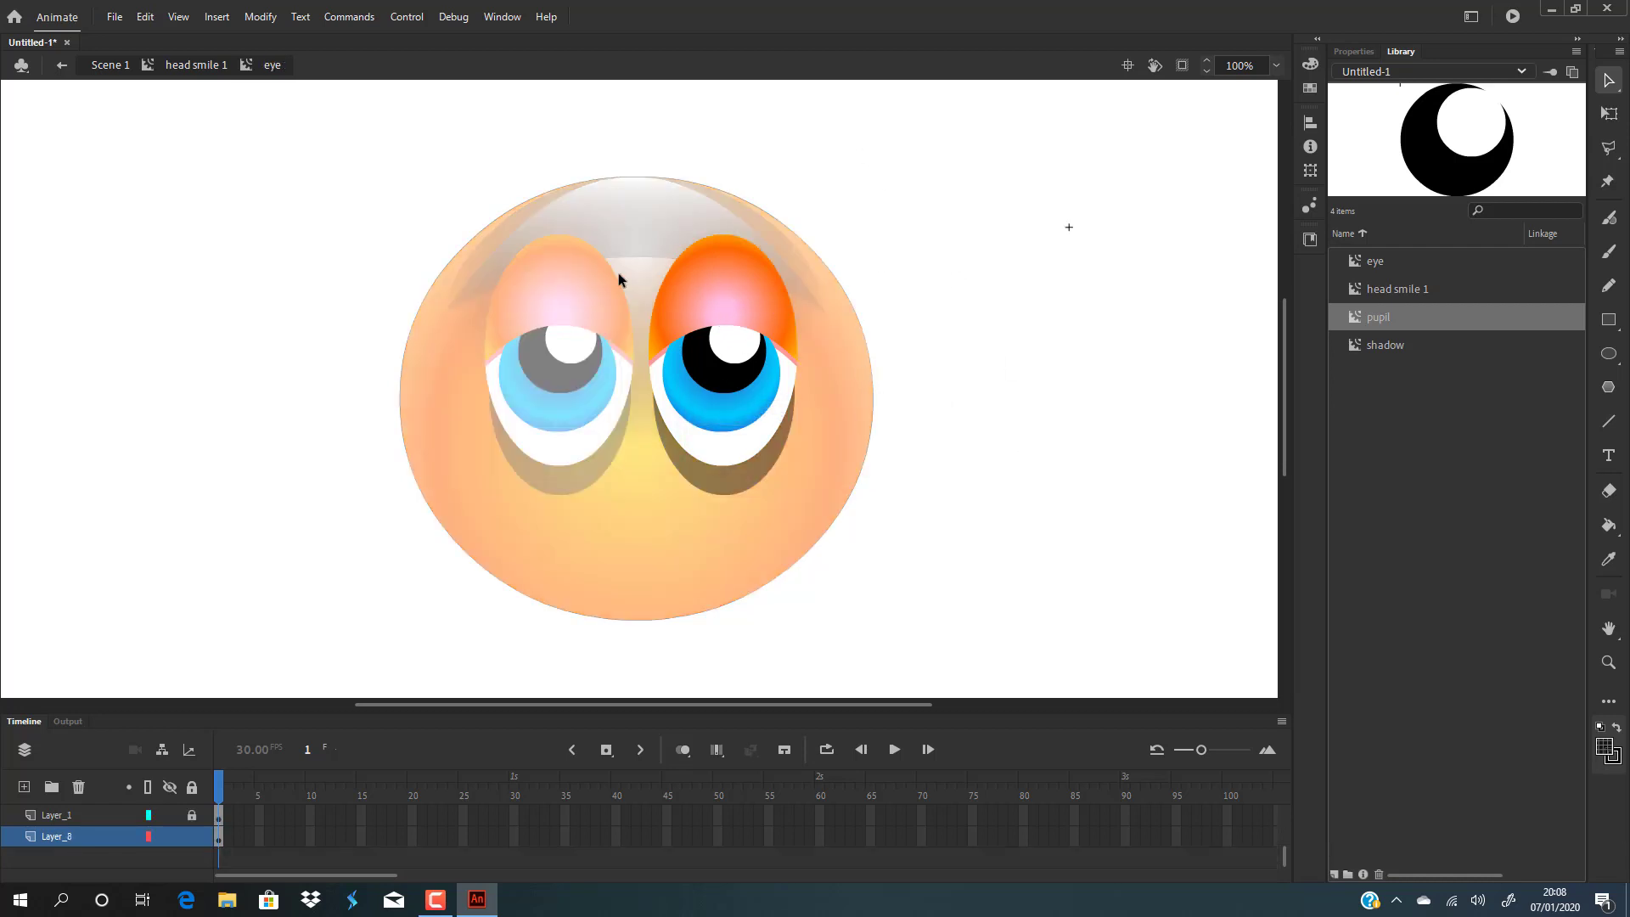
{"action": "scroll", "coordinate": [100, 823], "scroll_direction": "down", "scroll_amount": 3}
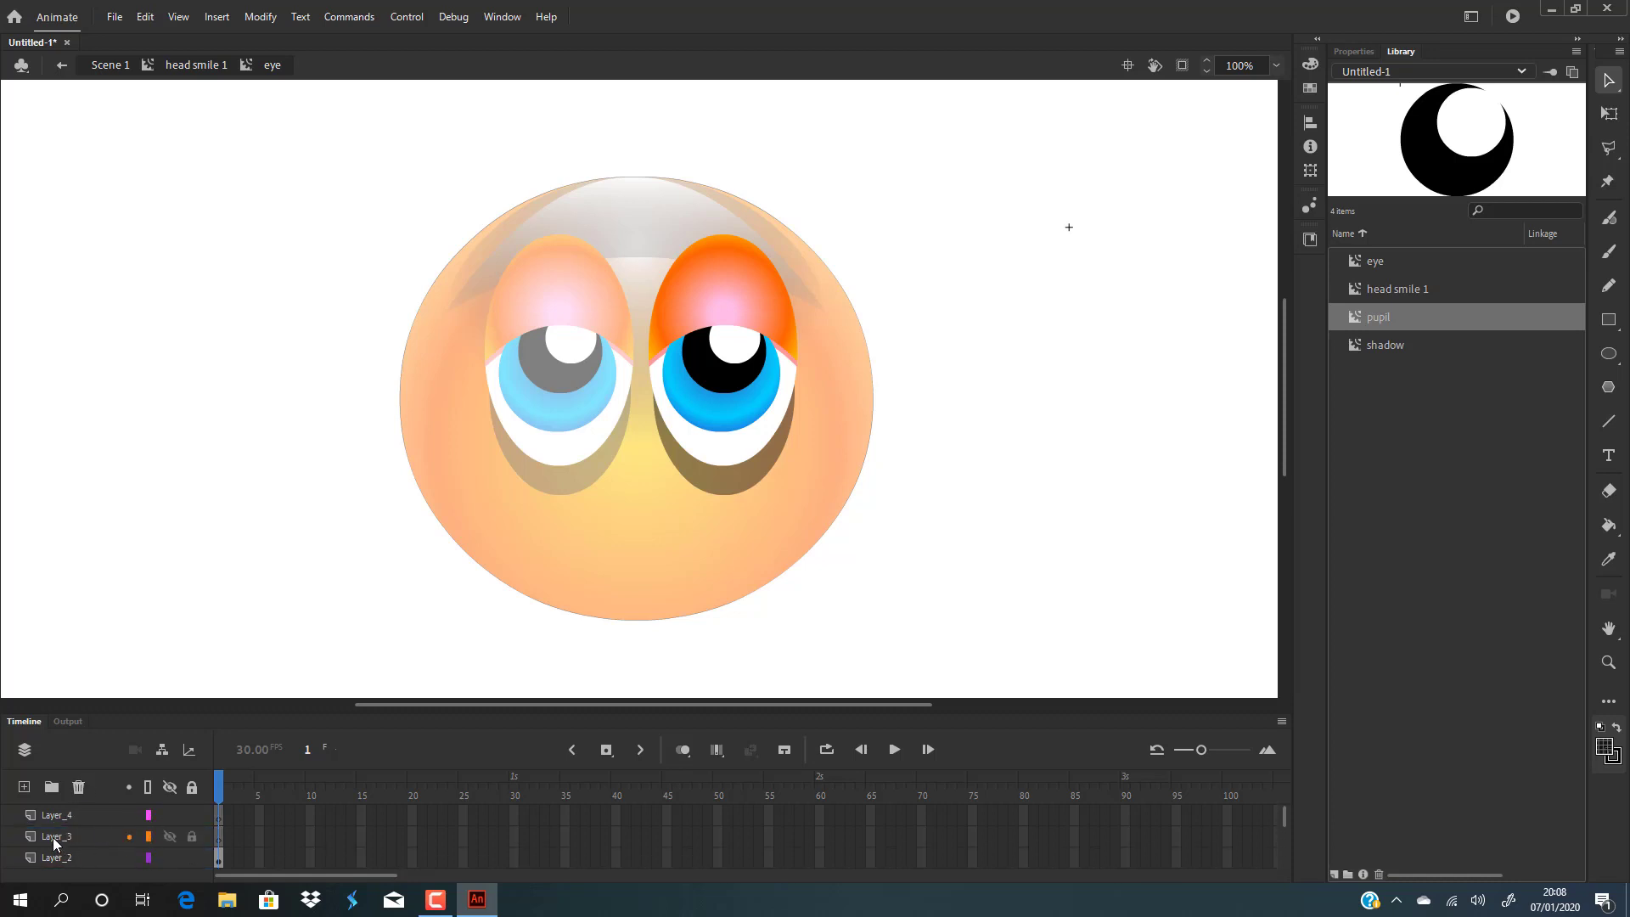
{"action": "left_click", "coordinate": [53, 837]}
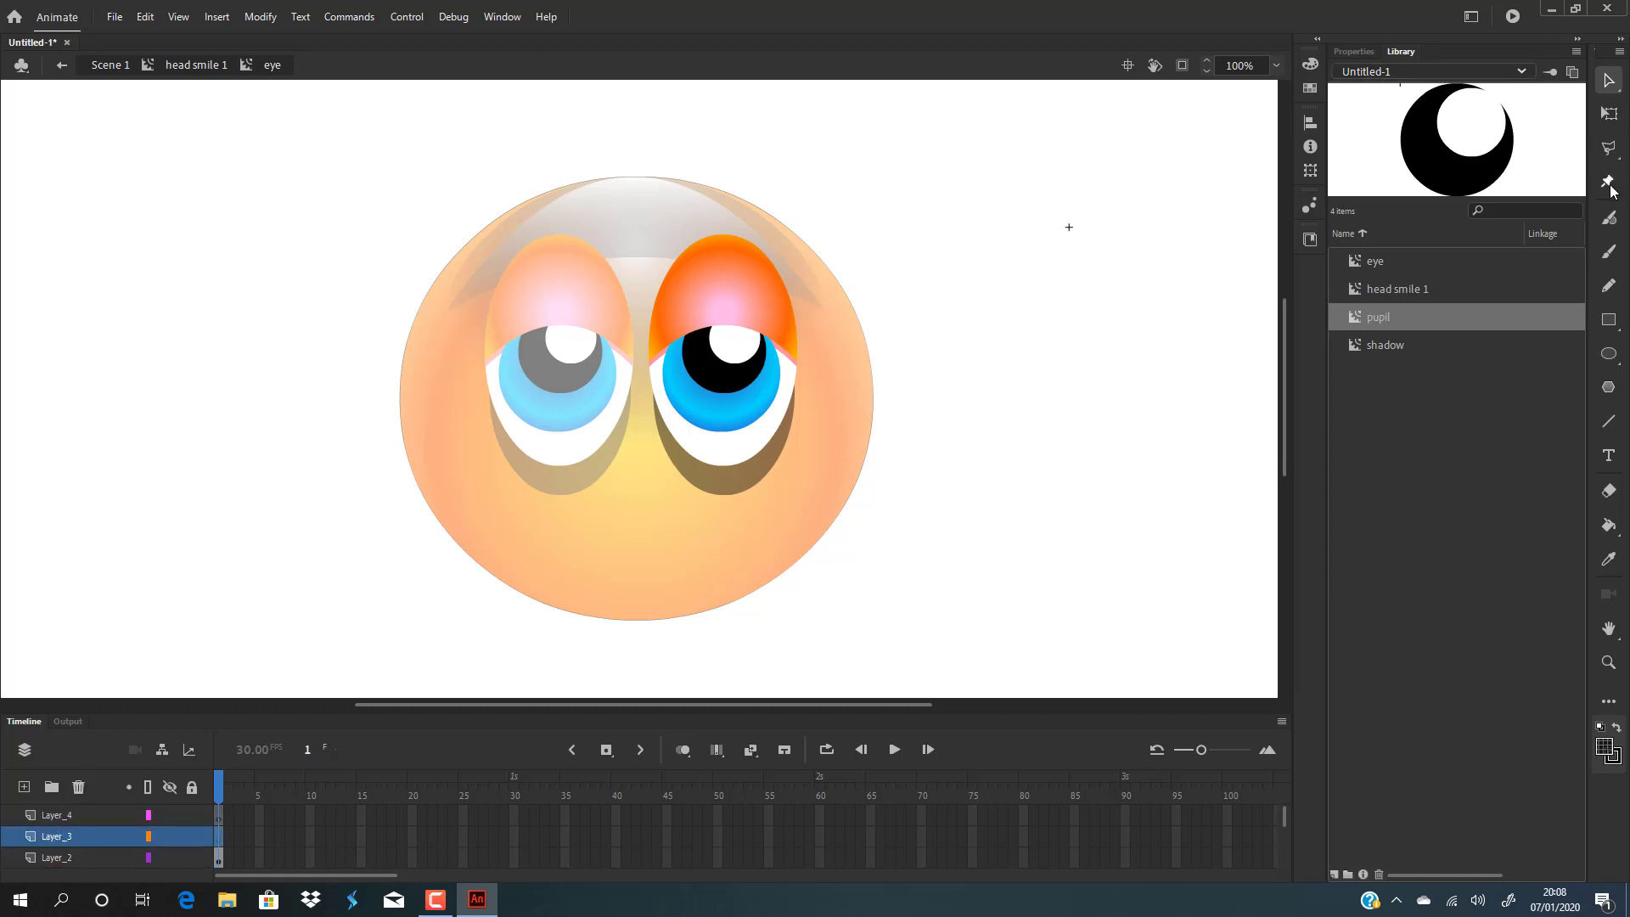
{"action": "left_click", "coordinate": [1608, 319]}
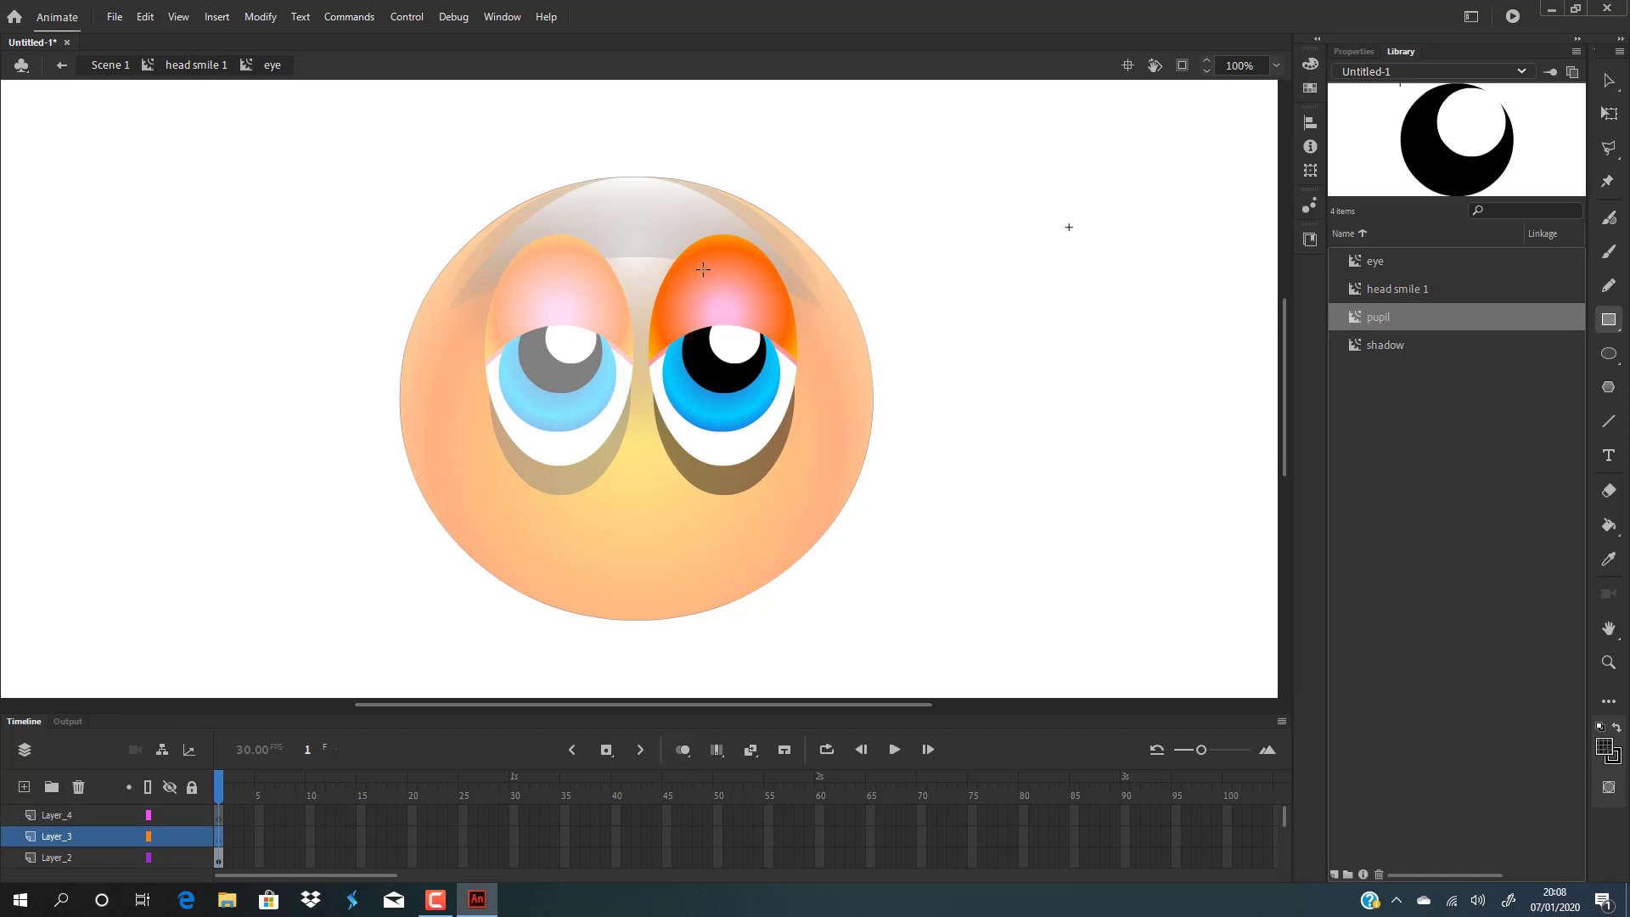
{"action": "left_click_drag", "start_coordinate": [719, 255], "coordinate": [751, 313]}
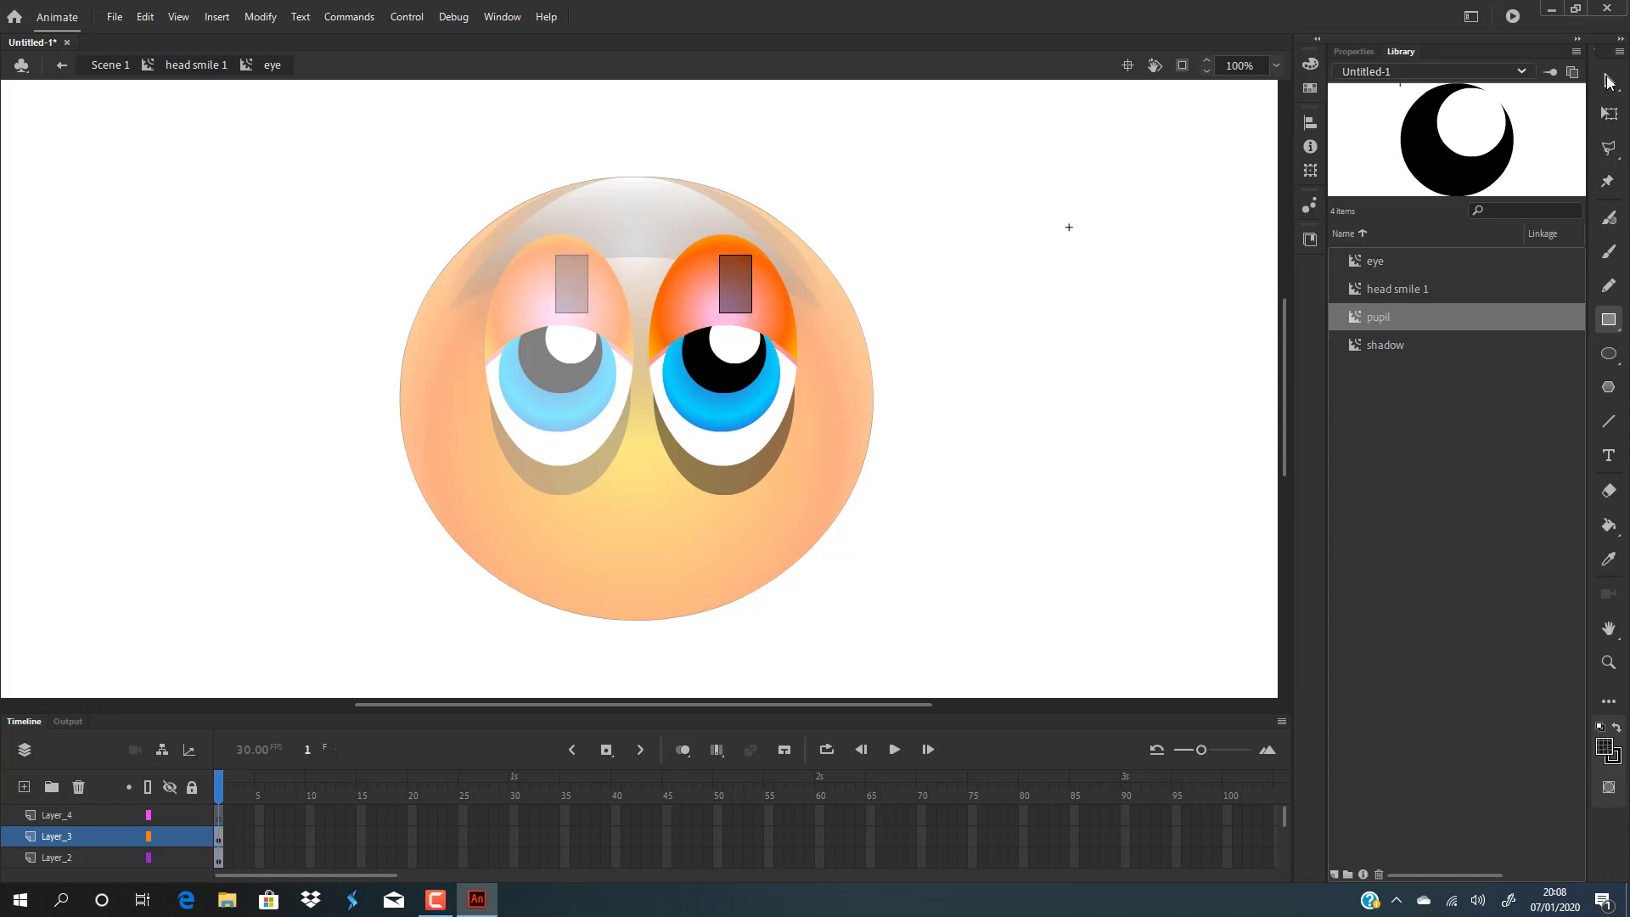
Reshape the rectangle's corners and edge into a curved eyelid shadow, then return to head smile 1.
{"action": "key", "text": "v"}
{"action": "left_click_drag", "start_coordinate": [751, 255], "coordinate": [743, 239]}
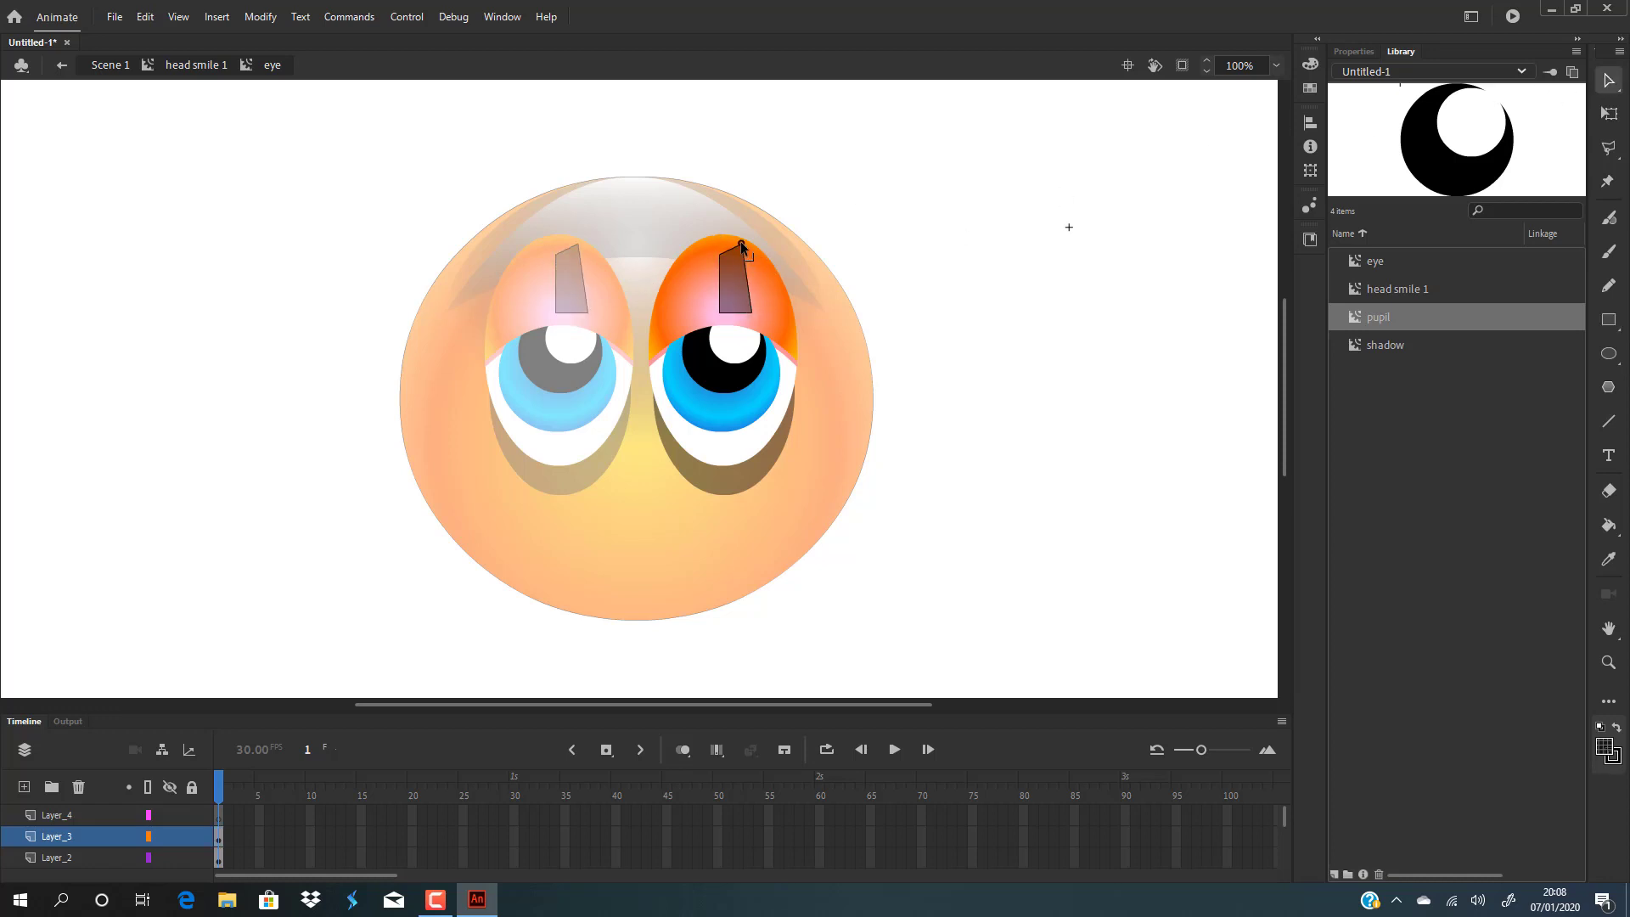
{"action": "mouse_move", "coordinate": [751, 312]}
{"action": "left_mouse_down"}
{"action": "mouse_move", "coordinate": [797, 360]}
{"action": "mouse_move", "coordinate": [794, 303]}
{"action": "mouse_move", "coordinate": [718, 274]}
{"action": "mouse_move", "coordinate": [716, 236]}
{"action": "mouse_move", "coordinate": [754, 238]}
{"action": "mouse_move", "coordinate": [737, 297]}
{"action": "left_mouse_up"}
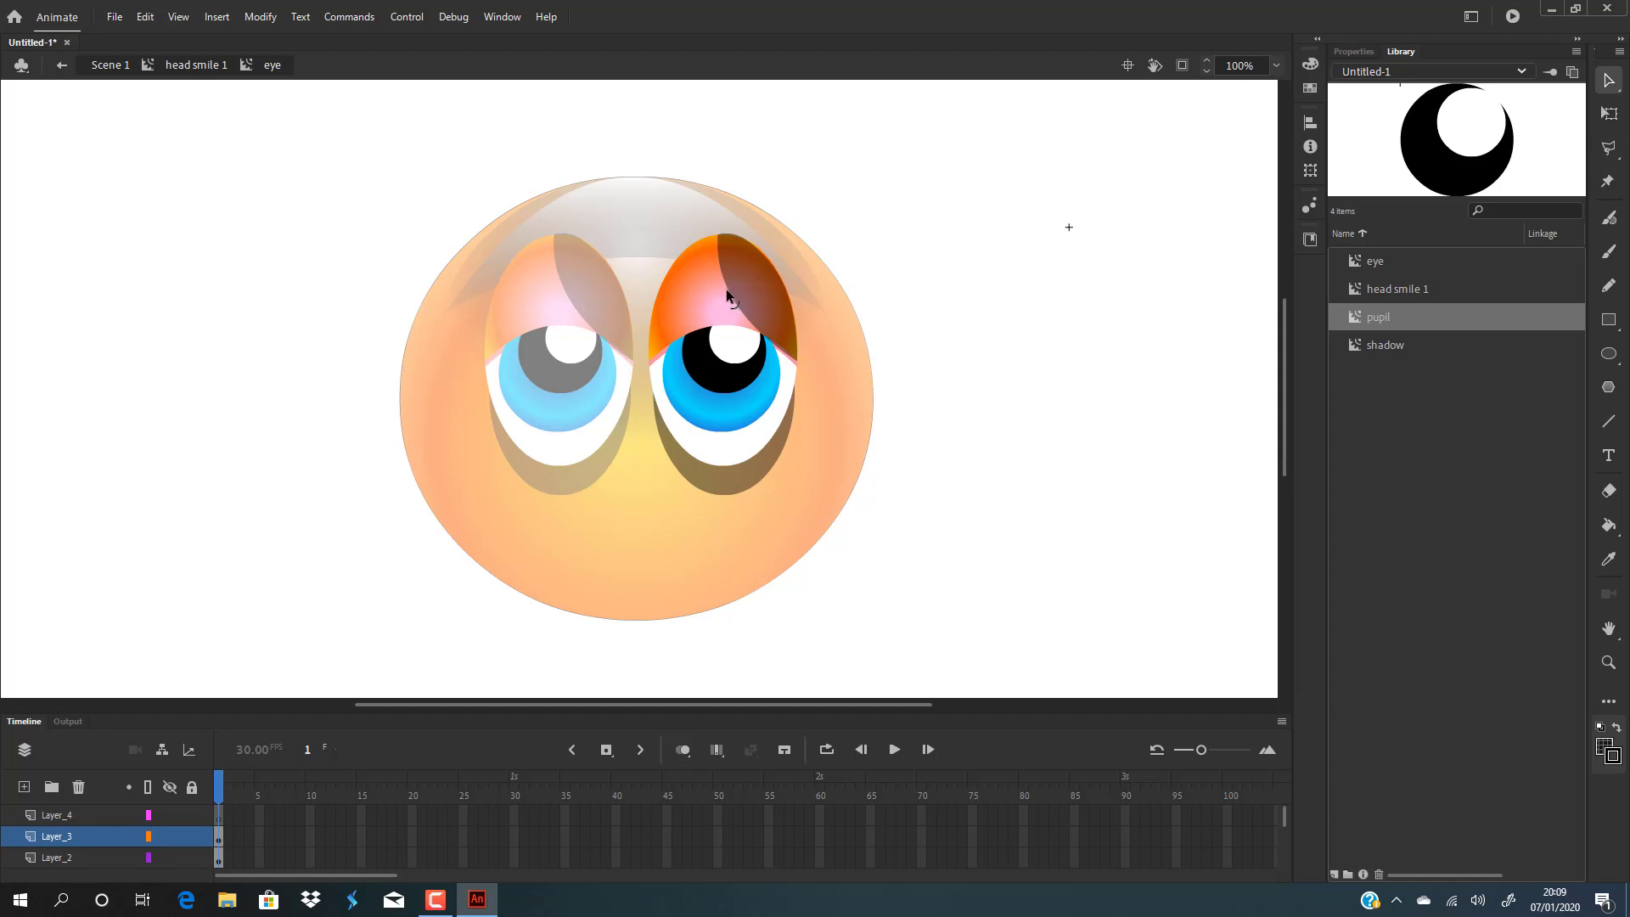
{"action": "left_click_drag", "start_coordinate": [728, 290], "coordinate": [721, 290]}
{"action": "double_click", "coordinate": [1070, 247]}
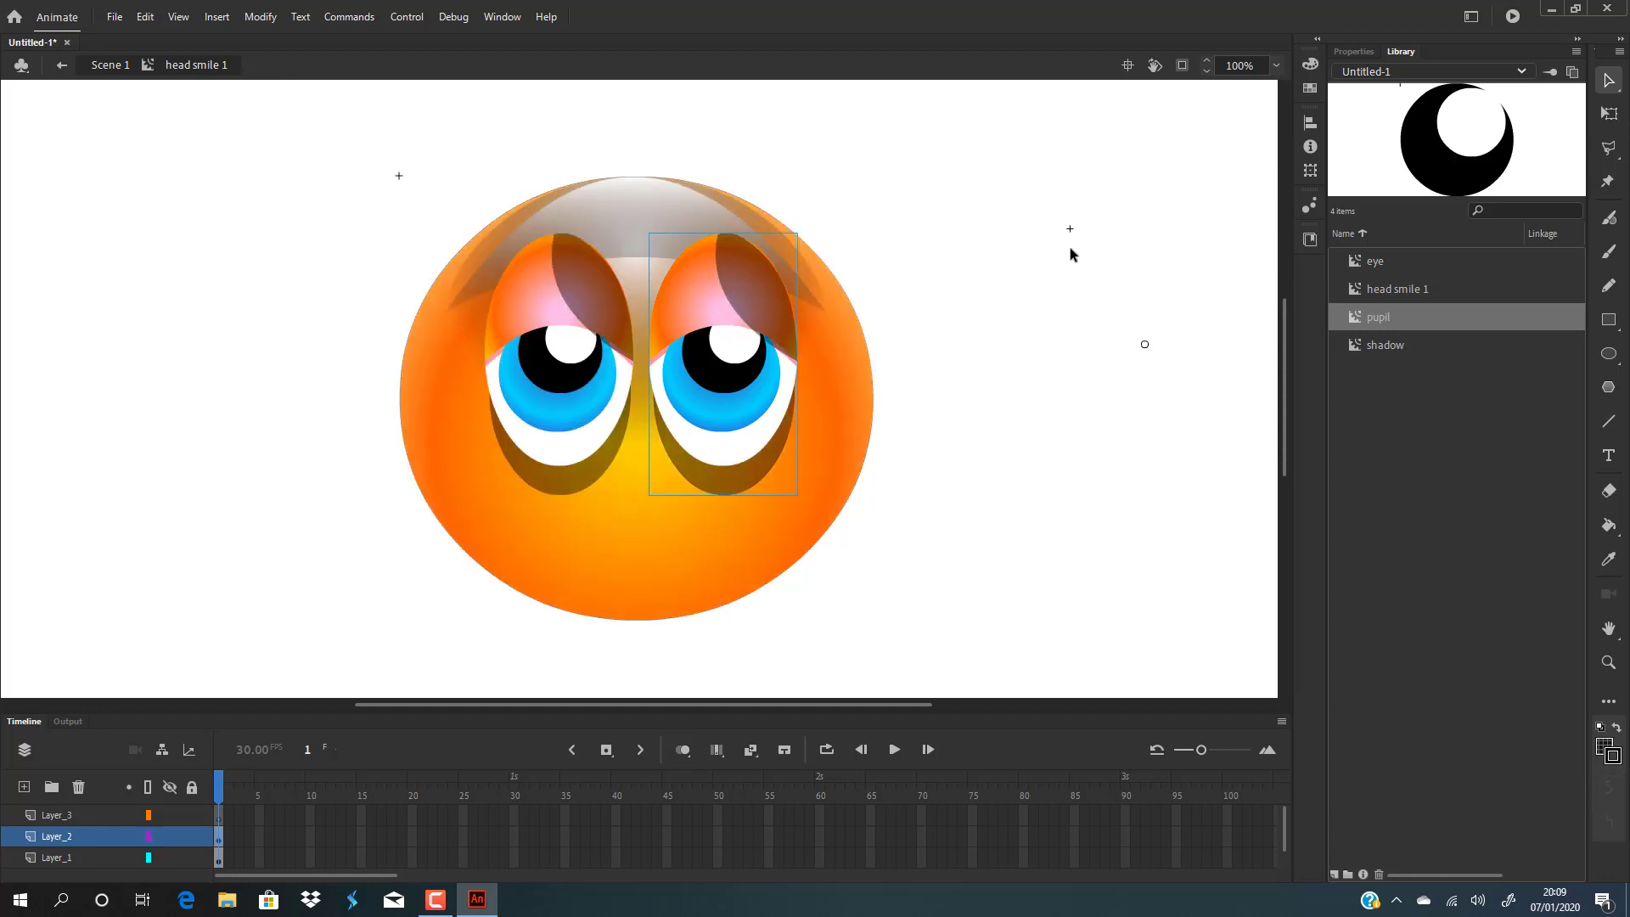
Try to flip the left eye horizontally.
{"action": "left_click", "coordinate": [260, 17]}
{"action": "mouse_move", "coordinate": [318, 230]}
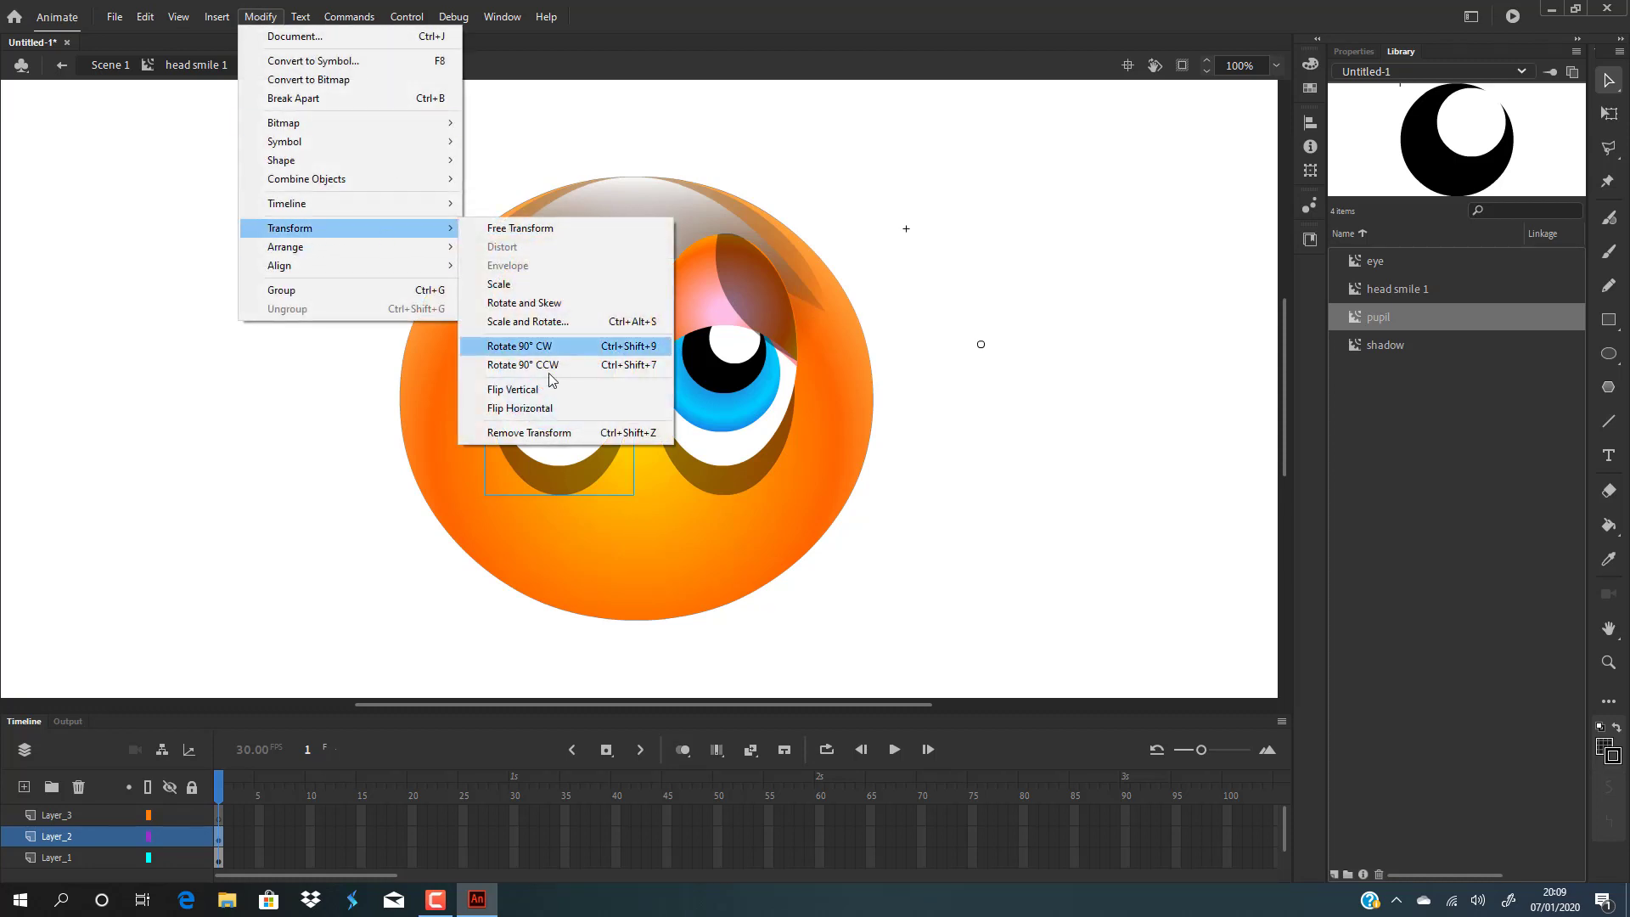
{"action": "left_click", "coordinate": [545, 407]}
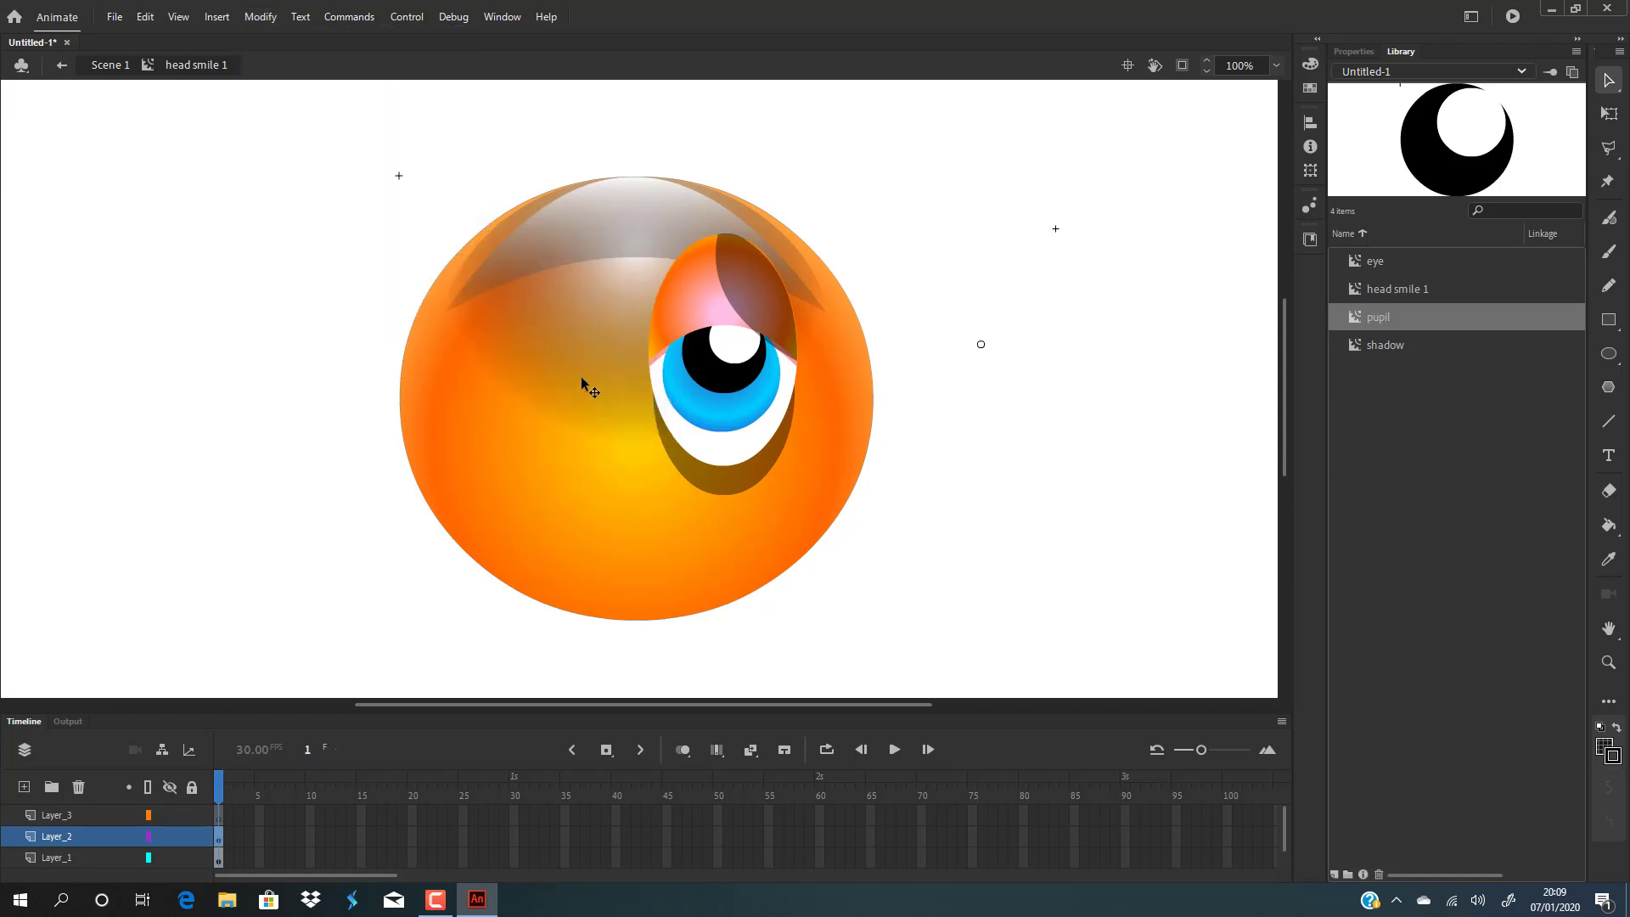
{"action": "key", "text": "ctrl+z"}
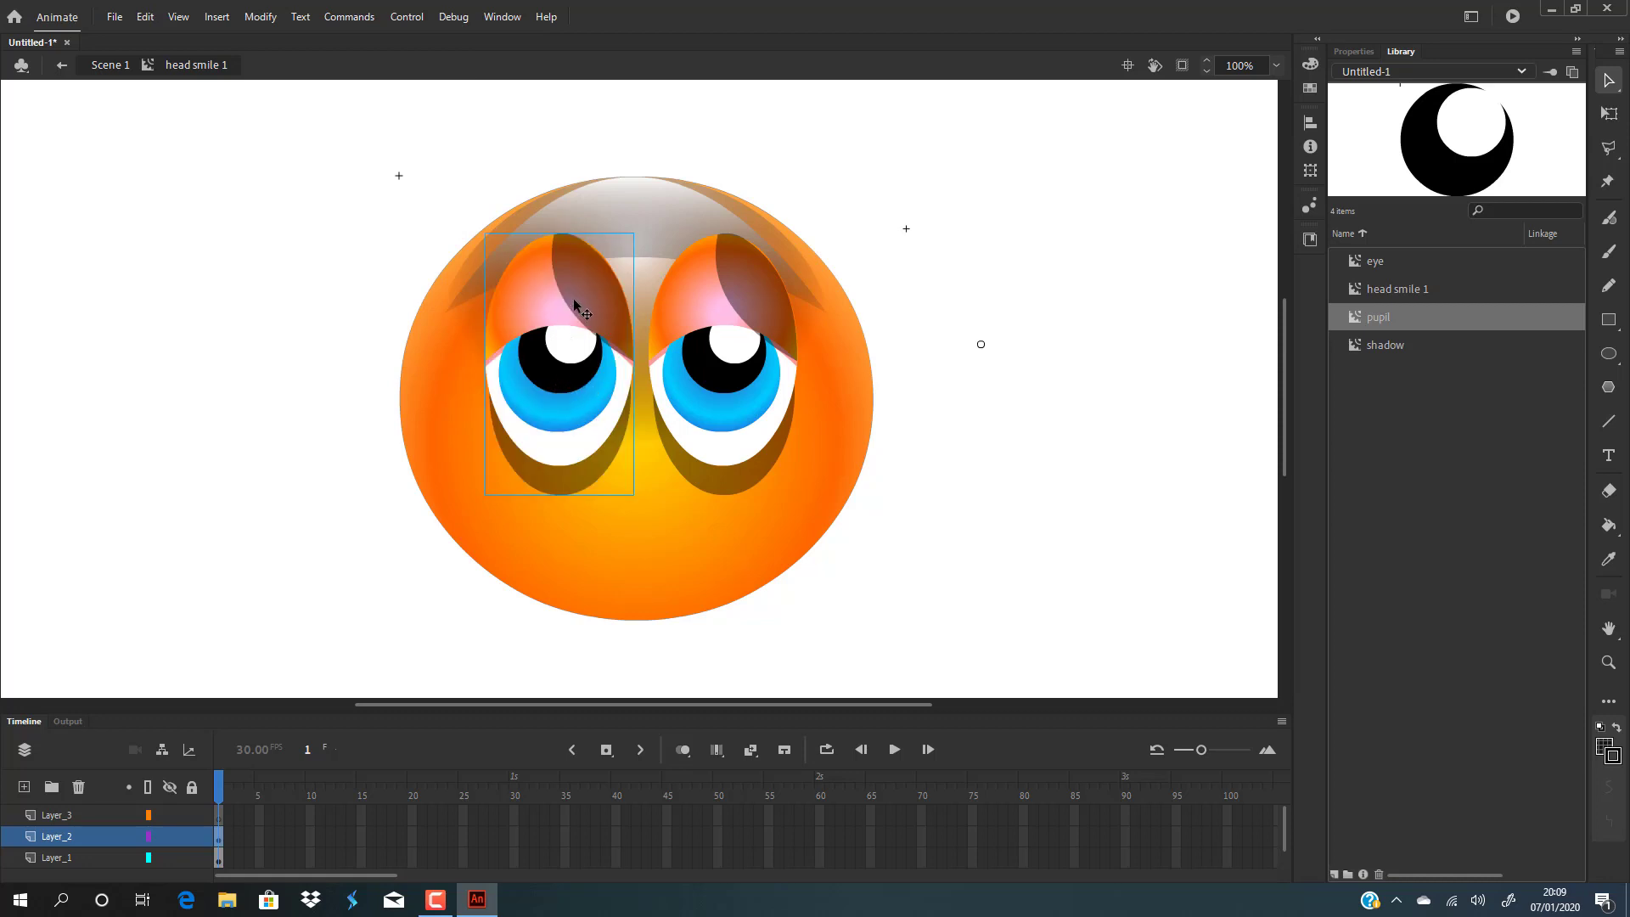
Reposition the left eye slightly to the left on the face.
{"action": "left_click", "coordinate": [262, 16]}
{"action": "left_click", "coordinate": [262, 15]}
{"action": "left_click_drag", "start_coordinate": [612, 353], "coordinate": [548, 340]}
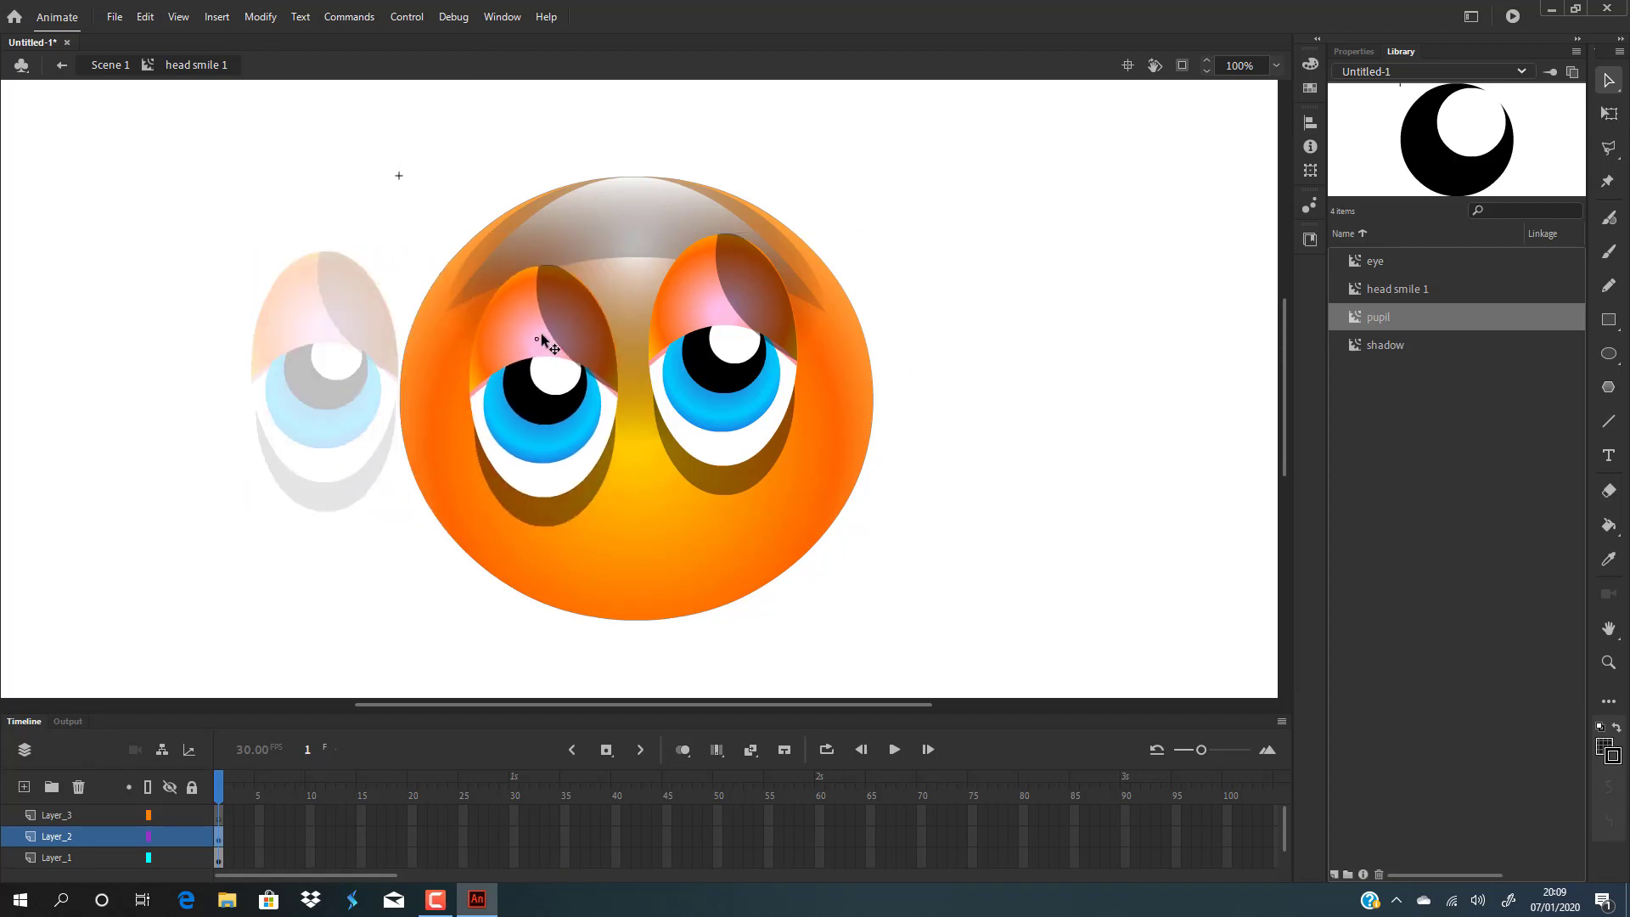
{"action": "mouse_move", "coordinate": [967, 374]}
{"action": "left_mouse_down"}
{"action": "mouse_move", "coordinate": [885, 392]}
{"action": "mouse_move", "coordinate": [491, 391]}
{"action": "mouse_move", "coordinate": [487, 430]}
{"action": "mouse_move", "coordinate": [298, 404]}
{"action": "mouse_move", "coordinate": [1004, 425]}
{"action": "mouse_move", "coordinate": [983, 375]}
{"action": "left_mouse_up"}
{"action": "left_click_drag", "start_coordinate": [935, 324], "coordinate": [949, 336]}
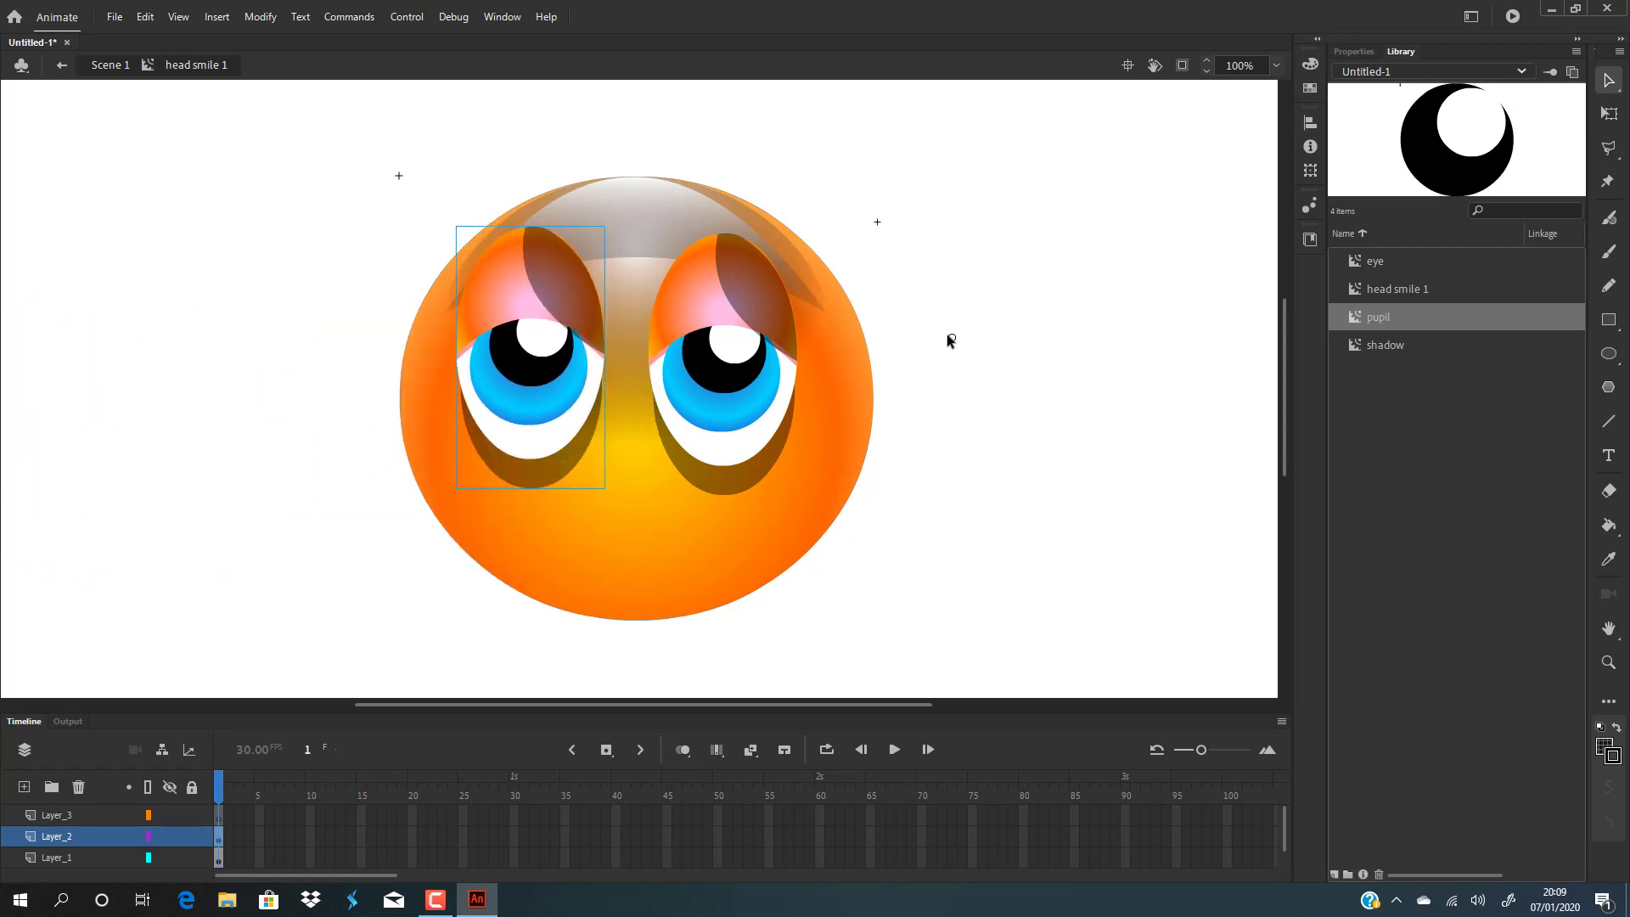
{"action": "left_click_drag", "start_coordinate": [540, 291], "coordinate": [590, 321]}
{"action": "left_click", "coordinate": [701, 316]}
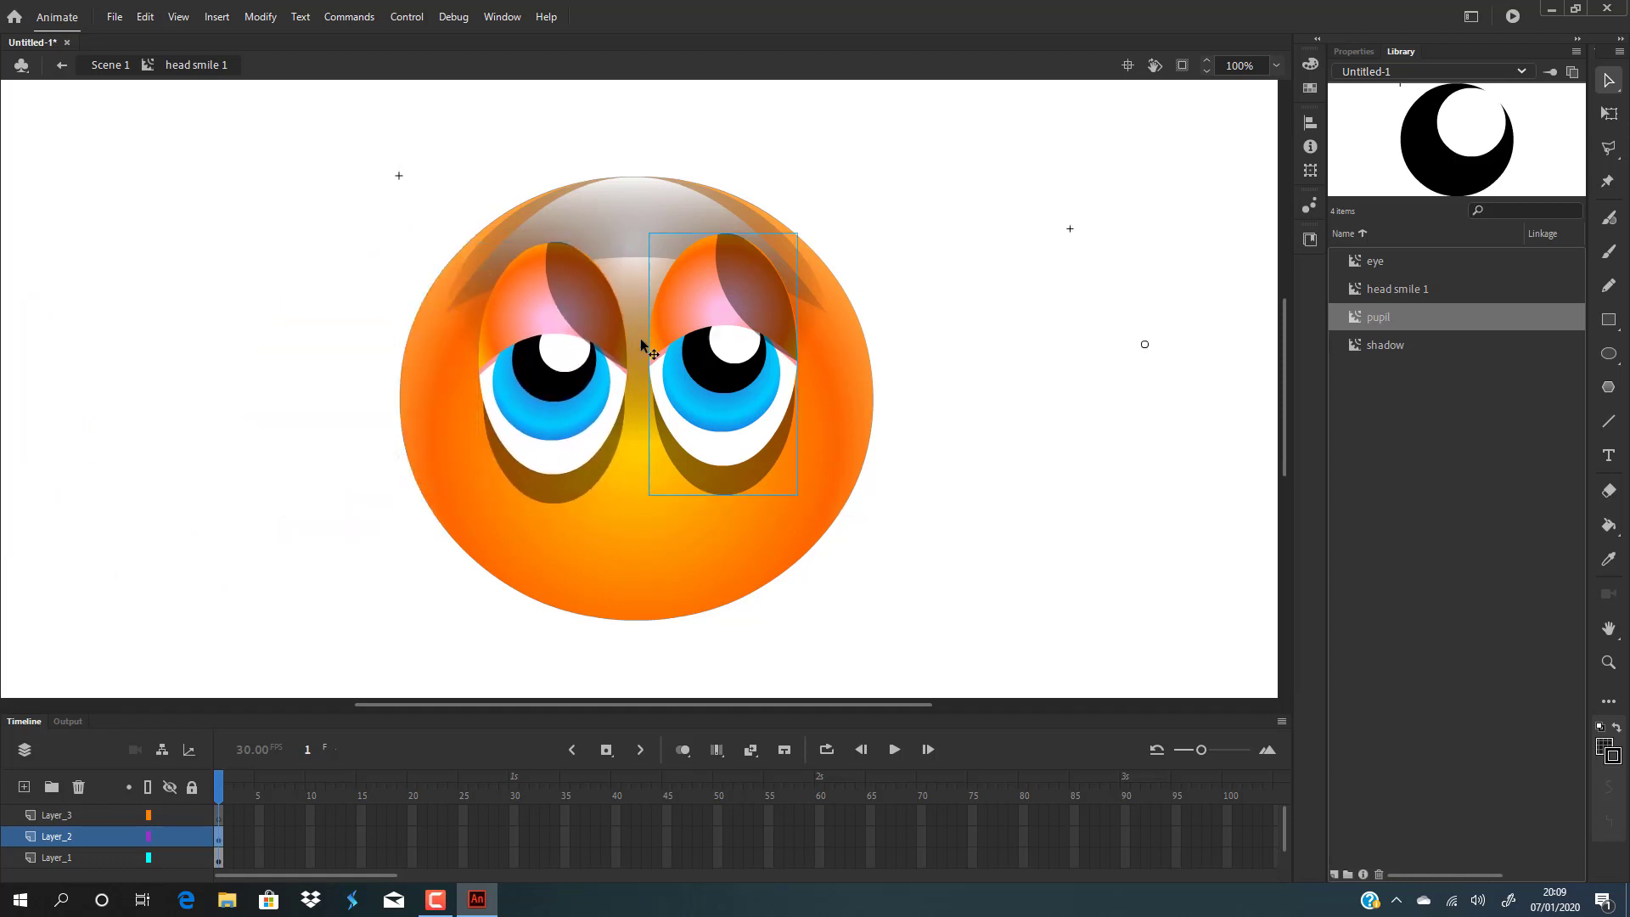
{"action": "left_click", "coordinate": [544, 313]}
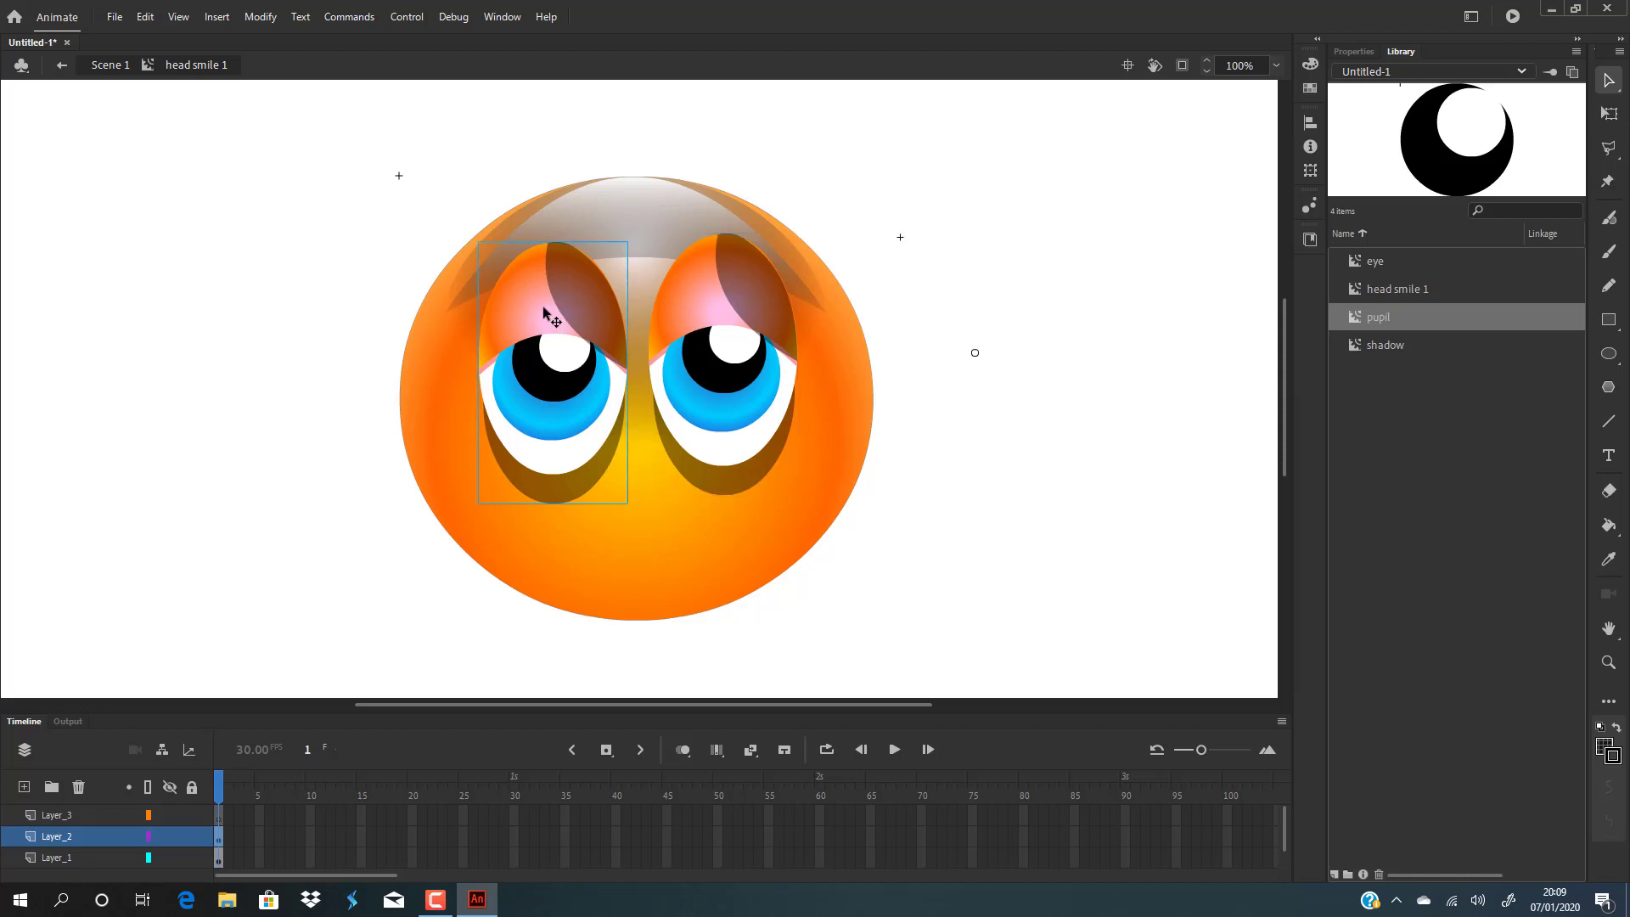
Try flipping the left eye horizontally and dragging it back onto the face.
{"action": "left_click", "coordinate": [260, 16]}
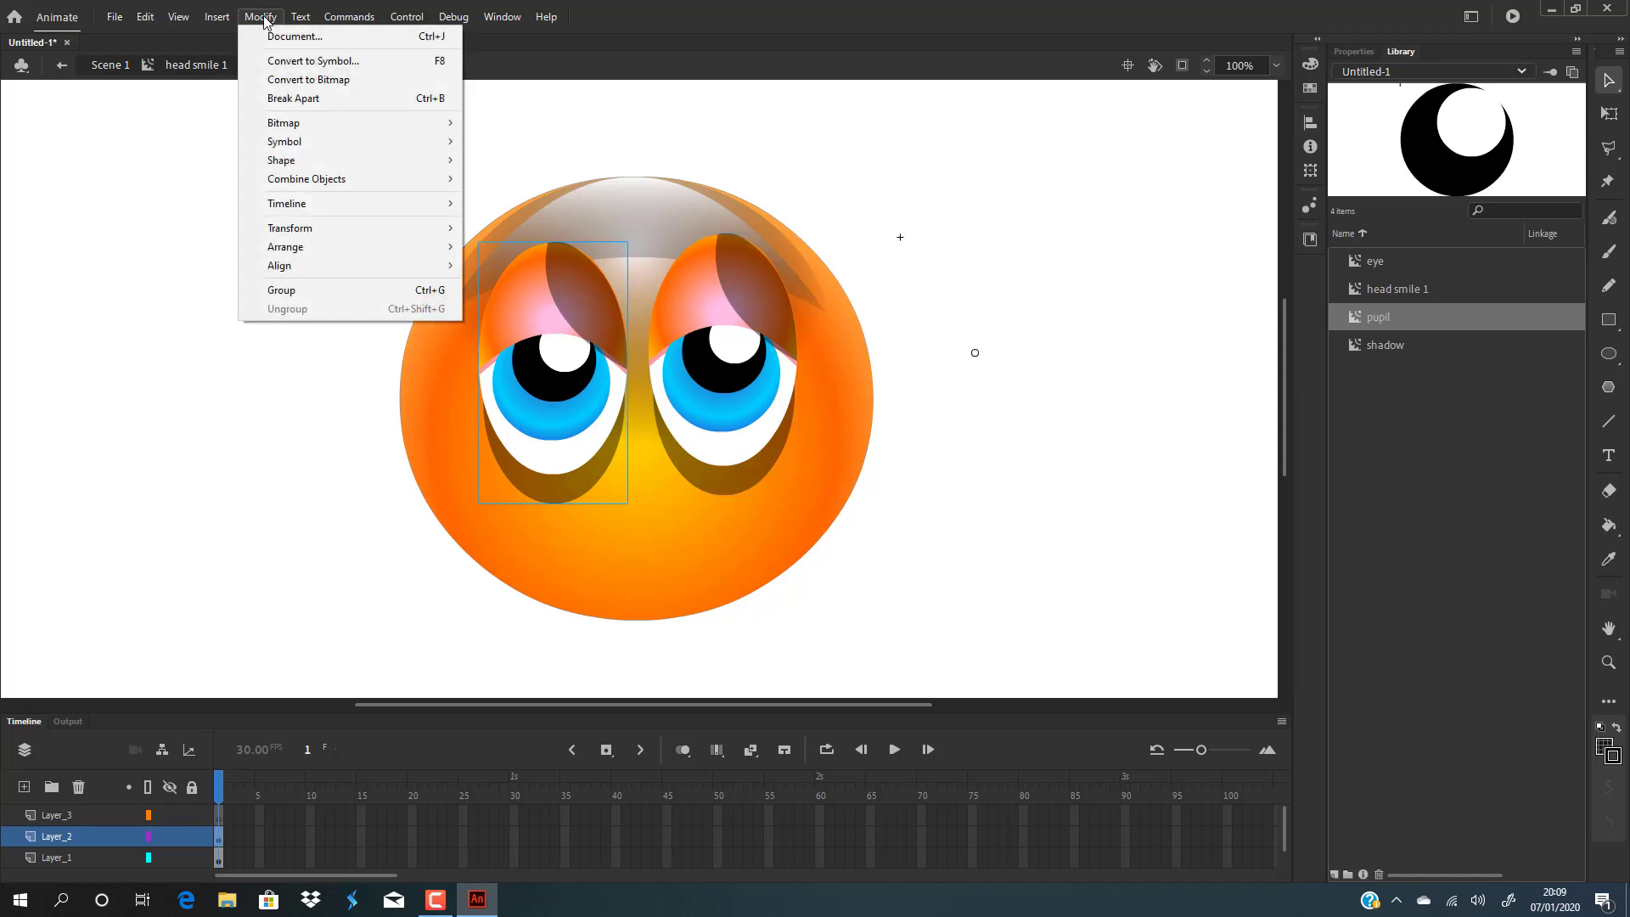
{"action": "mouse_move", "coordinate": [378, 227]}
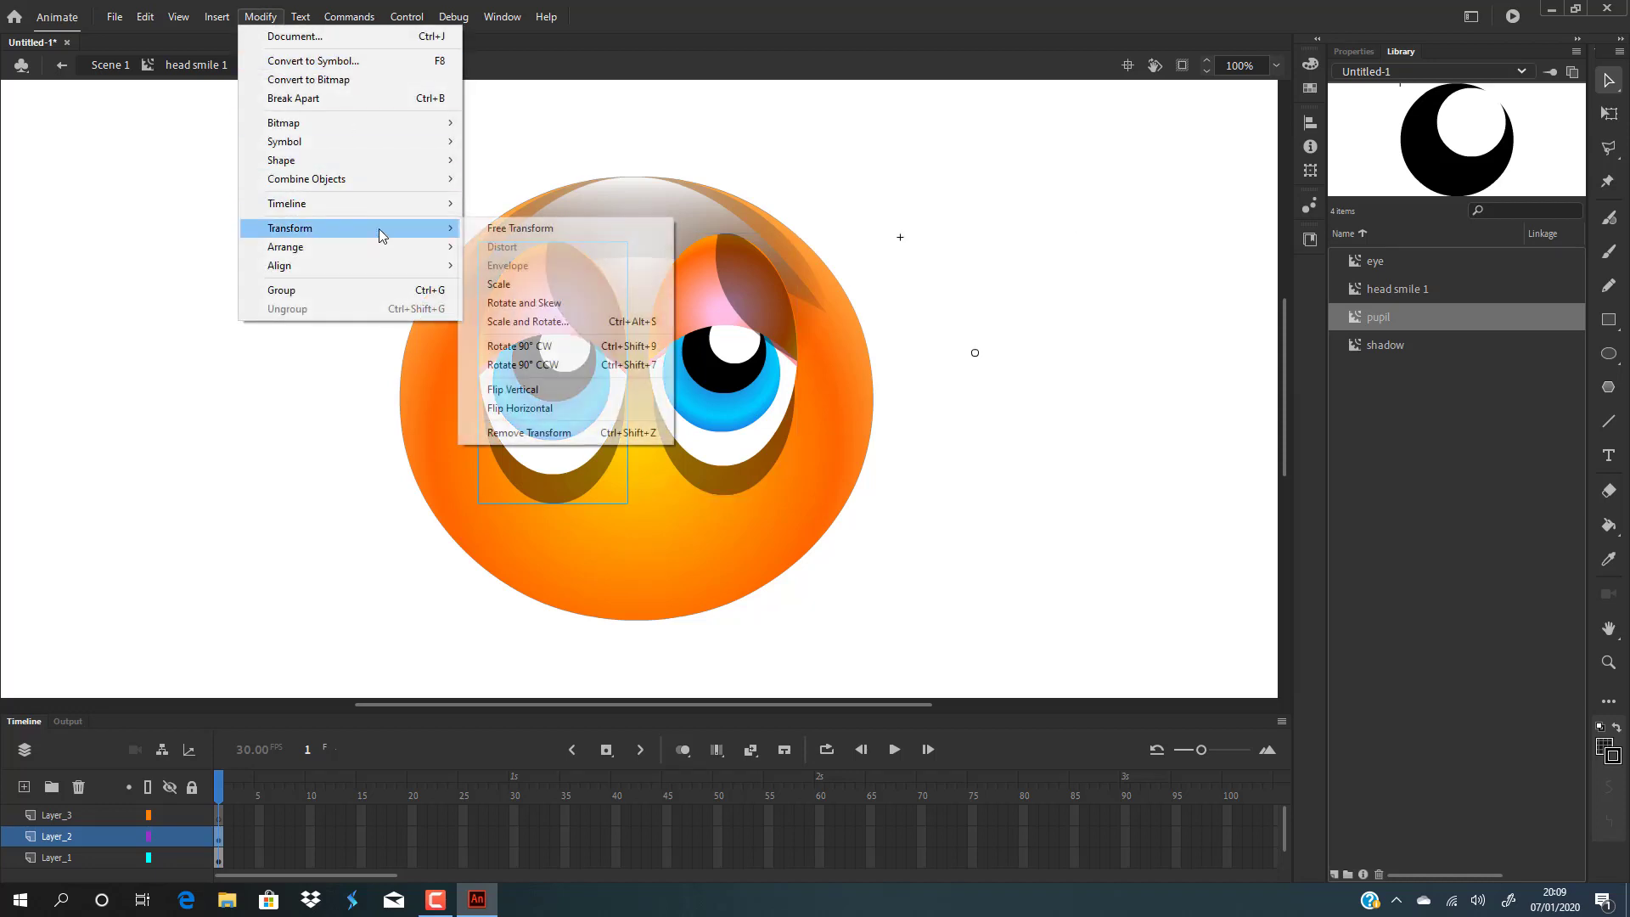
{"action": "left_click", "coordinate": [559, 406]}
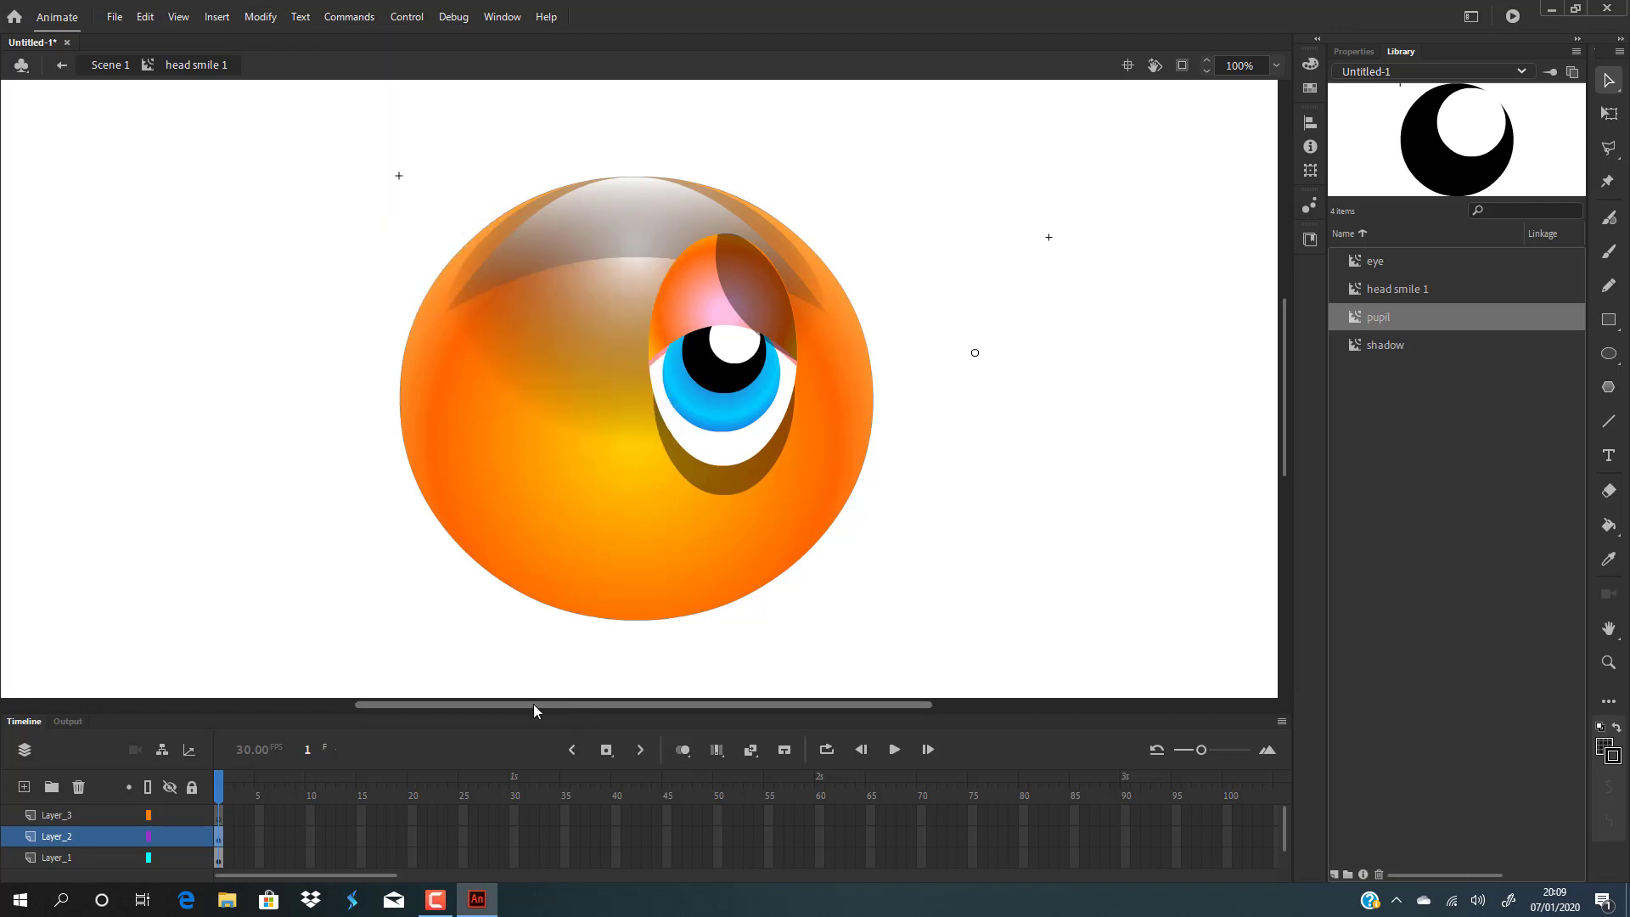
{"action": "left_click_drag", "start_coordinate": [533, 705], "coordinate": [781, 662]}
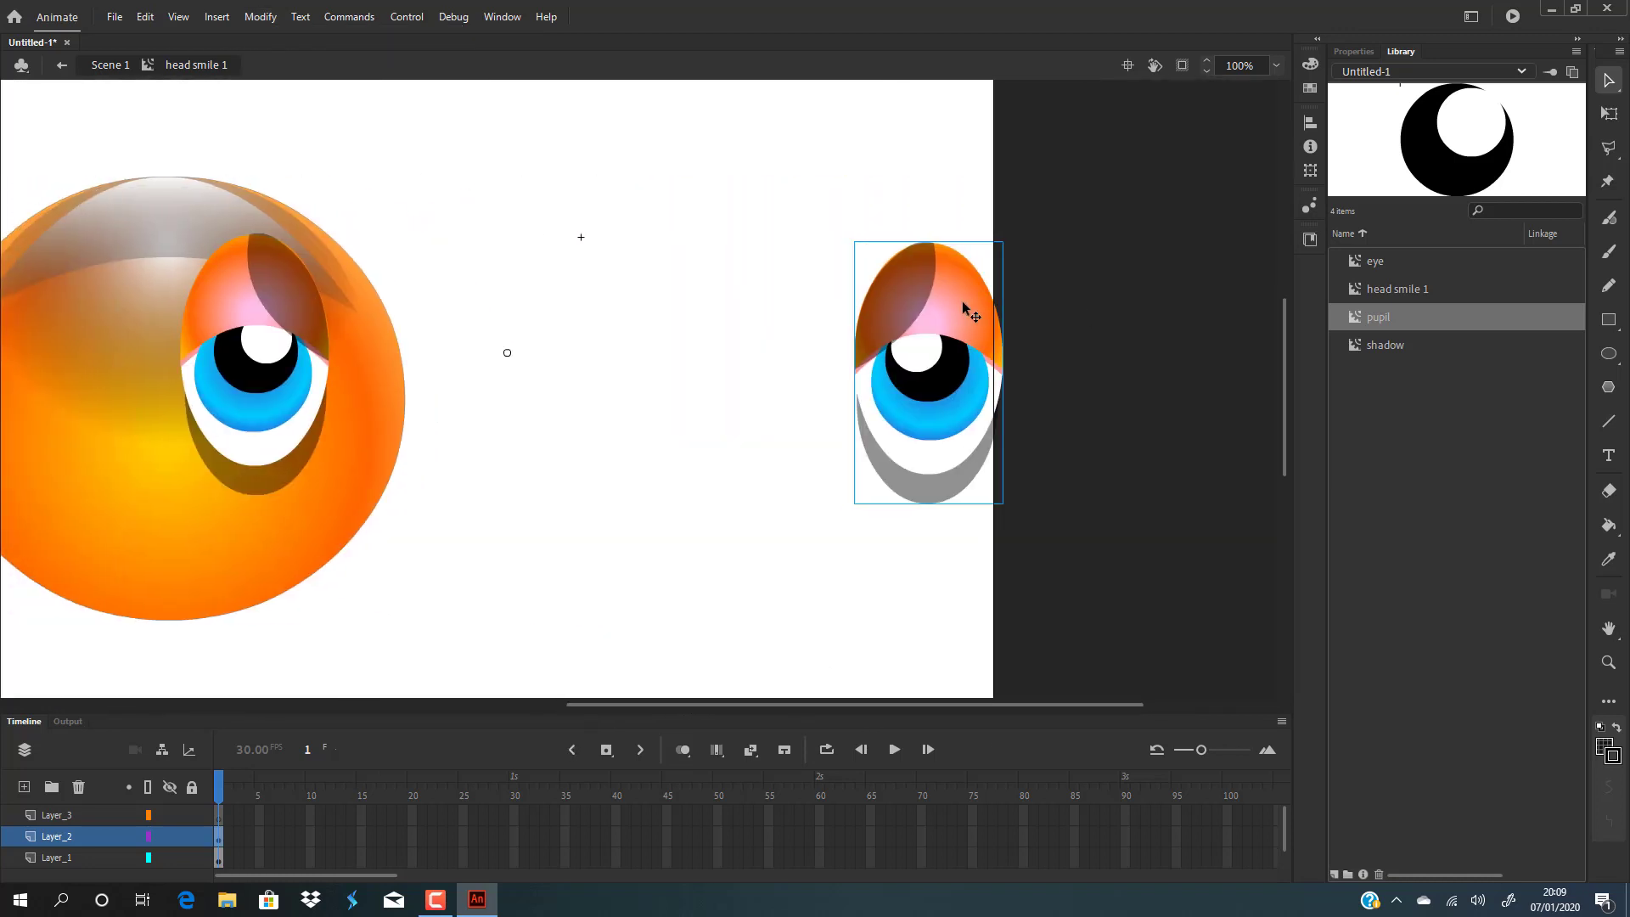
{"action": "left_click_drag", "start_coordinate": [964, 309], "coordinate": [129, 305]}
{"action": "left_click_drag", "start_coordinate": [701, 704], "coordinate": [614, 704]}
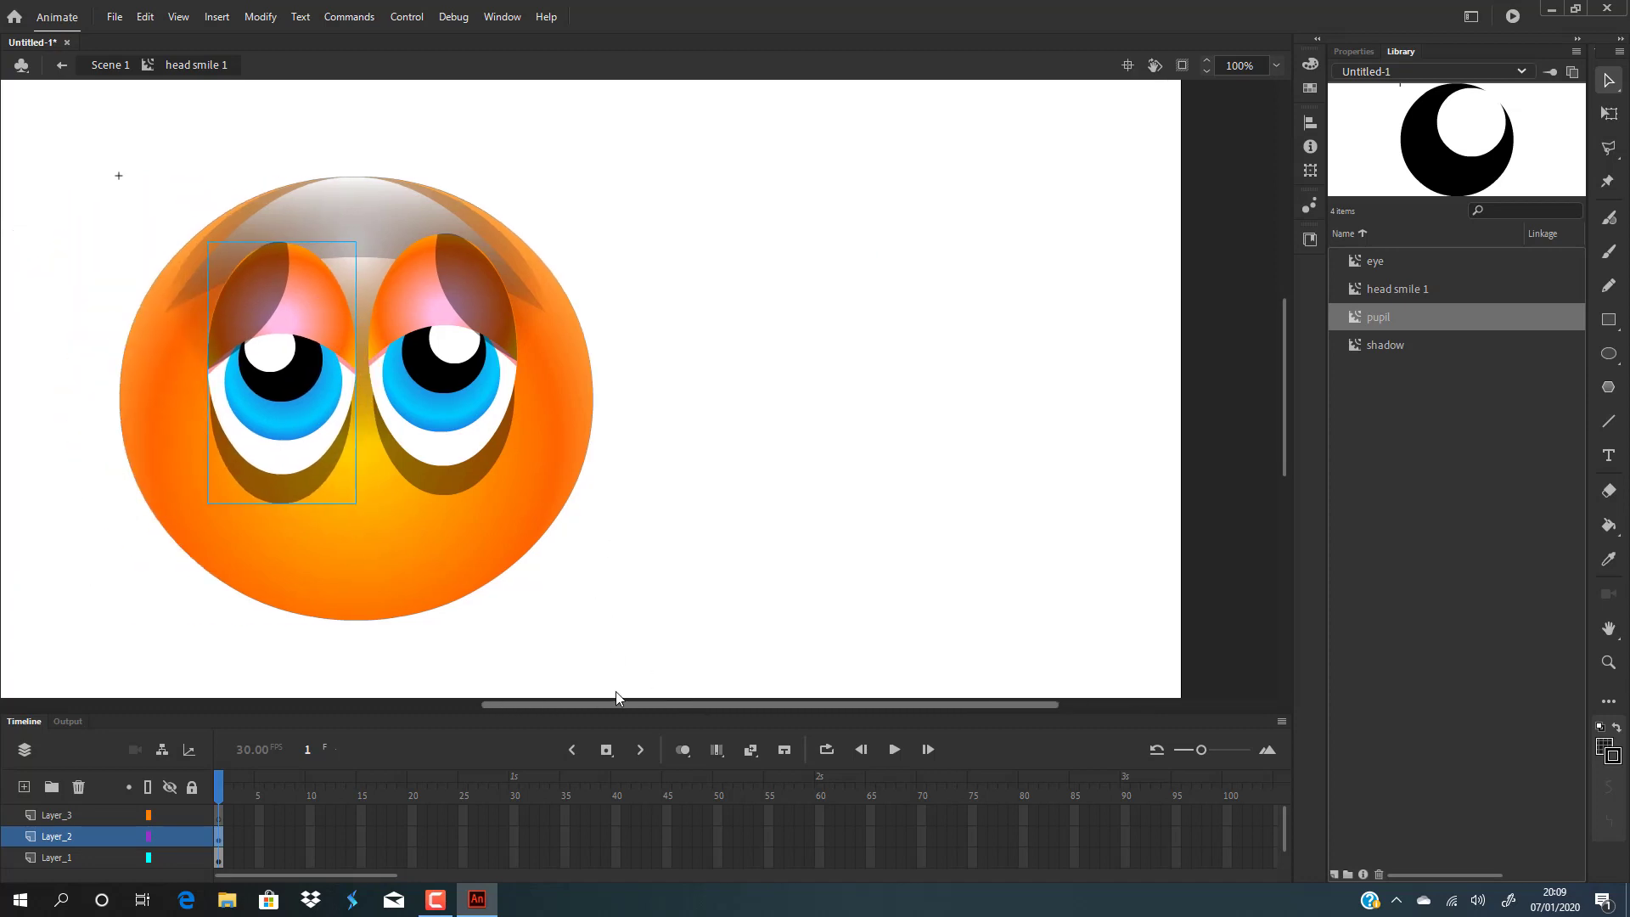
{"action": "left_click_drag", "start_coordinate": [296, 287], "coordinate": [286, 286]}
{"action": "left_click", "coordinate": [725, 310]}
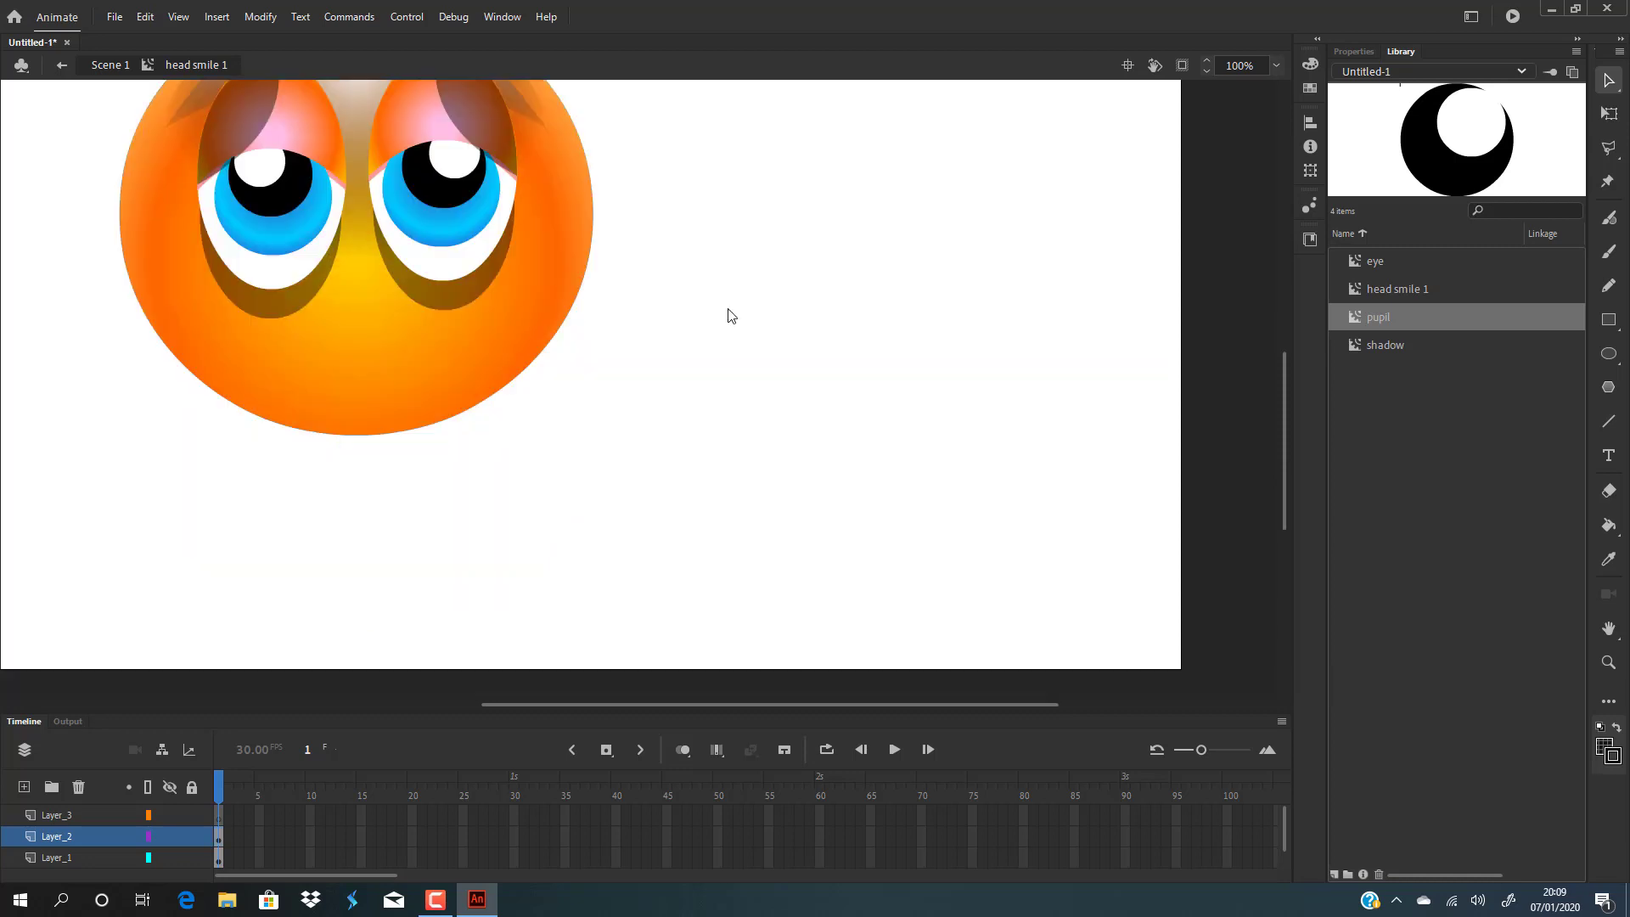
{"action": "key", "text": "ctrl+z"}
{"action": "key", "text": "ctrl+z"}
{"action": "key", "text": "ctrl+z"}
{"action": "key", "text": "ctrl+z"}
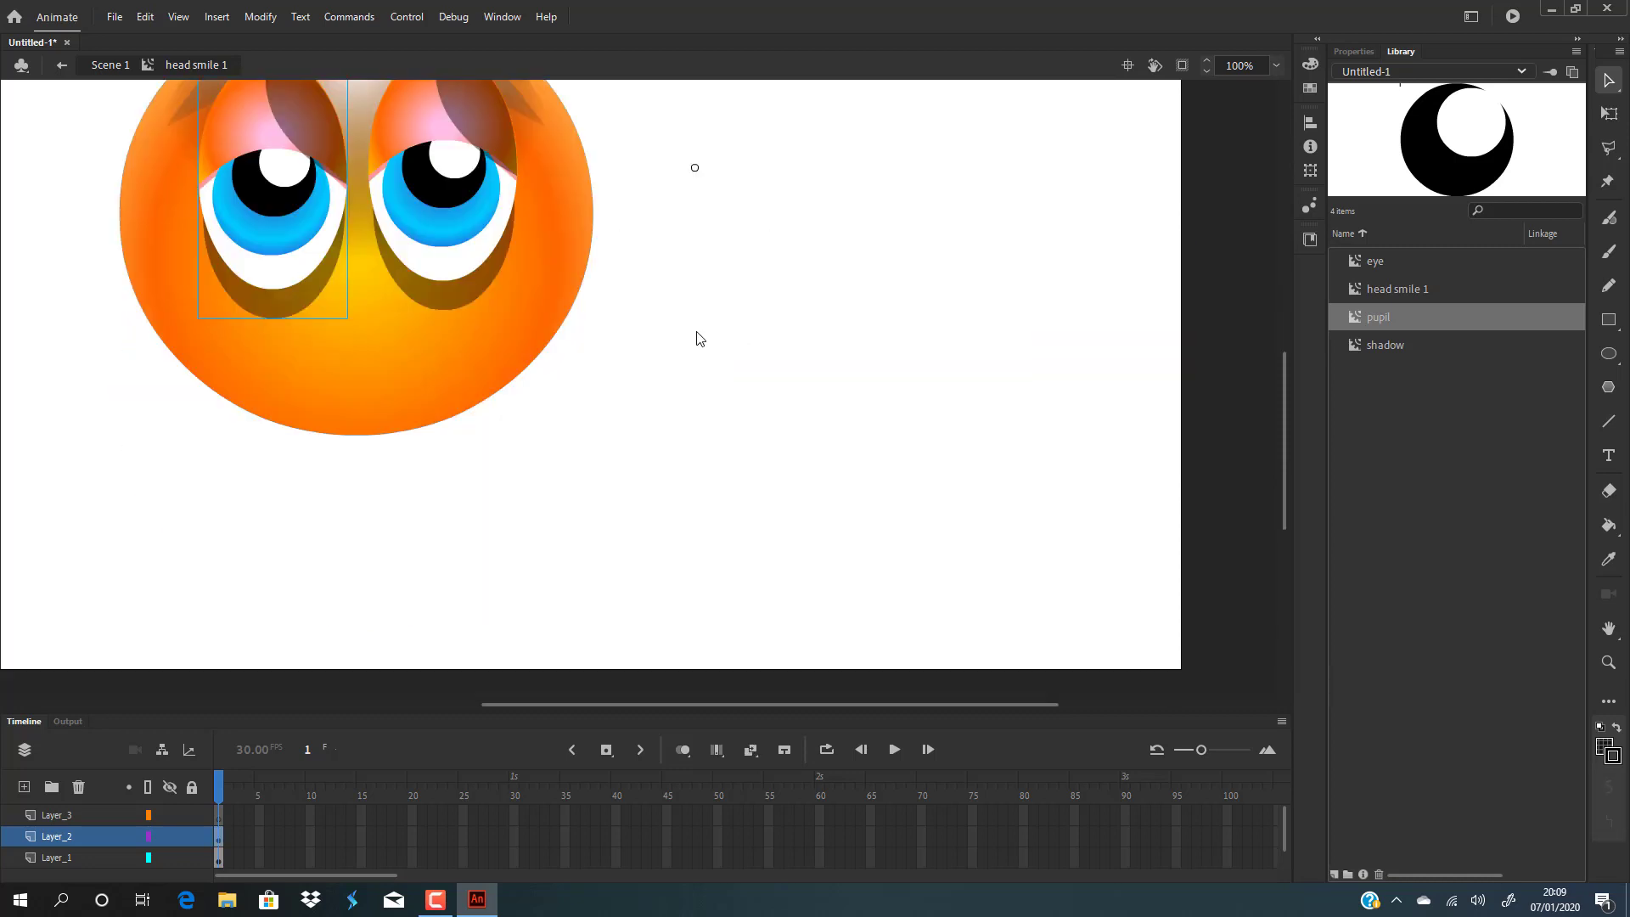
{"action": "left_click_drag", "start_coordinate": [850, 704], "coordinate": [741, 704]}
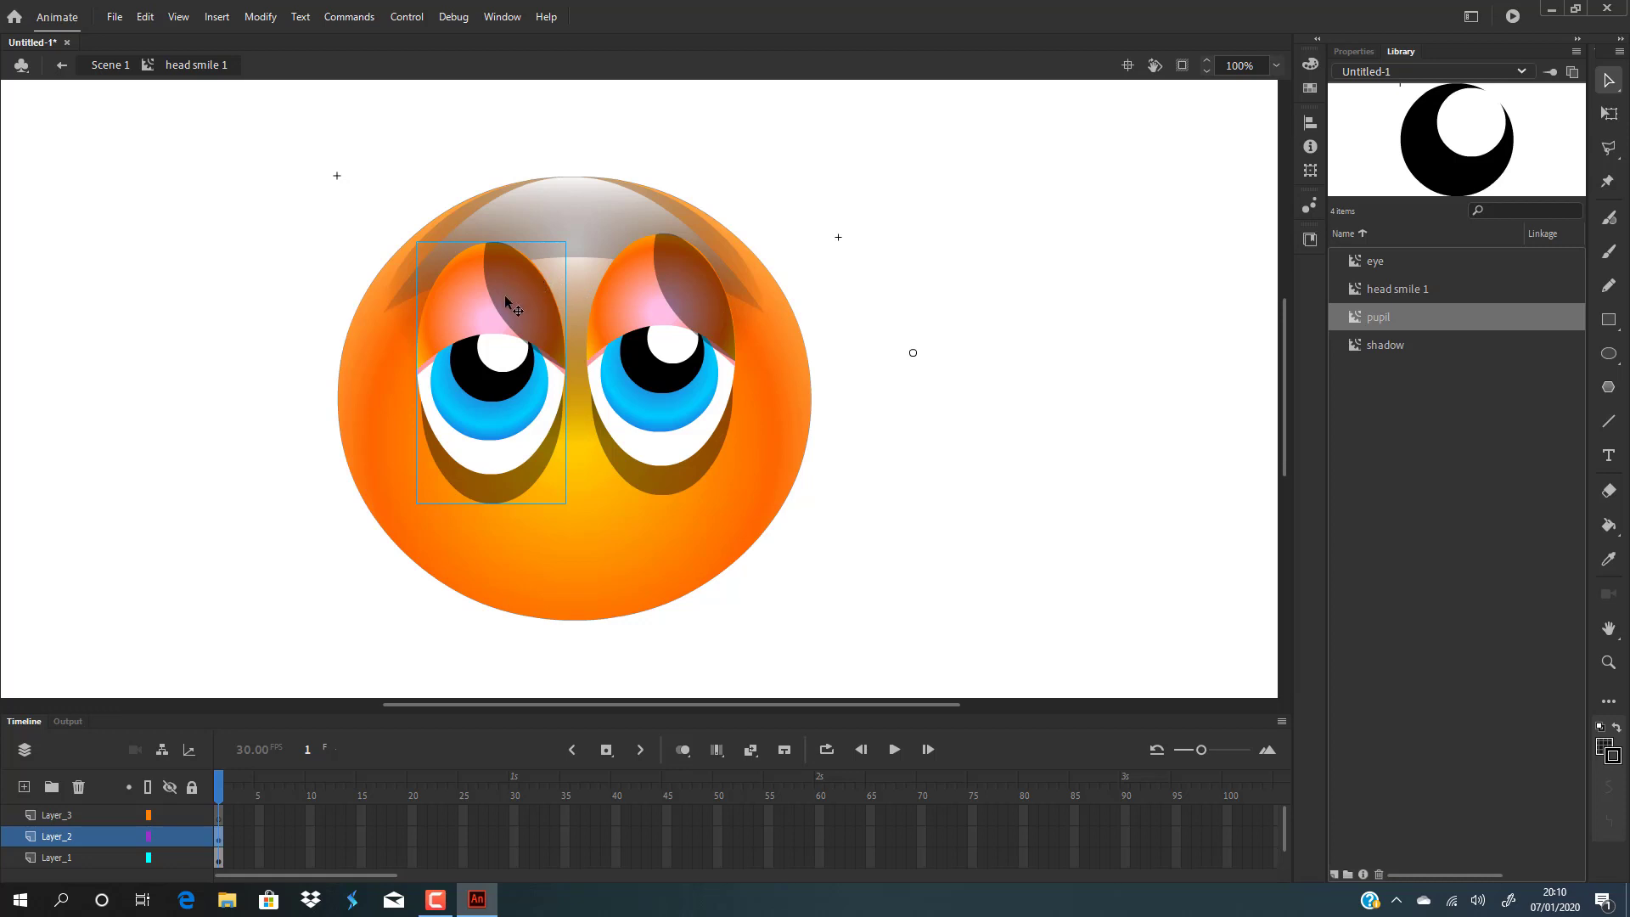
Nudge both eyes slightly upward to align them.
{"action": "left_click_drag", "start_coordinate": [504, 293], "coordinate": [502, 282]}
{"action": "left_click_drag", "start_coordinate": [654, 307], "coordinate": [654, 304]}
{"action": "left_click", "coordinate": [938, 307]}
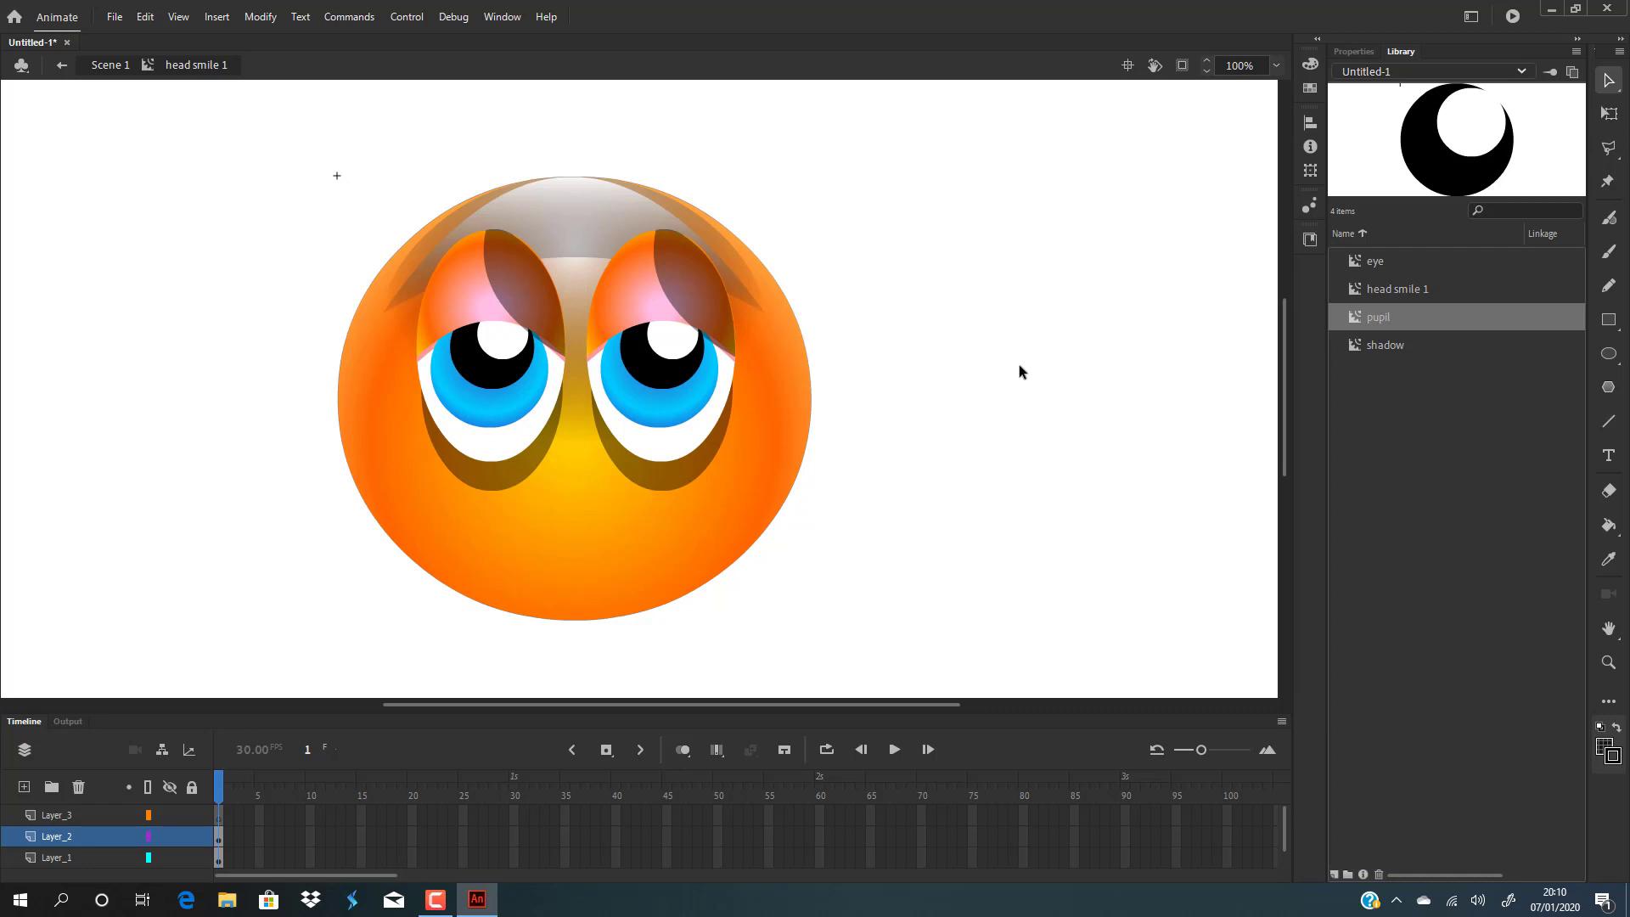
In Scene 1, move the head aside and delete the leftover circle outline behind it.
{"action": "left_click", "coordinate": [1608, 320]}
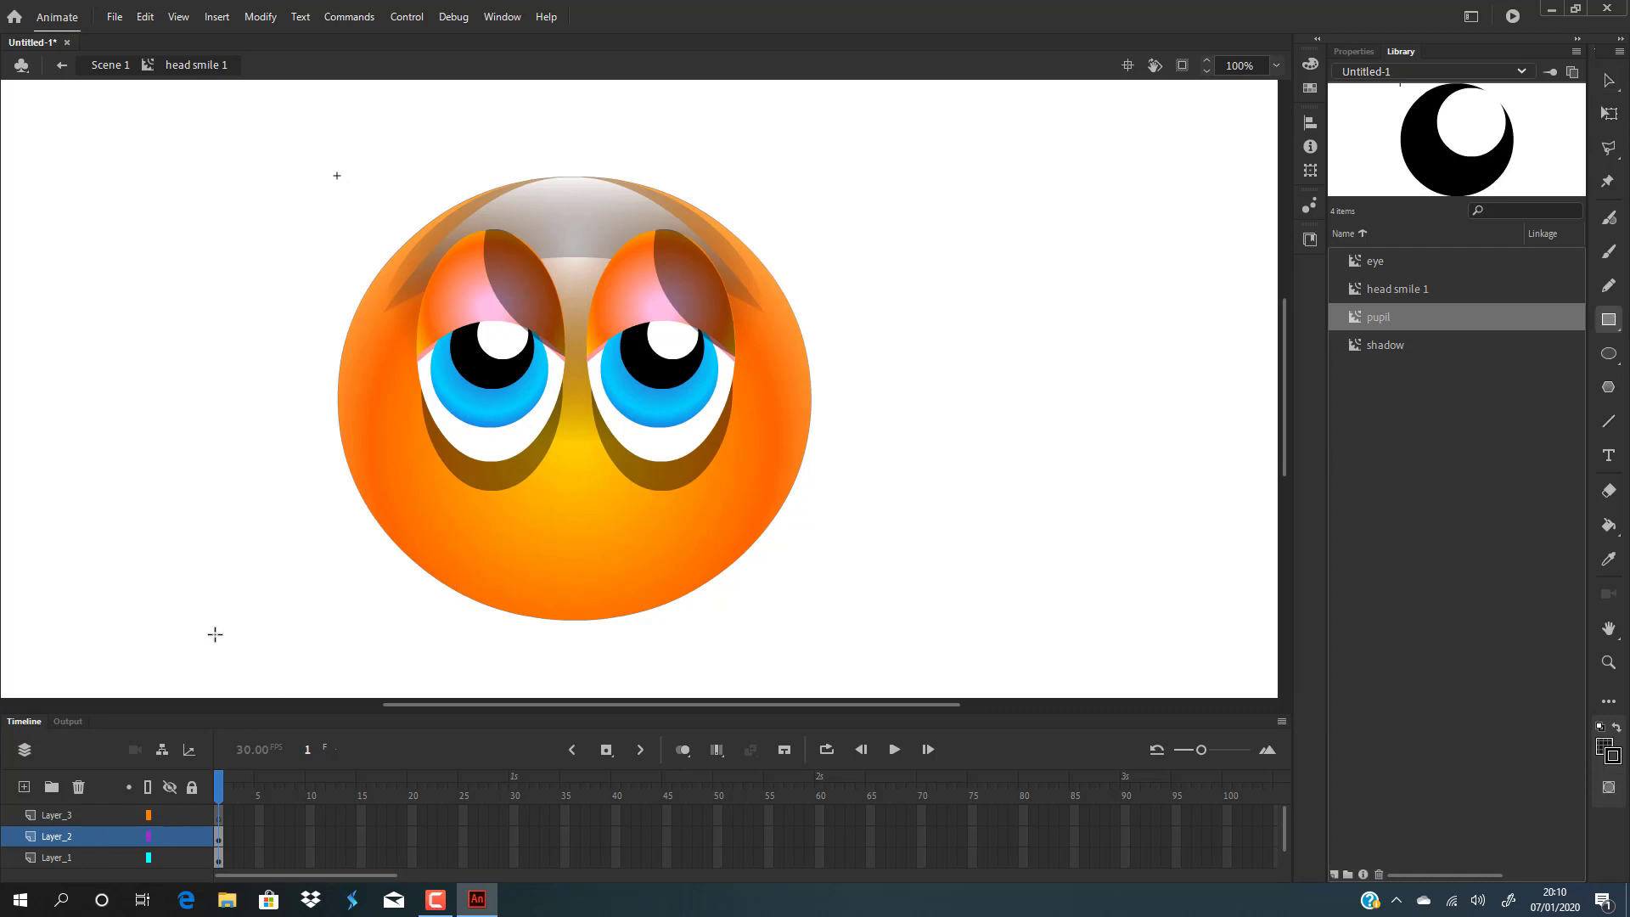
{"action": "left_click", "coordinate": [1610, 80]}
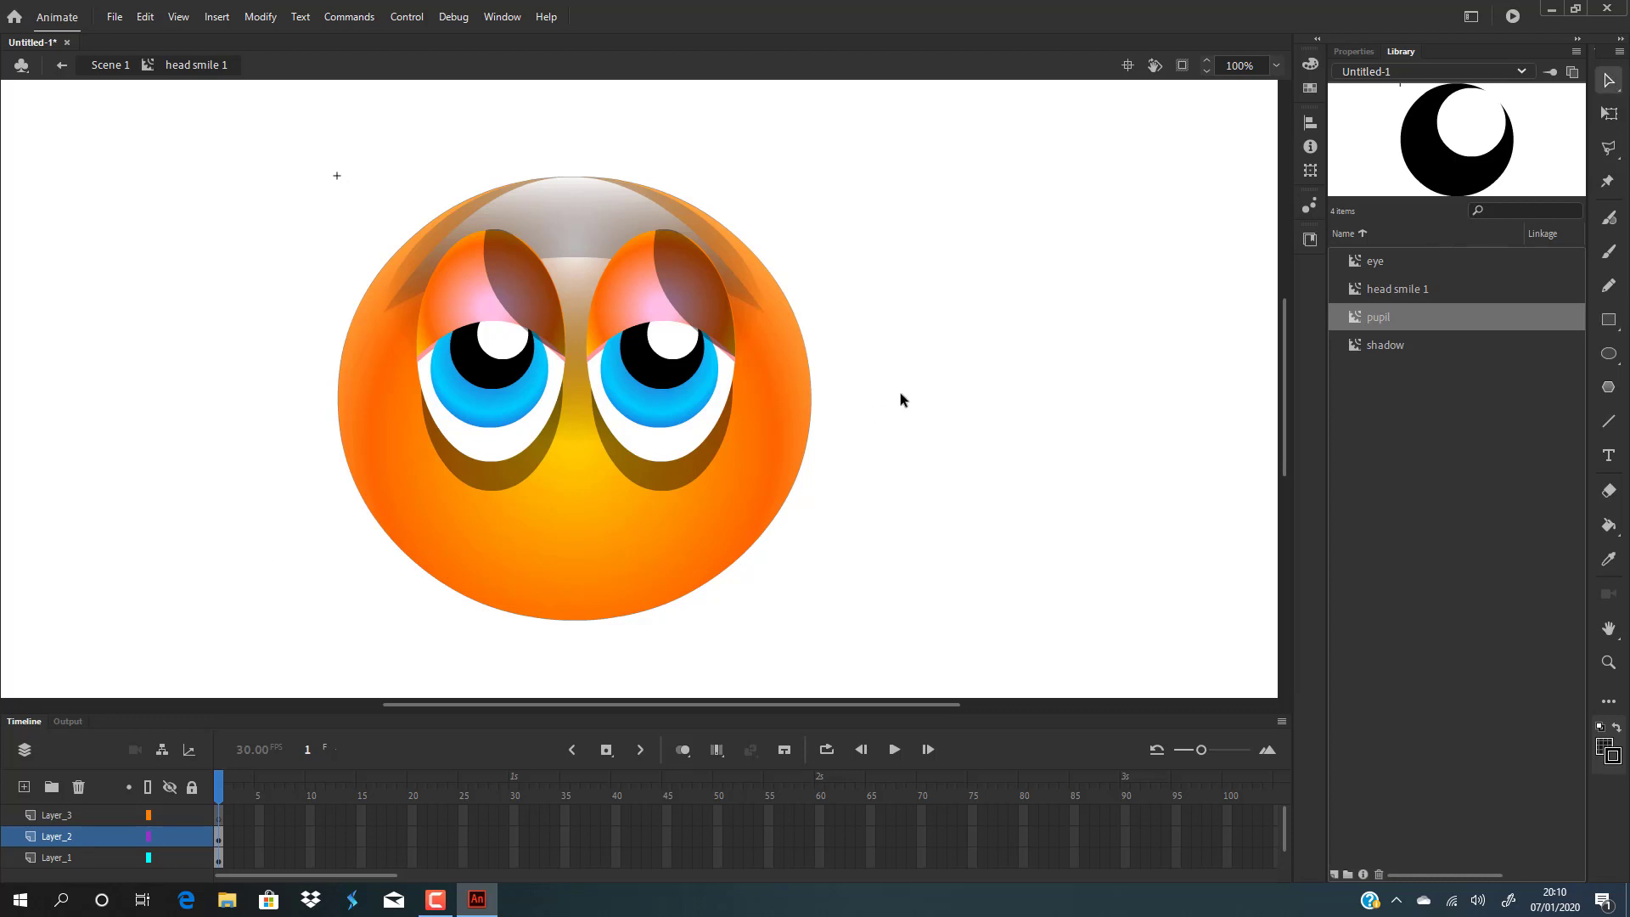
{"action": "double_click", "coordinate": [900, 395]}
{"action": "left_click", "coordinate": [866, 422]}
{"action": "left_click_drag", "start_coordinate": [552, 521], "coordinate": [868, 487]}
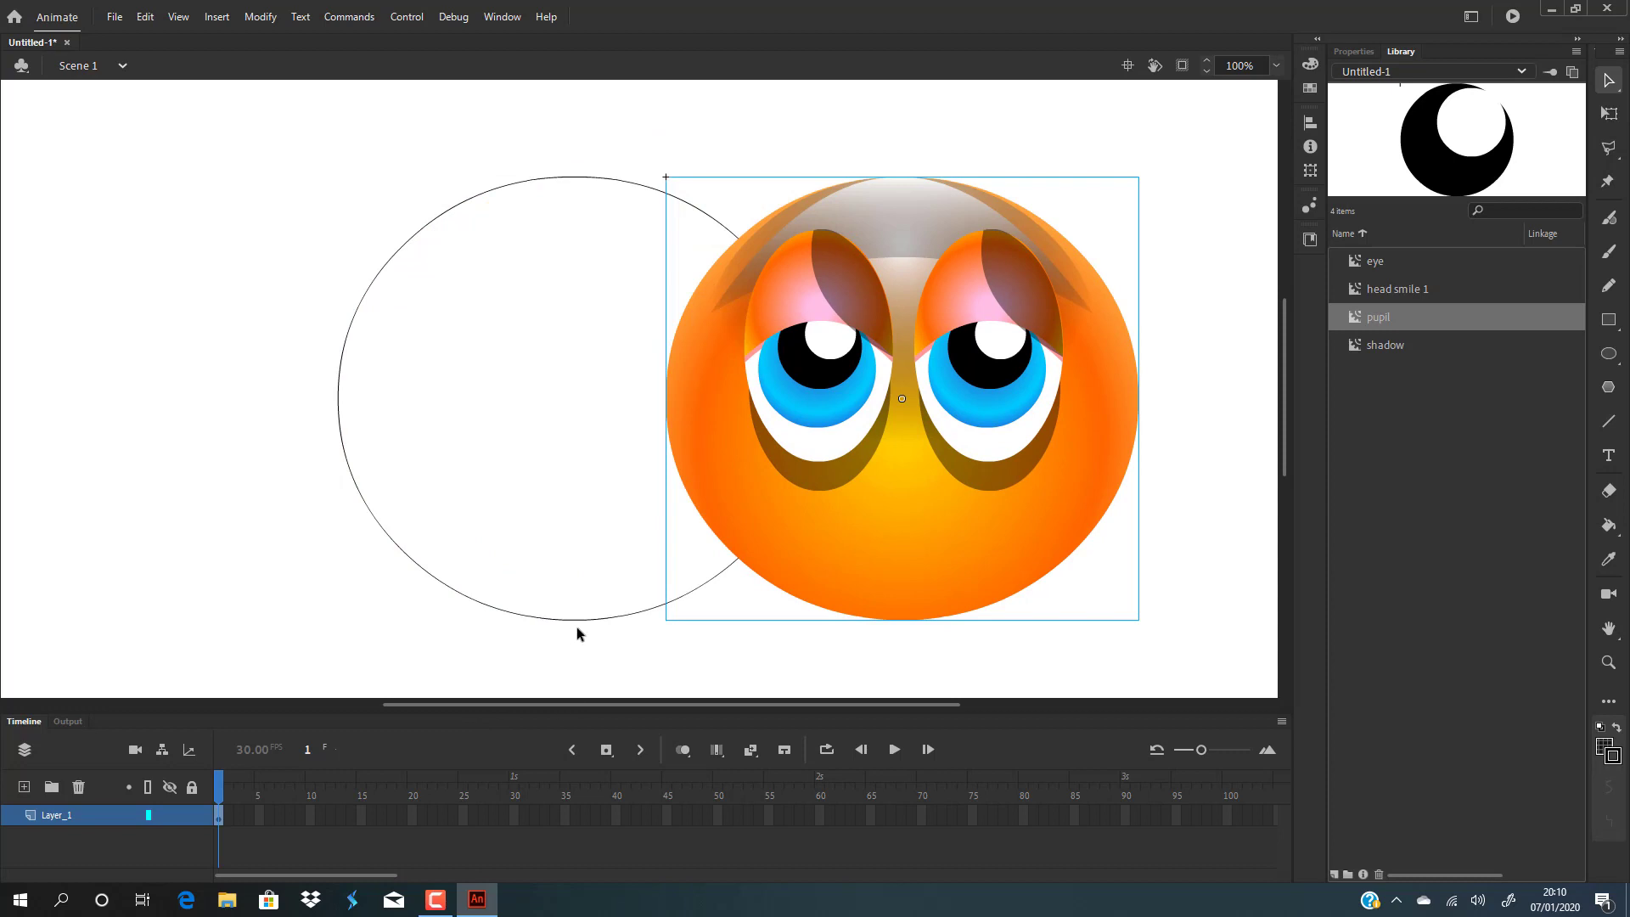
{"action": "left_click", "coordinate": [585, 626]}
{"action": "left_click", "coordinate": [584, 620]}
{"action": "key", "text": "Delete"}
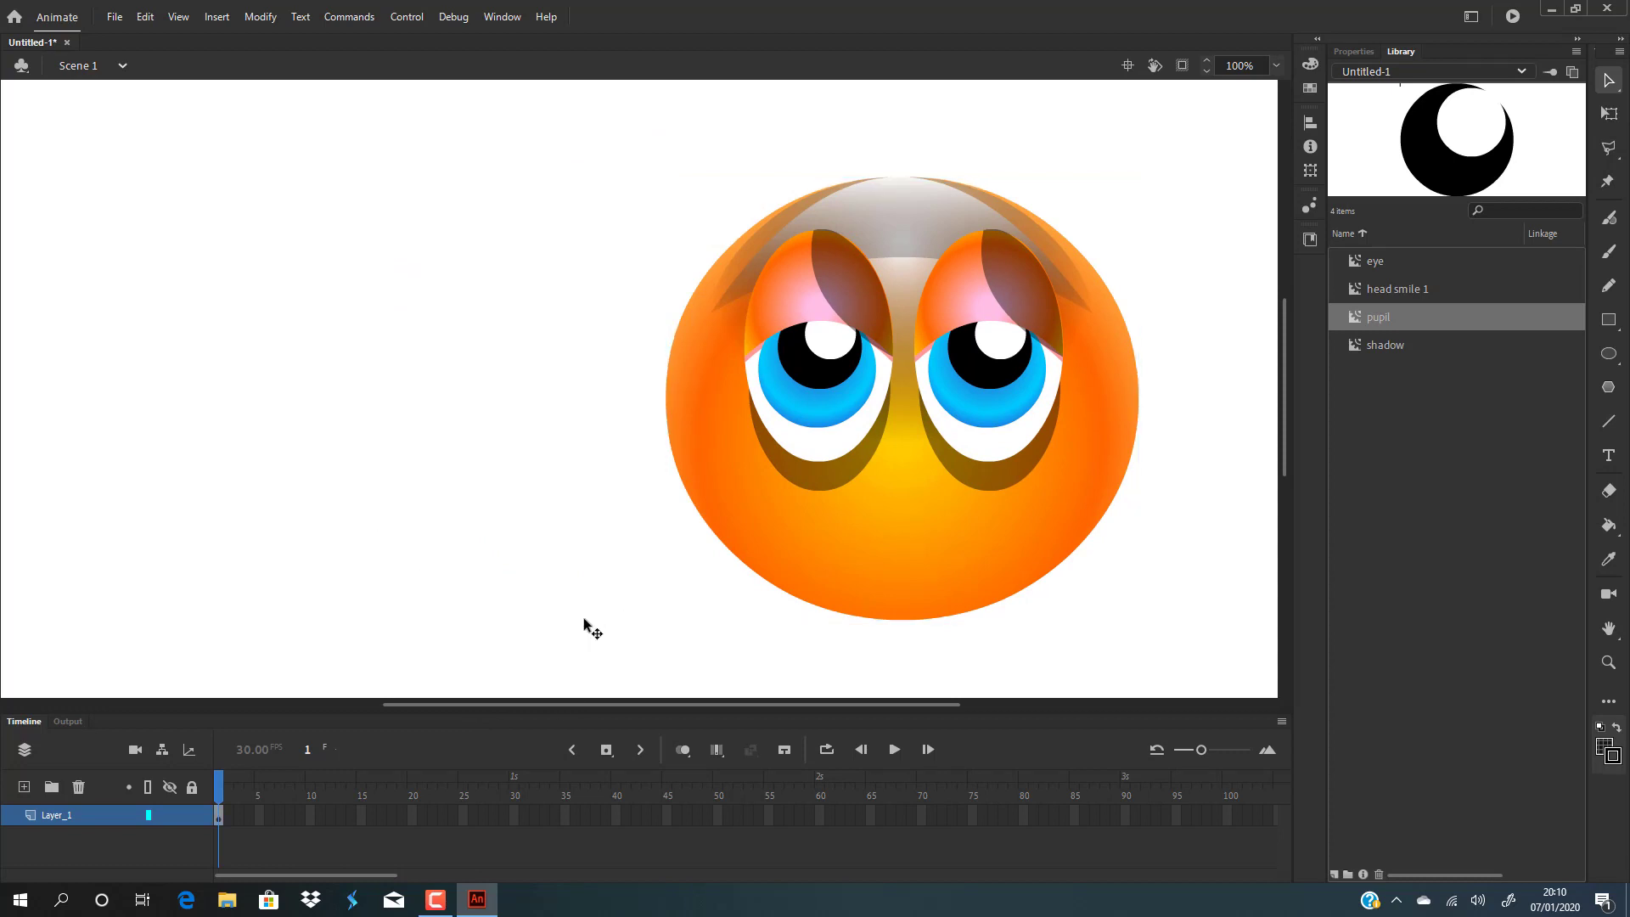
Move the head back onto the stage and reopen head smile 1, selecting its top layer.
{"action": "left_click_drag", "start_coordinate": [950, 531], "coordinate": [611, 515]}
{"action": "left_click", "coordinate": [988, 417]}
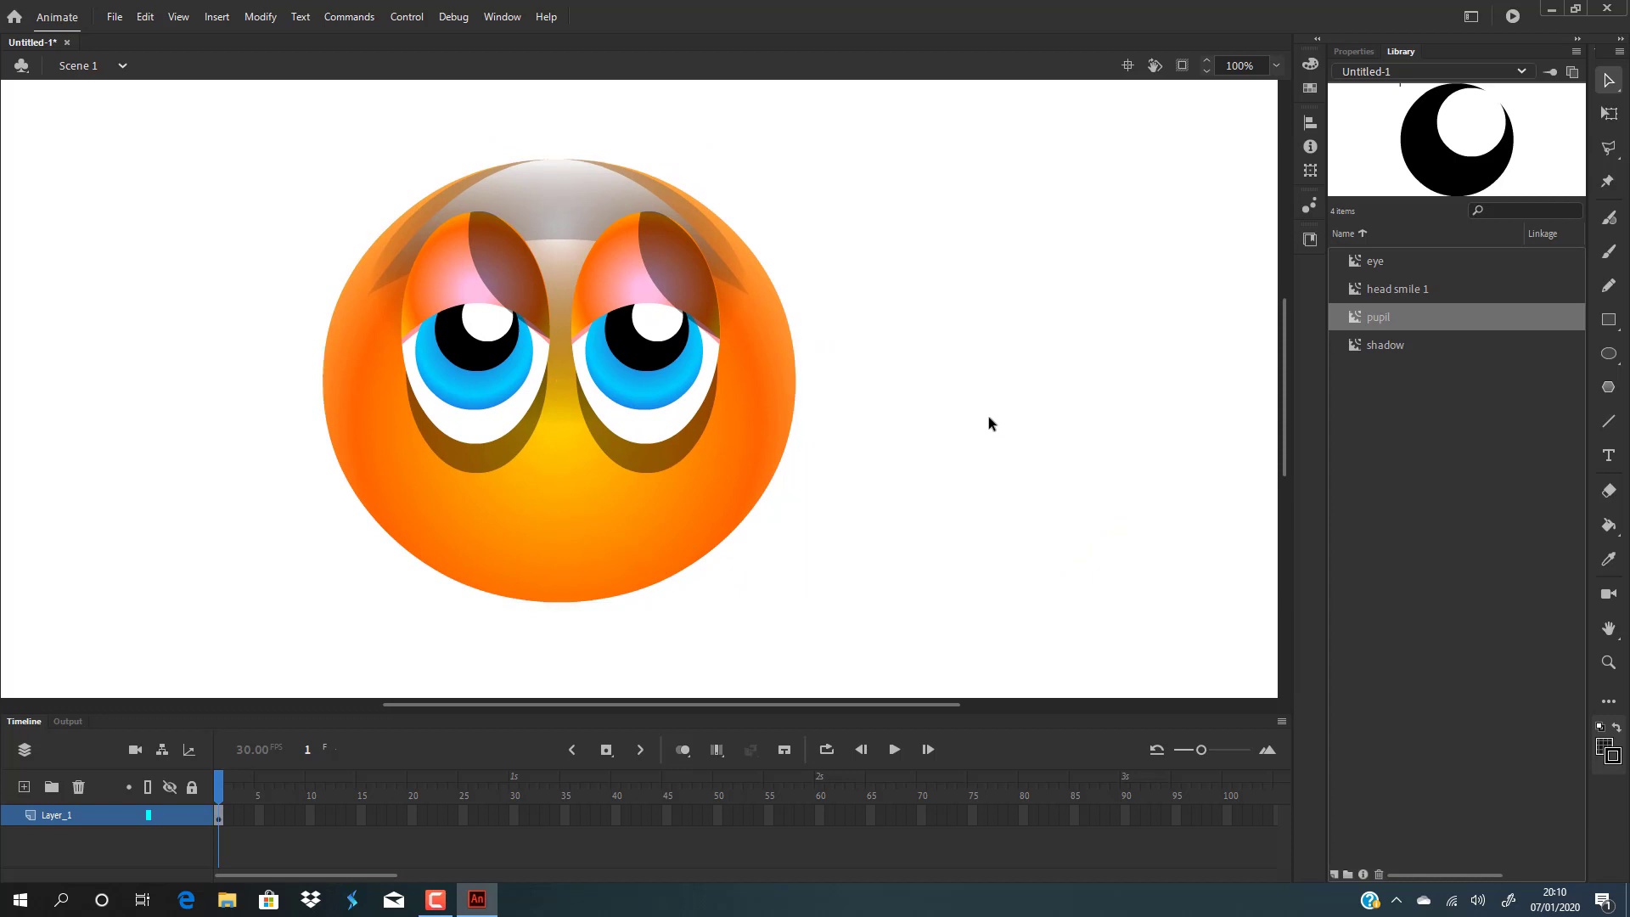
{"action": "double_click", "coordinate": [550, 501]}
{"action": "left_click", "coordinate": [70, 809]}
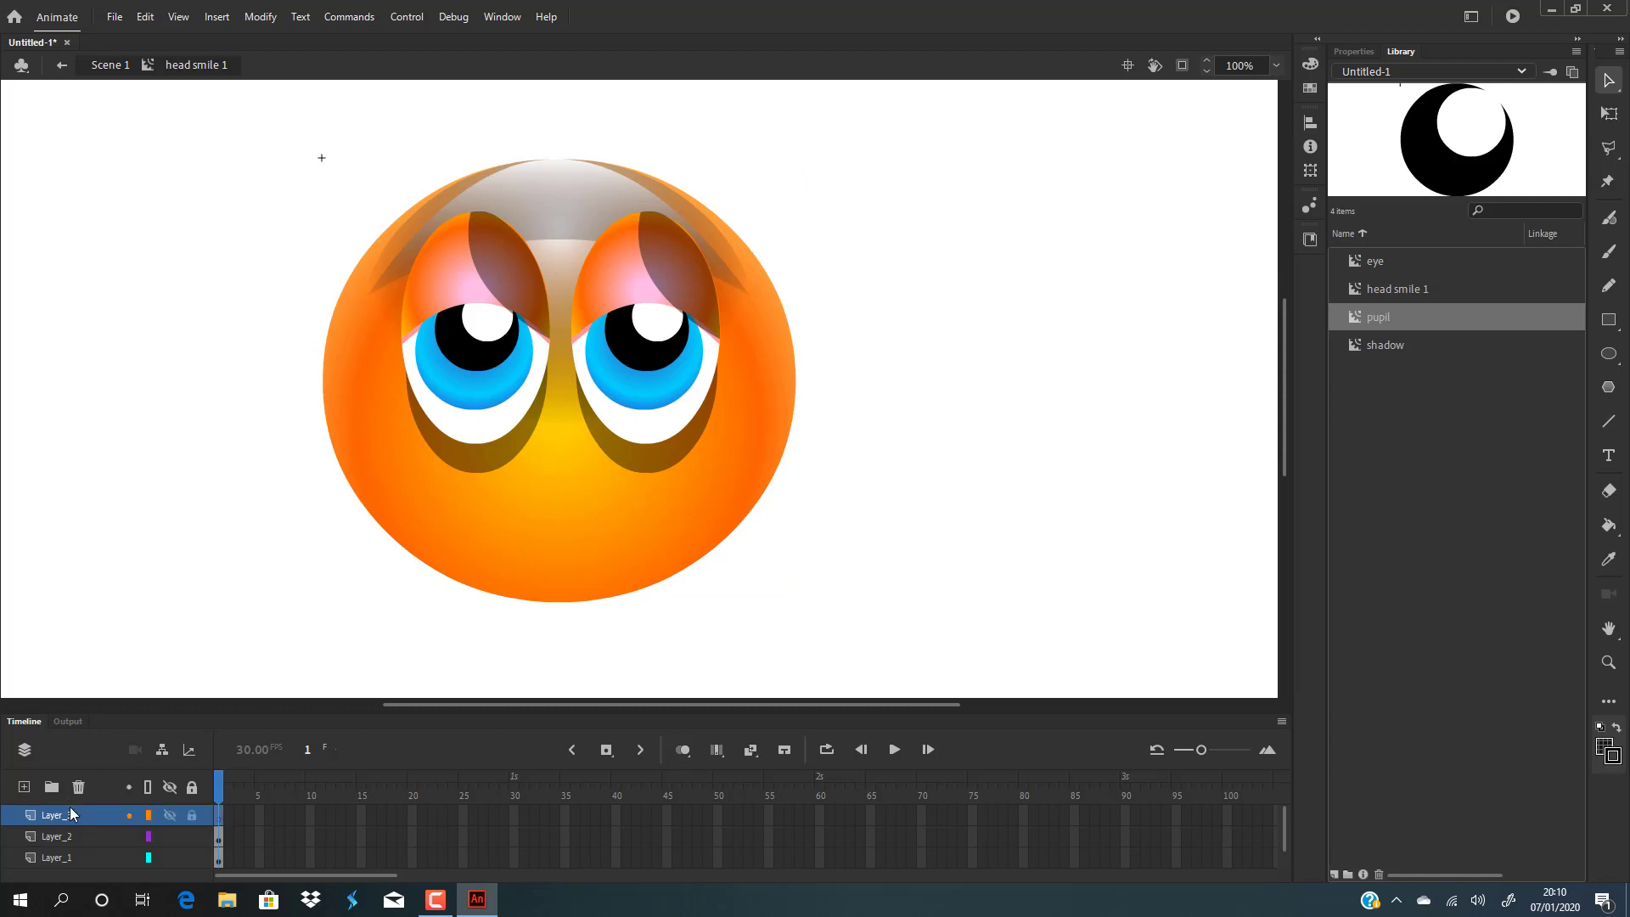
Draw a wide rectangle across the lower face on the top layer and fill it solid black for the mouth.
{"action": "left_click", "coordinate": [1609, 328]}
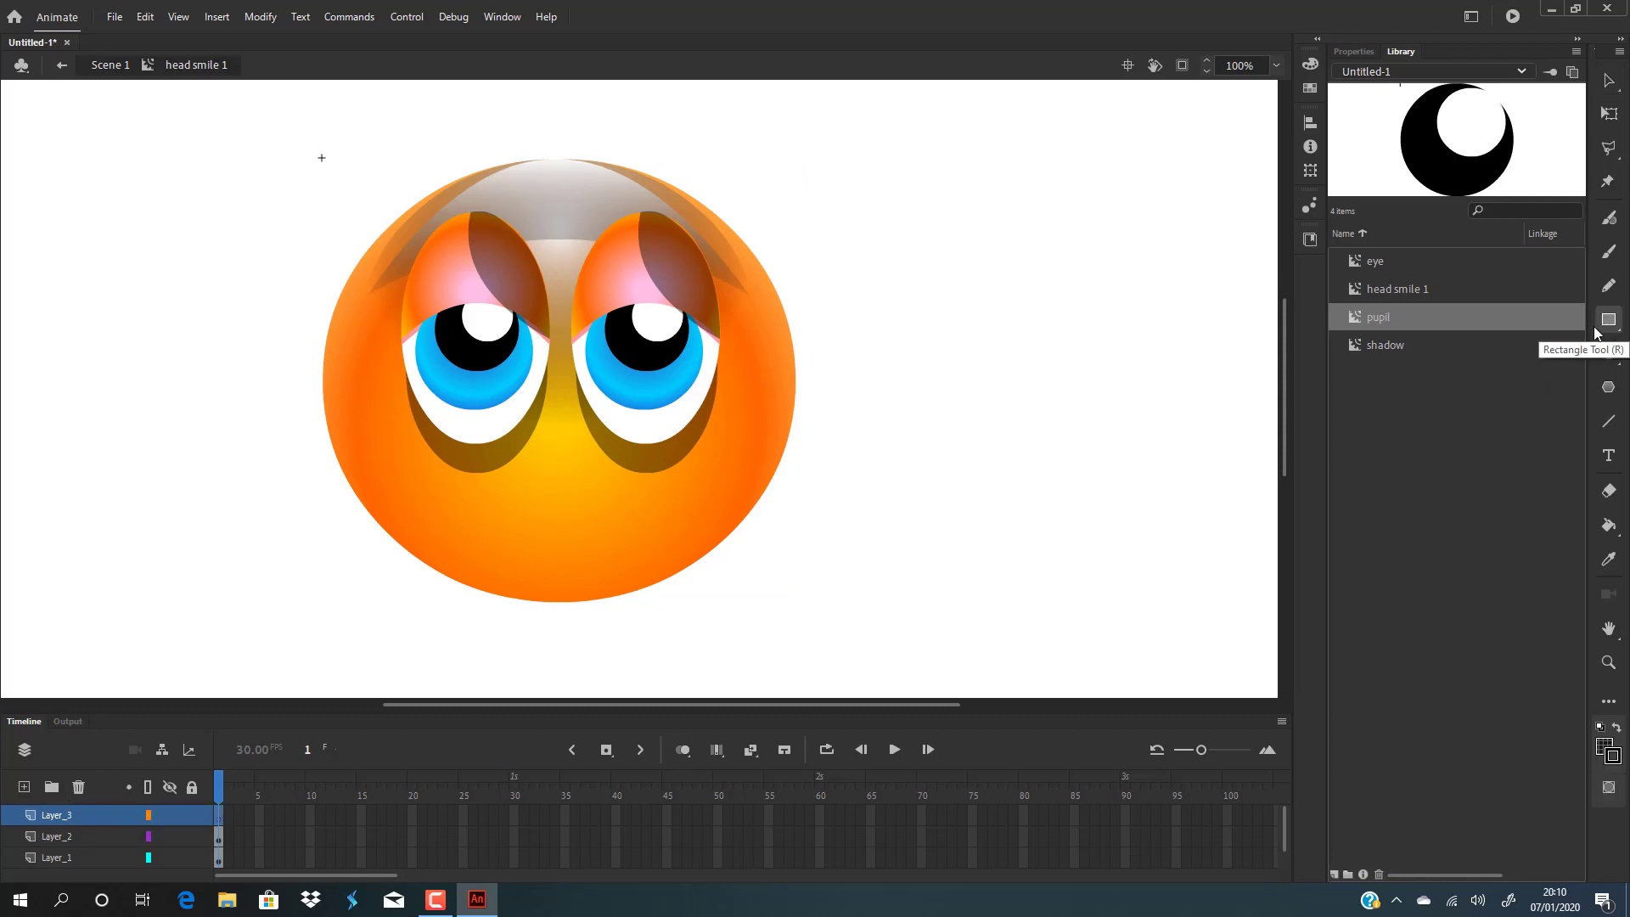
{"action": "left_click_drag", "start_coordinate": [432, 491], "coordinate": [676, 534]}
{"action": "left_click", "coordinate": [1309, 64]}
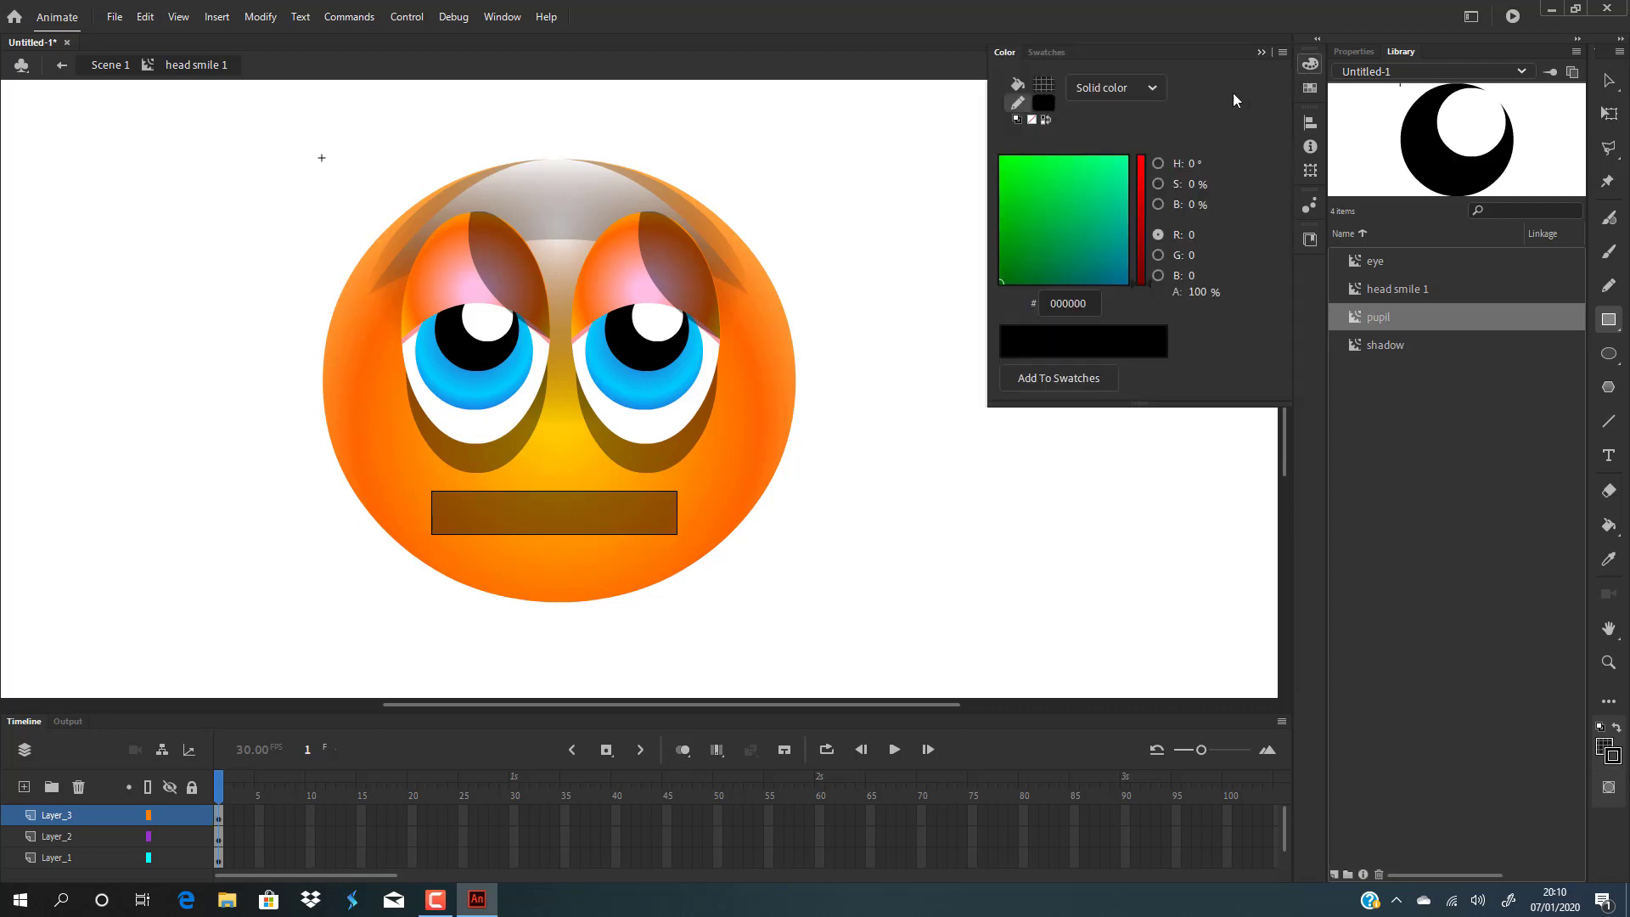
{"action": "left_click", "coordinate": [1045, 84]}
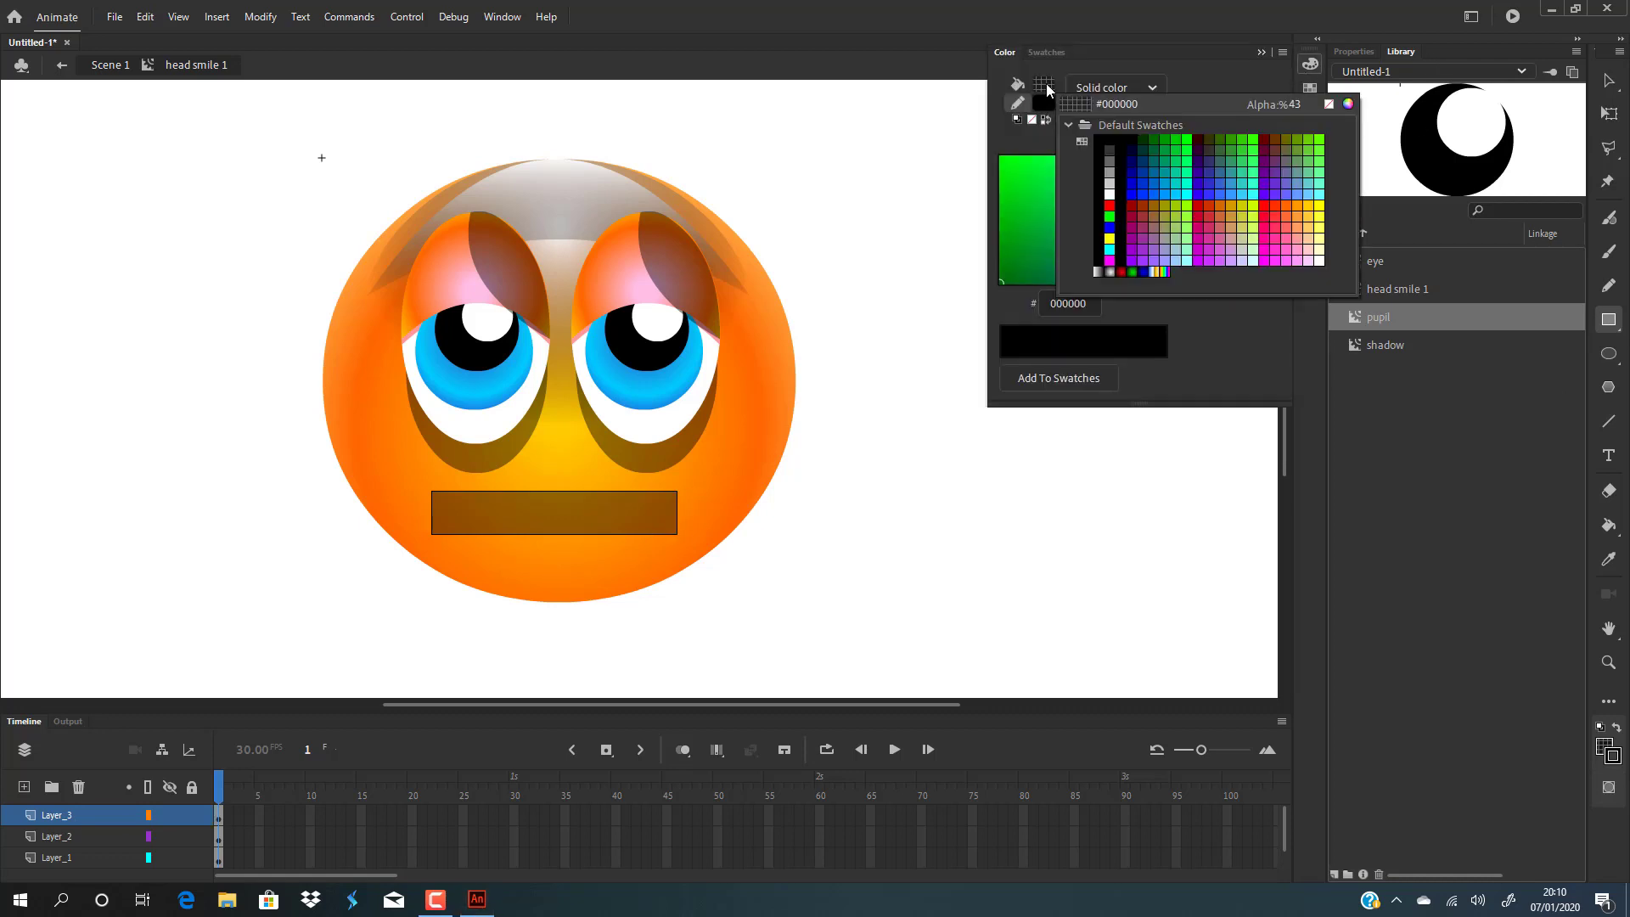
{"action": "left_click", "coordinate": [1112, 137]}
{"action": "left_click_drag", "start_coordinate": [1197, 292], "coordinate": [1324, 307]}
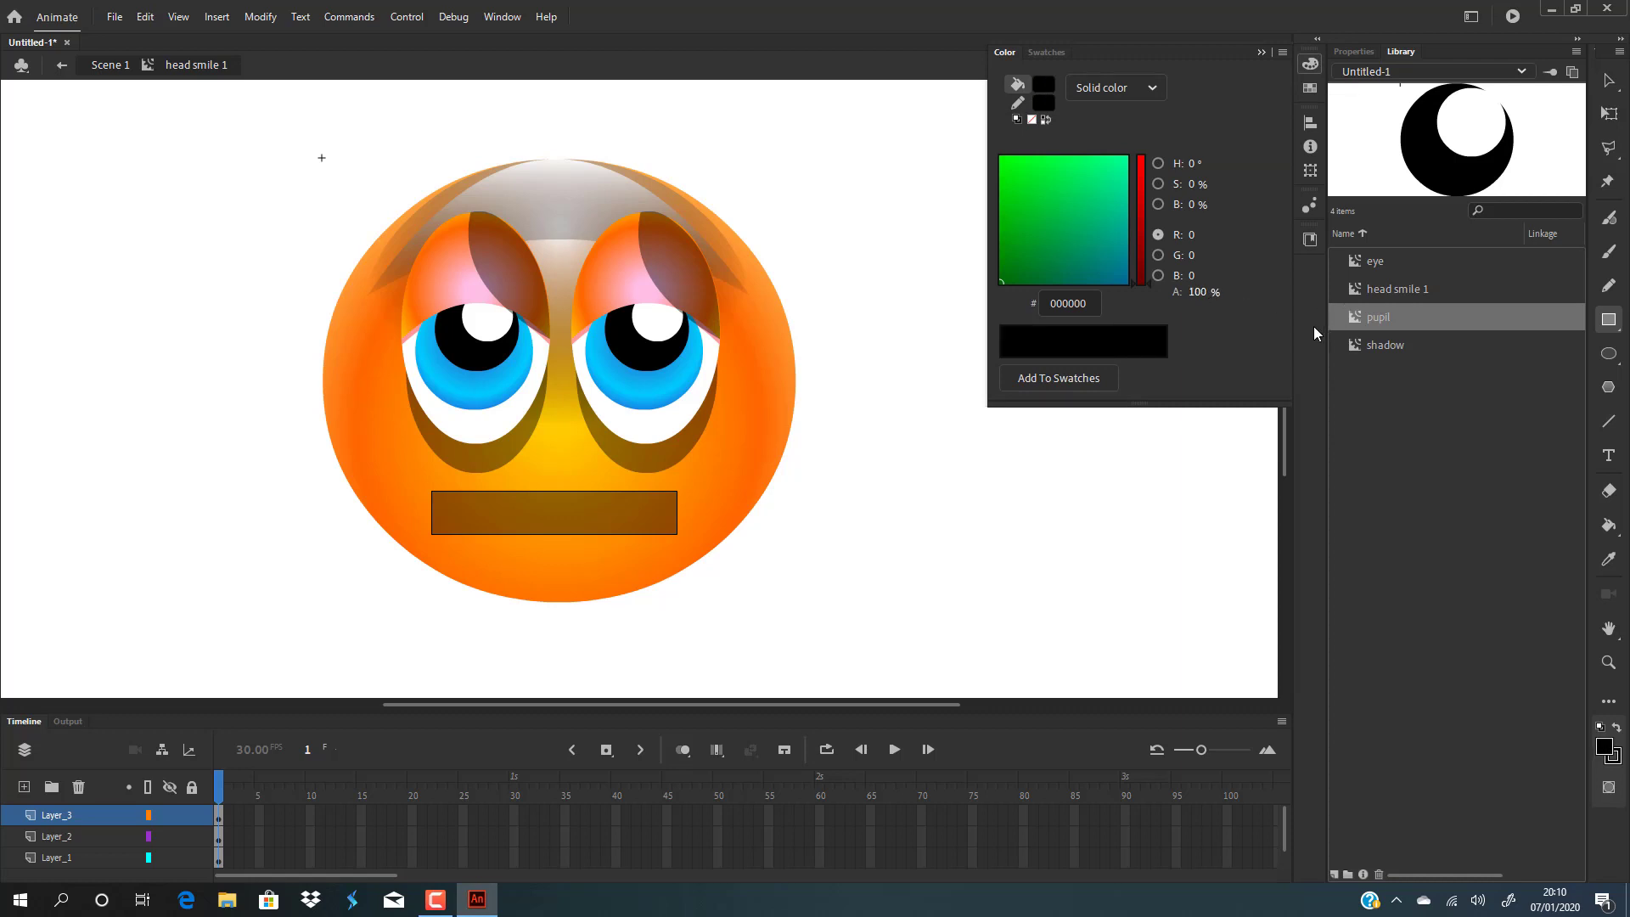
{"action": "left_click", "coordinate": [1202, 485]}
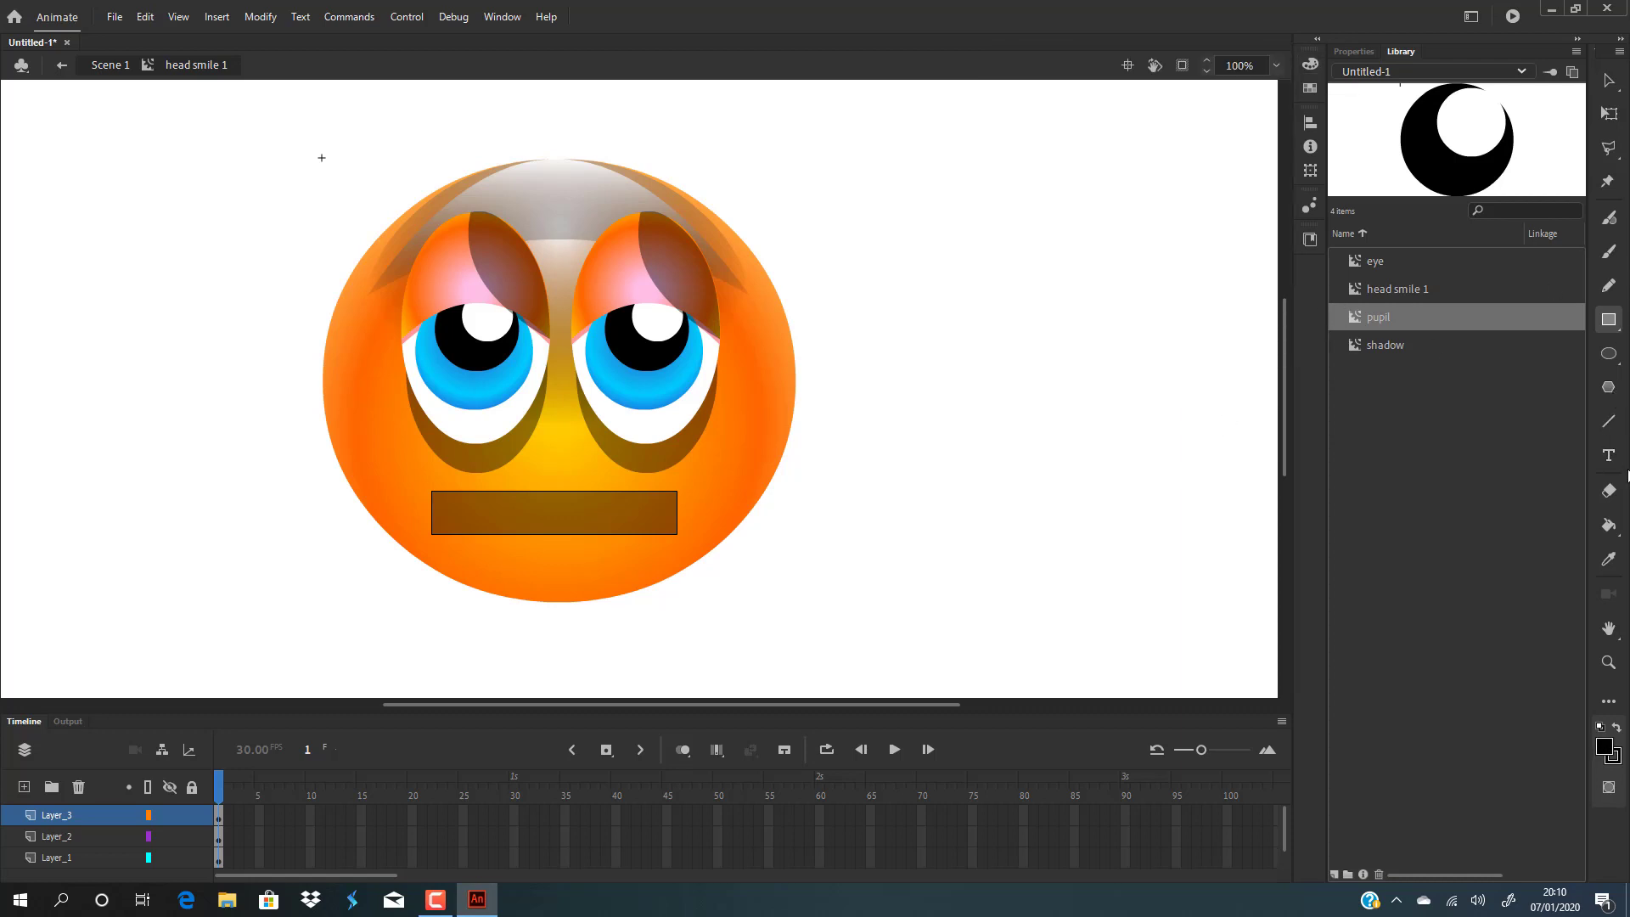
{"action": "left_click", "coordinate": [1607, 526]}
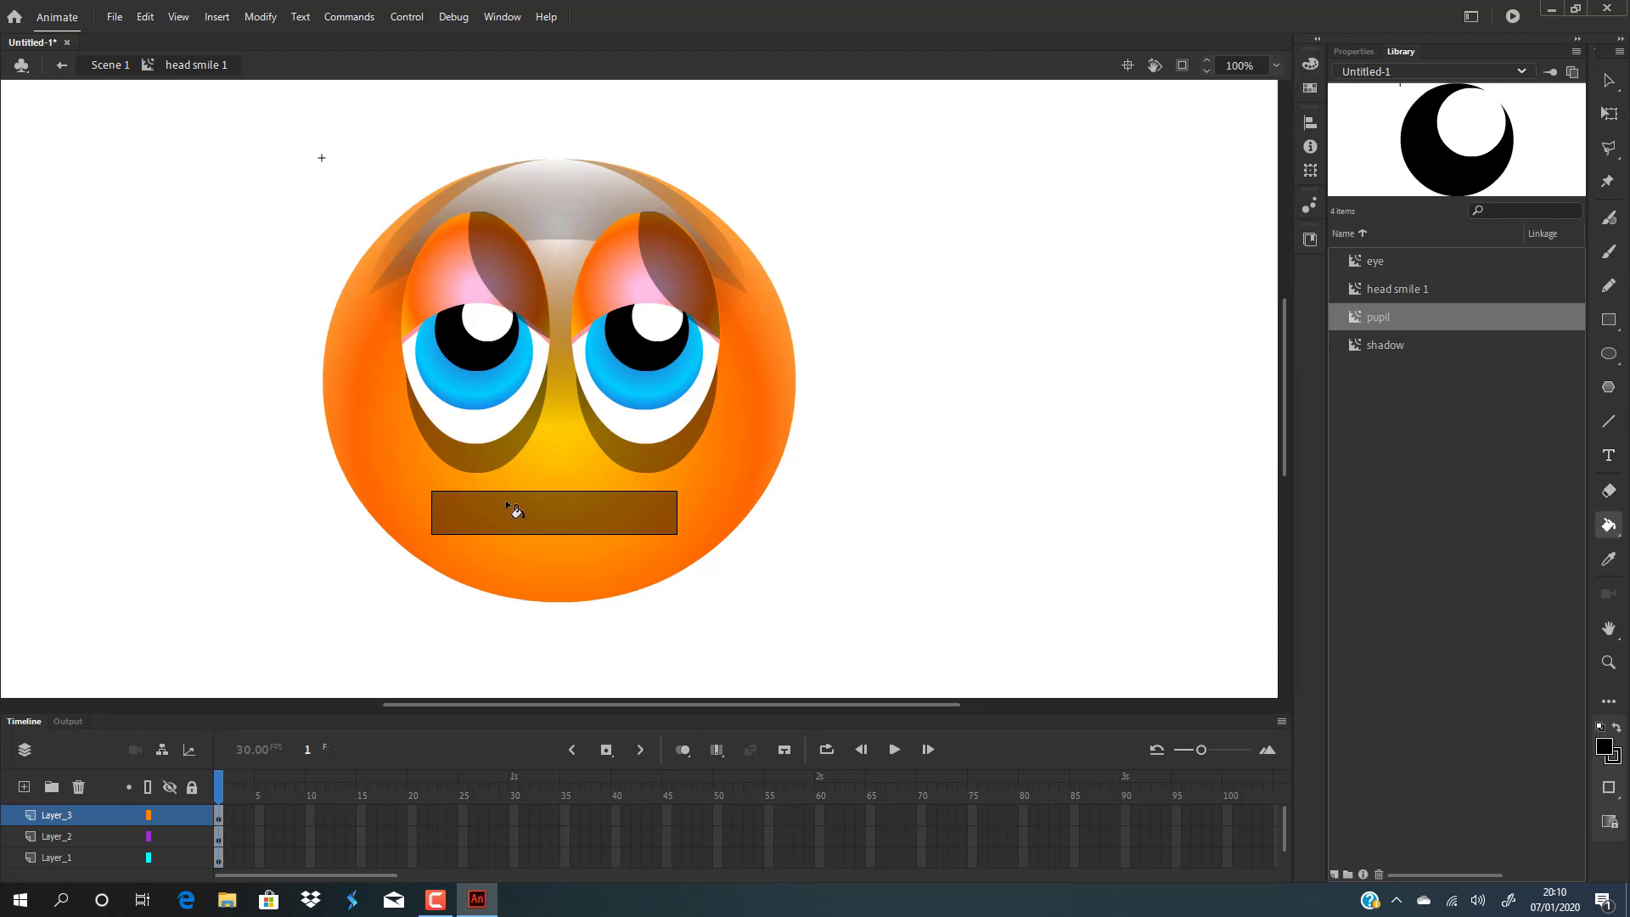
{"action": "left_click", "coordinate": [506, 503]}
{"action": "left_click", "coordinate": [1607, 80]}
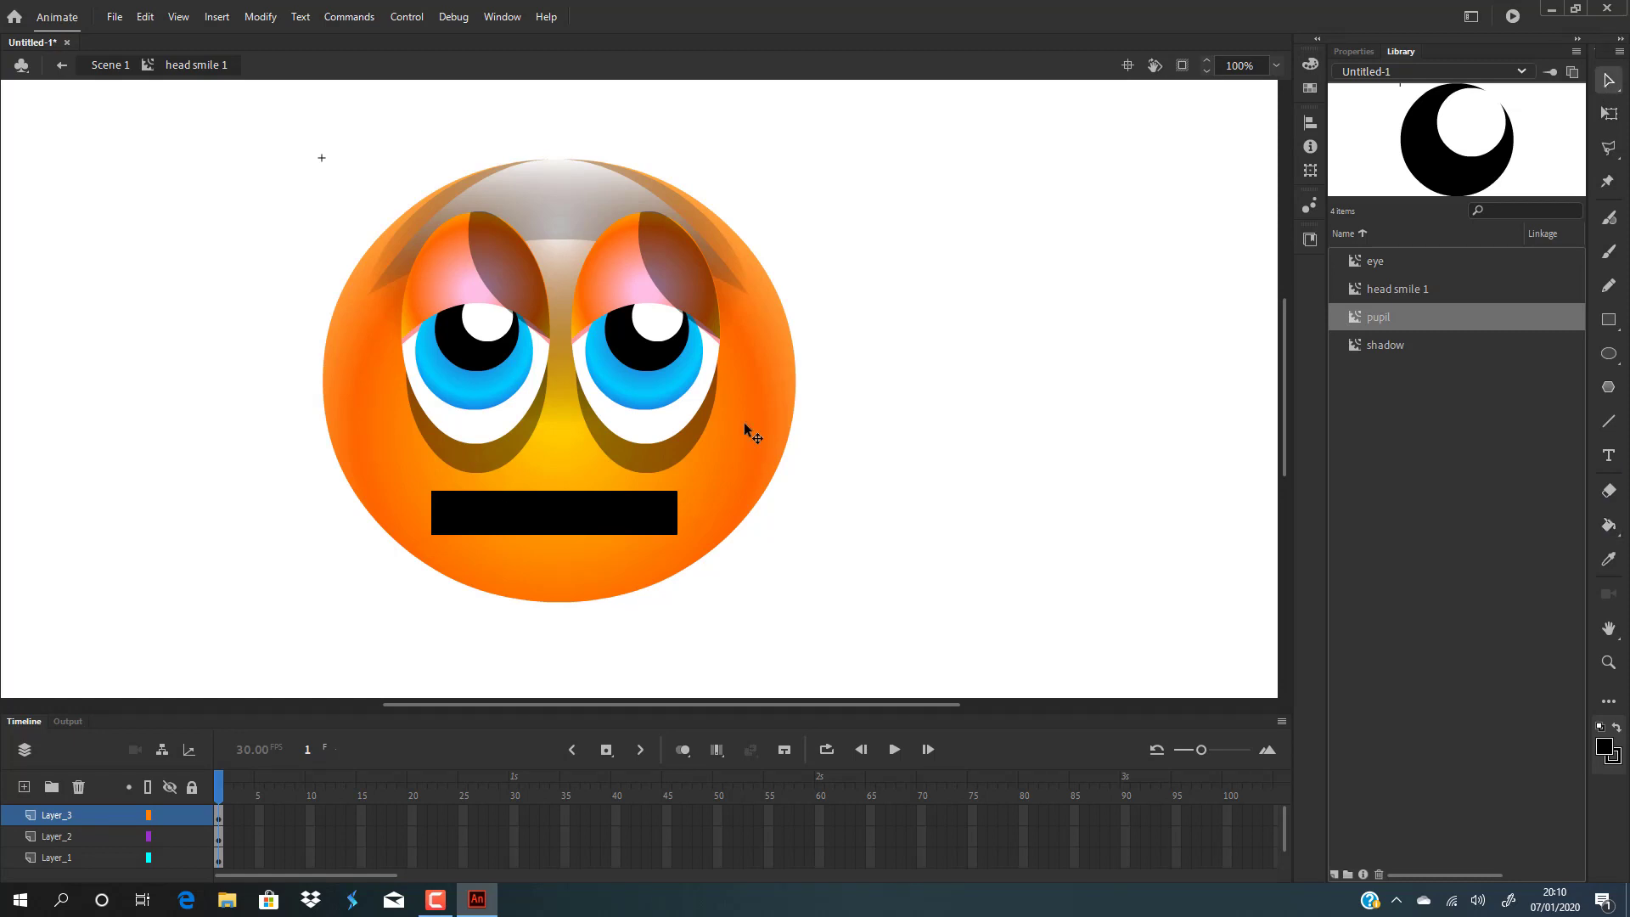
{"action": "left_click", "coordinate": [560, 540]}
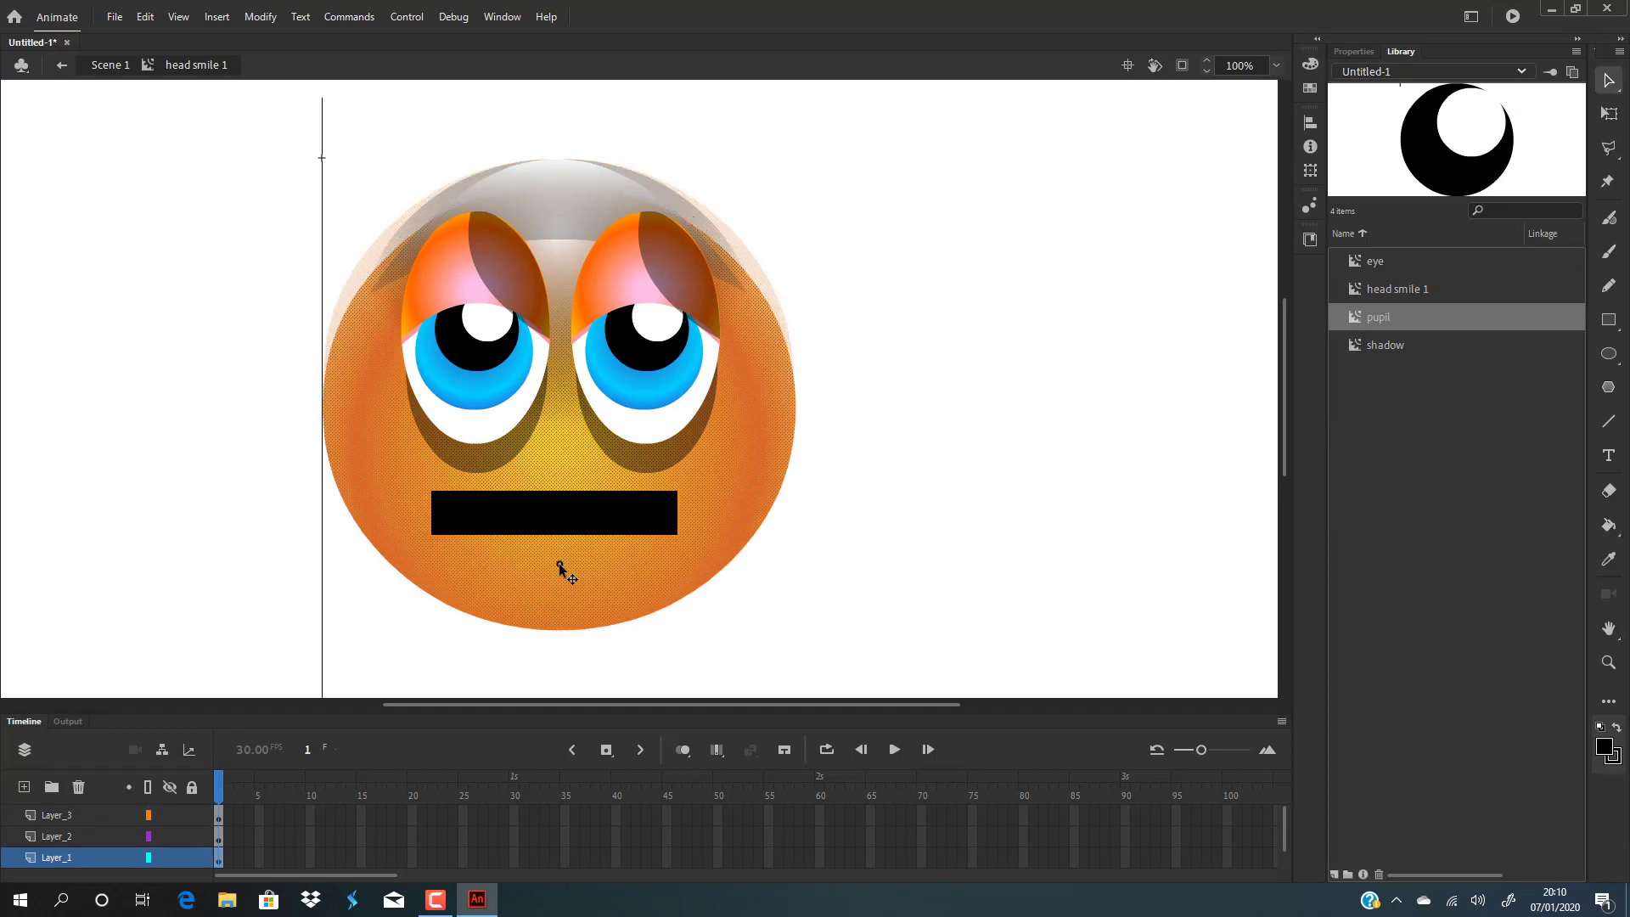
{"action": "left_click_drag", "start_coordinate": [560, 547], "coordinate": [562, 540]}
{"action": "key", "text": "Down"}
{"action": "key", "text": "Down"}
{"action": "key", "text": "Down"}
{"action": "key", "text": "Down"}
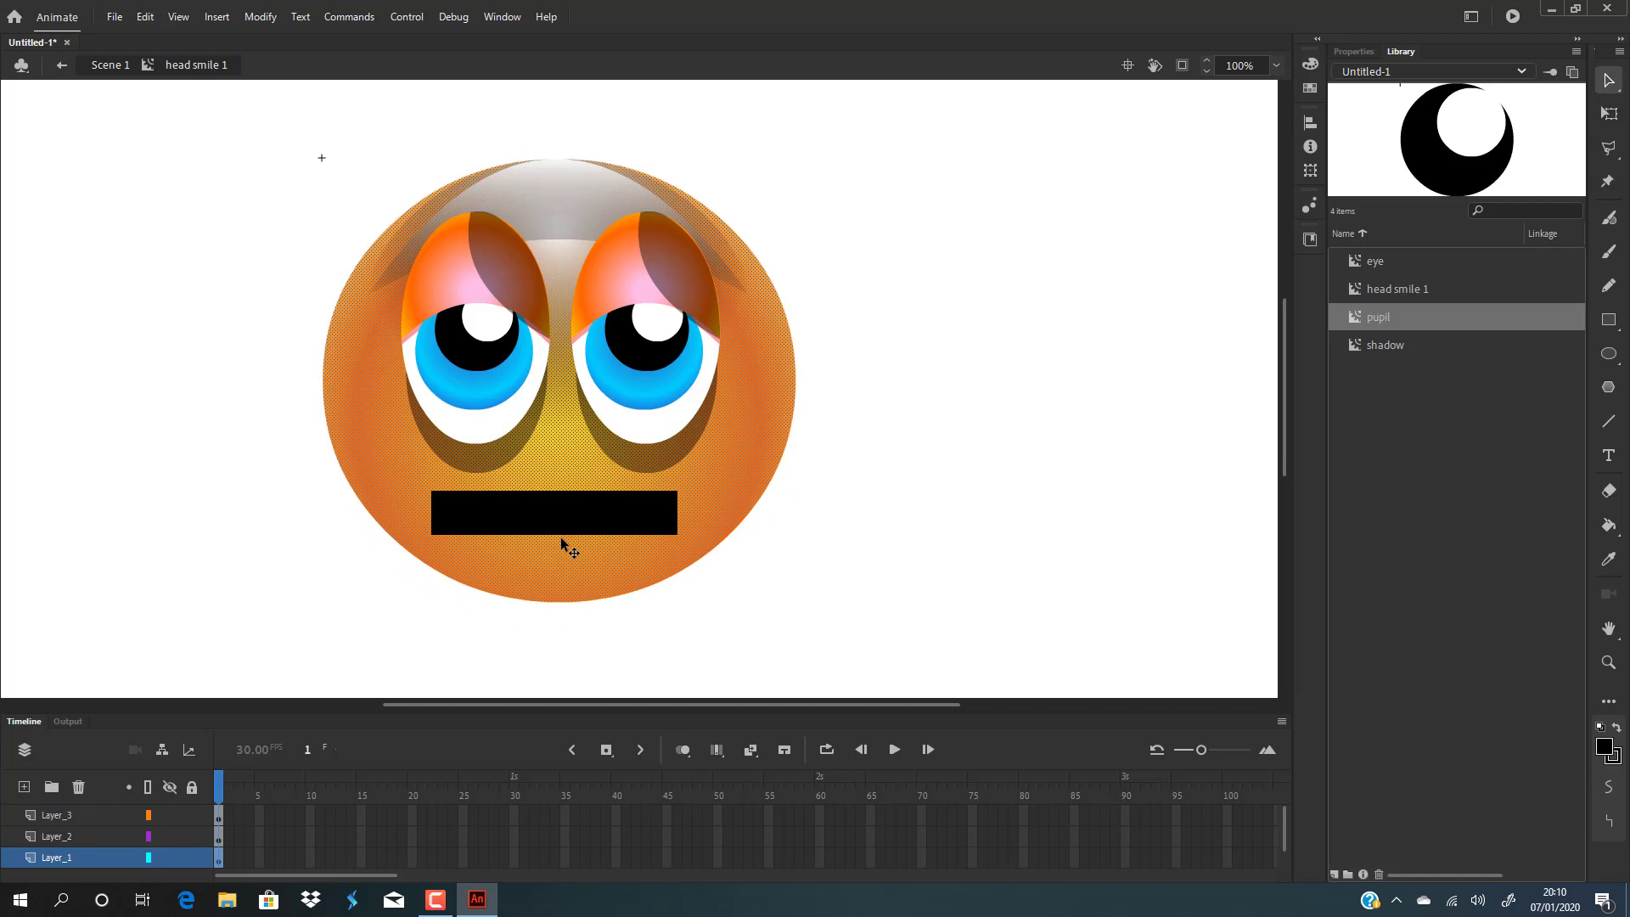
{"action": "key", "text": "Escape"}
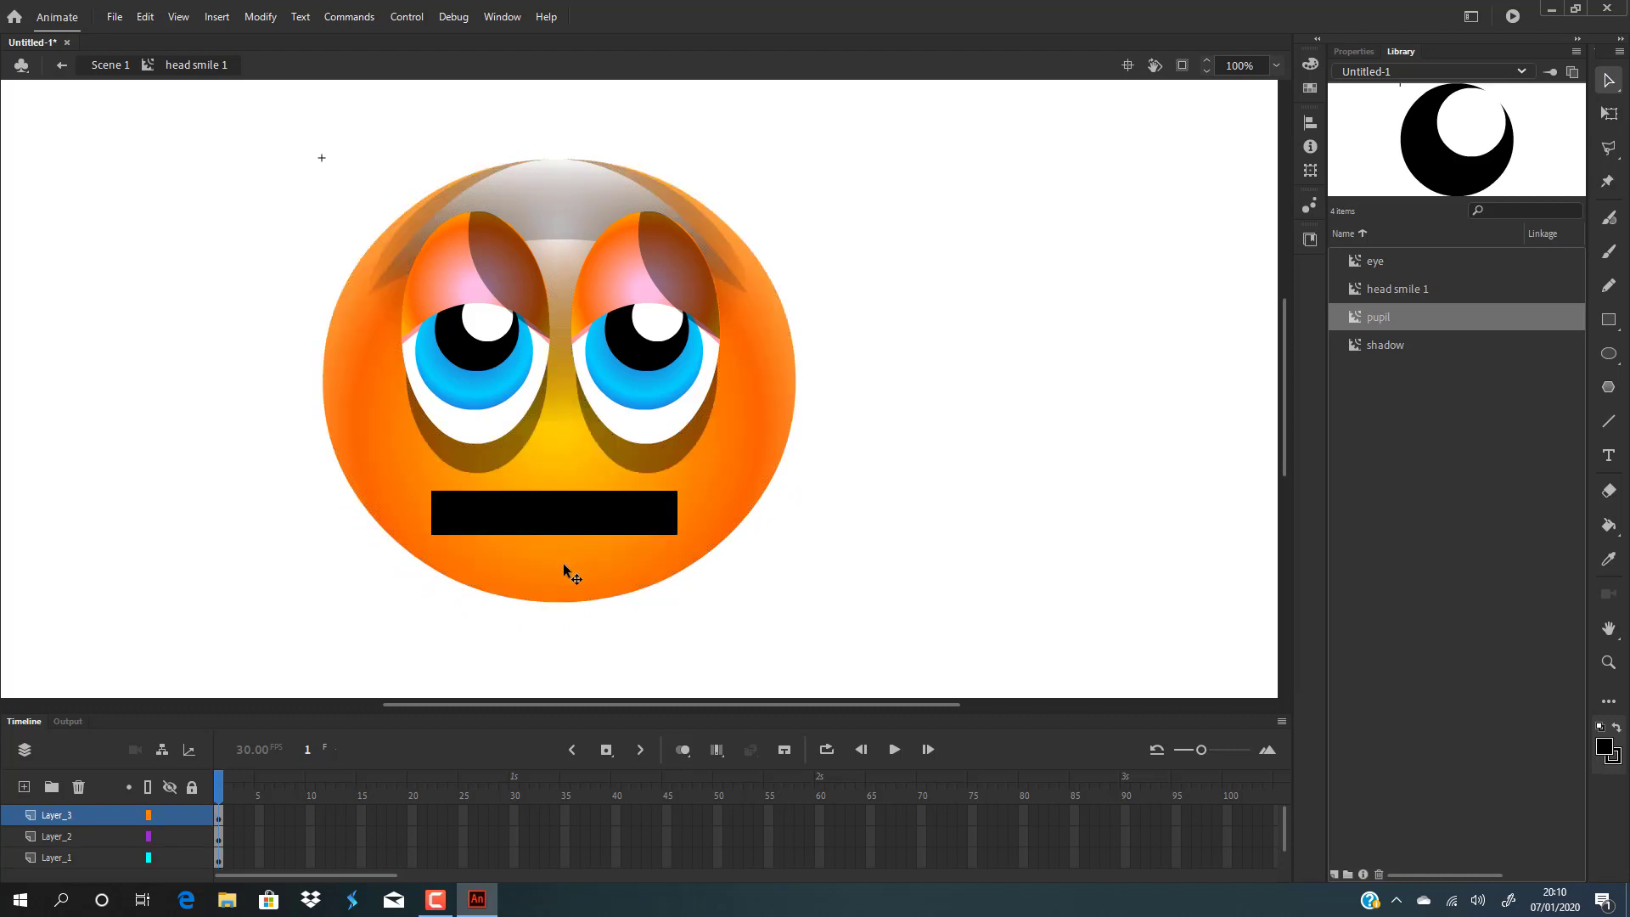
Convert the black rectangle into a movie clip symbol named mouth.
{"action": "left_click", "coordinate": [597, 523]}
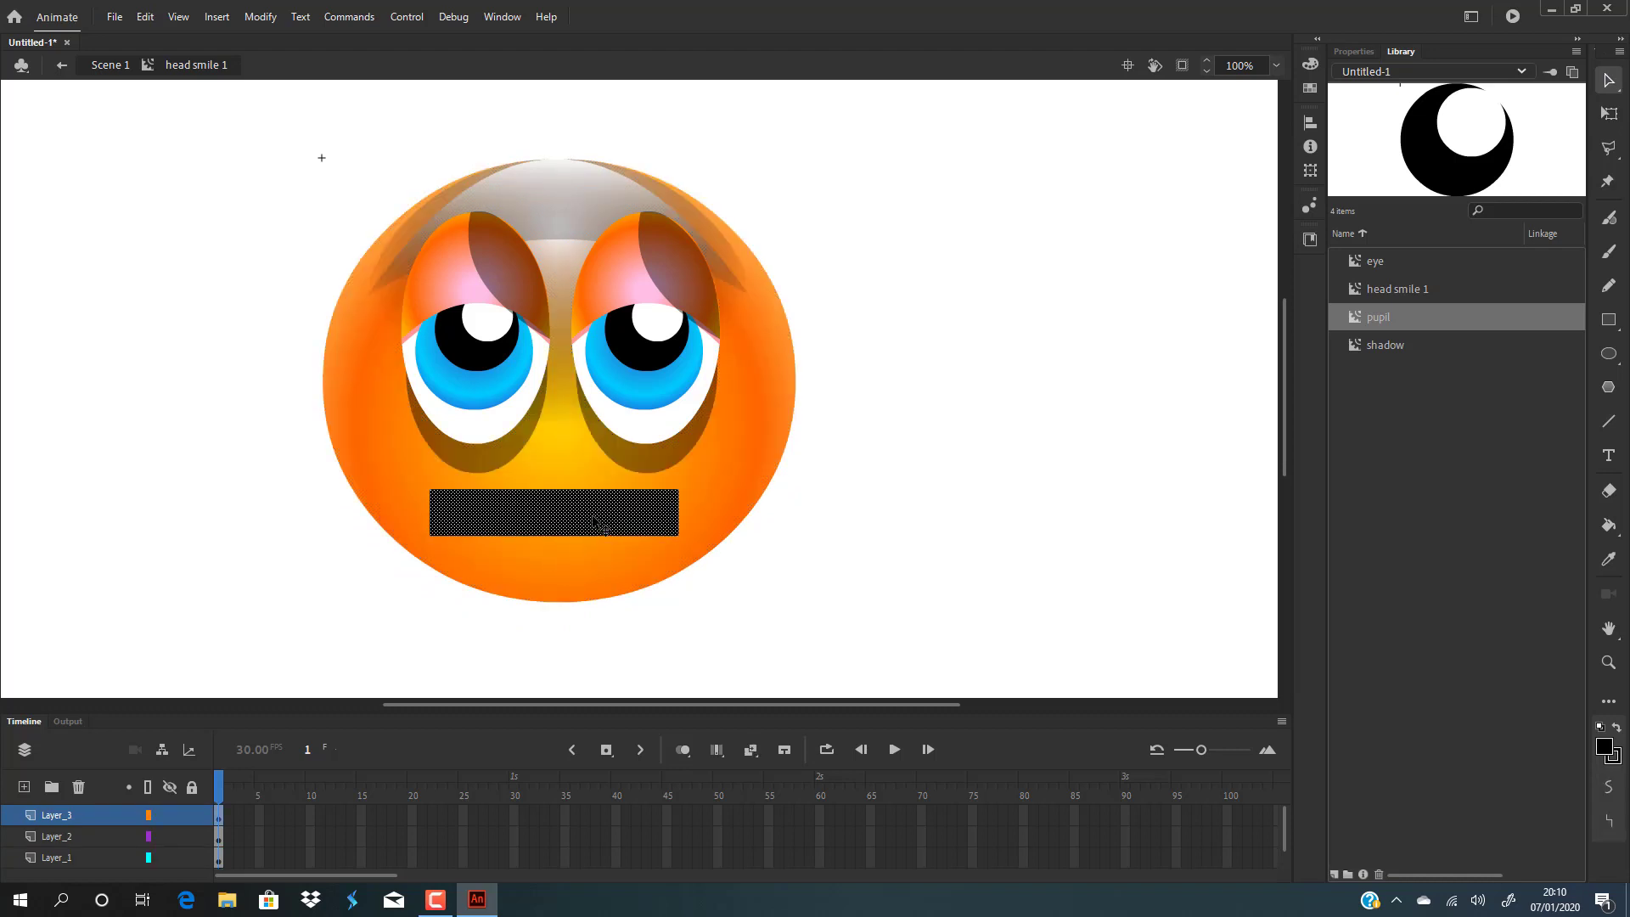
{"action": "key", "text": "F8"}
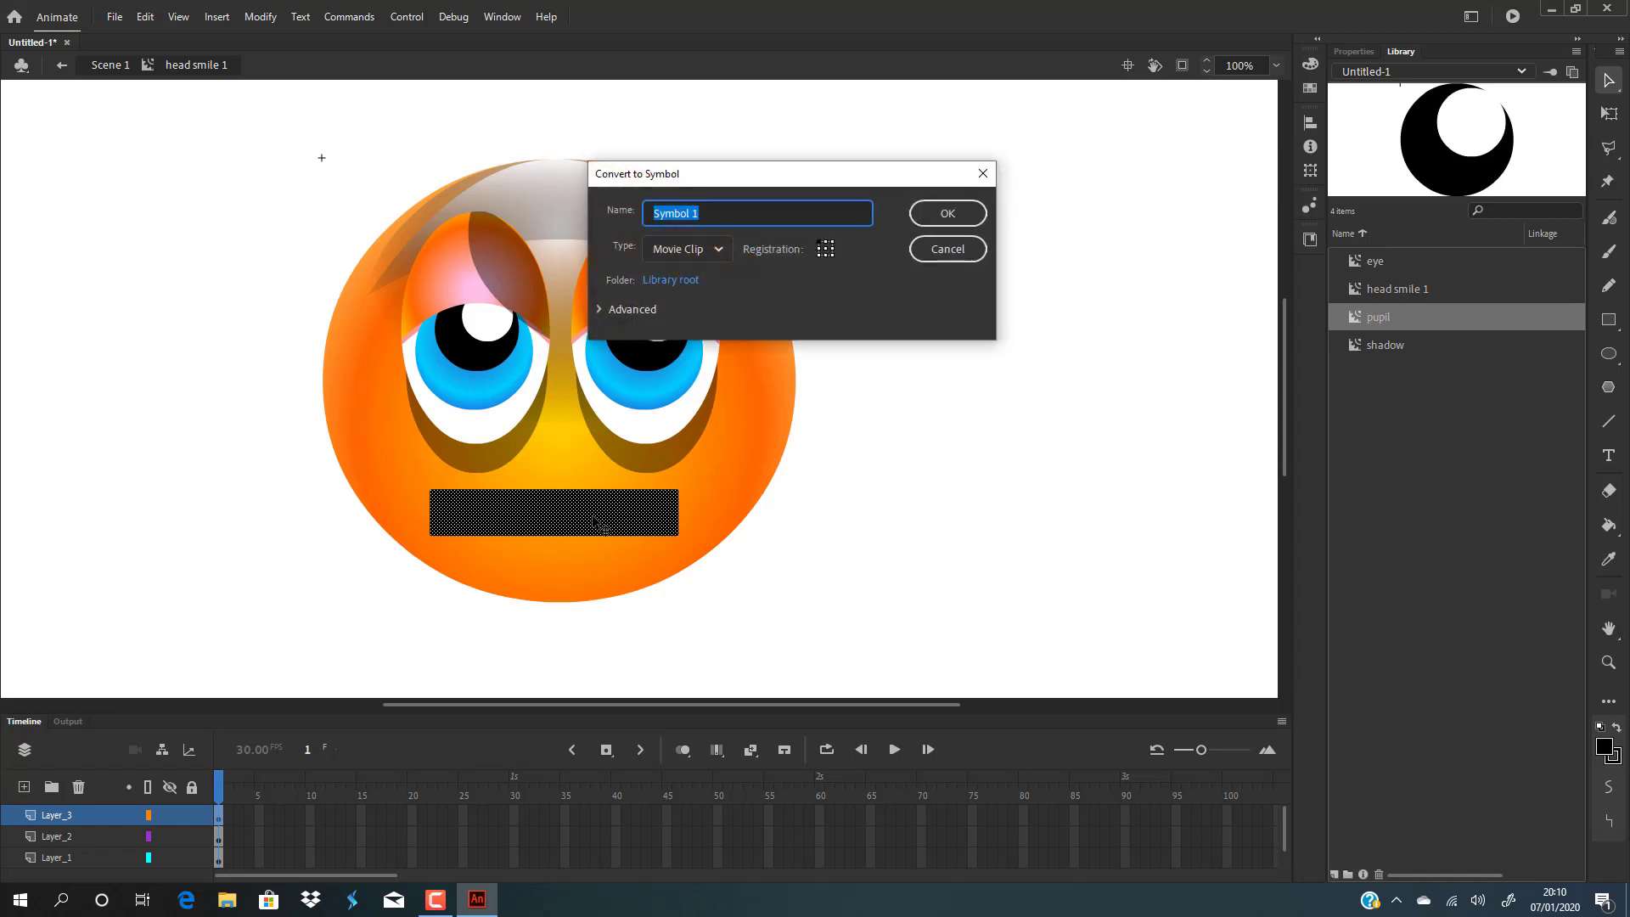
{"action": "key", "text": "BackSpace"}
{"action": "type", "text": "mouthg"}
{"action": "key", "text": "BackSpace"}
{"action": "key", "text": "Return"}
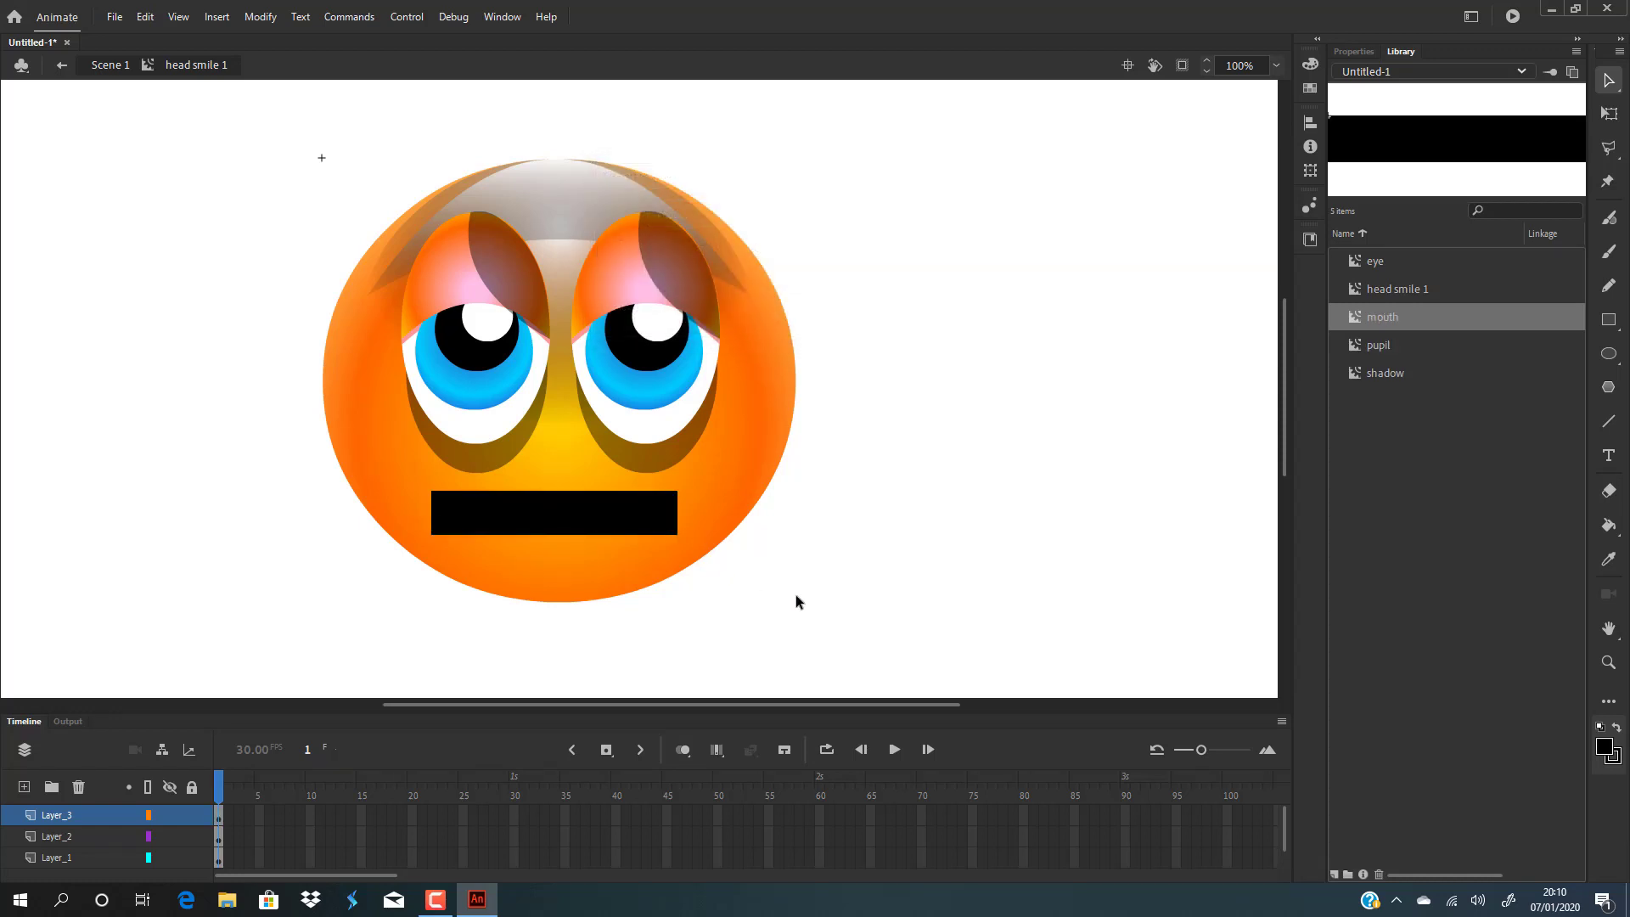
Inside the mouth symbol, bend the rectangle's bottom edge down and pull its lower corners up into a bowl-shaped smile.
{"action": "double_click", "coordinate": [609, 519]}
{"action": "left_click", "coordinate": [910, 596]}
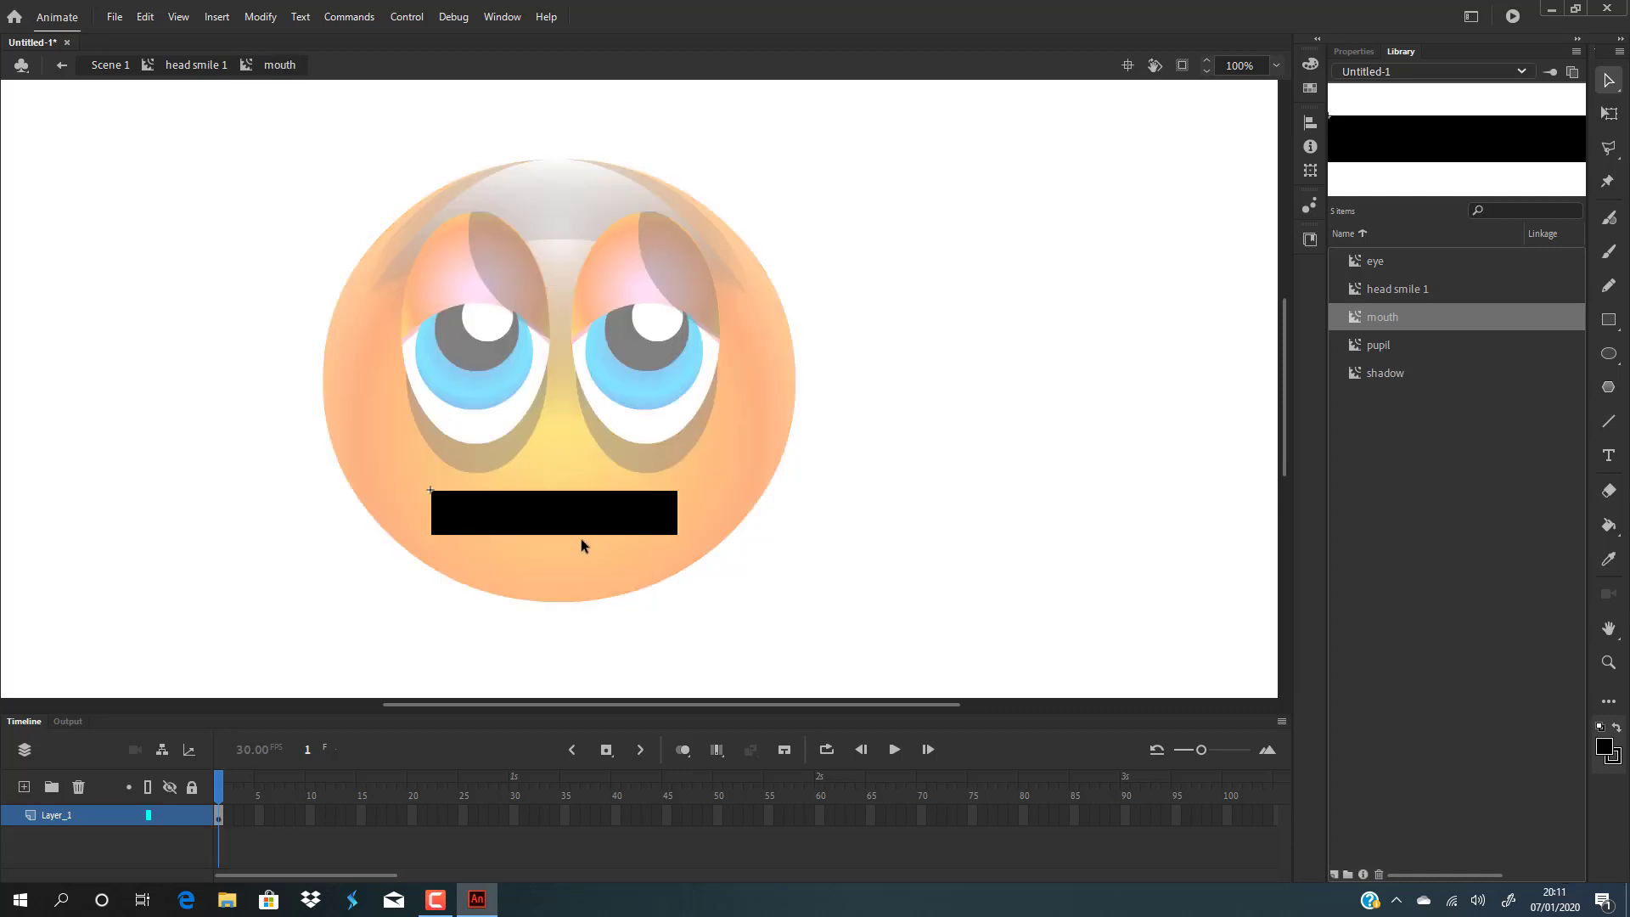
{"action": "left_click_drag", "start_coordinate": [592, 541], "coordinate": [590, 583]}
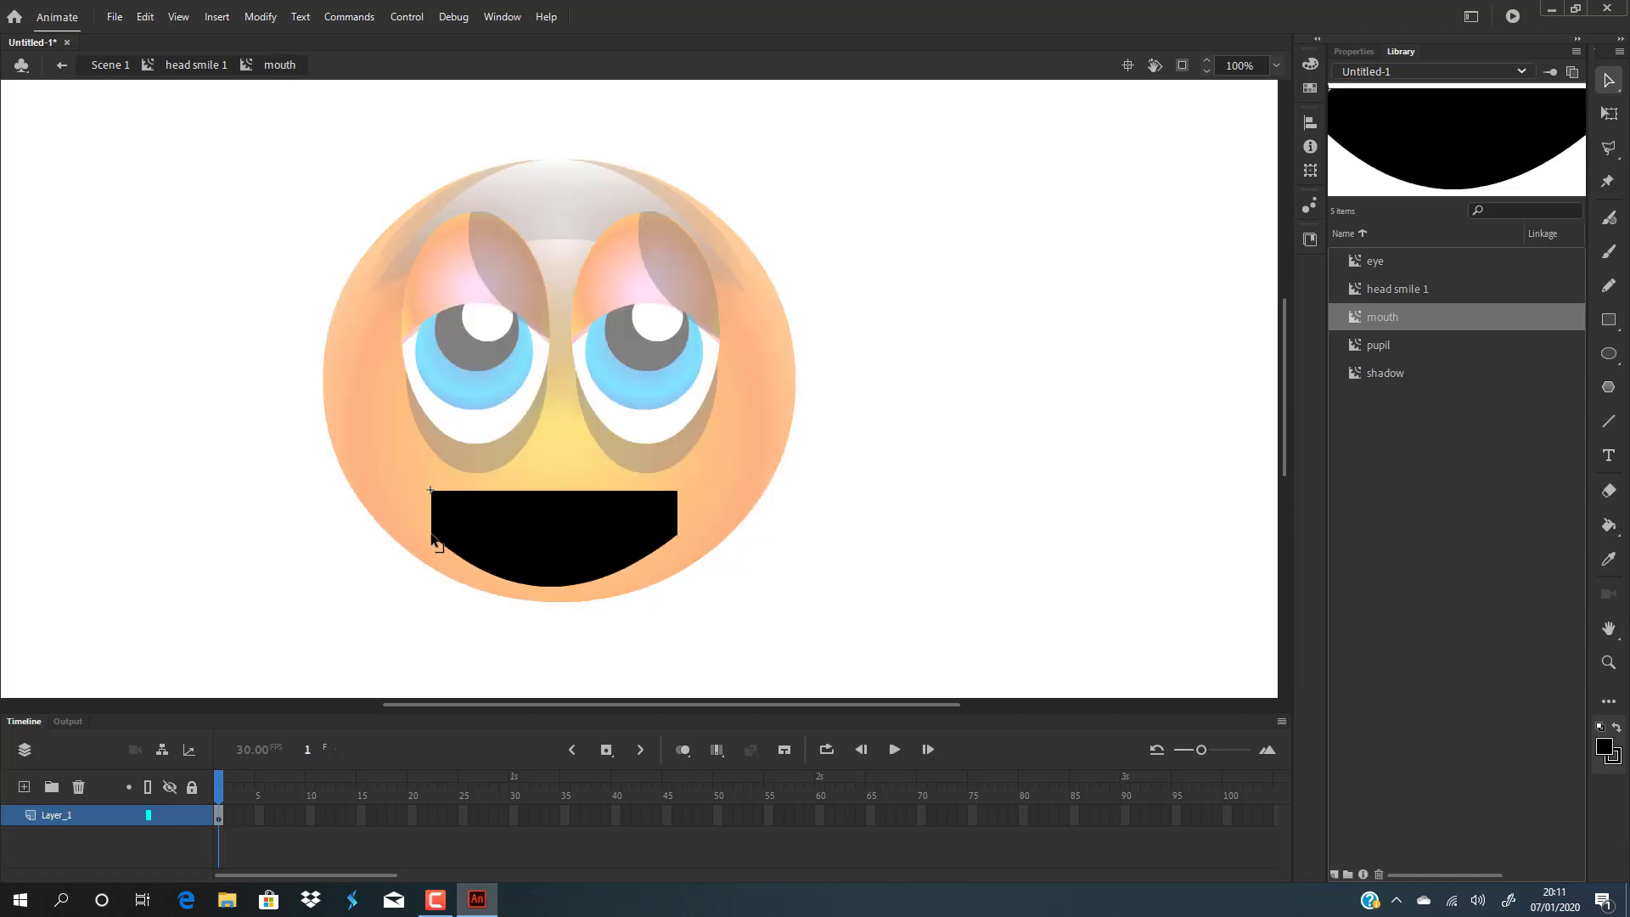
{"action": "left_click_drag", "start_coordinate": [433, 540], "coordinate": [431, 490]}
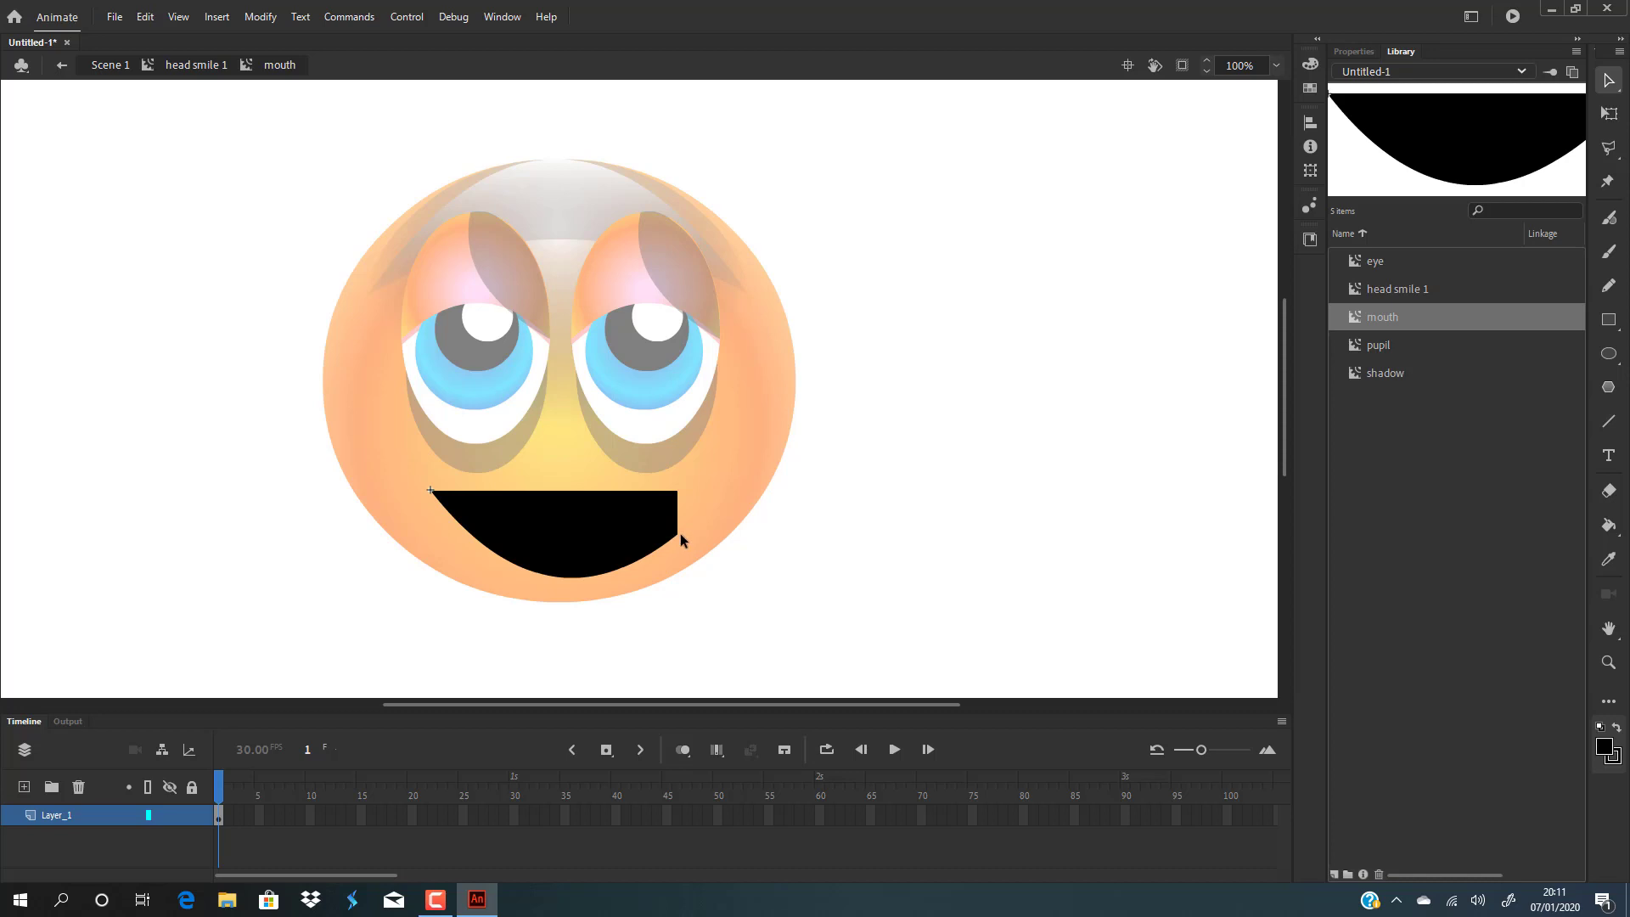
{"action": "left_click_drag", "start_coordinate": [676, 533], "coordinate": [677, 491]}
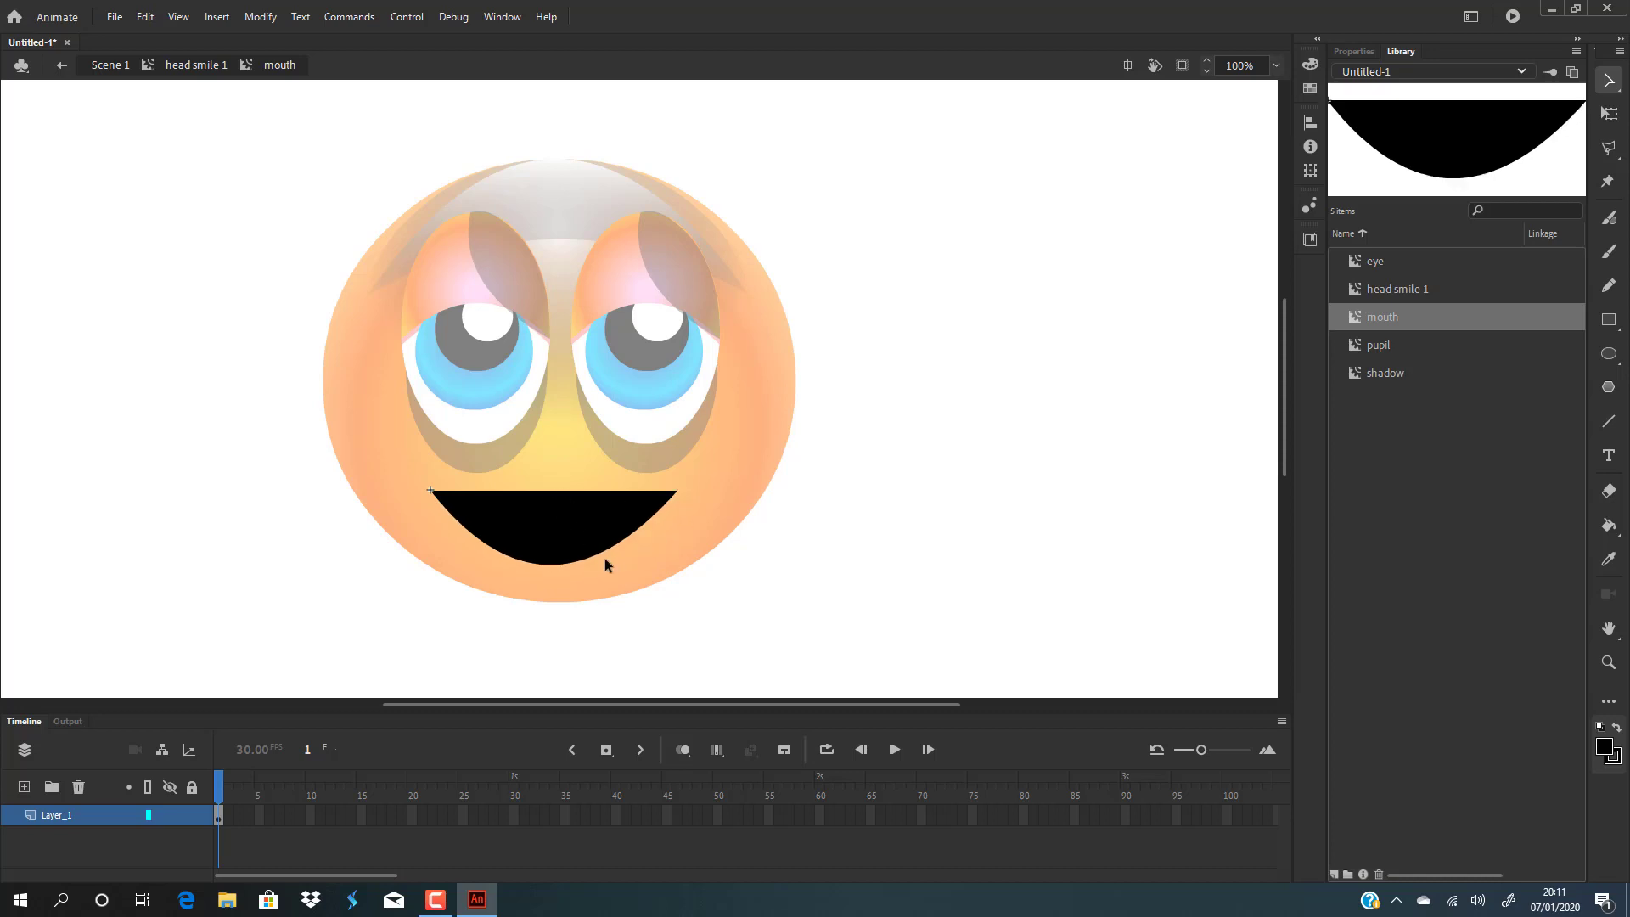
{"action": "left_click_drag", "start_coordinate": [576, 565], "coordinate": [582, 584]}
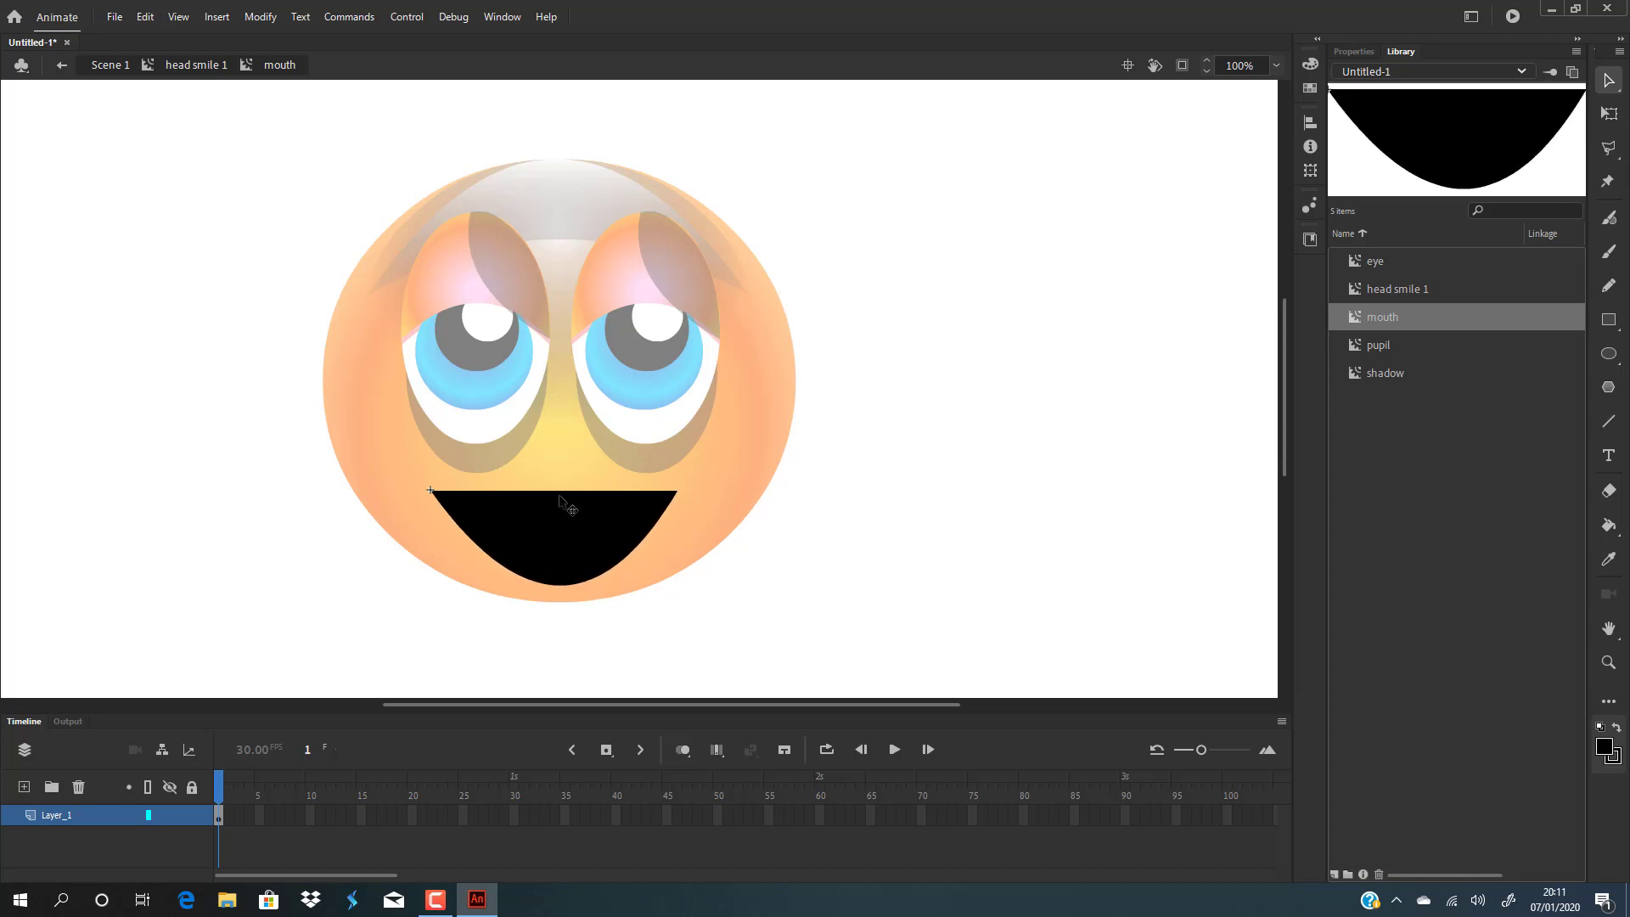
{"action": "left_click_drag", "start_coordinate": [565, 496], "coordinate": [563, 538]}
Delete the leftover outline stroke beneath the mouth shape.
{"action": "left_click", "coordinate": [581, 532]}
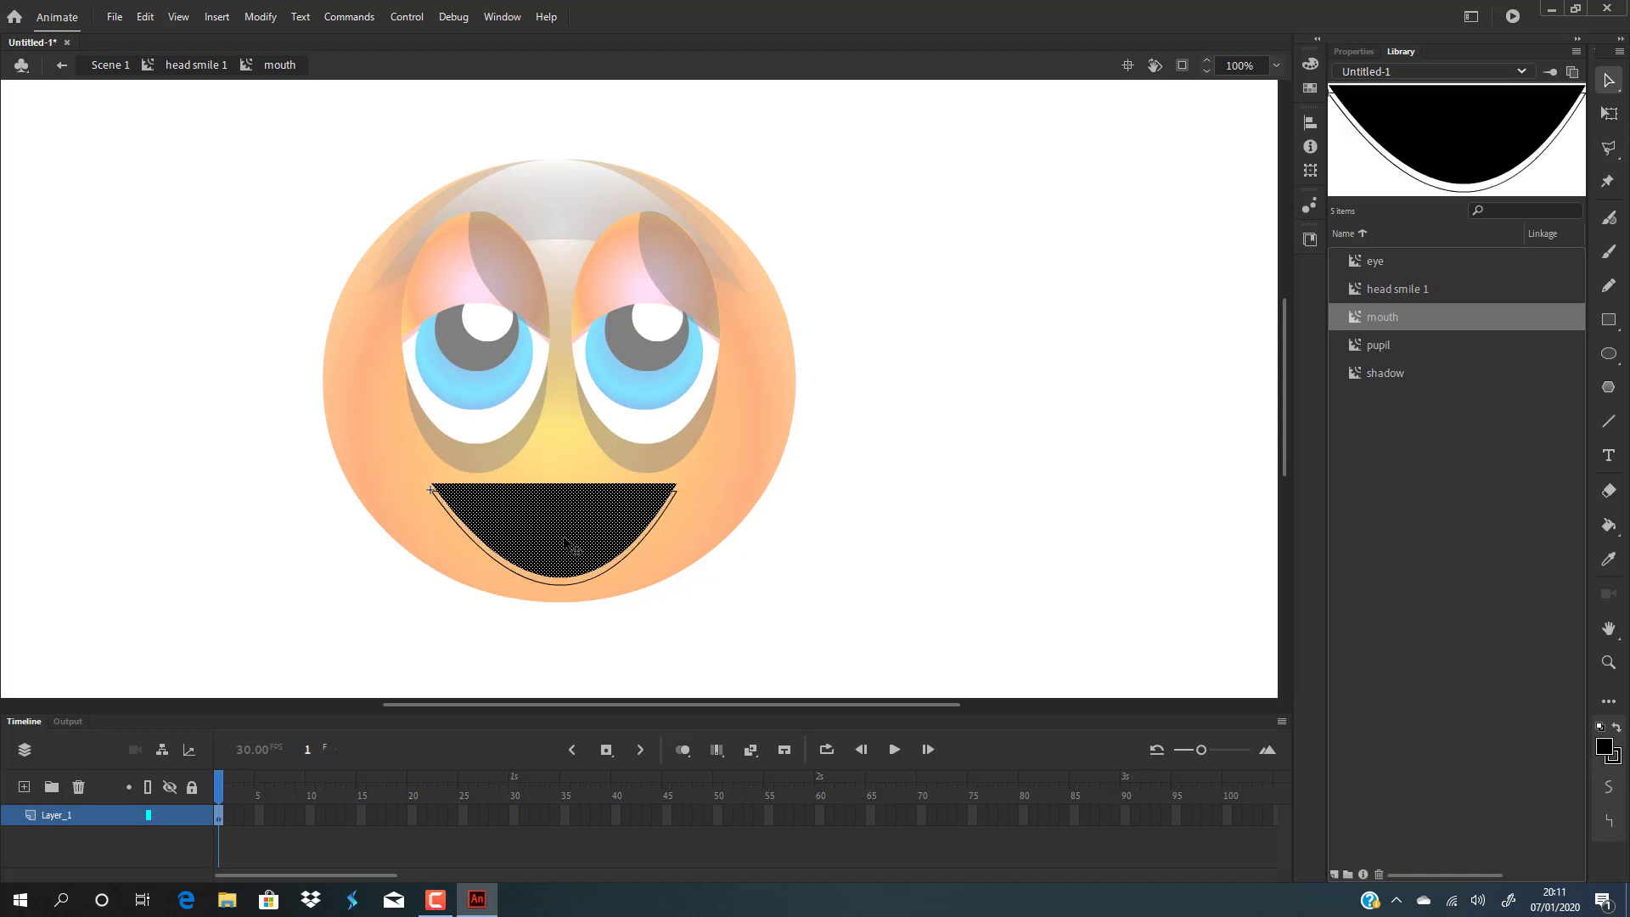
{"action": "left_click", "coordinate": [619, 562]}
{"action": "key", "text": "Delete"}
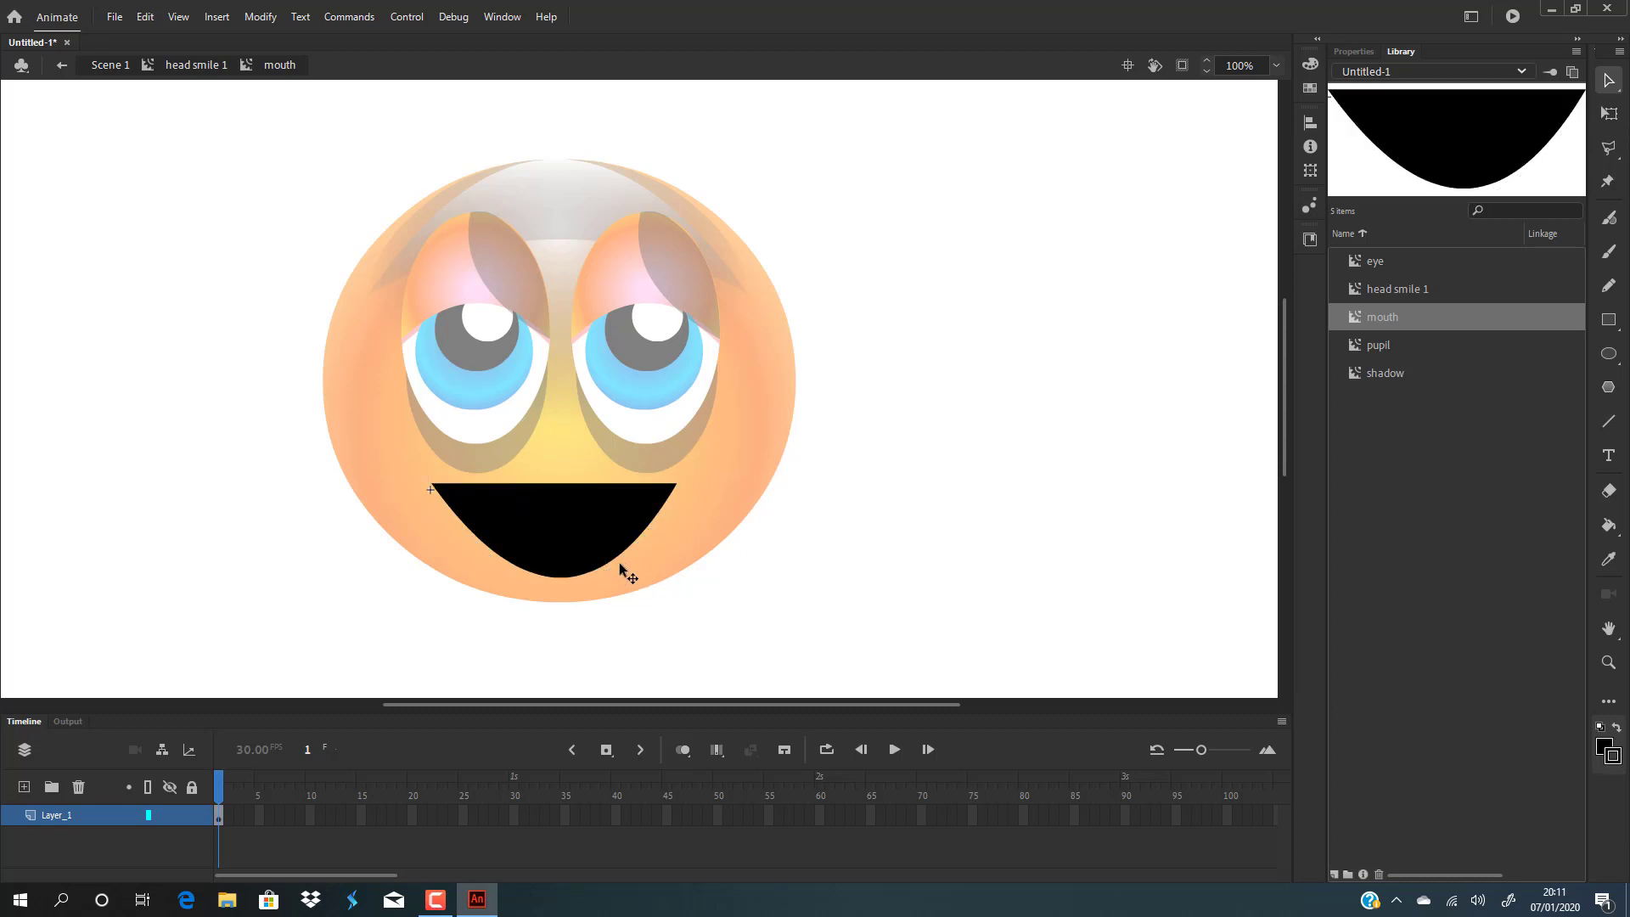
On a new layer, draw a white rectangle across the upper part of the mouth for the teeth.
{"action": "left_click", "coordinate": [25, 787]}
{"action": "left_click", "coordinate": [1609, 319]}
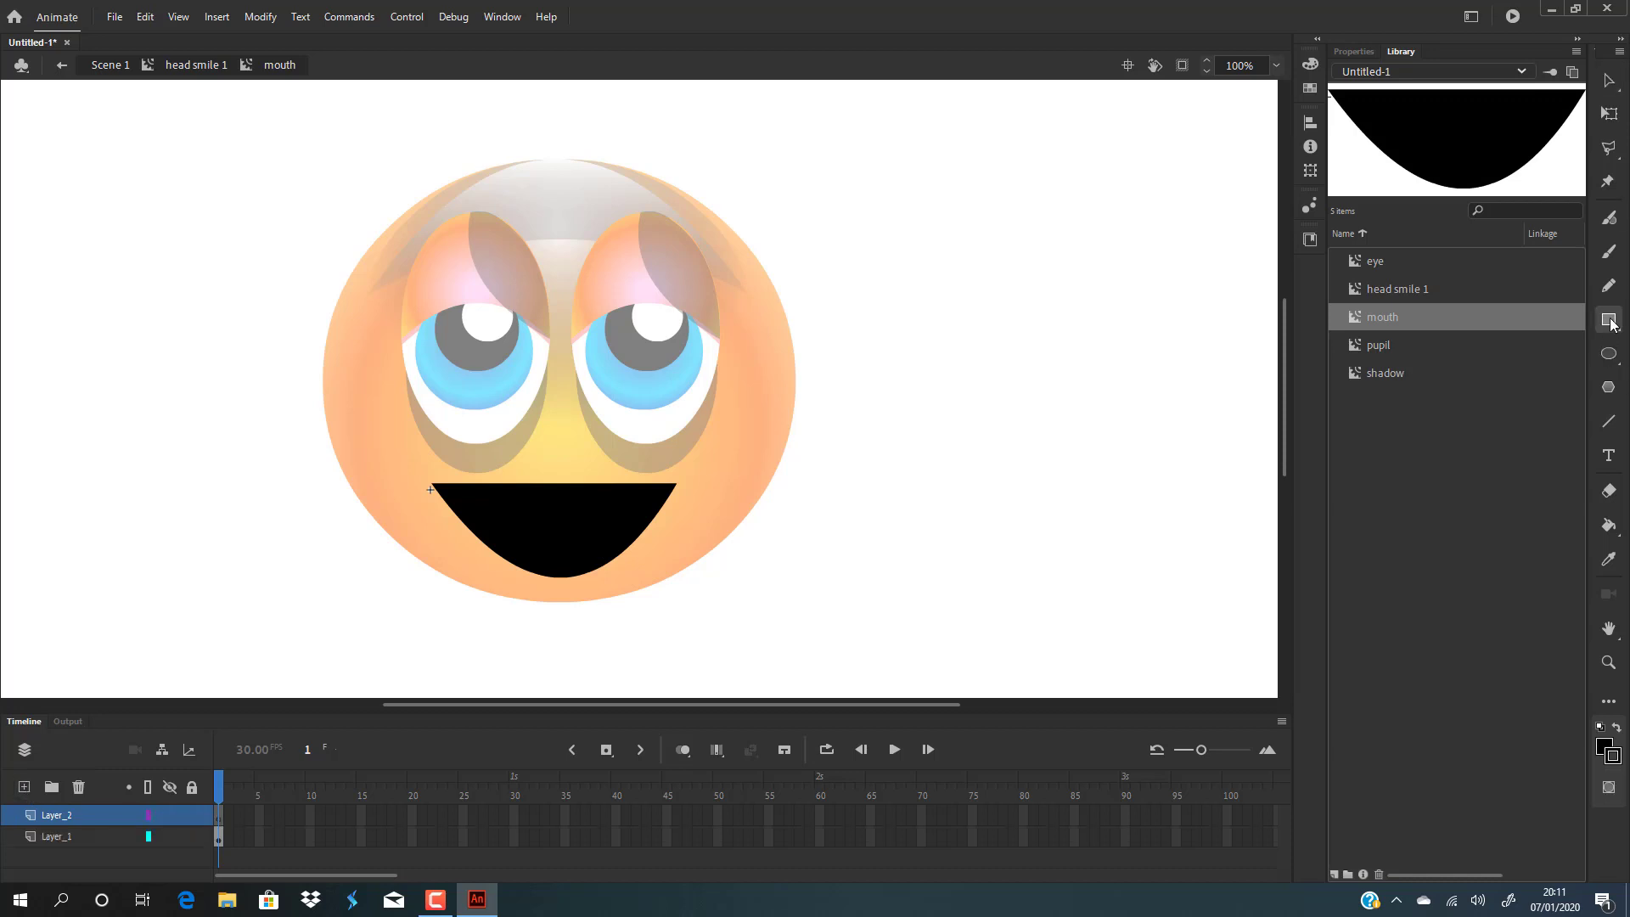
{"action": "left_click", "coordinate": [1313, 63]}
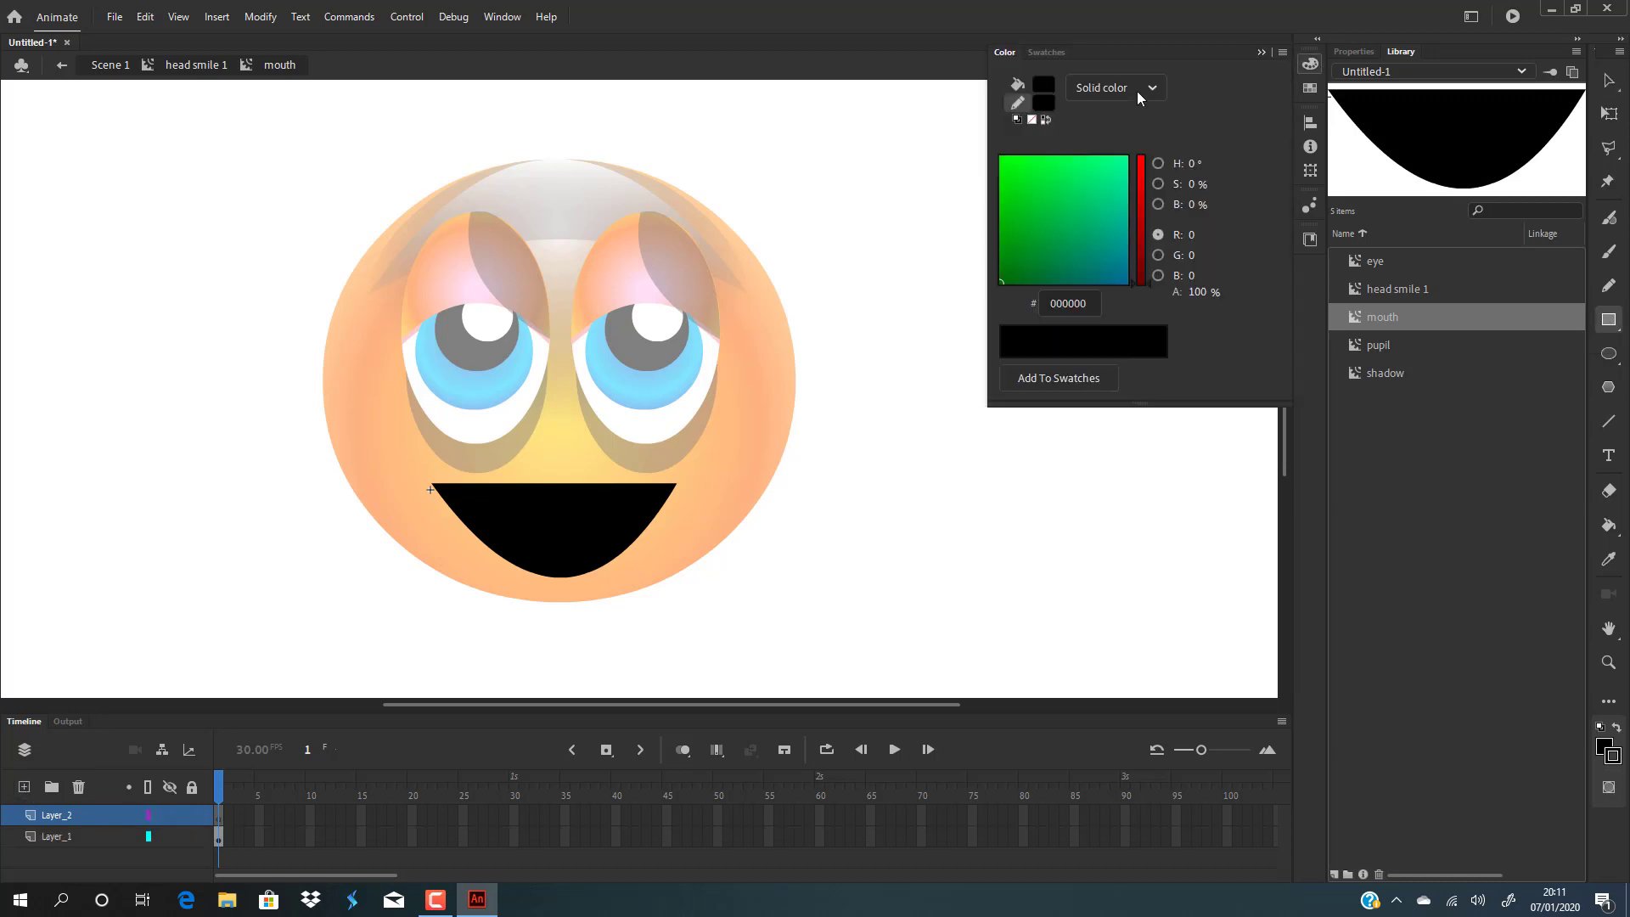
{"action": "left_click", "coordinate": [1045, 84]}
{"action": "left_click", "coordinate": [1110, 195]}
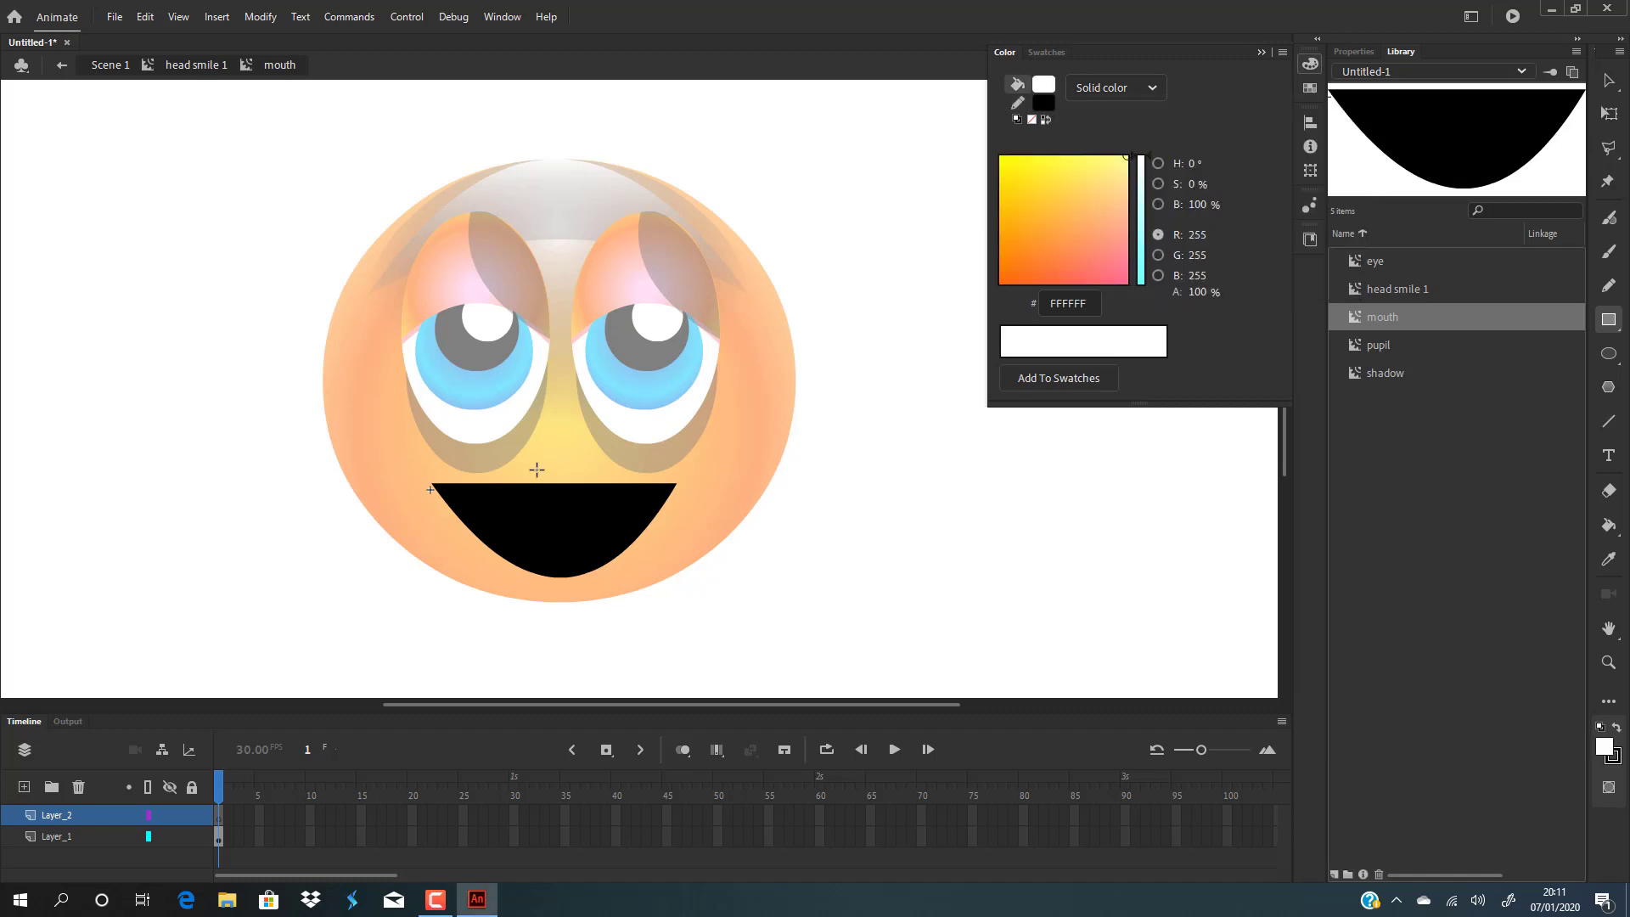
{"action": "left_click_drag", "start_coordinate": [485, 497], "coordinate": [634, 521]}
{"action": "left_click", "coordinate": [1610, 81]}
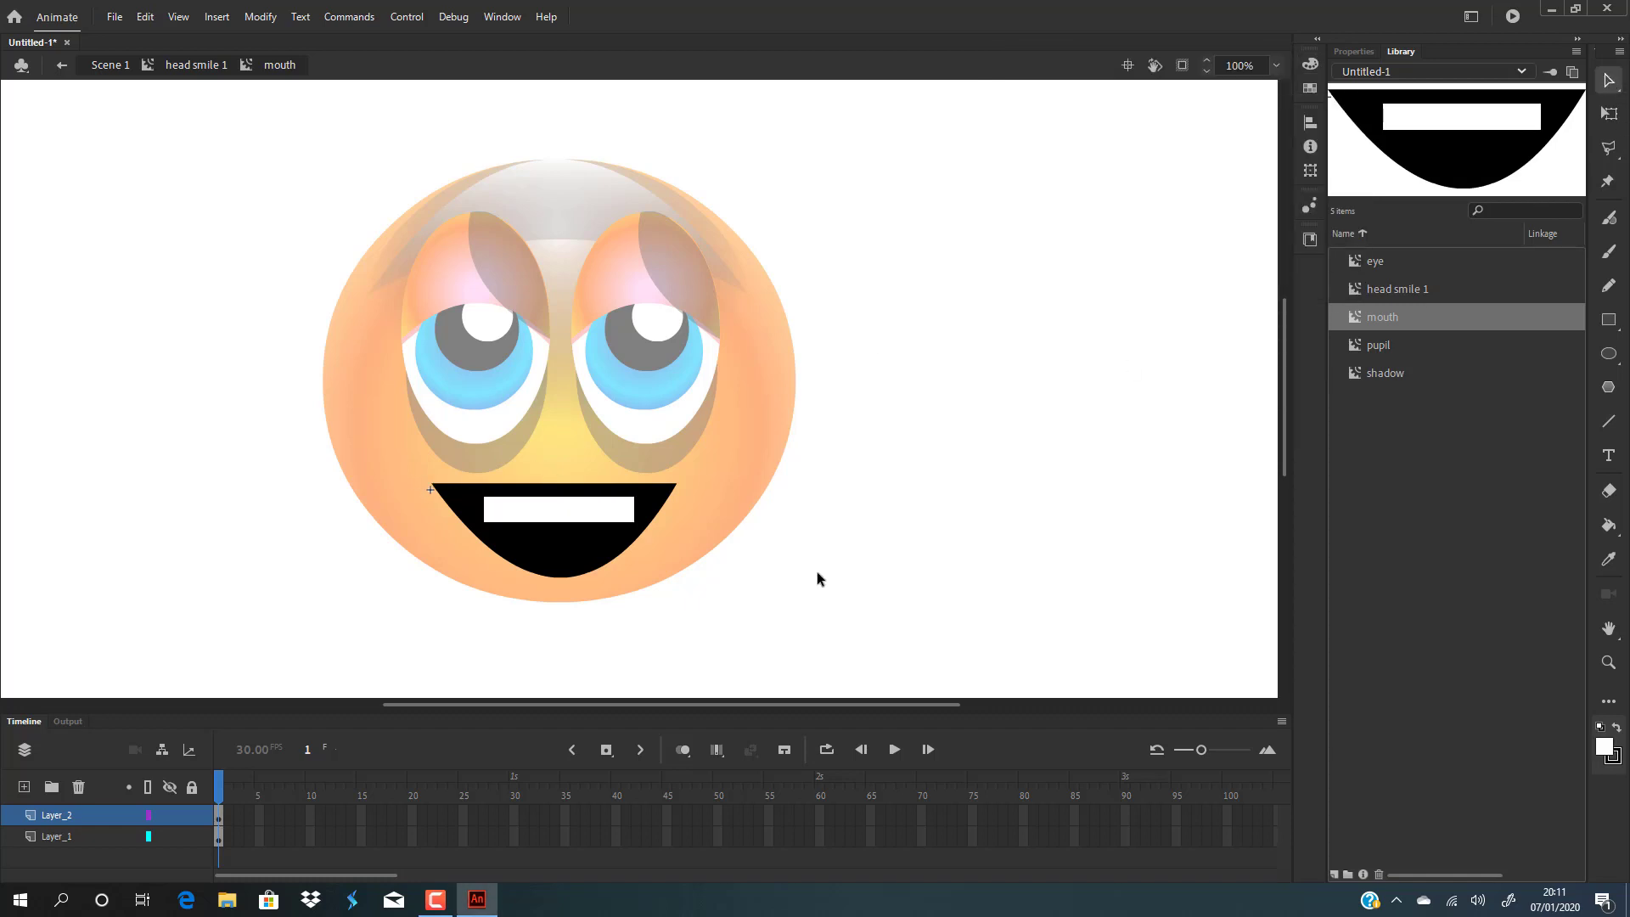
Stretch the teeth's top corners outward to meet the mouth's upper corners.
{"action": "left_click_drag", "start_coordinate": [484, 498], "coordinate": [447, 486]}
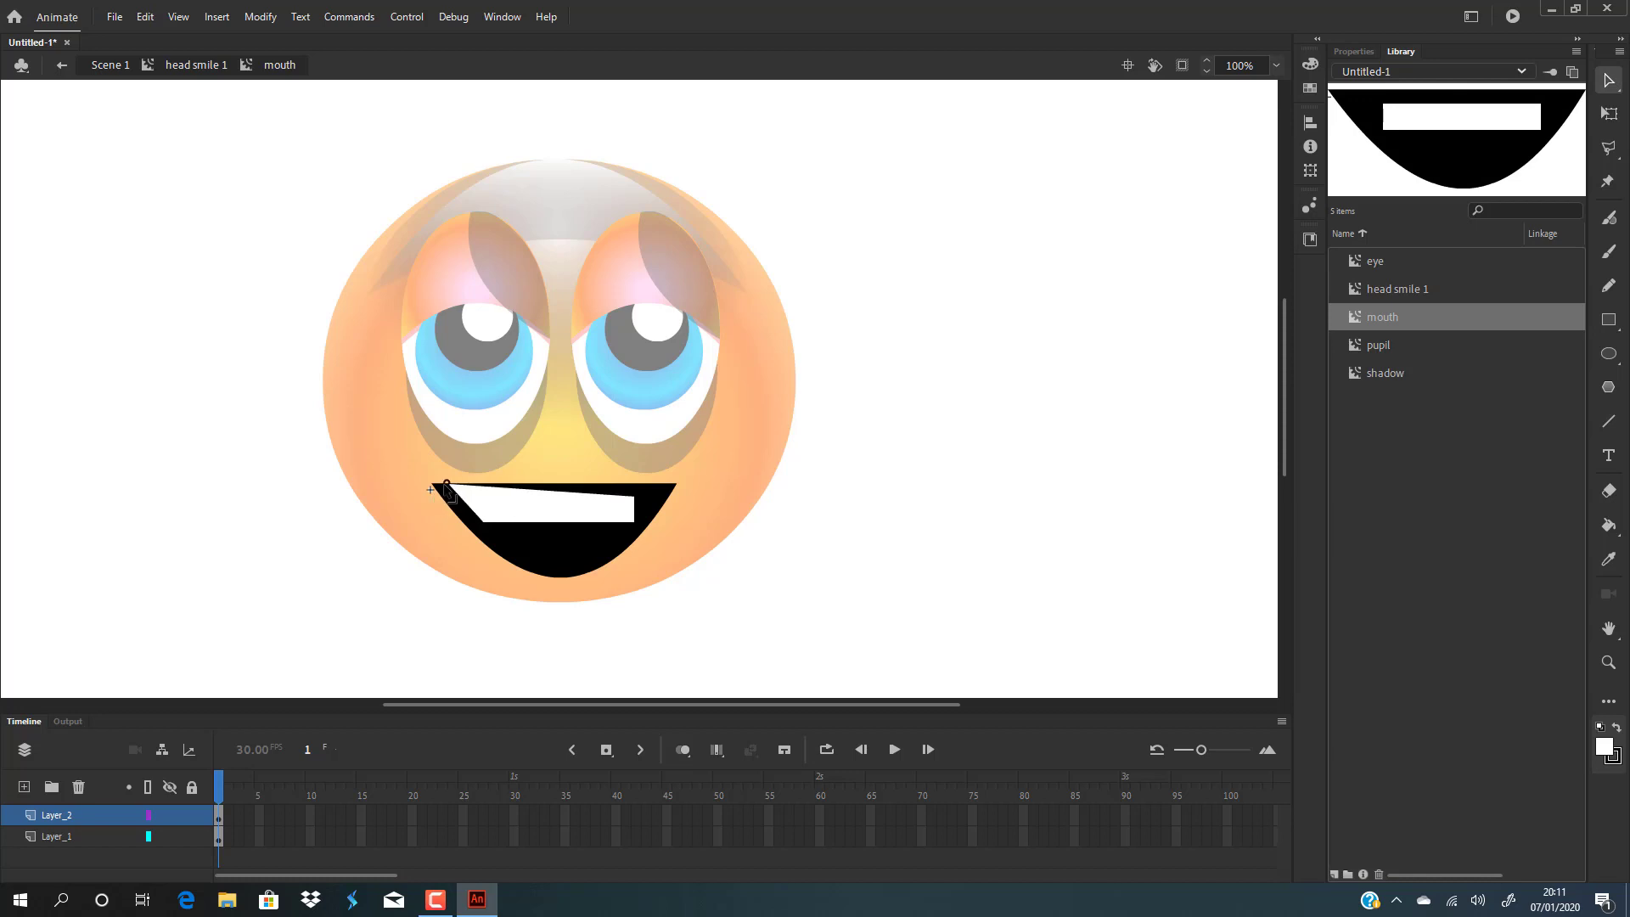
{"action": "left_click_drag", "start_coordinate": [634, 498], "coordinate": [664, 493]}
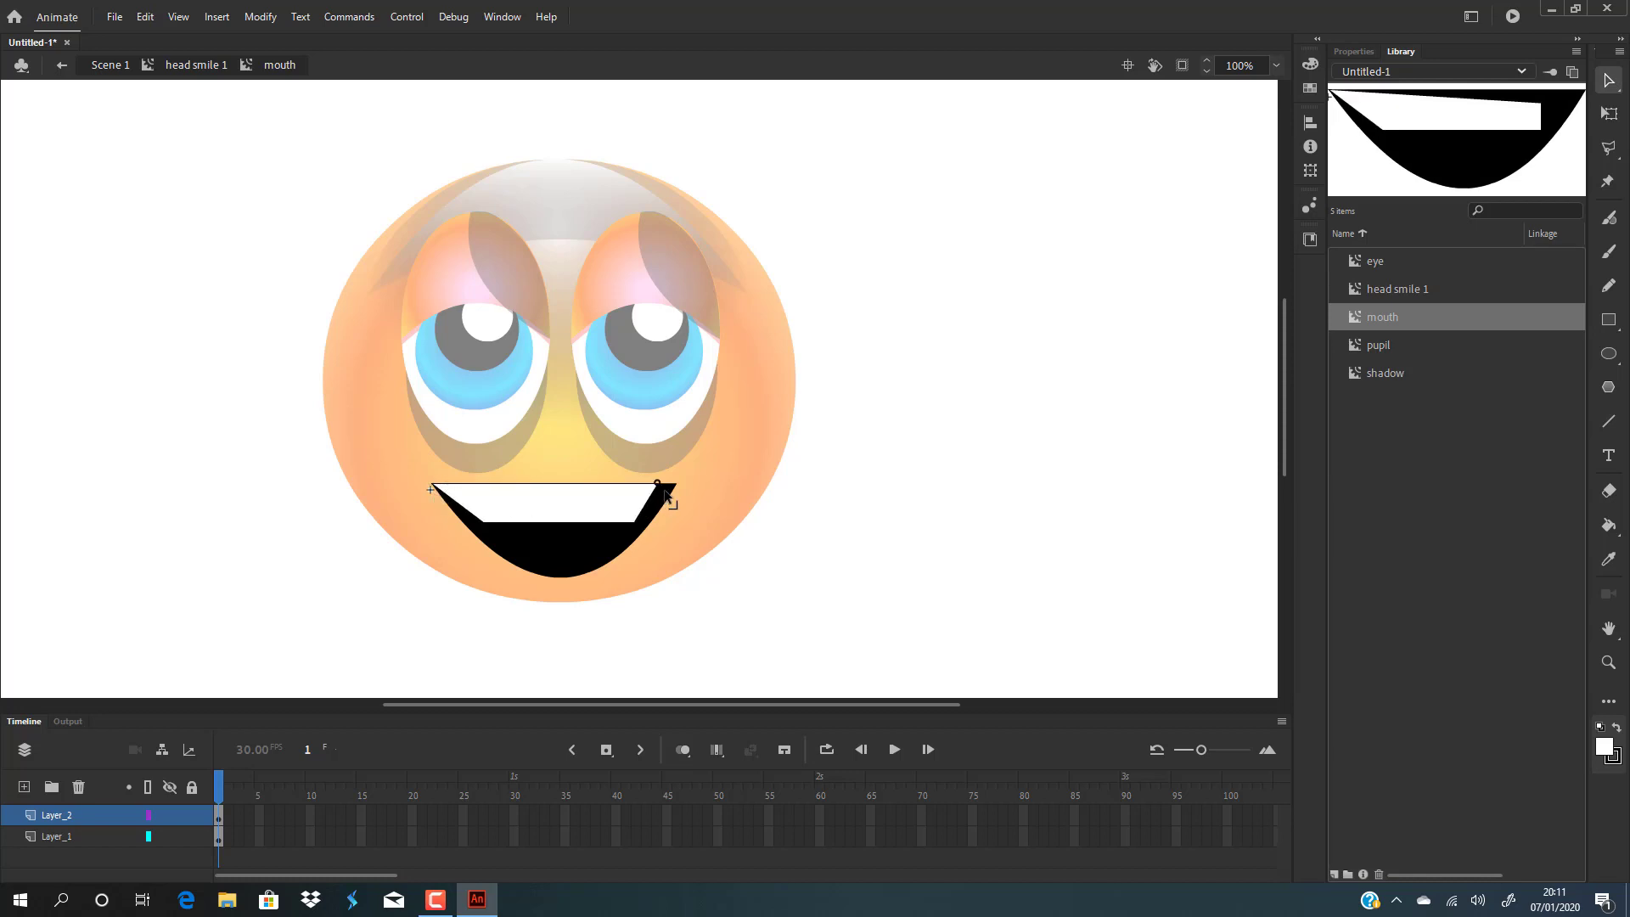
{"action": "left_click", "coordinate": [642, 530]}
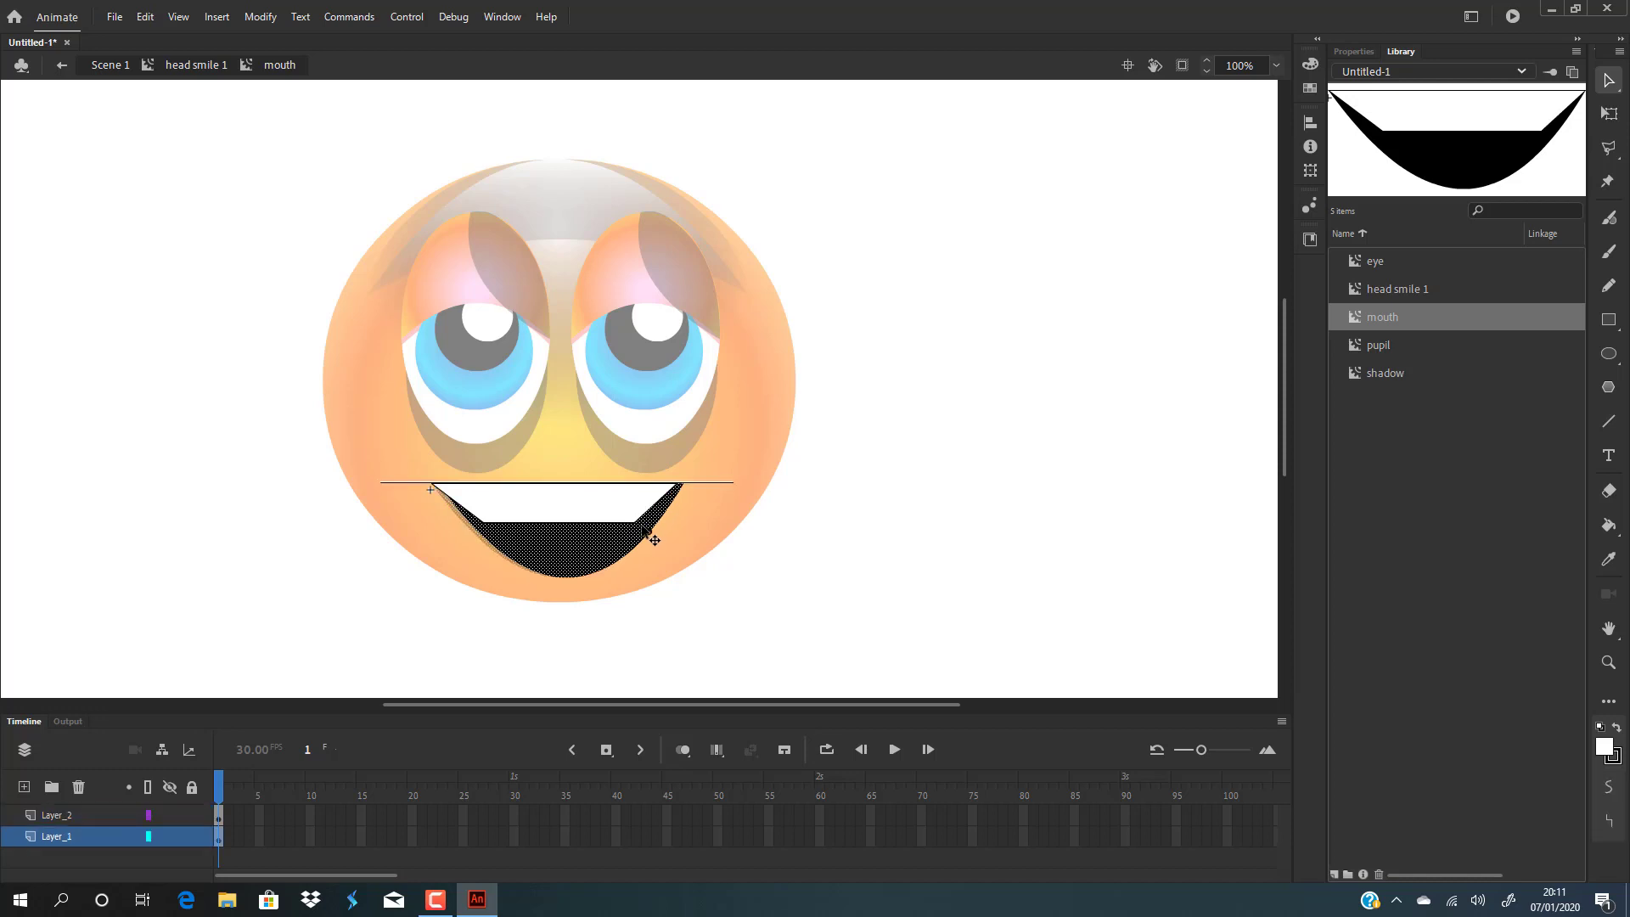
{"action": "left_click_drag", "start_coordinate": [640, 525], "coordinate": [641, 524]}
{"action": "key", "text": "ctrl+z"}
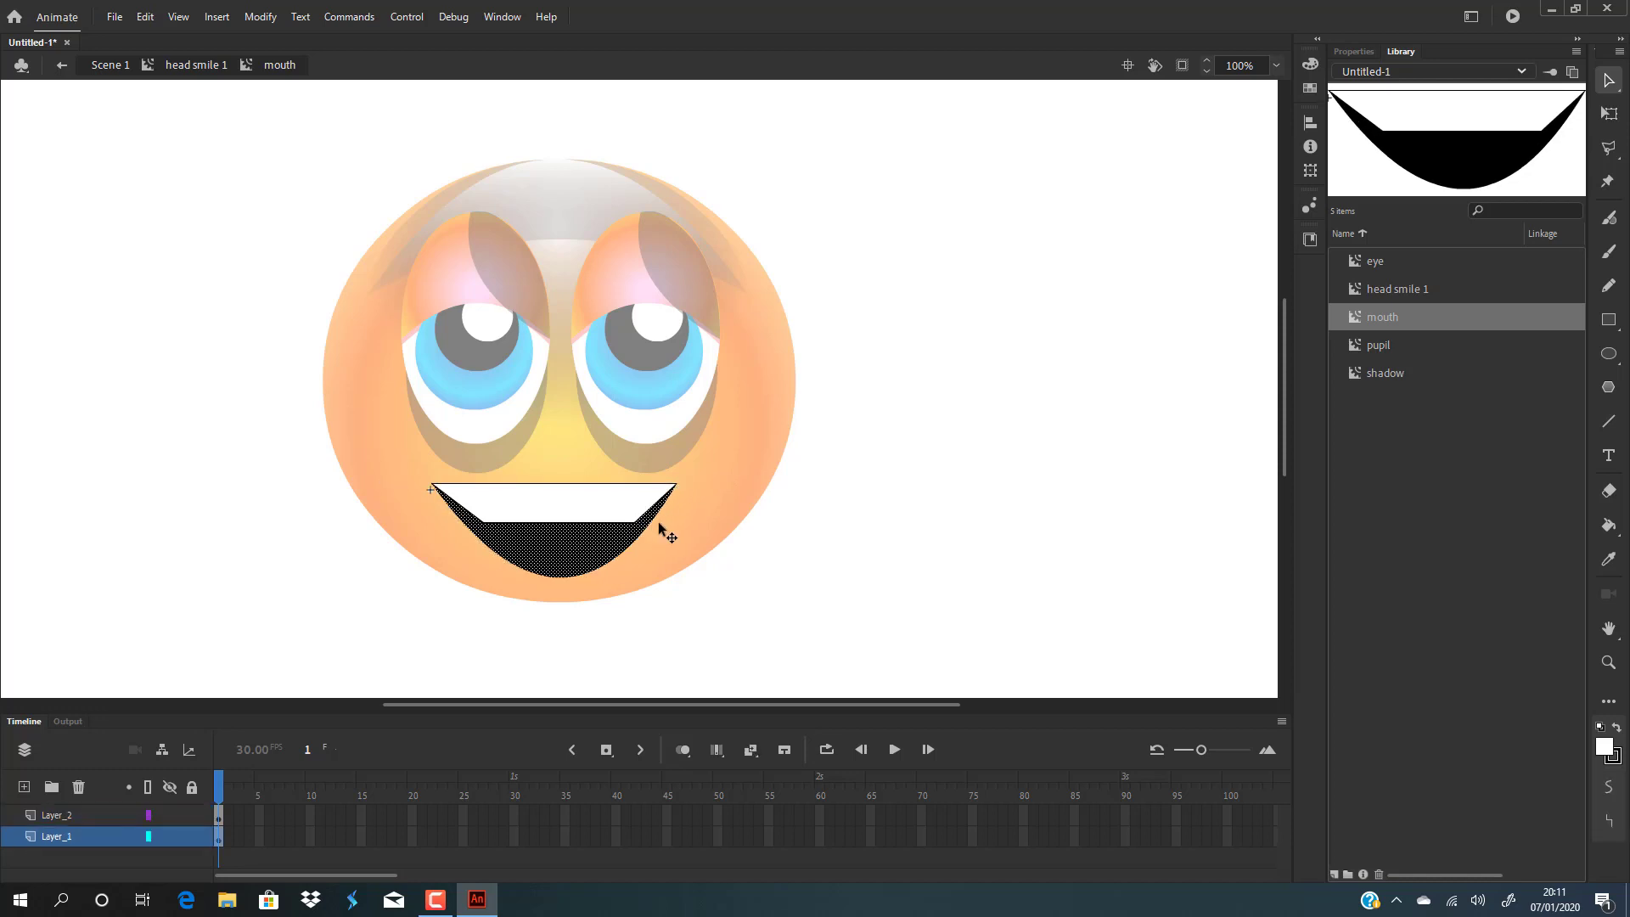
{"action": "left_click", "coordinate": [1047, 509]}
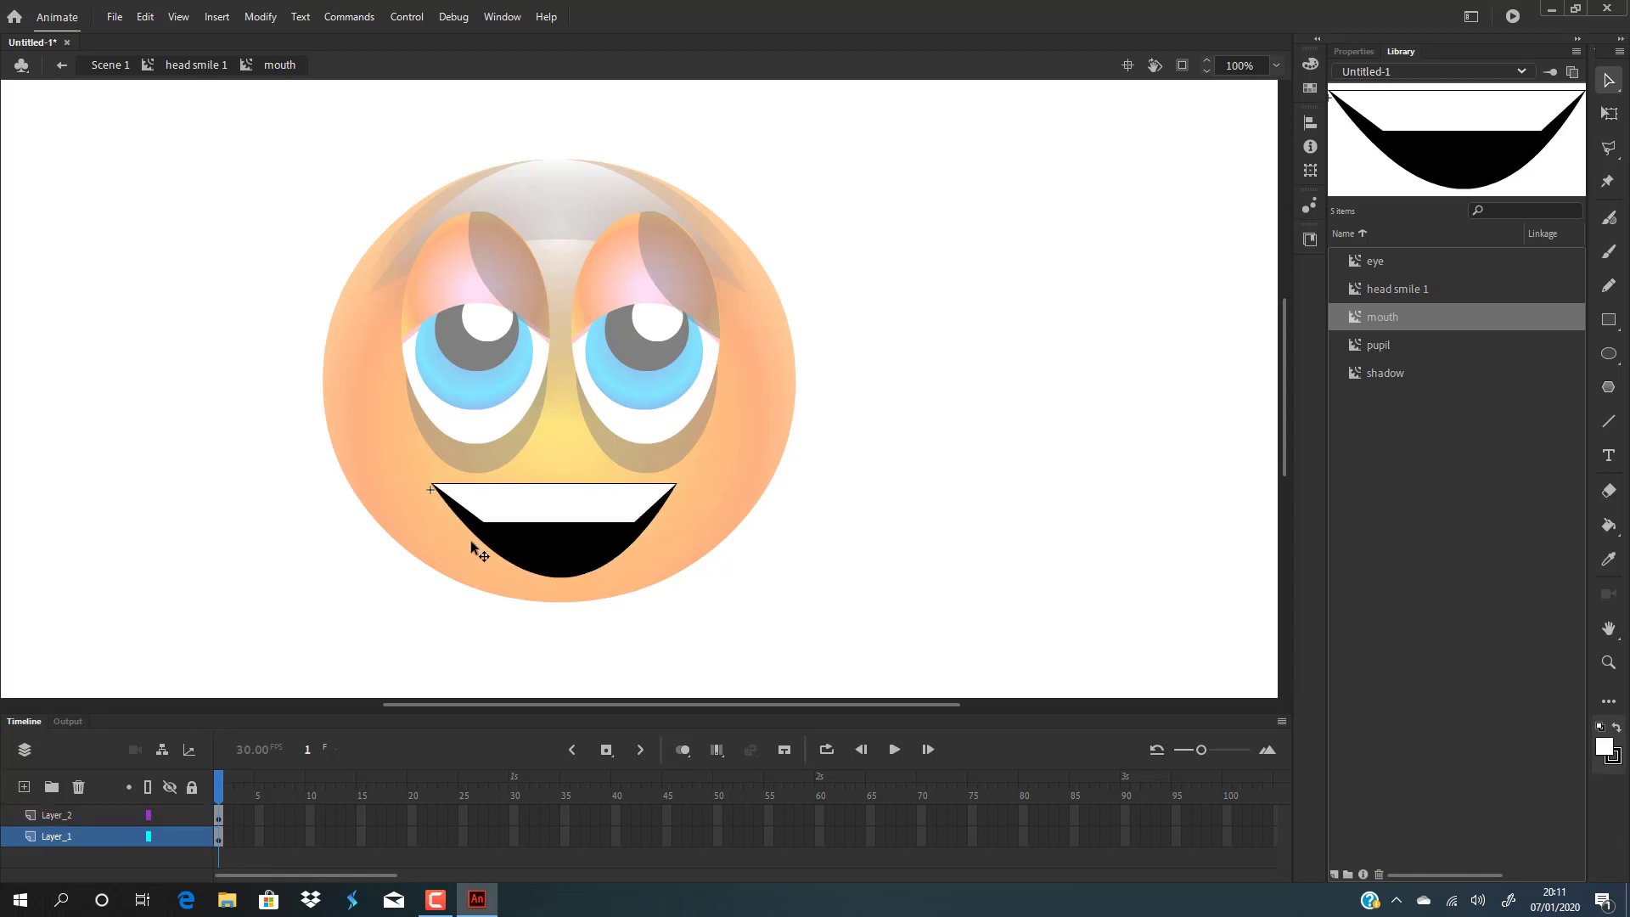
{"action": "left_click_drag", "start_coordinate": [484, 522], "coordinate": [468, 528]}
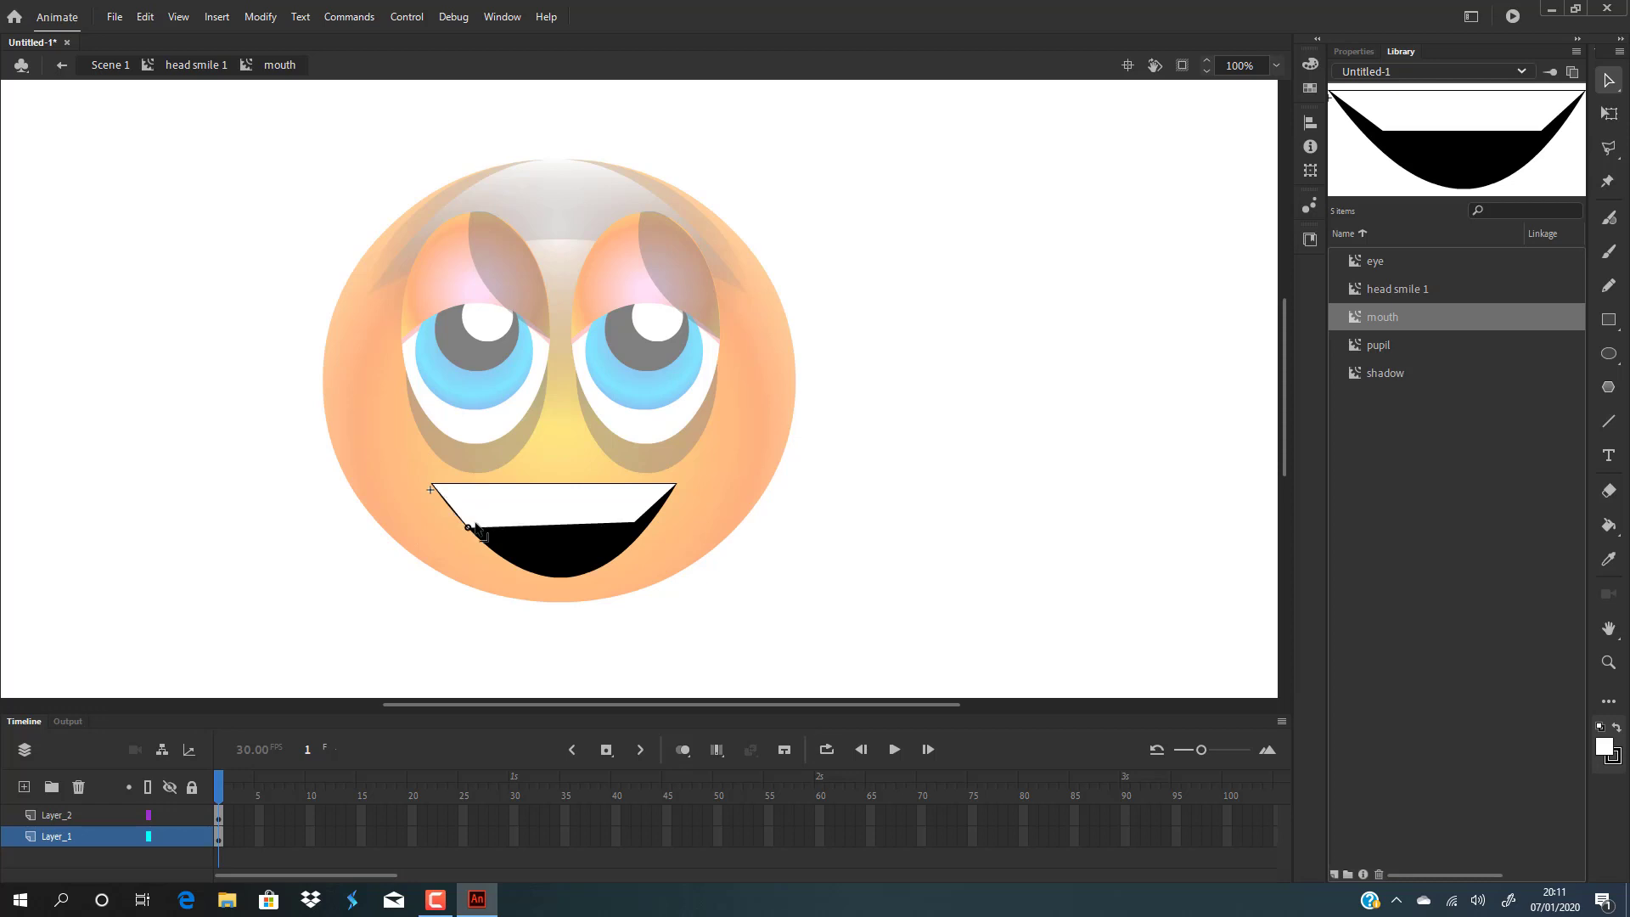
{"action": "left_click_drag", "start_coordinate": [633, 522], "coordinate": [583, 521]}
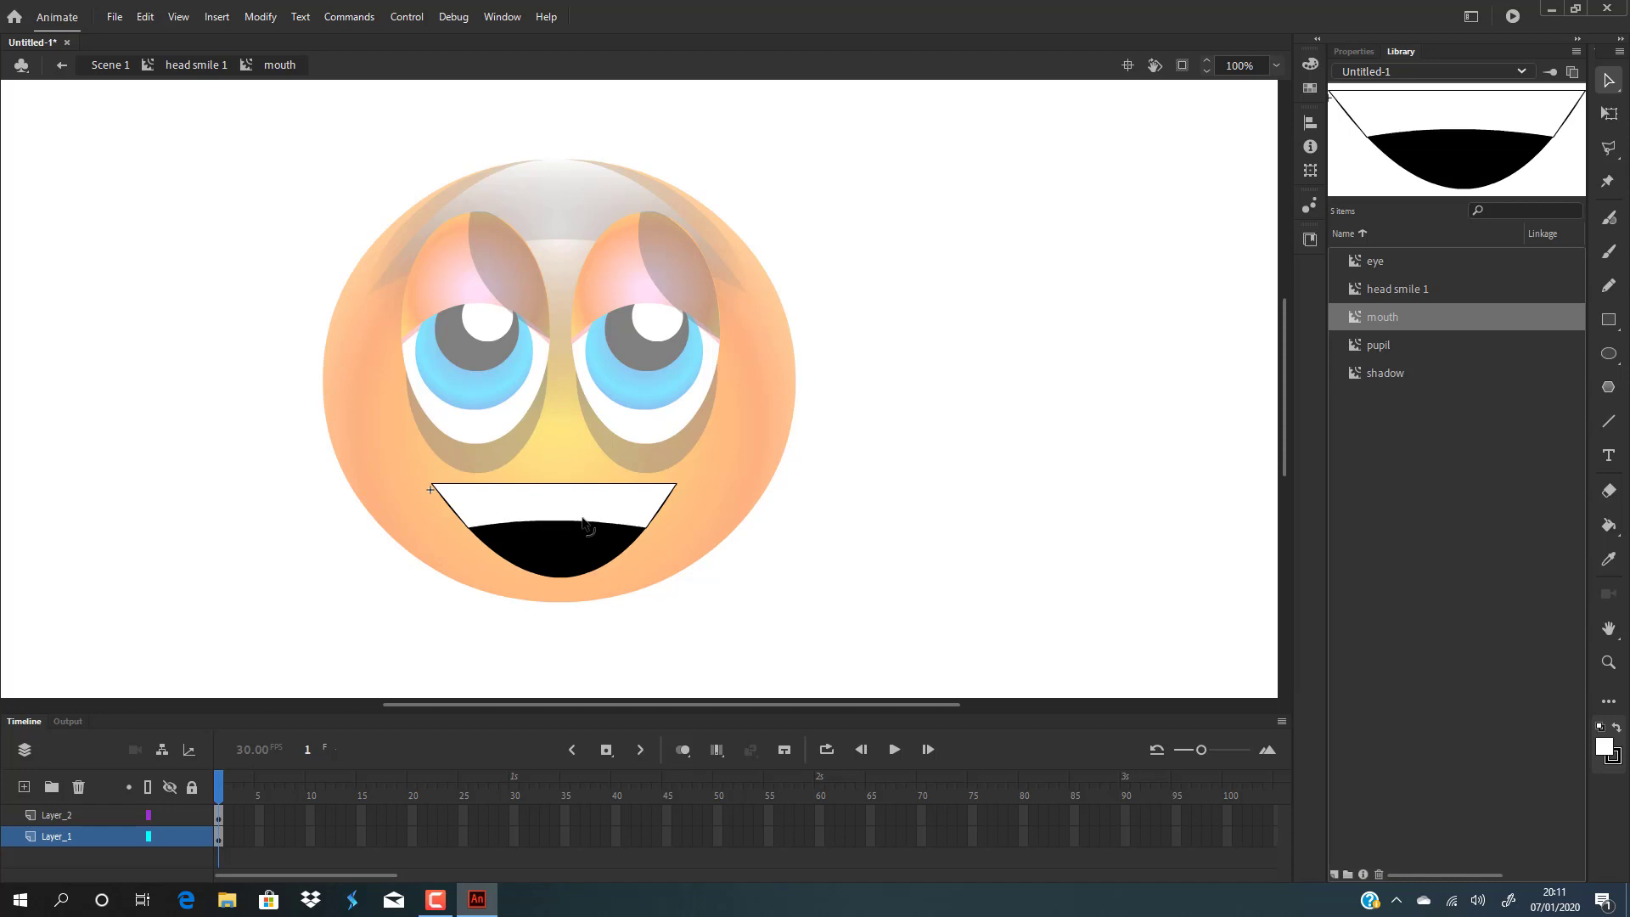
{"action": "key", "text": "ctrl+z"}
{"action": "key", "text": "ctrl+z"}
{"action": "key", "text": "ctrl+z"}
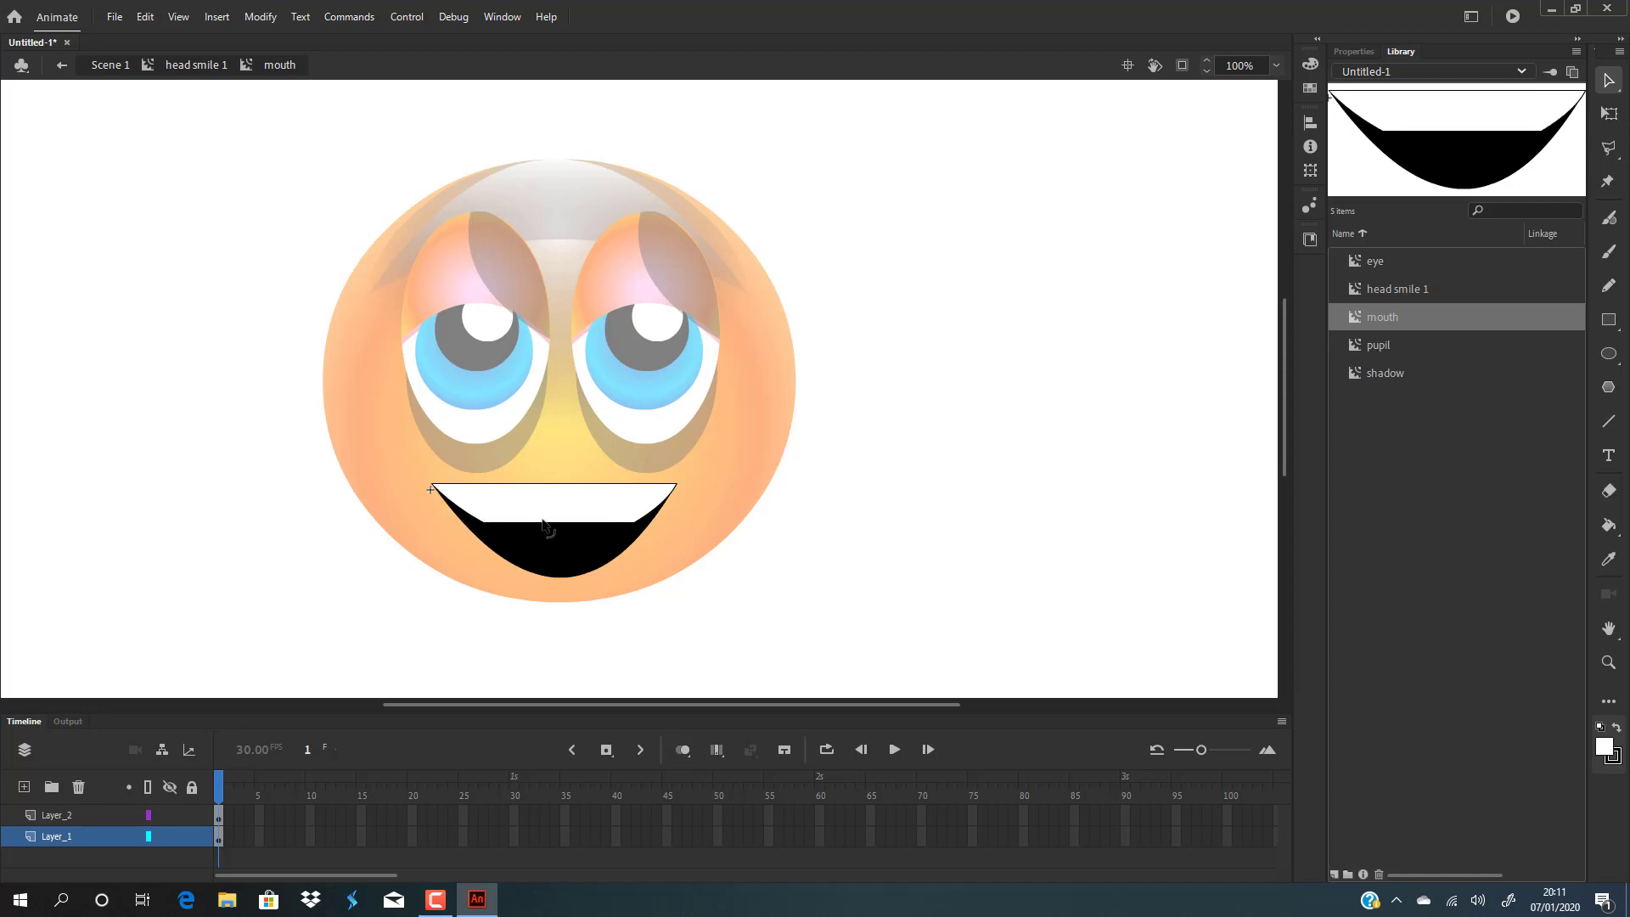
Pull a point on the teeth's lower edge up into a peak, reshaping the dark mouth area.
{"action": "left_click_drag", "start_coordinate": [544, 526], "coordinate": [657, 509]}
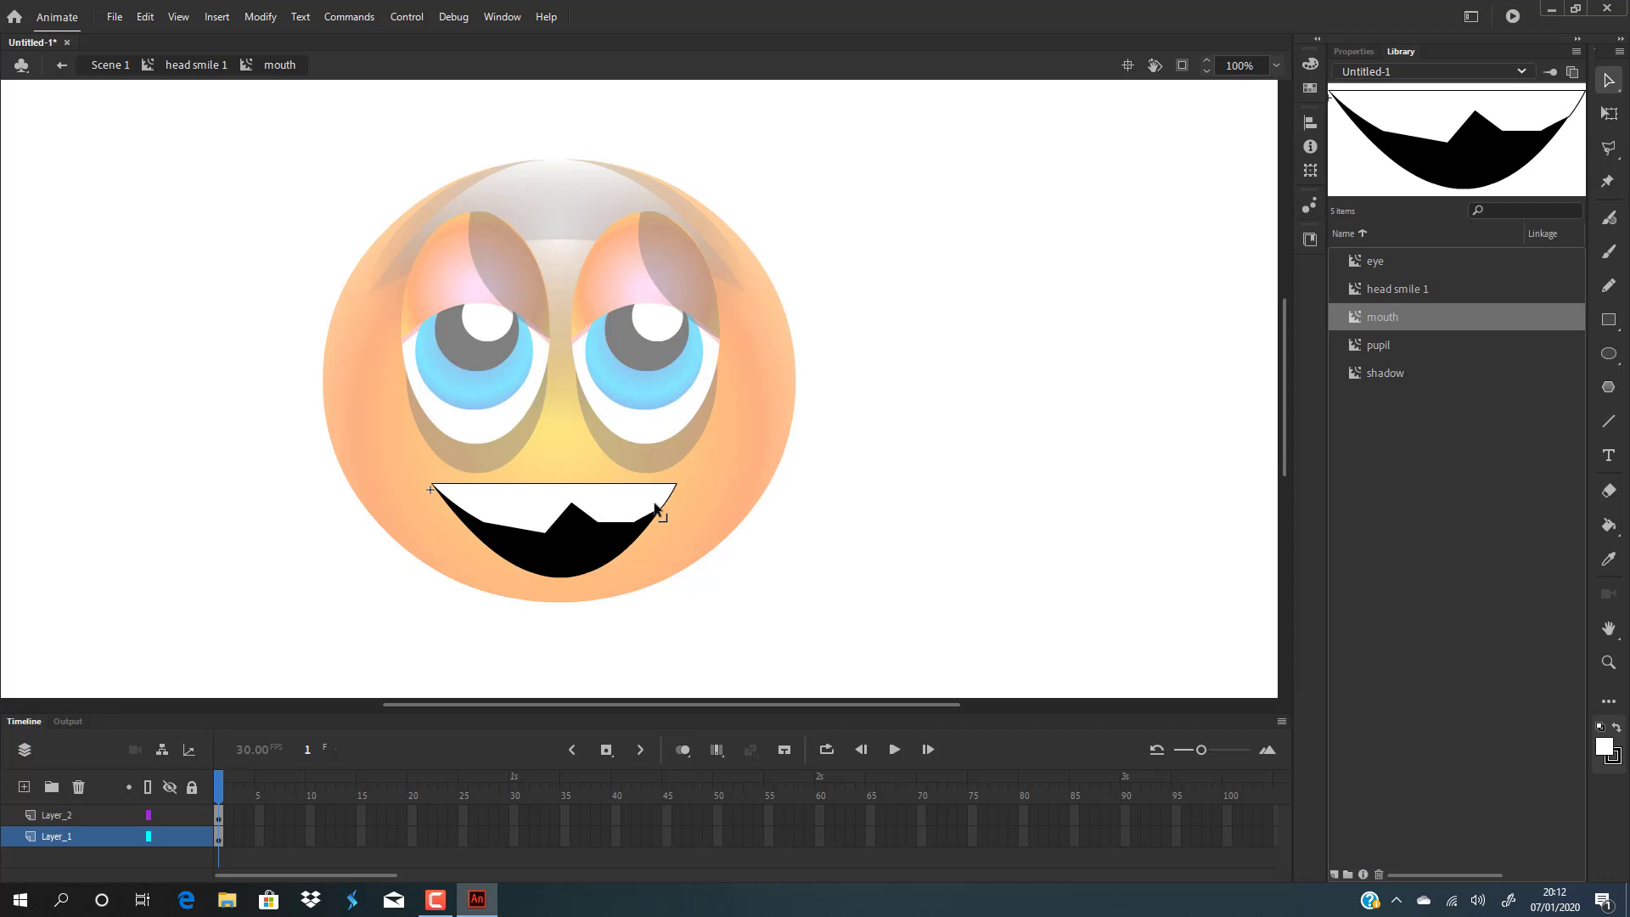
{"action": "left_click", "coordinate": [587, 539]}
{"action": "left_click_drag", "start_coordinate": [588, 539], "coordinate": [605, 541]}
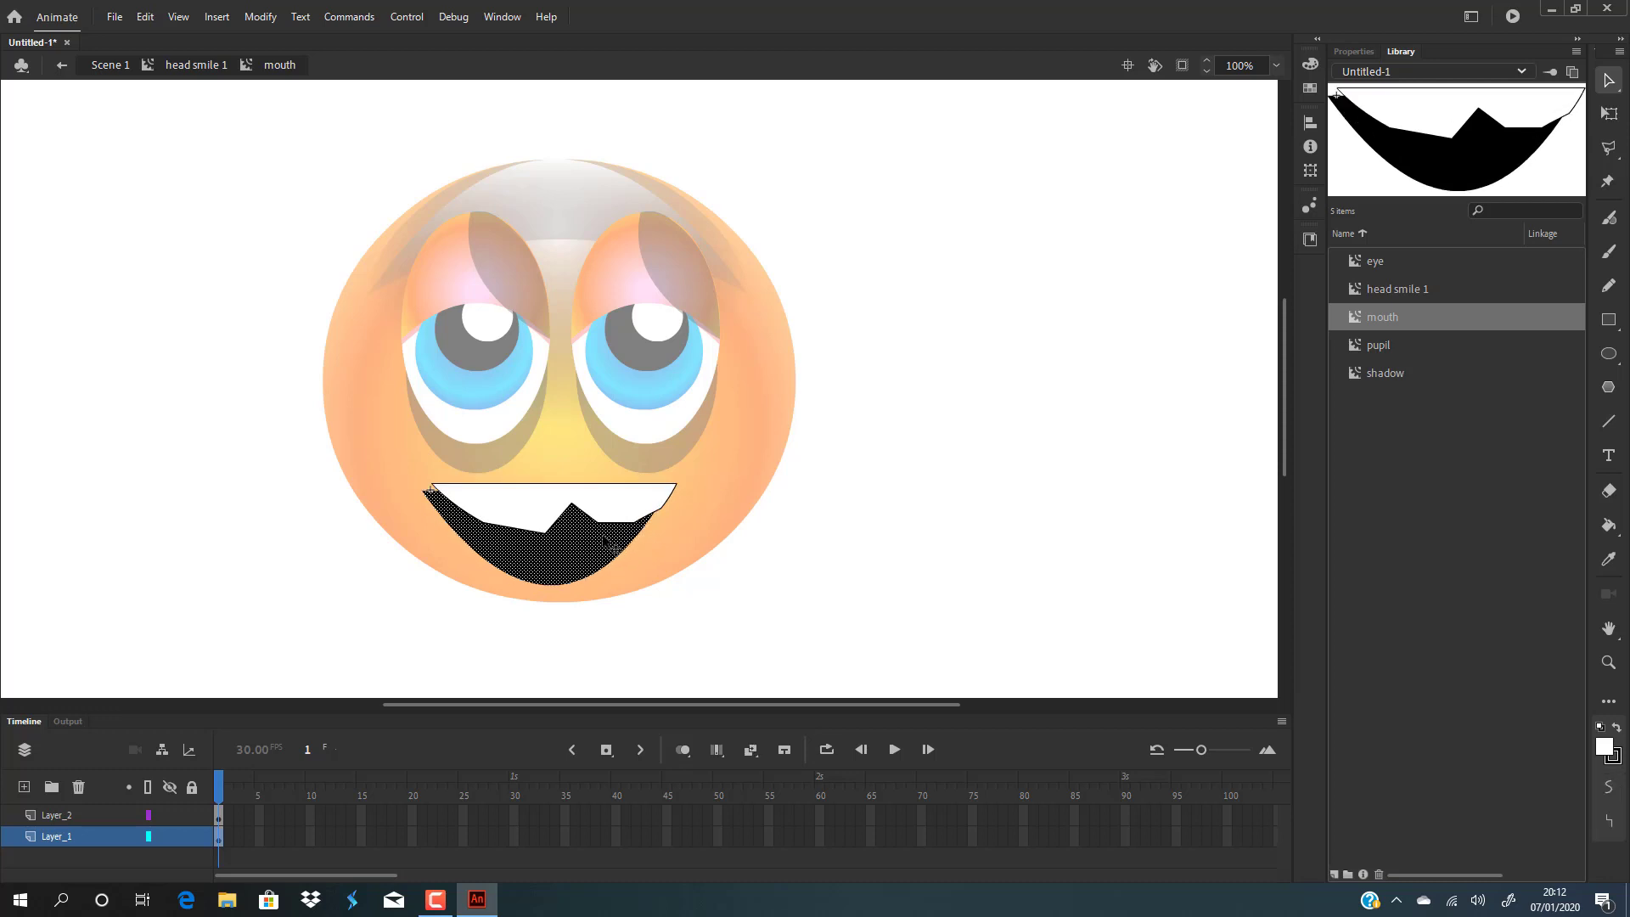
{"action": "key", "text": "ctrl+z"}
{"action": "left_click", "coordinate": [1015, 495]}
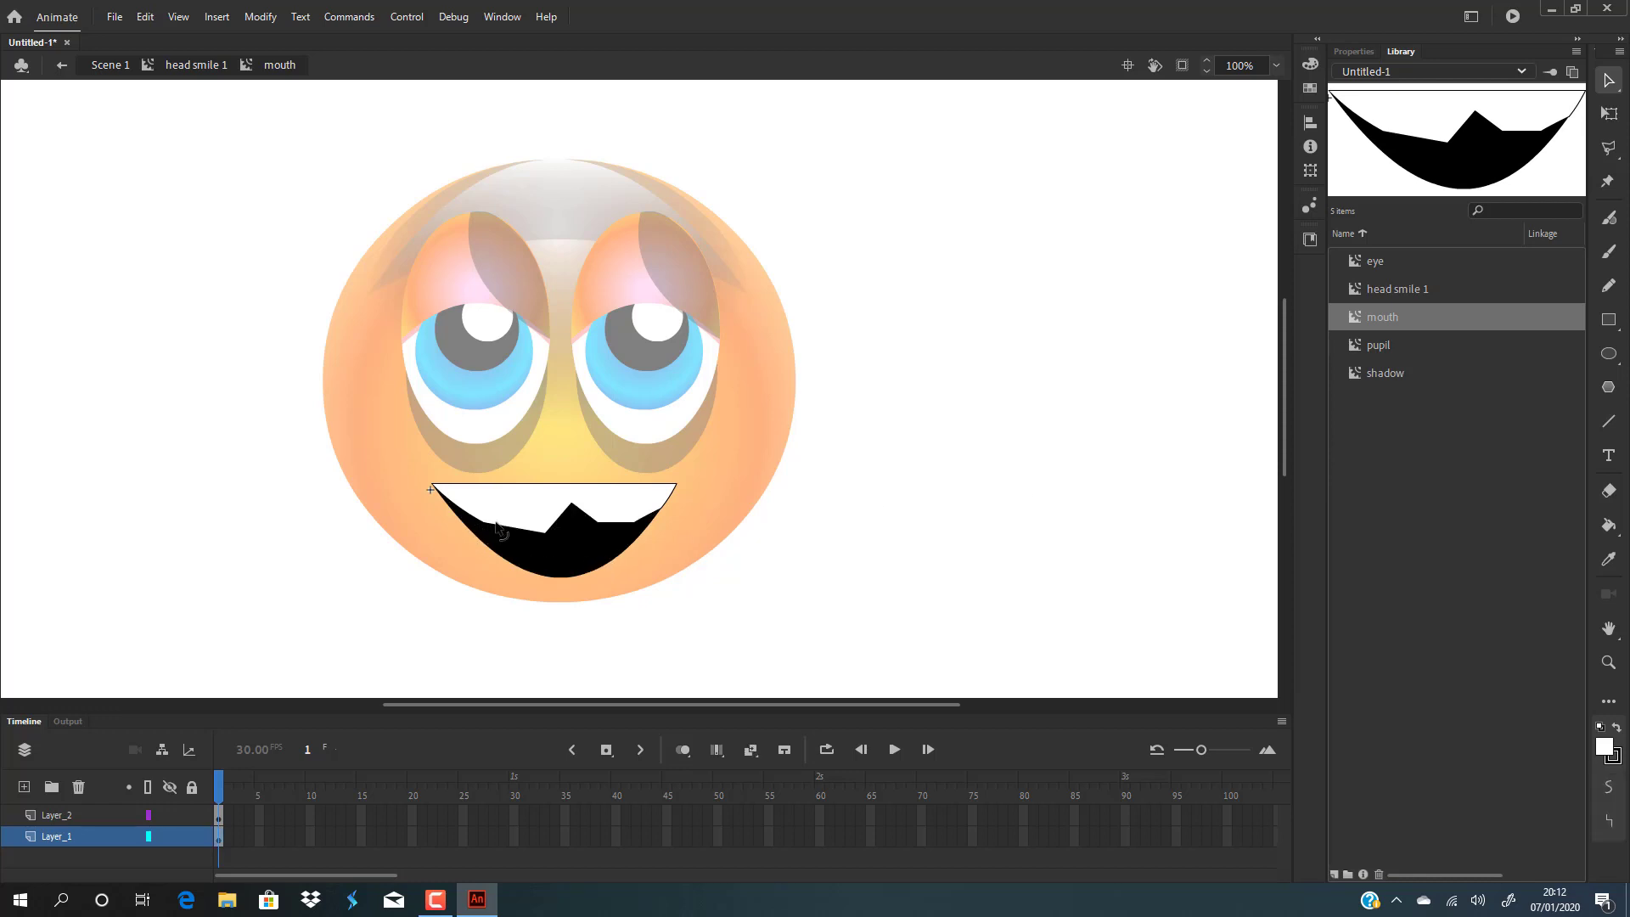
Undo the teeth peak and pull several points of the teeth's lower edge up into jagged tooth shapes.
{"action": "key", "text": "ctrl+z"}
{"action": "key", "text": "ctrl+z"}
{"action": "key", "text": "ctrl+z"}
{"action": "key", "text": "ctrl+z"}
{"action": "key", "text": "ctrl+z"}
{"action": "key", "text": "ctrl+z"}
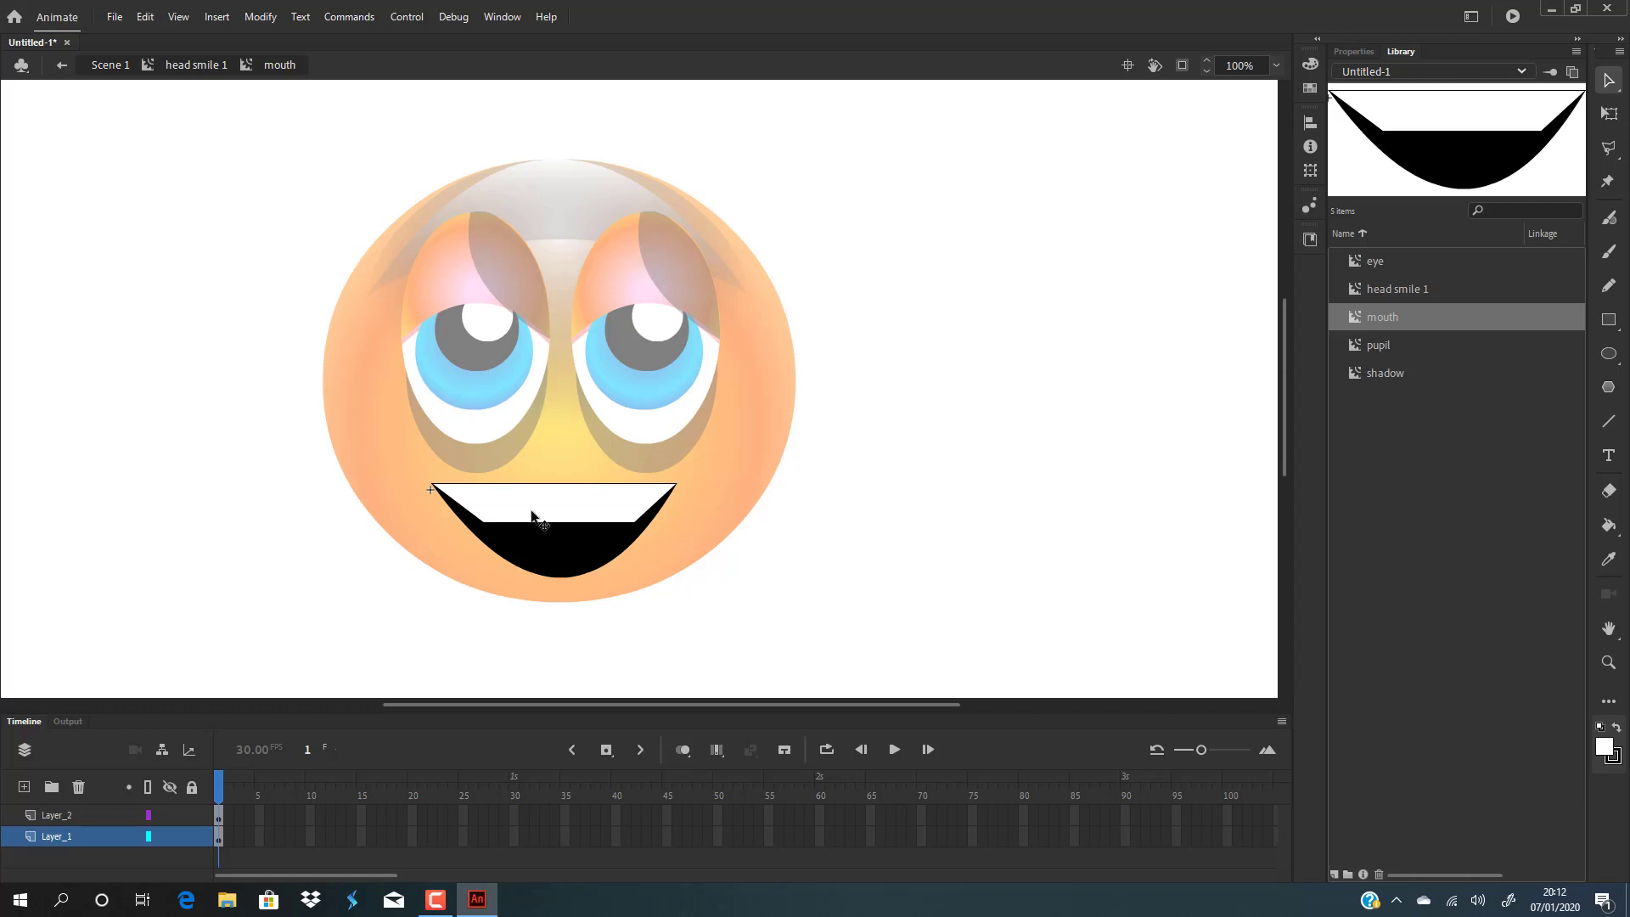
{"action": "left_click_drag", "start_coordinate": [527, 508], "coordinate": [618, 530]}
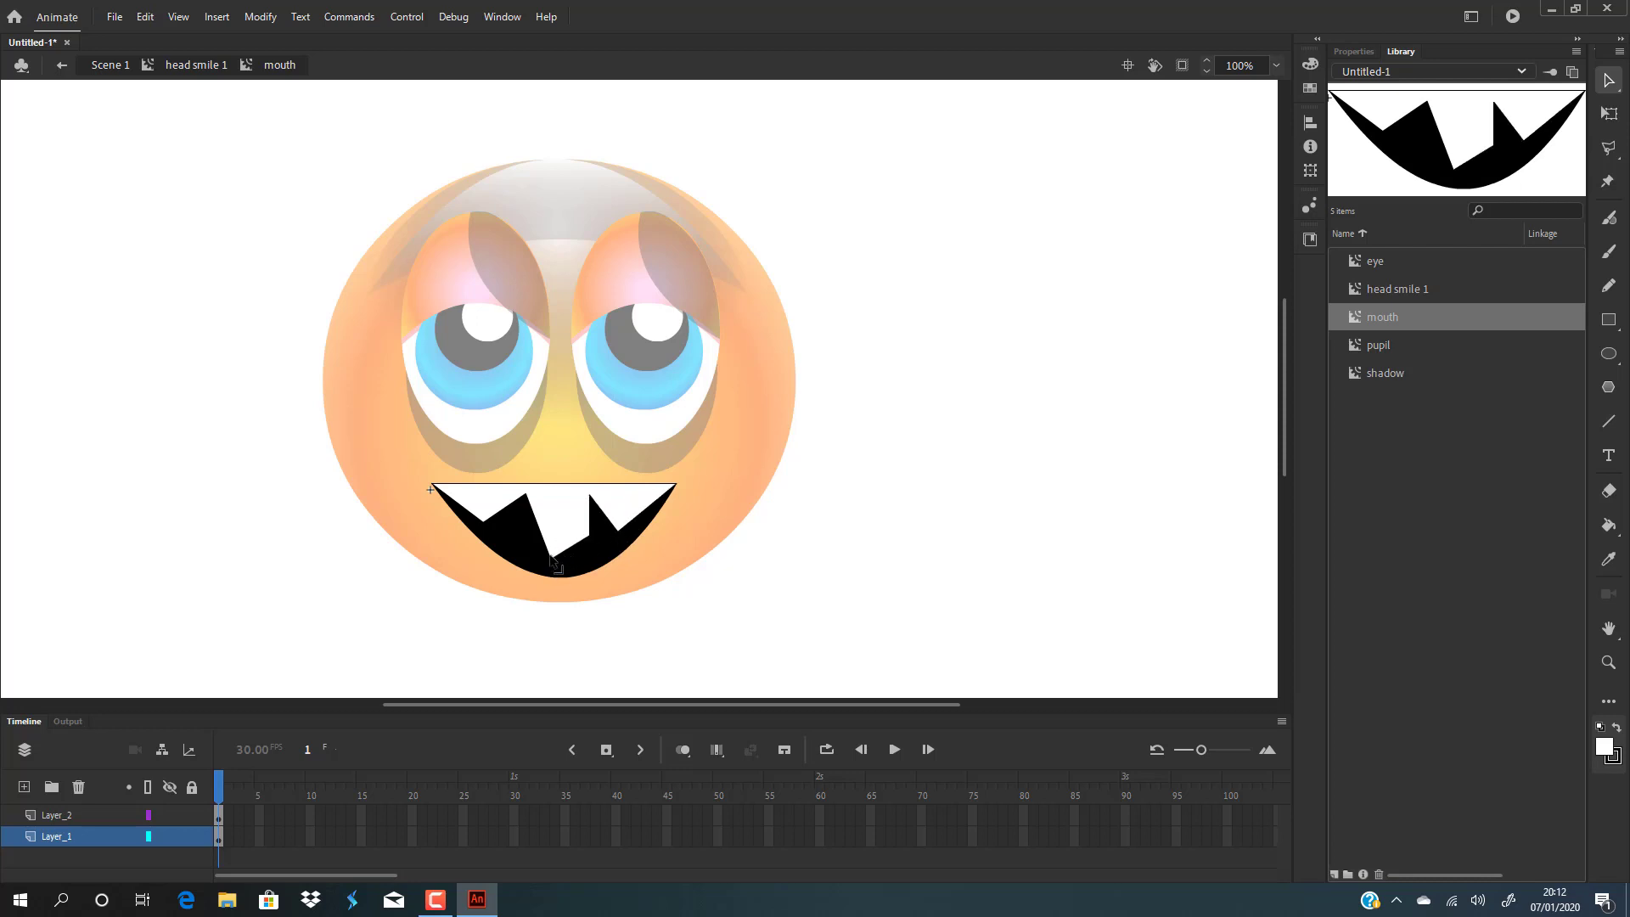
{"action": "left_click_drag", "start_coordinate": [552, 559], "coordinate": [526, 522]}
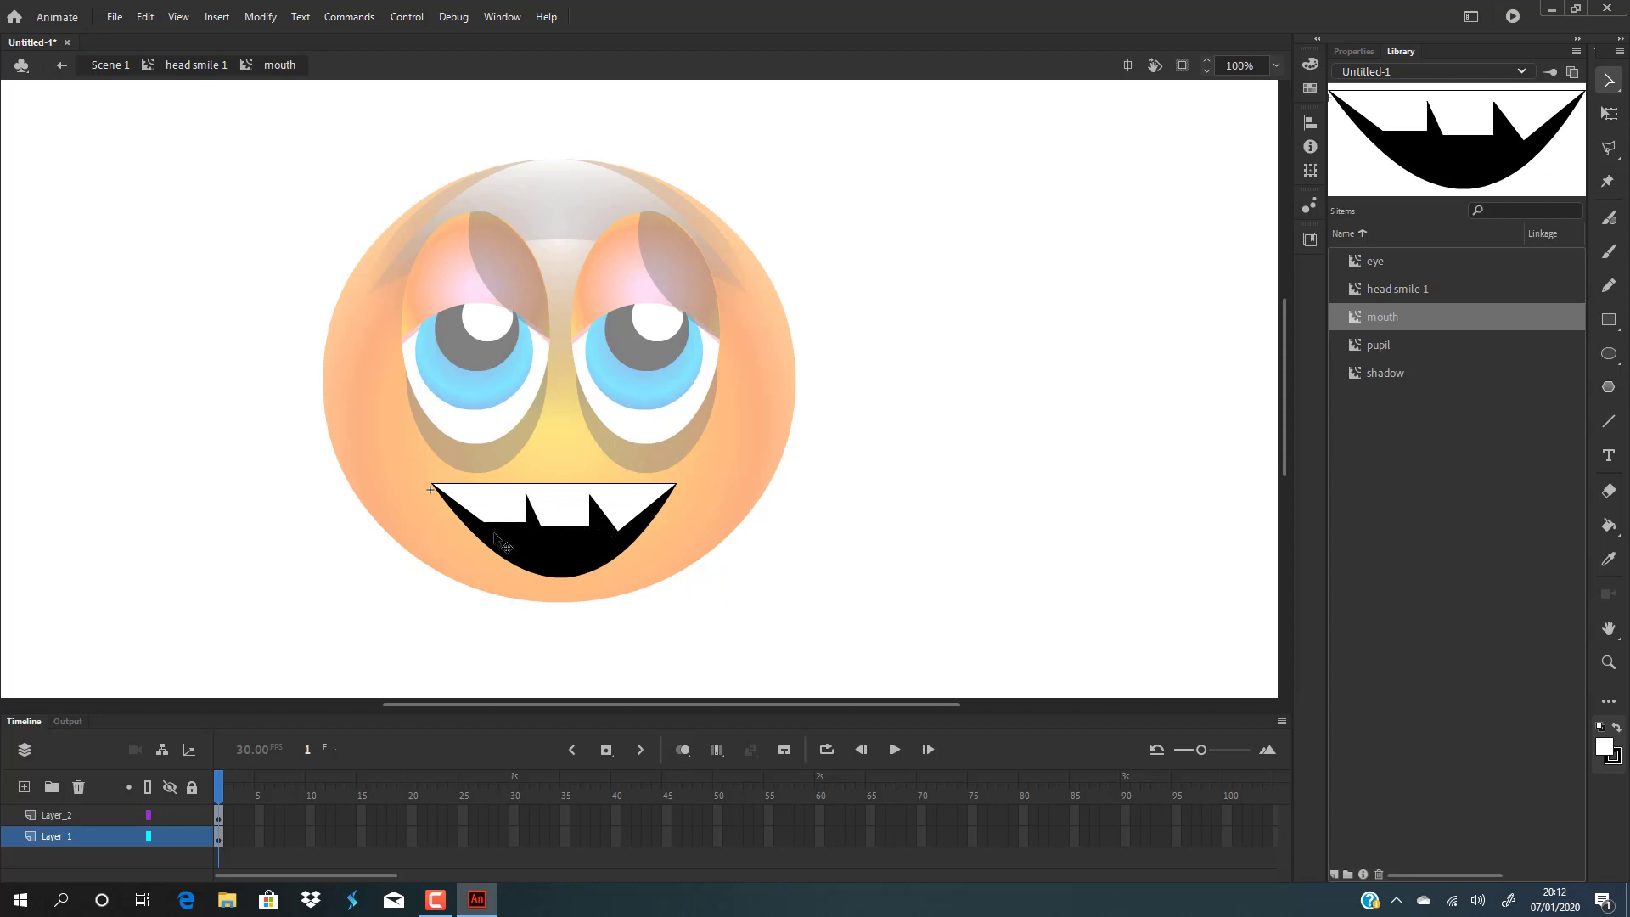
{"action": "left_click_drag", "start_coordinate": [507, 522], "coordinate": [507, 496]}
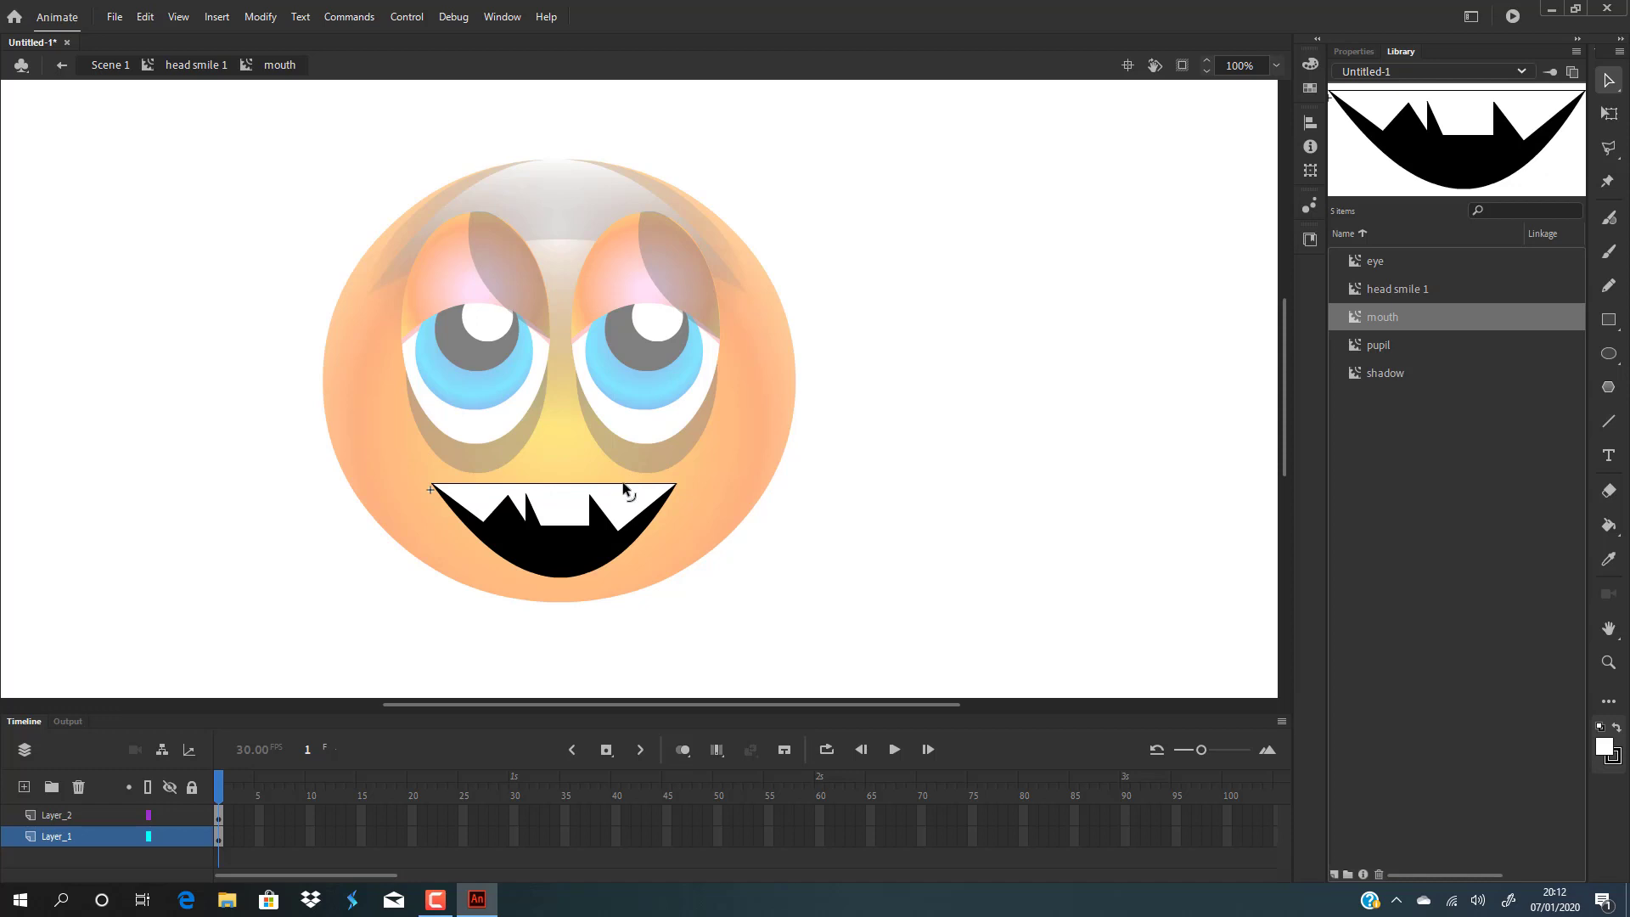
{"action": "left_click", "coordinate": [625, 490]}
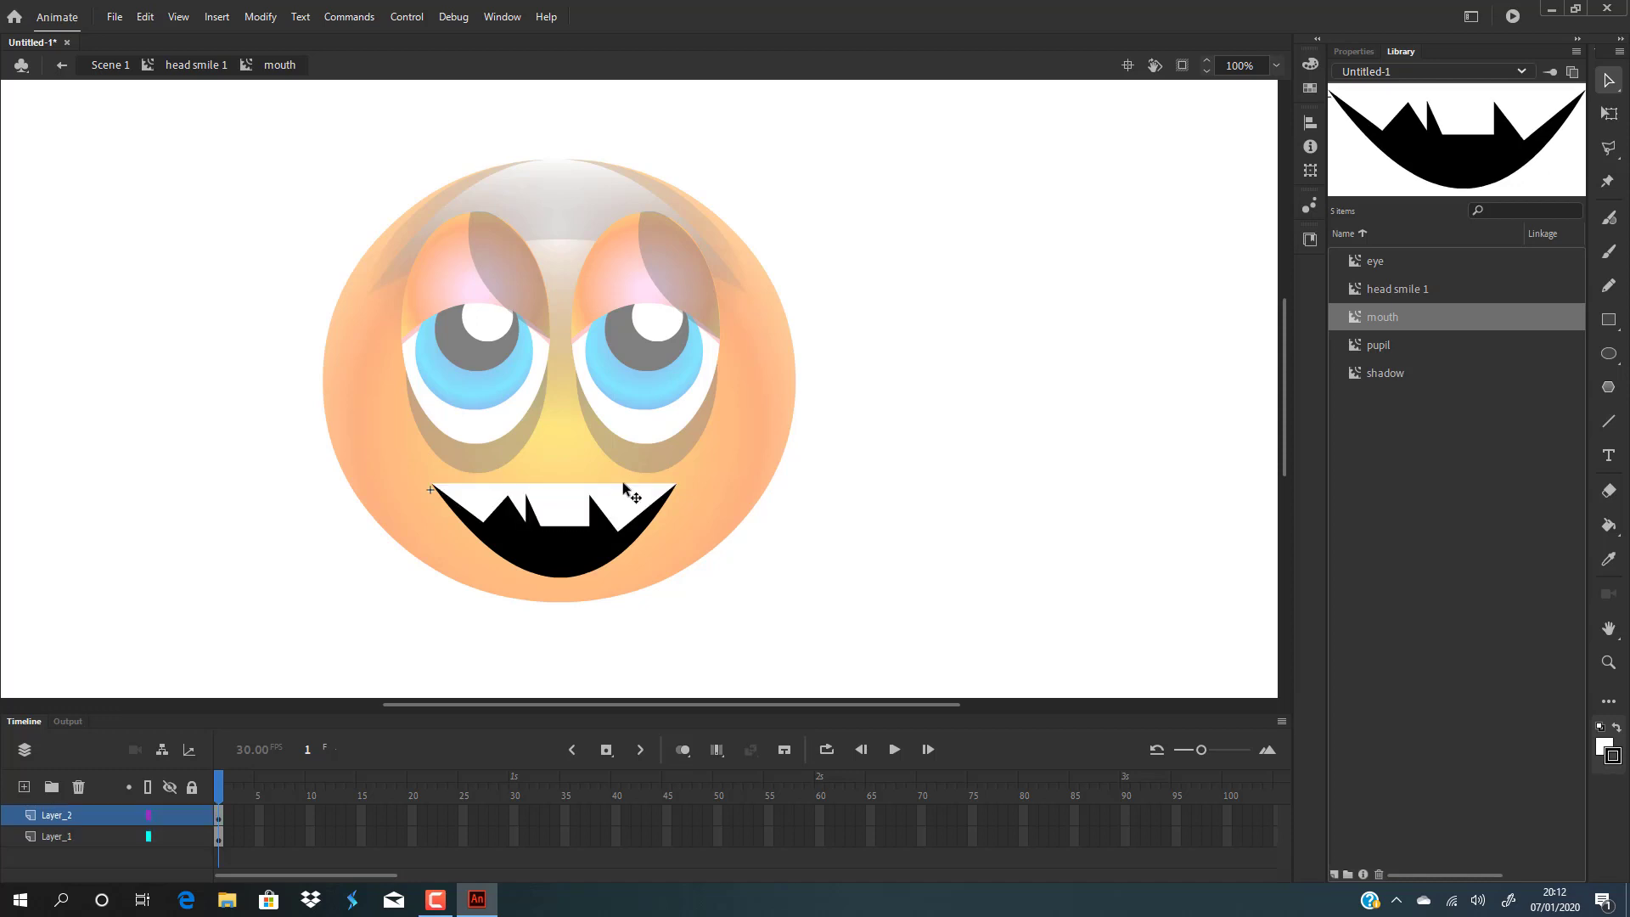
Select the dark mouth fill and nudge it downward beneath the teeth.
{"action": "left_click", "coordinate": [713, 503]}
{"action": "left_click_drag", "start_coordinate": [578, 583], "coordinate": [544, 556]}
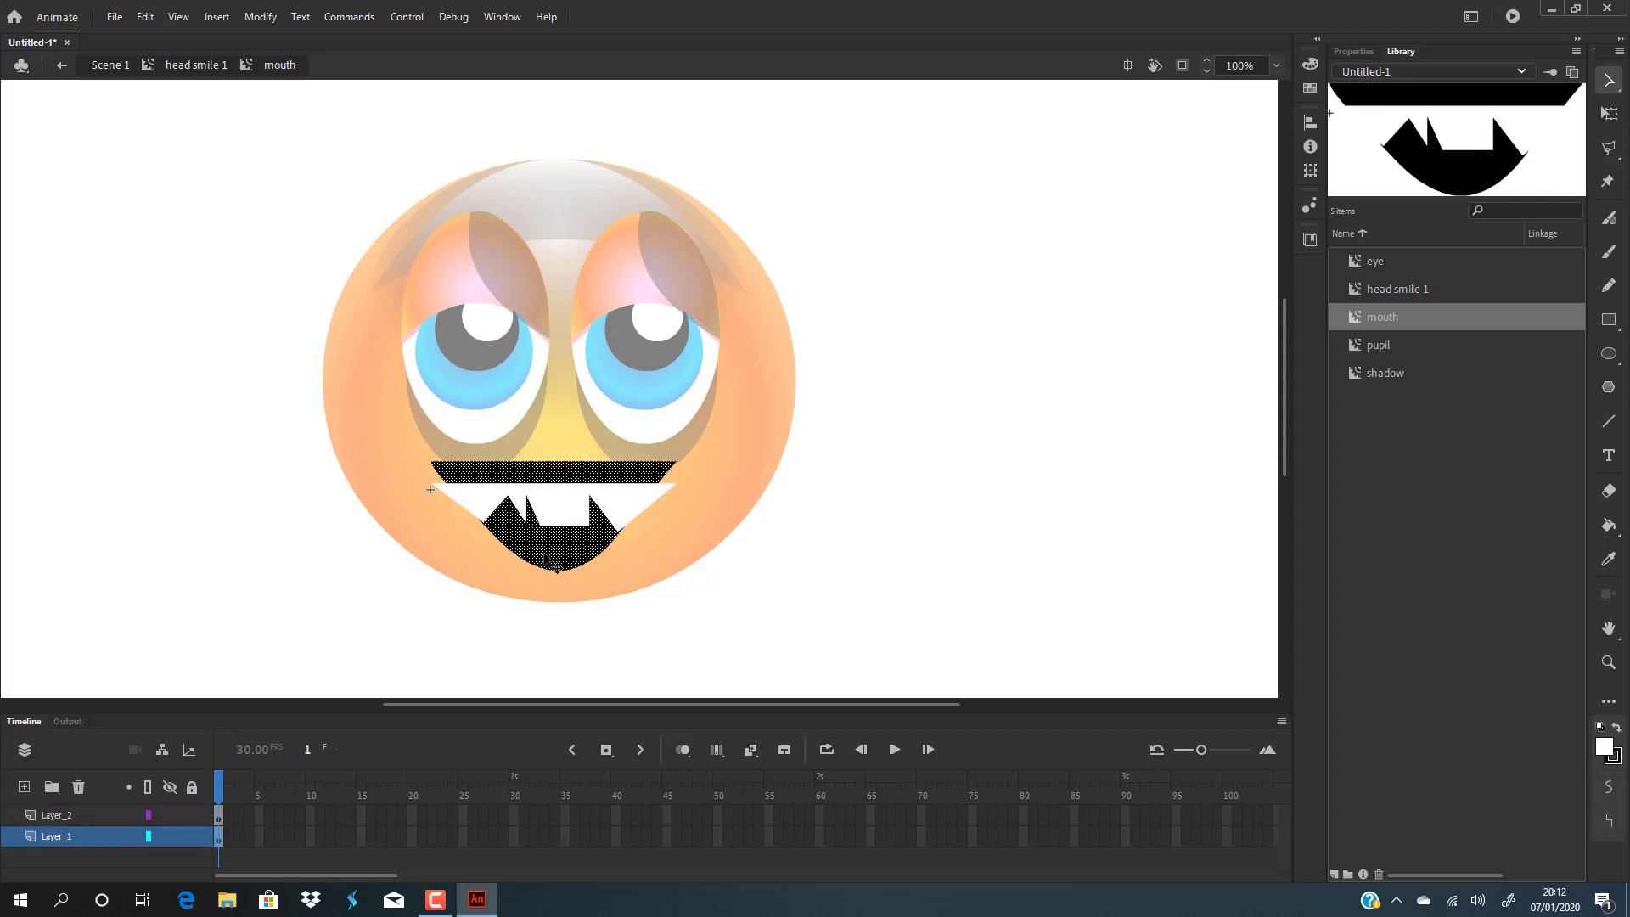
{"action": "key", "text": "Down"}
{"action": "key", "text": "Down"}
{"action": "key", "text": "Down"}
{"action": "key", "text": "Down"}
{"action": "key", "text": "Down"}
{"action": "key", "text": "Down"}
{"action": "key", "text": "Down"}
{"action": "key", "text": "Down"}
{"action": "key", "text": "Down"}
{"action": "key", "text": "Down"}
{"action": "key", "text": "Down"}
{"action": "key", "text": "Down"}
{"action": "key", "text": "Down"}
{"action": "key", "text": "Down"}
{"action": "key", "text": "Down"}
{"action": "key", "text": "Down"}
{"action": "key", "text": "Down"}
{"action": "key", "text": "Down"}
{"action": "key", "text": "Down"}
{"action": "key", "text": "Down"}
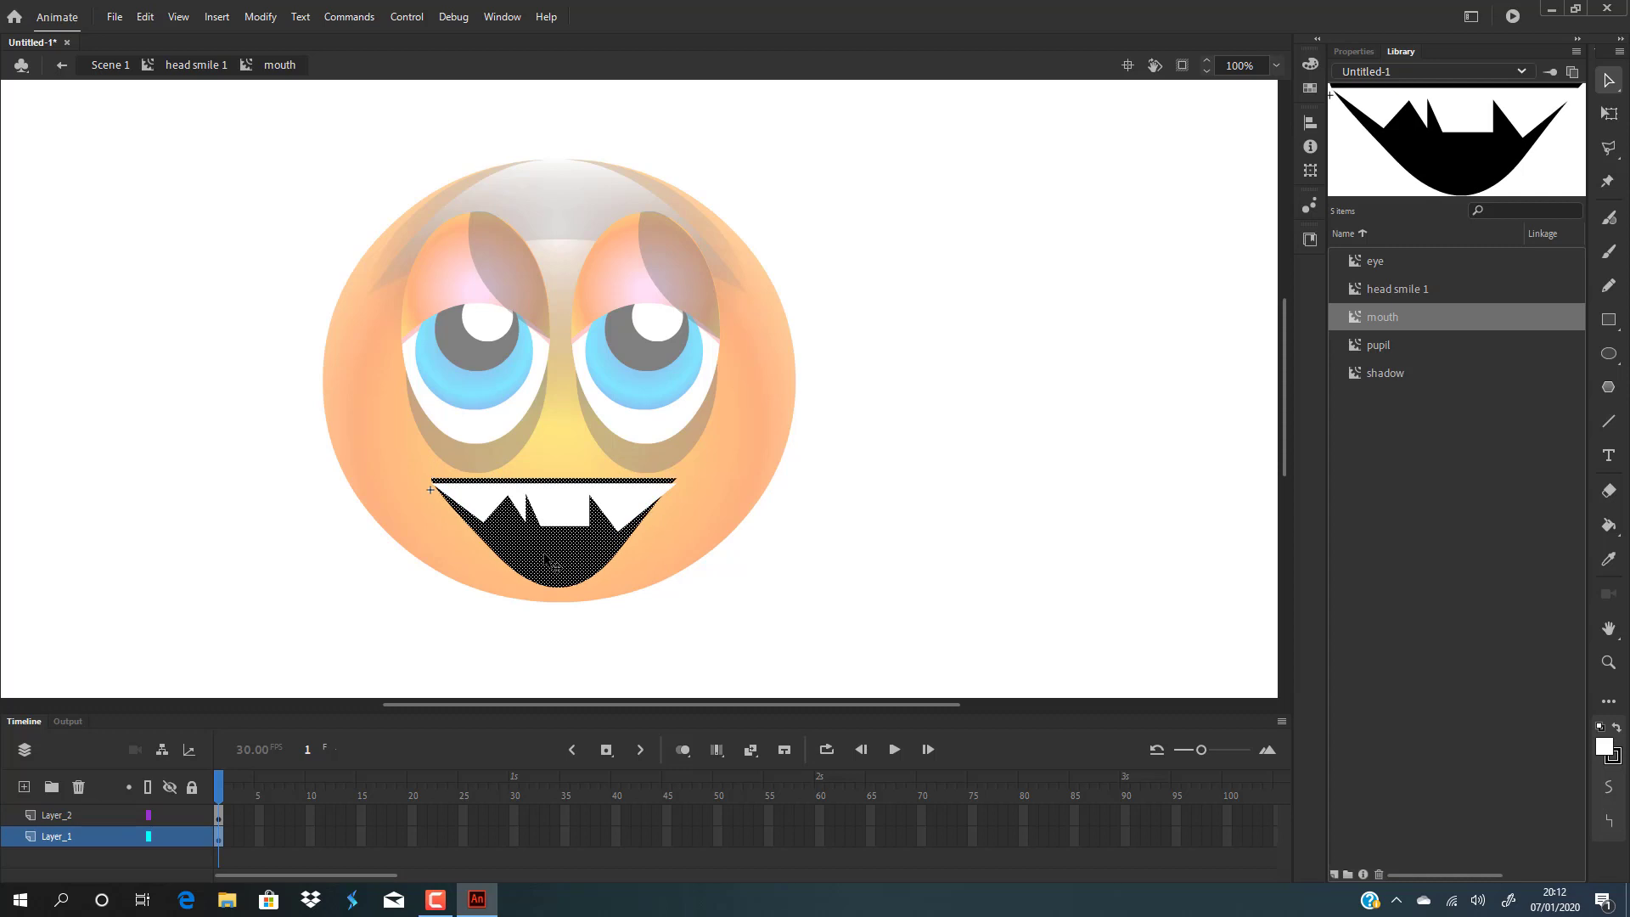
{"action": "key", "text": "Down"}
{"action": "key", "text": "Down"}
{"action": "key", "text": "Down"}
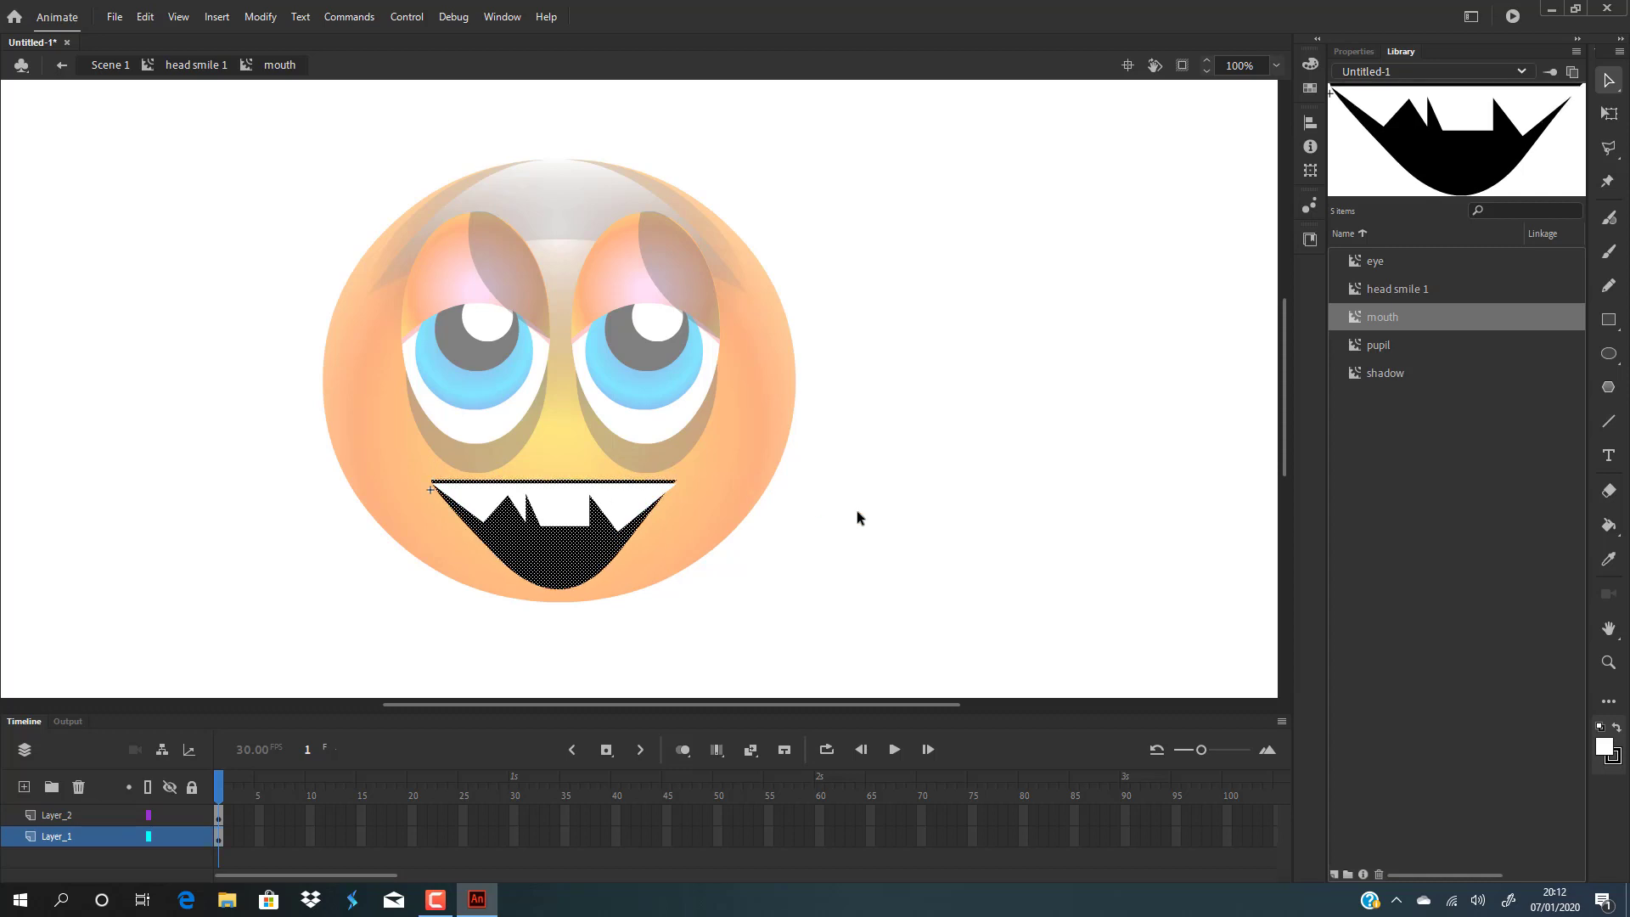
{"action": "left_click", "coordinate": [857, 512]}
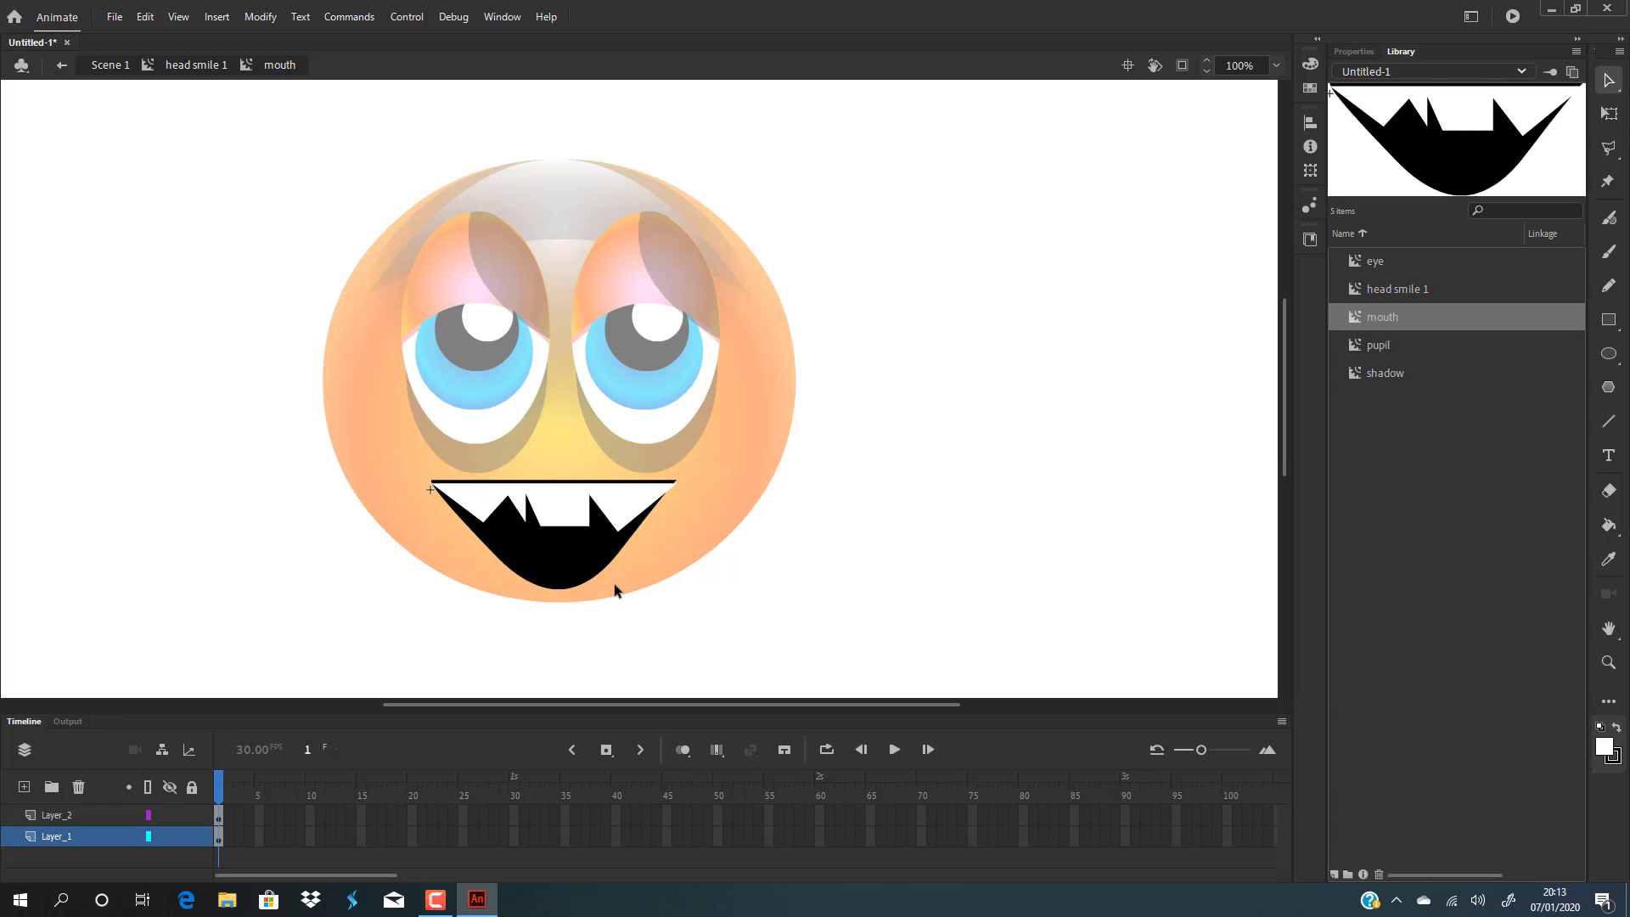
Delete the teeth, then undo and redo edits to restore the flat-edged white teeth across the mouth's top.
{"action": "left_click", "coordinate": [558, 515]}
{"action": "key", "text": "Delete"}
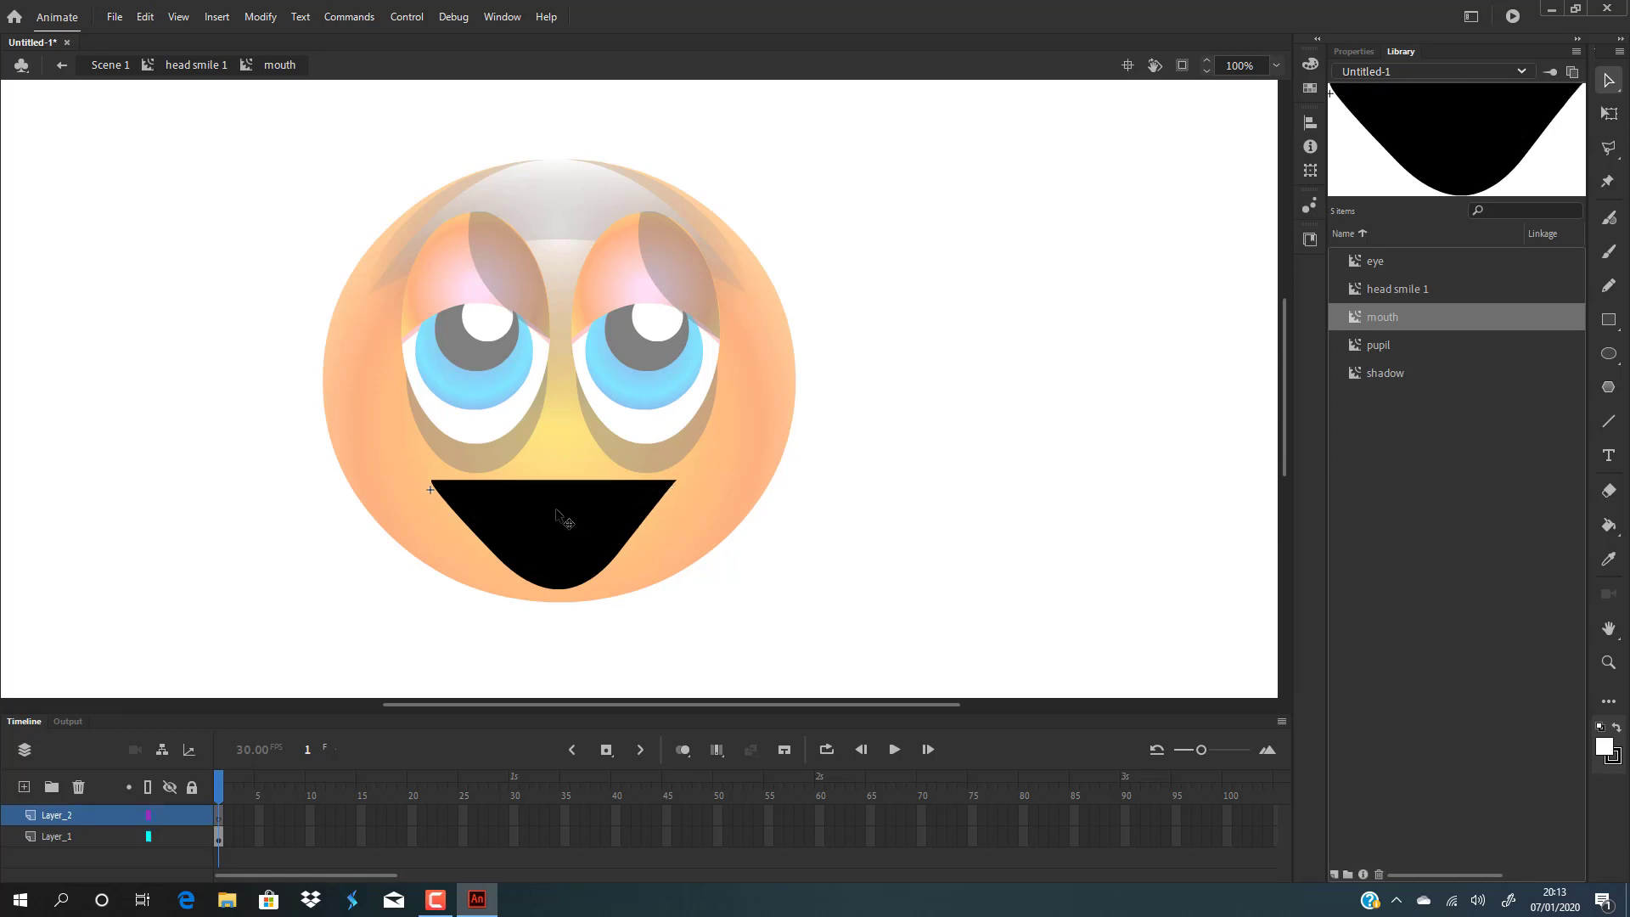
{"action": "left_click", "coordinate": [563, 533]}
{"action": "key", "text": "ctrl+z"}
{"action": "key", "text": "ctrl+z"}
{"action": "key", "text": "ctrl+z"}
{"action": "key", "text": "ctrl+z"}
{"action": "key", "text": "ctrl+z"}
{"action": "key", "text": "ctrl+z"}
{"action": "key", "text": "ctrl+z"}
{"action": "key", "text": "ctrl+z"}
{"action": "key", "text": "ctrl+z"}
{"action": "key", "text": "ctrl+z"}
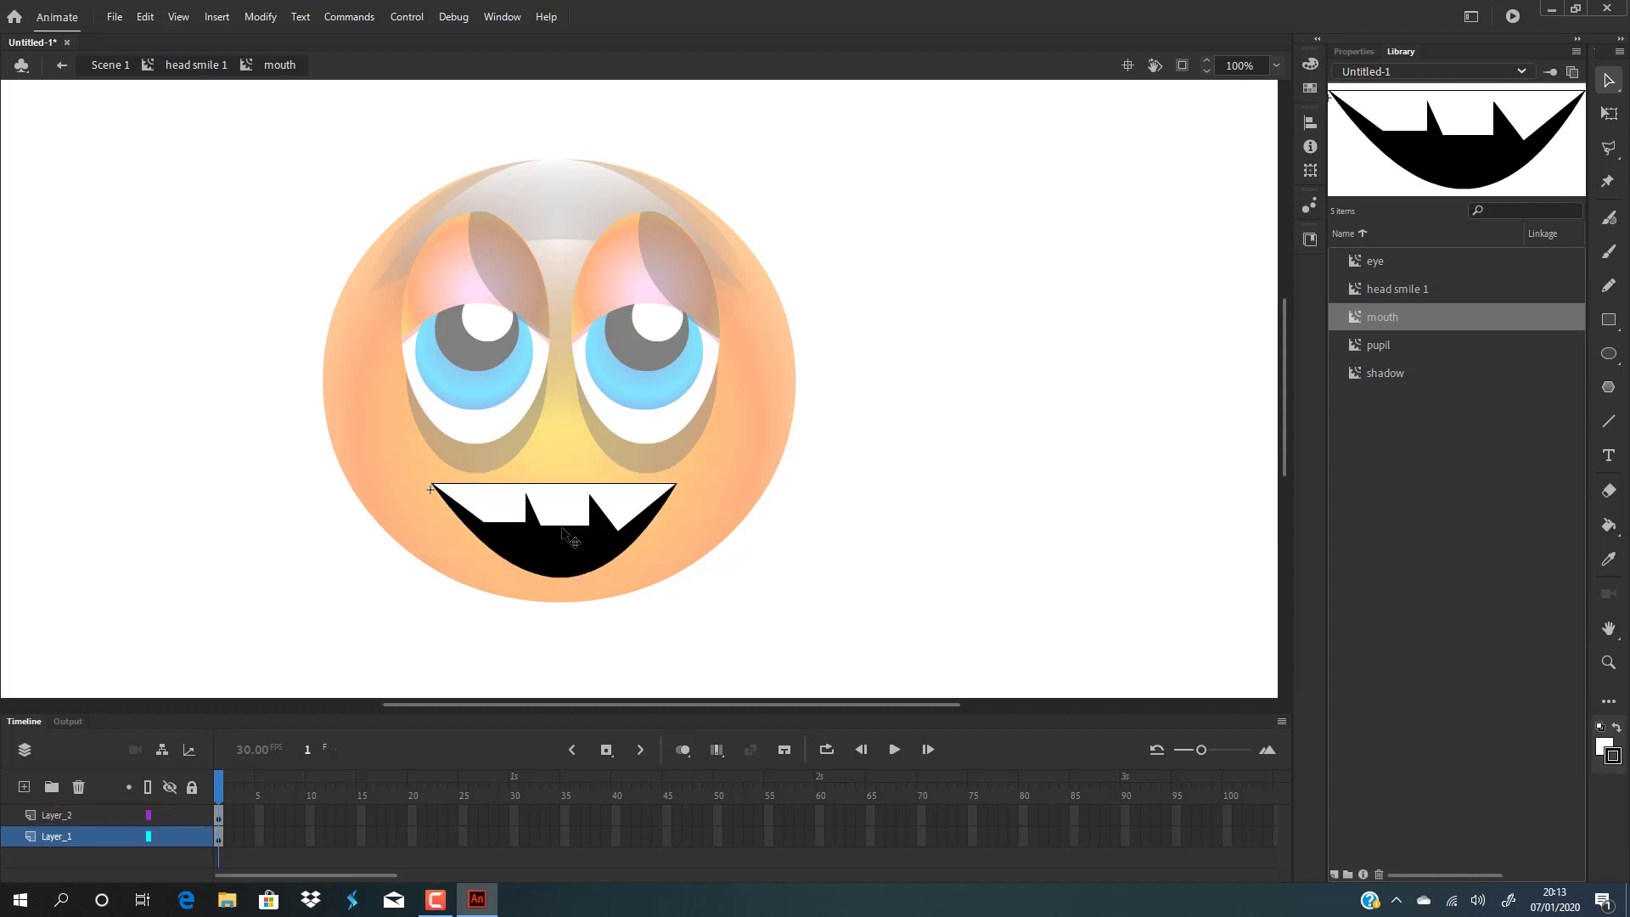
{"action": "key", "text": "ctrl+z"}
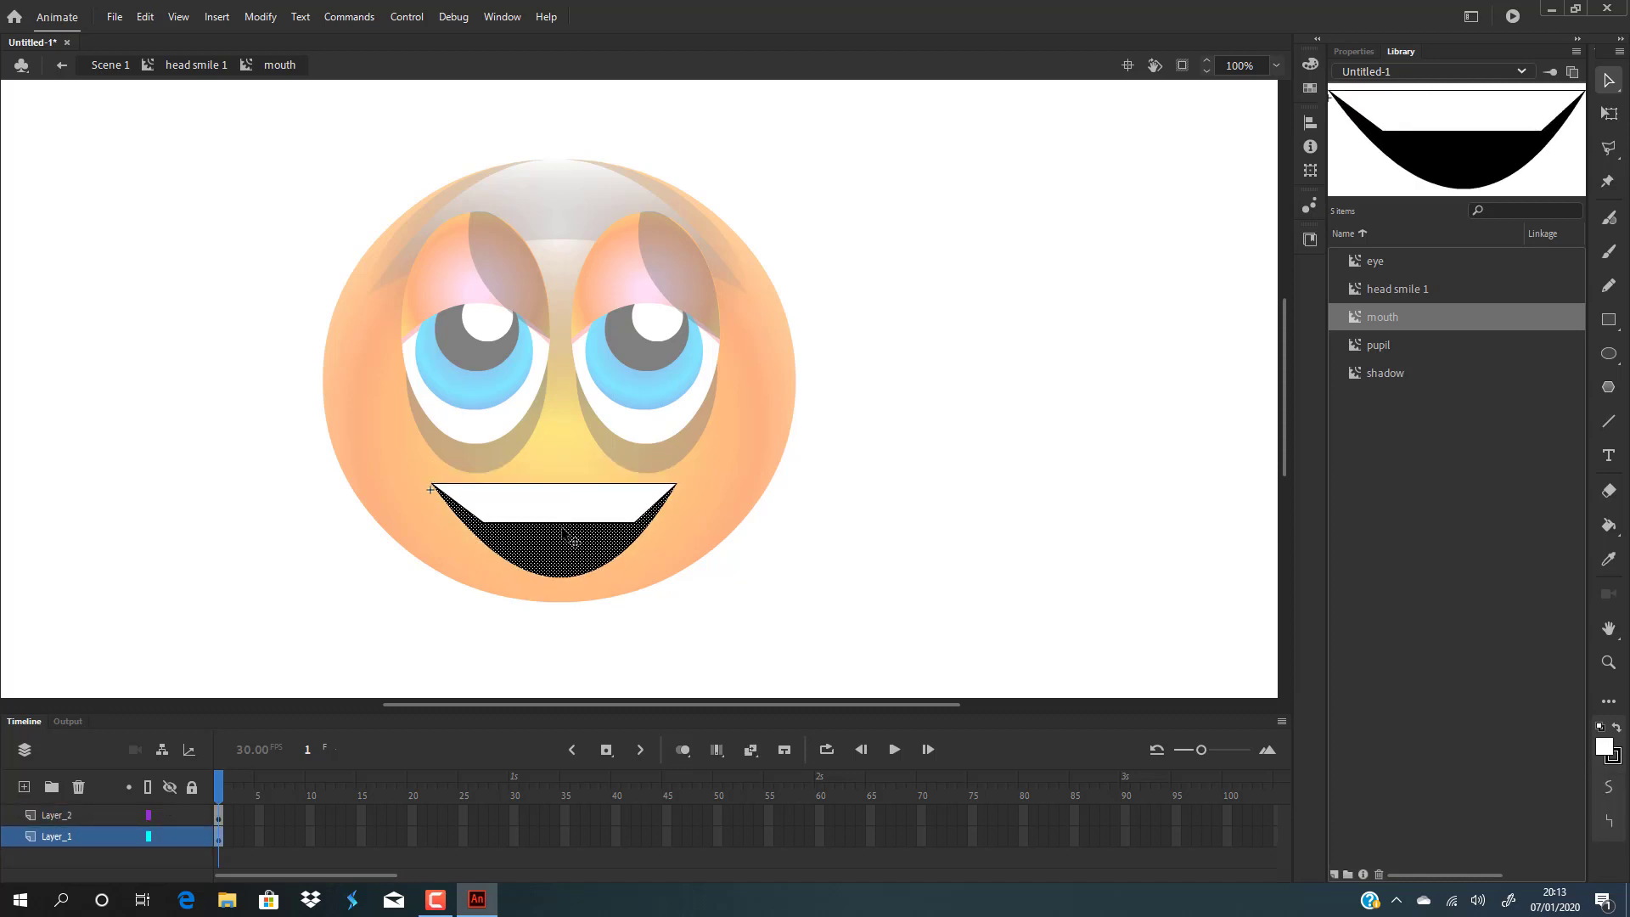
{"action": "key", "text": "ctrl+z"}
{"action": "key", "text": "ctrl+z"}
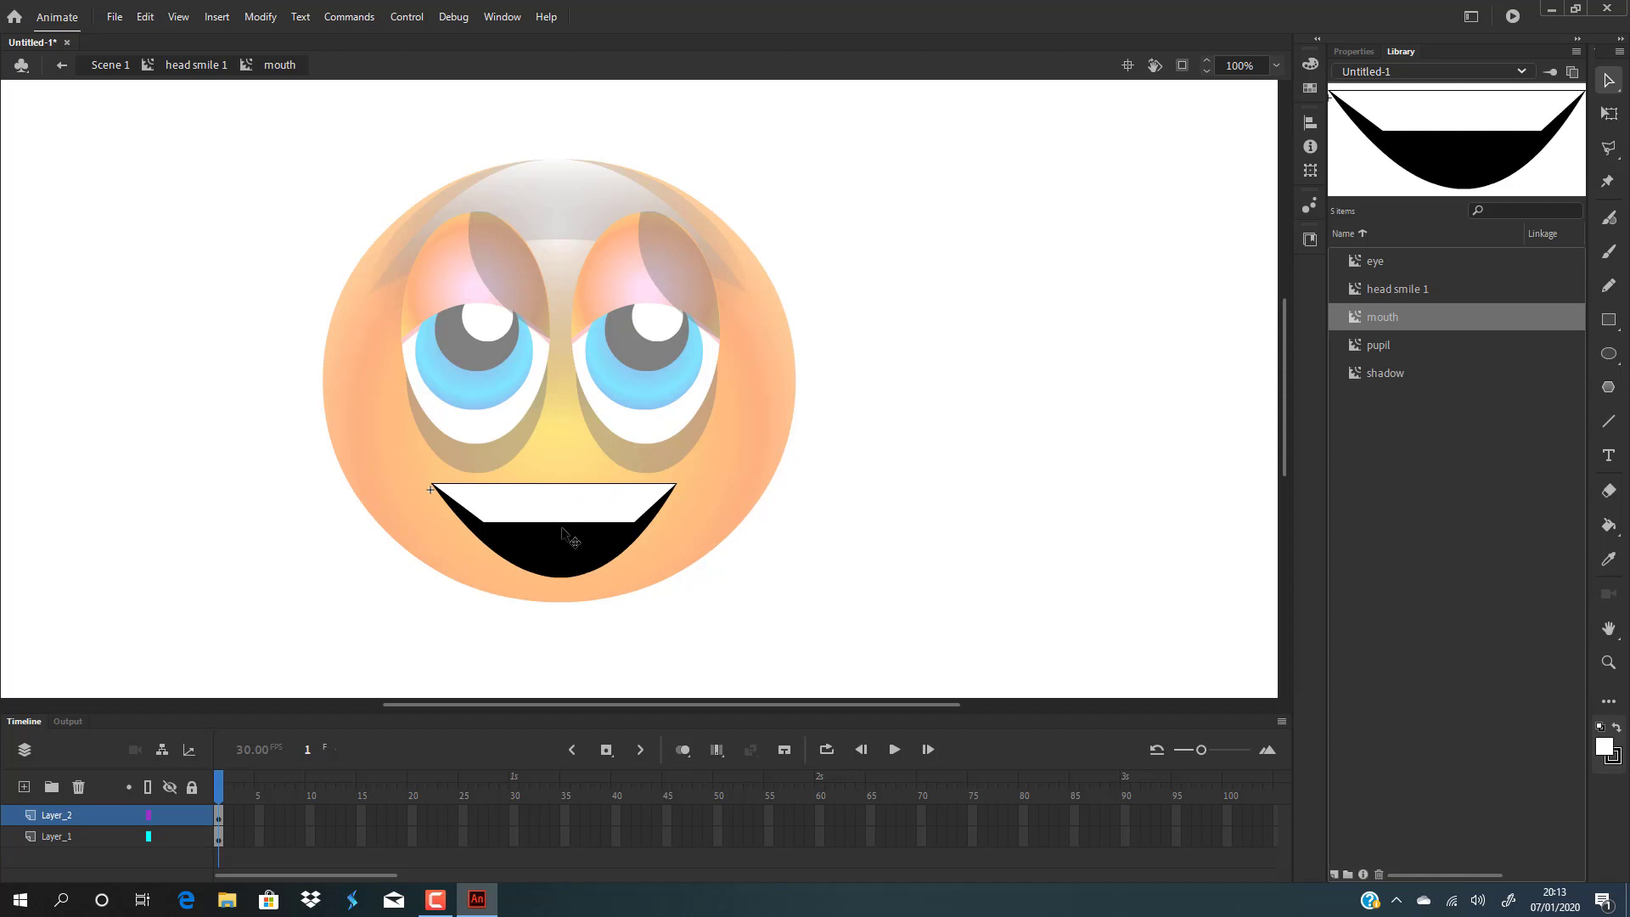
{"action": "key", "text": "ctrl+z"}
{"action": "key", "text": "ctrl+z"}
{"action": "key", "text": "ctrl+z"}
{"action": "key", "text": "ctrl+z"}
{"action": "key", "text": "ctrl+z"}
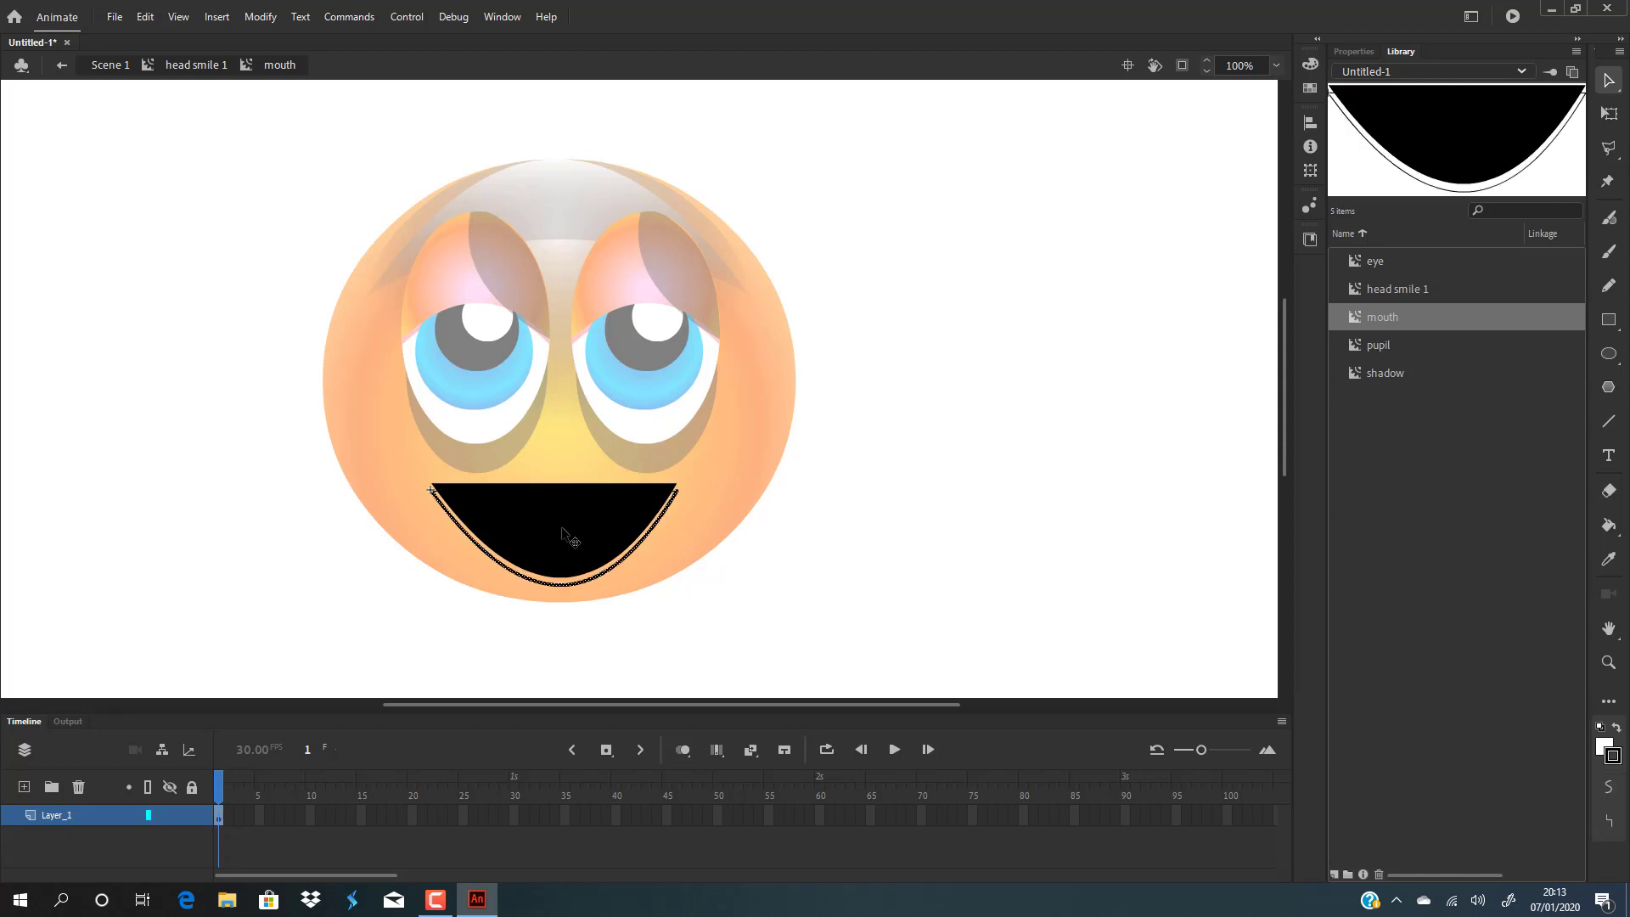
{"action": "key", "text": "ctrl+y"}
{"action": "key", "text": "ctrl+y"}
{"action": "key", "text": "ctrl+y"}
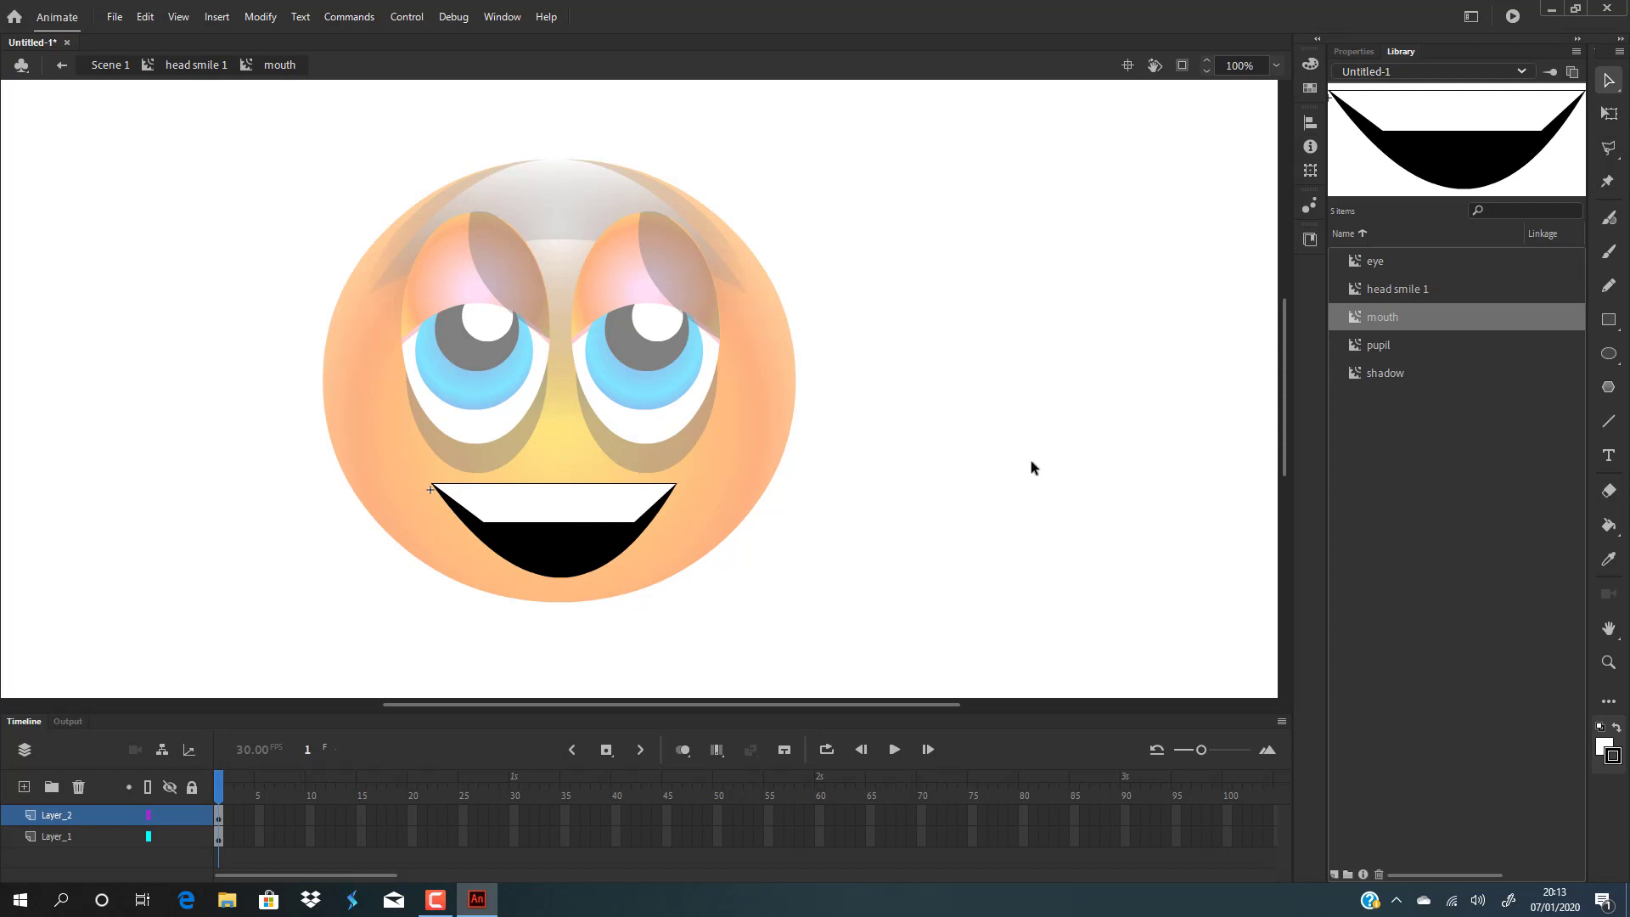
Exit the mouth symbol back into the head symbol and add a new layer above the head's base layer.
{"action": "double_click", "coordinate": [1071, 457]}
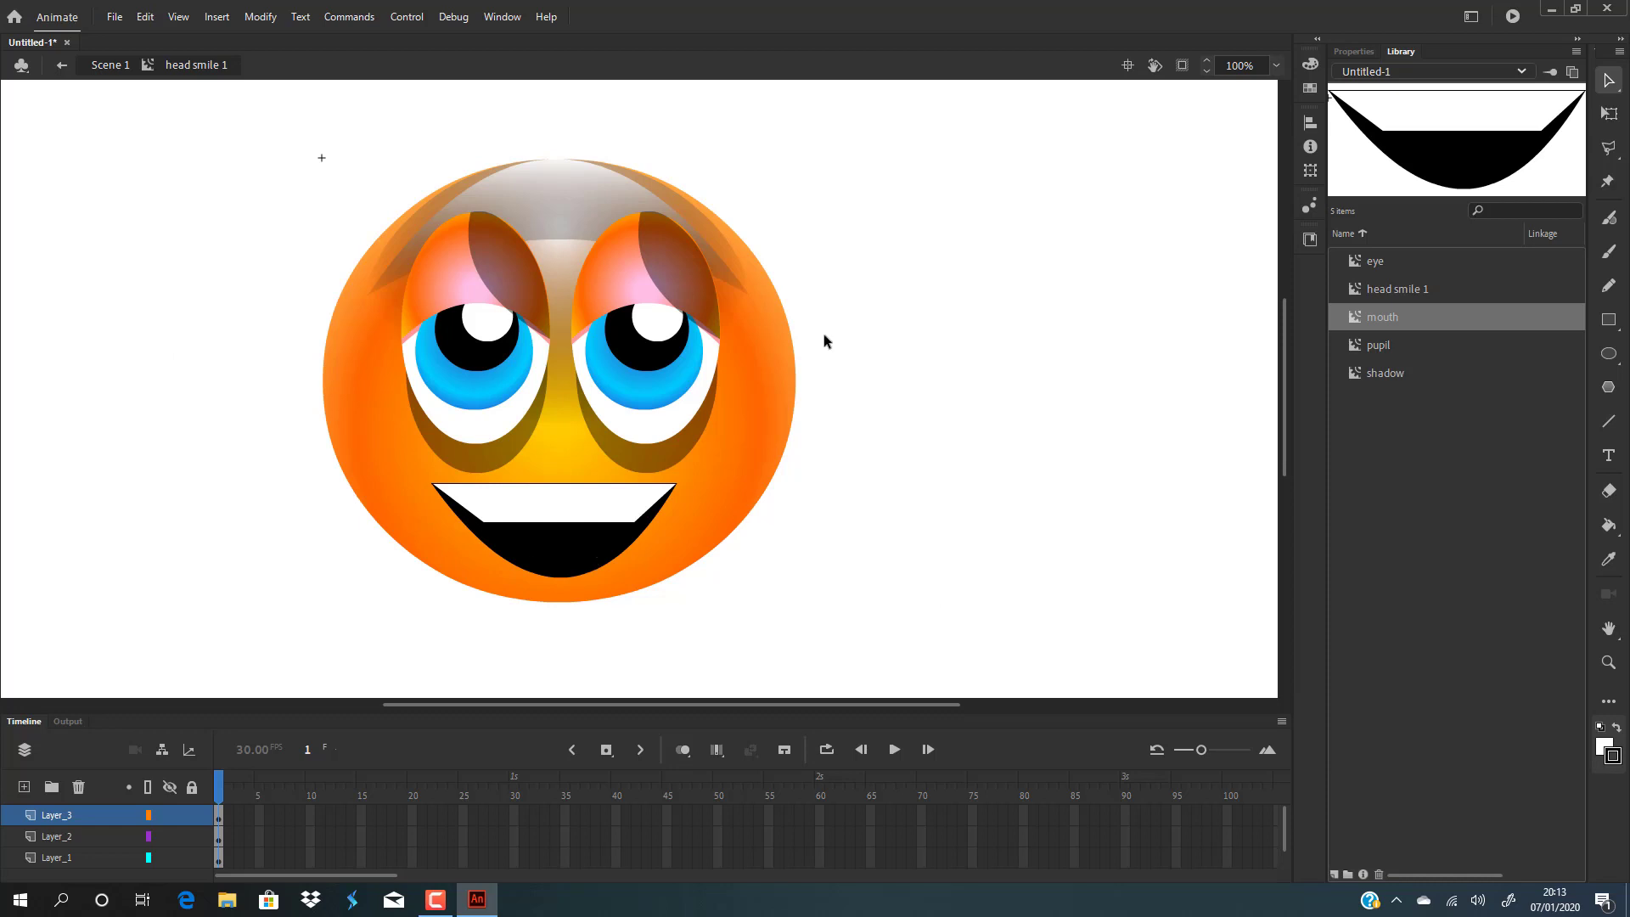
{"action": "left_click", "coordinate": [754, 382]}
{"action": "left_click", "coordinate": [946, 346]}
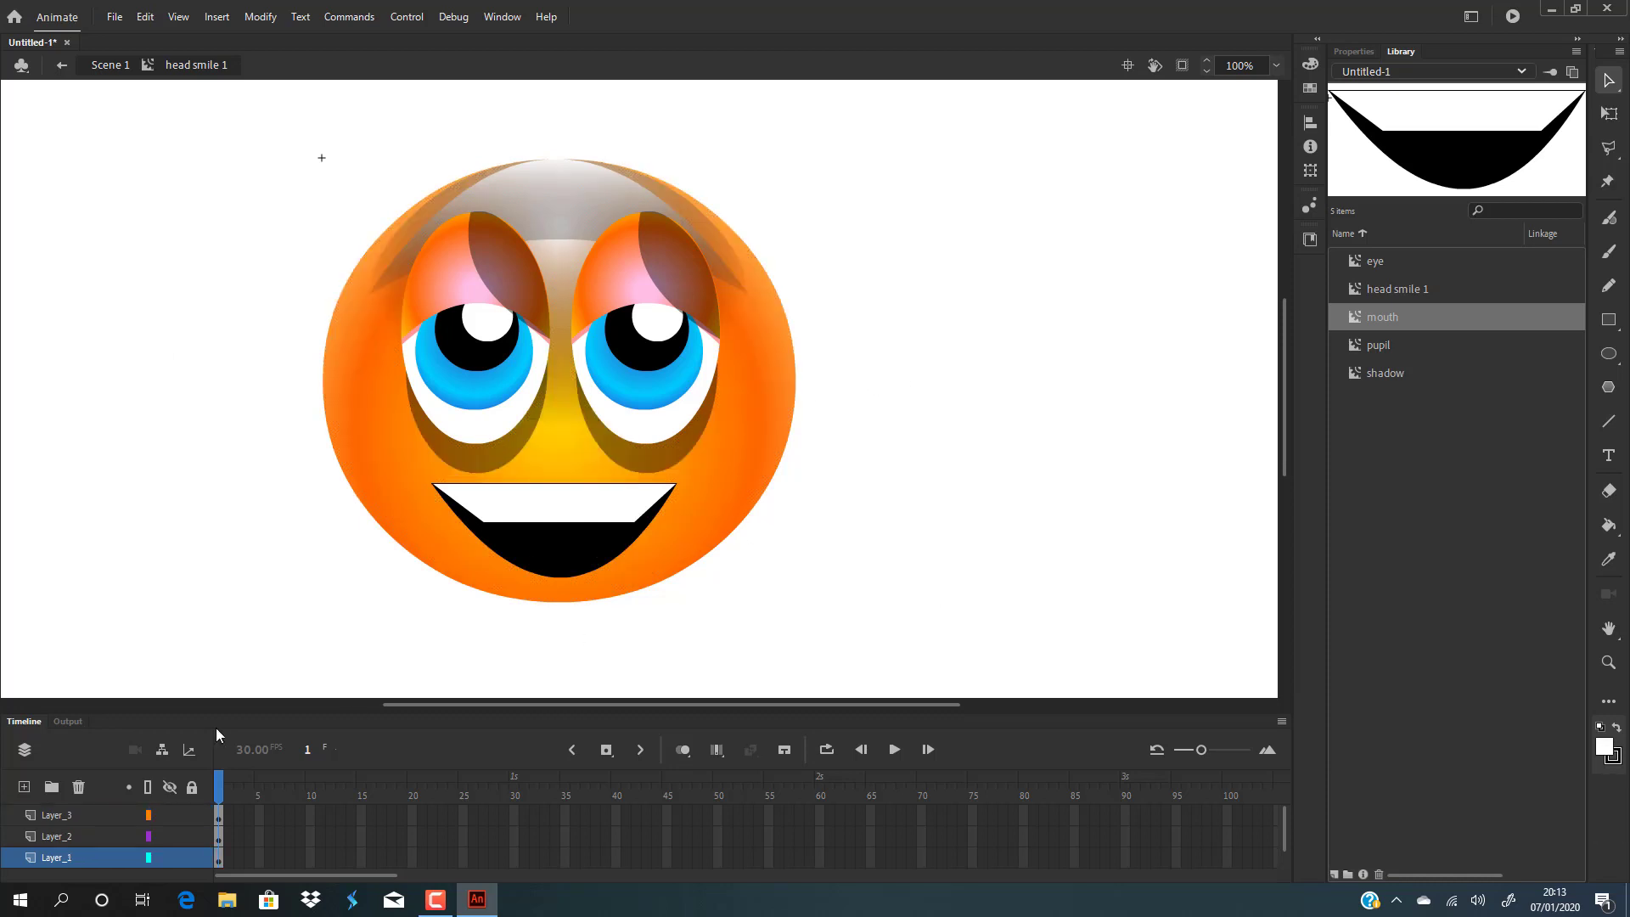
{"action": "left_click", "coordinate": [776, 424]}
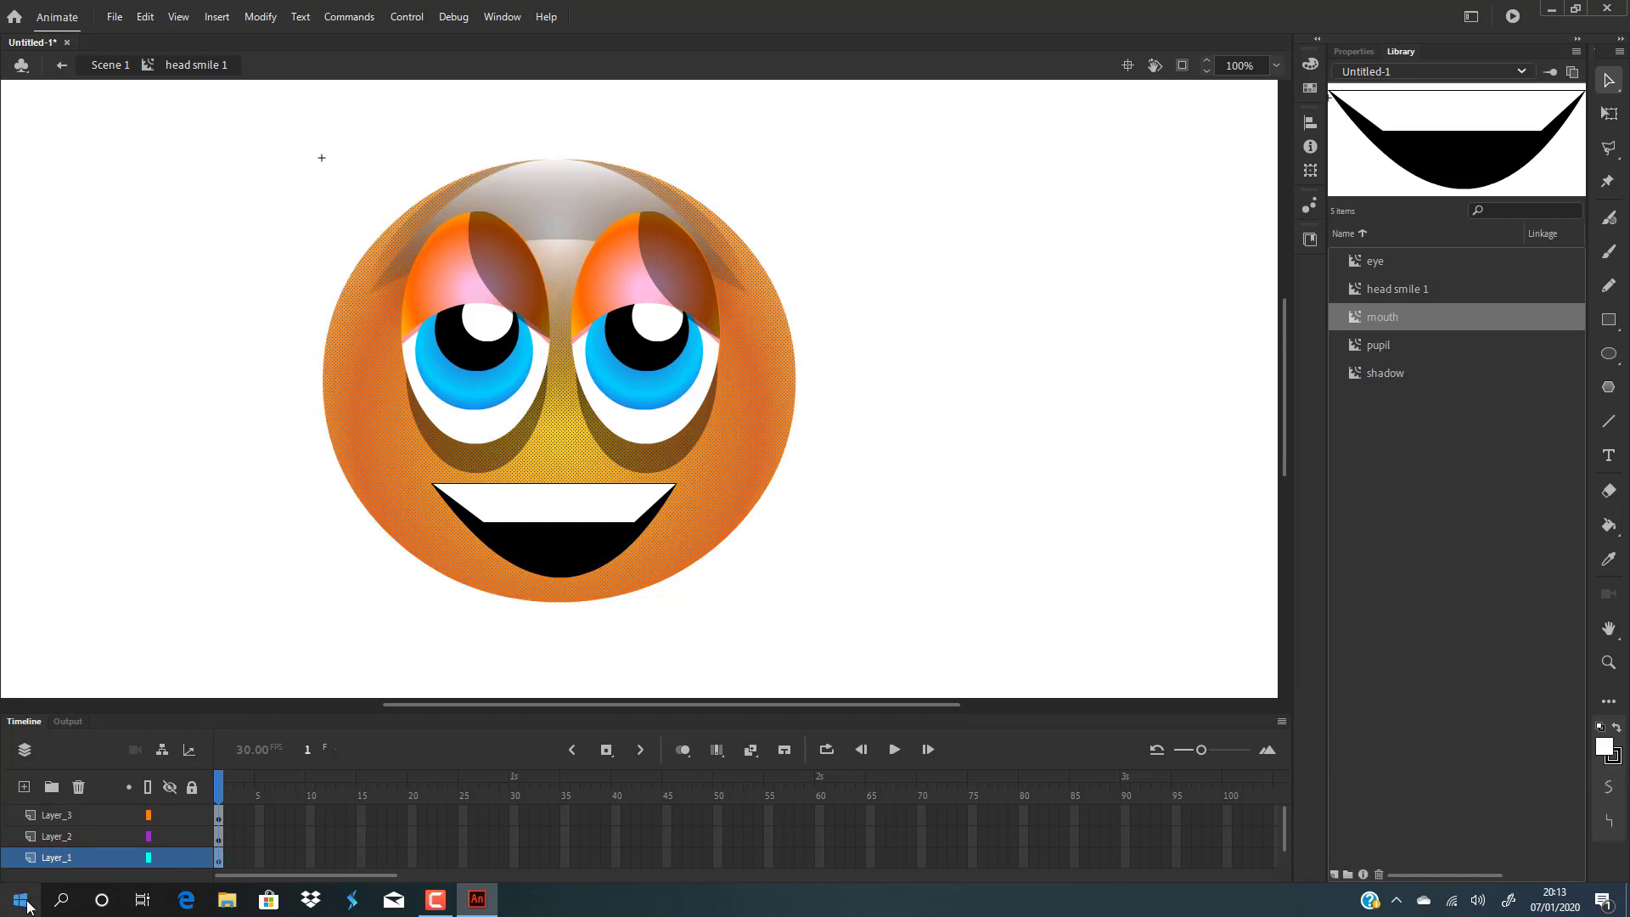
{"action": "left_click", "coordinate": [27, 787]}
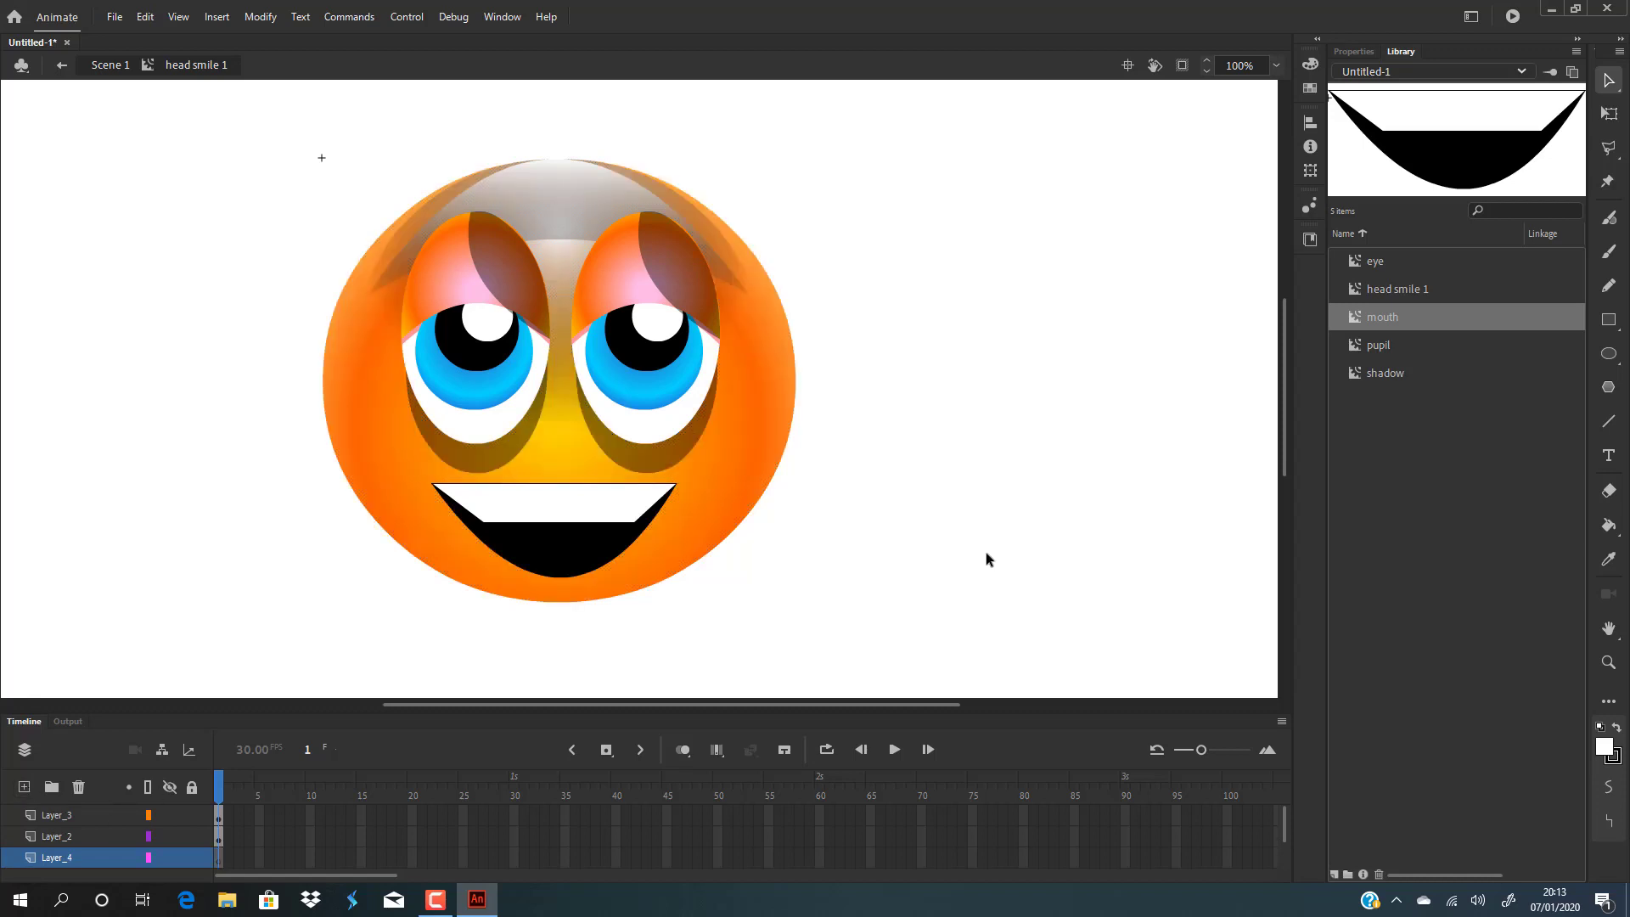
With the Oval tool, draw an ellipse over the head's right side using a black fill at 31% alpha.
{"action": "left_click", "coordinate": [1609, 353]}
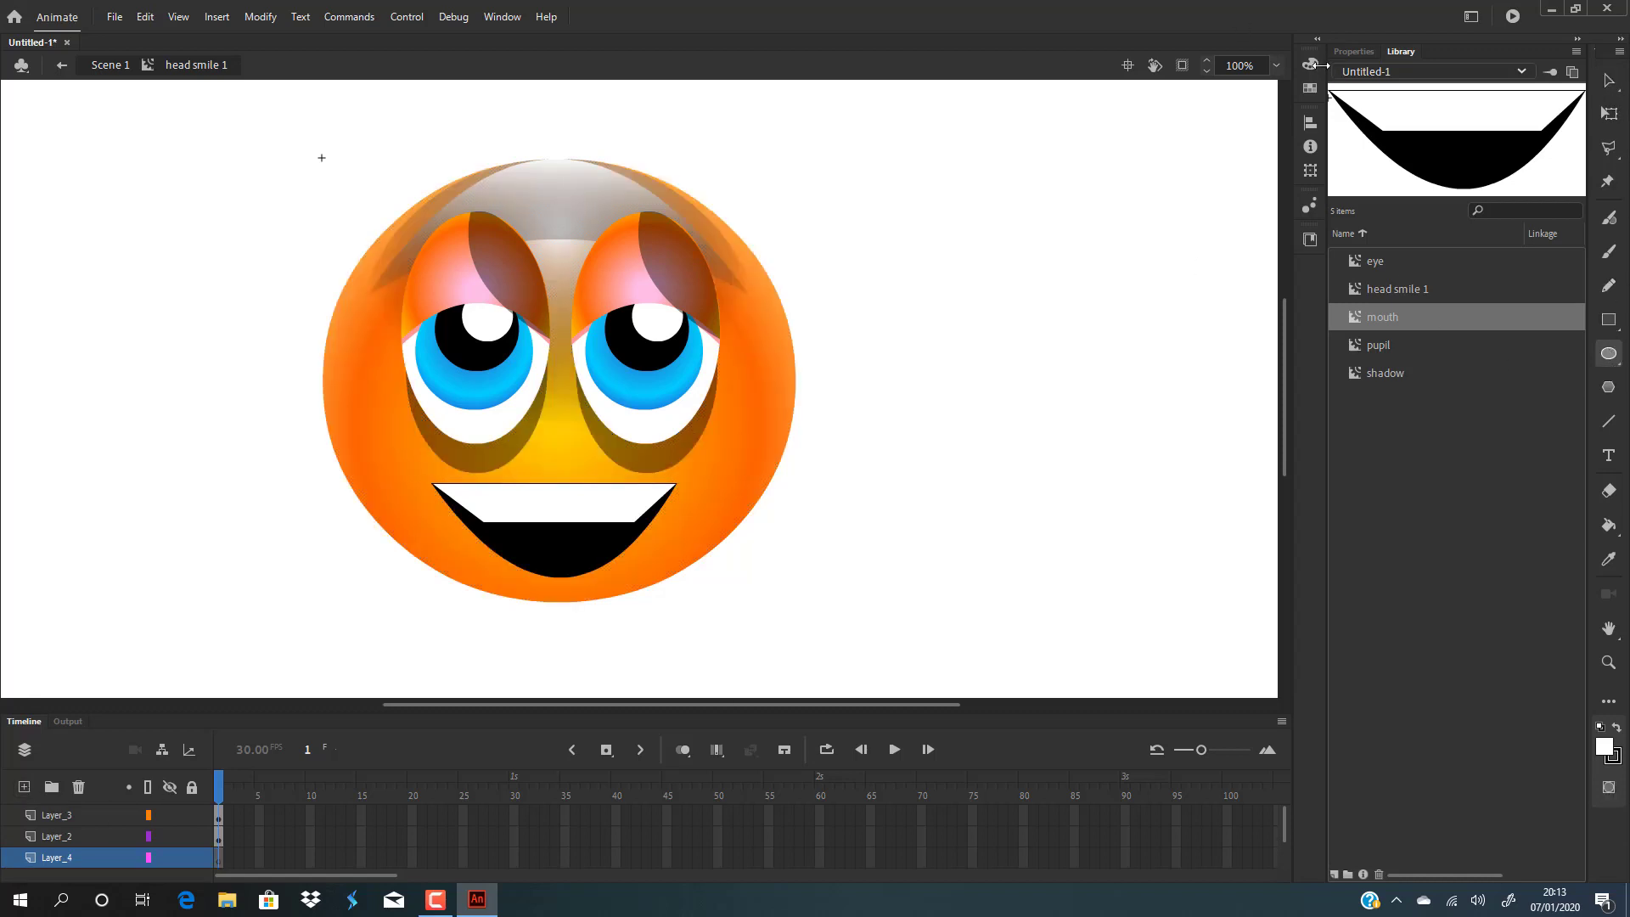
{"action": "left_click", "coordinate": [1310, 64]}
{"action": "left_click", "coordinate": [1309, 65]}
{"action": "left_click", "coordinate": [1309, 64]}
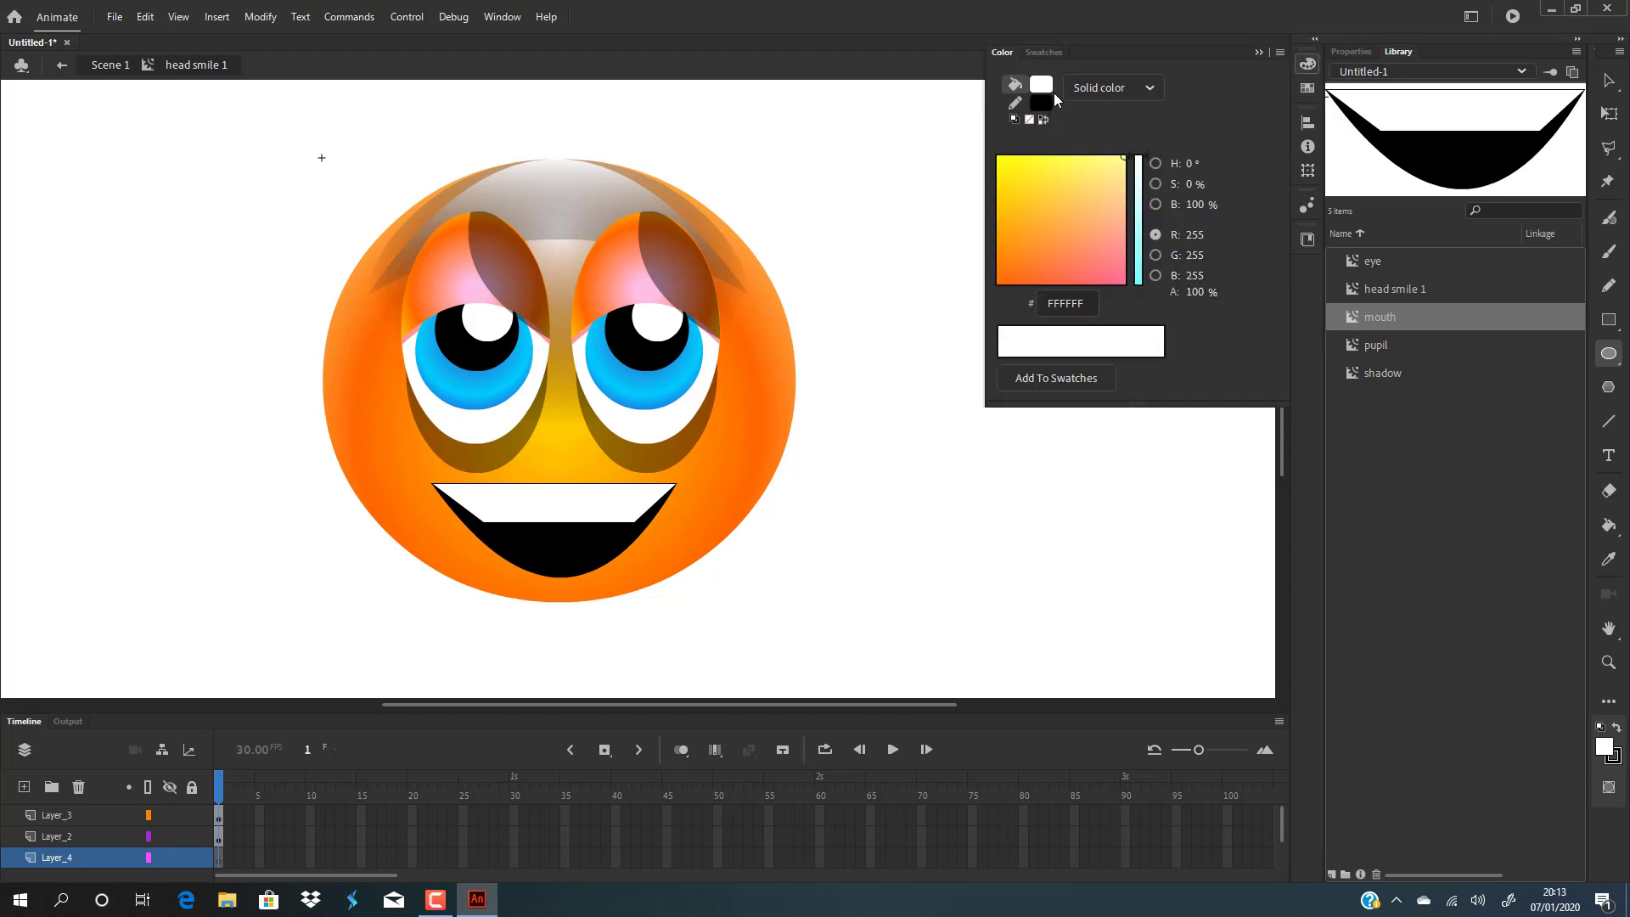
{"action": "left_click", "coordinate": [1047, 85]}
{"action": "left_click", "coordinate": [1114, 132]}
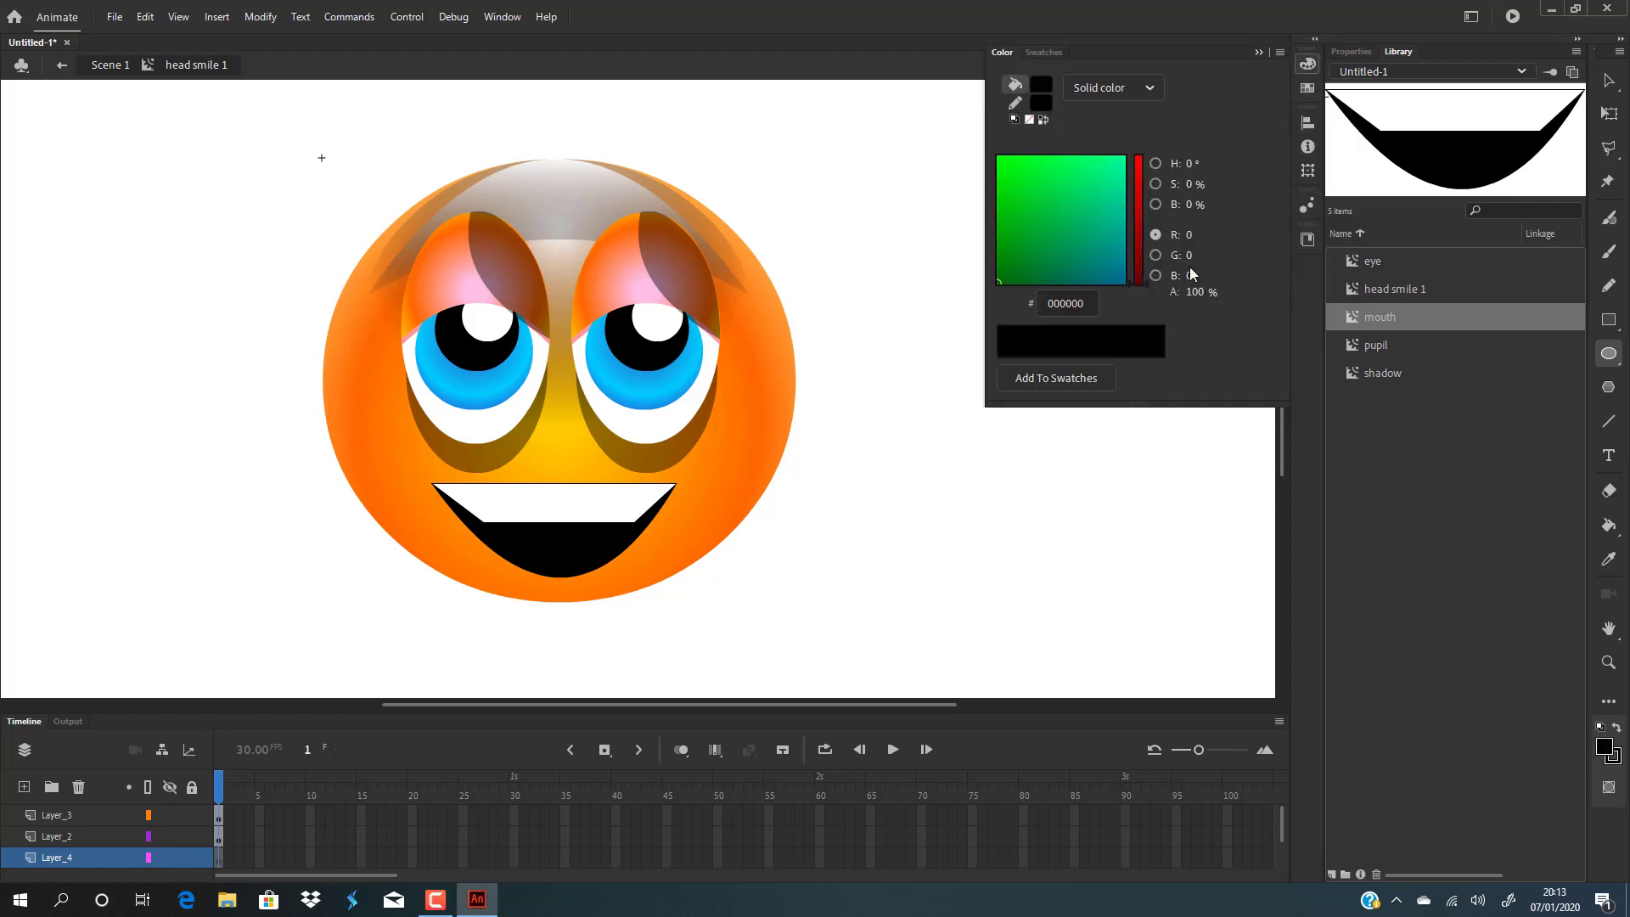
{"action": "left_click_drag", "start_coordinate": [1198, 292], "coordinate": [1152, 297]}
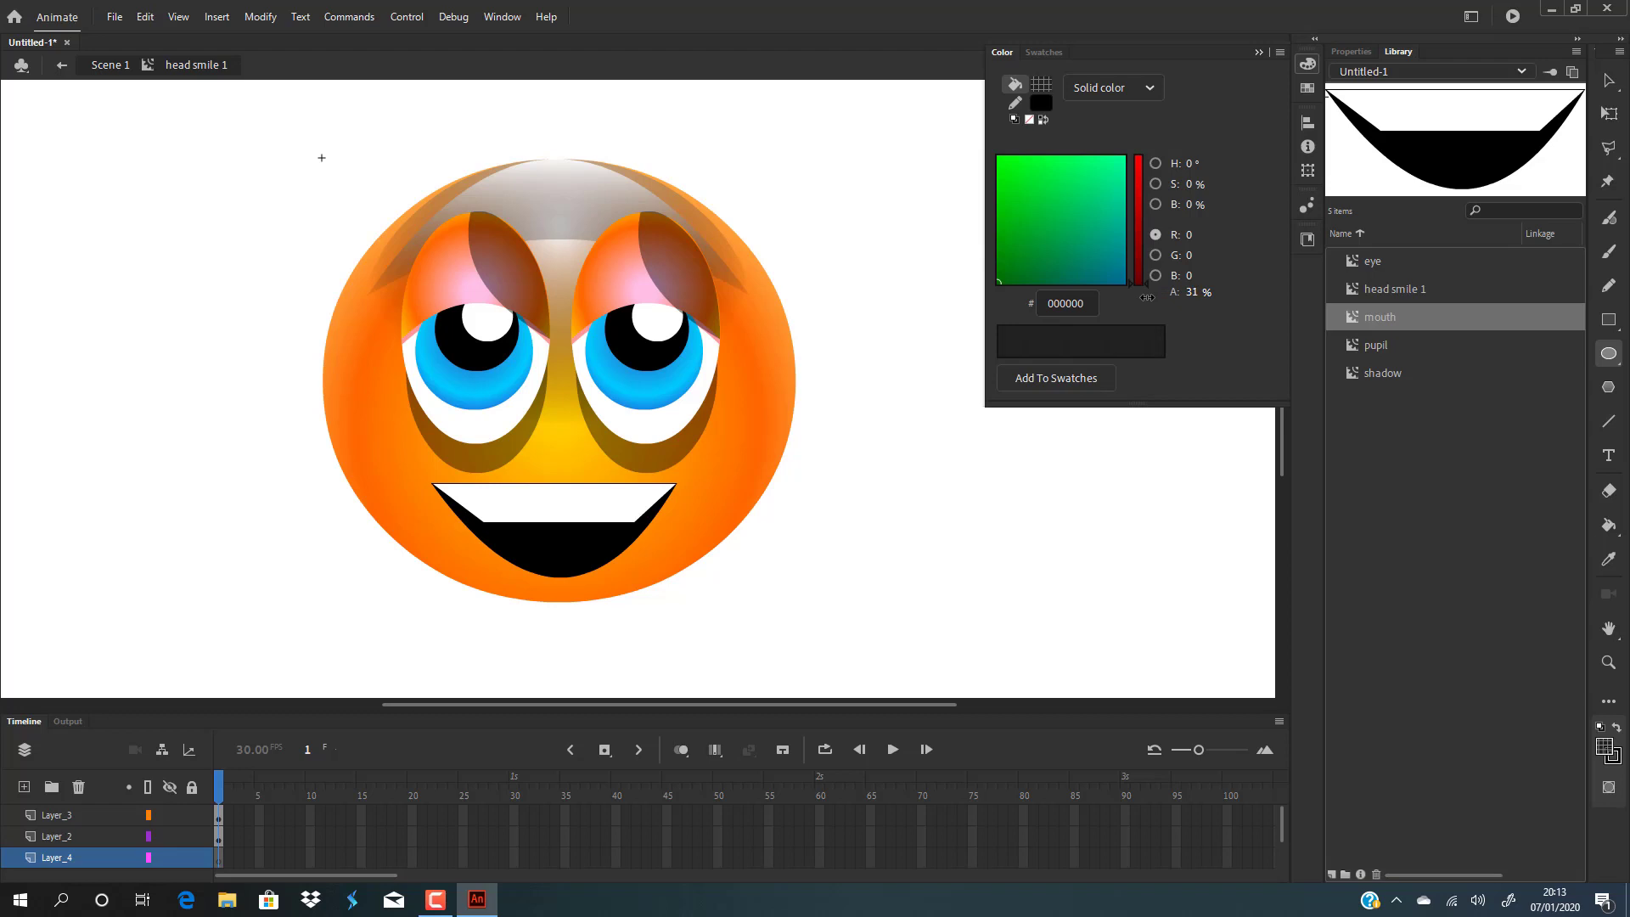
{"action": "left_click_drag", "start_coordinate": [528, 176], "coordinate": [762, 511]}
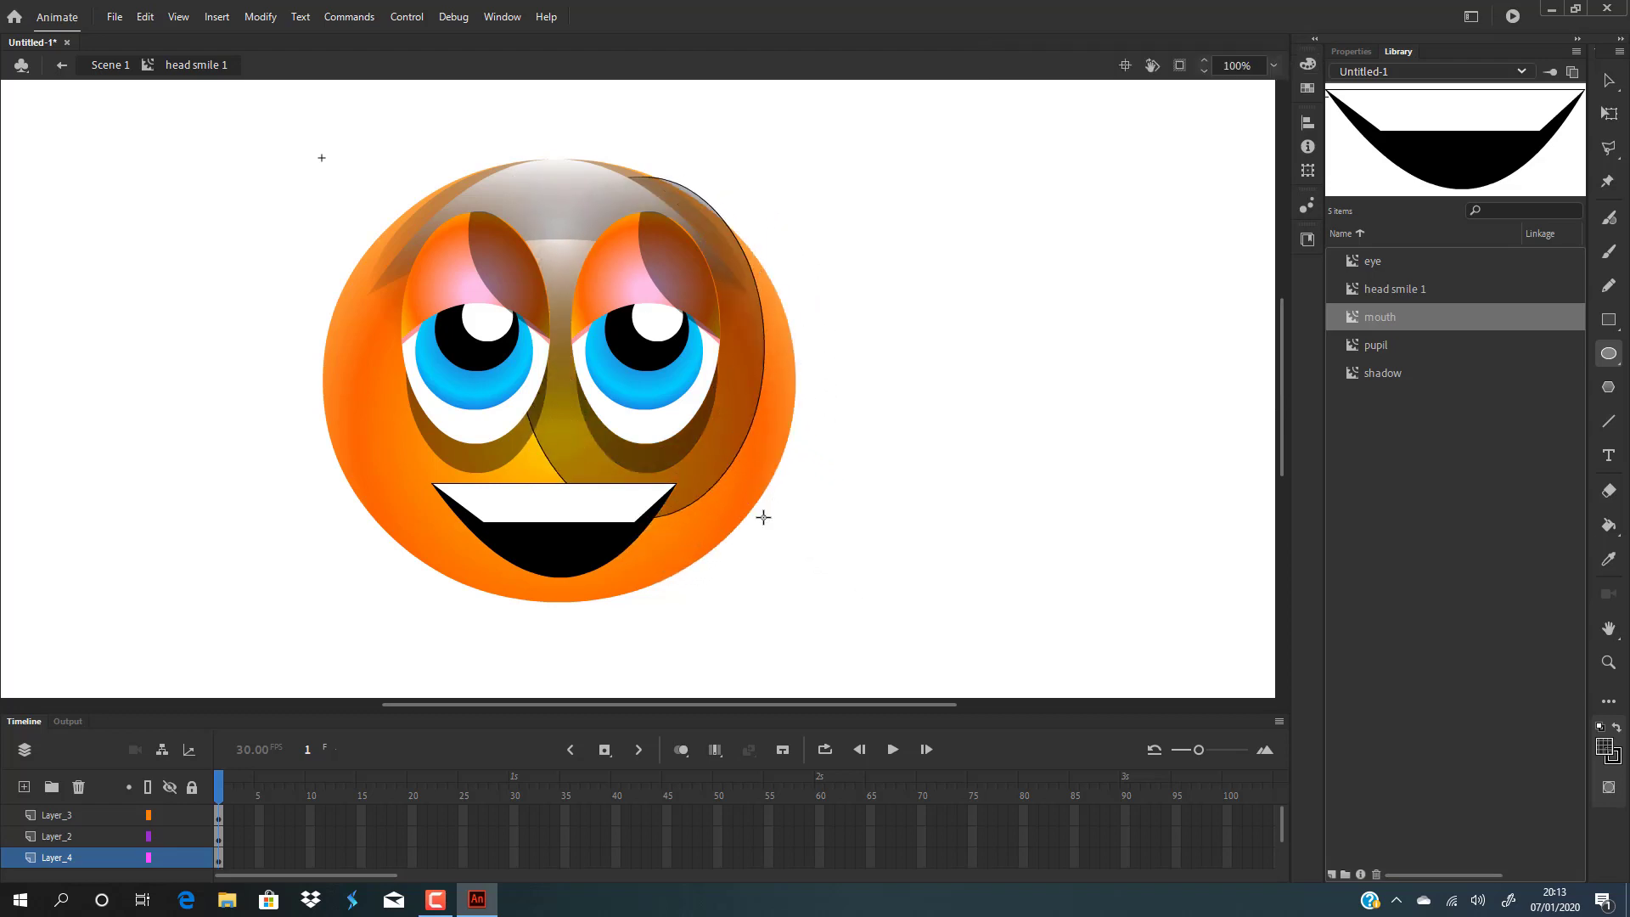
Delete the ellipse's outline stroke and shift its fill toward the head's centre.
{"action": "left_click", "coordinate": [1608, 80]}
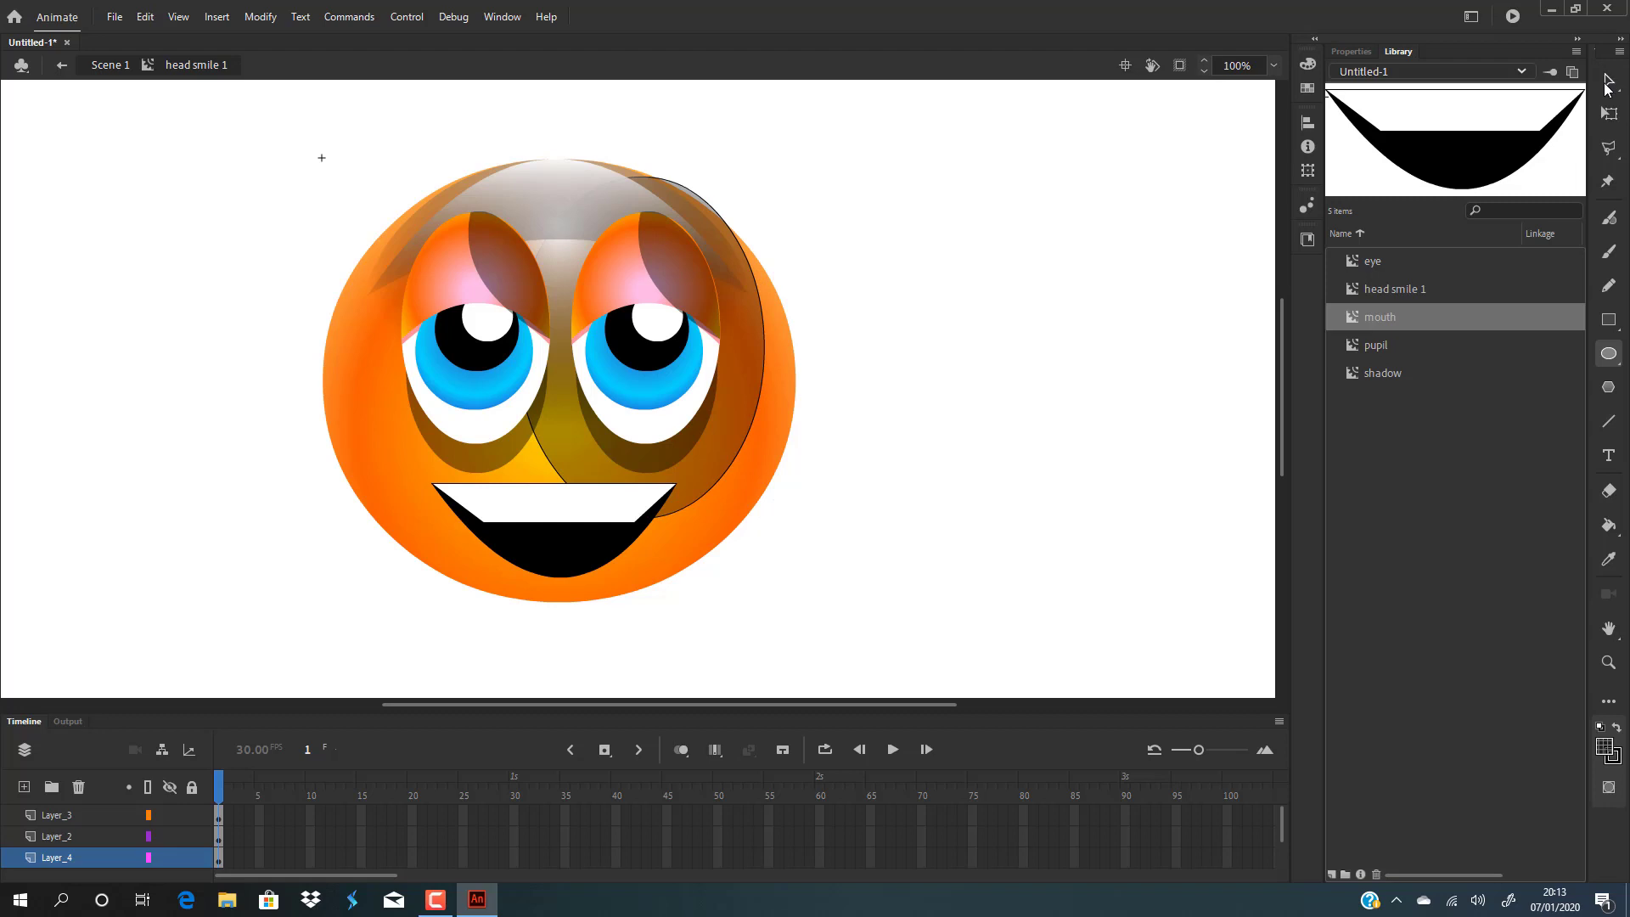
{"action": "left_click", "coordinate": [765, 345]}
{"action": "key", "text": "Delete"}
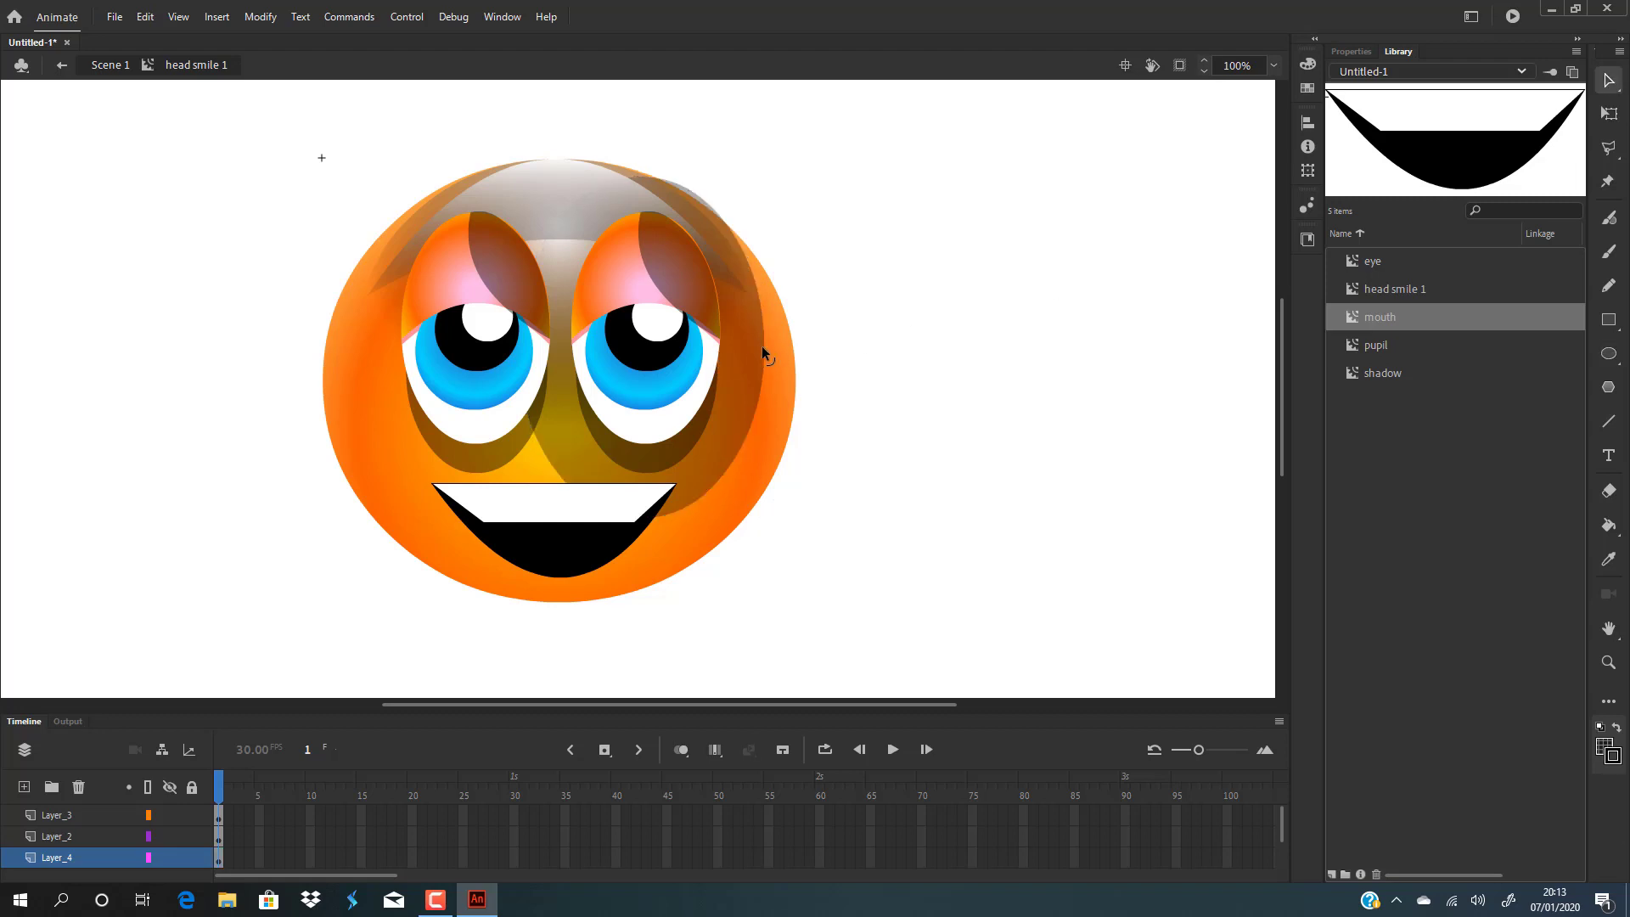
{"action": "left_click", "coordinate": [726, 379]}
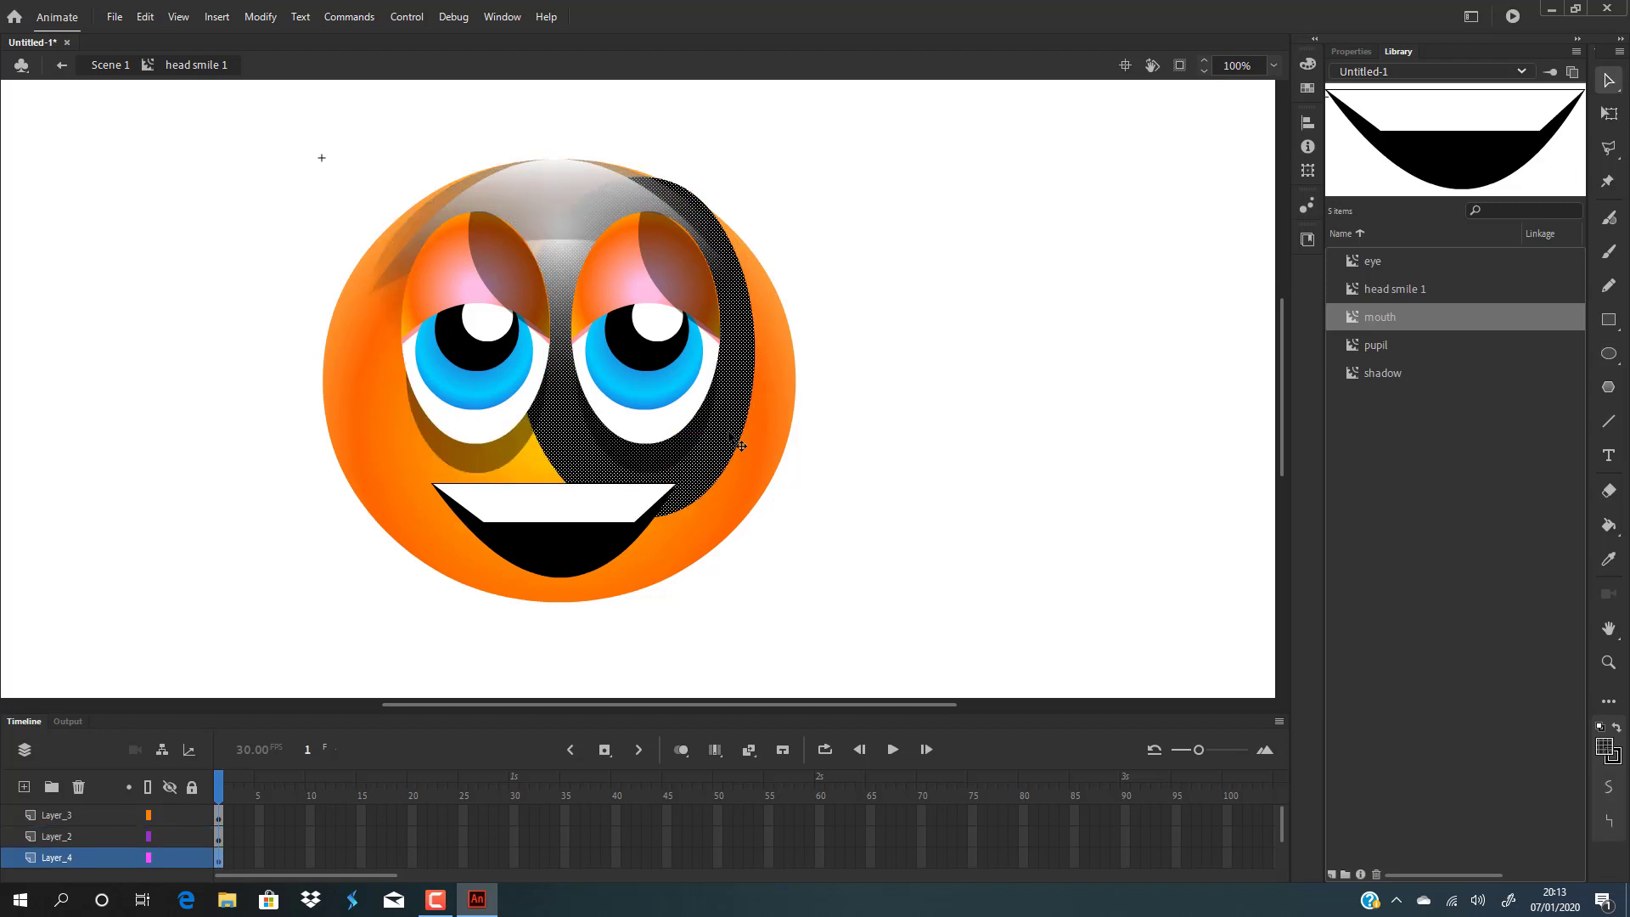
{"action": "left_click_drag", "start_coordinate": [738, 445], "coordinate": [676, 411]}
{"action": "left_click", "coordinate": [946, 272]}
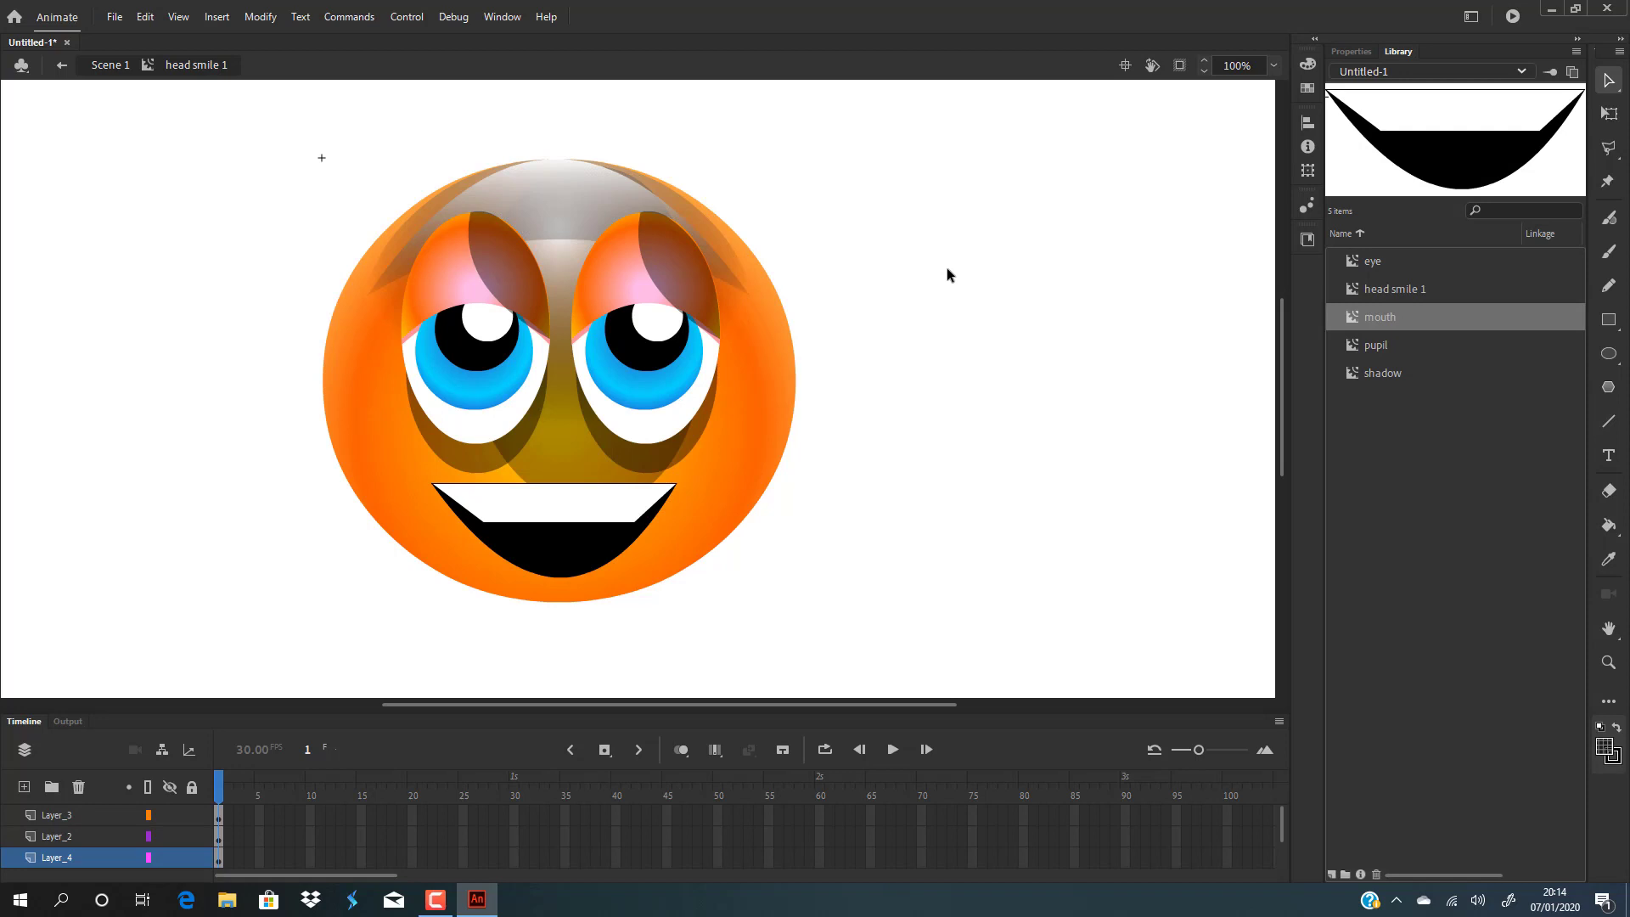
Try dragging a shape near the mouth's left corner, then undo back to the ellipse's original position.
{"action": "left_click", "coordinate": [532, 459]}
{"action": "left_click_drag", "start_coordinate": [544, 463], "coordinate": [422, 466]}
{"action": "key", "text": "ctrl+z"}
{"action": "key", "text": "ctrl+z"}
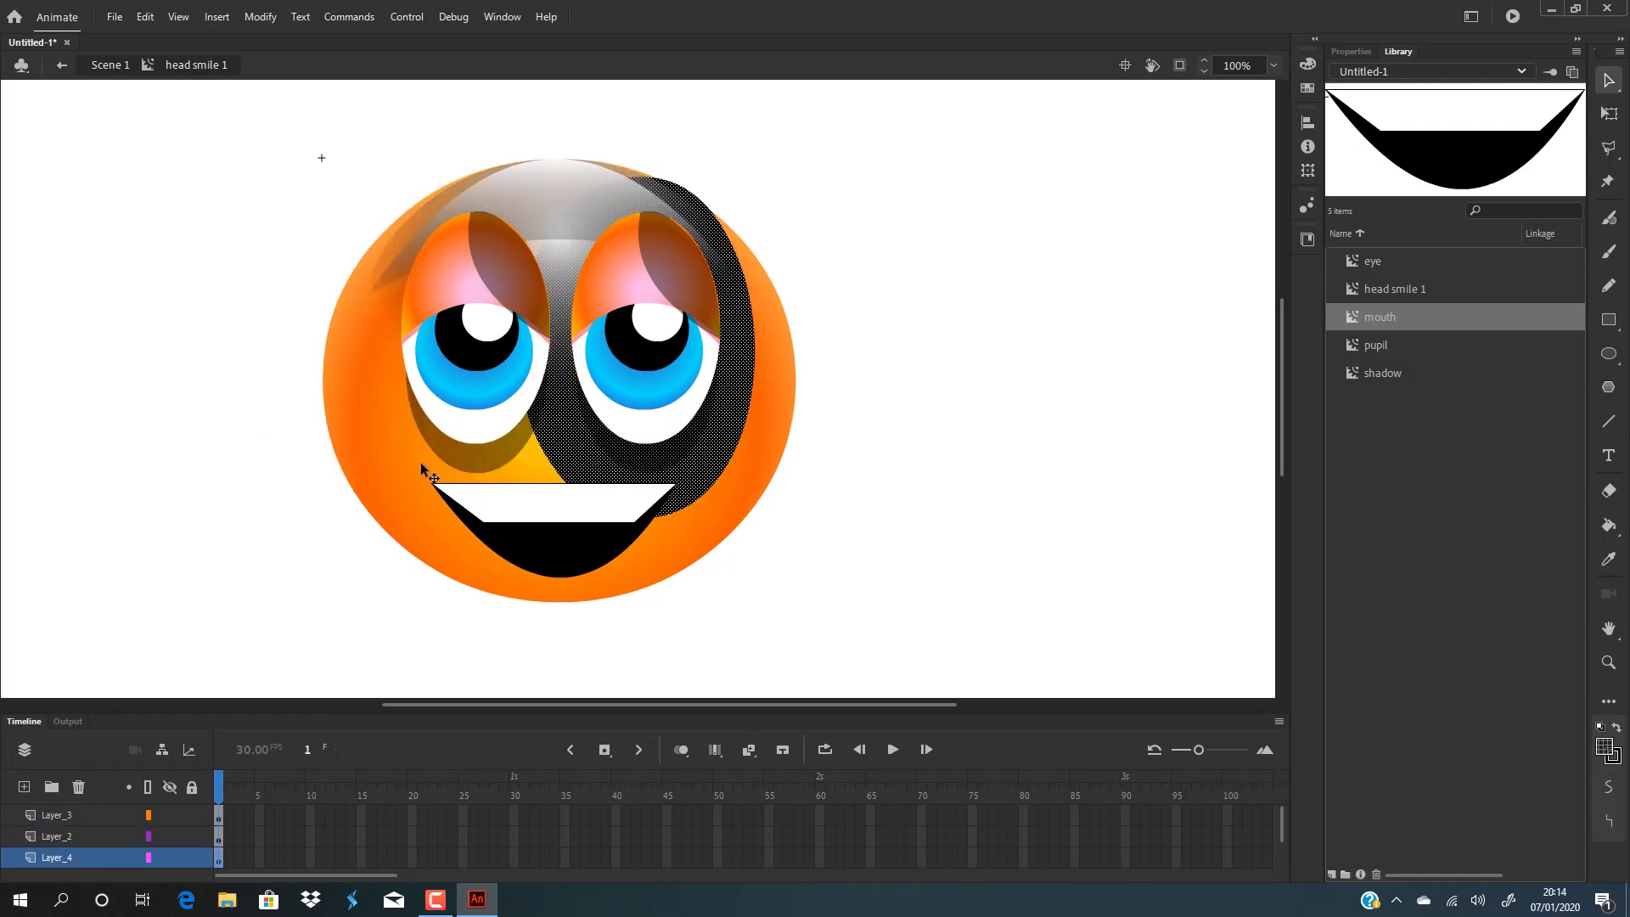
{"action": "key", "text": "ctrl+y"}
{"action": "key", "text": "ctrl+z"}
{"action": "key", "text": "ctrl+z"}
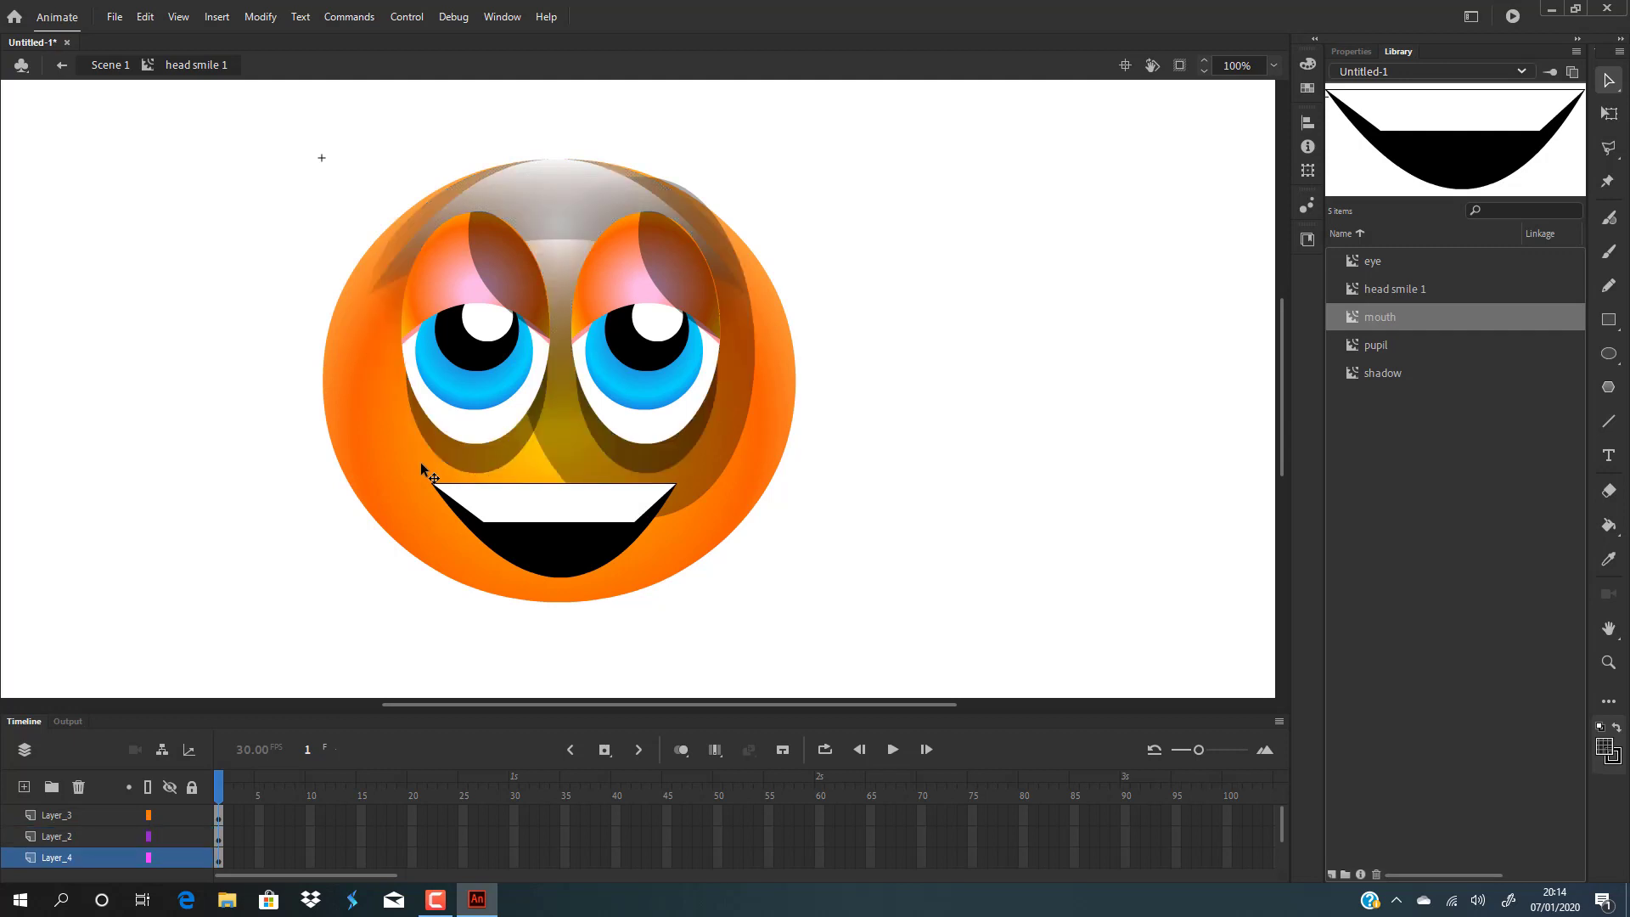
Drag the shadow ellipse off the head, delete it, and undo back to before the shadow layer.
{"action": "left_click", "coordinate": [735, 433]}
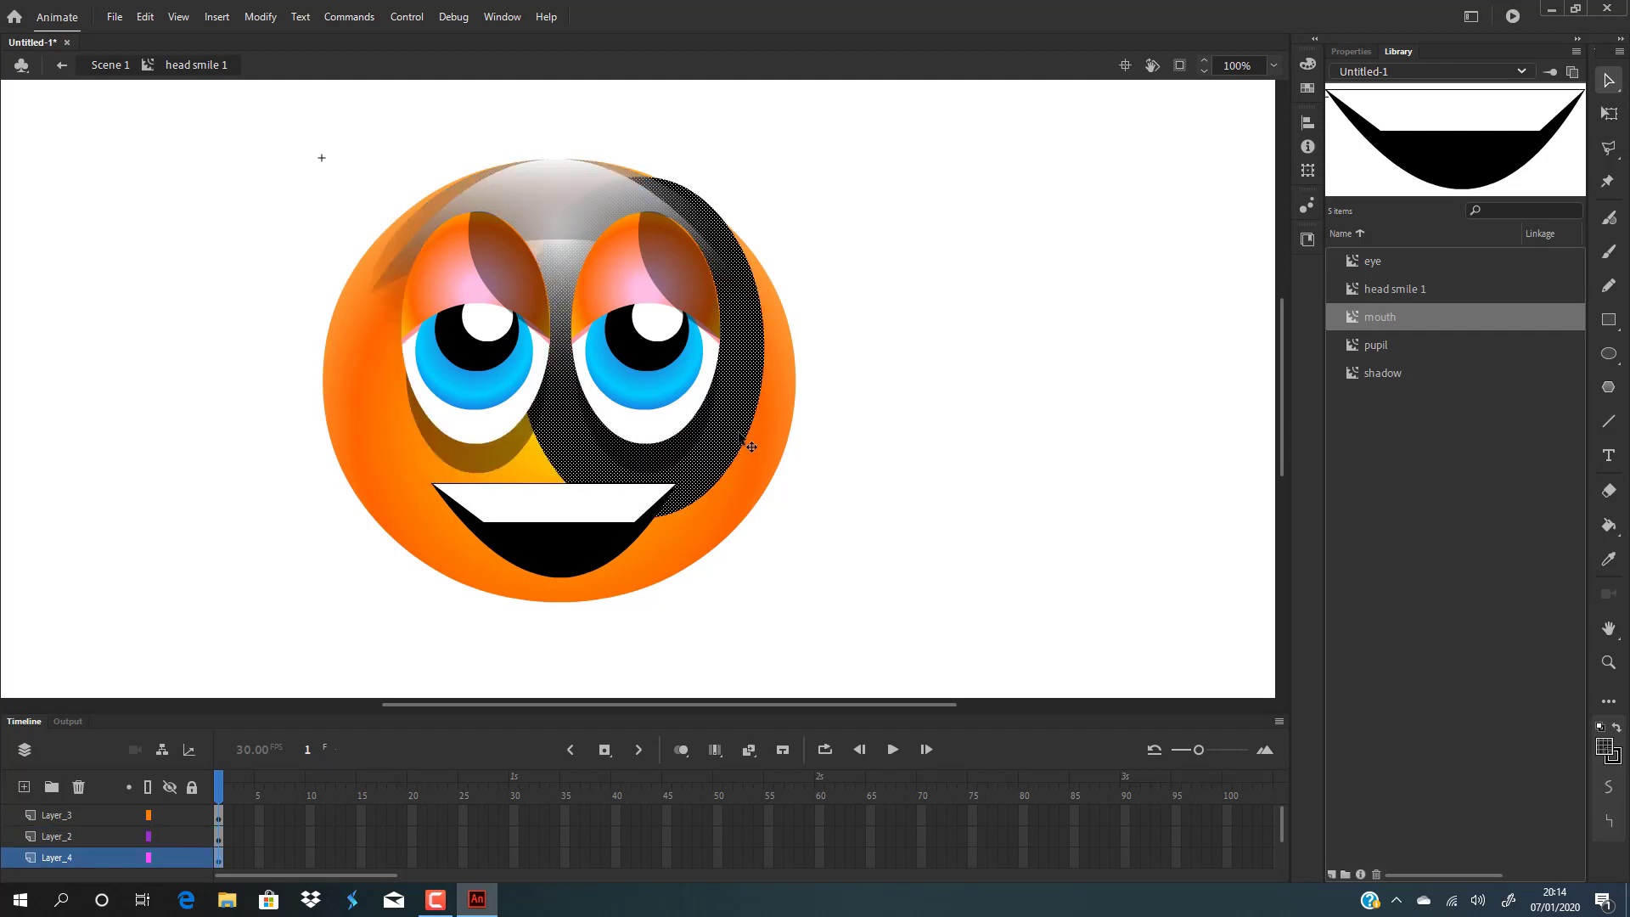
{"action": "left_click_drag", "start_coordinate": [745, 443], "coordinate": [1054, 476]}
{"action": "key", "text": "Delete"}
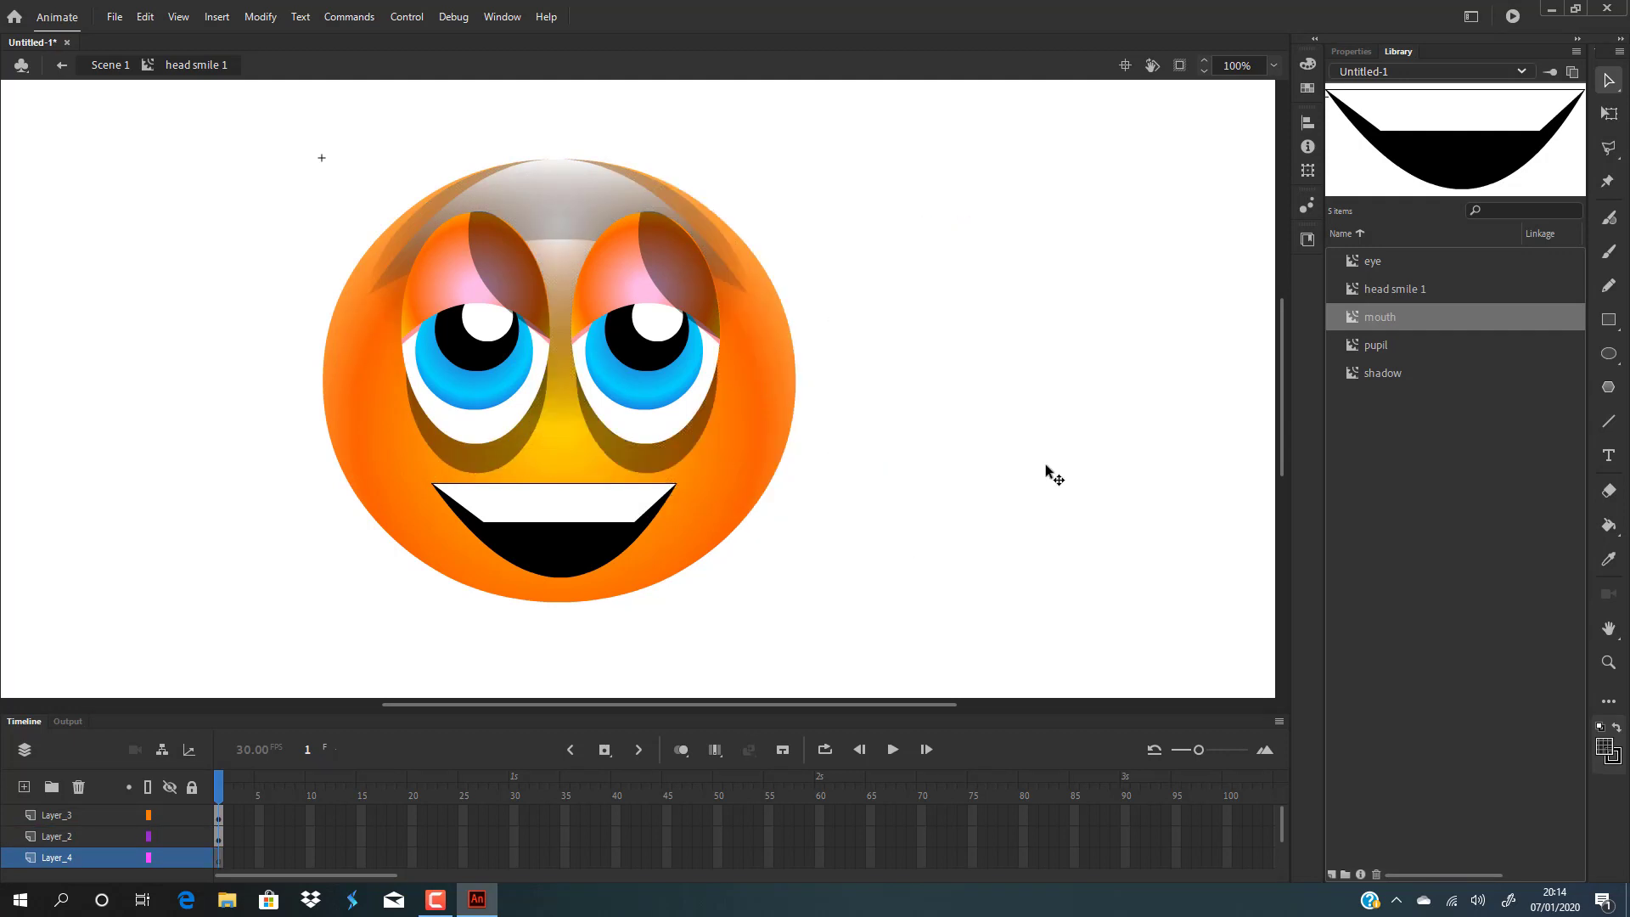
{"action": "key", "text": "ctrl+z"}
{"action": "key", "text": "ctrl+z"}
{"action": "key", "text": "ctrl+z"}
{"action": "key", "text": "ctrl+z"}
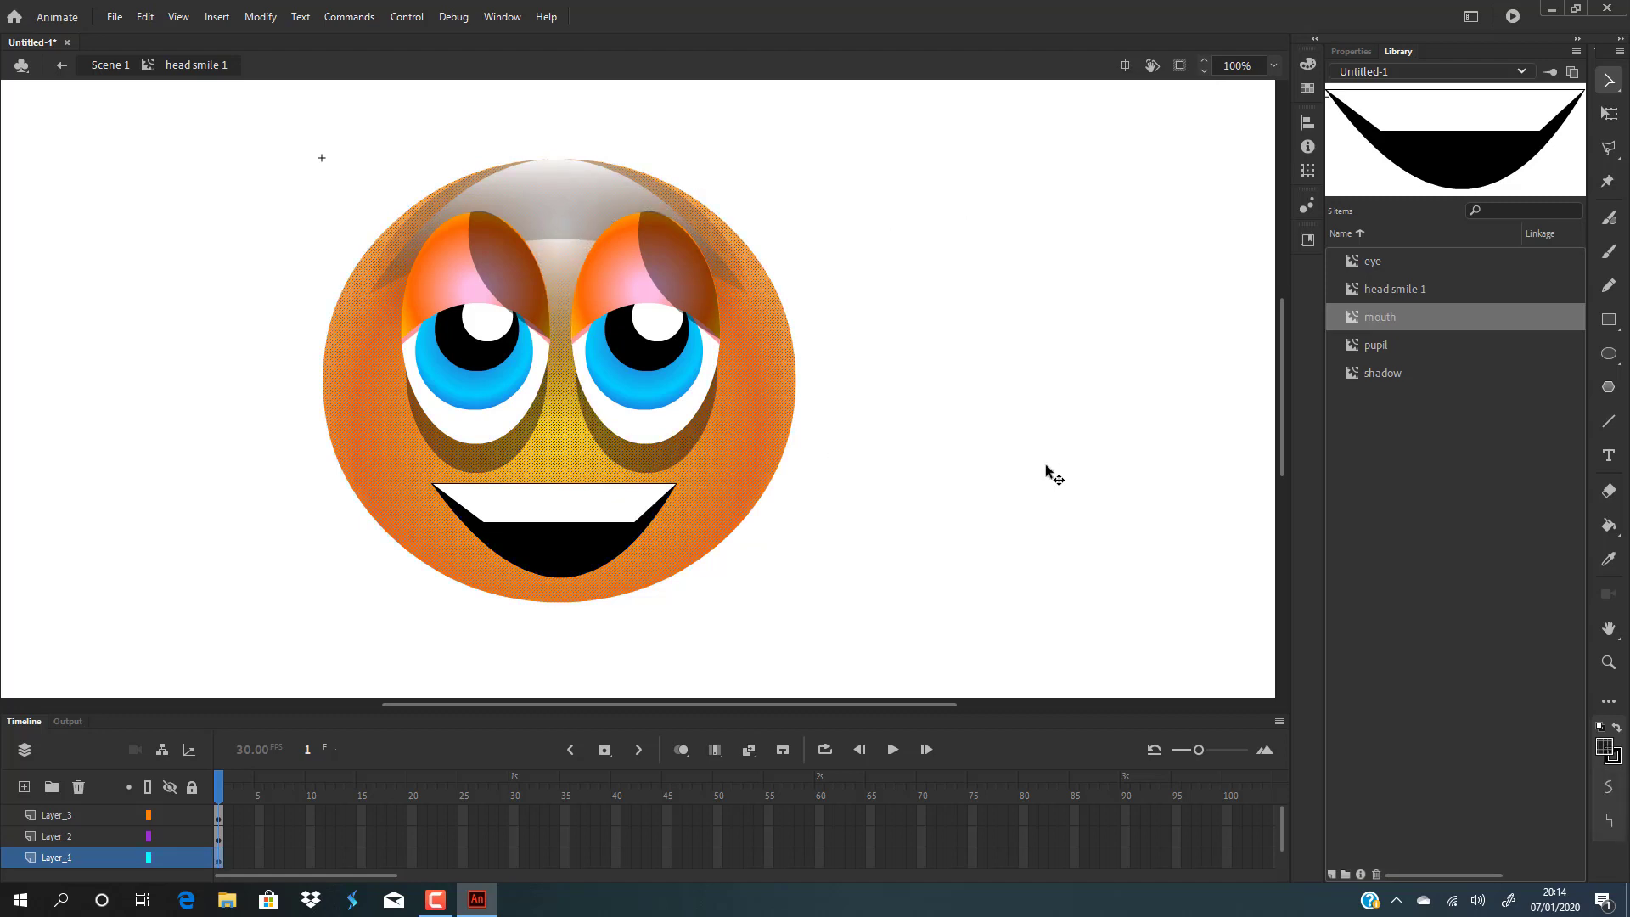
{"action": "left_click", "coordinate": [1046, 472]}
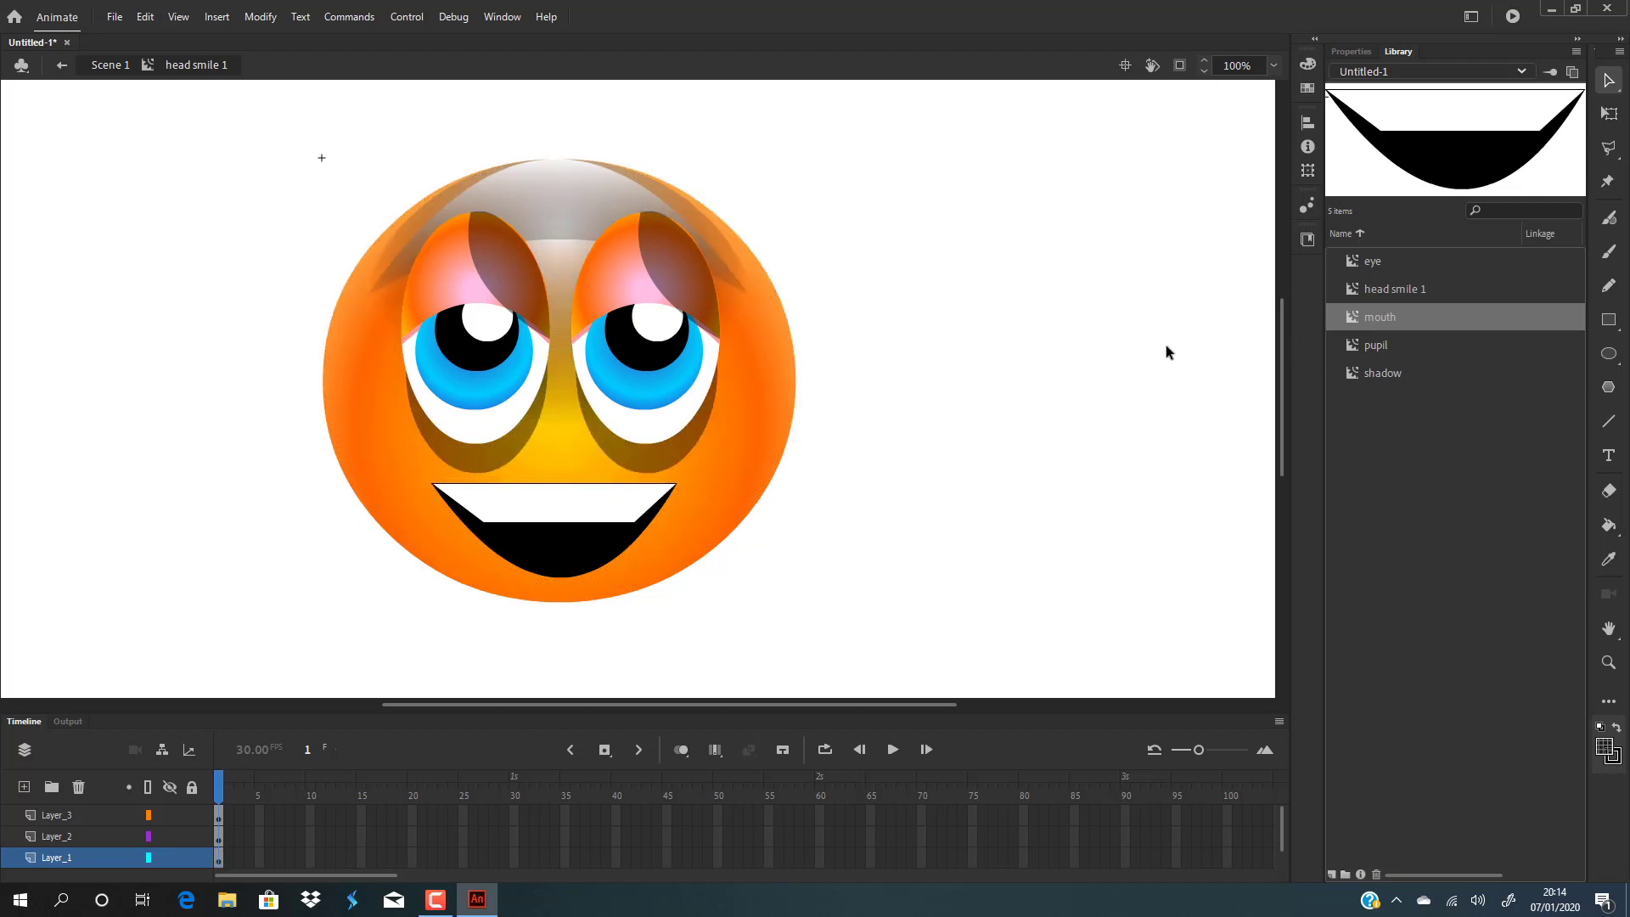